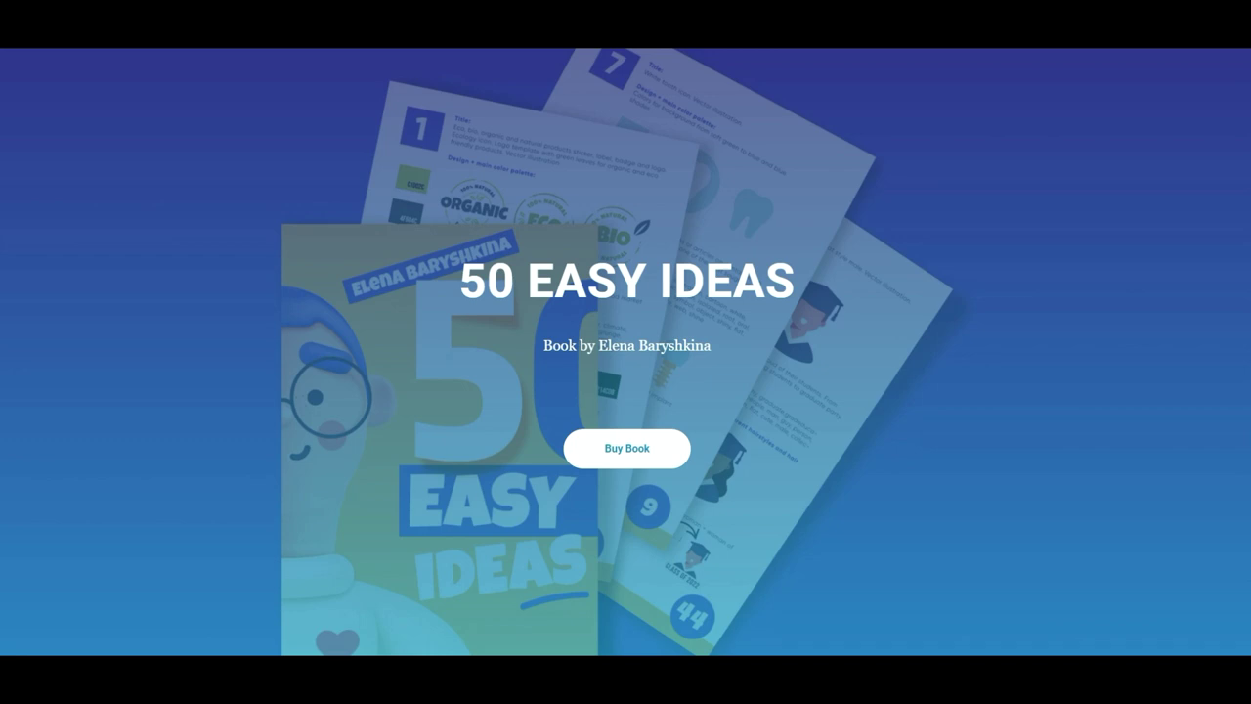
Step: Look through the 50 Easy Ideas book page, including the description, sample pages, video instruction and author section
scroll(625, 352, down, 3)
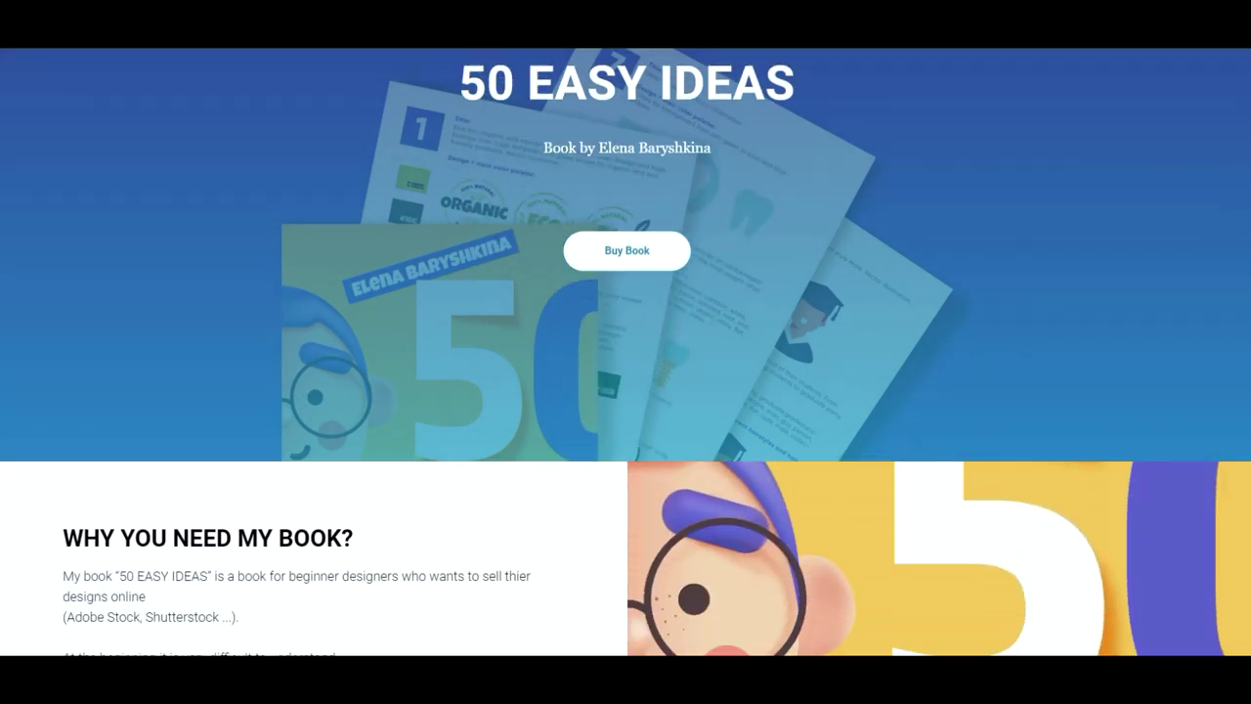
scroll(626, 391, down, 1)
scroll(626, 391, down, 1)
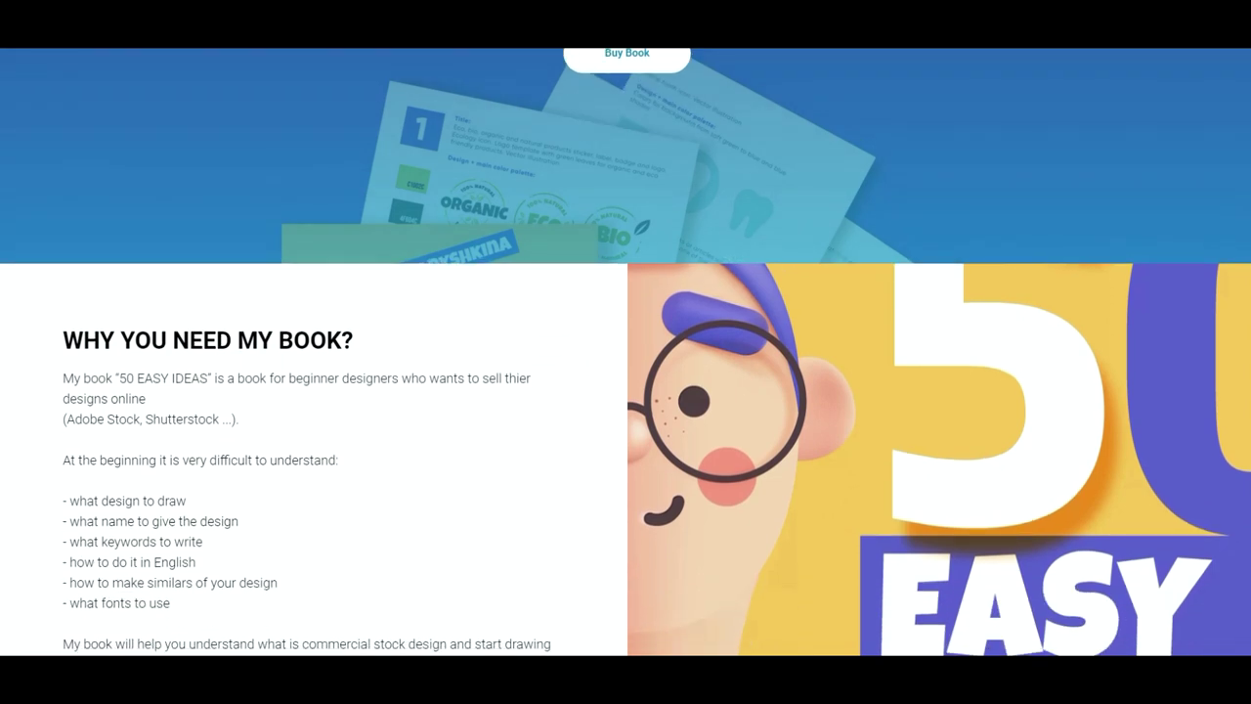
scroll(626, 351, down, 2)
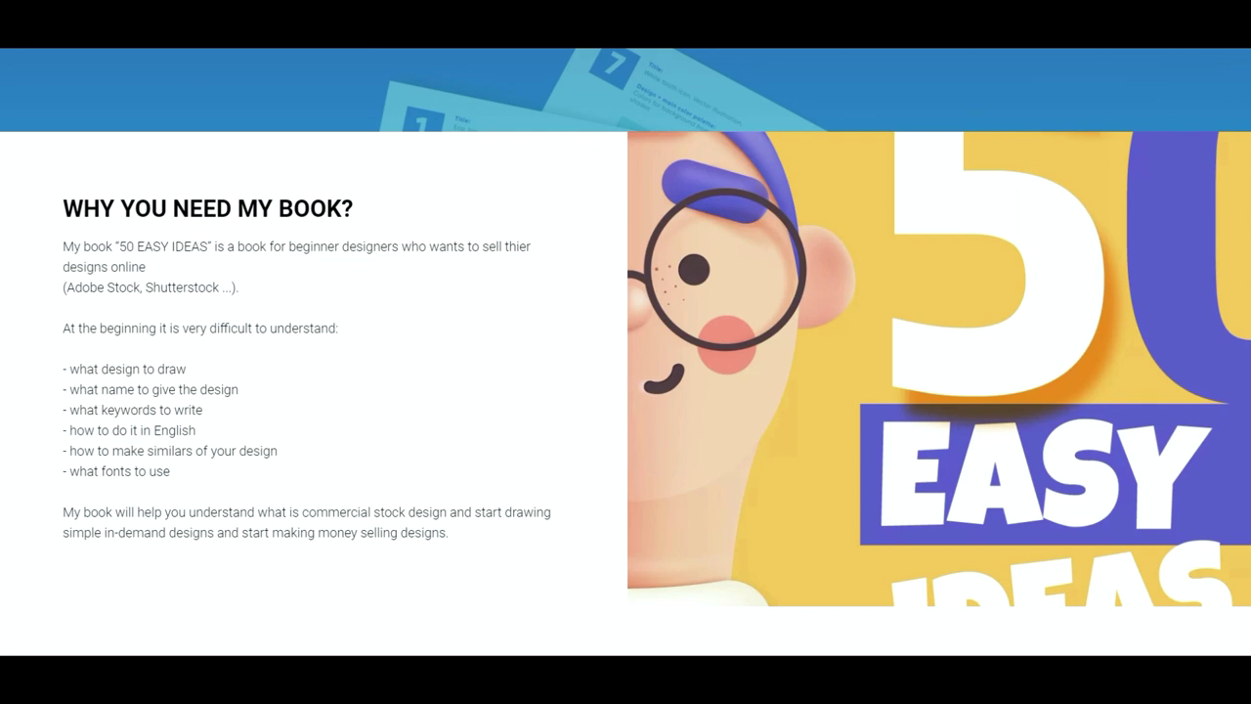
scroll(626, 352, down, 4)
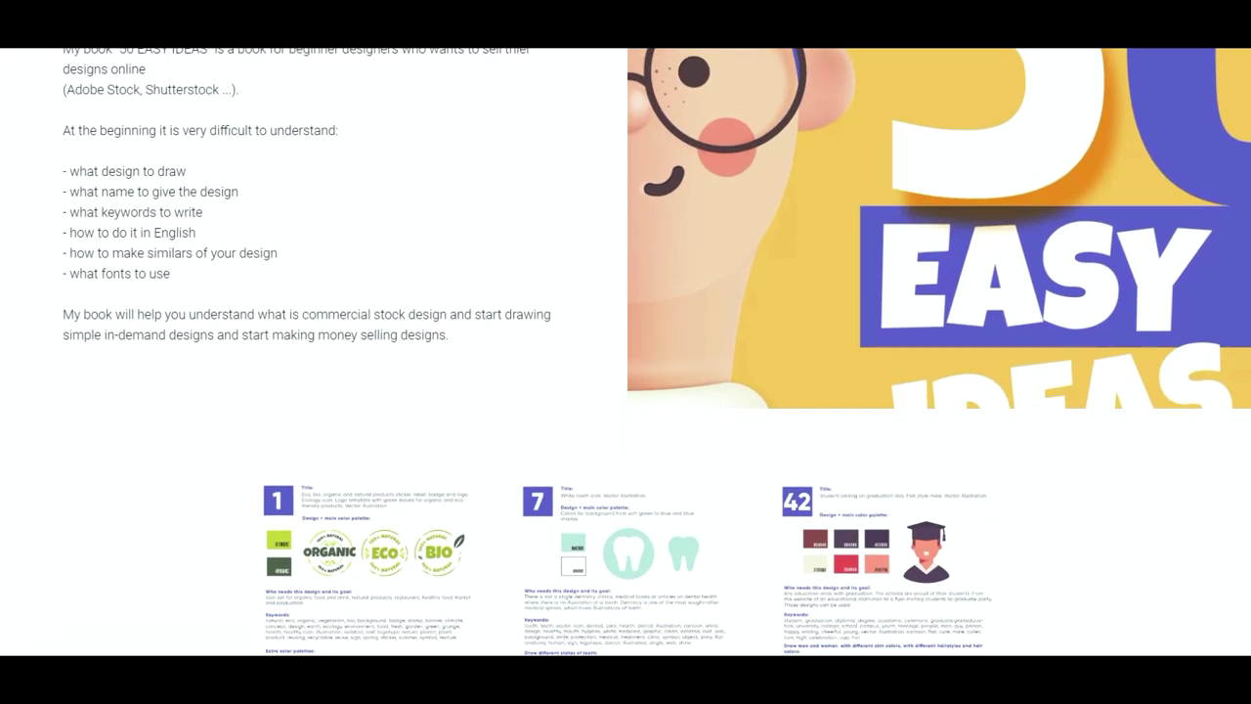
scroll(626, 352, down, 2)
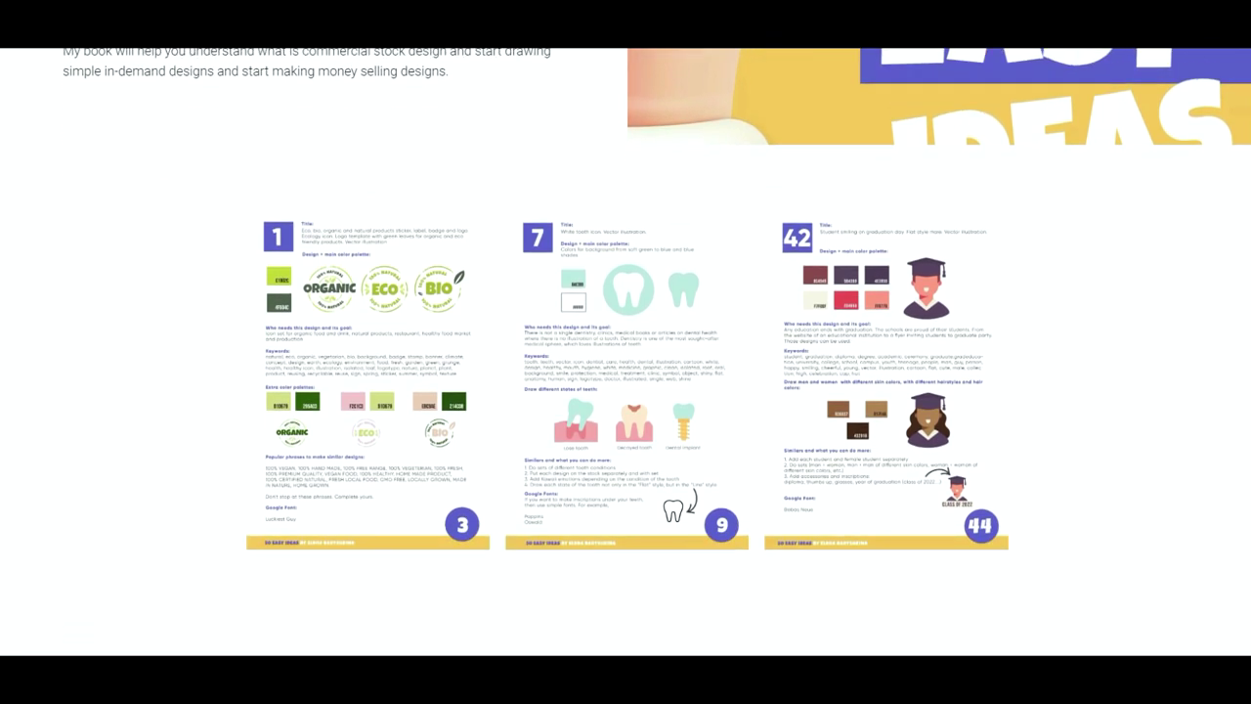
scroll(626, 352, down, 3)
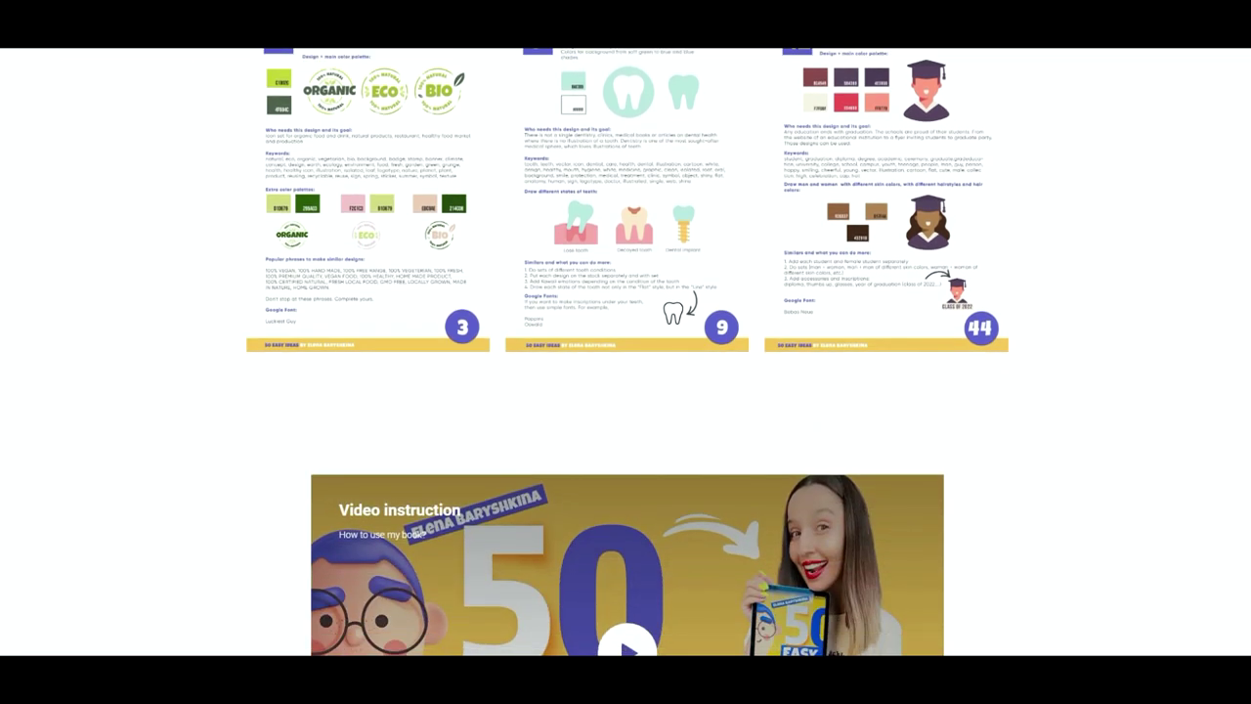
scroll(625, 352, down, 5)
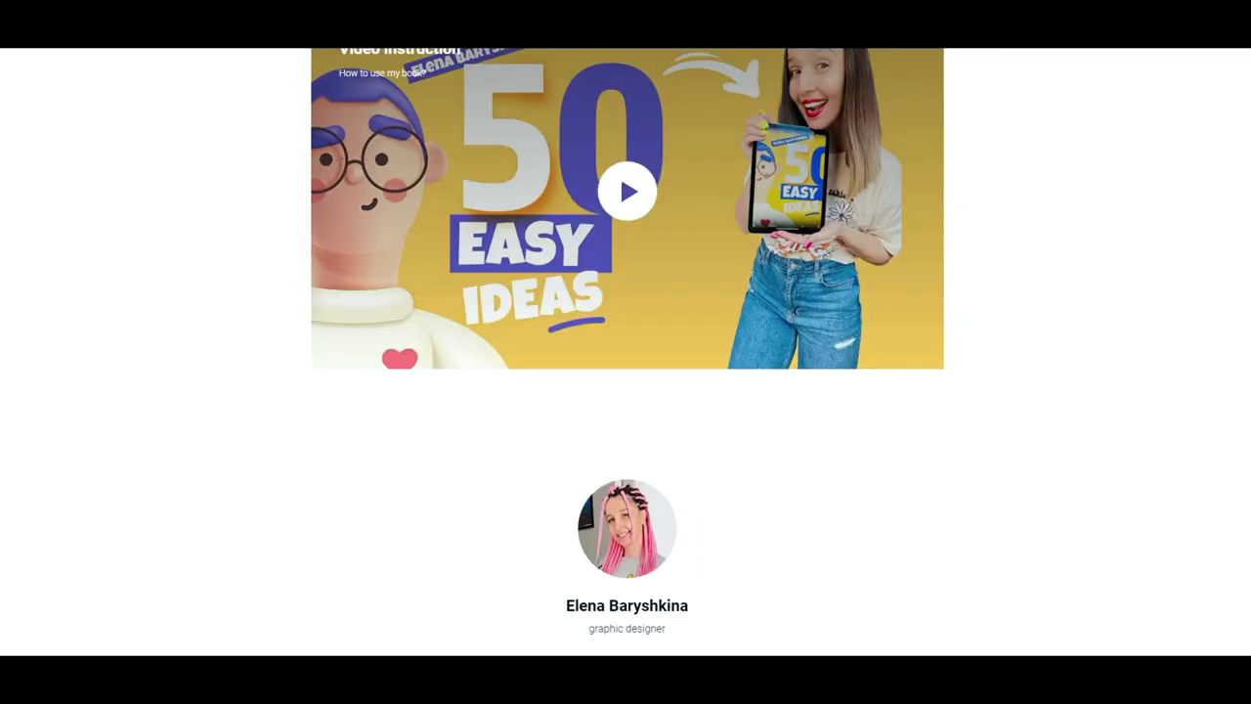
scroll(626, 352, up, 1)
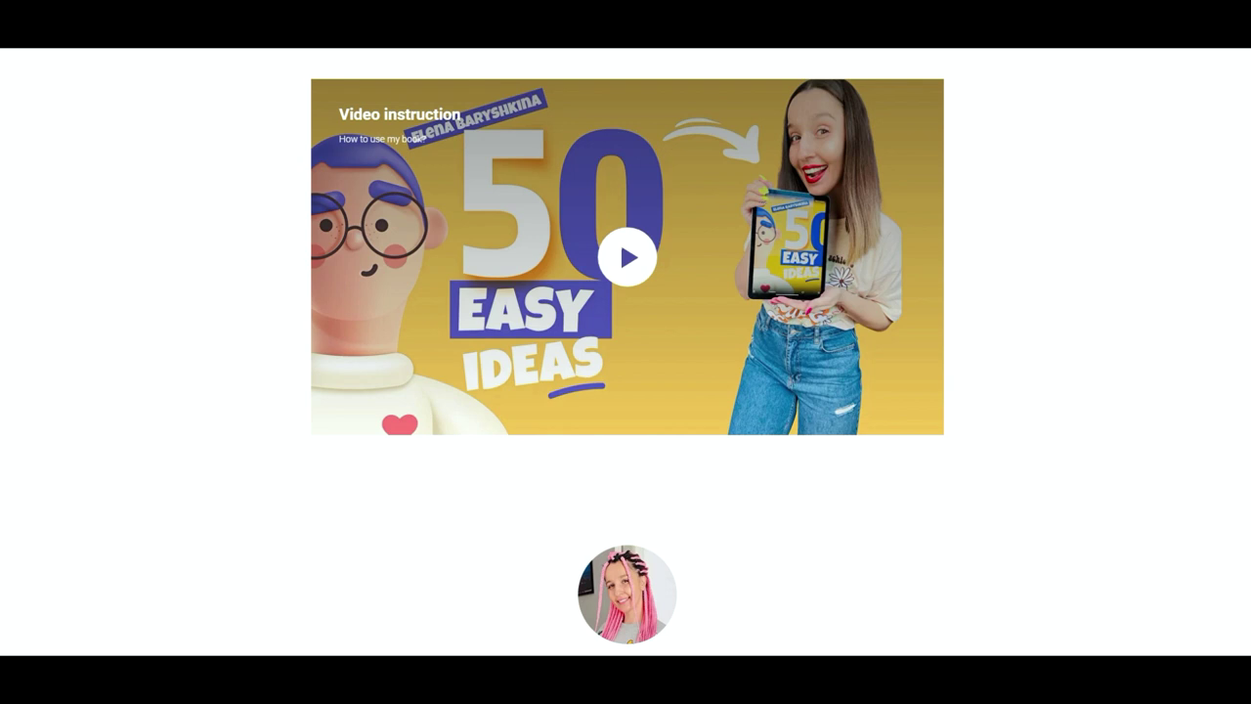
scroll(625, 352, down, 5)
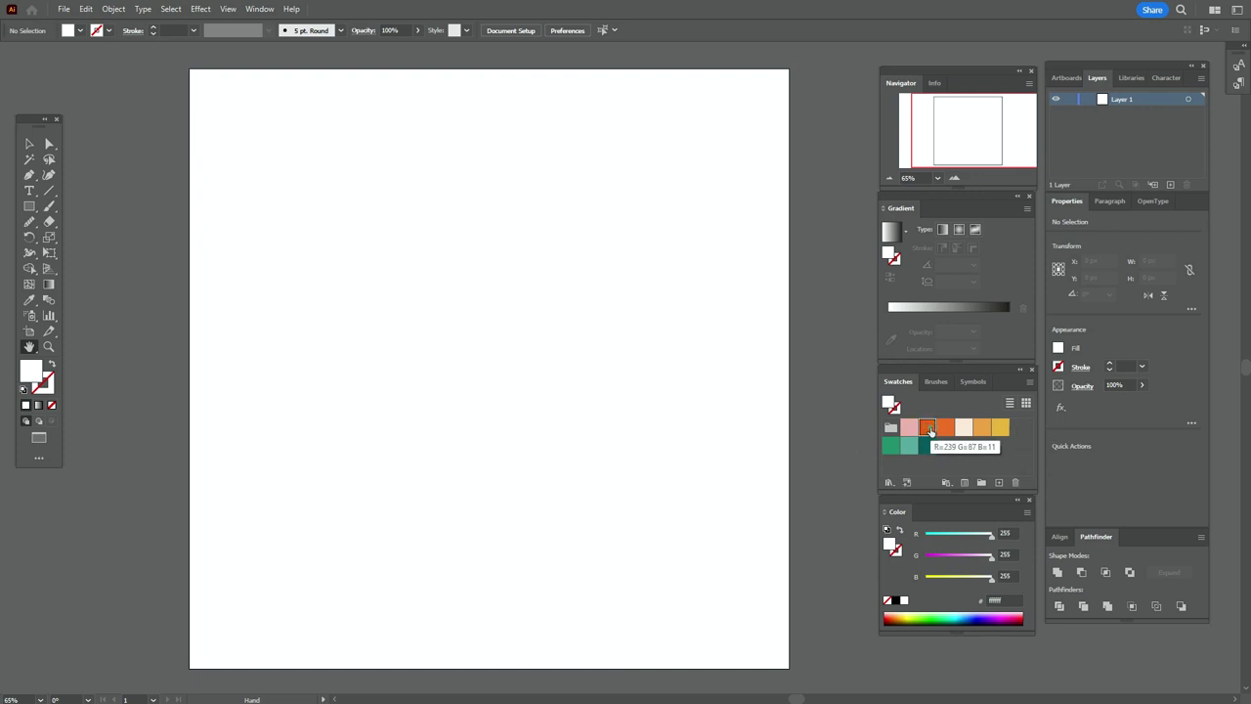
Step: Draw a closed Christmas stocking outline near the artboard's upper-left corner with the Pen tool, filled with orange ef570b and no stroke
click(927, 428)
click(29, 175)
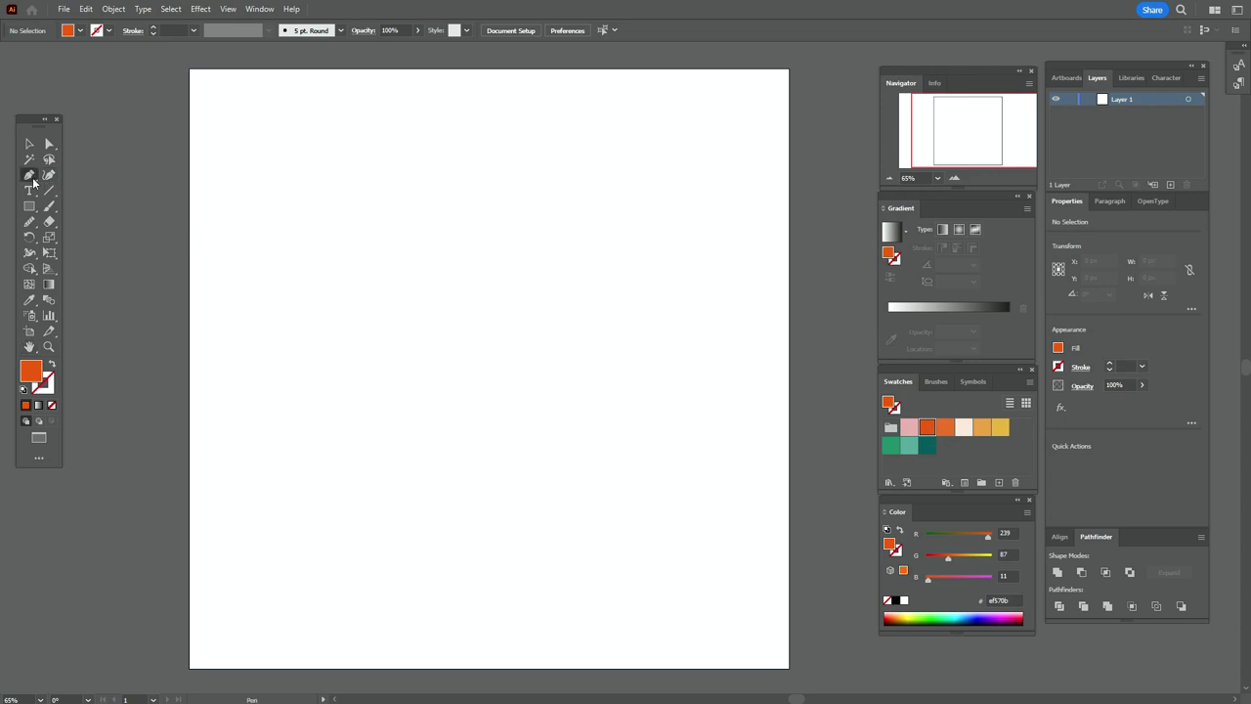
click(273, 154)
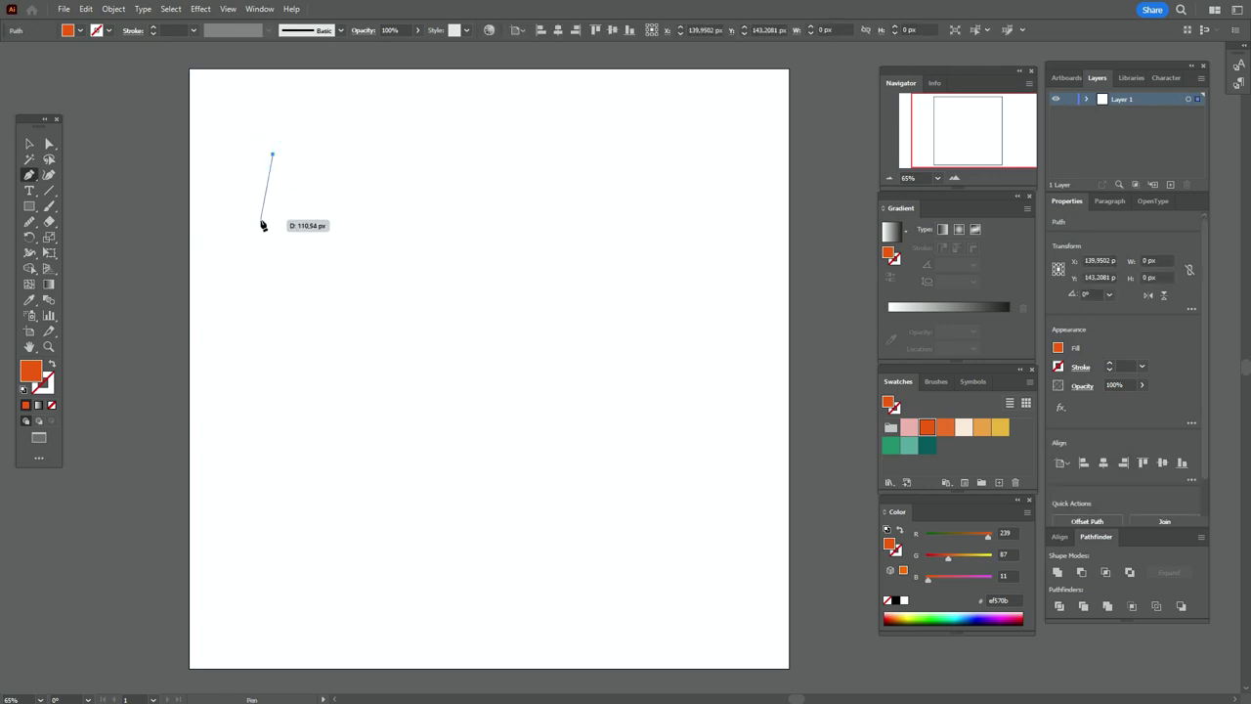
click(260, 219)
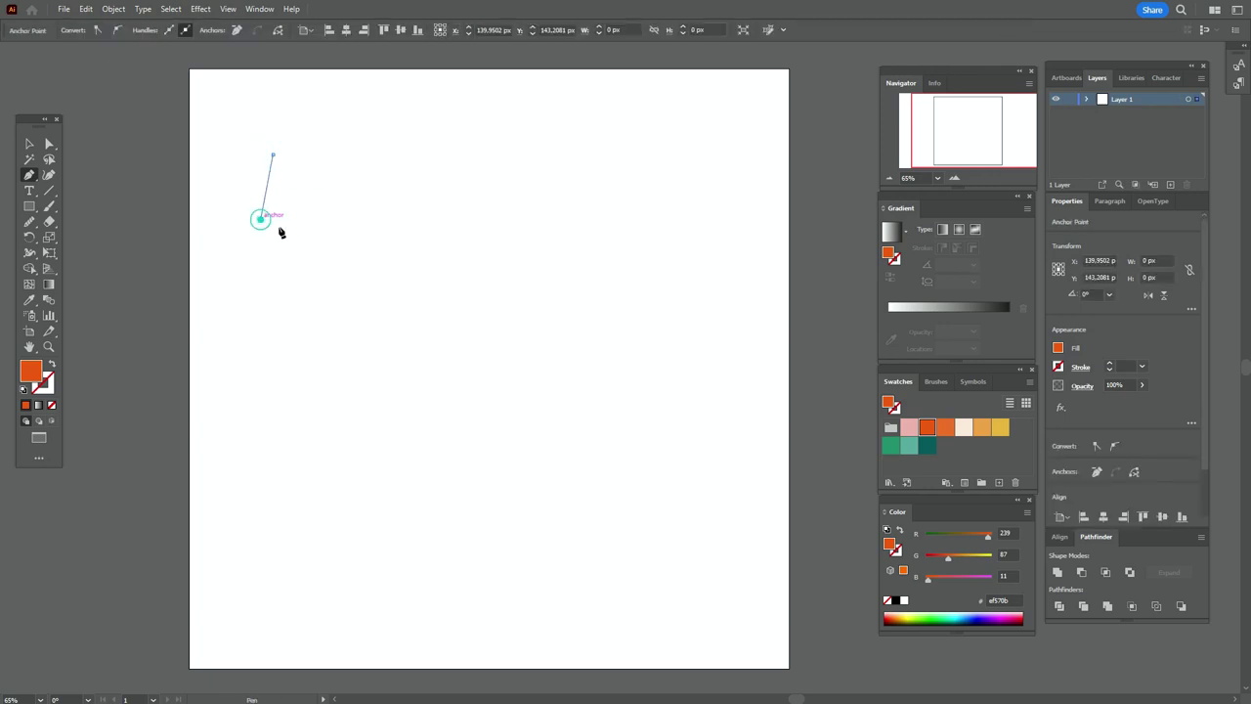
click(338, 250)
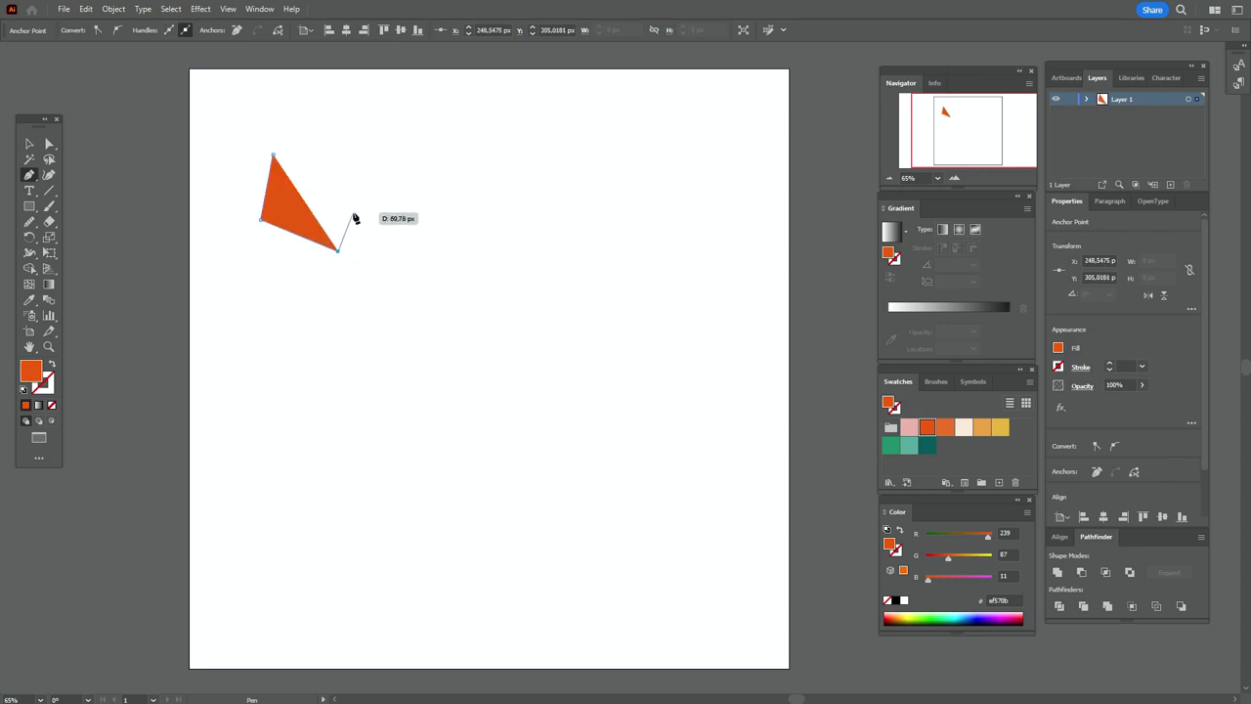
click(352, 216)
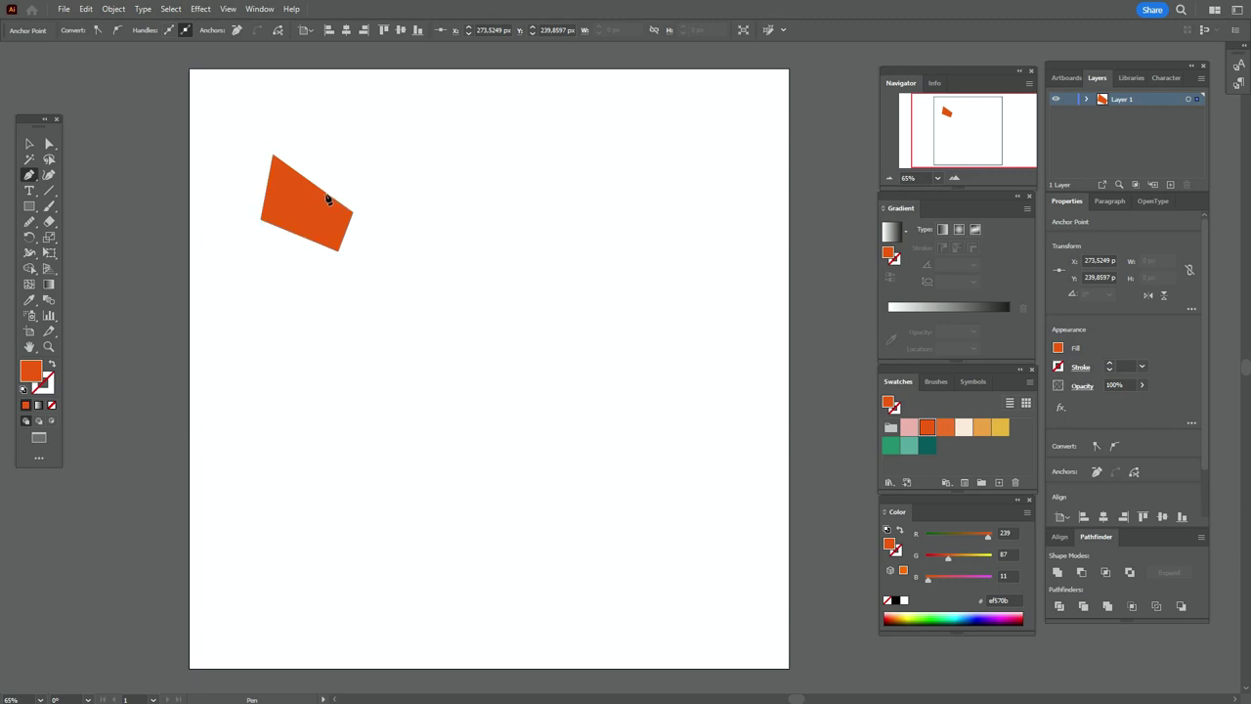
click(327, 194)
click(338, 145)
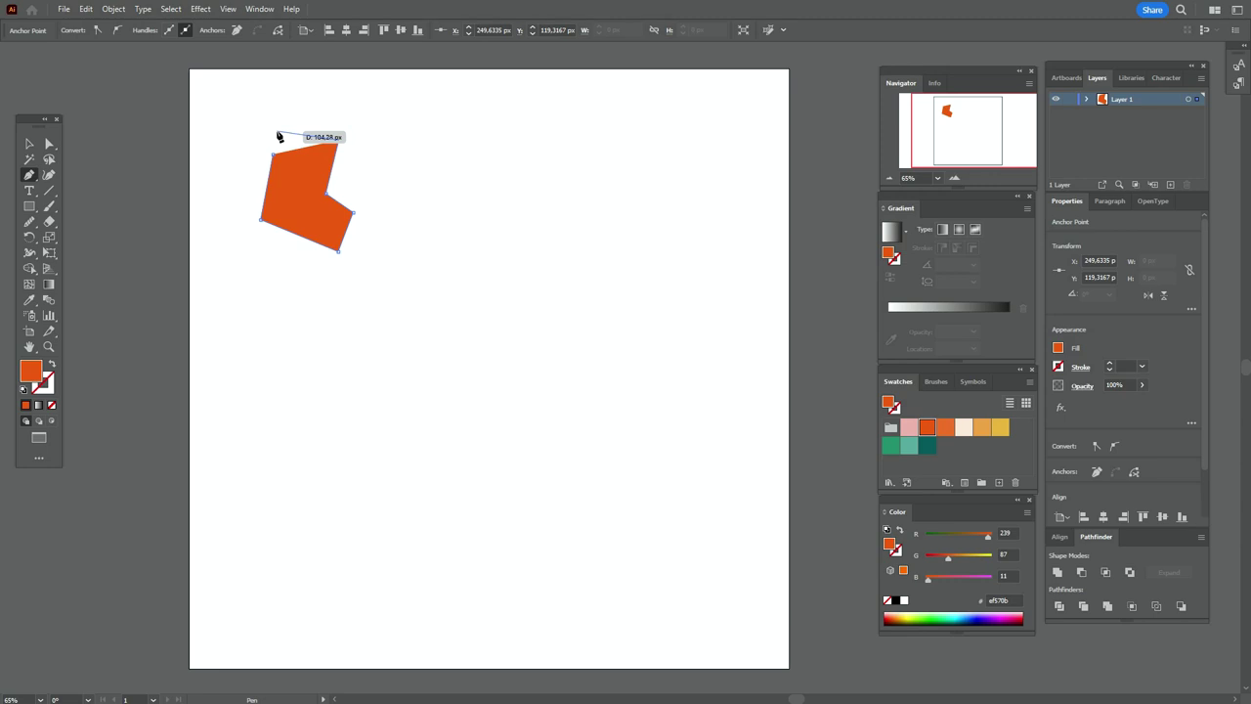
click(274, 130)
click(274, 158)
Step: Round the stocking's heel, both toe corners and the inner ankle corner with the live corner widgets
click(48, 142)
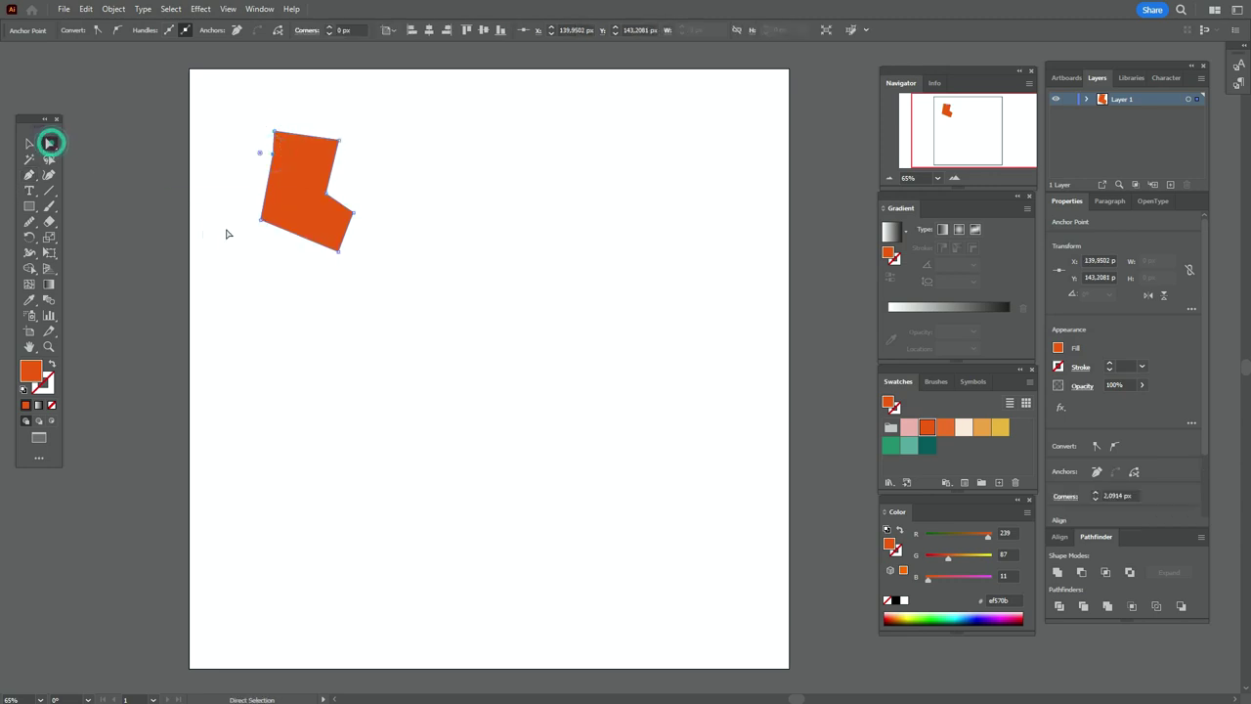
click(240, 234)
click(261, 219)
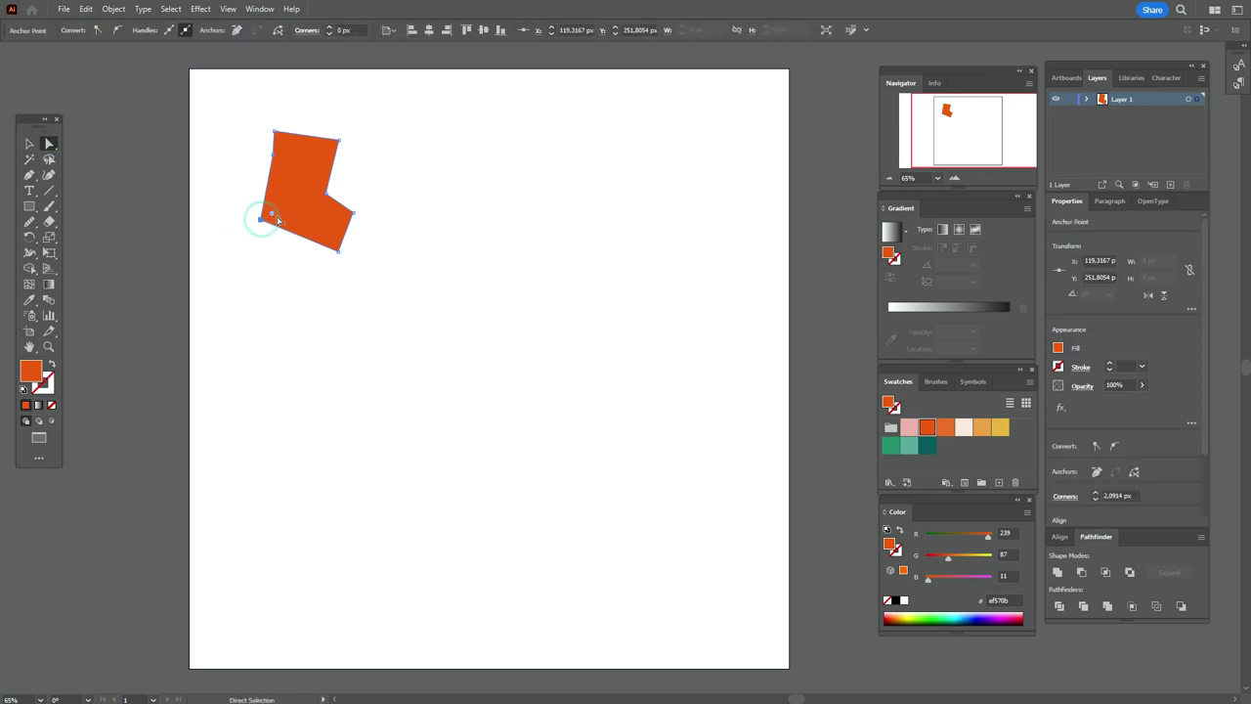
drag(274, 217, 342, 193)
click(336, 252)
shift+click(352, 213)
click(330, 193)
Step: Round the extra anchor point on the stocking's back edge just below the opening
click(273, 156)
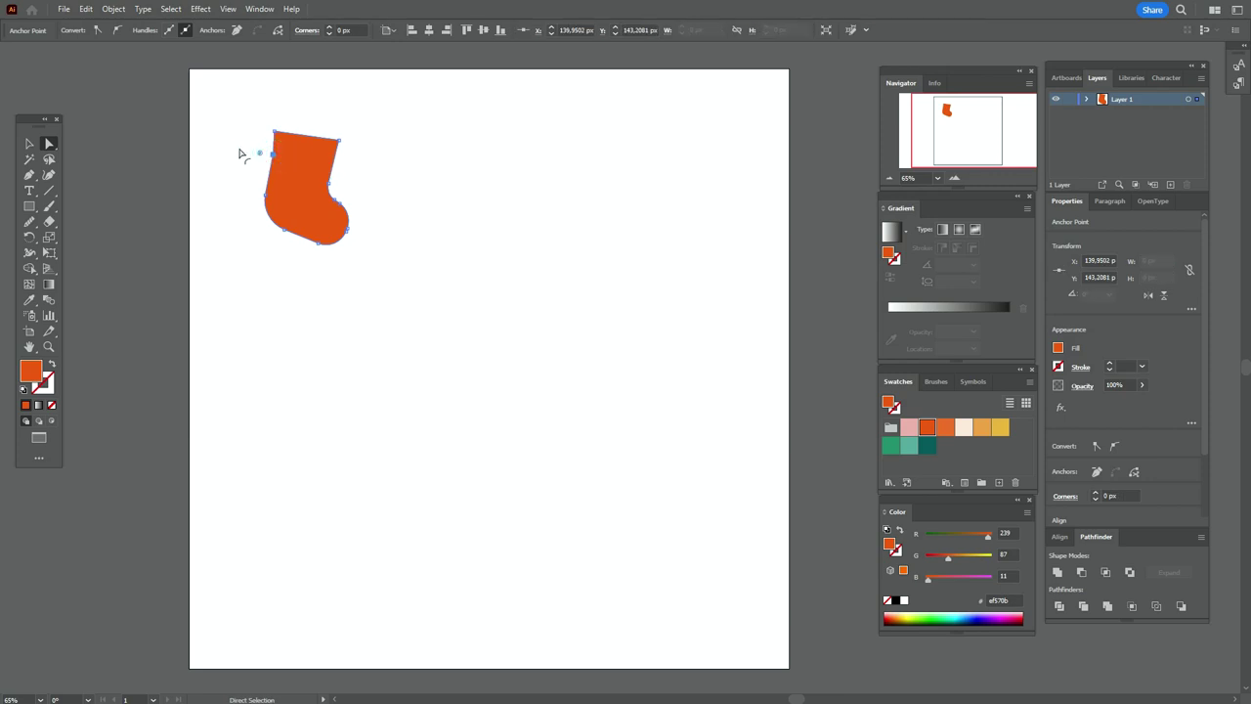
drag(258, 156, 202, 139)
click(362, 180)
click(358, 176)
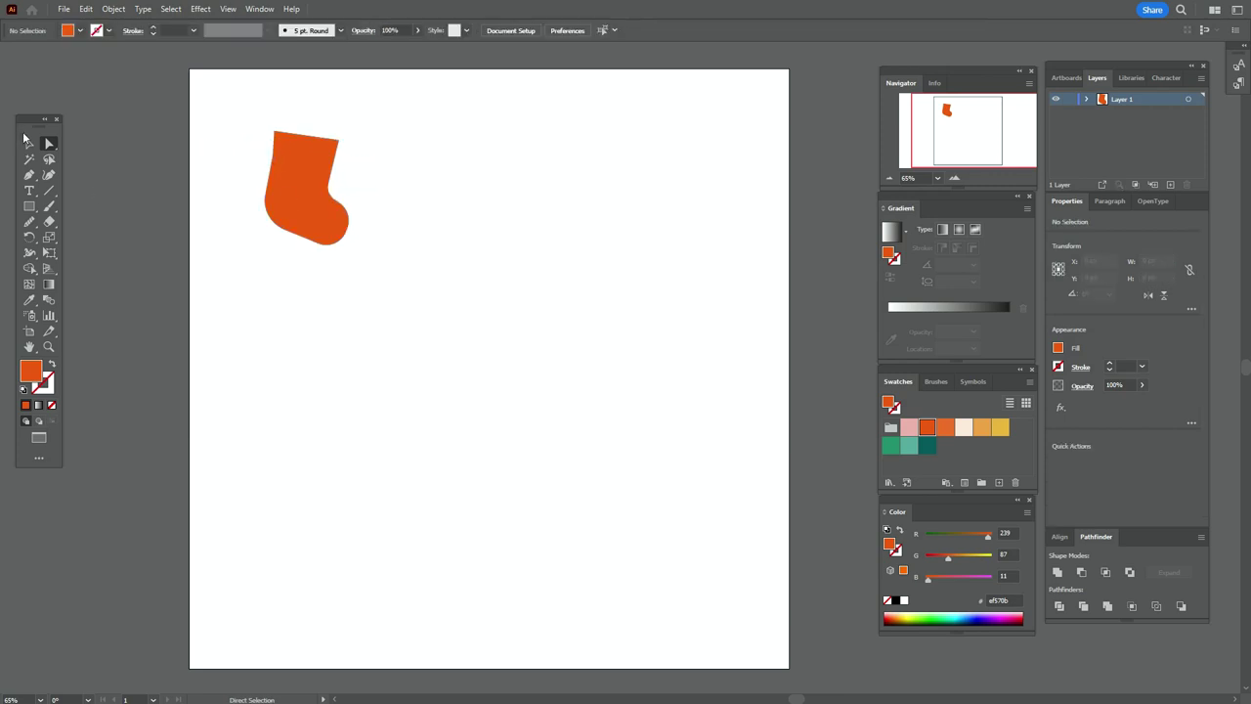
Step: Smooth the stocking's heel and sole curve by redrawing that part of the outline with the Pencil tool
key(v)
click(298, 216)
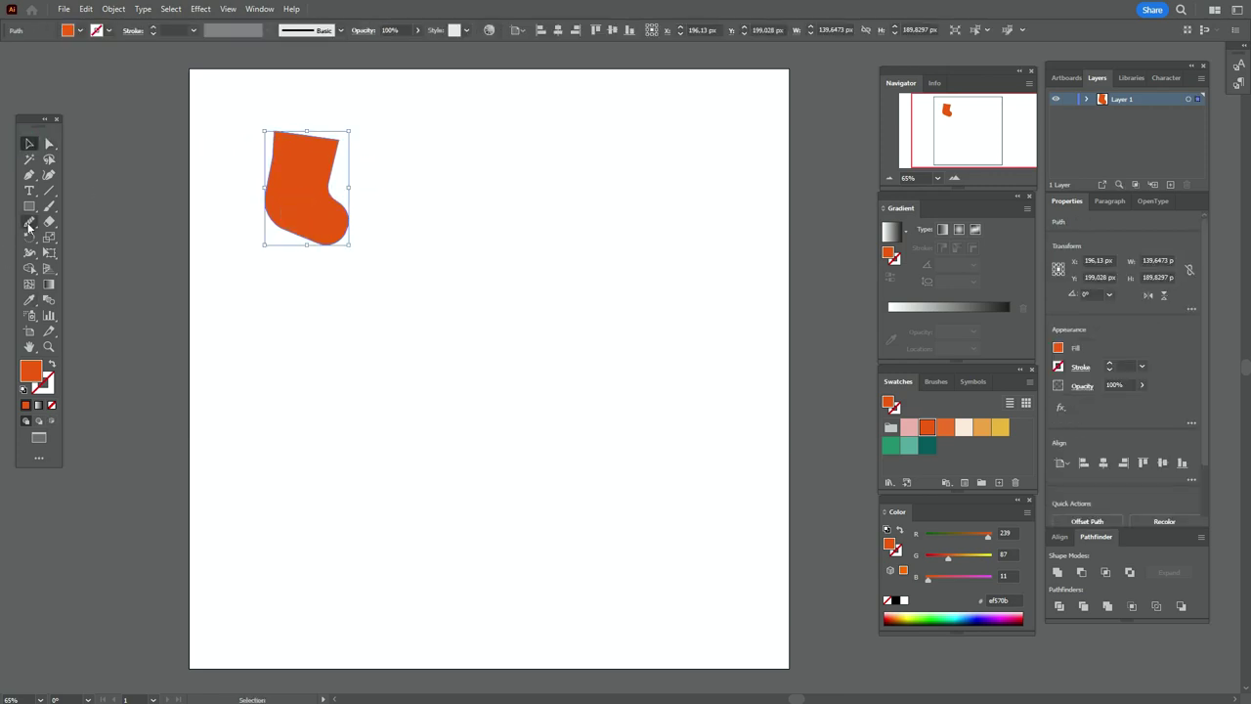
click(29, 222)
mouse_move(300, 237)
mouse_down()
mouse_move(275, 223)
mouse_move(343, 244)
mouse_move(349, 221)
mouse_move(266, 198)
mouse_up()
key(v)
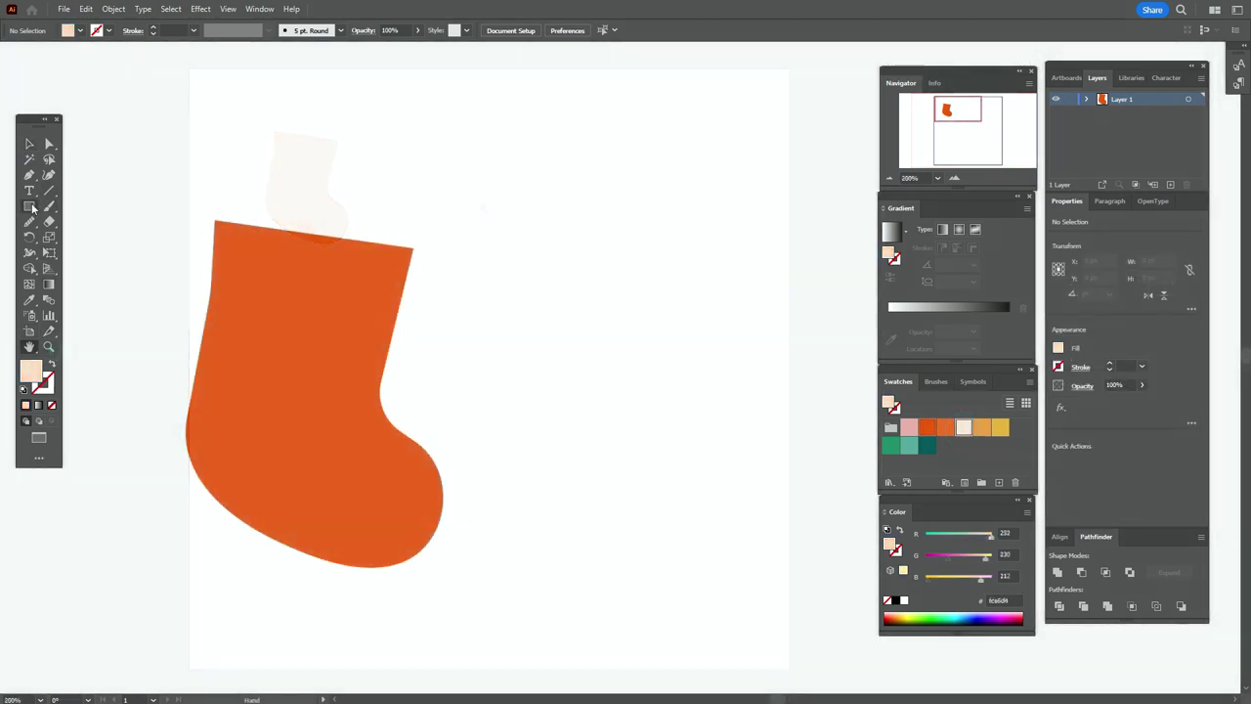
Step: Draw a cream ellipse about 107 by 44 px and tilt it to fit across the stocking's opening
click(29, 205)
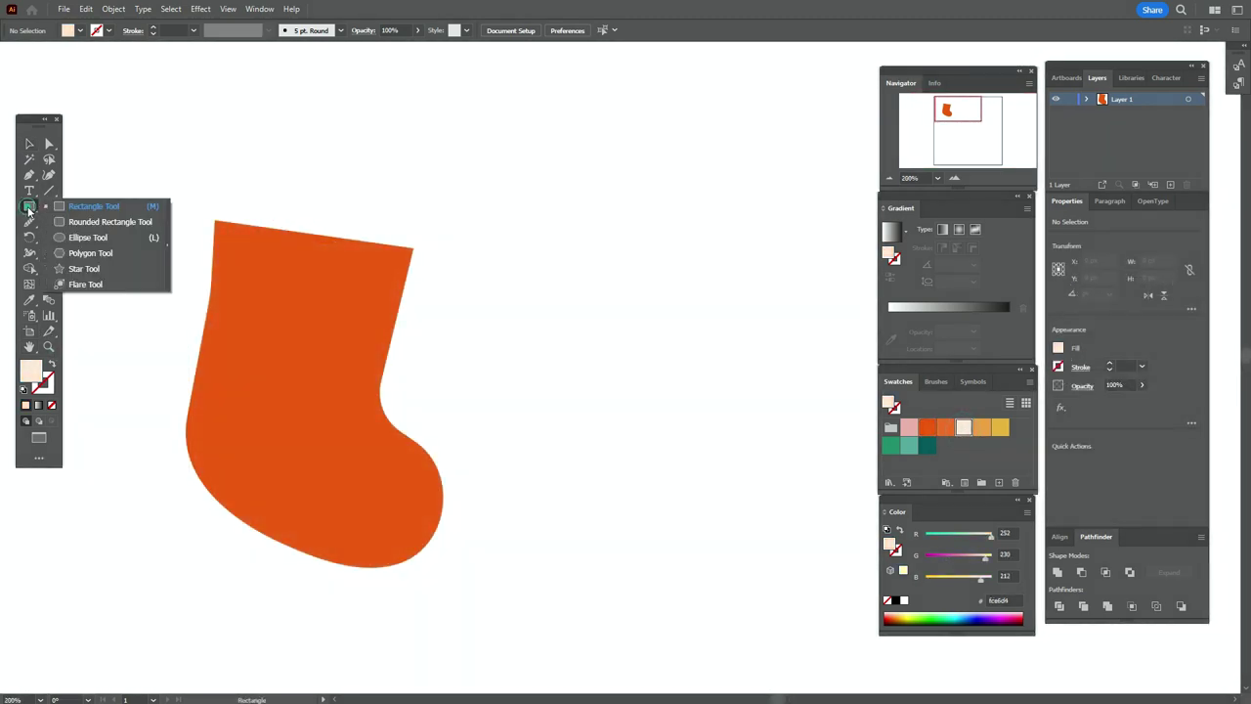
click(83, 239)
drag(161, 197, 358, 279)
key(v)
drag(254, 247, 331, 248)
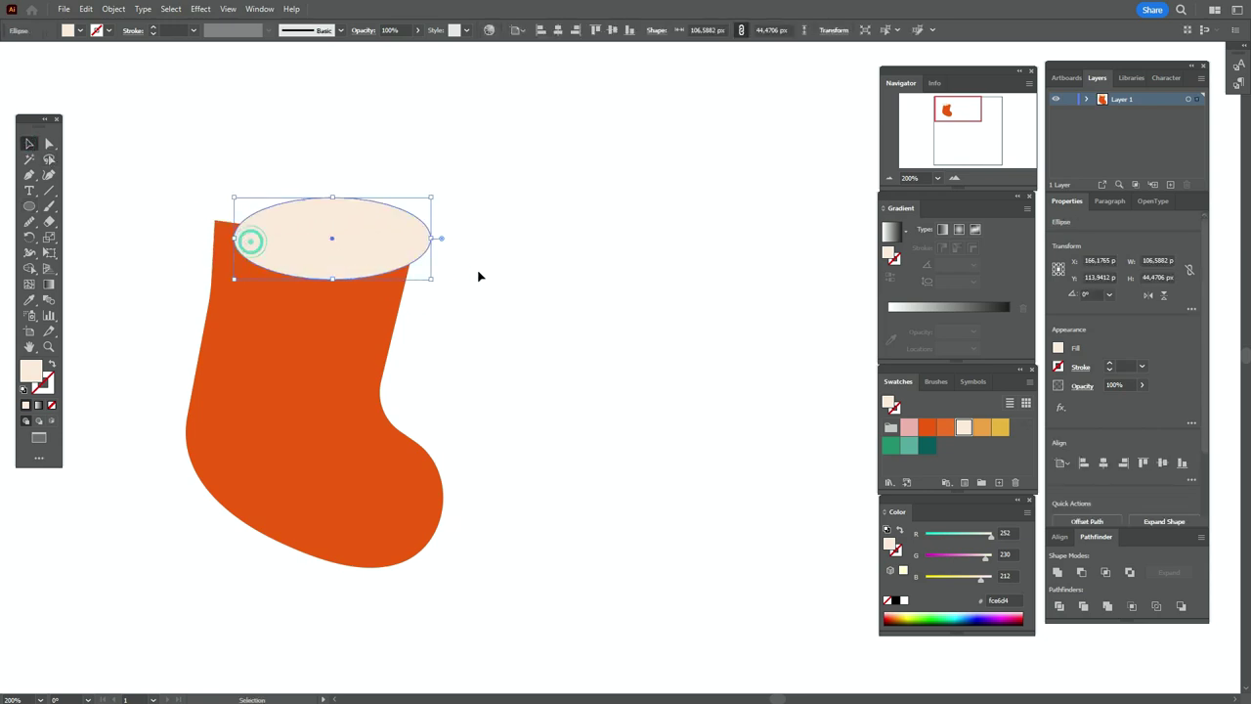
drag(439, 237, 438, 253)
drag(380, 242, 372, 238)
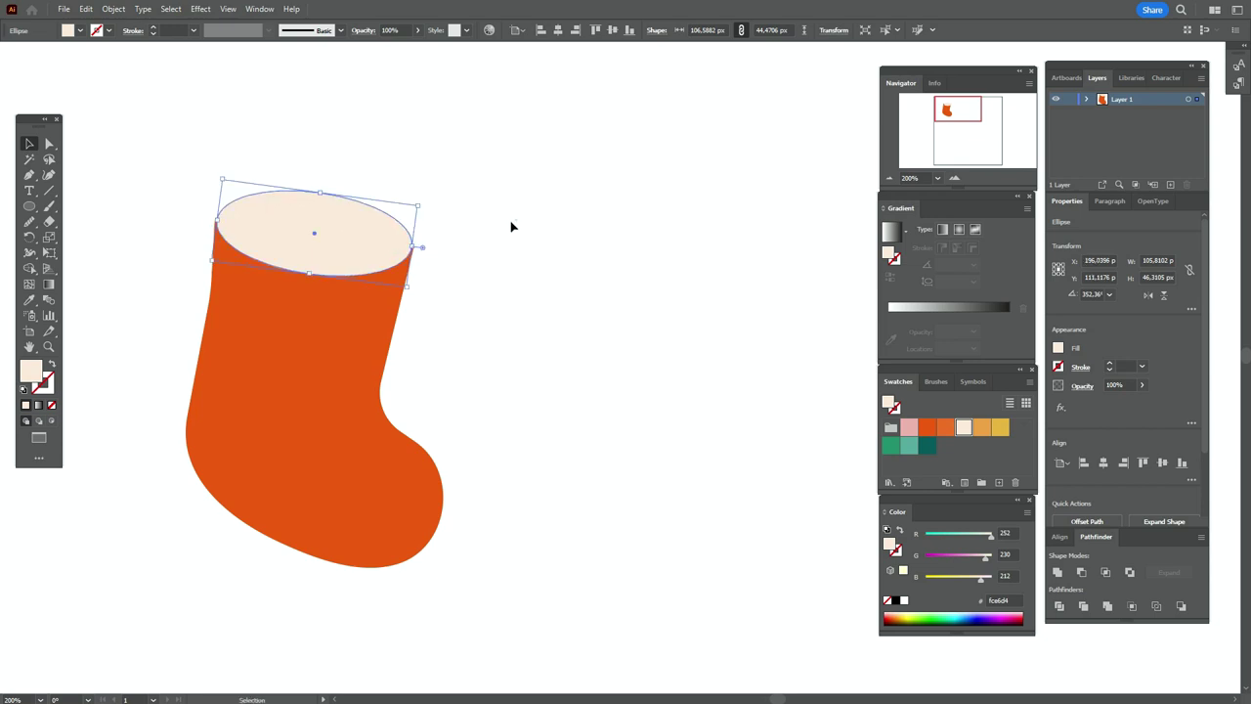
click(516, 220)
Step: Draw small cream ellipses of varying size along the left end and upper edge of the large ellipse to suggest fur
click(29, 205)
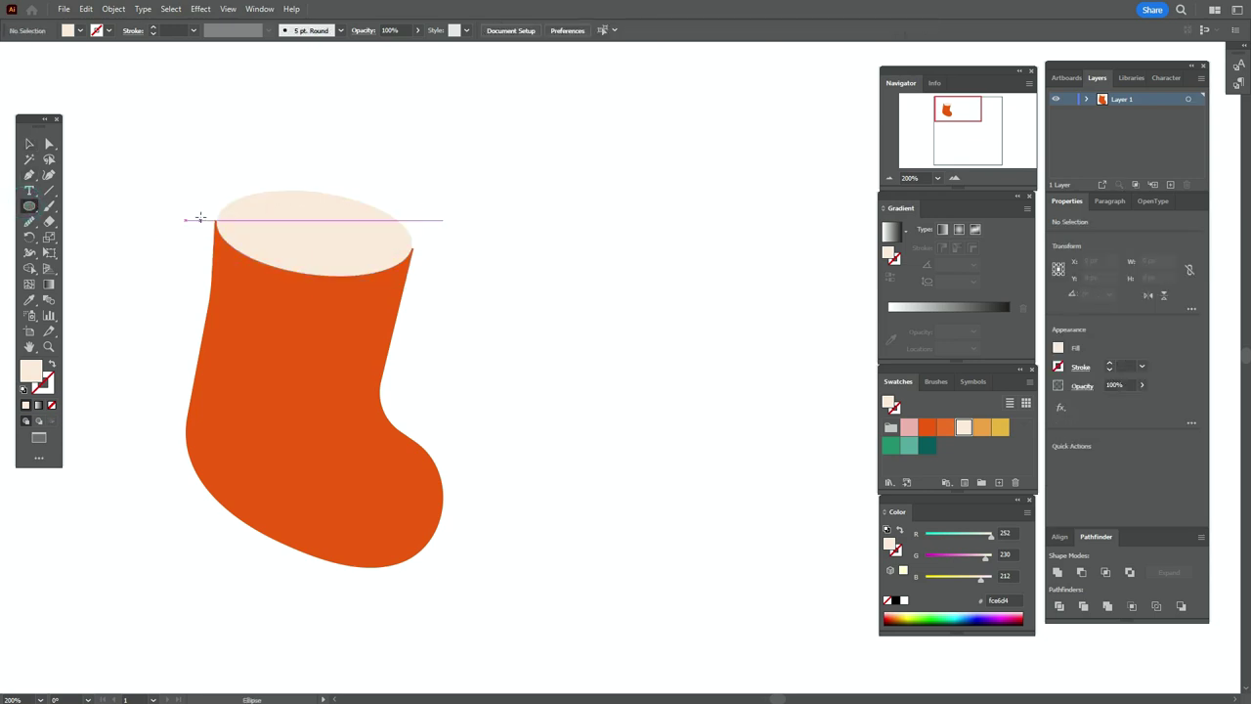
drag(192, 208, 244, 234)
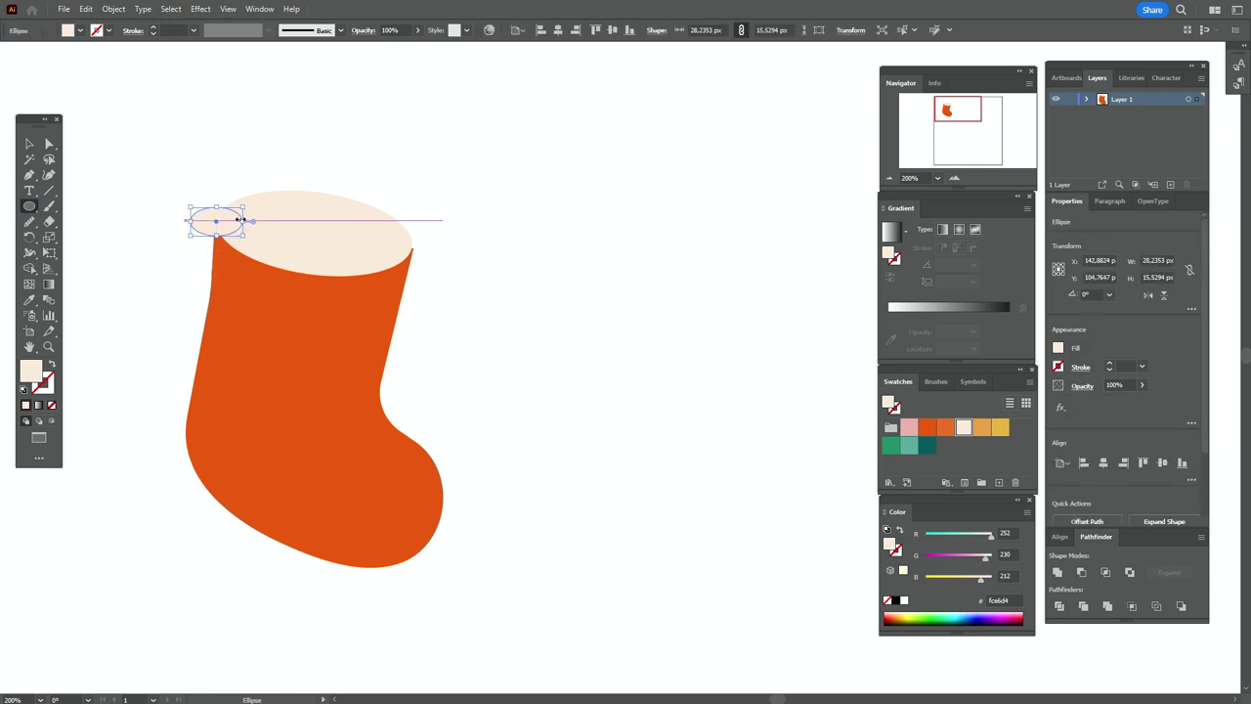
drag(216, 187, 242, 224)
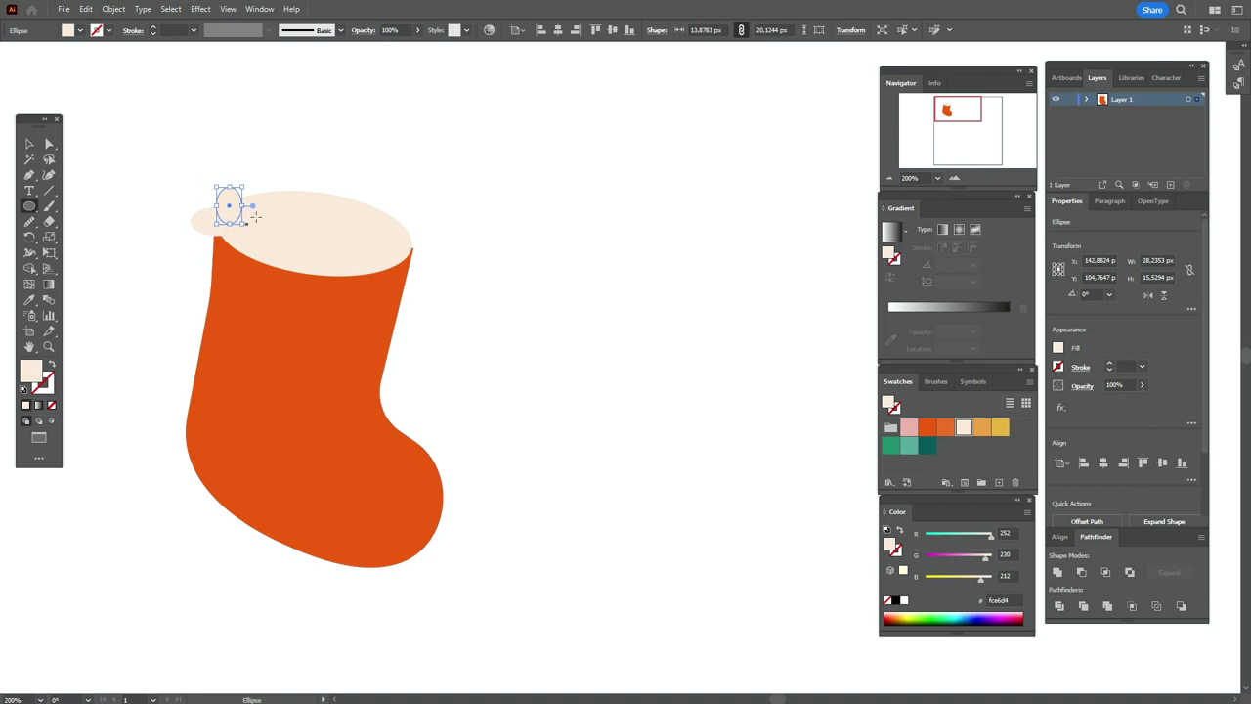
drag(236, 164, 274, 222)
drag(291, 158, 328, 221)
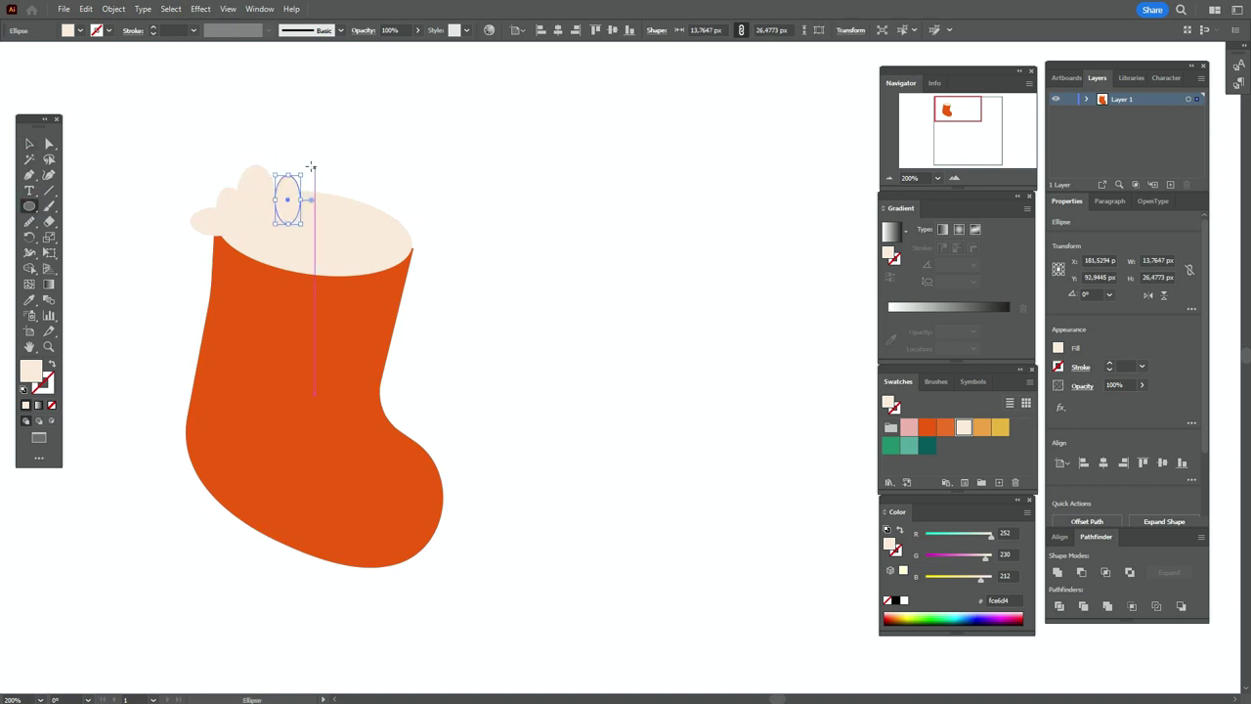
drag(336, 175, 353, 227)
drag(352, 197, 402, 224)
drag(406, 228, 391, 237)
drag(391, 192, 373, 198)
Step: Add larger tilted ellipses about 28 by 43 px at the cuff's right end
drag(411, 175, 462, 255)
key(v)
drag(475, 211, 448, 243)
drag(475, 256, 434, 281)
drag(432, 239, 414, 240)
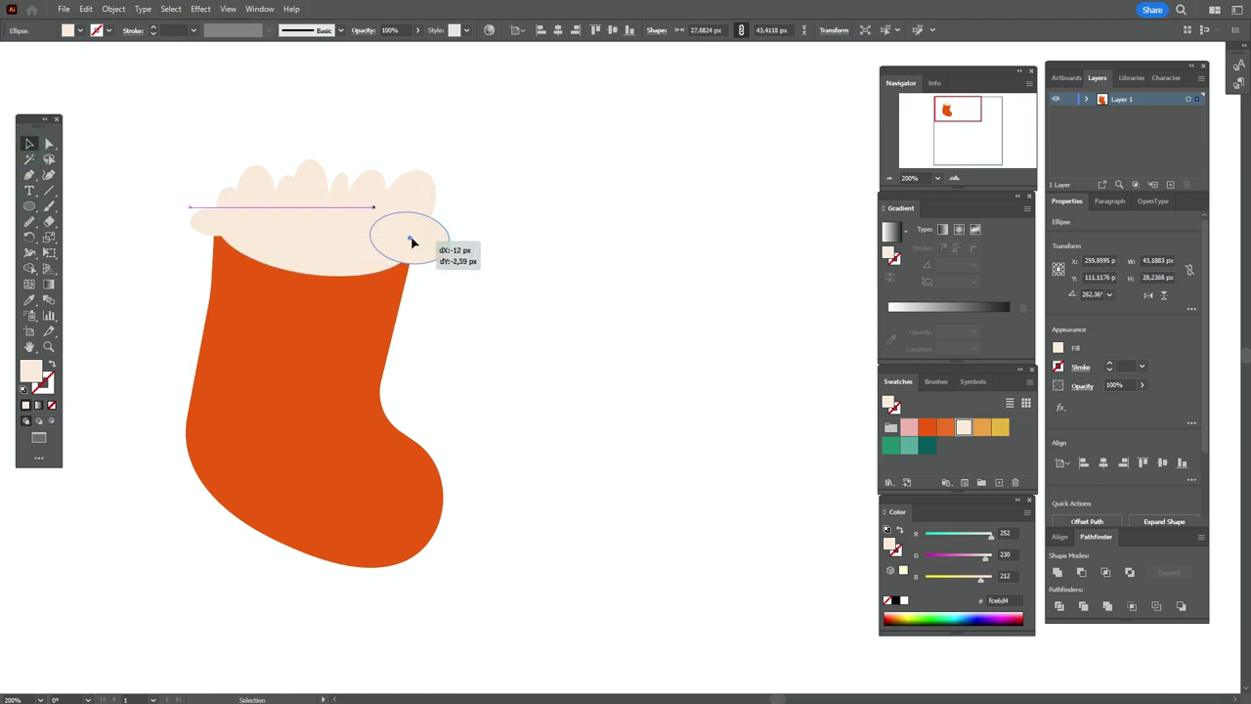
Step: Copy the small ellipses along the cuff's lower edge to form a scalloped fur border
click(231, 205)
drag(230, 206, 223, 238)
drag(265, 192, 257, 247)
drag(288, 200, 306, 271)
drag(340, 206, 387, 256)
drag(364, 256, 355, 258)
drag(289, 201, 407, 287)
drag(407, 287, 403, 279)
Step: Fill both lower ends of the cuff with ellipse copies and shift the leftmost ellipse outward
drag(251, 248, 244, 253)
drag(231, 232, 222, 236)
drag(440, 240, 385, 293)
click(478, 321)
drag(209, 229, 195, 227)
click(548, 224)
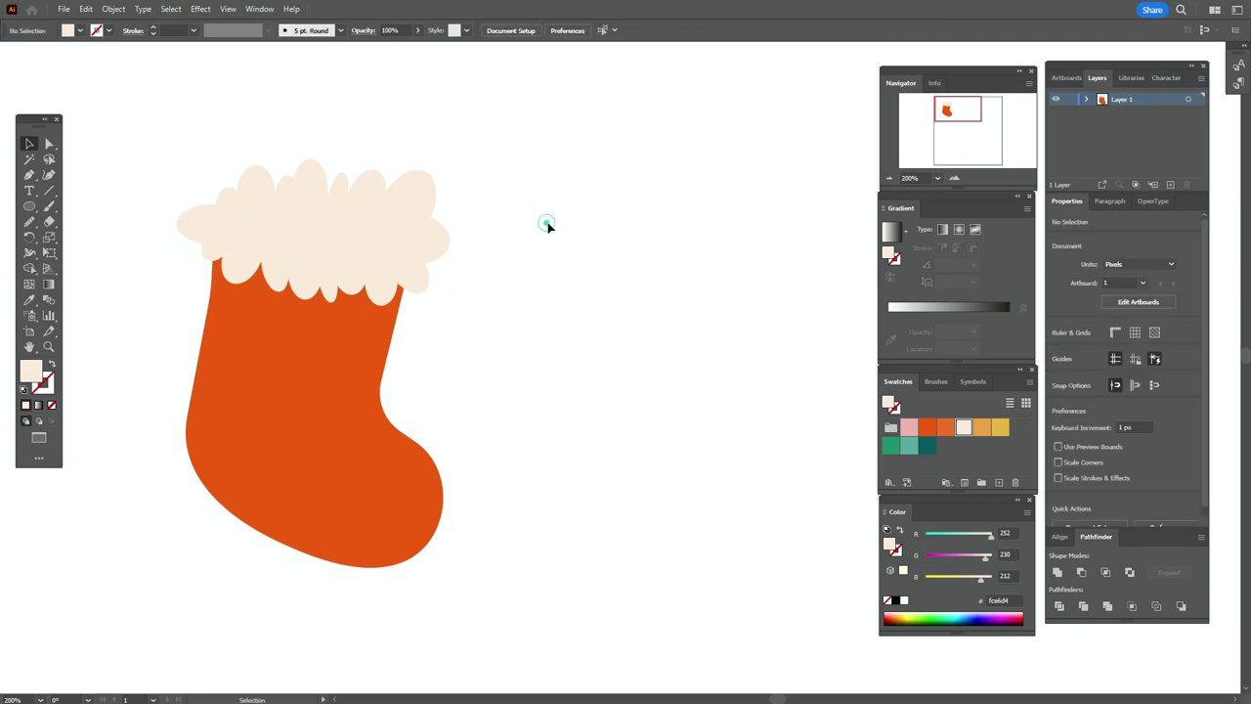
Step: Unite all the cream cuff ellipses into one shape, leaving out the orange stocking
drag(184, 128, 447, 360)
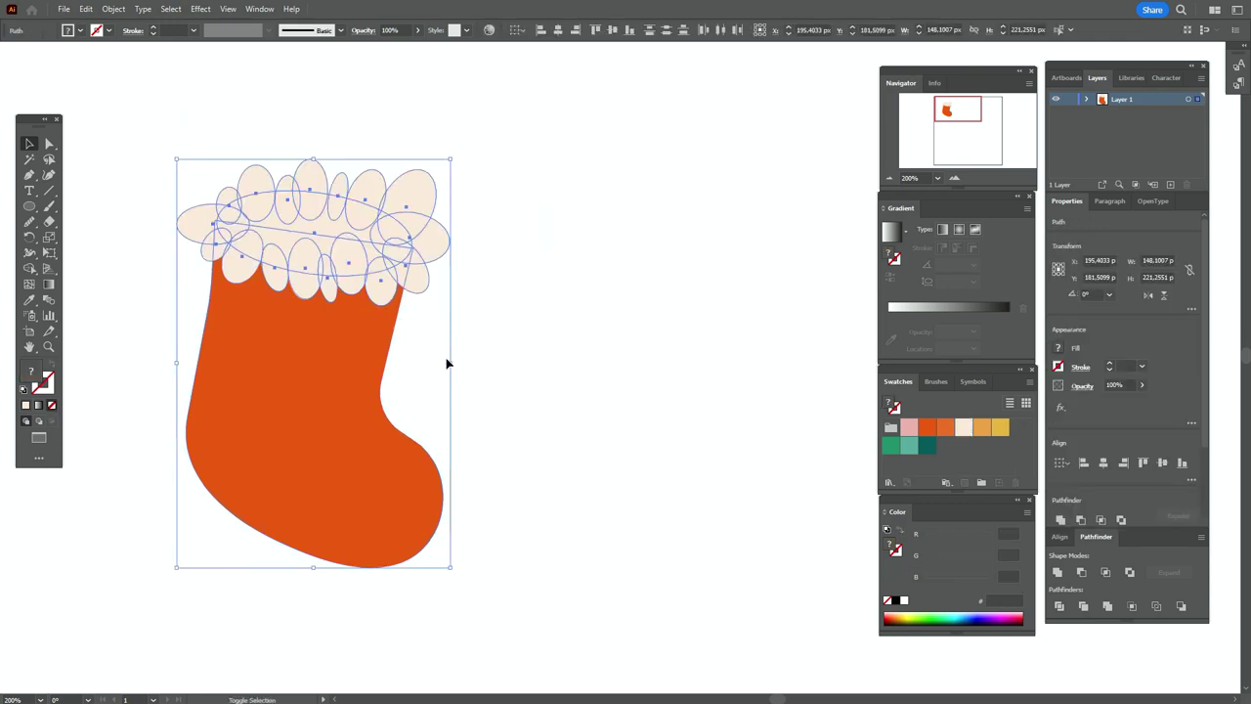
shift+click(310, 387)
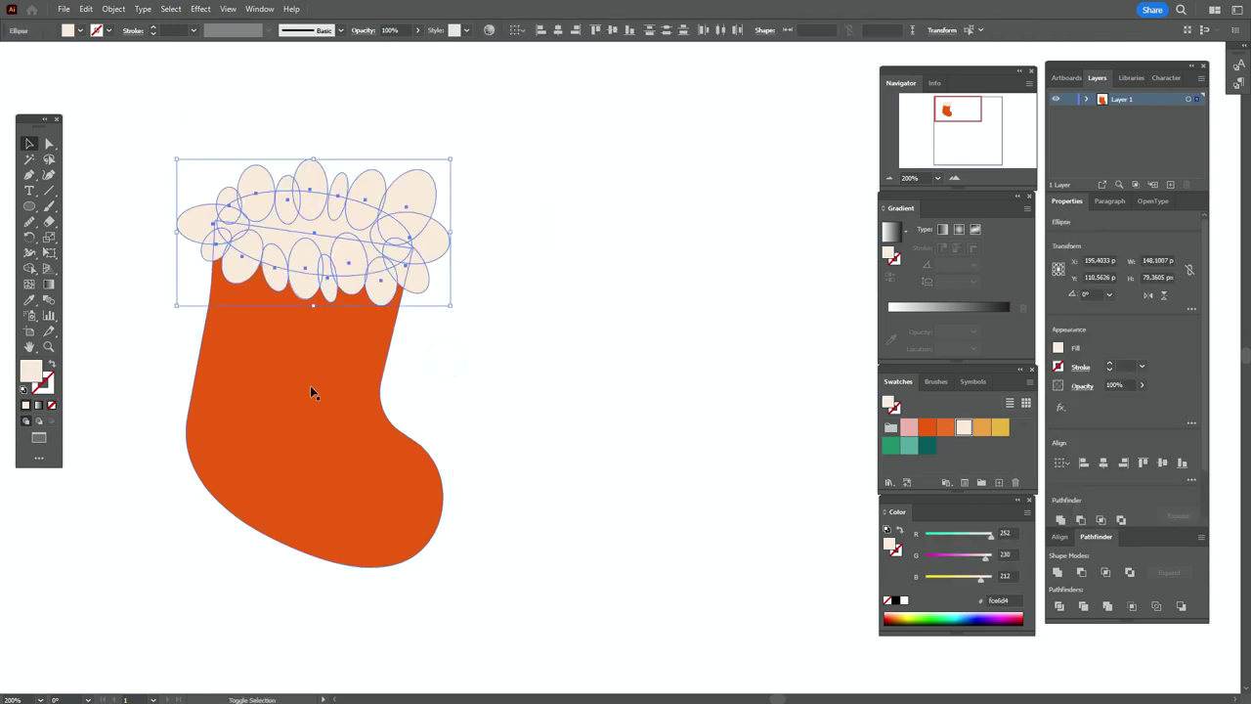
click(1057, 572)
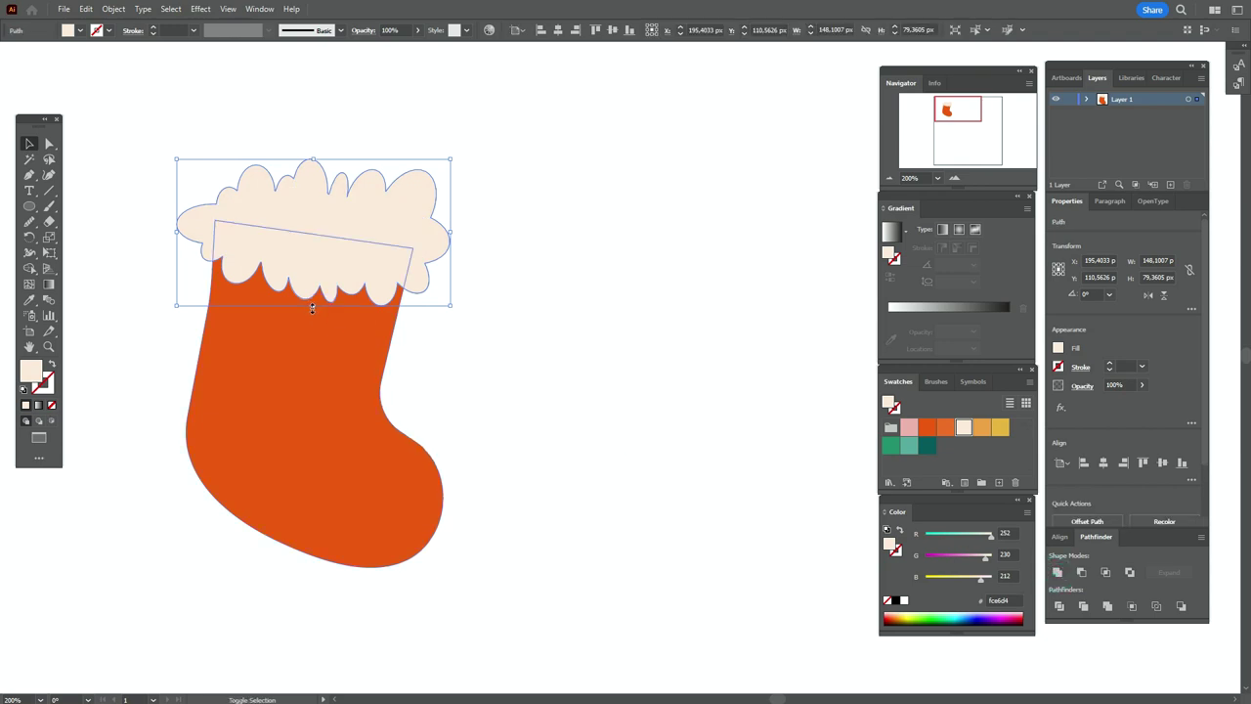
Step: Enlarge the united fur cuff, tilt it further and position it lower over the stocking's top
drag(312, 307, 318, 331)
drag(428, 252, 406, 281)
click(593, 369)
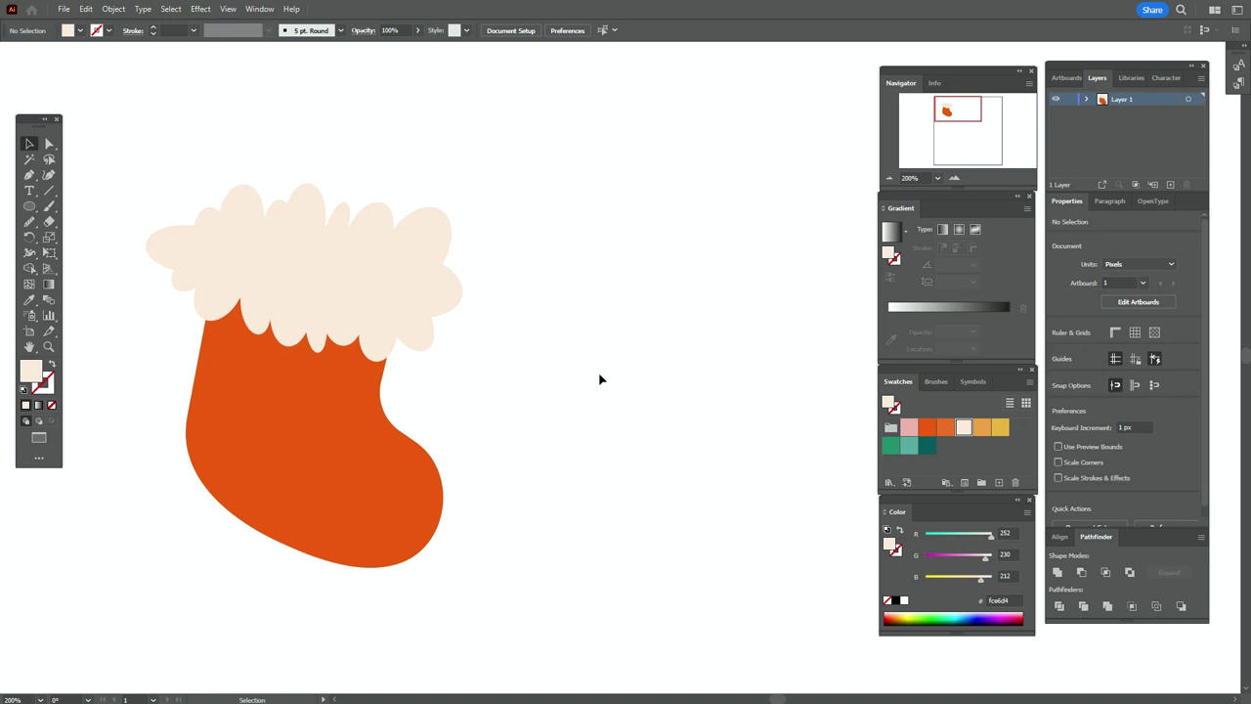
Step: Paint a looping garland line across the stocking just below the cuff with the Paintbrush, using a yellow stroke and no fill
click(1003, 429)
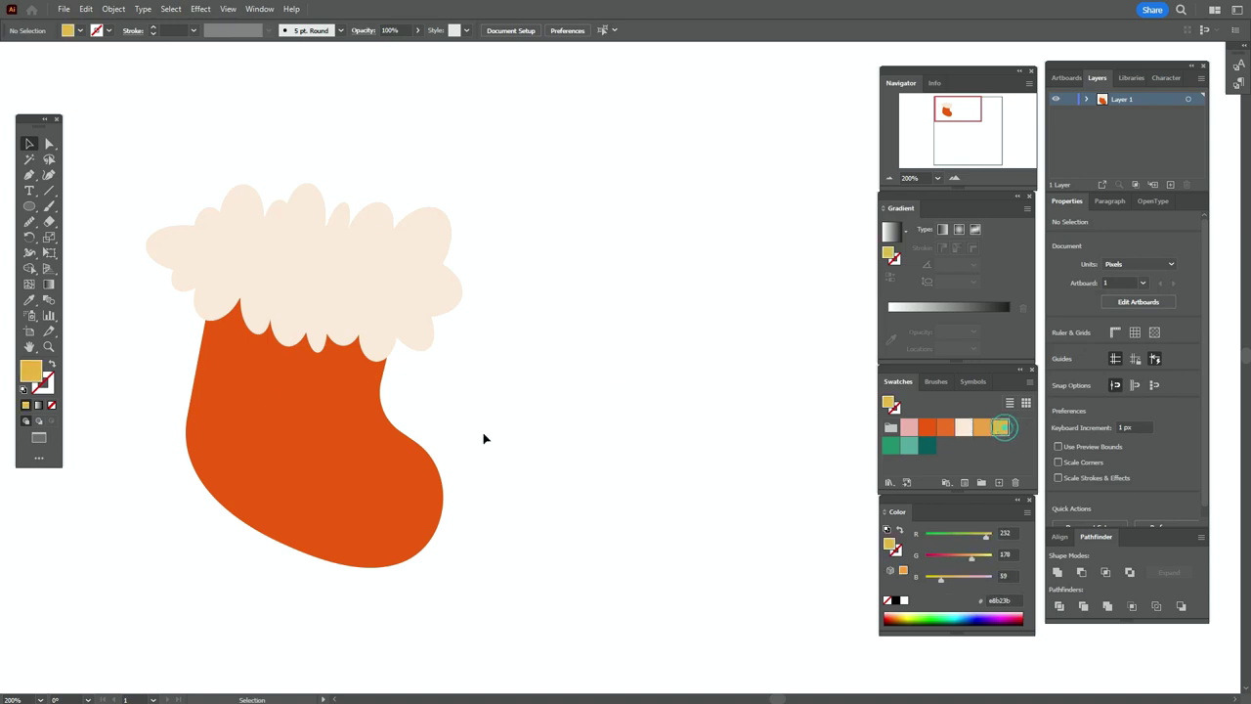
click(52, 363)
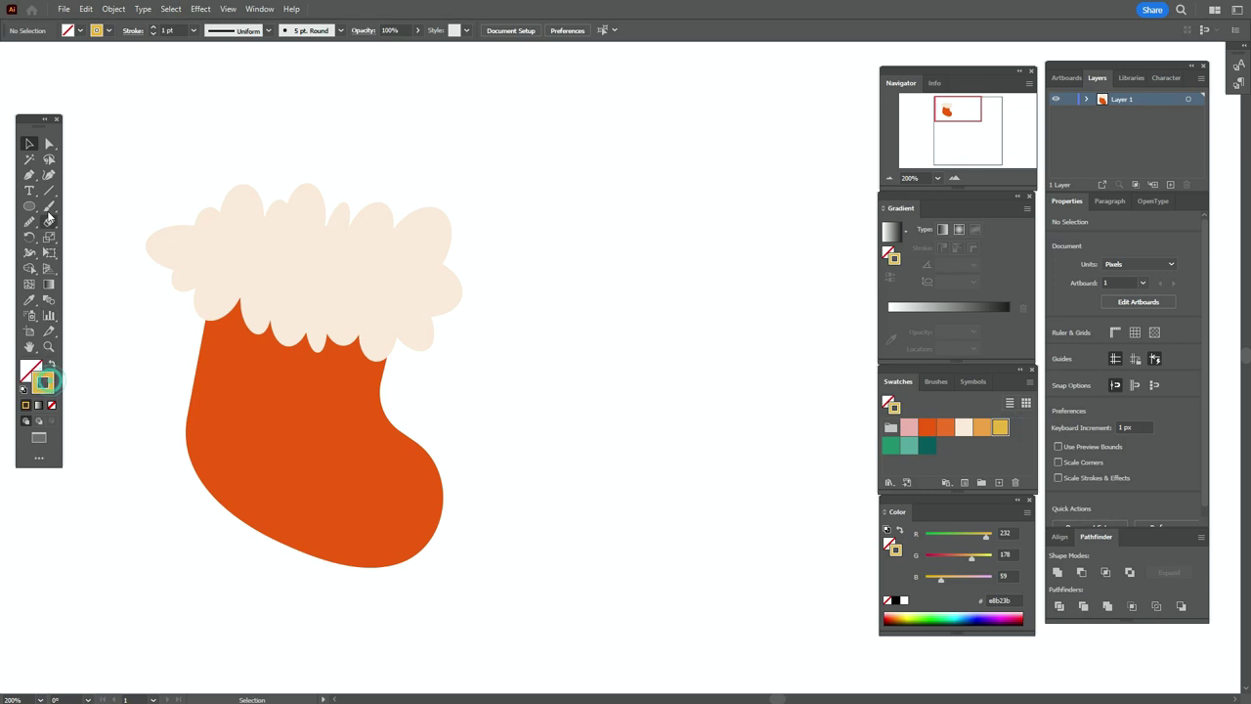
double_click(49, 207)
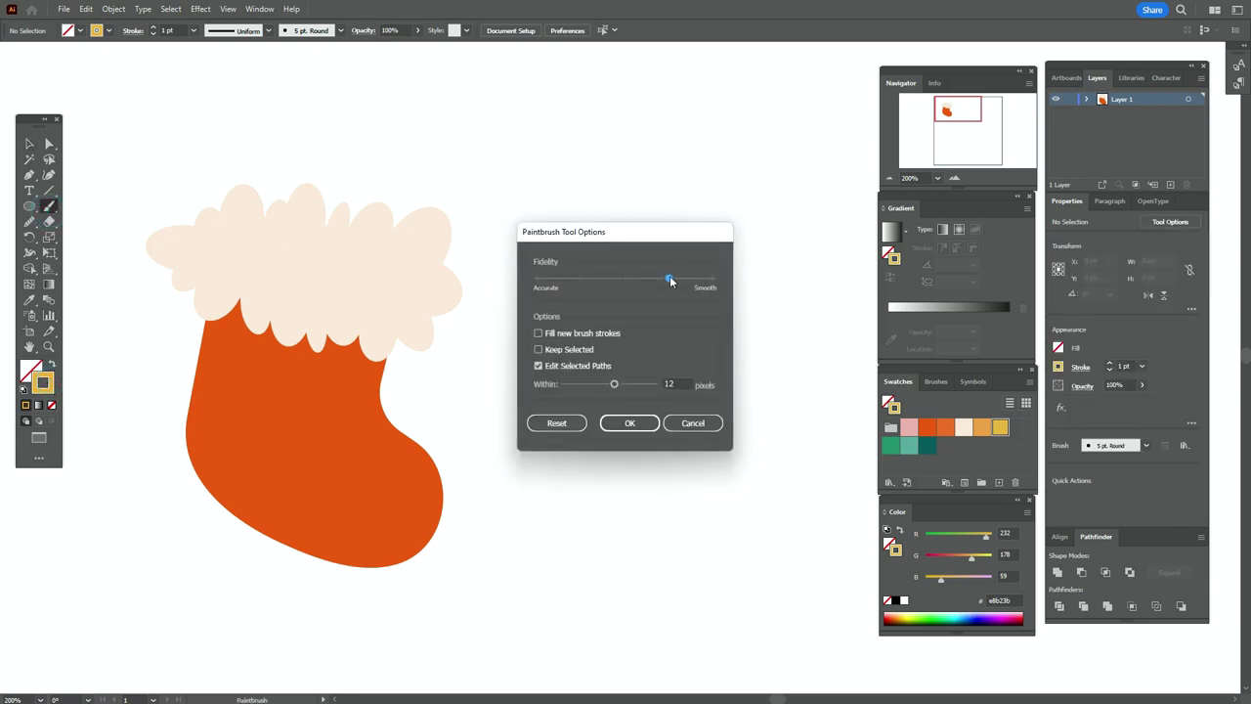
click(631, 423)
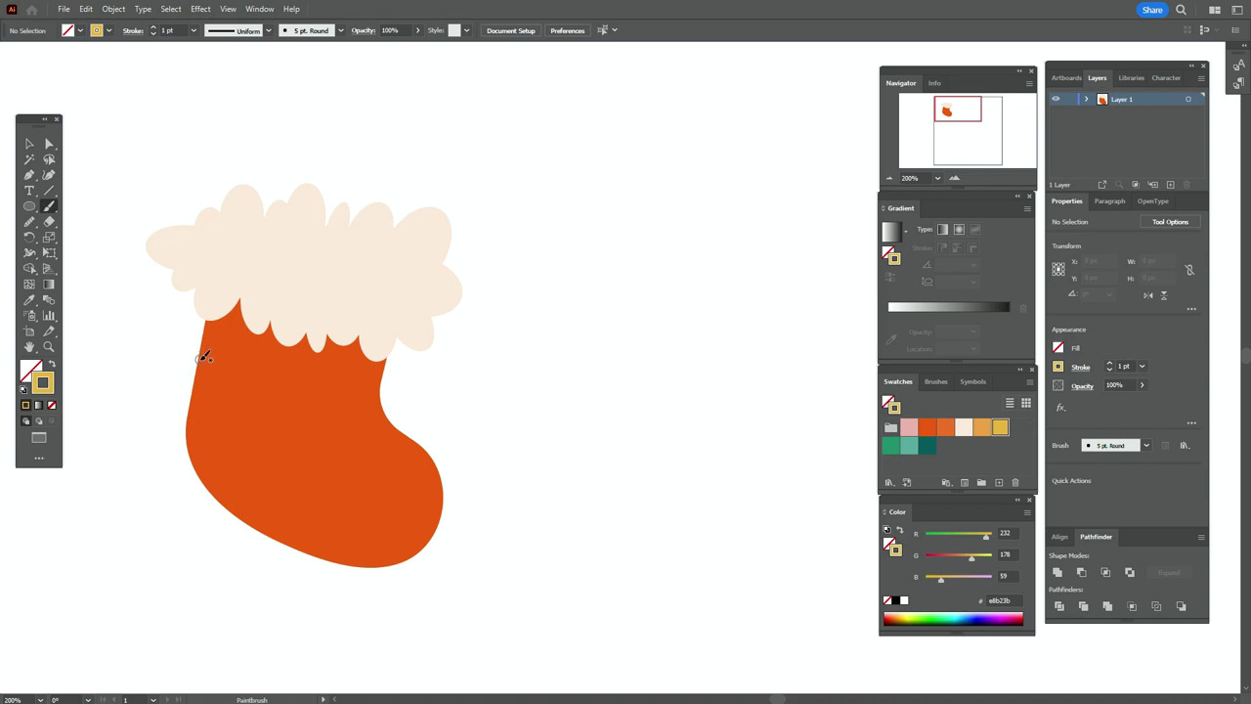
mouse_move(204, 357)
mouse_down()
mouse_move(237, 370)
mouse_move(241, 355)
mouse_move(219, 359)
mouse_move(222, 372)
mouse_move(269, 386)
mouse_move(287, 368)
mouse_move(270, 362)
mouse_move(290, 386)
mouse_move(318, 384)
mouse_move(325, 368)
mouse_move(310, 386)
mouse_move(371, 381)
mouse_up()
mouse_move(356, 378)
mouse_down()
mouse_move(357, 399)
mouse_move(387, 408)
mouse_up()
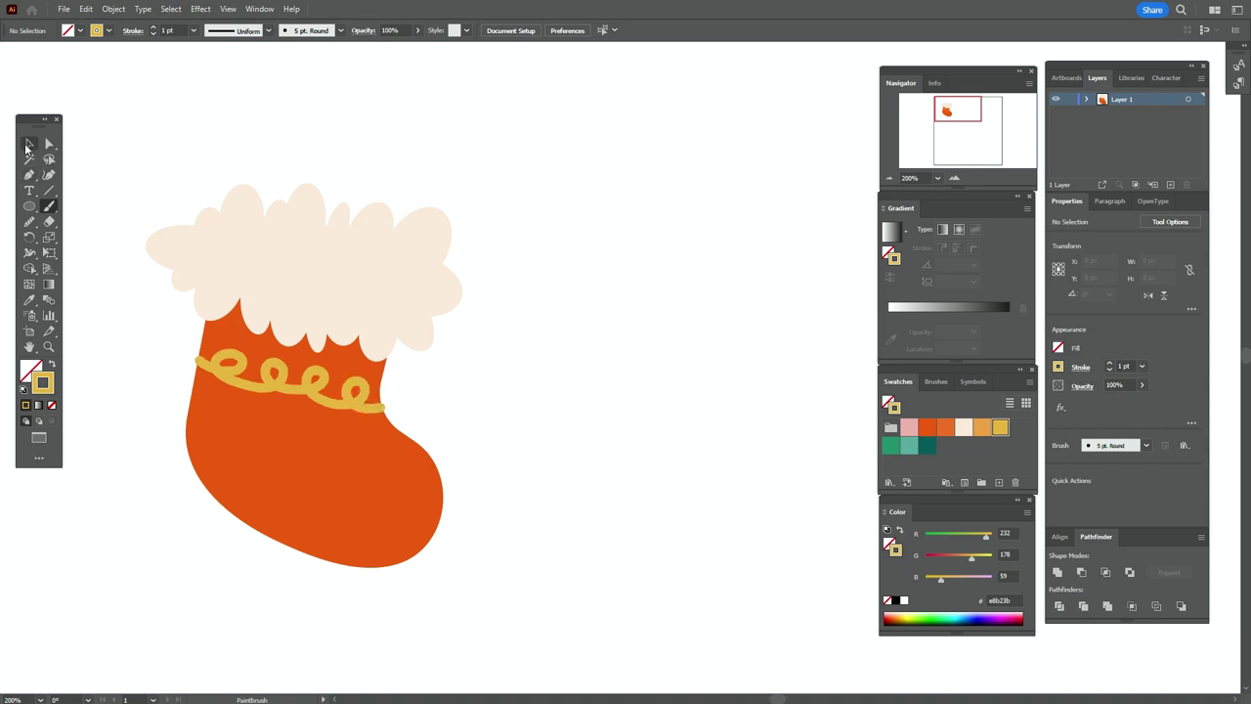
Step: Set the yellow garland line's stroke weight to 0.5 pt
click(30, 144)
click(357, 391)
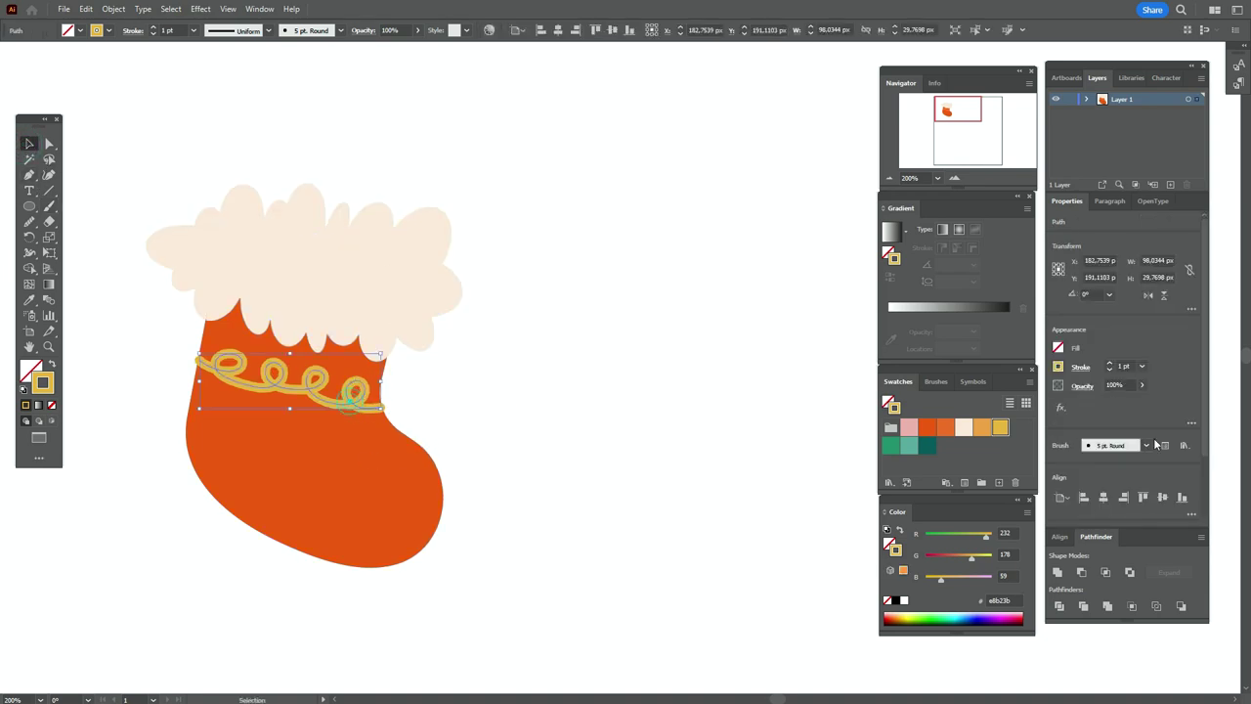
click(1122, 365)
text(0.5)
key(Return)
click(710, 346)
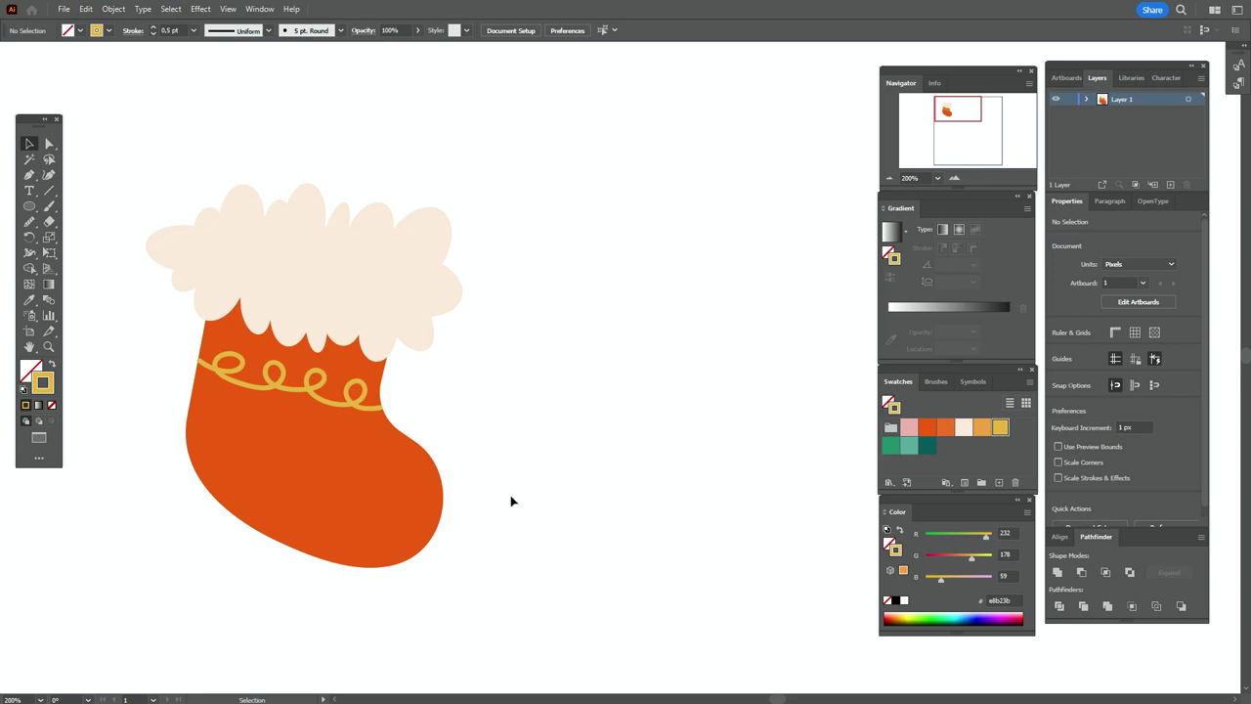
Step: Paint two curved cream seam lines on the stocking, one around the heel and one around the toe
click(963, 427)
click(52, 208)
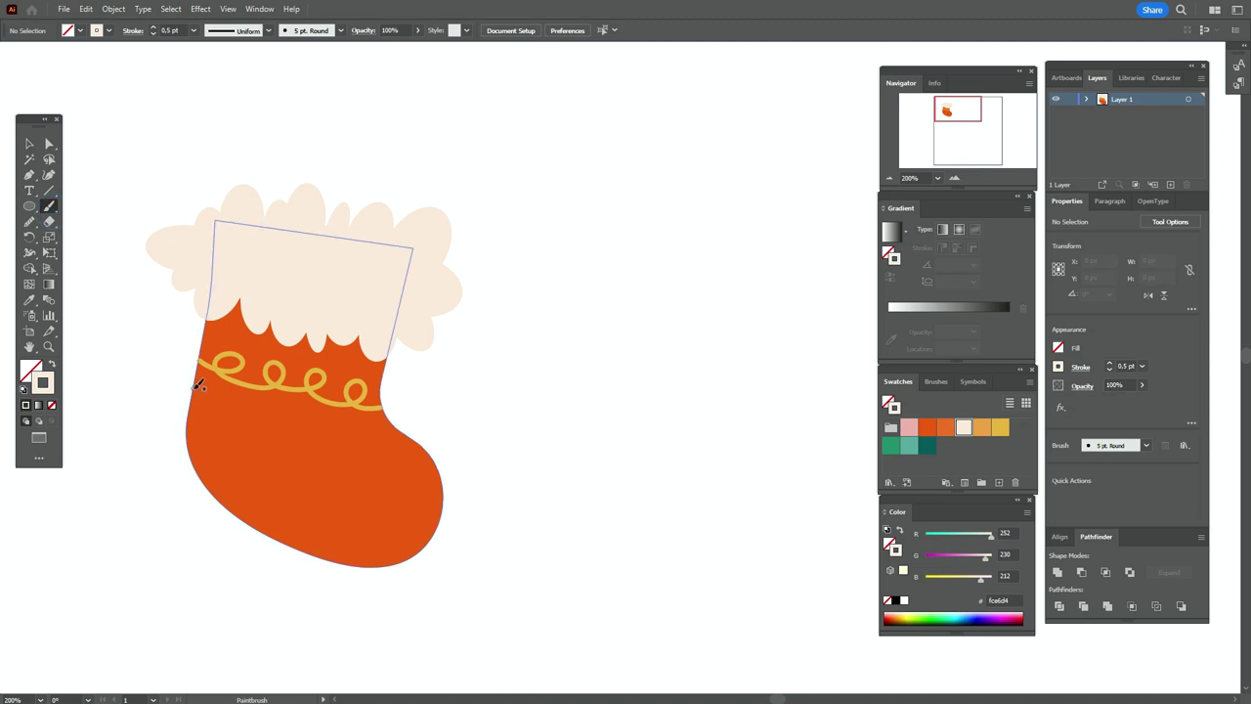
mouse_move(199, 388)
mouse_down()
mouse_move(229, 430)
mouse_move(223, 500)
mouse_up()
mouse_move(414, 437)
mouse_down()
mouse_move(371, 470)
mouse_move(357, 508)
mouse_move(373, 563)
mouse_up()
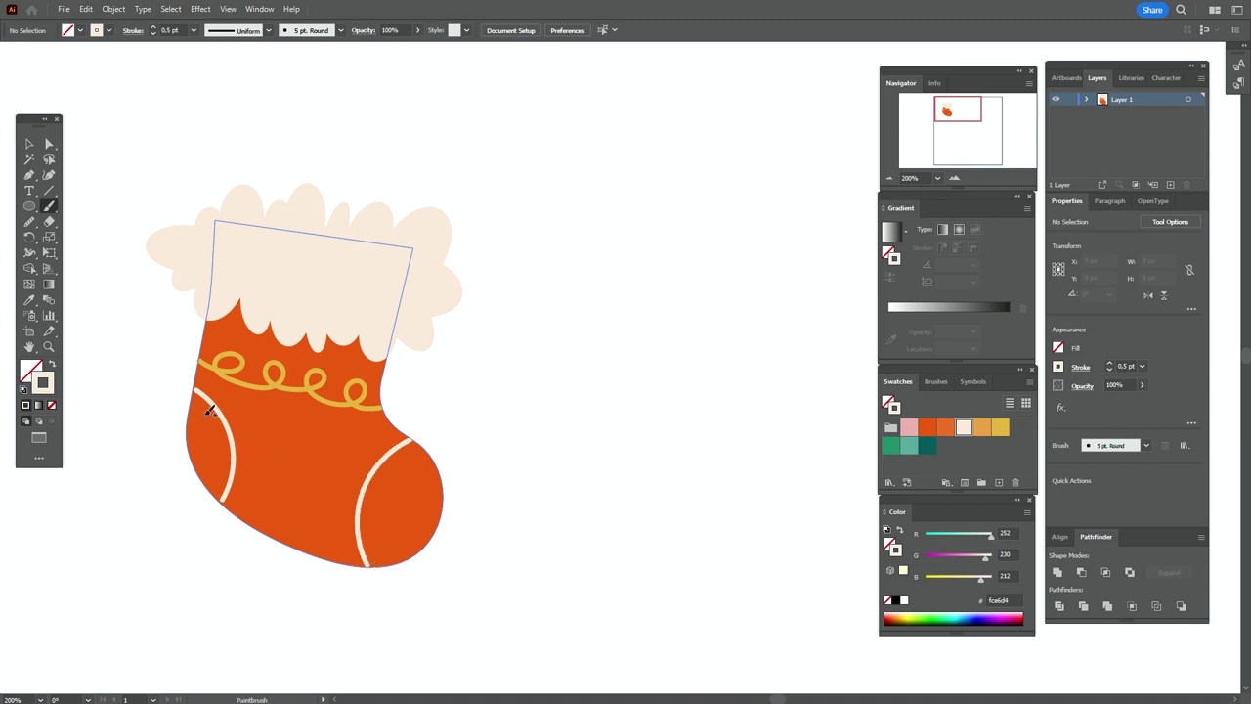
Step: Paint short cream stitch marks across the heel and toe seam lines
mouse_move(202, 412)
mouse_down()
mouse_move(235, 446)
mouse_move(249, 447)
mouse_move(219, 476)
mouse_move(252, 487)
mouse_up()
drag(384, 444, 399, 459)
drag(346, 533, 379, 526)
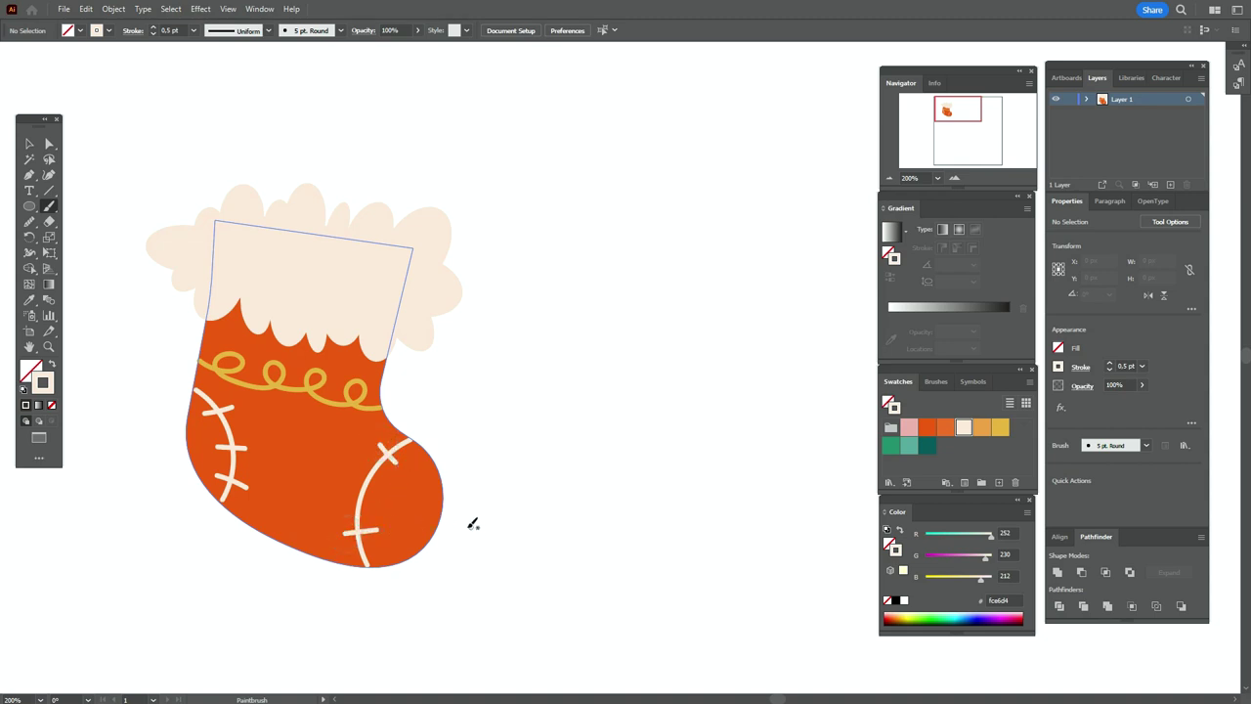
Step: Draw a vertical orange-red ellipse about 45 × 80 px on the empty area beside the stocking
key(space)
drag(466, 443, 501, 427)
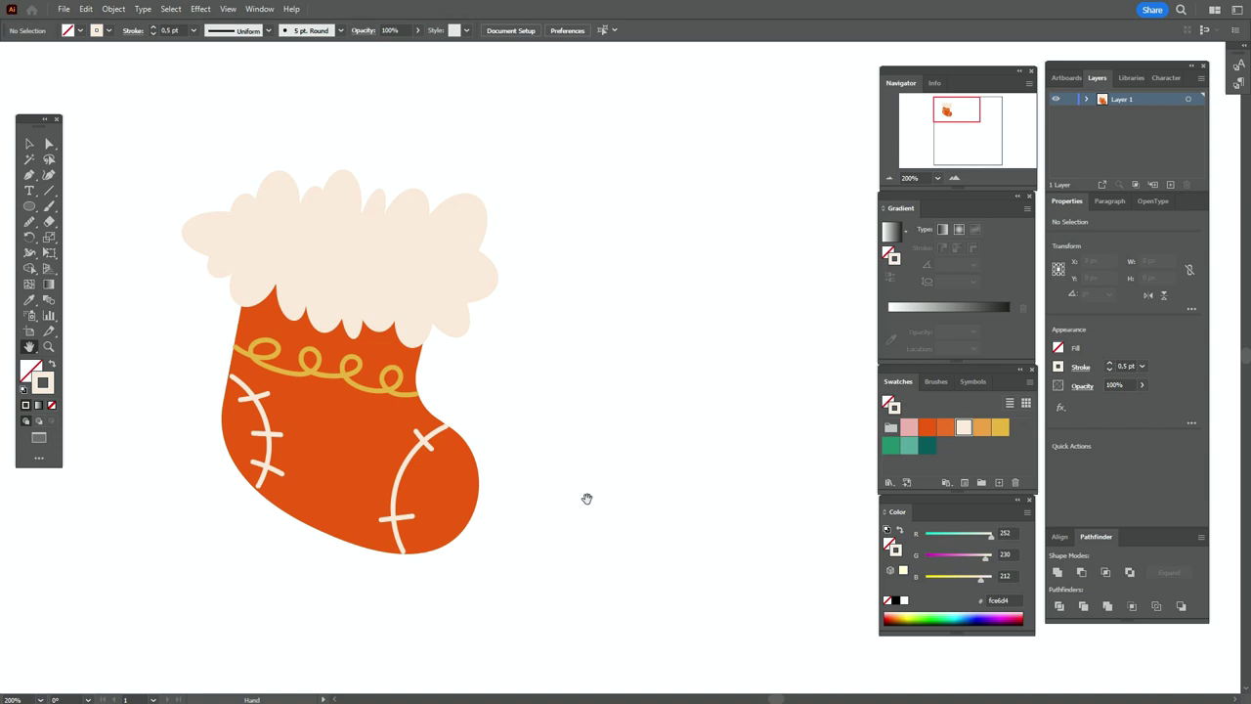
drag(580, 498, 474, 469)
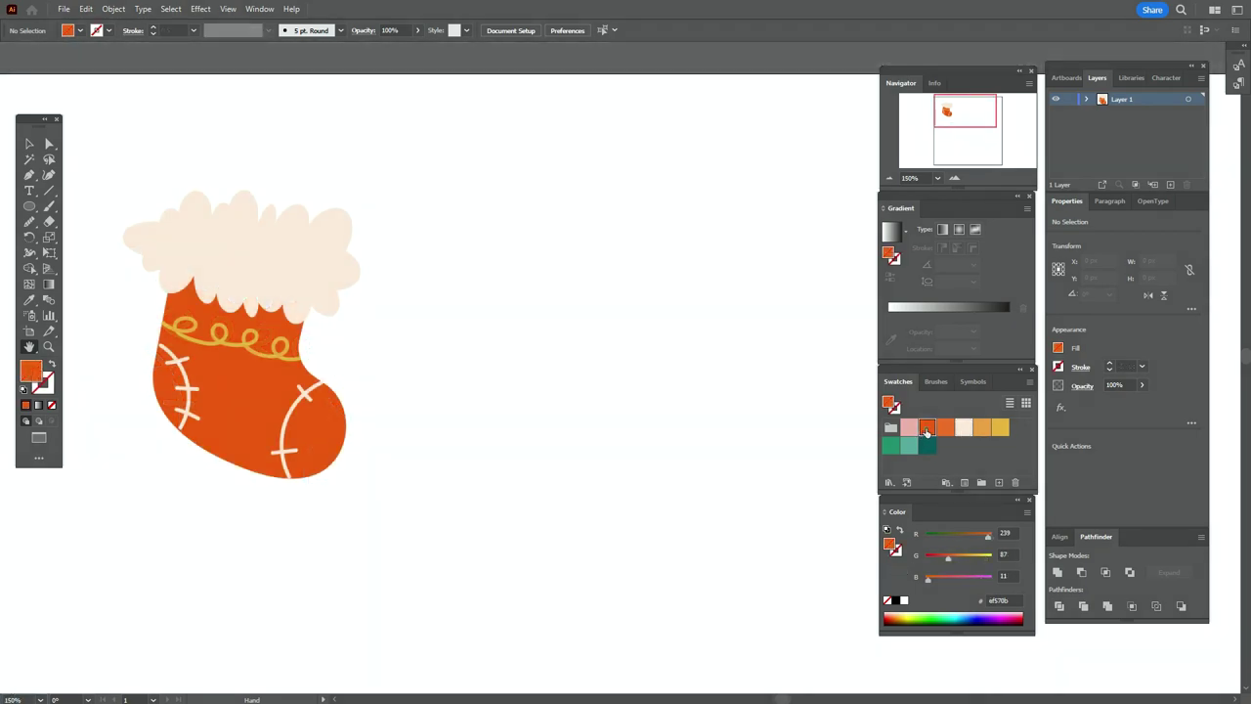
click(927, 431)
click(29, 208)
drag(30, 208, 80, 235)
drag(502, 311, 562, 423)
Step: Lower the ellipse's top anchor point to flatten its upper end and stretch the shape slightly downward
click(50, 145)
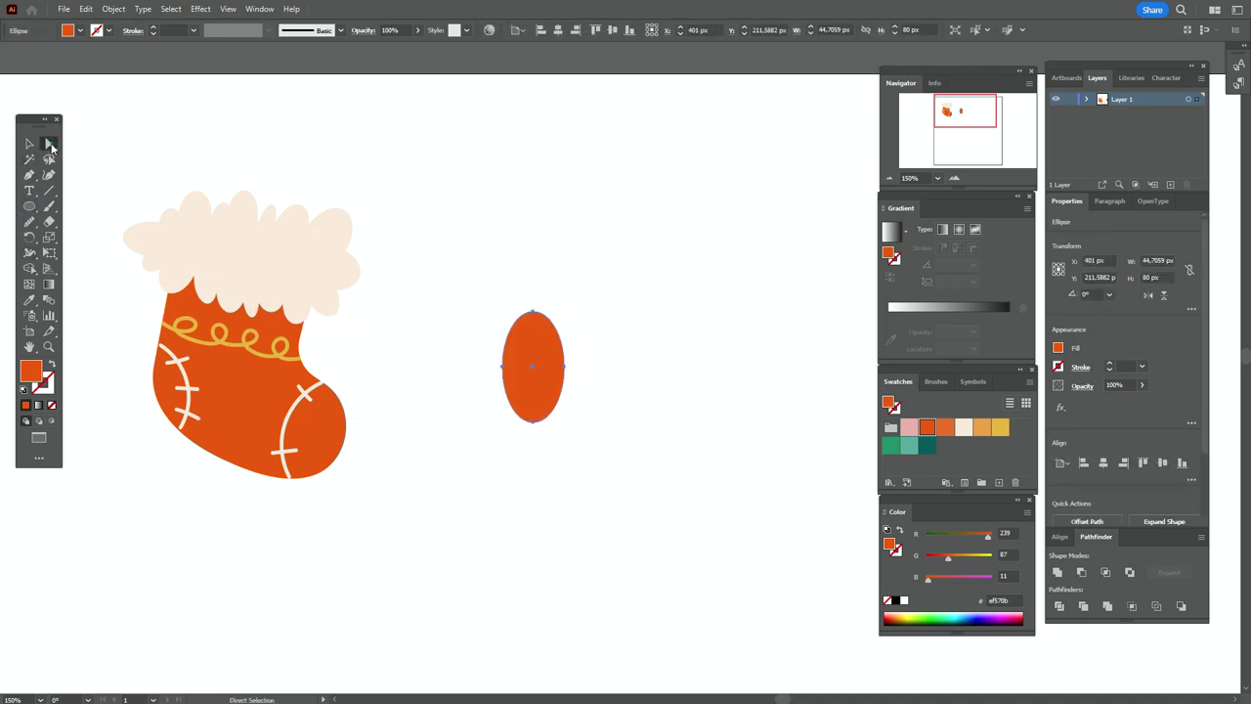
click(533, 313)
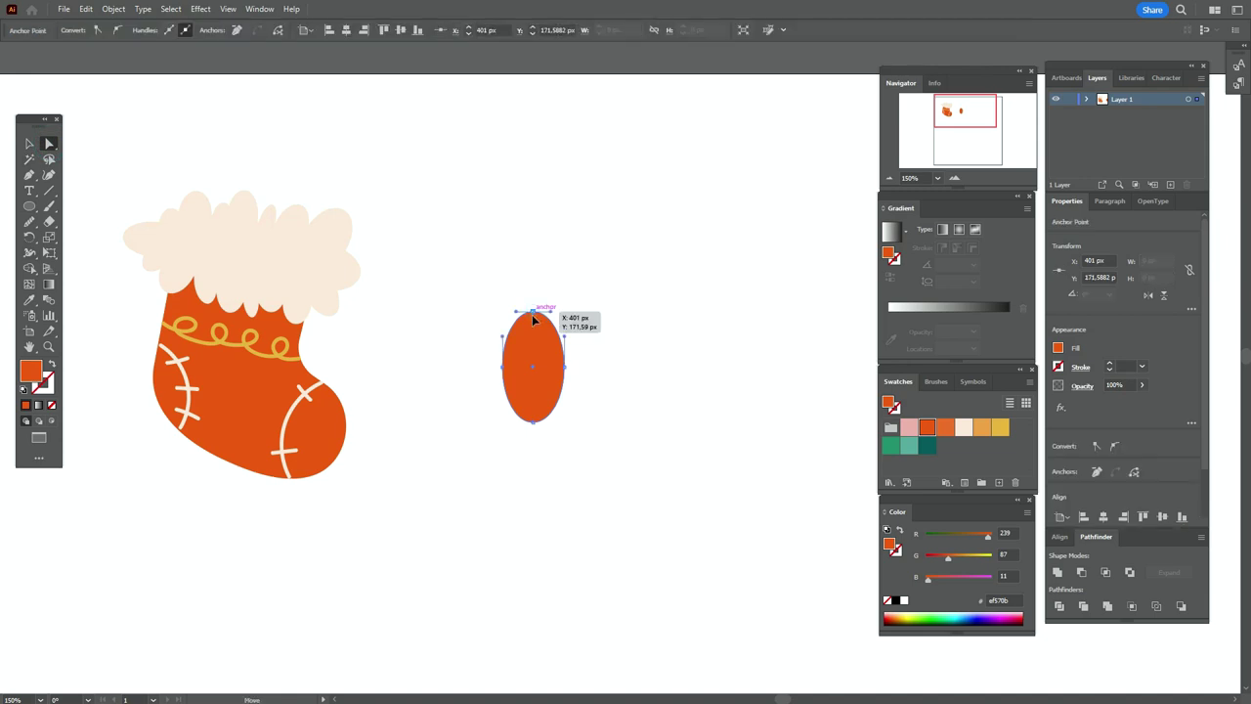
drag(533, 318, 534, 332)
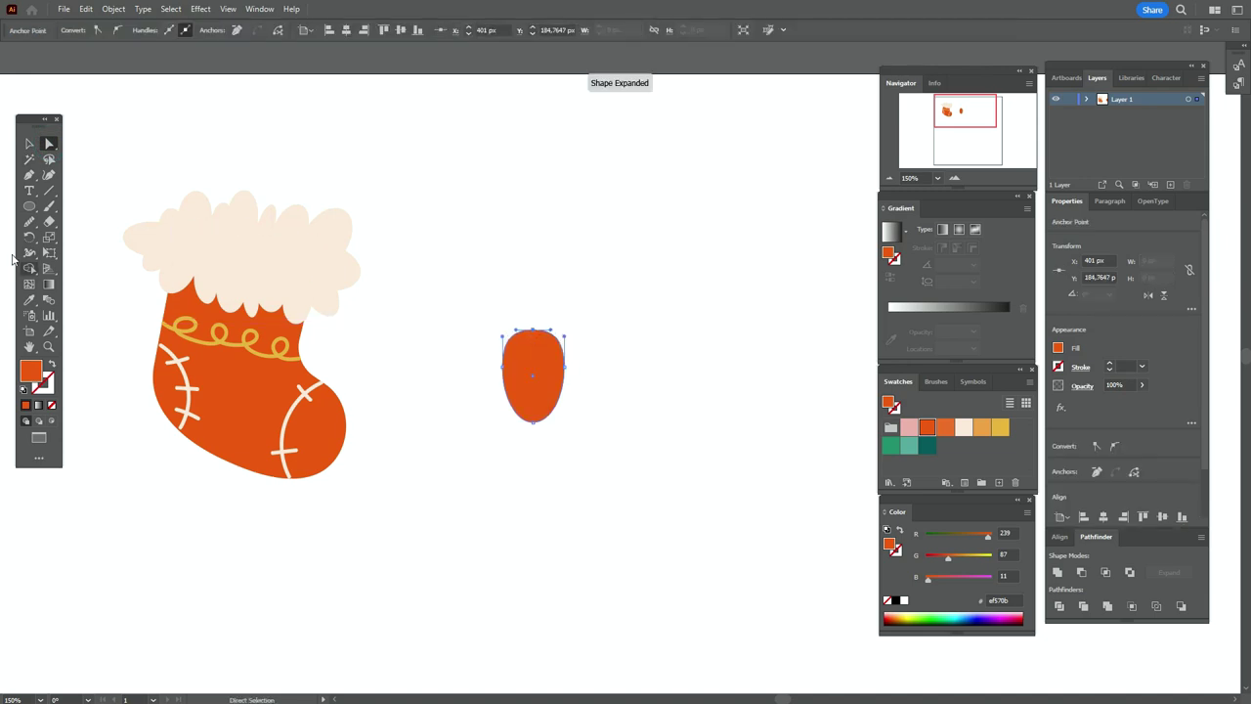
click(30, 144)
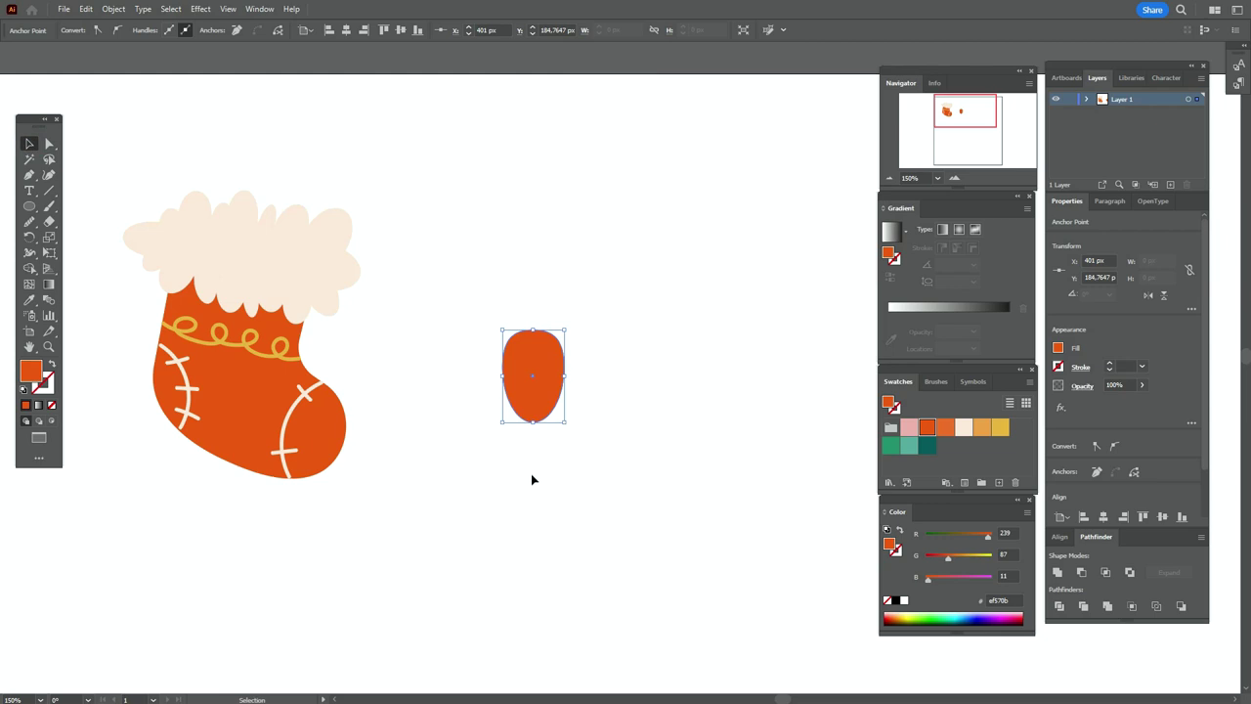
drag(533, 426, 534, 438)
Step: Nudge the top anchor point of the orange-red bulb shape down to flatten its top further
click(49, 144)
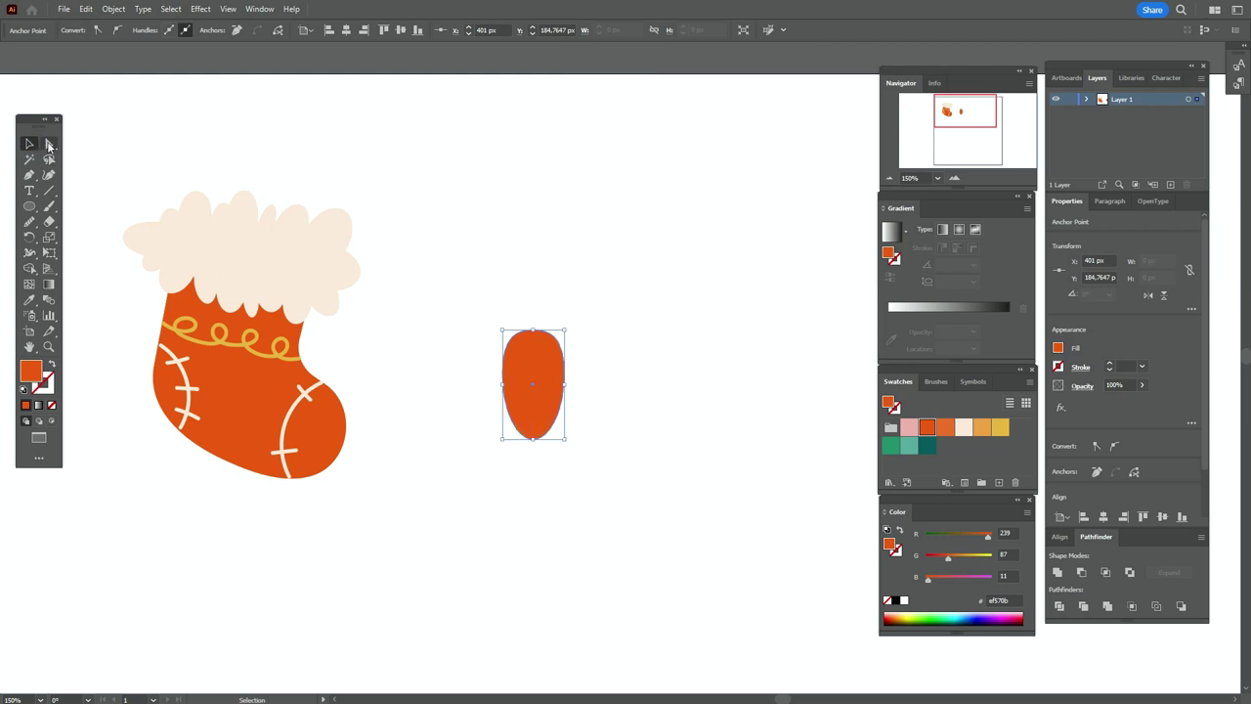
click(532, 329)
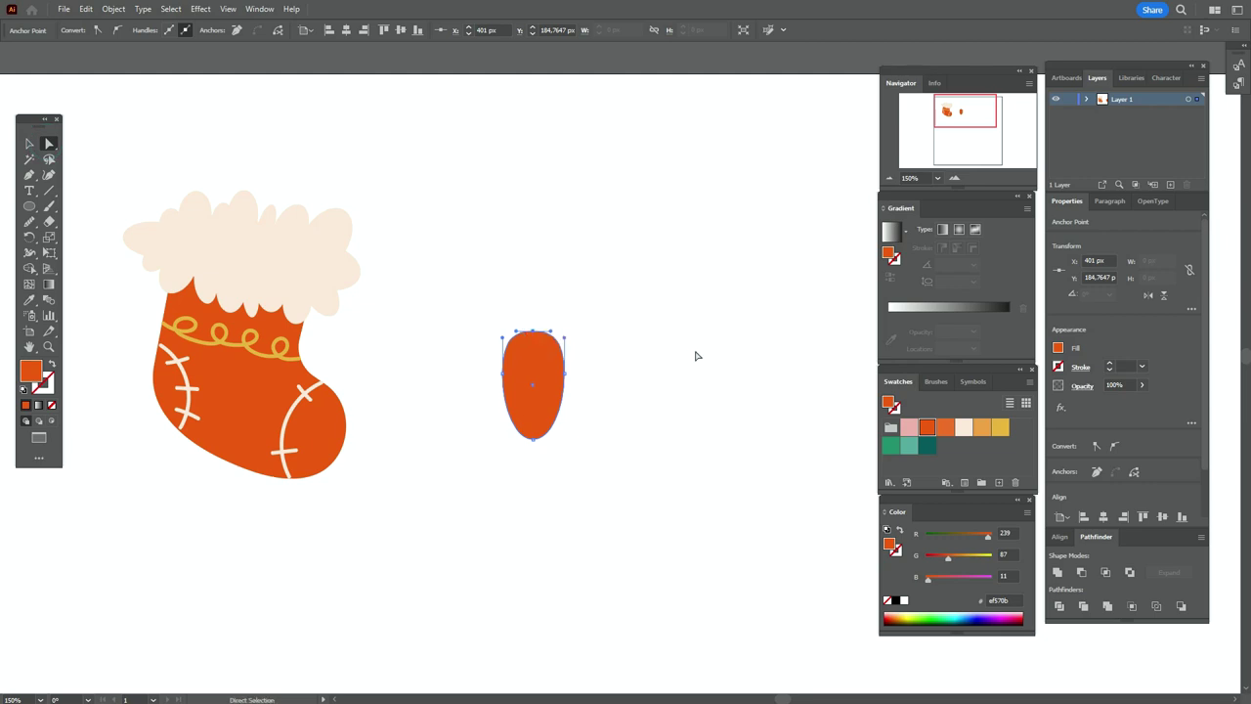
key(Down)
key(Down)
click(697, 355)
click(29, 143)
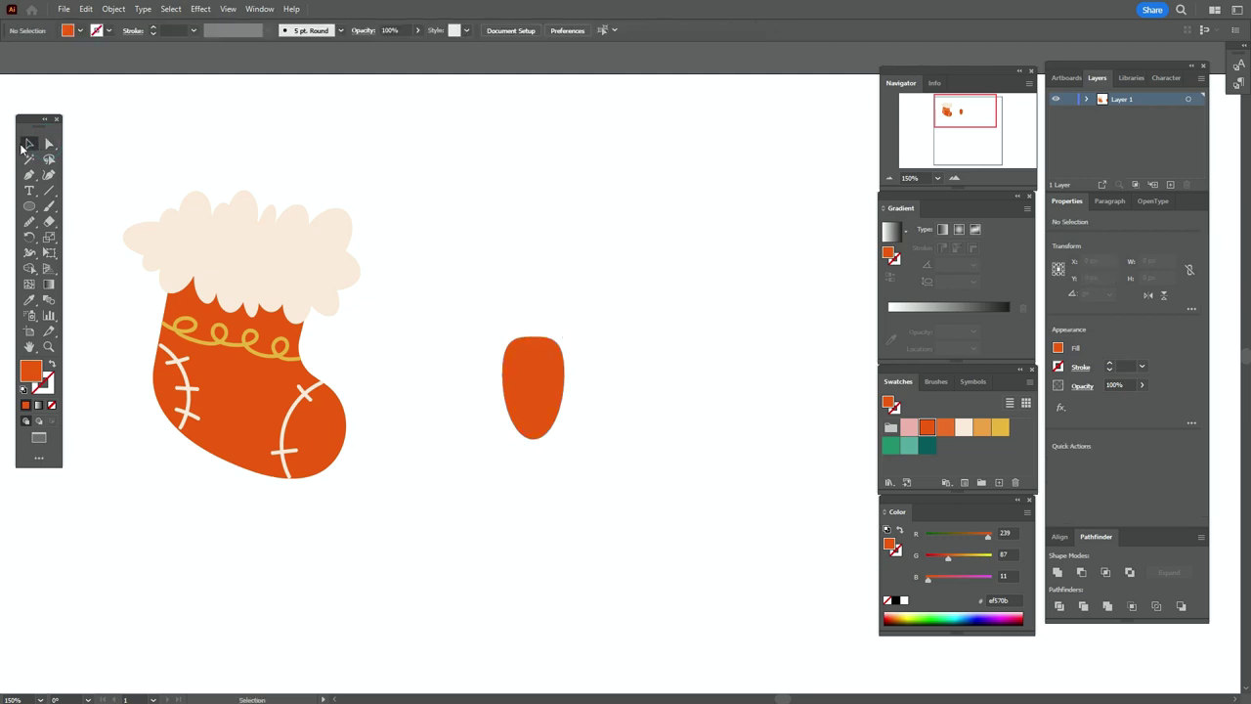
Step: Narrow the bulb's lower end with the Free Distort effect and expand the shape's appearance
click(534, 396)
click(199, 9)
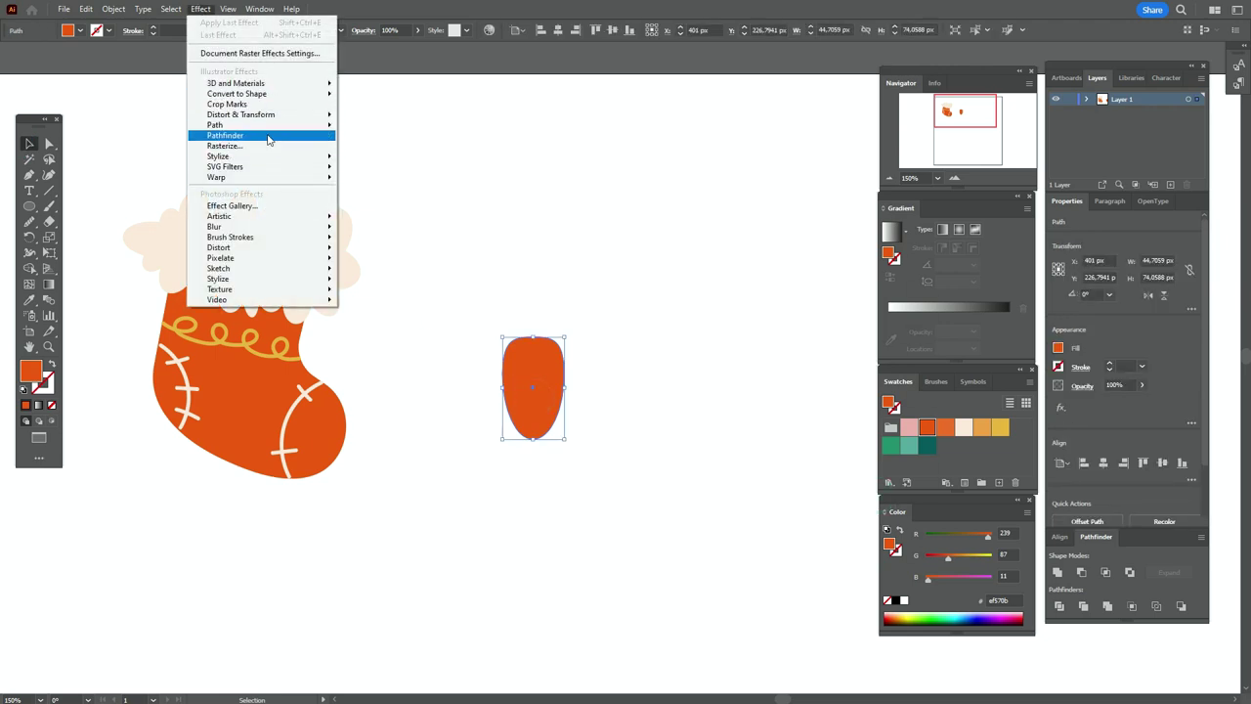
mouse_move(284, 115)
click(395, 118)
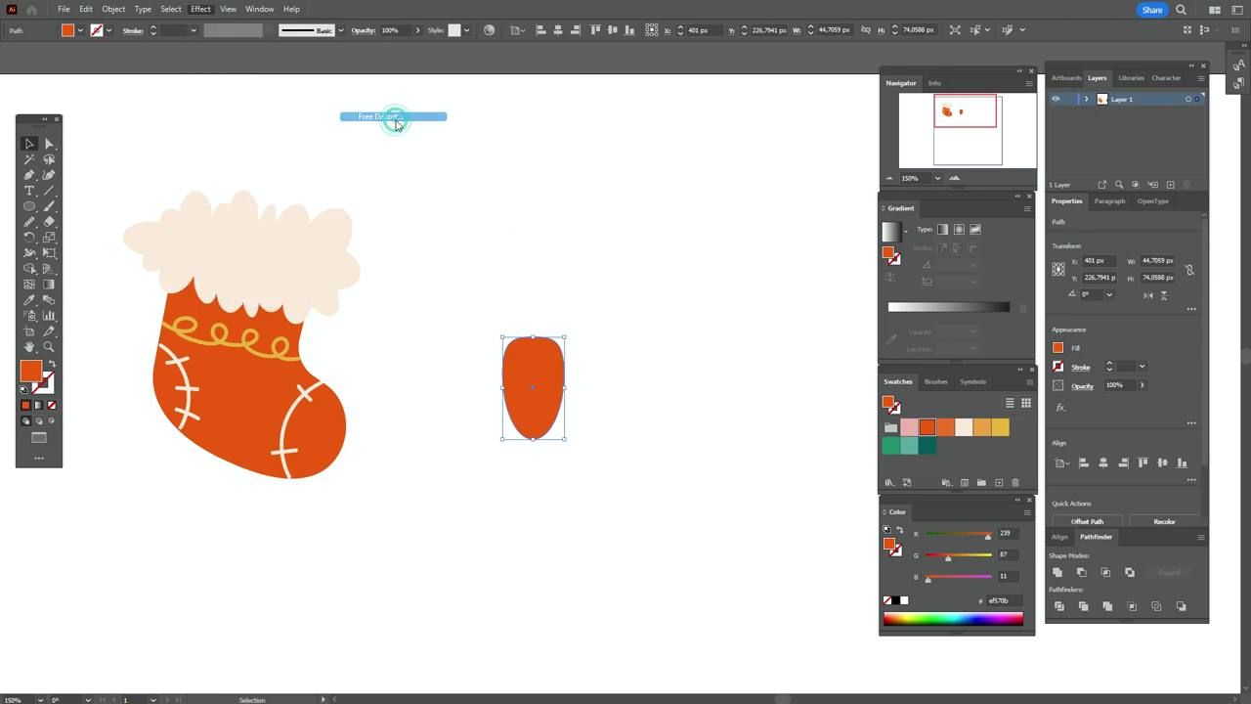
drag(600, 375, 648, 374)
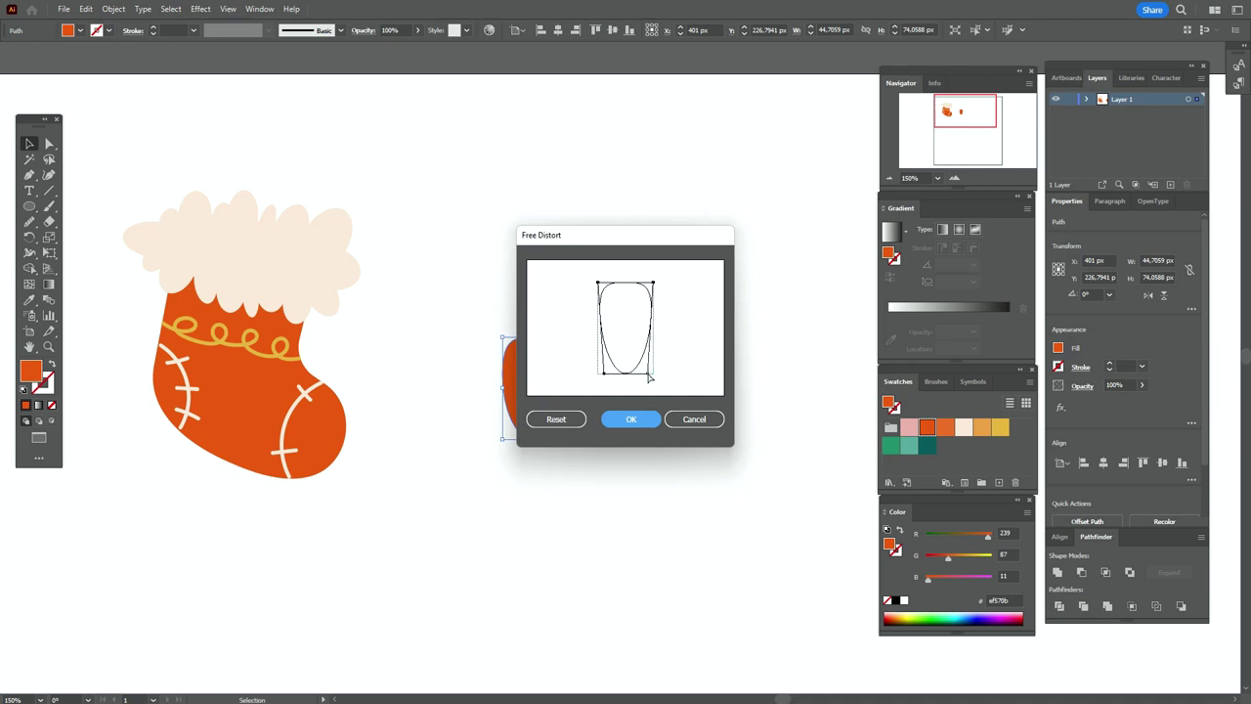
click(642, 419)
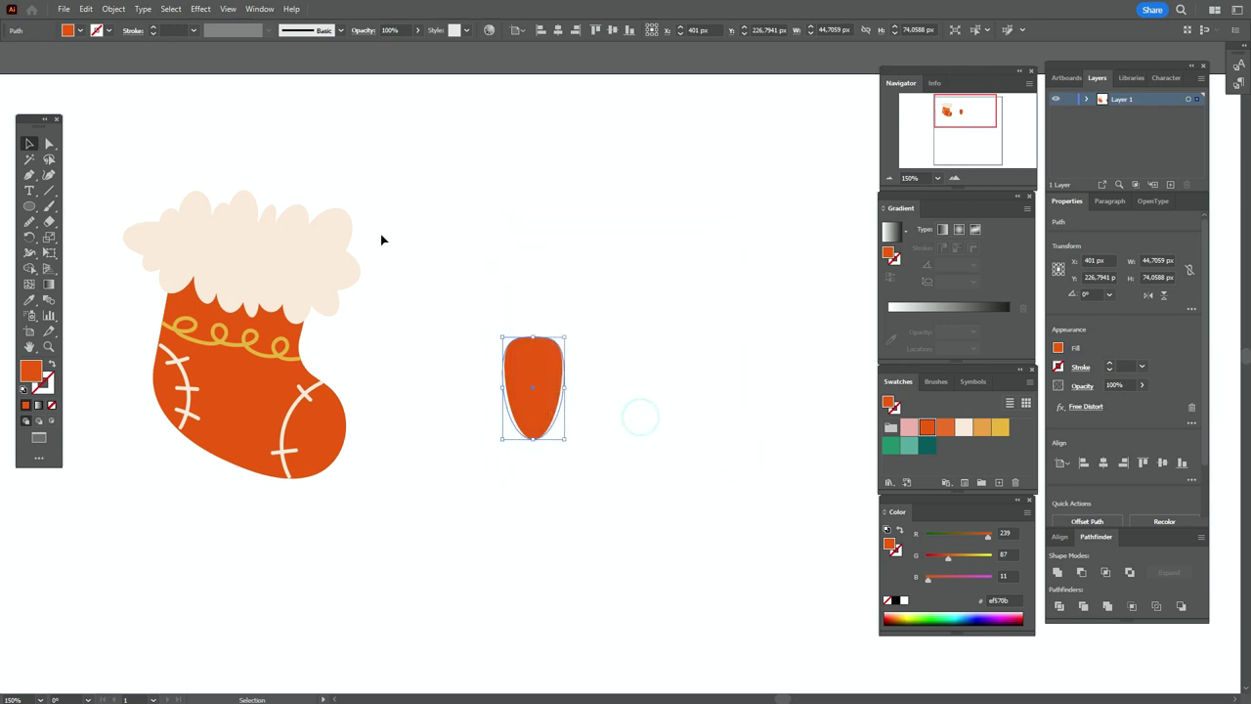
click(113, 10)
click(217, 191)
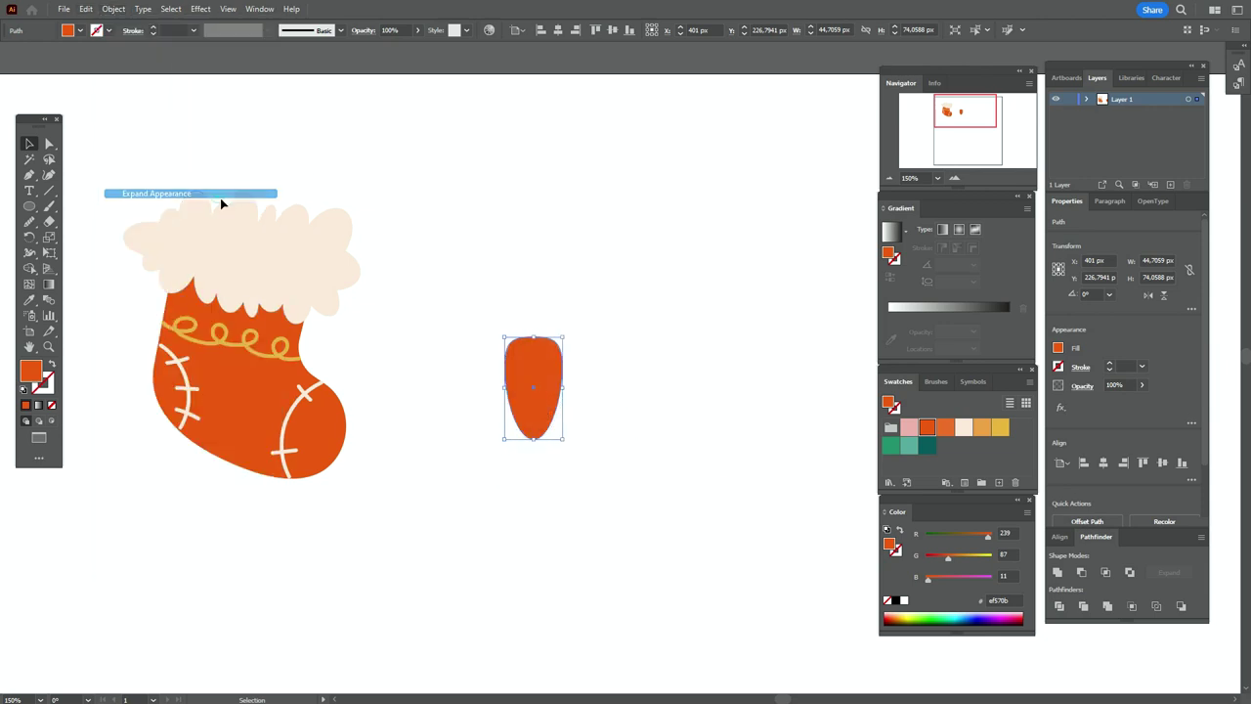
click(585, 274)
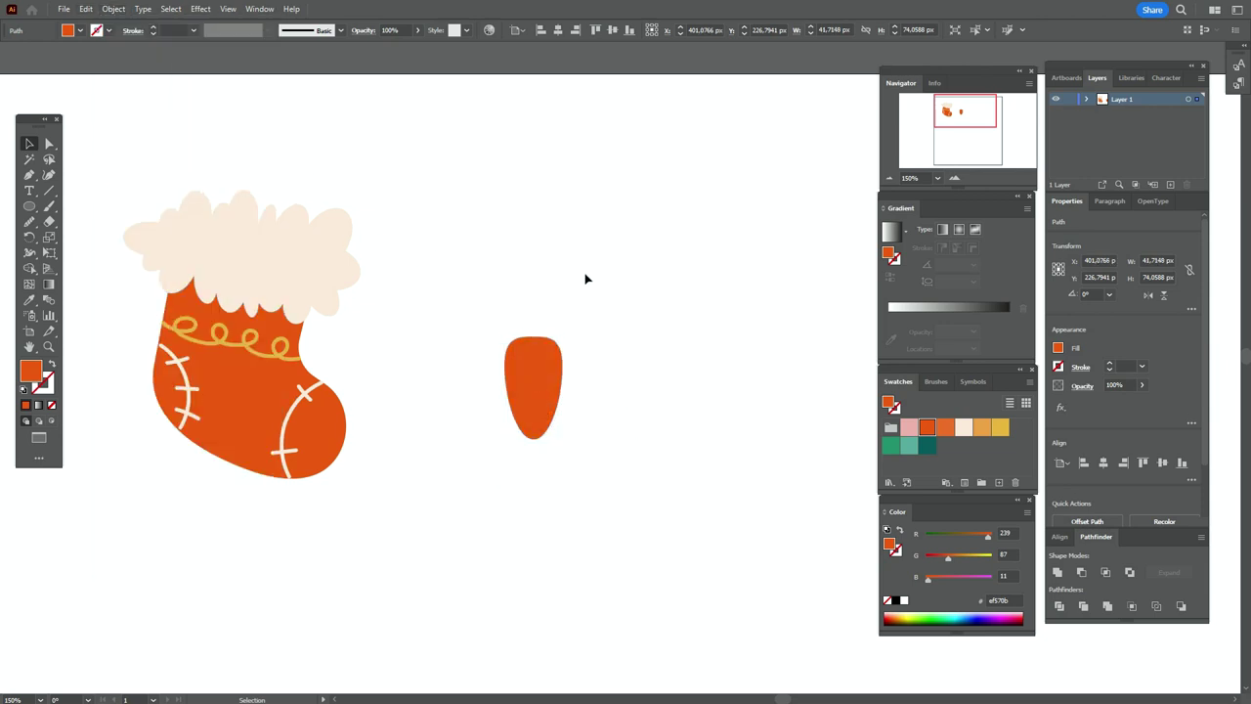
Step: Set the fill to dark teal (04575a) and activate the Rectangle tool for the bulb's cap
click(926, 446)
click(30, 205)
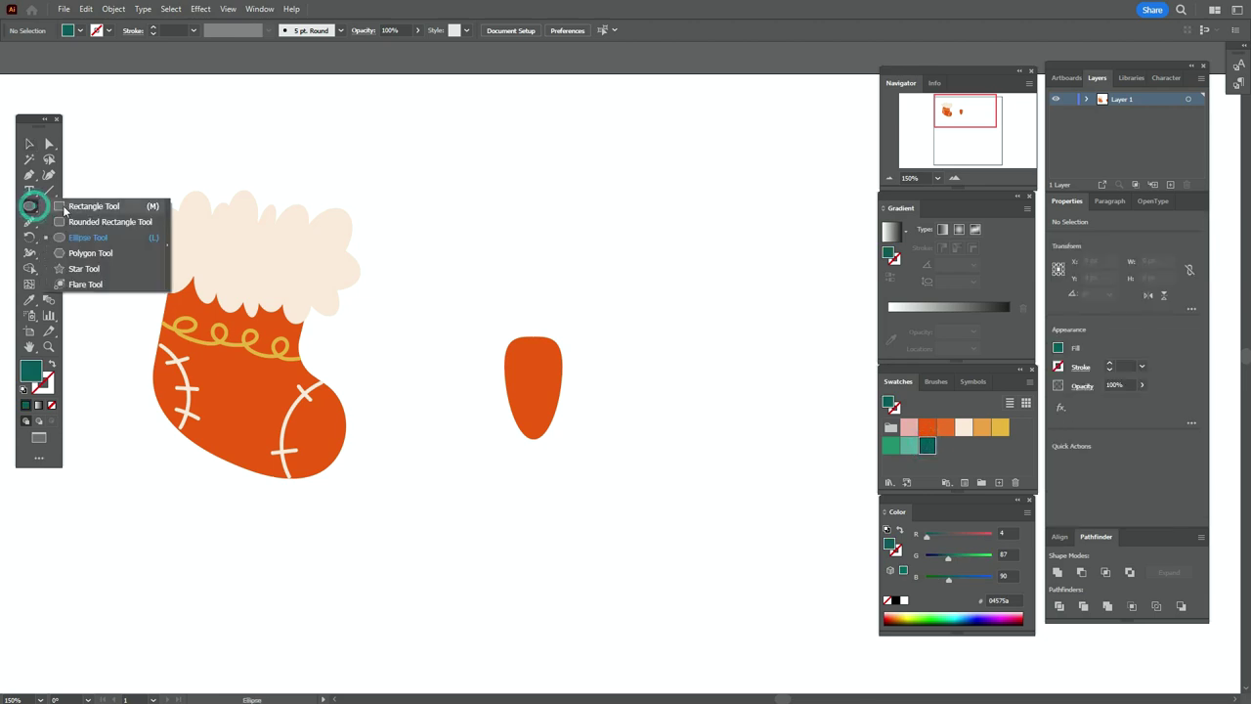
click(88, 206)
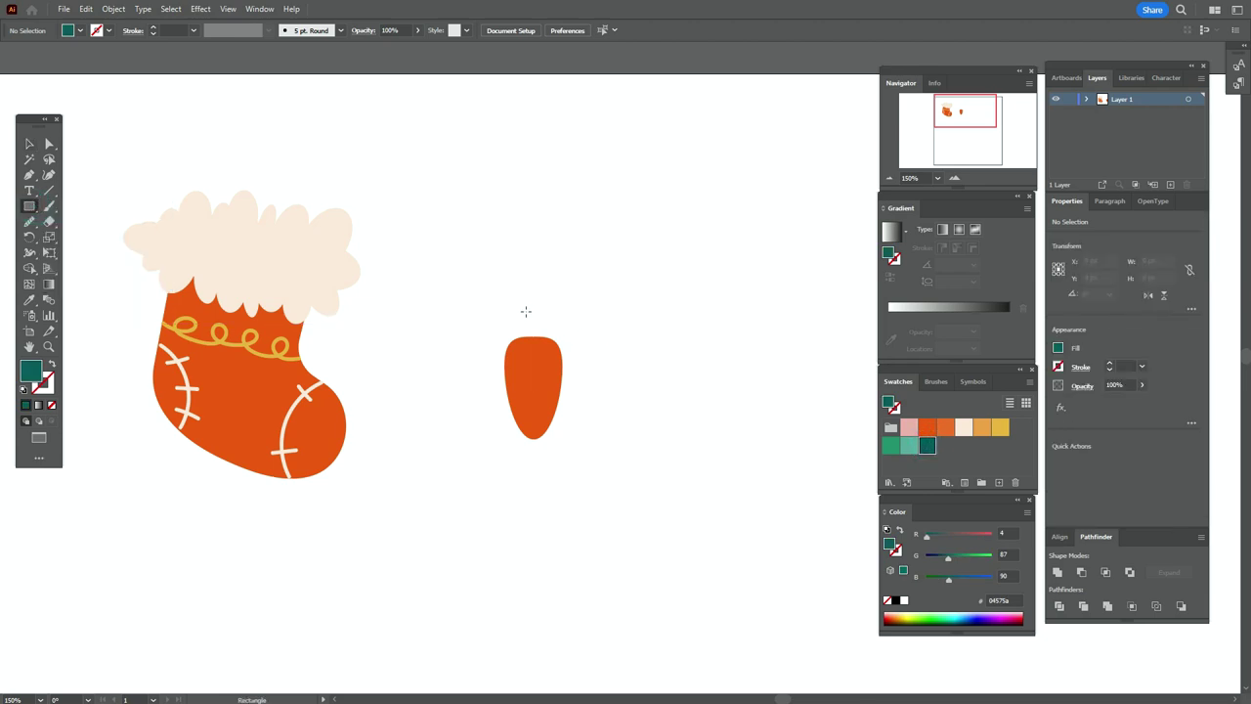
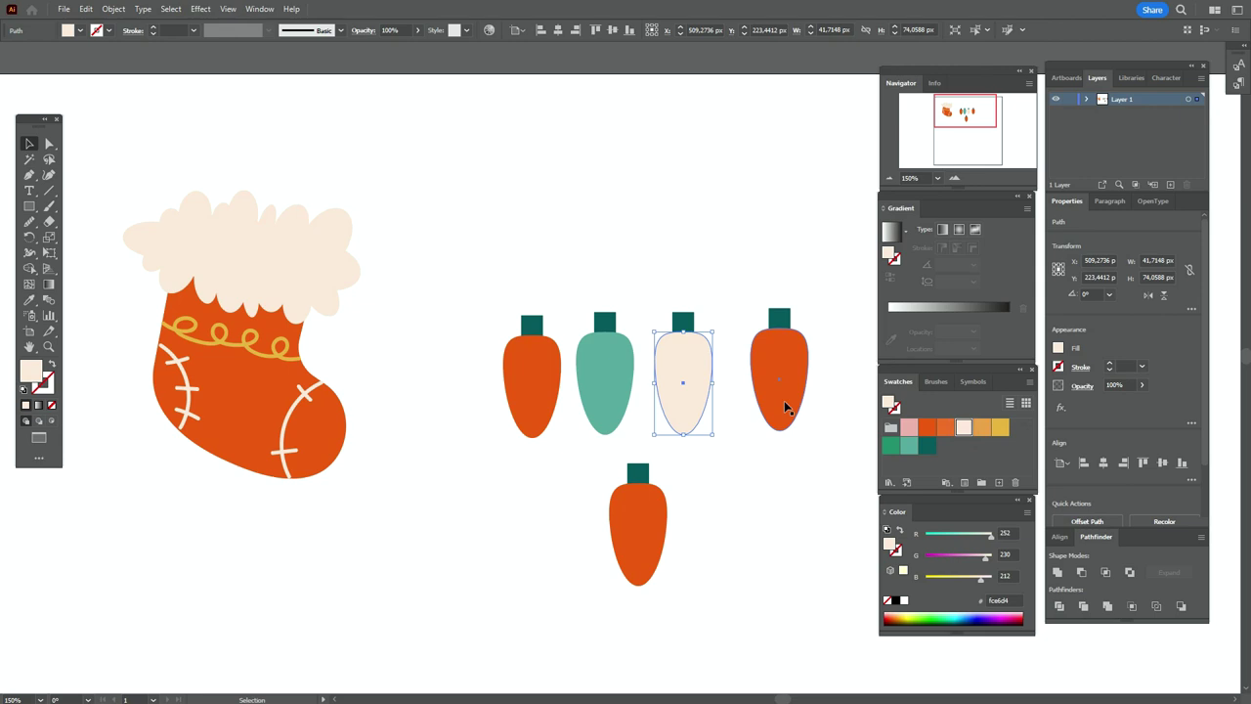
Step: Recolor the last bulb in the upper row and the single bulb below the row yellow
click(784, 401)
click(998, 428)
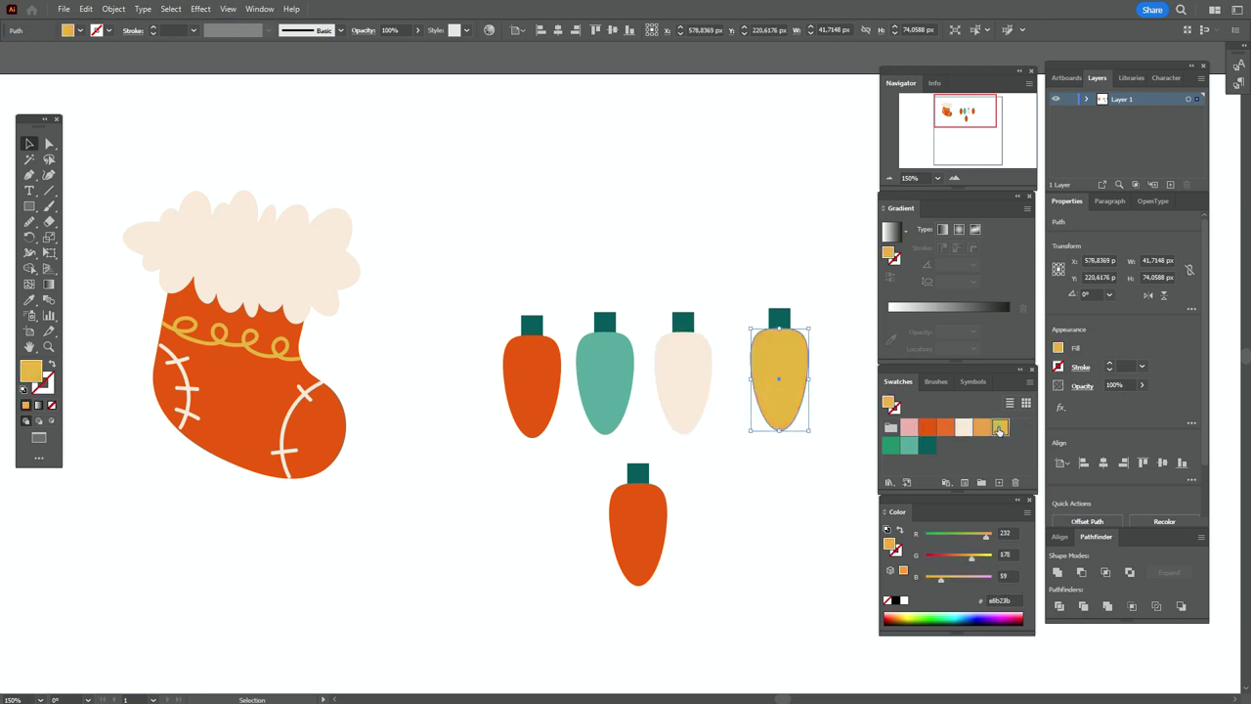
click(614, 523)
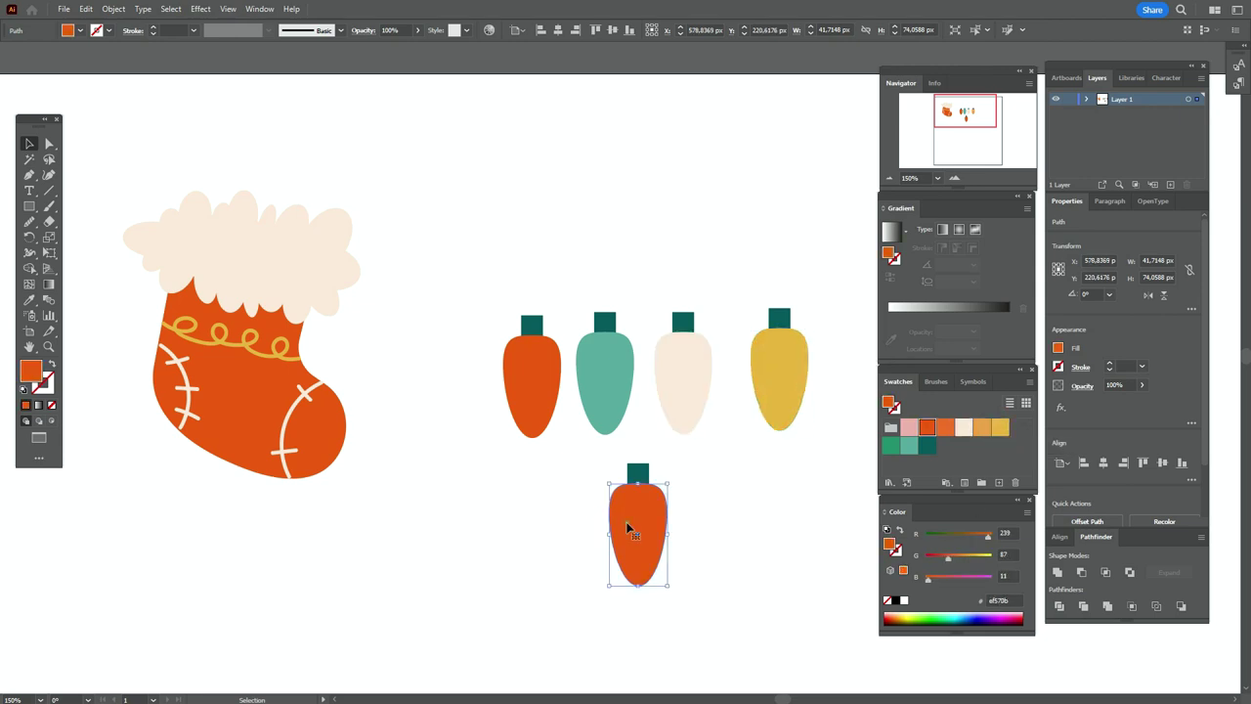
click(1001, 430)
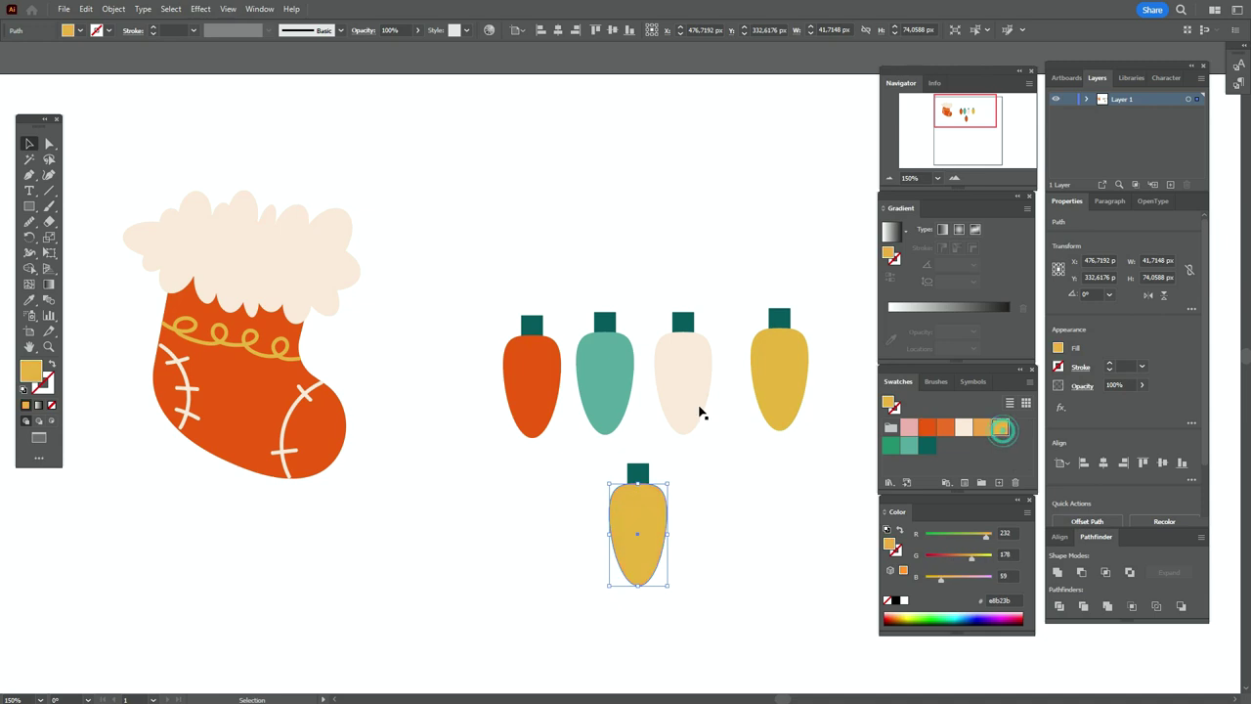
click(622, 230)
Step: Set the colour to cream (fce6d4) and paint short curved highlights near the top and lower tip of the orange-red bulb with the Paintbrush
click(48, 346)
click(747, 409)
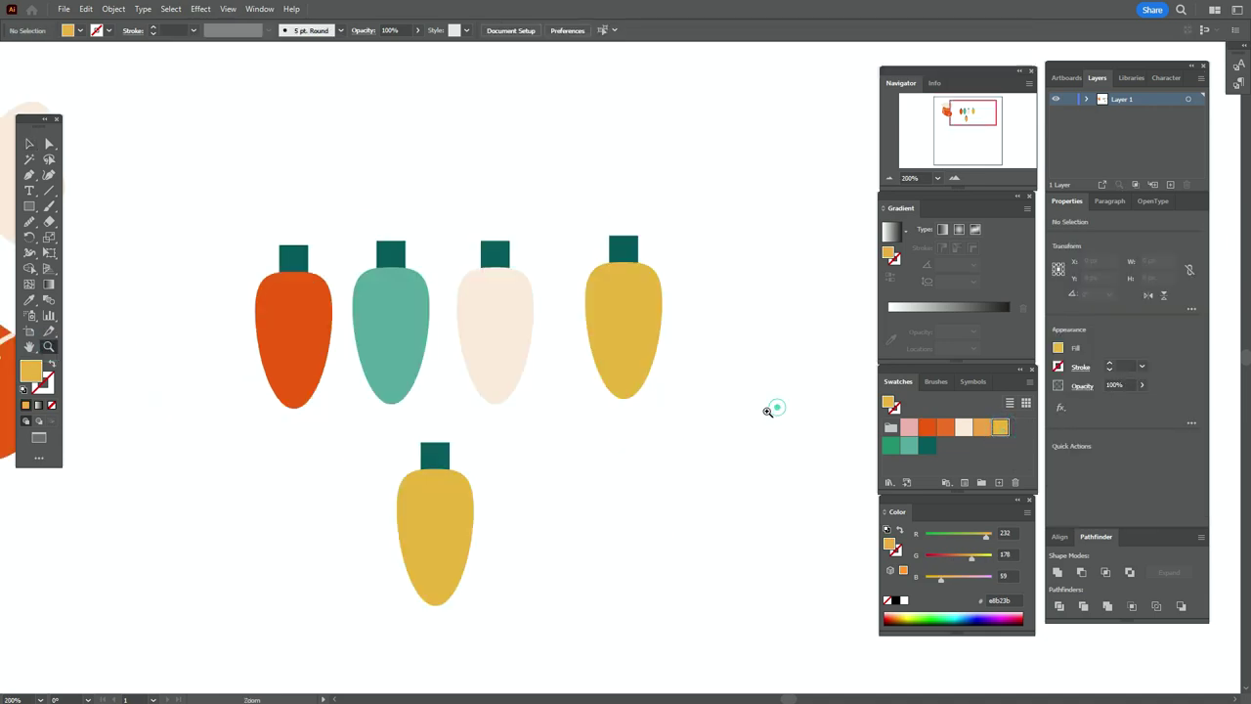
click(962, 430)
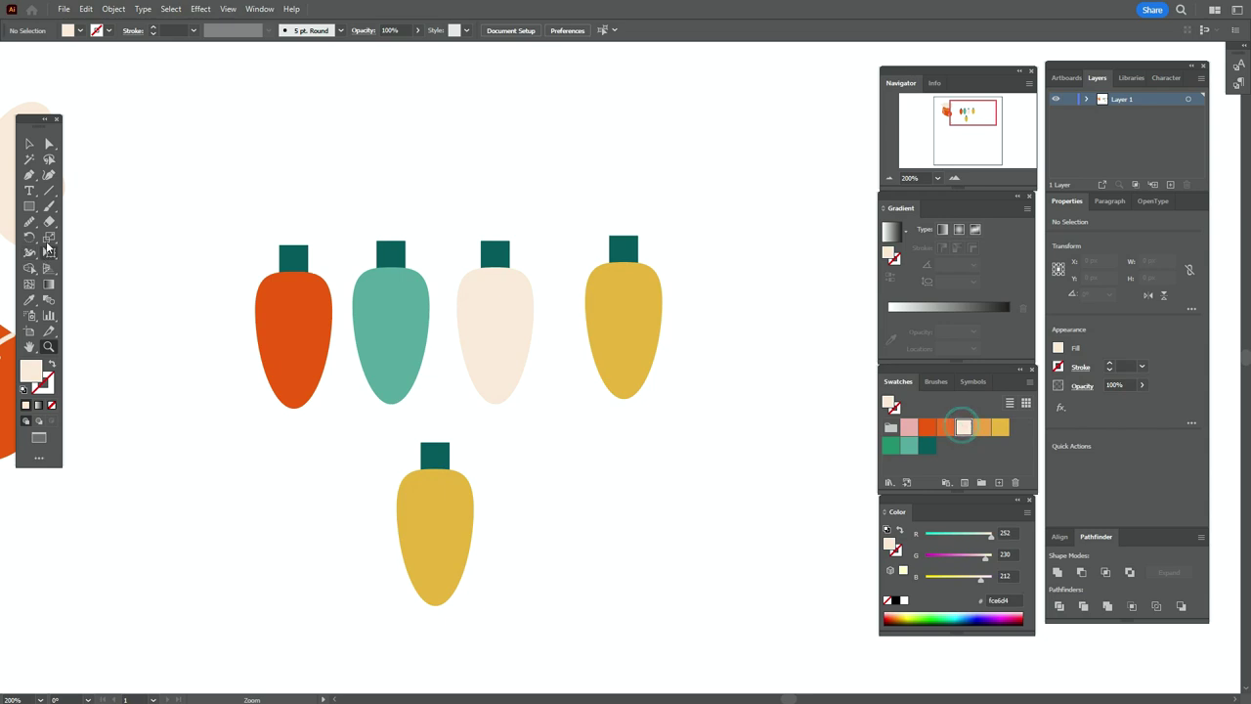
click(49, 206)
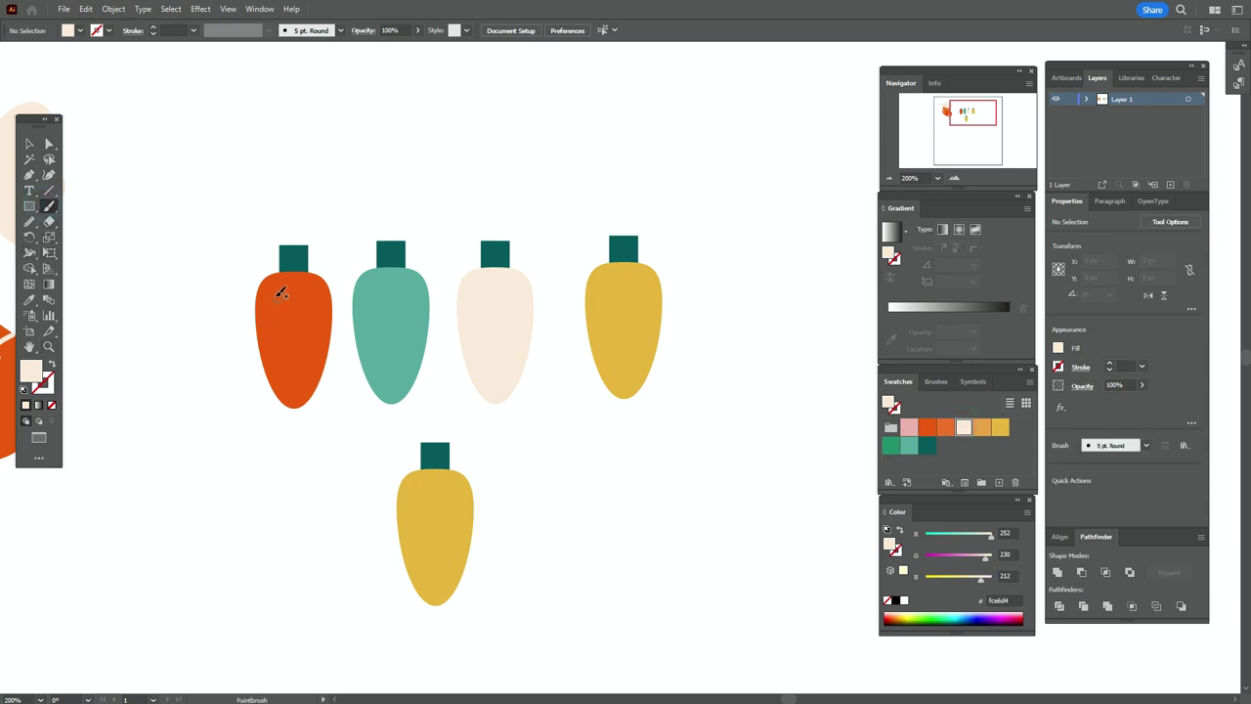
drag(277, 295, 273, 309)
key(ctrl+z)
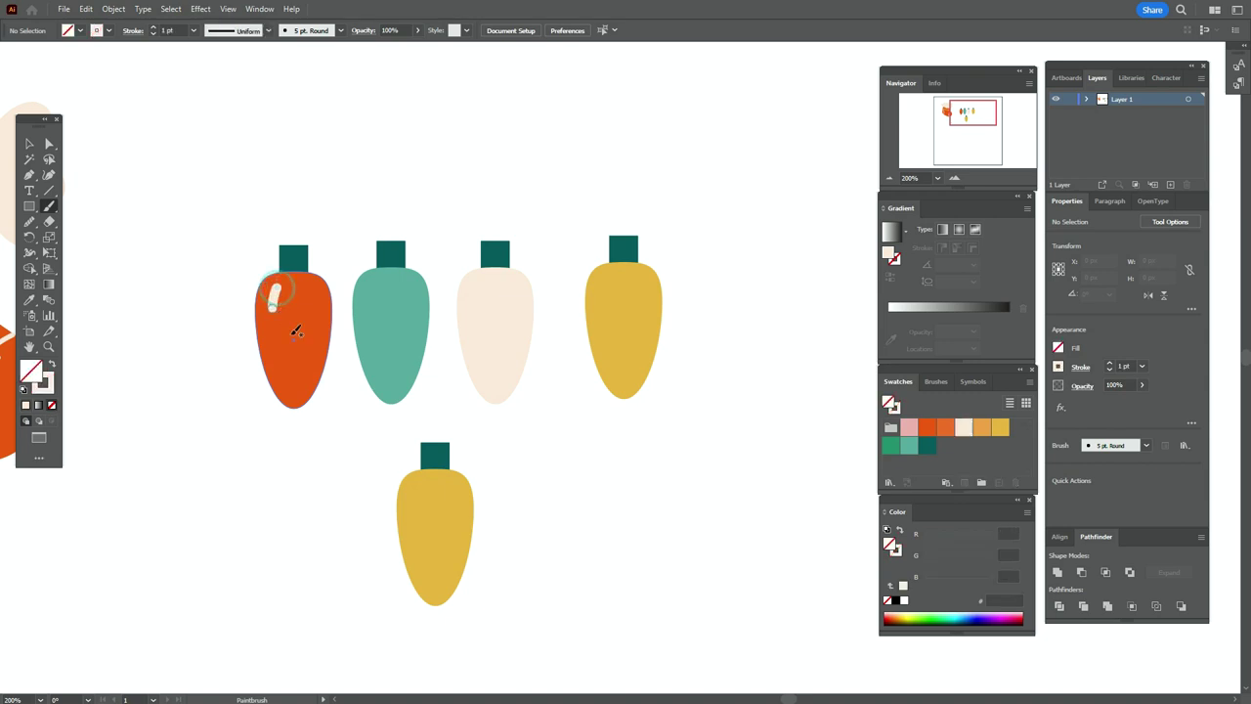
drag(307, 387, 311, 370)
Step: Paint matching pairs of short cream highlights on the teal bulb and both yellow bulbs, near their upper and lower edges
drag(375, 284, 370, 307)
drag(399, 386, 406, 367)
drag(610, 273, 600, 296)
drag(632, 382, 641, 361)
drag(416, 485, 410, 507)
drag(441, 588, 452, 563)
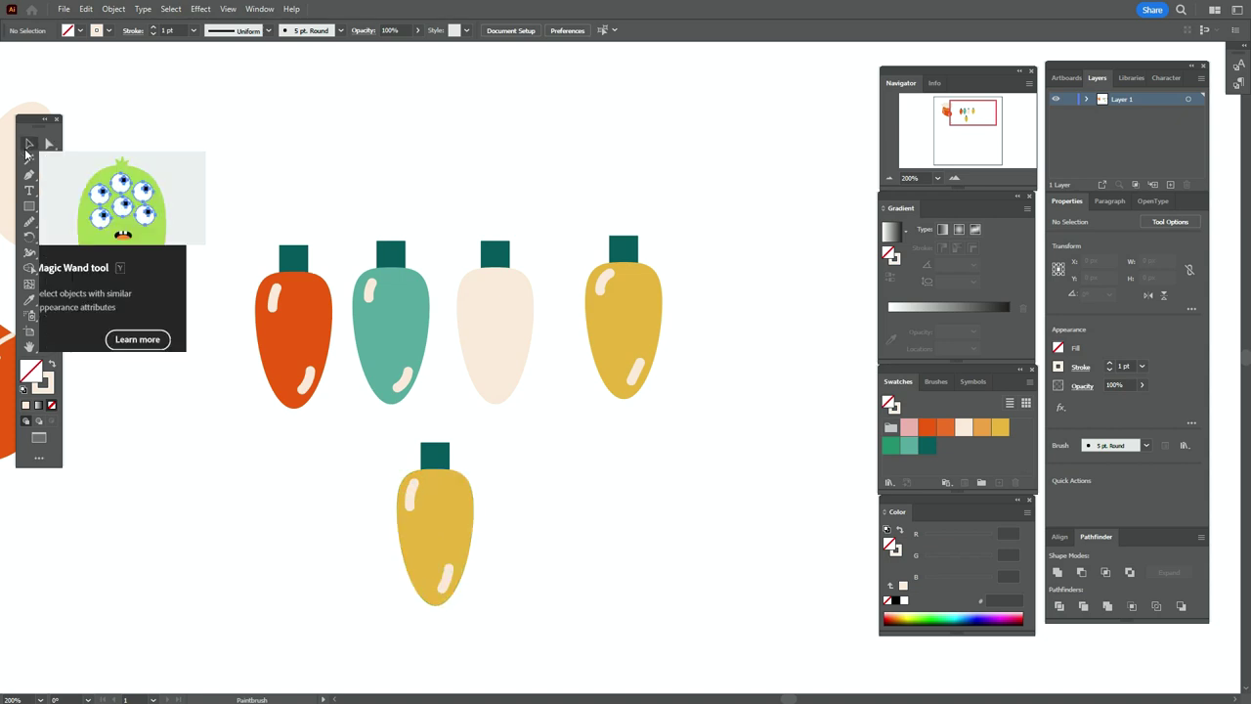
Step: Thin the painted highlights on all the bulbs to a 0.5 pt stroke
click(30, 144)
drag(232, 204, 334, 340)
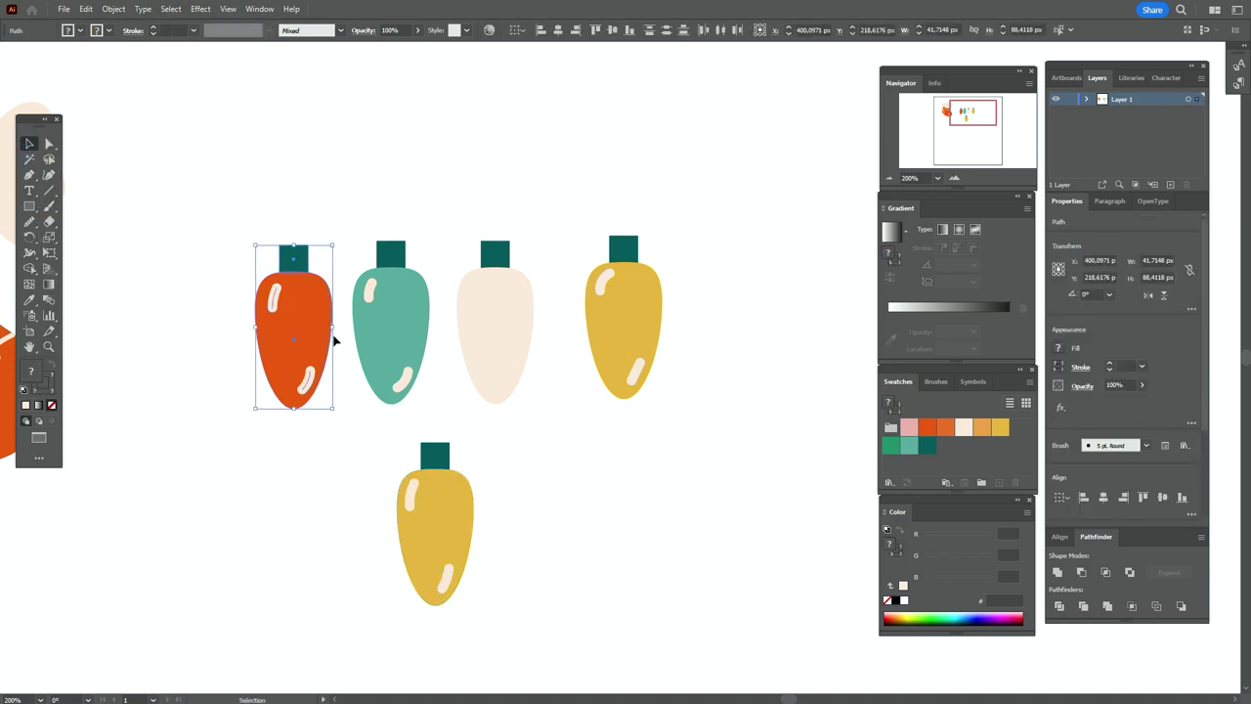
click(326, 182)
click(277, 298)
shift+click(308, 379)
shift+click(377, 287)
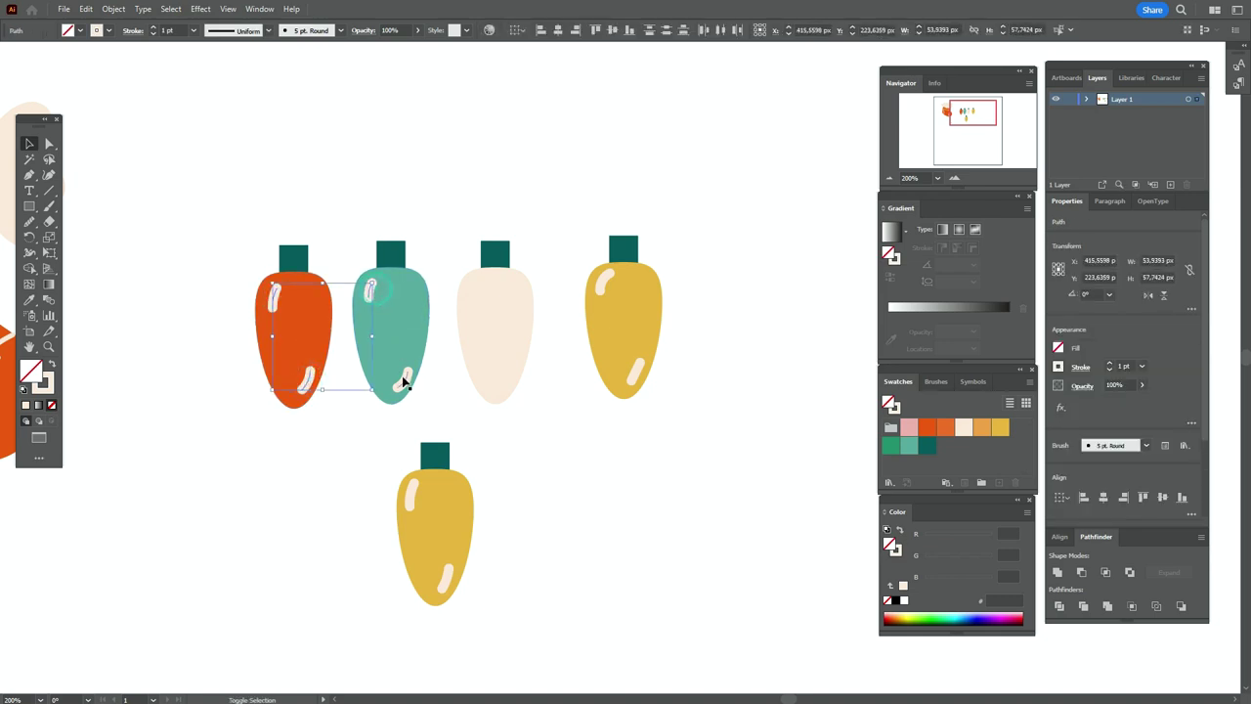
shift+click(606, 281)
shift+click(634, 367)
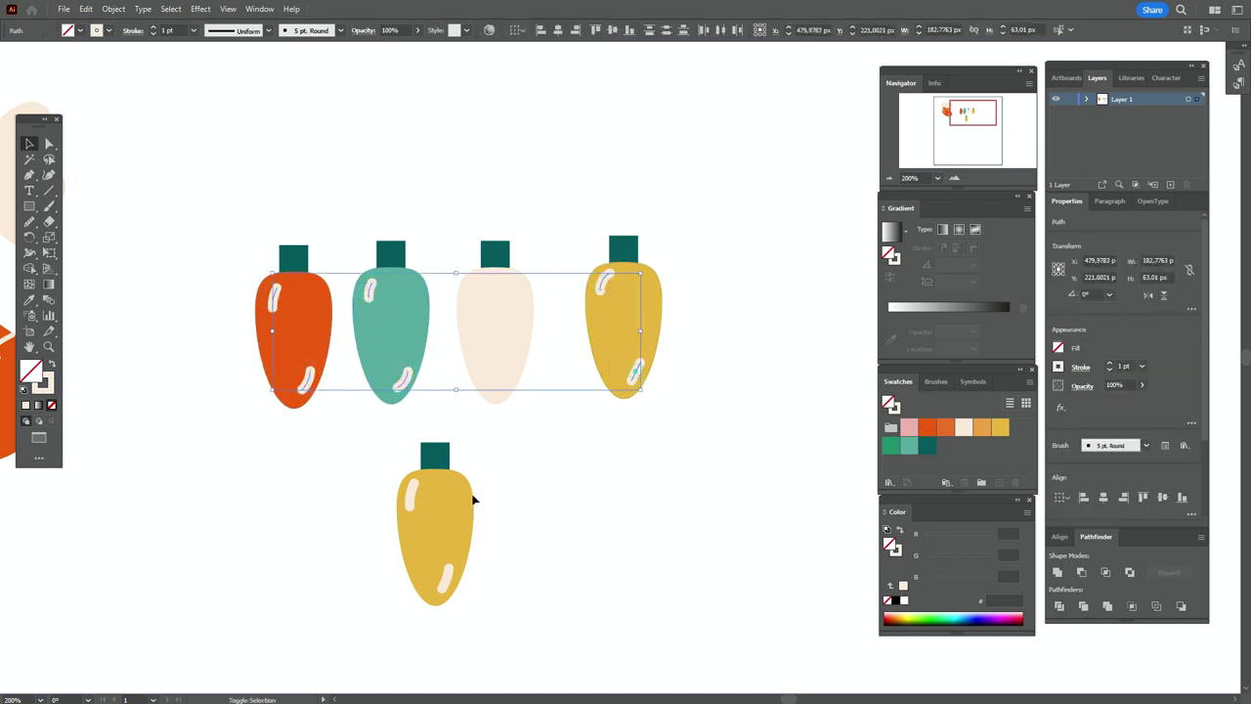
shift+click(410, 498)
shift+click(446, 578)
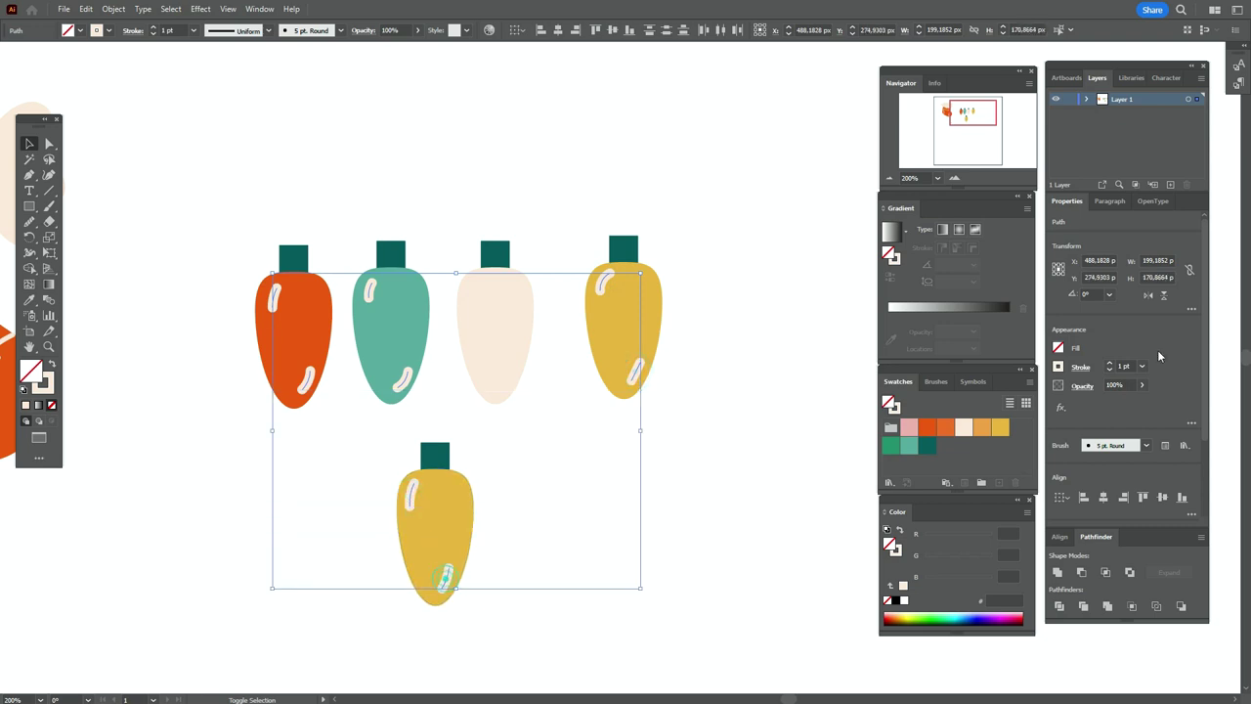
text(0,5)
key(Return)
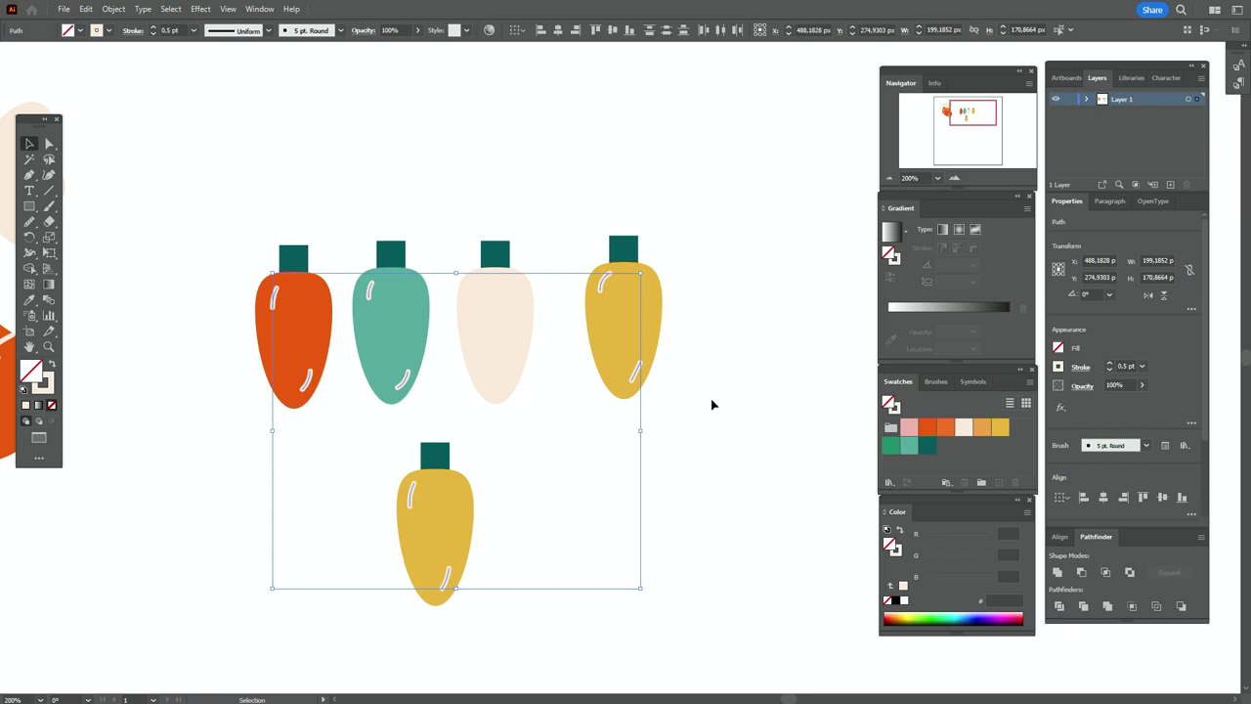
Step: Expand the appearance of the orange-red bulb and its highlights
click(711, 404)
drag(240, 187, 330, 448)
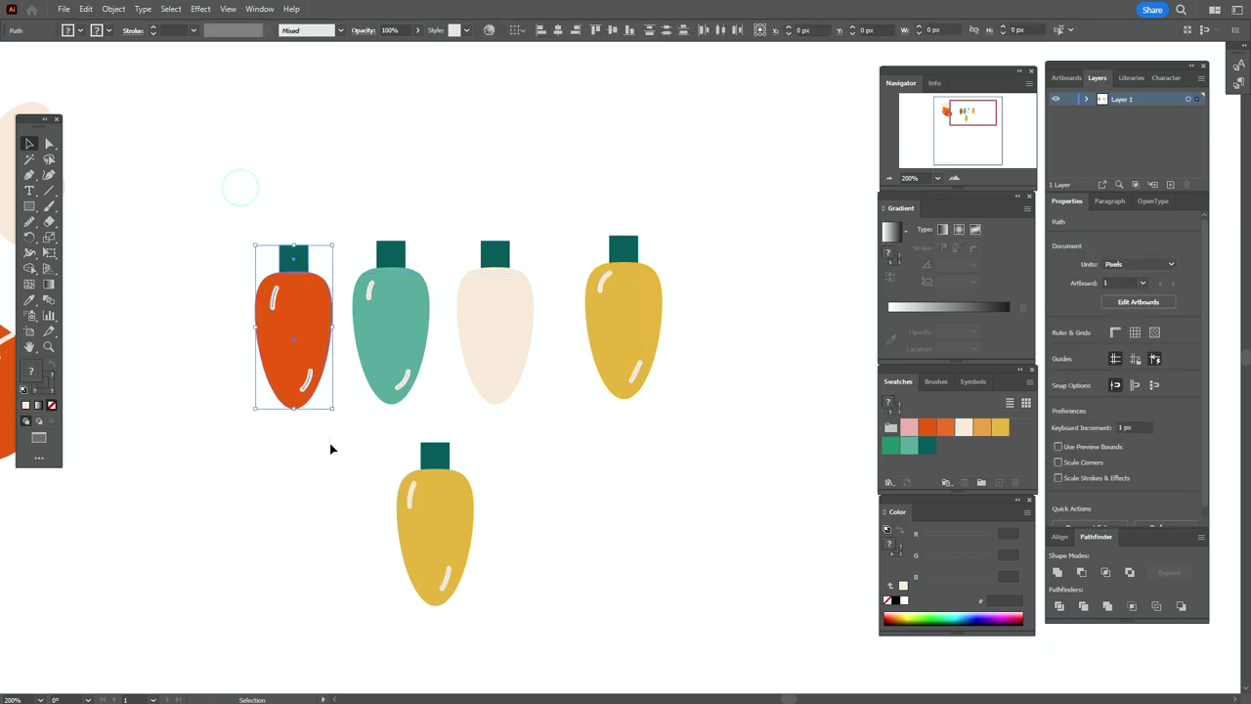
click(122, 7)
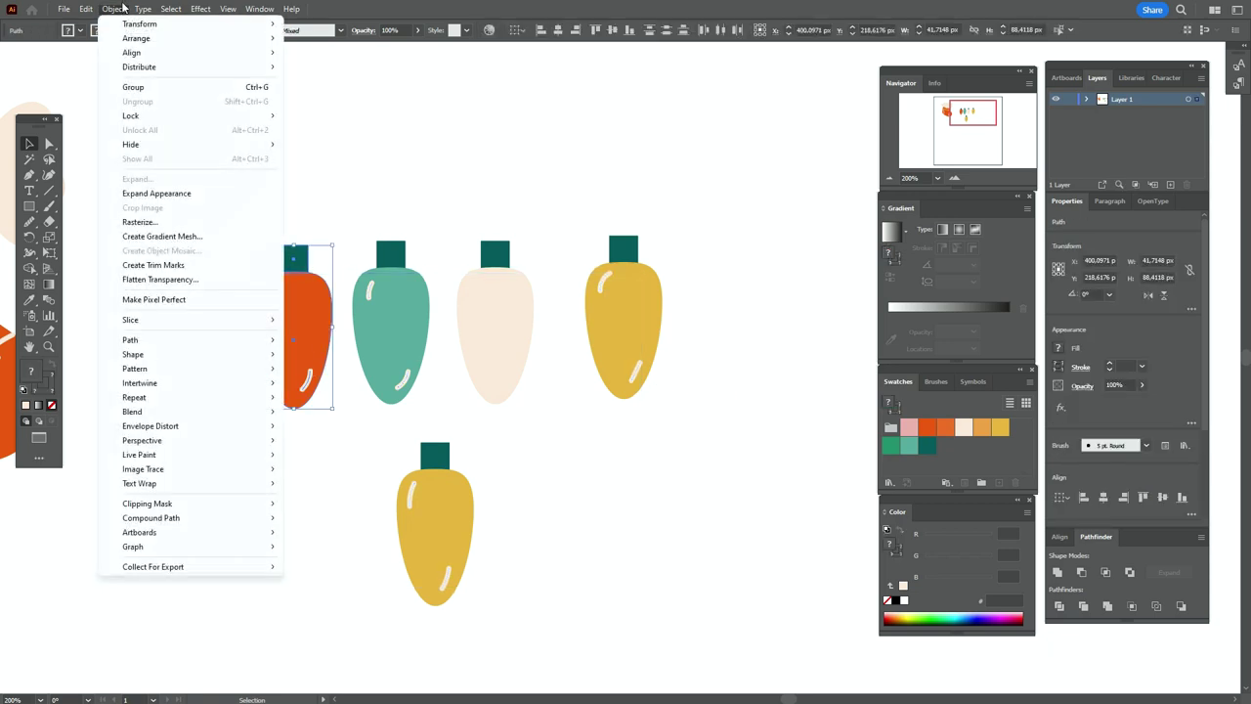
click(179, 194)
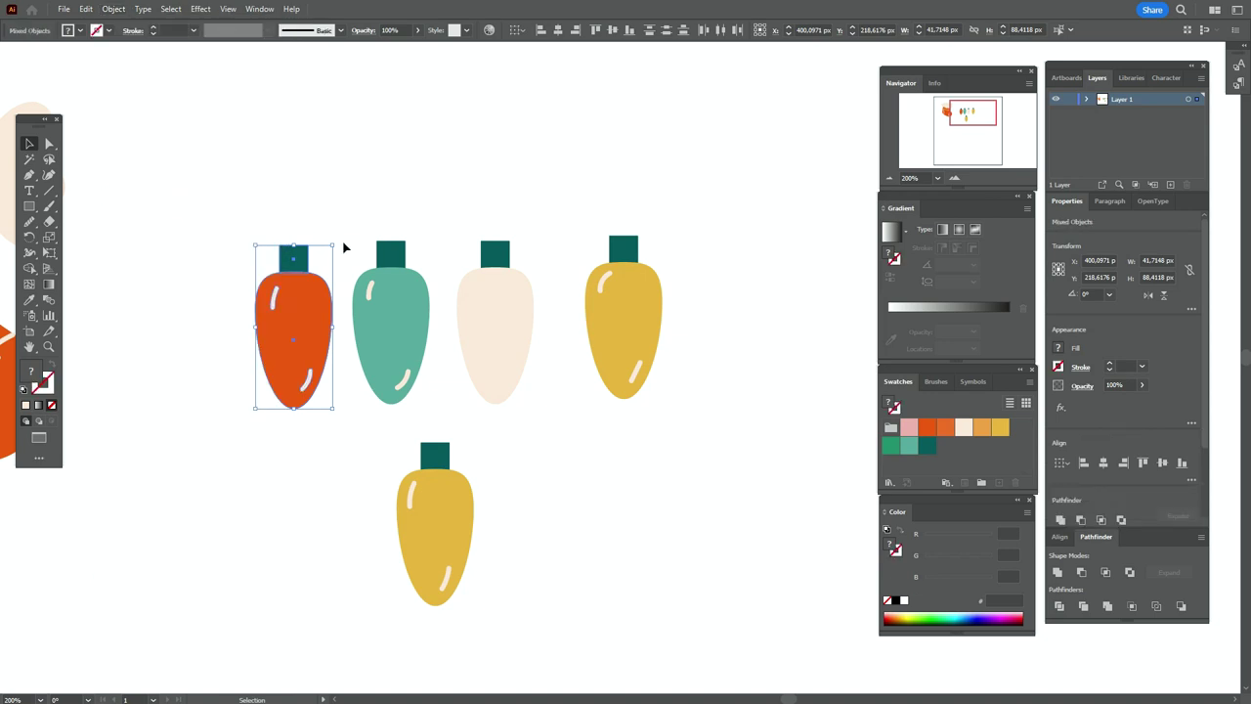
Step: Expand the appearance of the highlights on the teal bulb and both yellow bulbs
drag(442, 406, 349, 207)
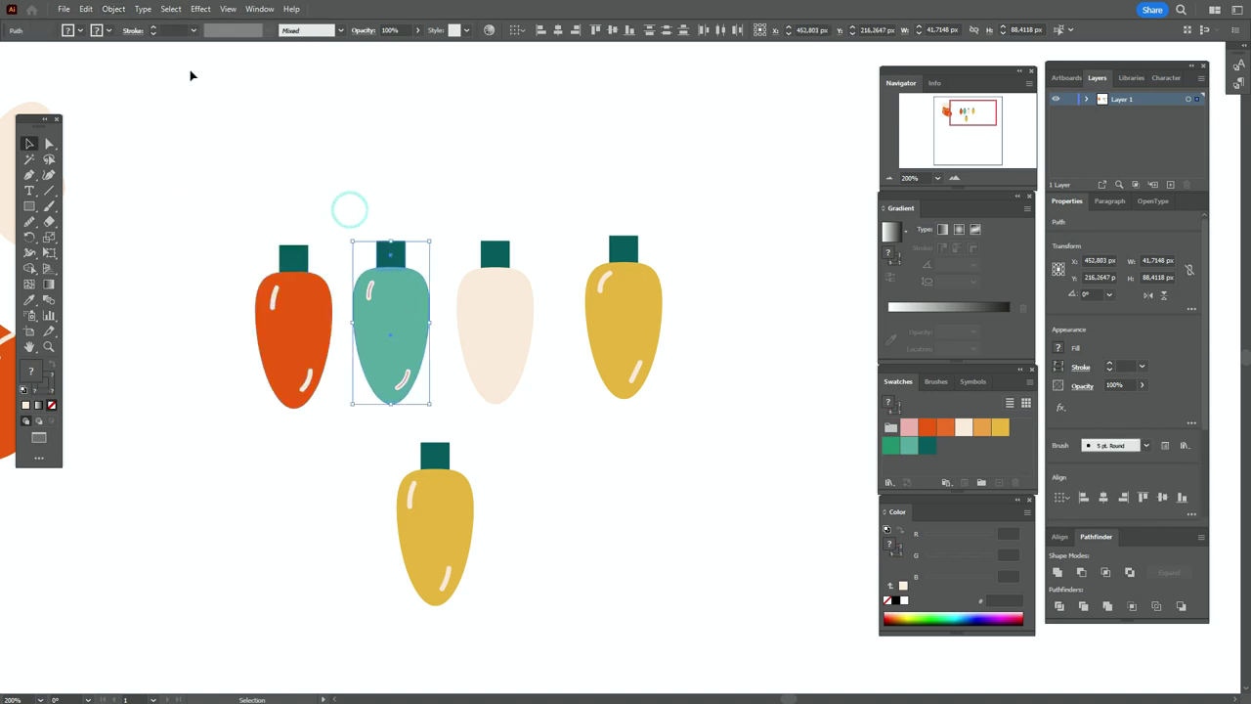
click(114, 8)
click(177, 194)
drag(577, 222, 675, 410)
drag(376, 443, 534, 679)
click(114, 8)
click(173, 192)
Step: Group each of the five bulbs with its own cap and highlights
drag(241, 190, 342, 426)
key(ctrl+g)
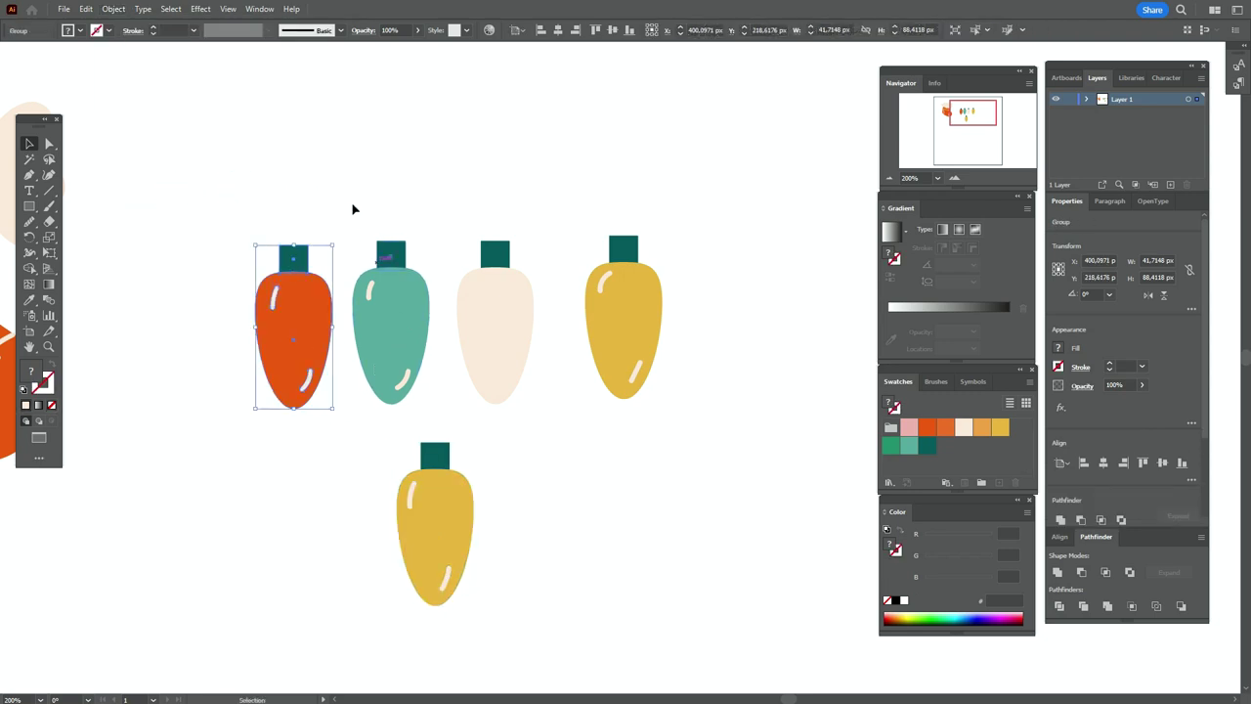
drag(418, 423, 420, 425)
drag(469, 179, 562, 426)
drag(583, 183, 707, 483)
drag(391, 445, 507, 614)
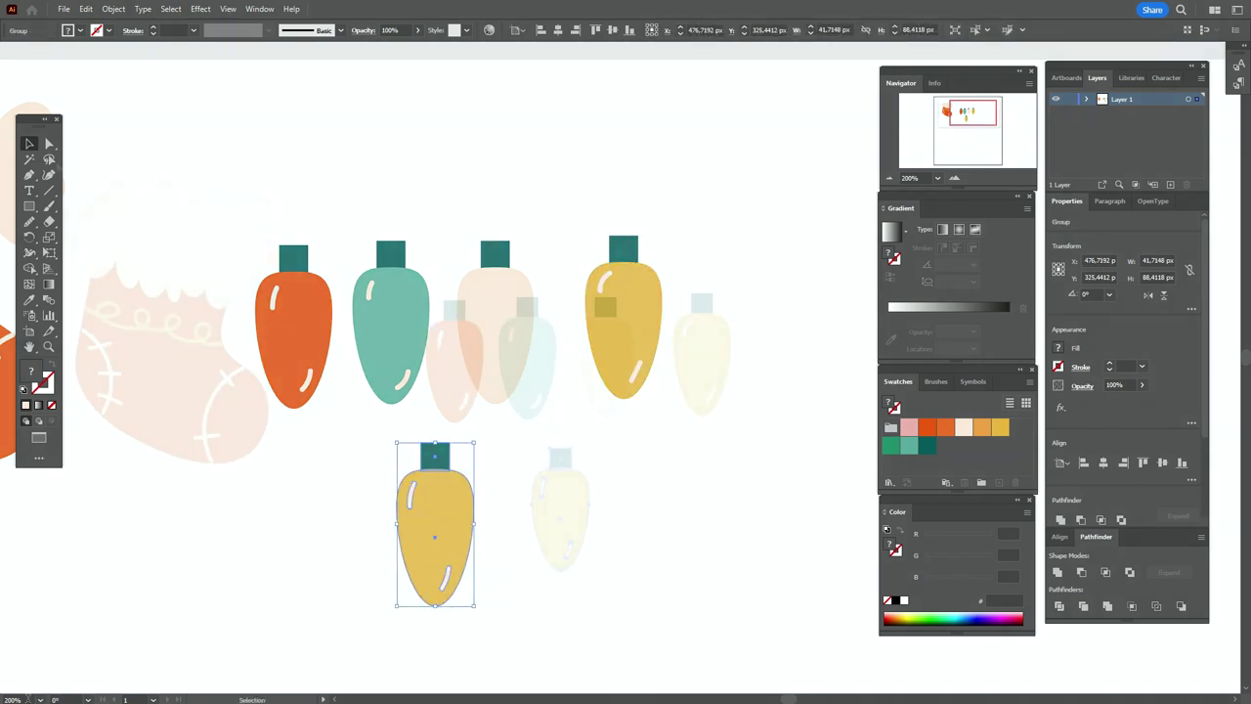
Step: Scale all five bulbs down together proportionally and move them up slightly
drag(383, 211, 797, 582)
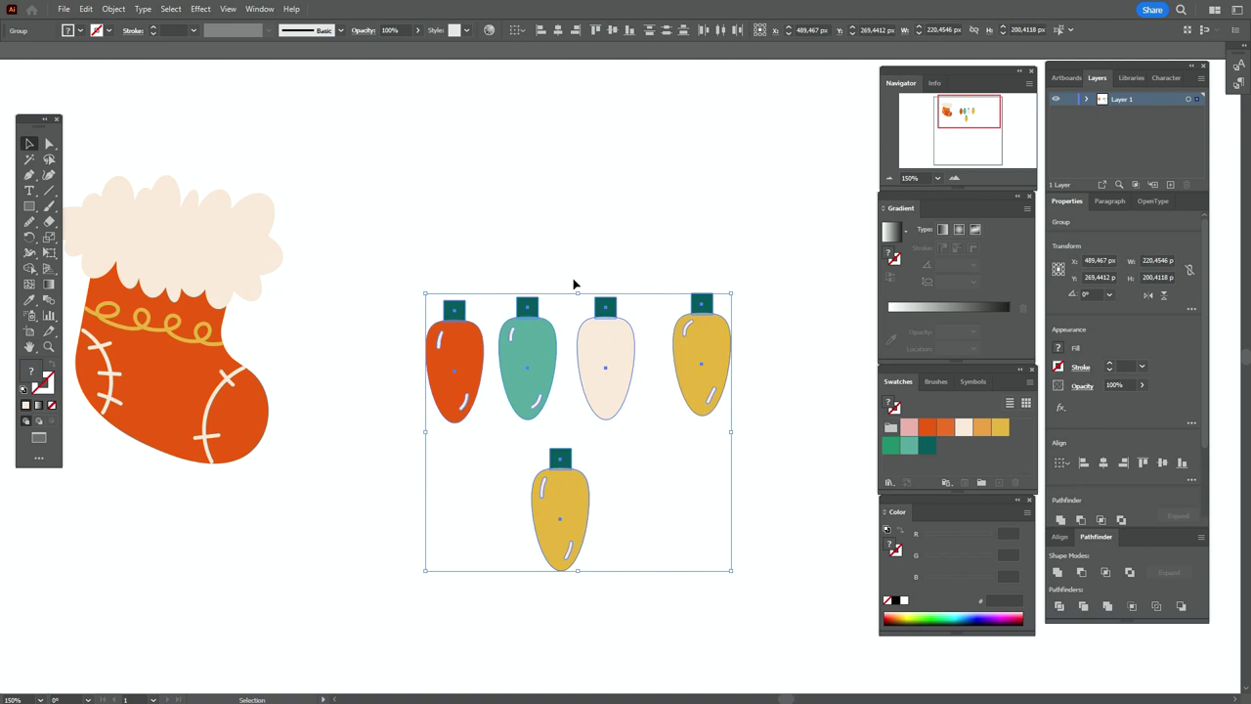
drag(579, 293, 589, 347)
drag(592, 411, 575, 325)
click(739, 372)
Step: Tilt the orange-red, teal and lower yellow bulbs clockwise with caps up-right, and spread them out along a descending diagonal
click(466, 309)
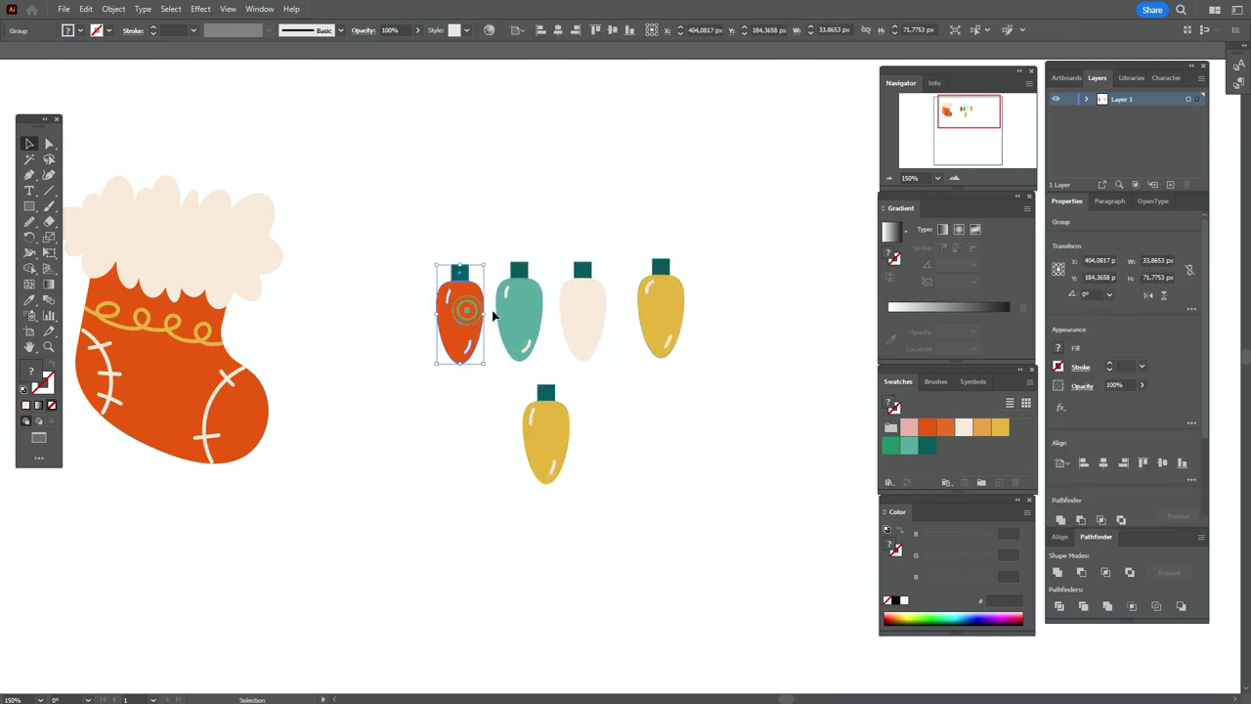
drag(492, 309, 411, 274)
click(541, 326)
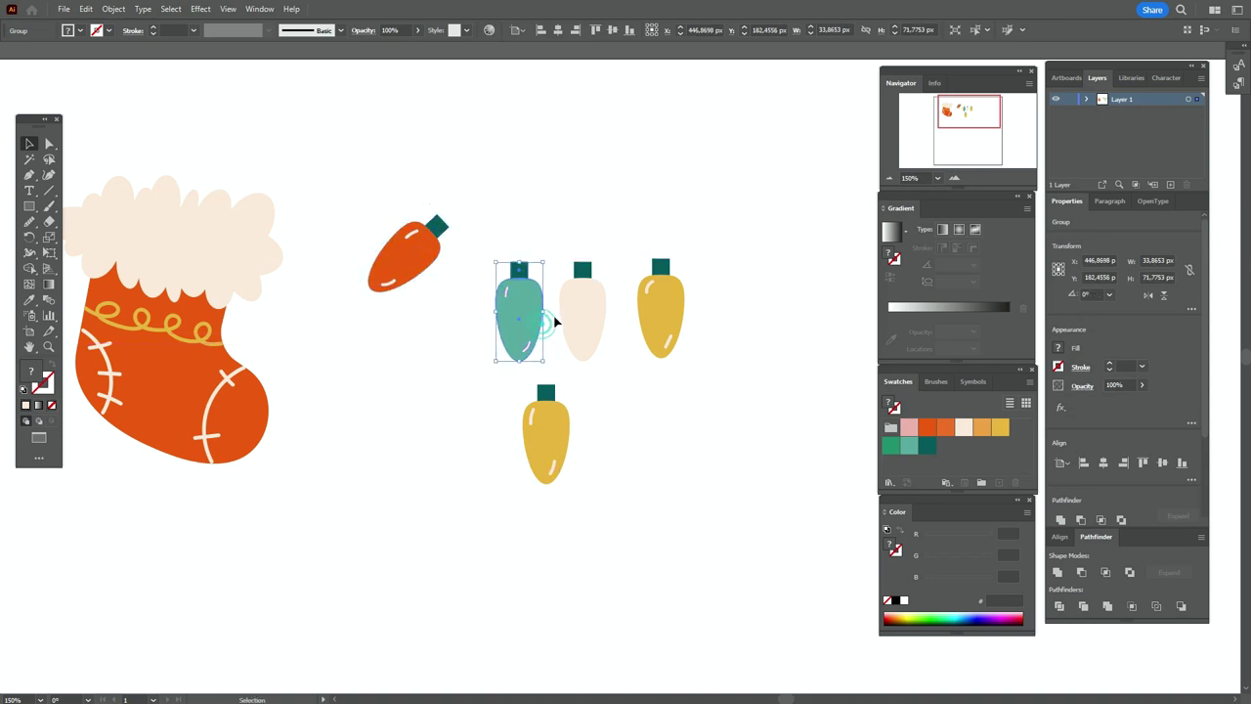
drag(548, 313, 494, 342)
click(547, 435)
drag(575, 435, 573, 450)
drag(544, 445, 583, 448)
Step: Rotate the cream and remaining upright yellow bulbs so their caps face down-left, and place them above the other bulbs
click(583, 317)
drag(614, 326, 591, 235)
drag(584, 305, 571, 187)
click(660, 307)
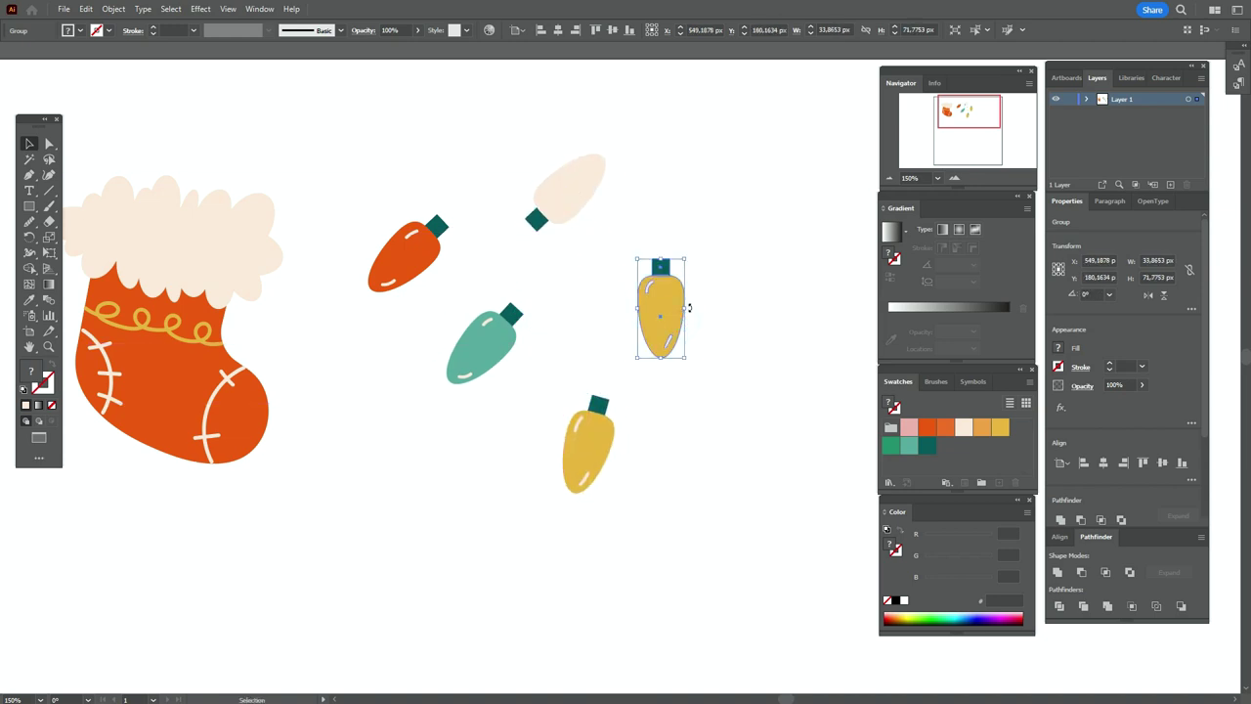
drag(690, 307, 627, 284)
drag(661, 308, 635, 280)
click(850, 433)
Step: Paint a looping dark teal (04575a) wire with the Paintbrush that links the caps of all five bulbs and trails off up-right
click(929, 451)
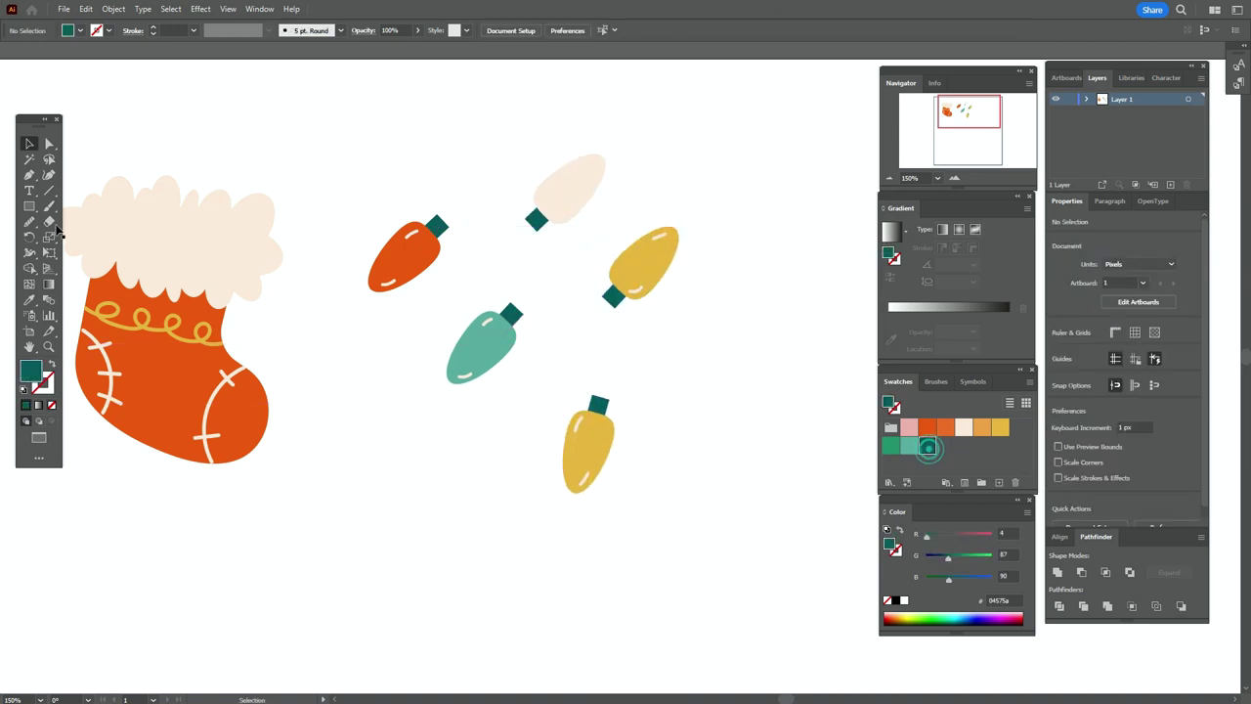
click(47, 208)
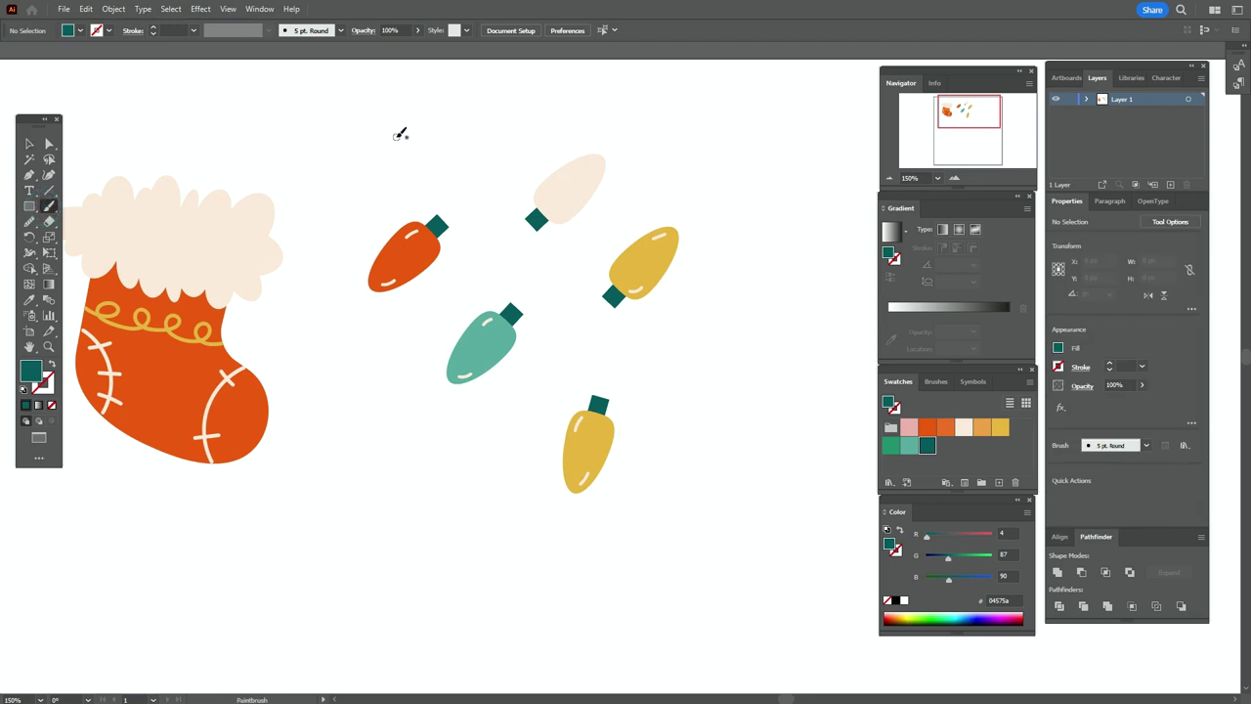
drag(398, 136, 479, 172)
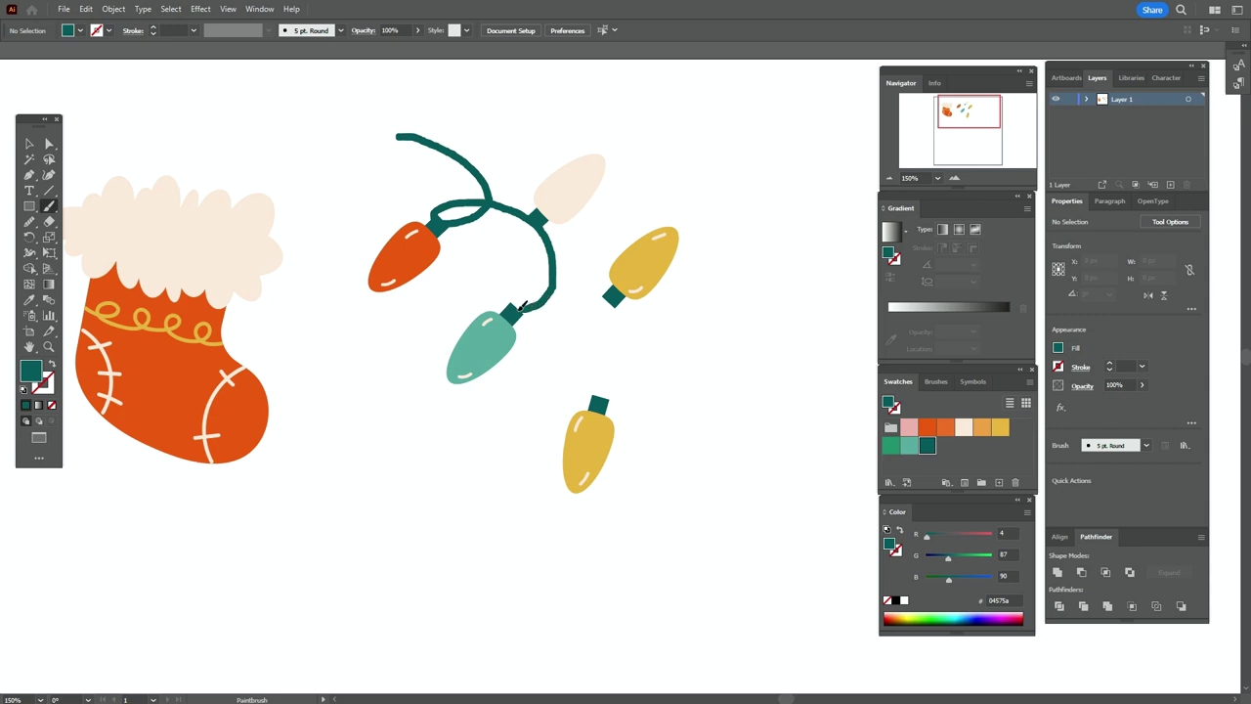
mouse_move(613, 301)
mouse_down()
mouse_move(593, 395)
mouse_move(821, 262)
mouse_up()
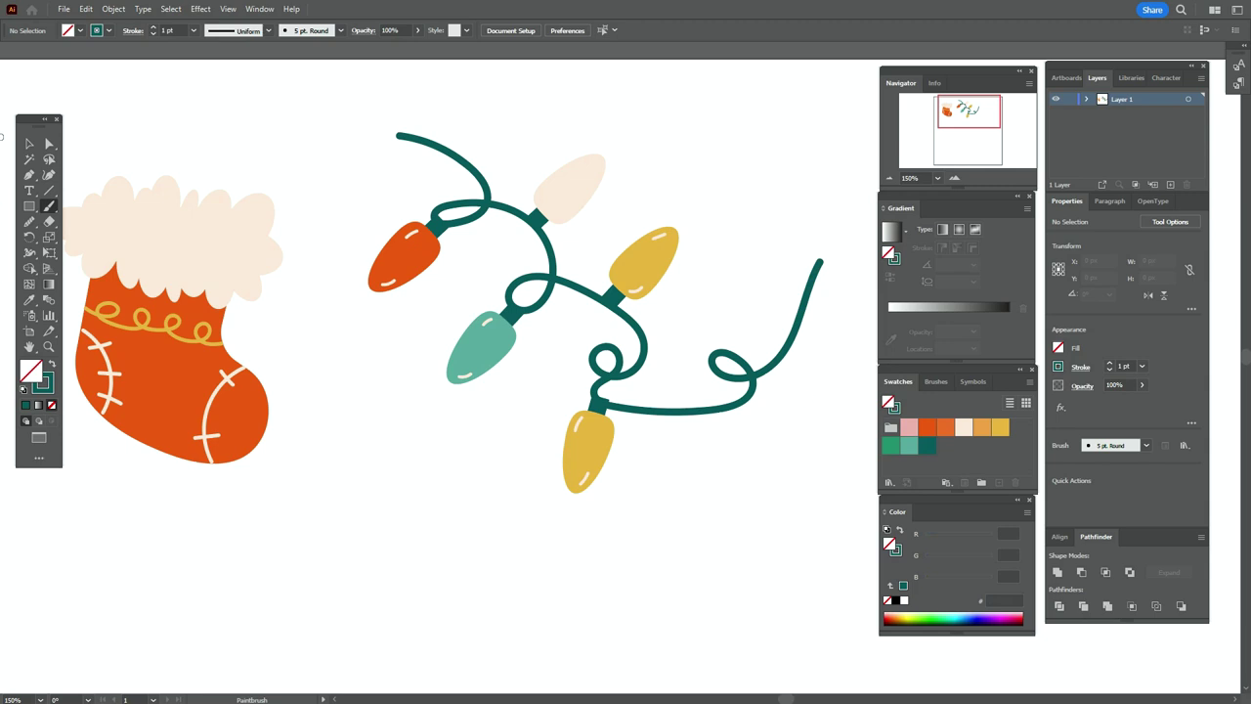
Step: Tilt the lower yellow bulb further clockwise and nudge the teal and orange-red bulbs so their caps meet the wire
click(30, 146)
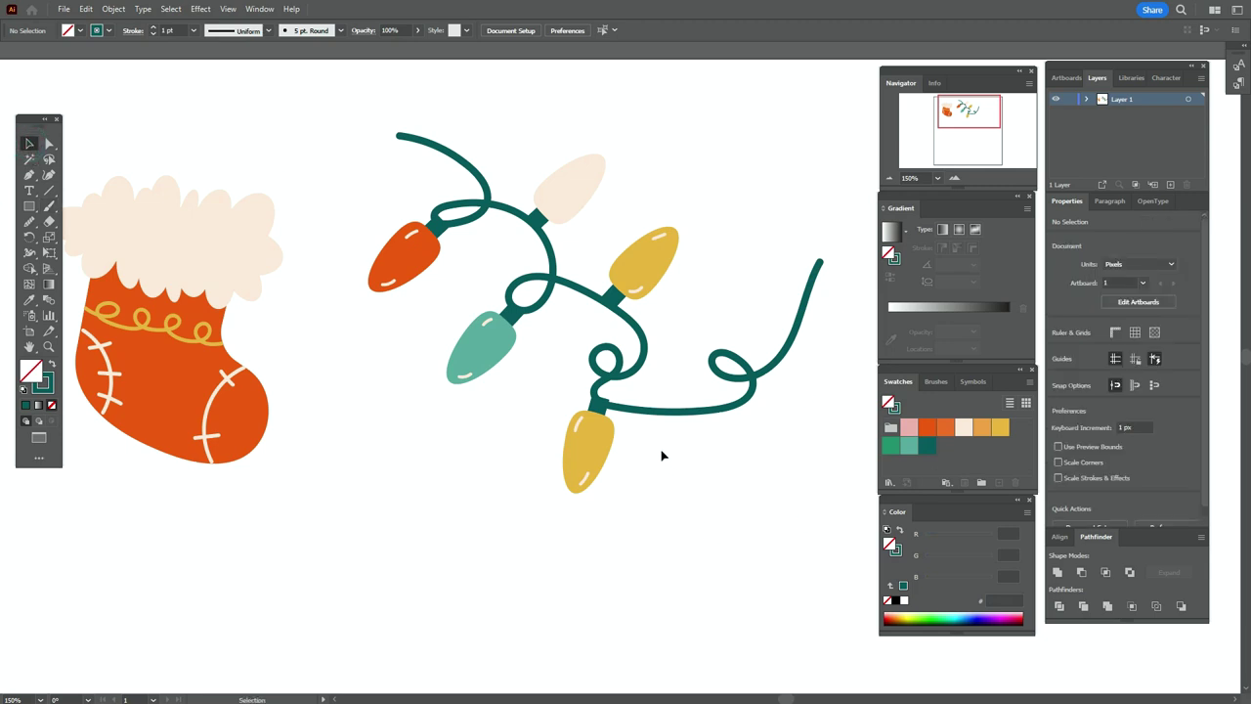
click(606, 453)
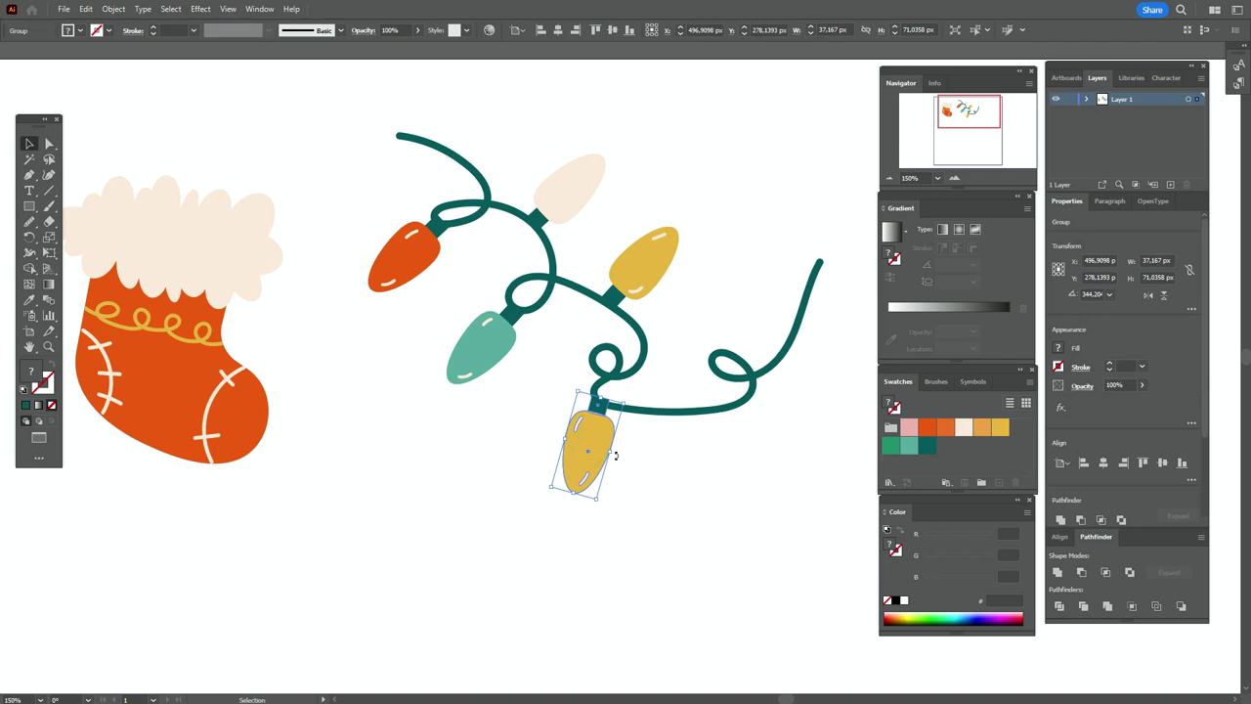
drag(616, 456, 581, 448)
click(634, 478)
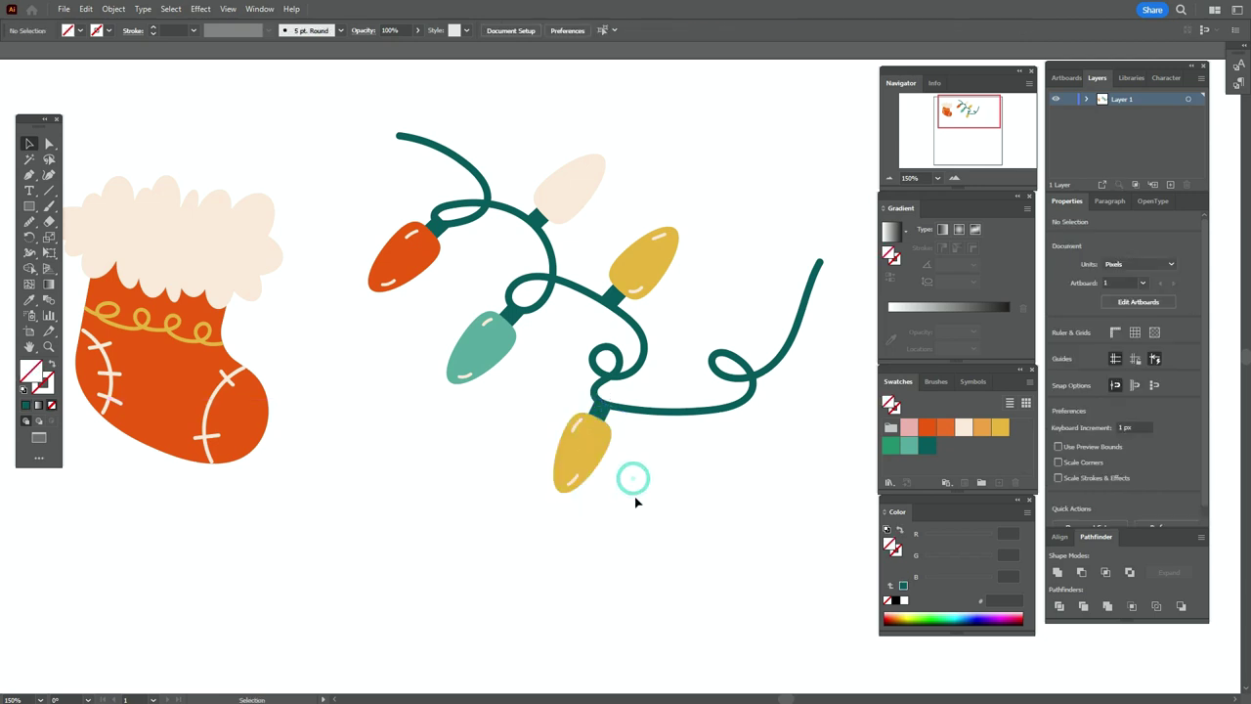
drag(492, 358, 489, 354)
drag(418, 254, 414, 253)
click(729, 198)
Step: Expand the wire's appearance and group it with the five bulbs
click(584, 296)
click(113, 9)
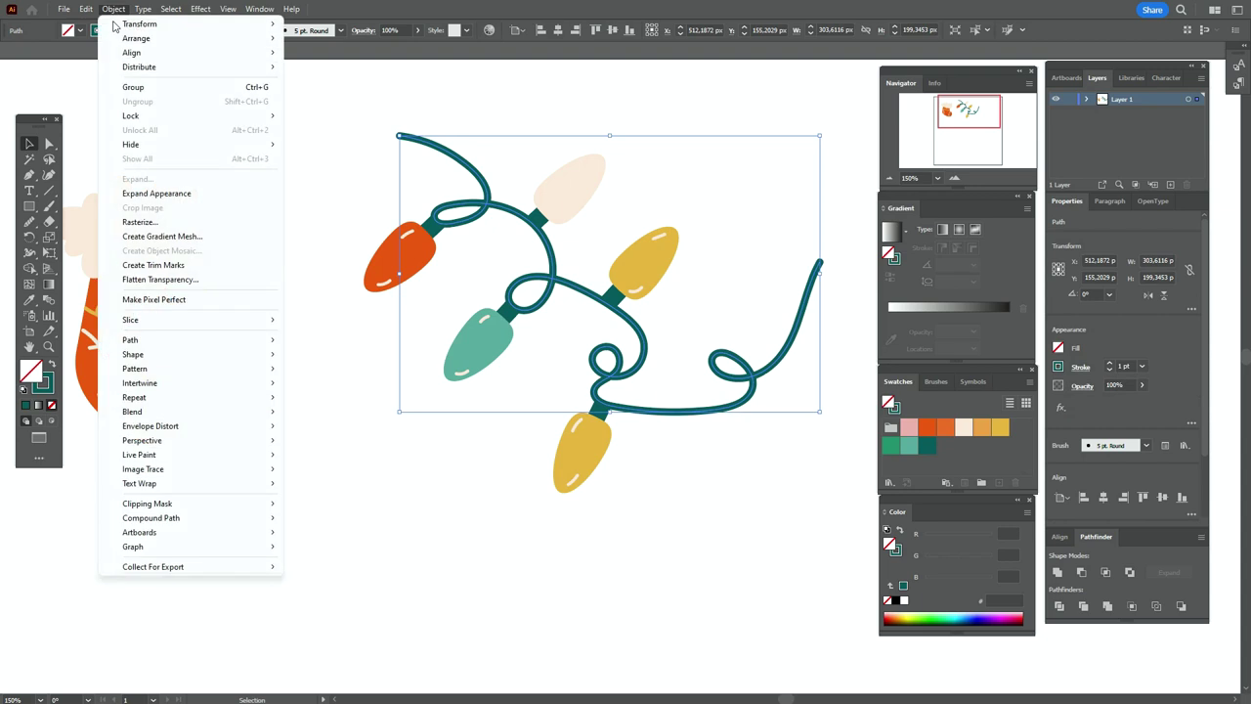
click(183, 197)
drag(391, 90, 782, 559)
right_click(646, 241)
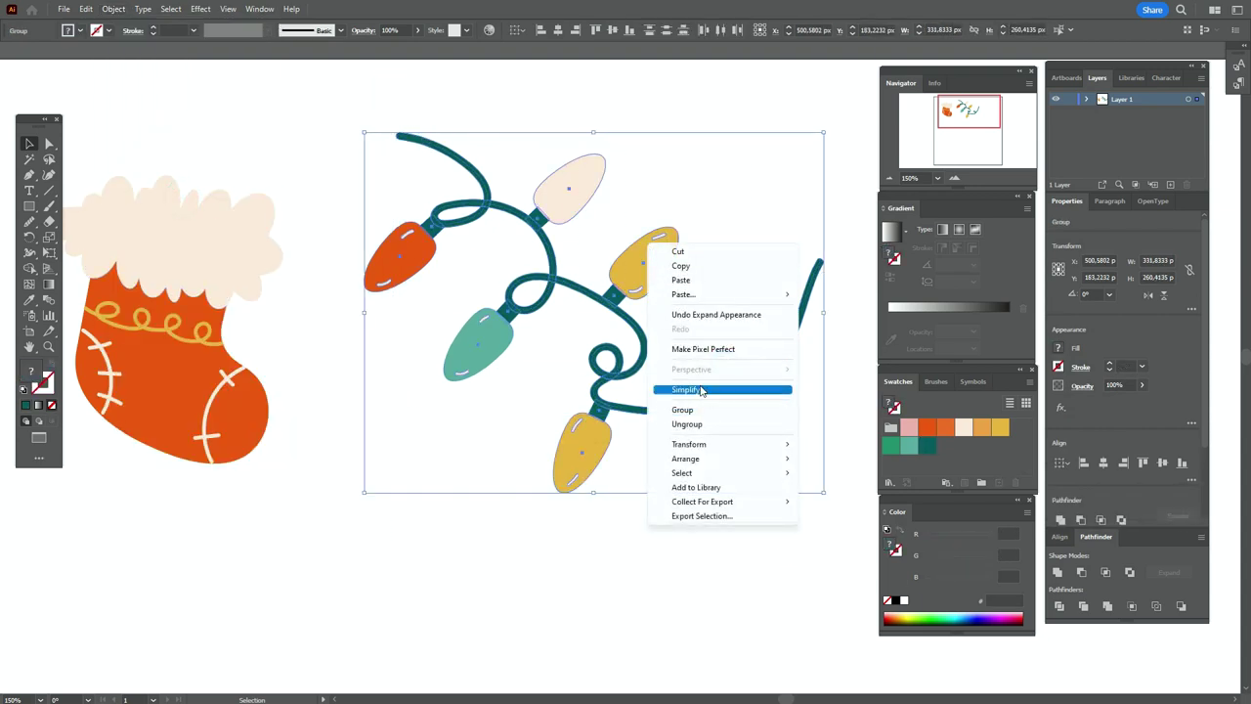
click(701, 404)
Step: Expand the appearance of all the stocking's parts and group them into one object
click(195, 251)
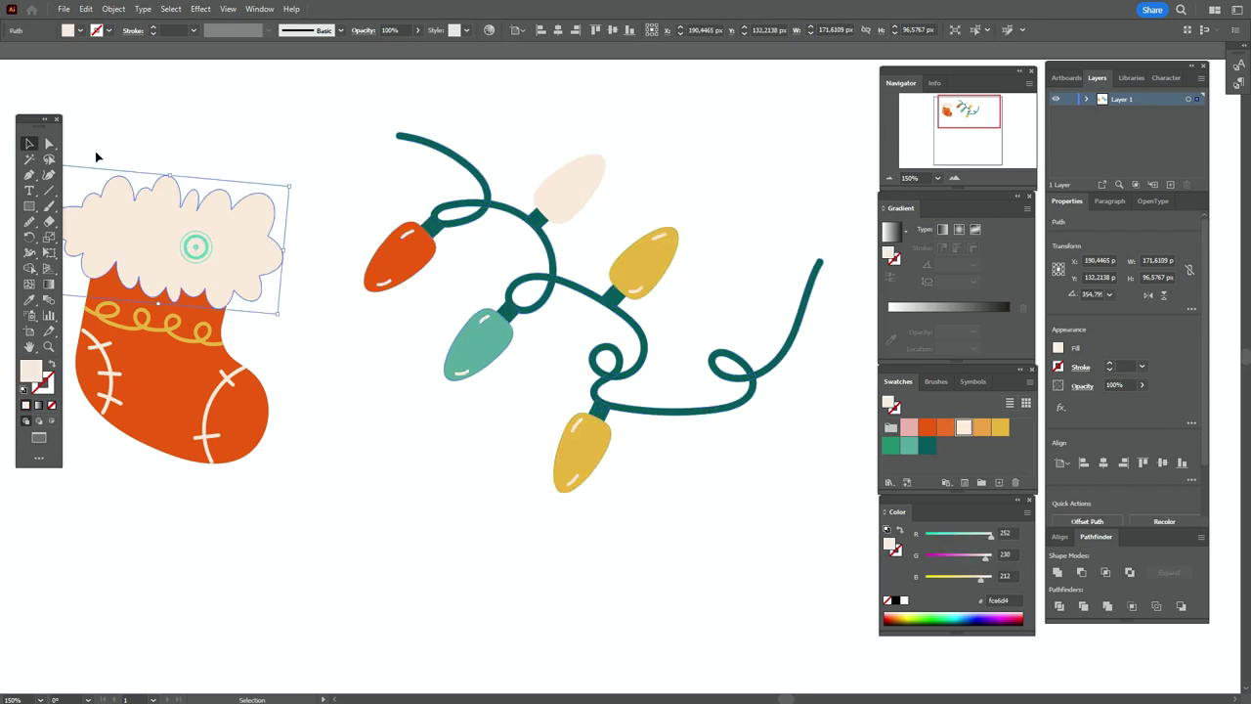
mouse_move(76, 105)
mouse_down()
mouse_move(307, 483)
mouse_move(256, 344)
mouse_up()
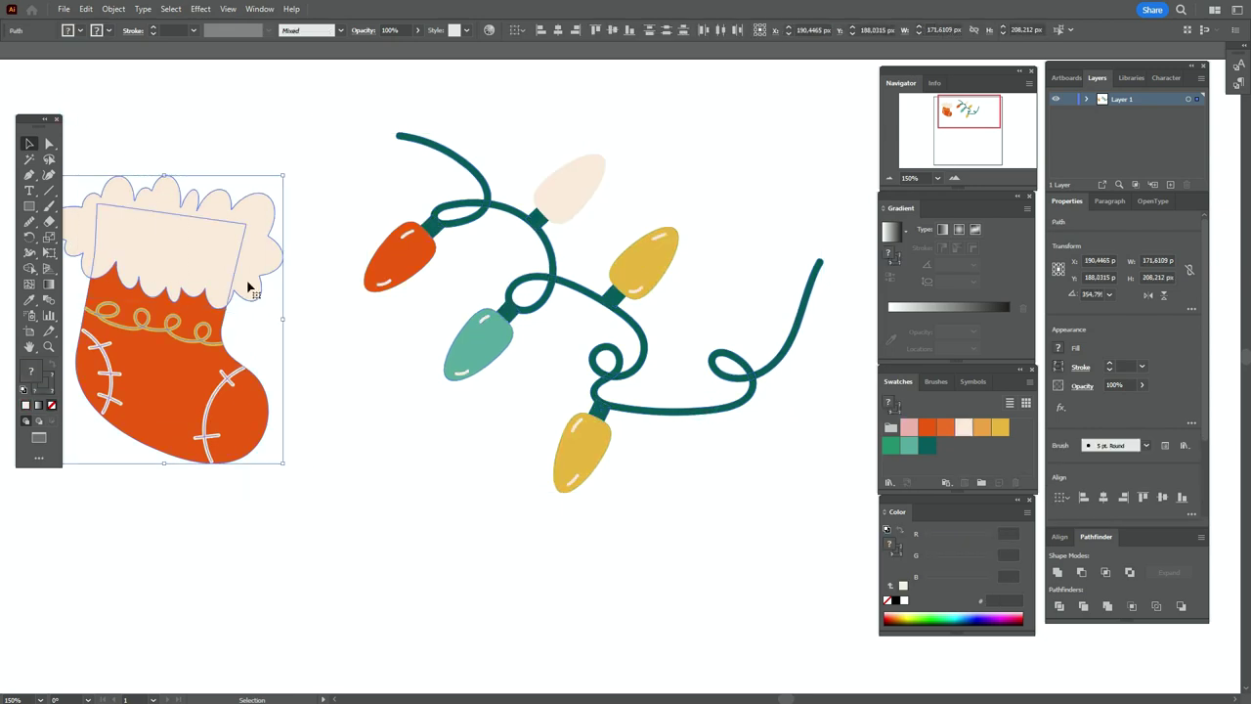
click(113, 9)
click(180, 198)
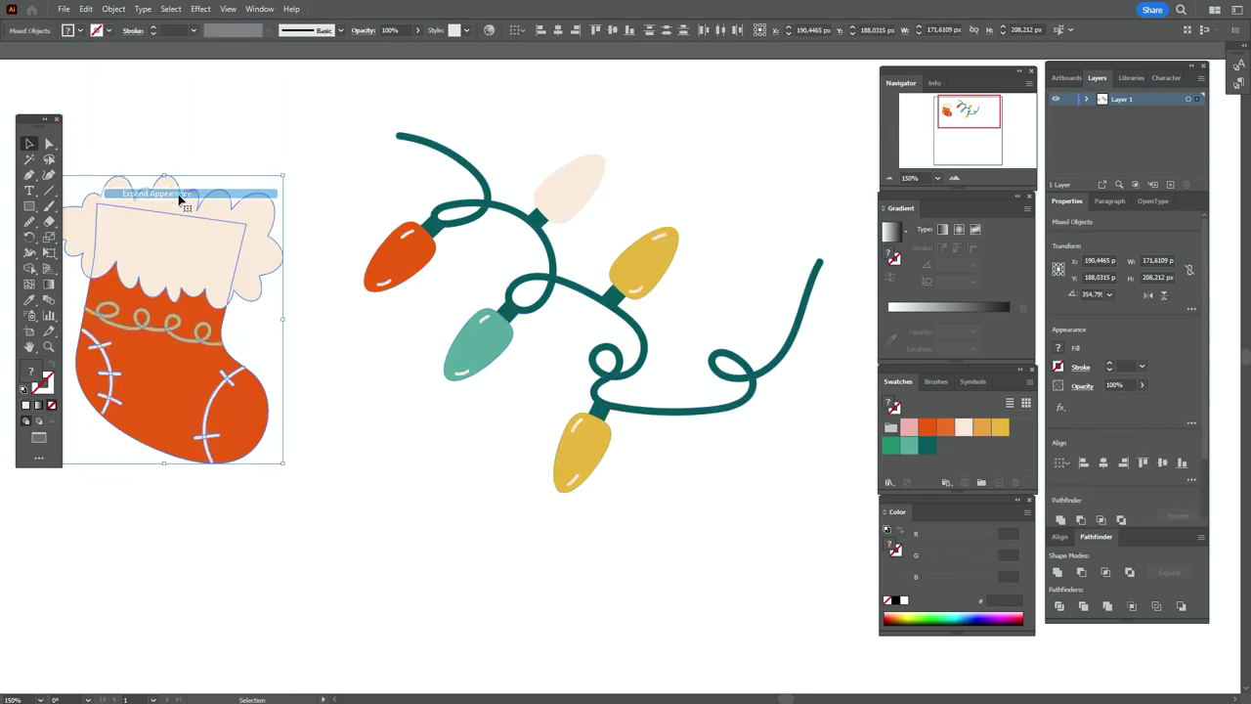
right_click(219, 285)
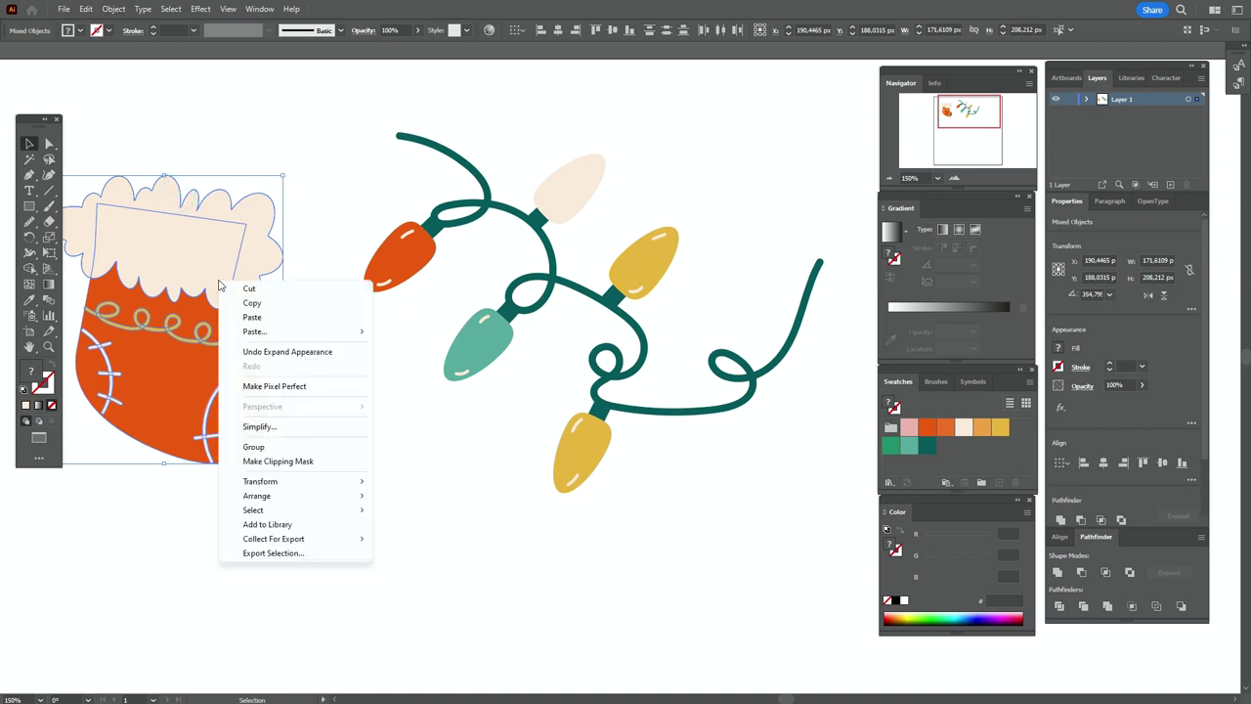
click(302, 447)
Step: Move the string lights up and to the right, and shift the stocking right beside them
drag(537, 327, 594, 286)
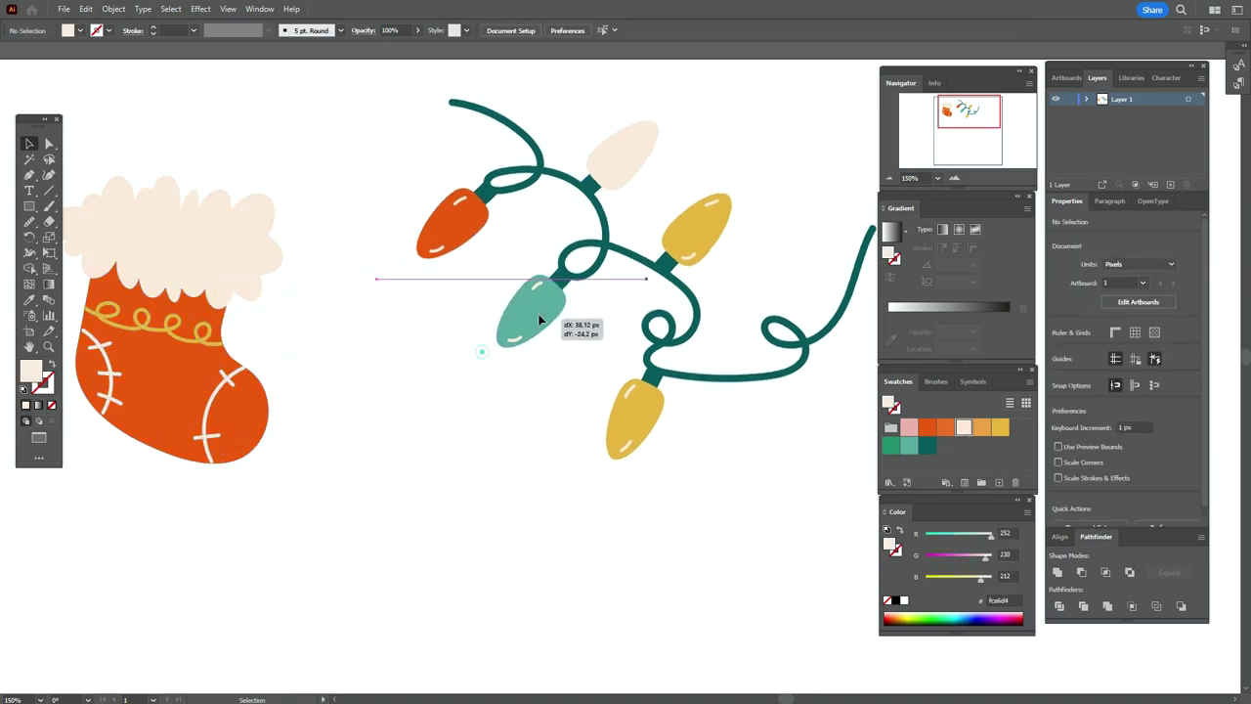
drag(178, 382, 259, 345)
drag(531, 295, 507, 283)
click(676, 466)
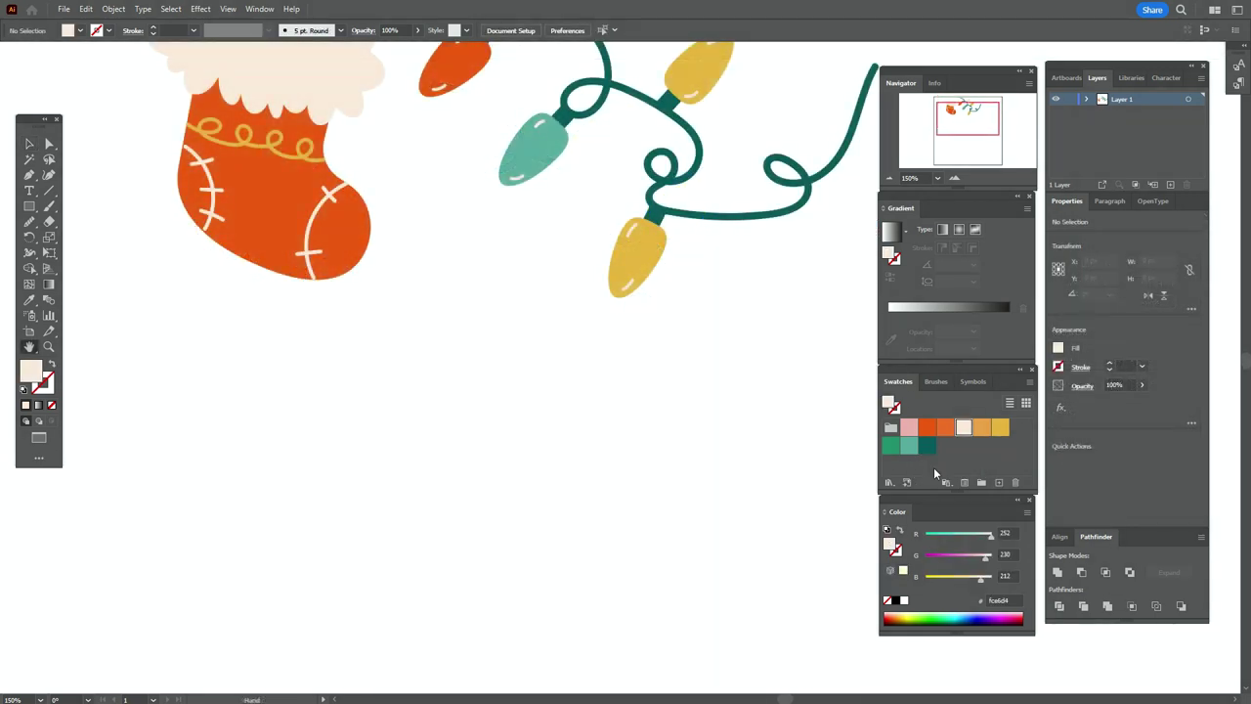
Step: Draw an orange-red circle about 58 px wide below the stocking and duplicate it into a cluster of three overlapping berries
click(927, 427)
drag(30, 206, 86, 237)
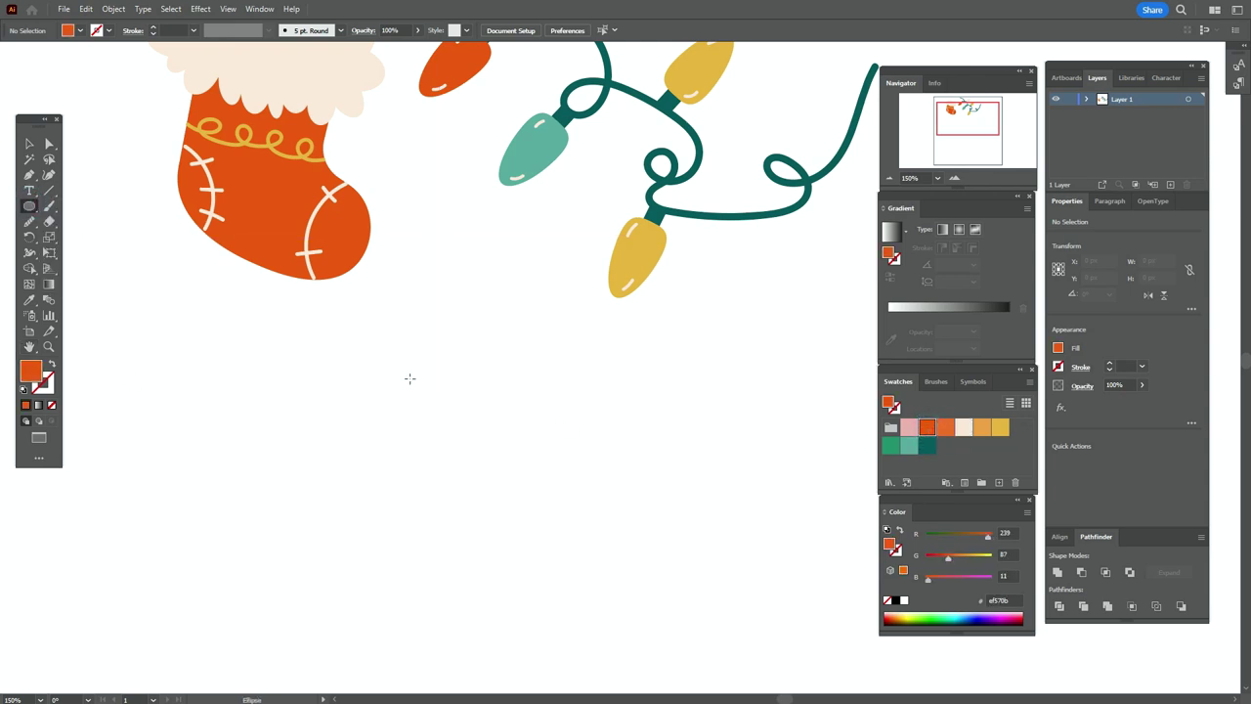
drag(393, 355, 475, 436)
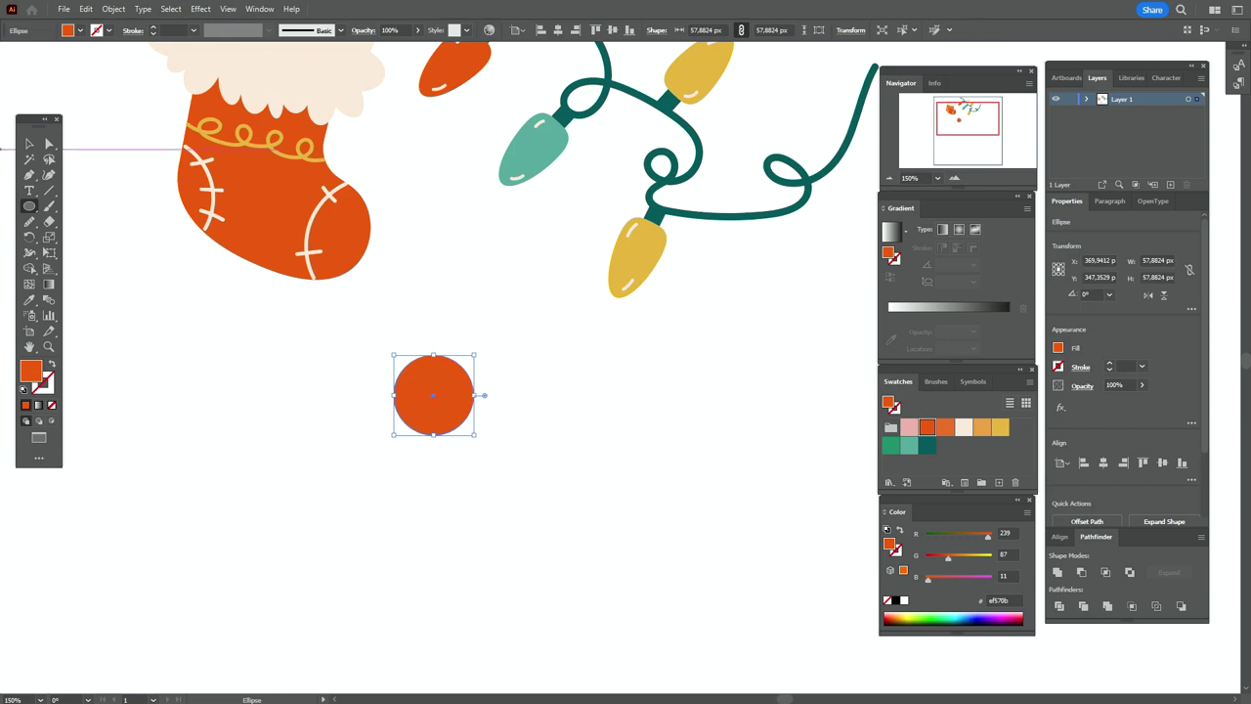
click(30, 145)
drag(427, 394, 480, 424)
click(631, 422)
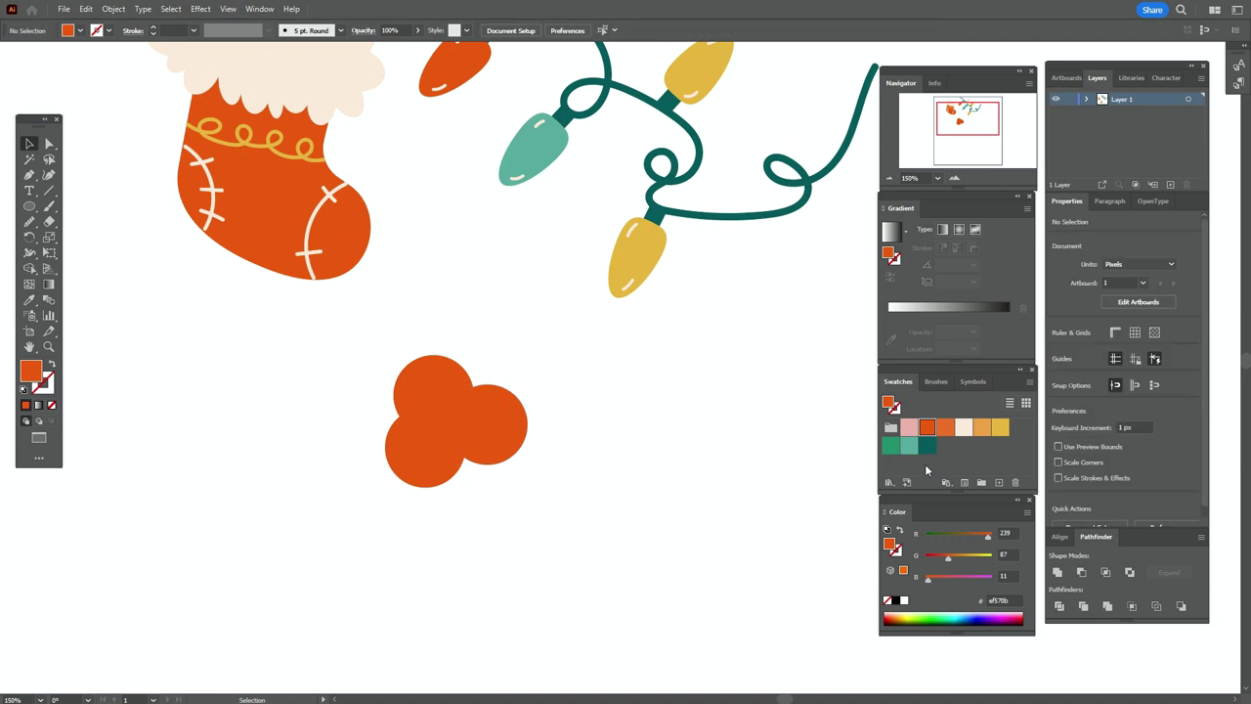
Step: Draw a teal ellipse about 47 by 95 px beside the berries and tilt it counterclockwise as the leaf's first lobe
click(904, 447)
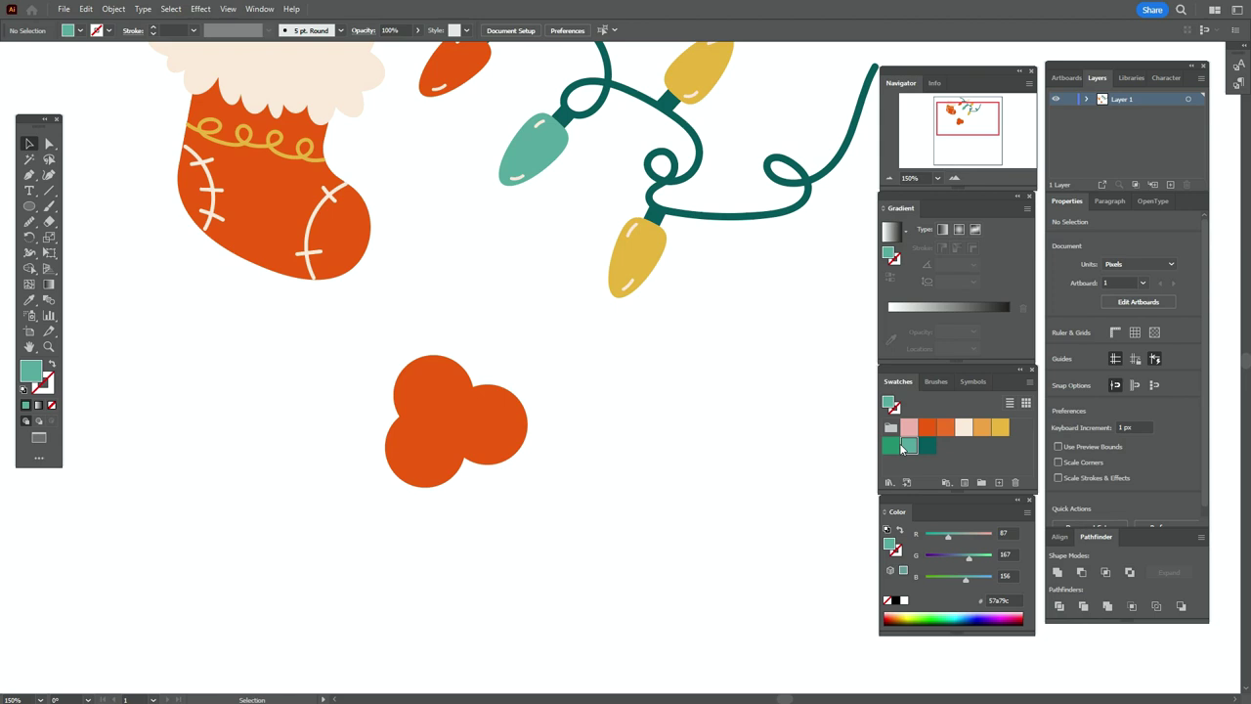
click(28, 207)
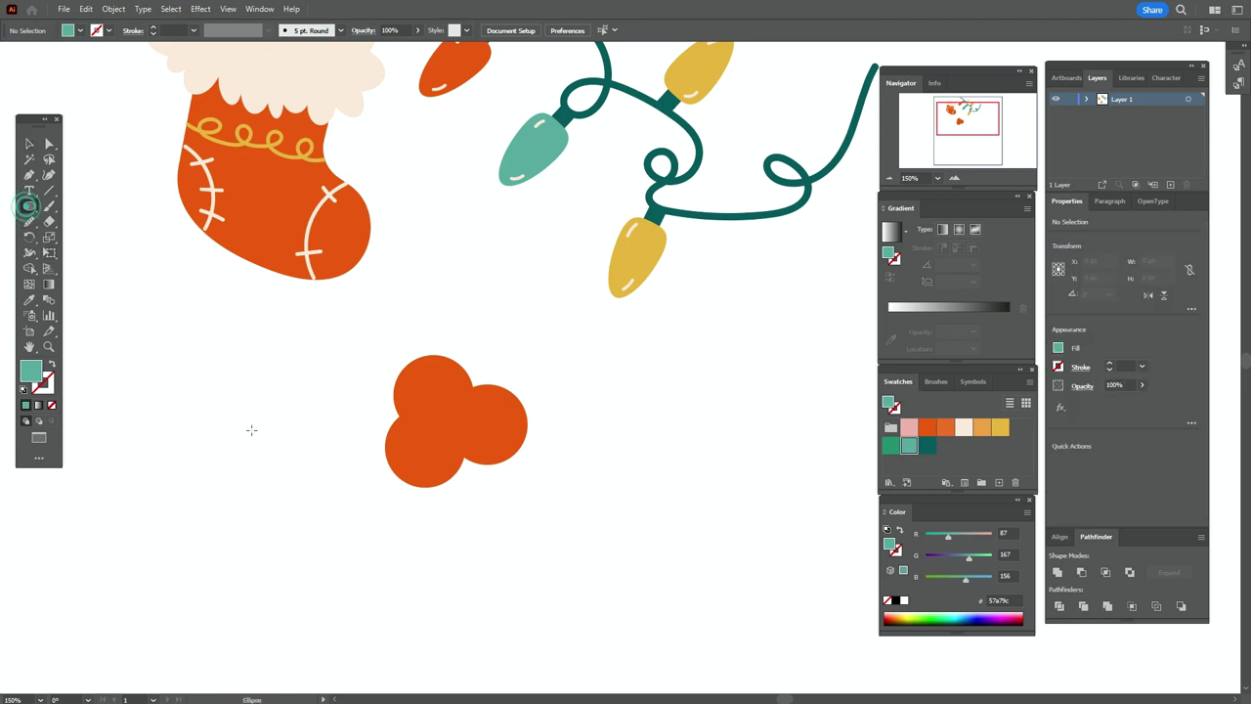
drag(209, 439, 324, 552)
click(29, 145)
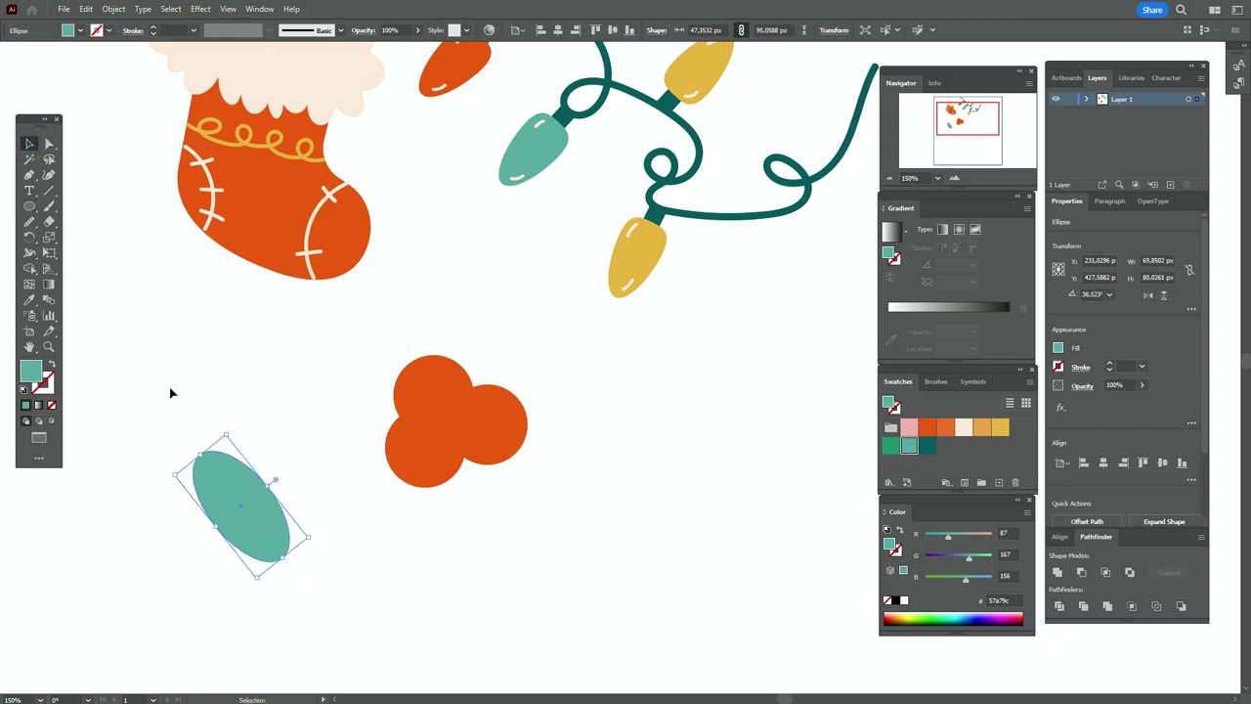
Step: Draw a second teal ellipse, tilt it the opposite way and overlap it with the first to form the leaf's base
click(29, 207)
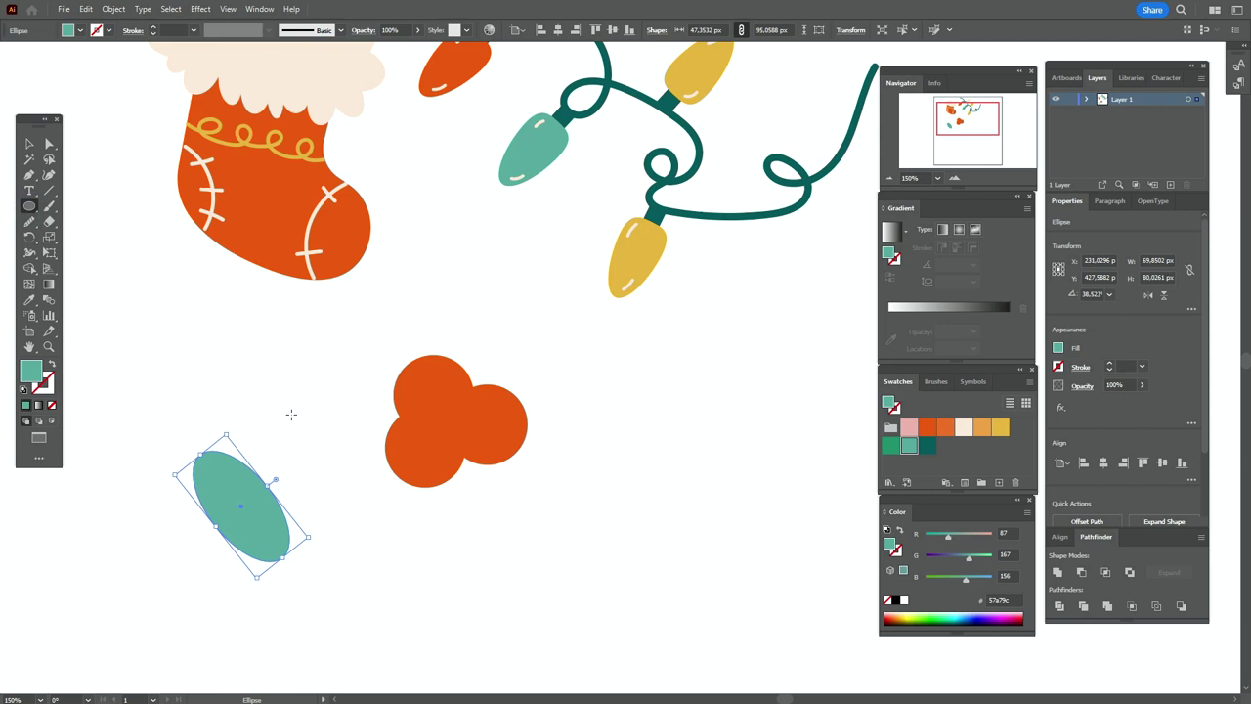
drag(291, 411, 358, 539)
click(29, 143)
drag(364, 467, 365, 482)
drag(315, 464, 281, 488)
click(147, 349)
Step: Add another pair of tilted teal ellipses above the leaf's base as its middle lobes
click(29, 206)
mouse_move(183, 363)
mouse_down()
mouse_move(240, 478)
mouse_move(276, 460)
mouse_up()
click(29, 144)
mouse_move(203, 393)
mouse_down()
mouse_move(224, 407)
mouse_move(278, 390)
mouse_move(333, 437)
mouse_move(265, 368)
mouse_up()
drag(278, 436, 286, 435)
drag(236, 361, 249, 366)
drag(272, 367, 280, 367)
Step: Add tall teal ellipses for the leaf's tip and upper lobe, and adjust the side lobes to complete the leaf outline
click(29, 206)
drag(223, 290, 296, 466)
click(29, 144)
drag(277, 364, 257, 348)
drag(282, 463, 296, 456)
click(168, 422)
drag(202, 417, 192, 419)
drag(260, 486, 301, 489)
click(447, 326)
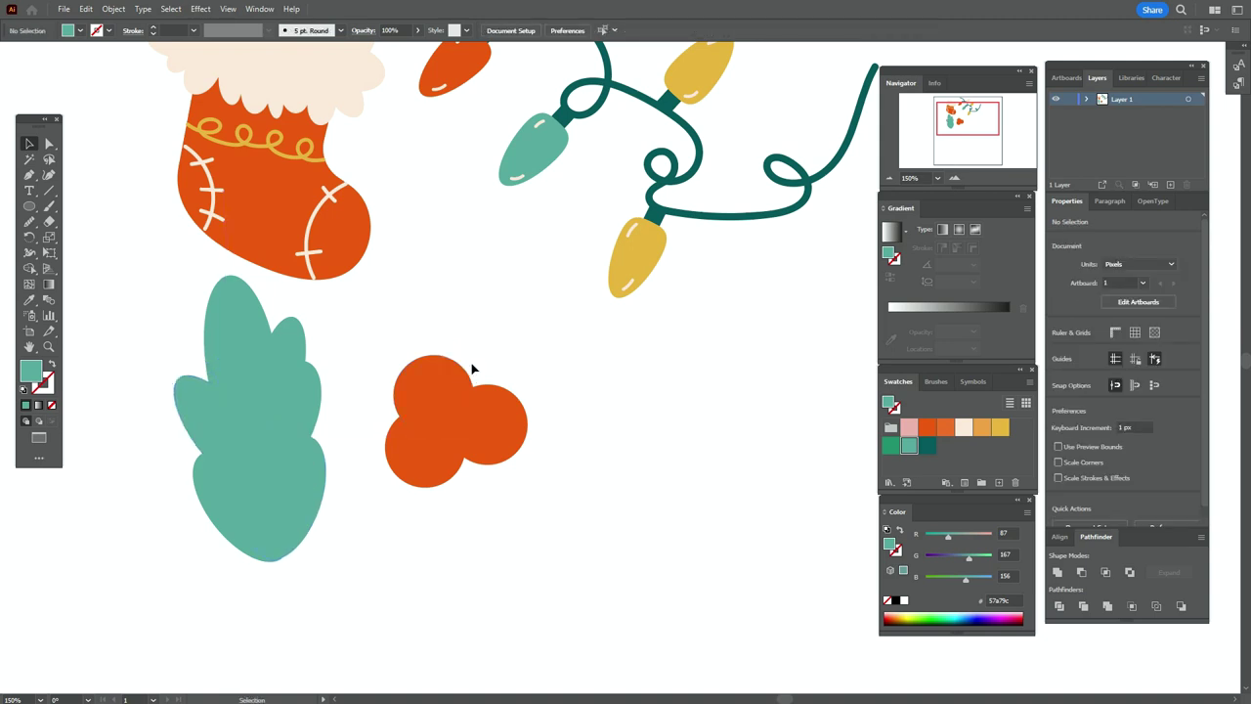
Step: Paint a curved cream midrib and five short side veins on the teal leaf with the Paintbrush
click(962, 430)
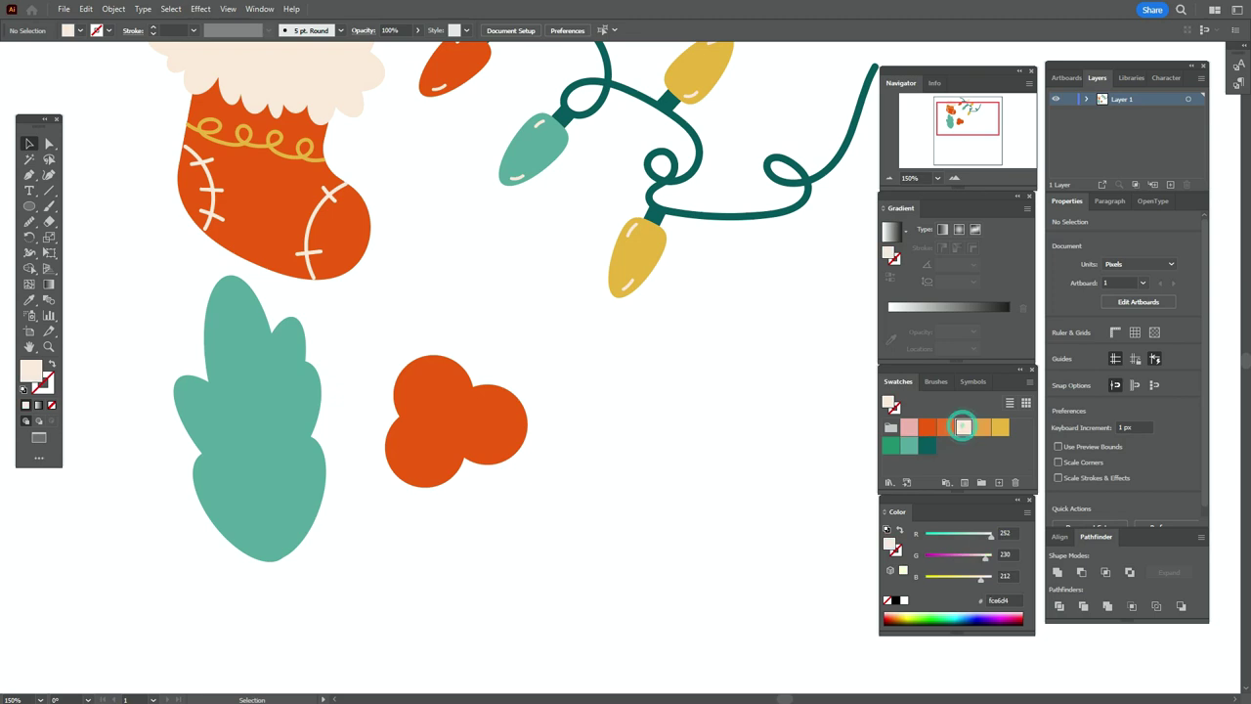
click(49, 206)
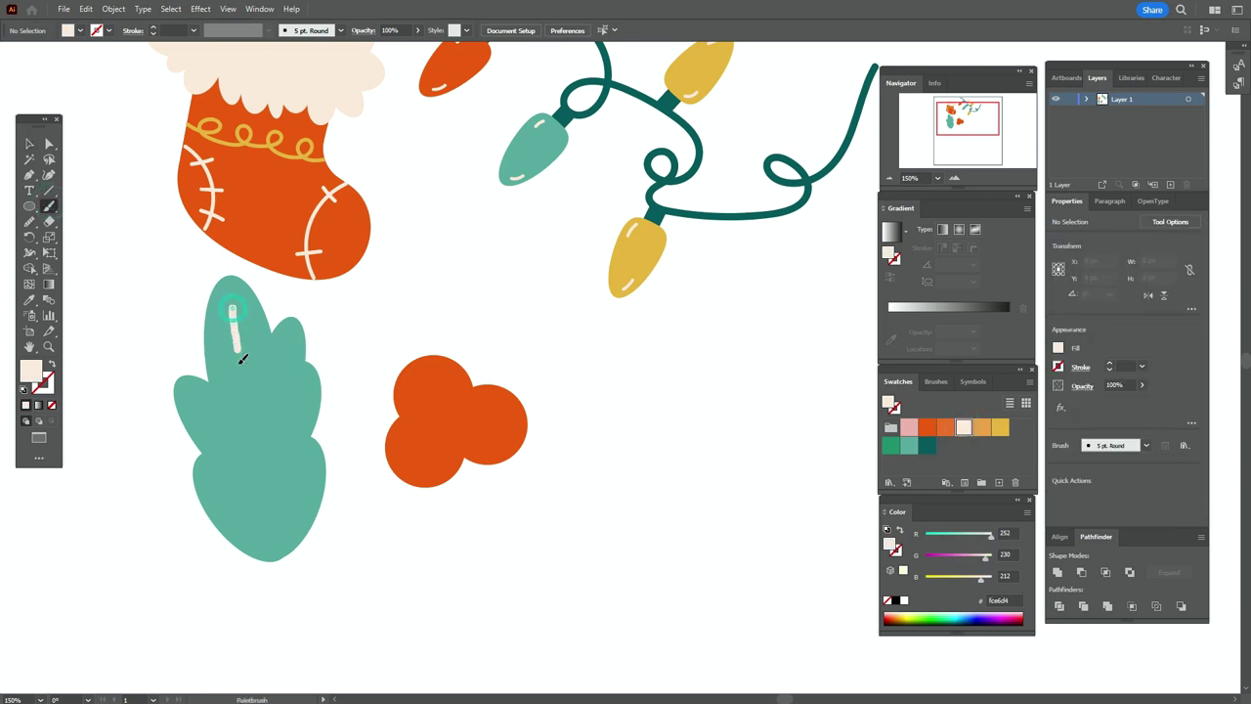
drag(242, 358, 250, 454)
drag(279, 541, 278, 544)
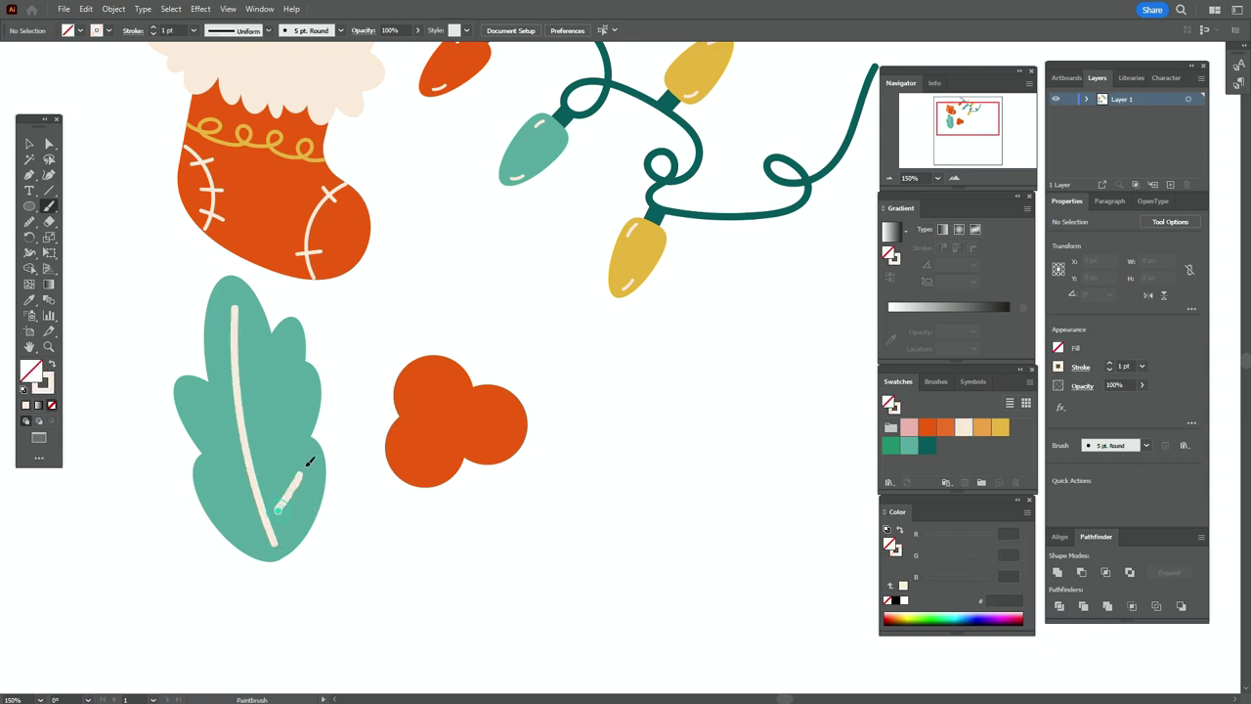
drag(233, 491, 251, 515)
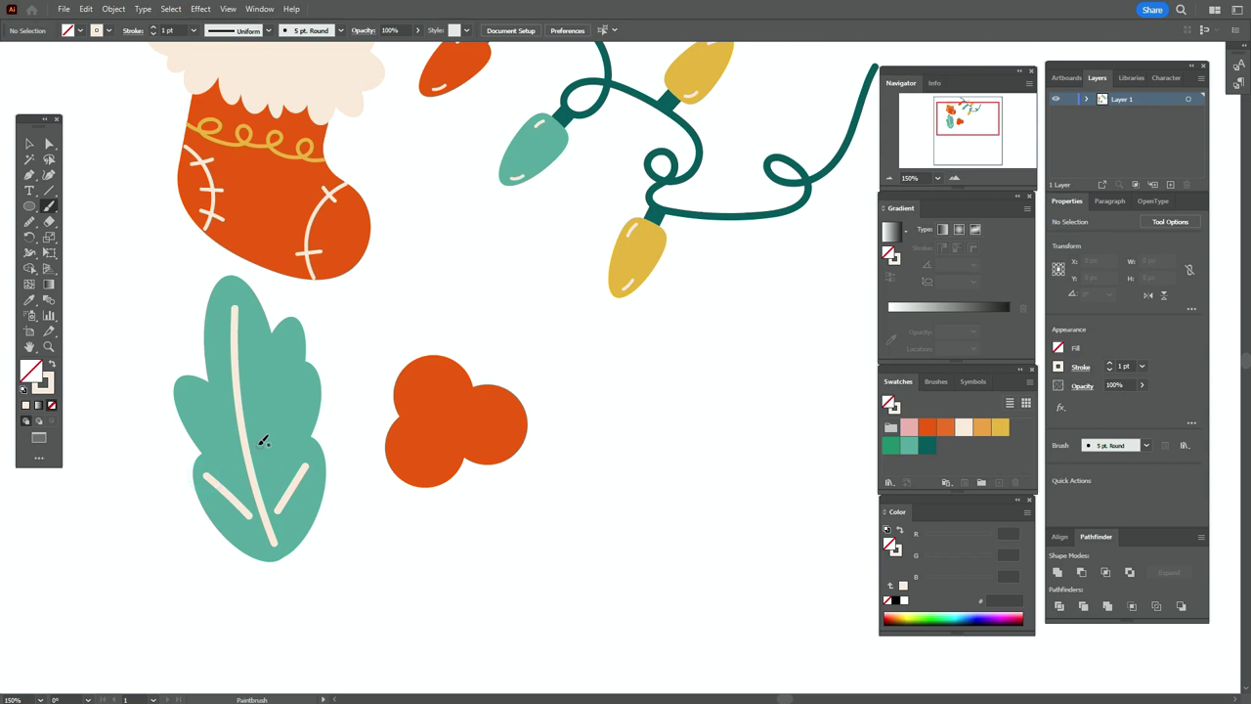
drag(285, 400, 291, 390)
drag(197, 404, 240, 447)
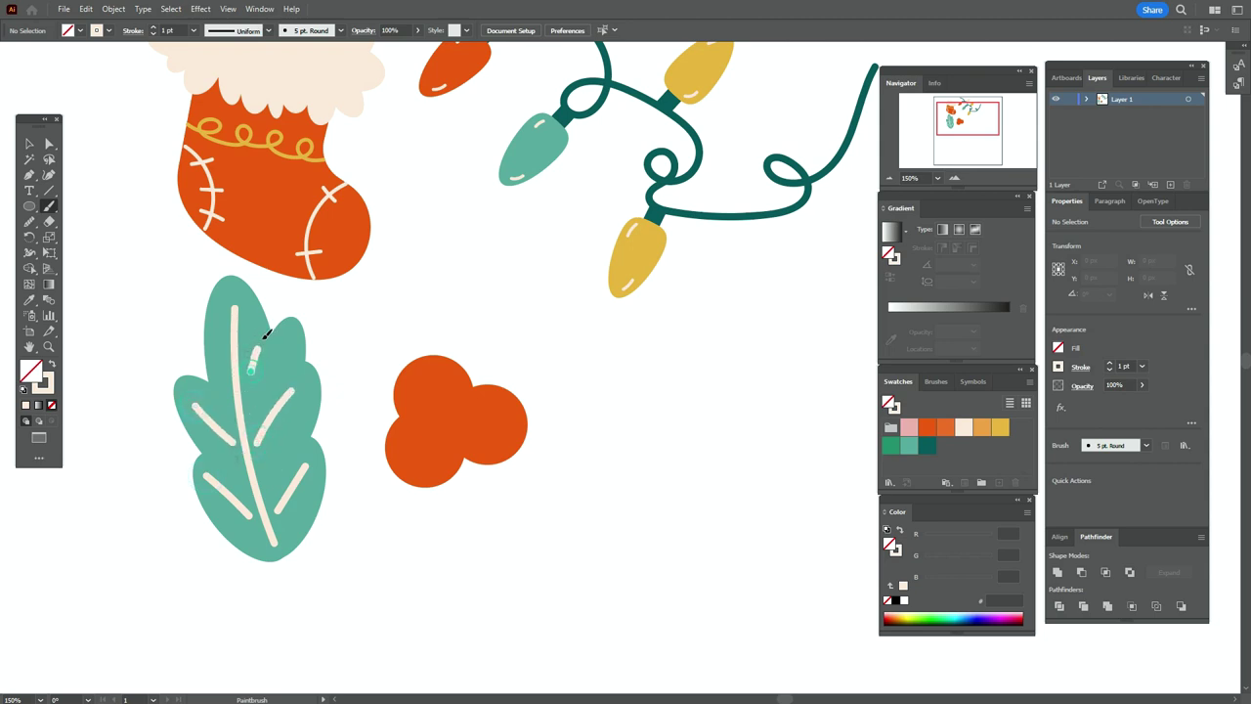
Step: Select the leaf's midrib and all side veins and set their stroke weight to 0.5 pt
click(28, 143)
mouse_move(152, 337)
mouse_down()
mouse_move(323, 557)
mouse_move(315, 516)
mouse_up()
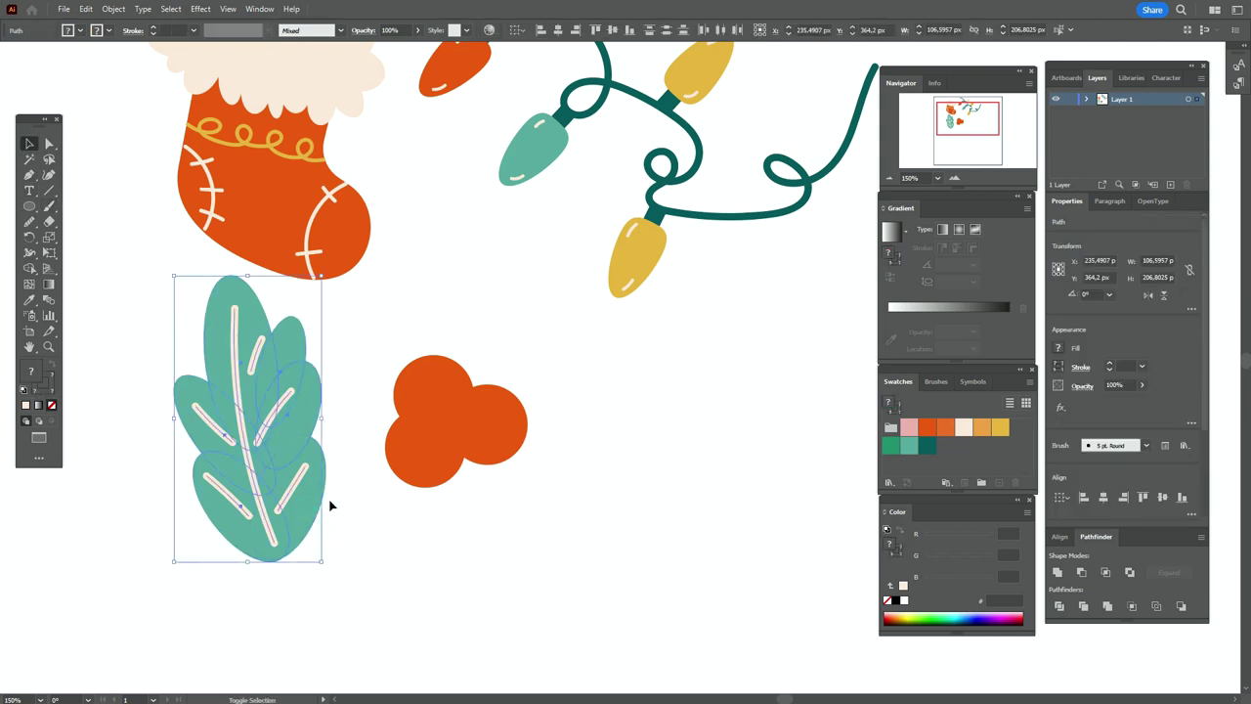
click(293, 487)
shift+click(229, 503)
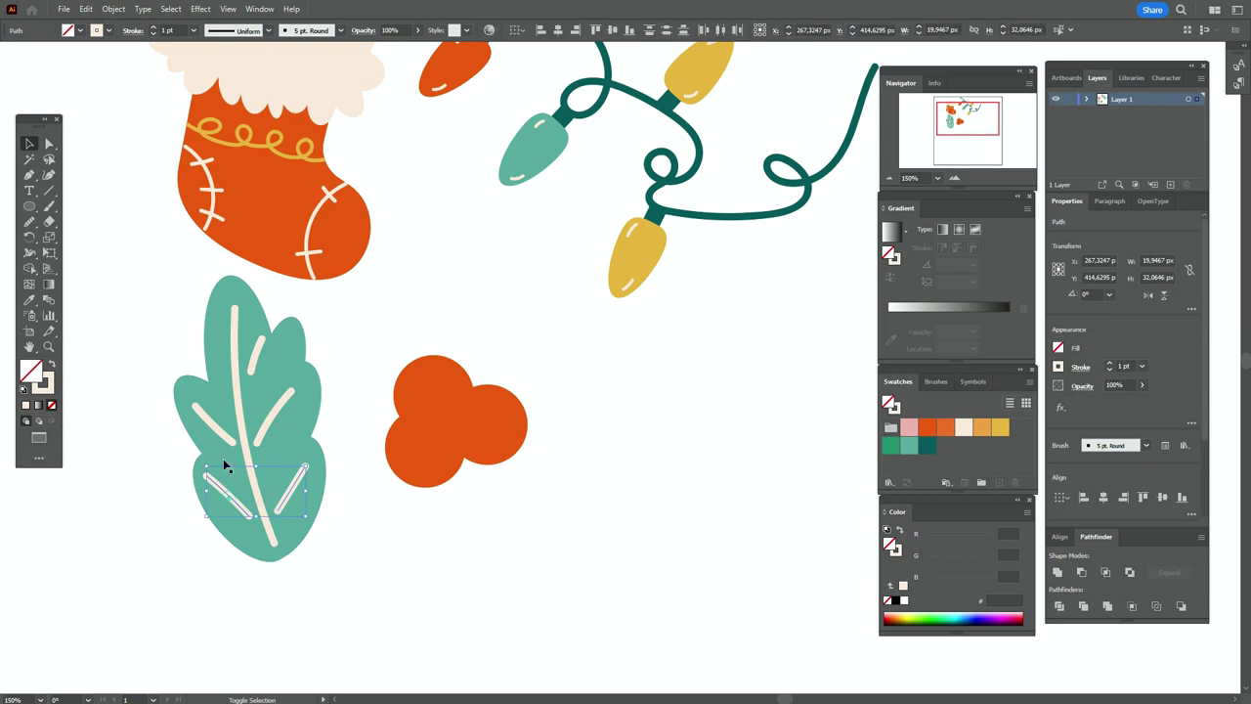
shift+click(238, 401)
shift+click(254, 363)
shift+click(273, 419)
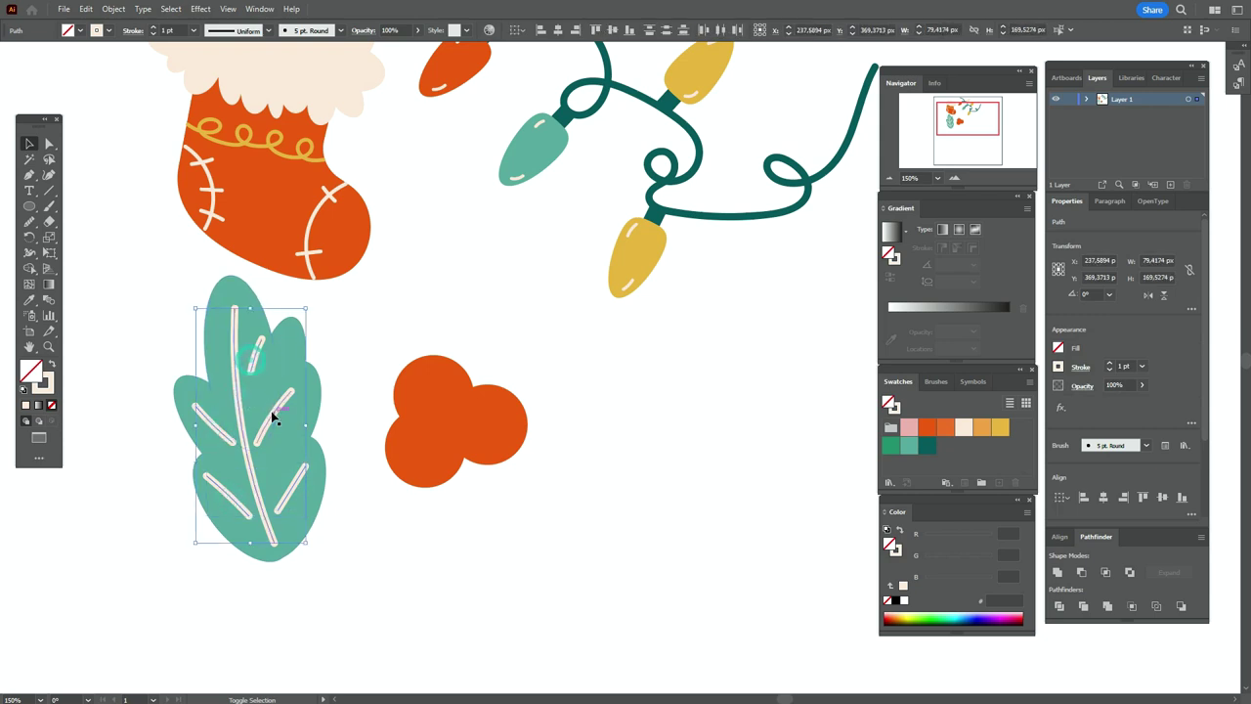
click(1122, 365)
key(Return)
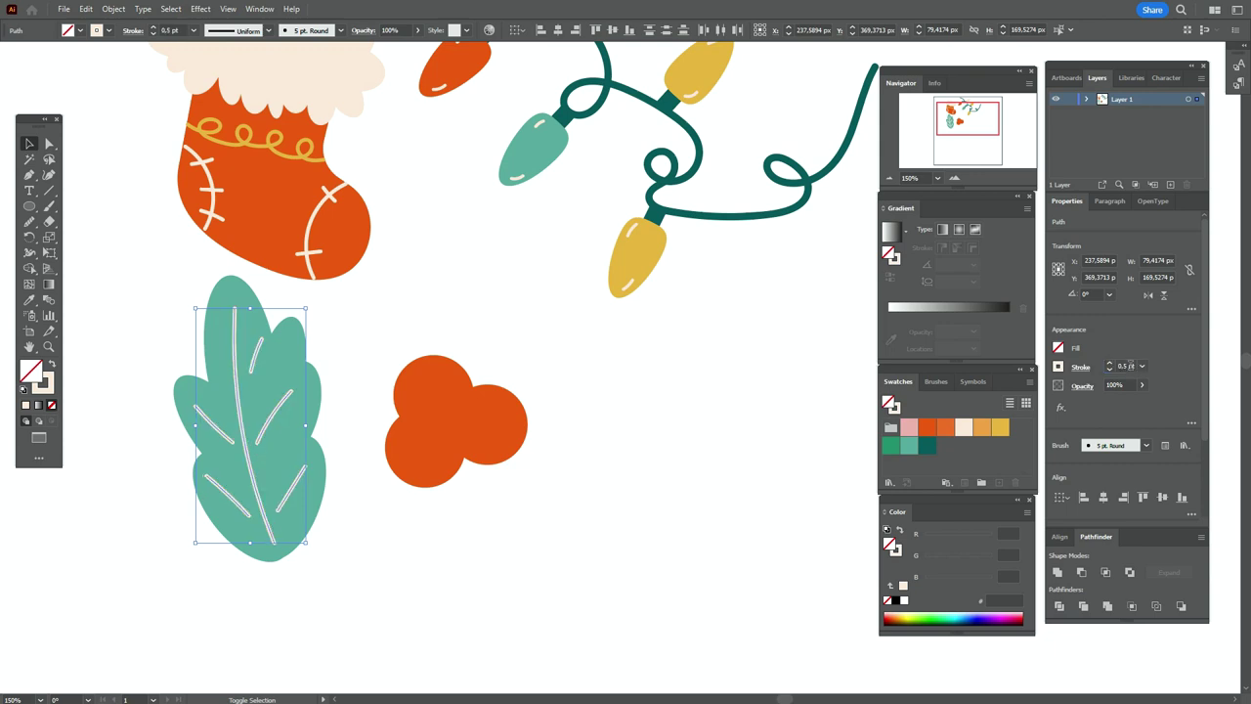
Step: Expand the appearance of the leaf's cream vein strokes
click(114, 10)
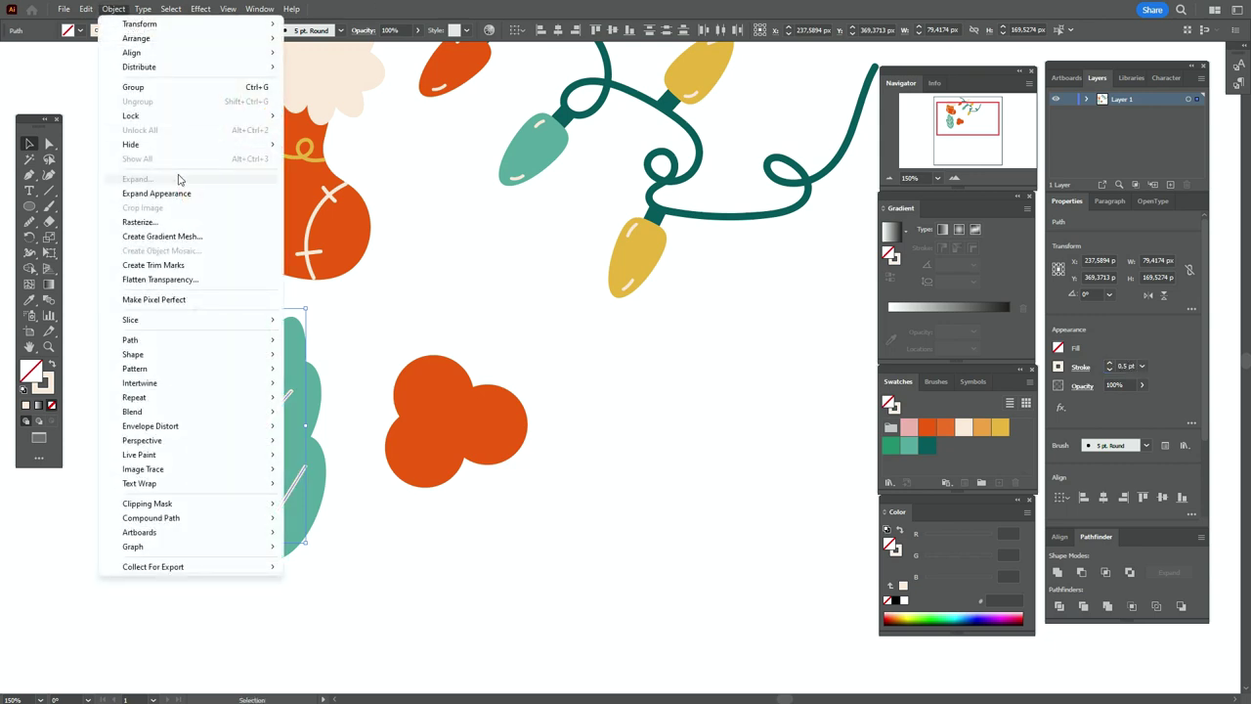
click(176, 196)
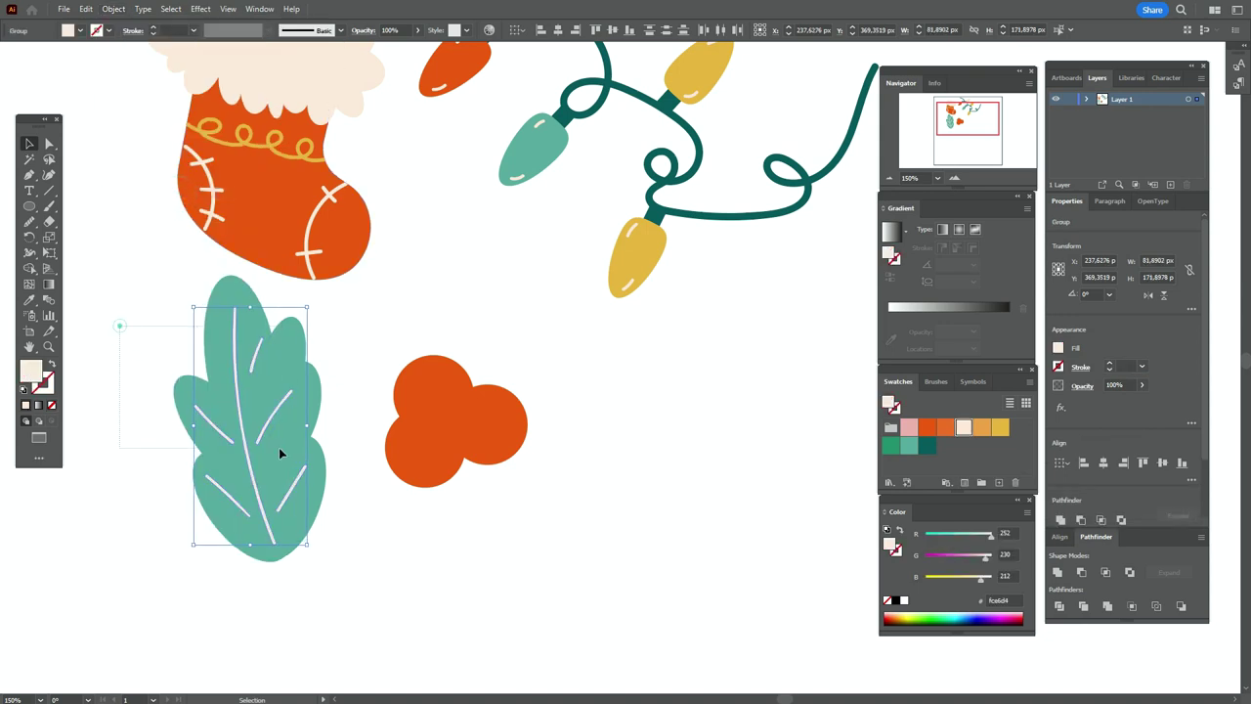
click(146, 355)
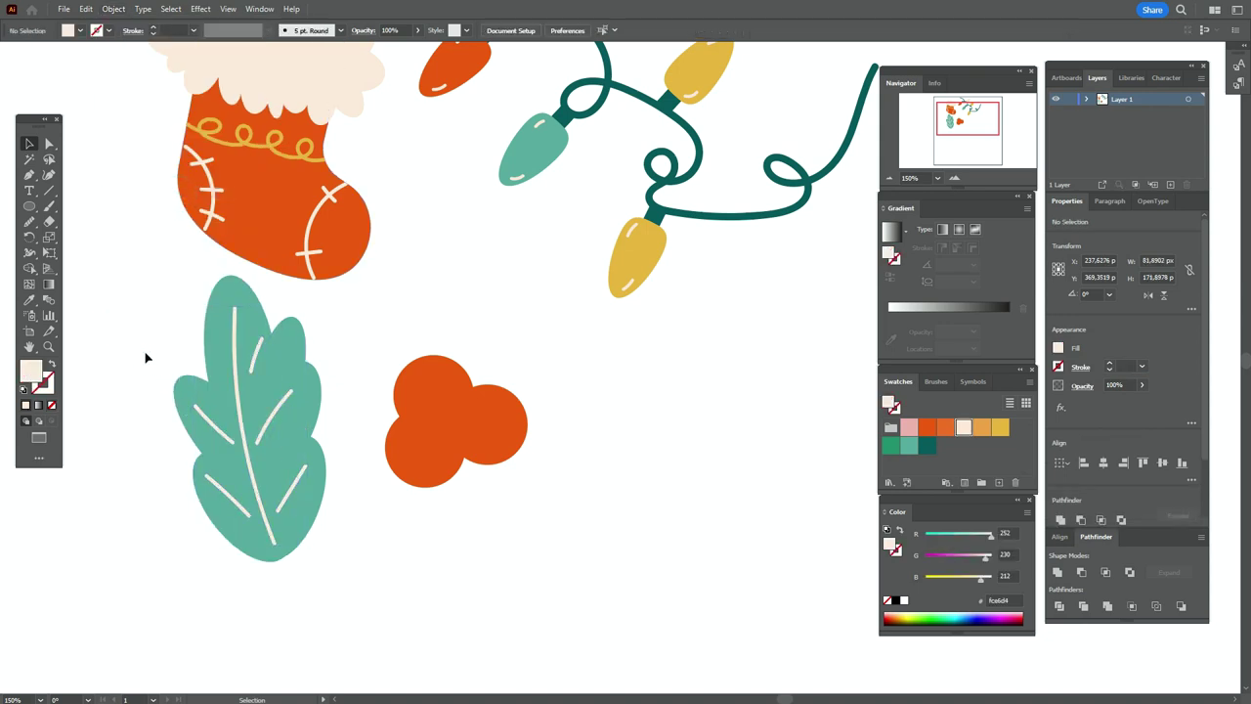
Step: Unite the teal ellipses into one leaf shape and group it with the cream veins
click(212, 362)
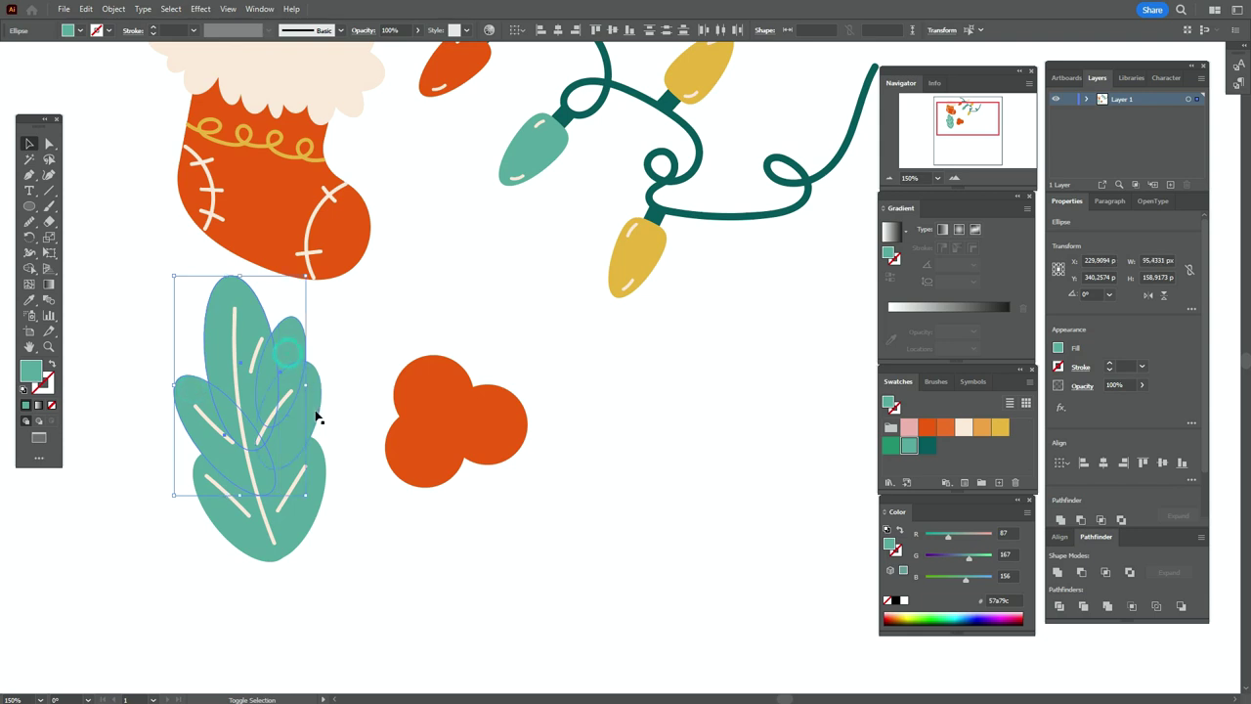
shift+click(217, 532)
click(1060, 520)
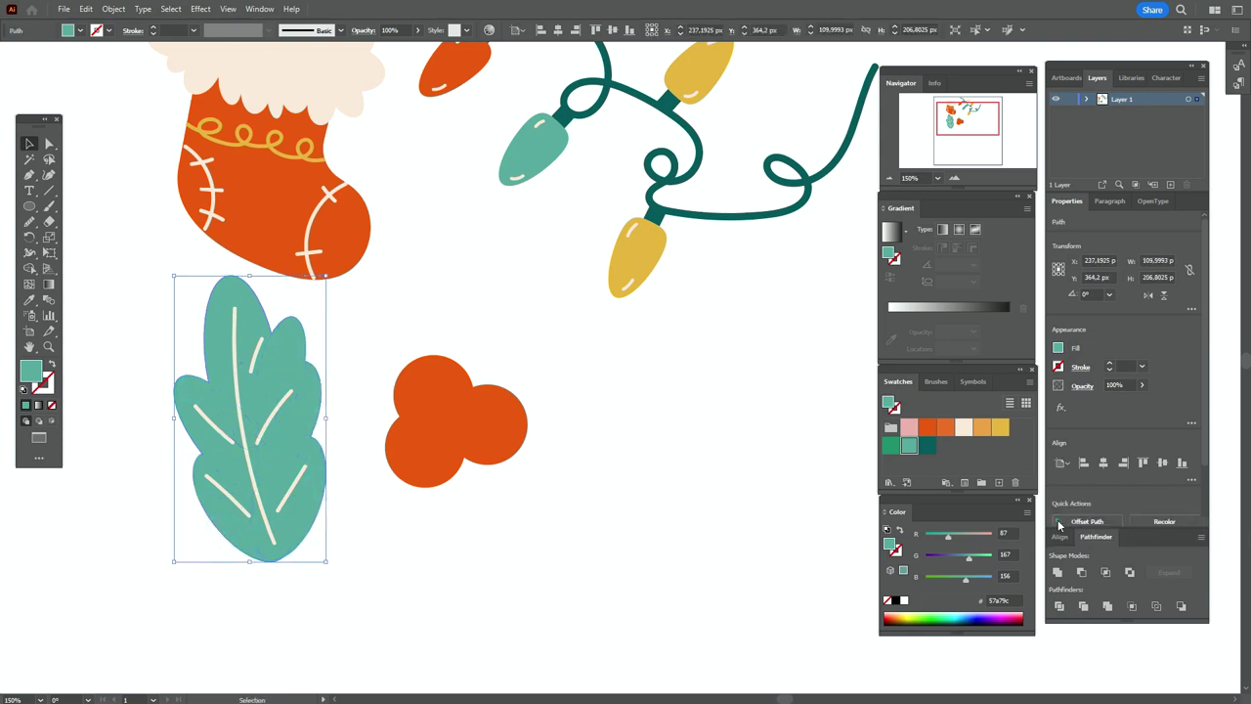
drag(95, 319, 324, 563)
right_click(299, 447)
click(350, 327)
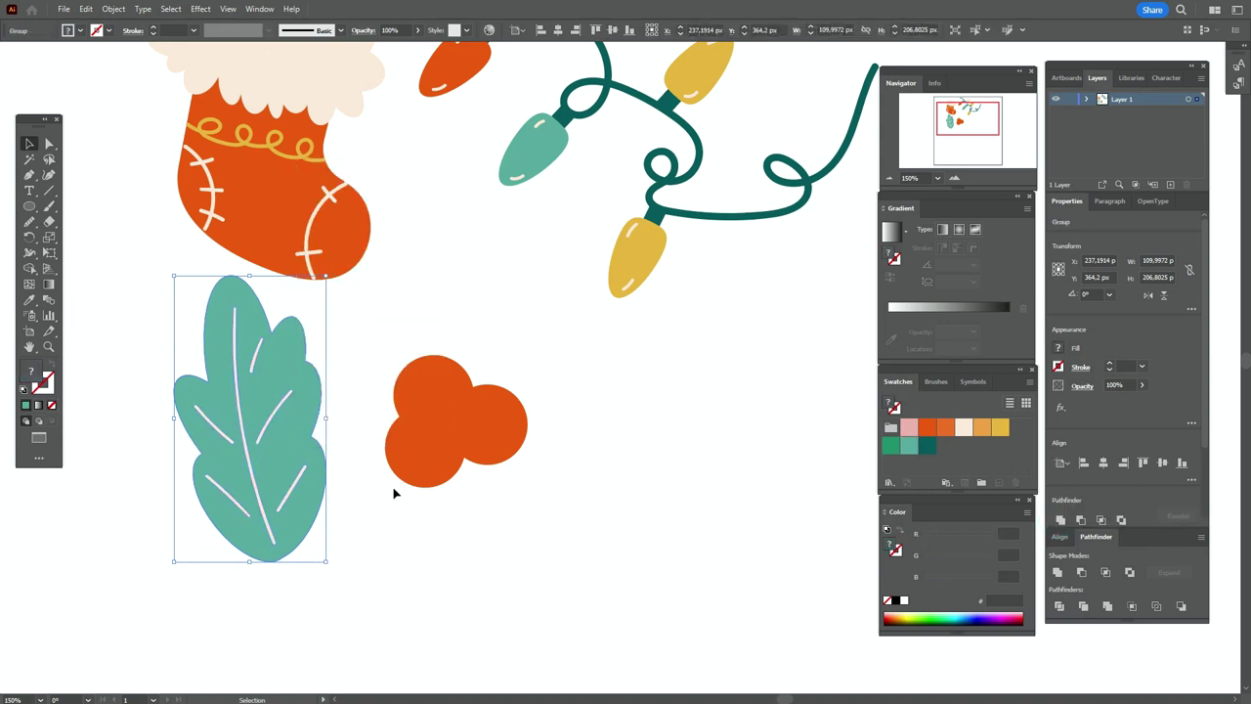
Step: Rotate the leaf to lie sideways at the berries, then bring the three berries to the front and move them over its base
drag(332, 565, 405, 455)
drag(237, 415, 291, 482)
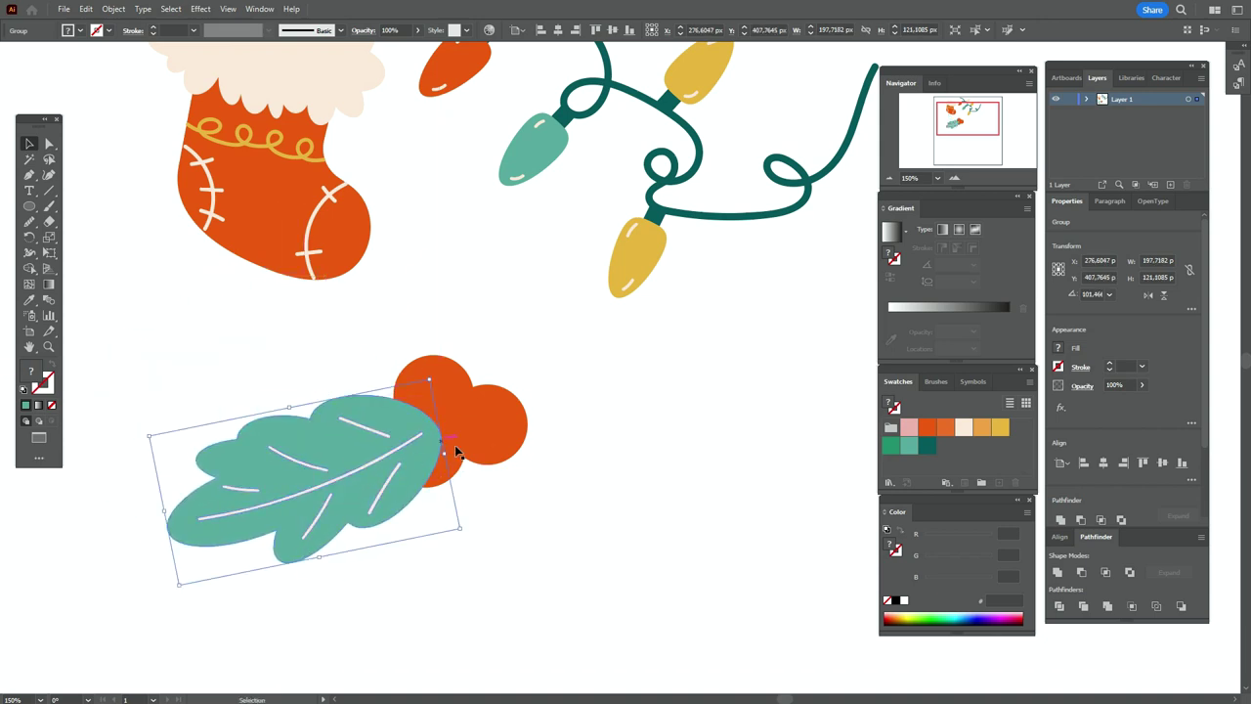
click(455, 448)
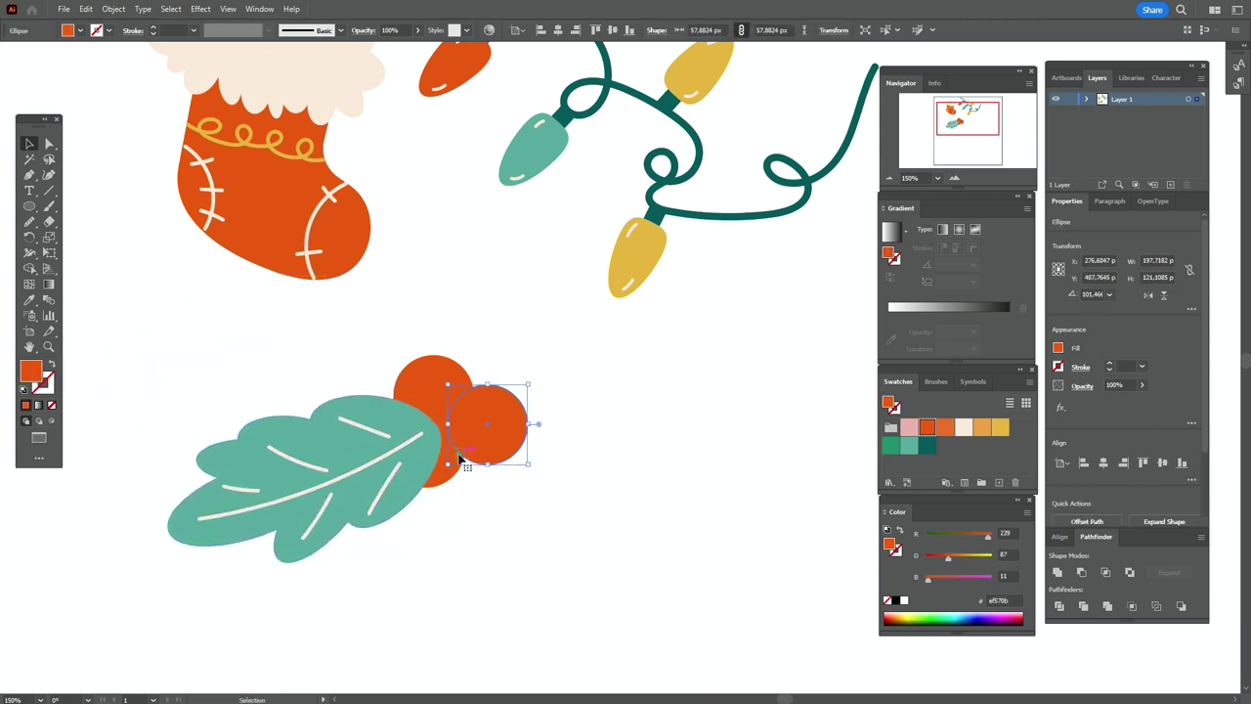
shift+click(434, 372)
right_click(494, 447)
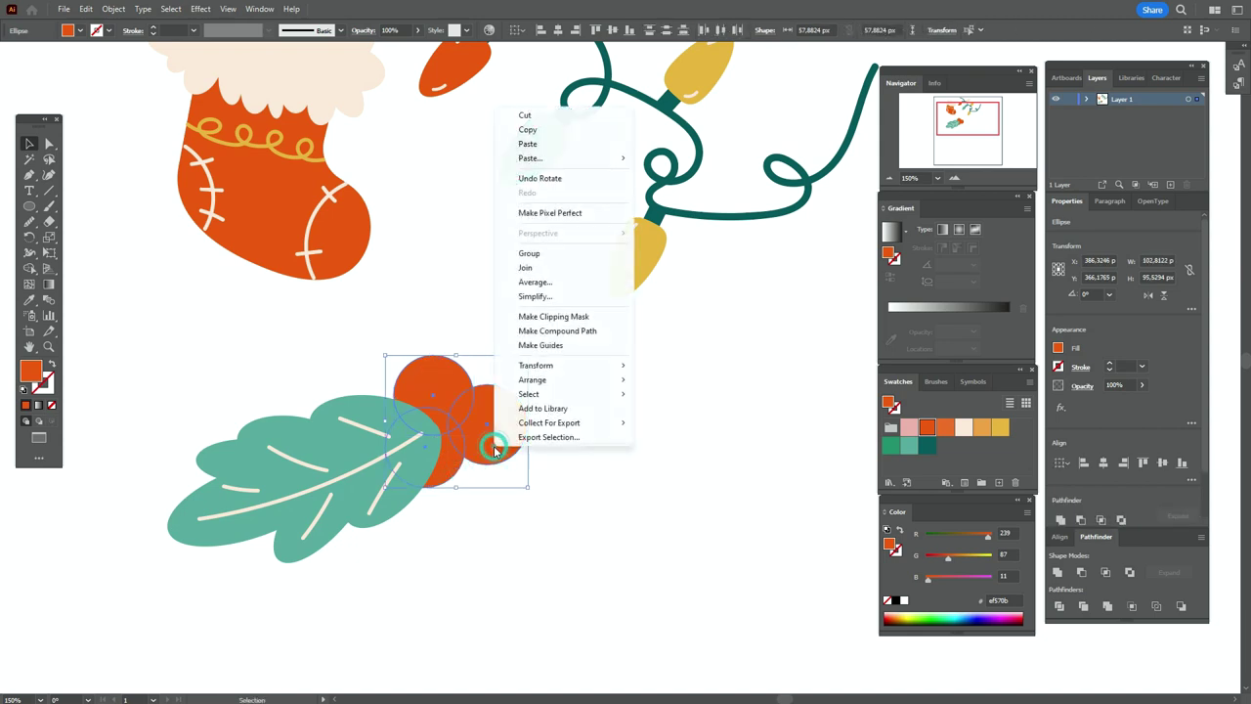
click(670, 379)
drag(488, 426, 454, 448)
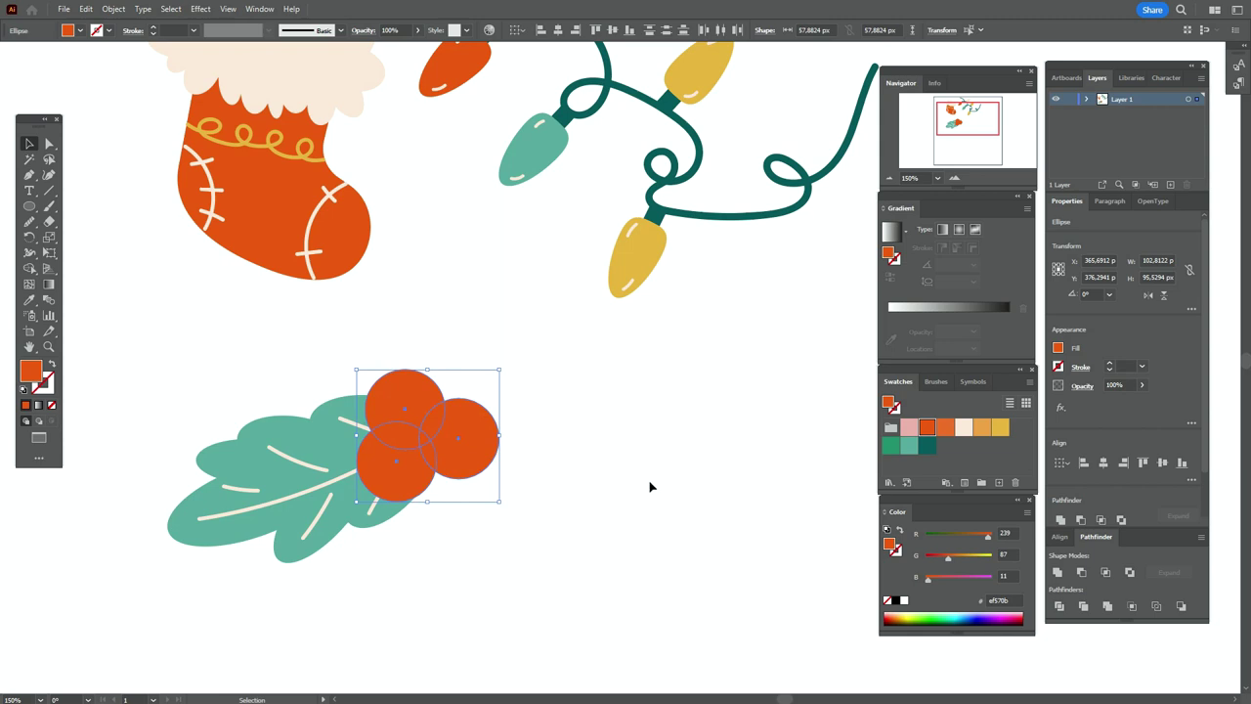
Step: Duplicate the leaf to the other side of the berries and rotate the copy to point diagonally up and to the right
drag(281, 514, 558, 500)
drag(742, 436, 387, 502)
drag(634, 466, 617, 411)
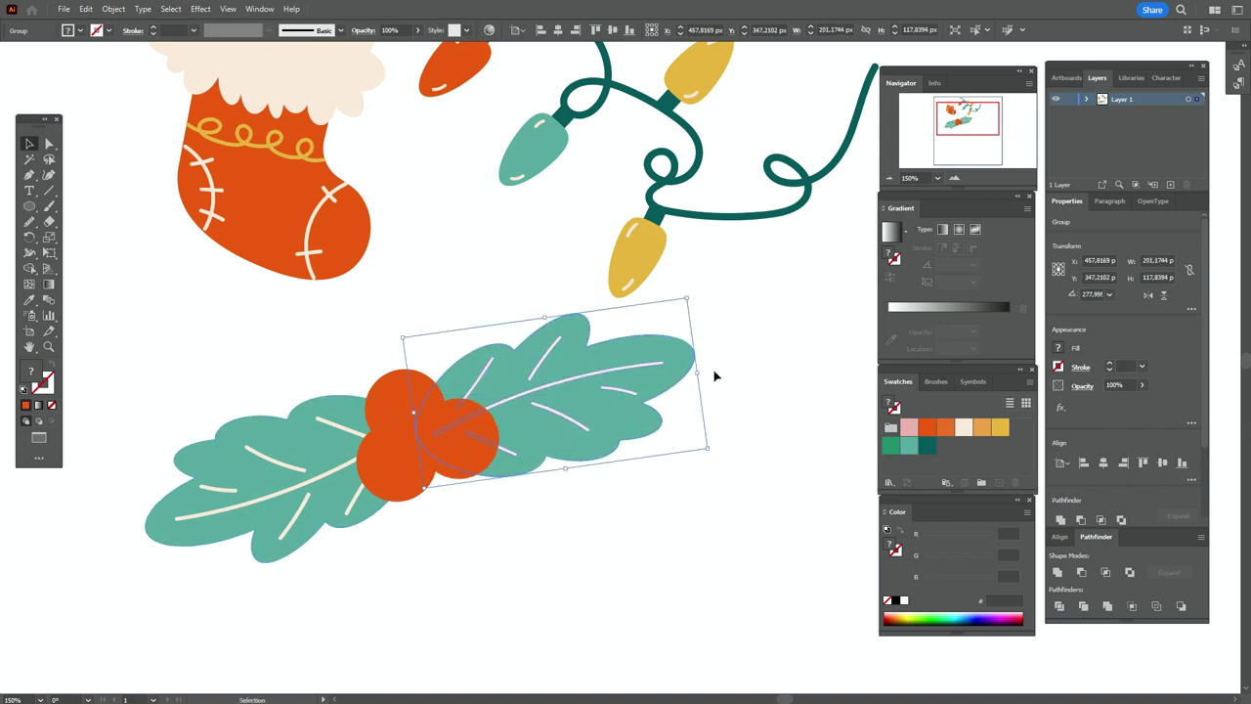
drag(705, 371, 664, 355)
drag(617, 401, 588, 369)
Step: Rotate the left leaf to nearly horizontal, tuck it under the berries, and move the whole sprig down
click(433, 463)
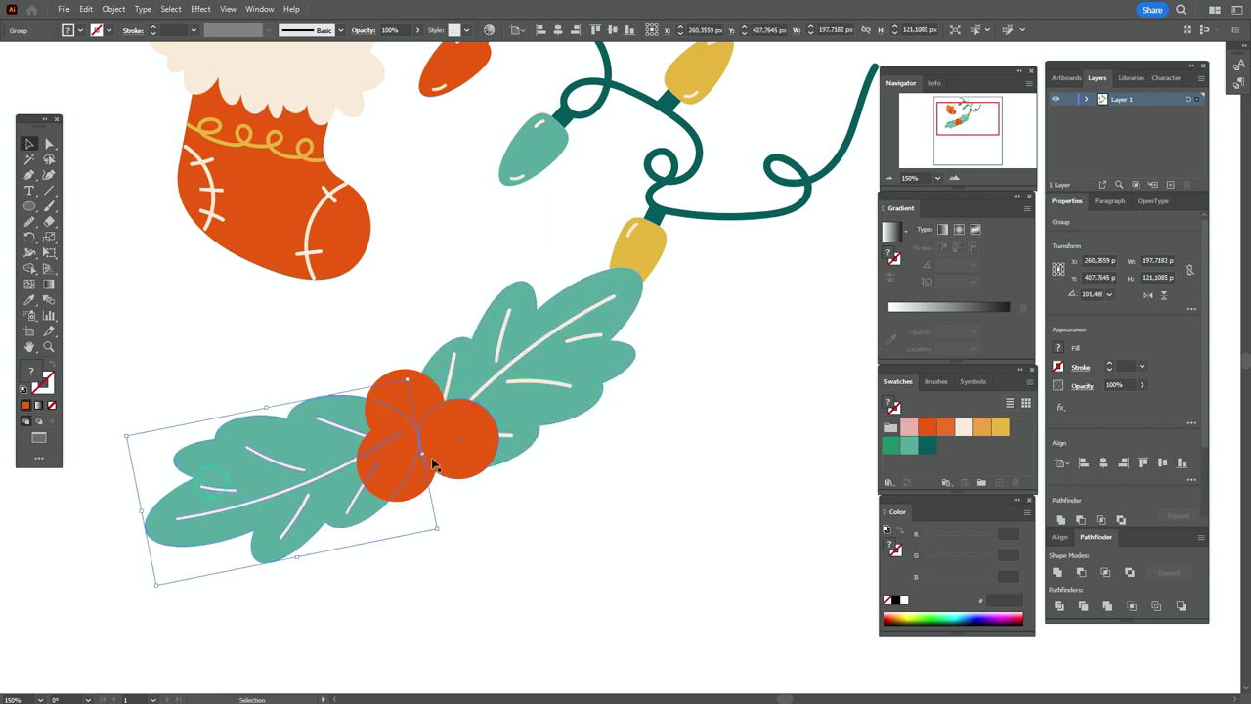
drag(437, 533, 302, 475)
drag(513, 476, 391, 396)
drag(503, 395, 510, 482)
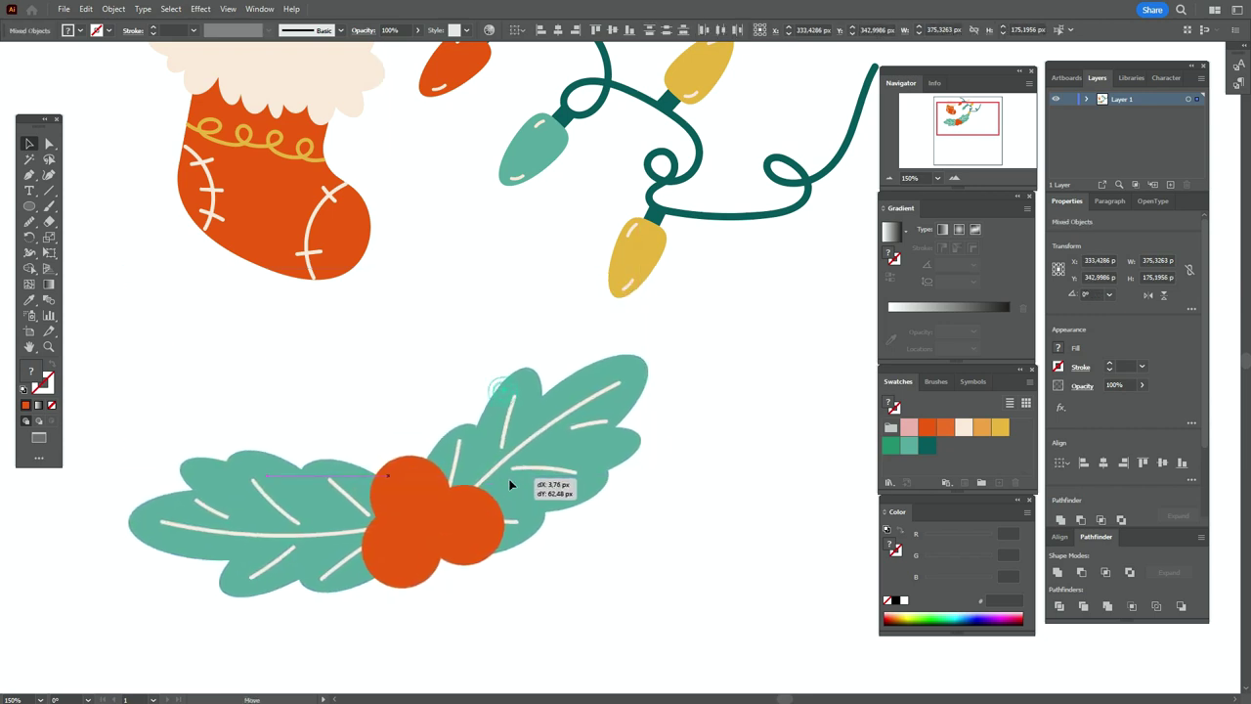
Step: Adjust the right leaf's tilt slightly and shift it up and to the right behind the berries
click(689, 480)
click(612, 462)
drag(662, 377, 659, 375)
drag(542, 466, 552, 453)
click(633, 546)
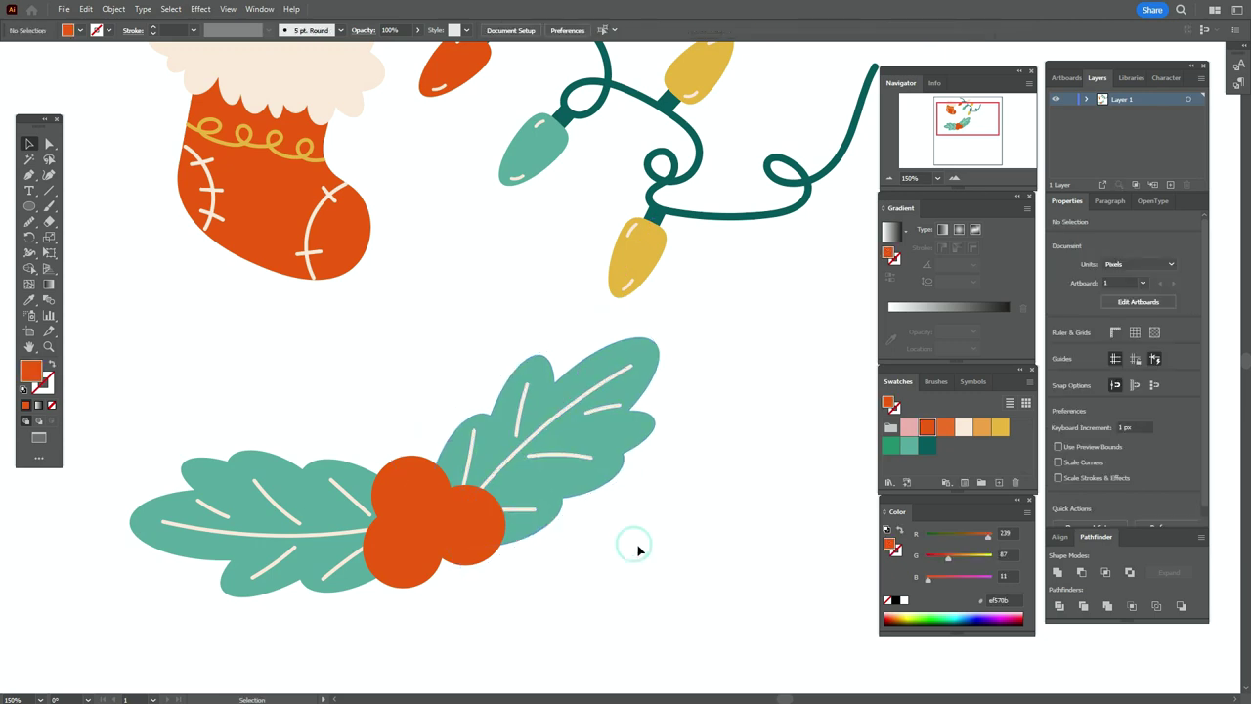
Step: Paint three short dark teal strokes side by side on the upper berry with the 5 pt Round brush
click(48, 346)
click(464, 471)
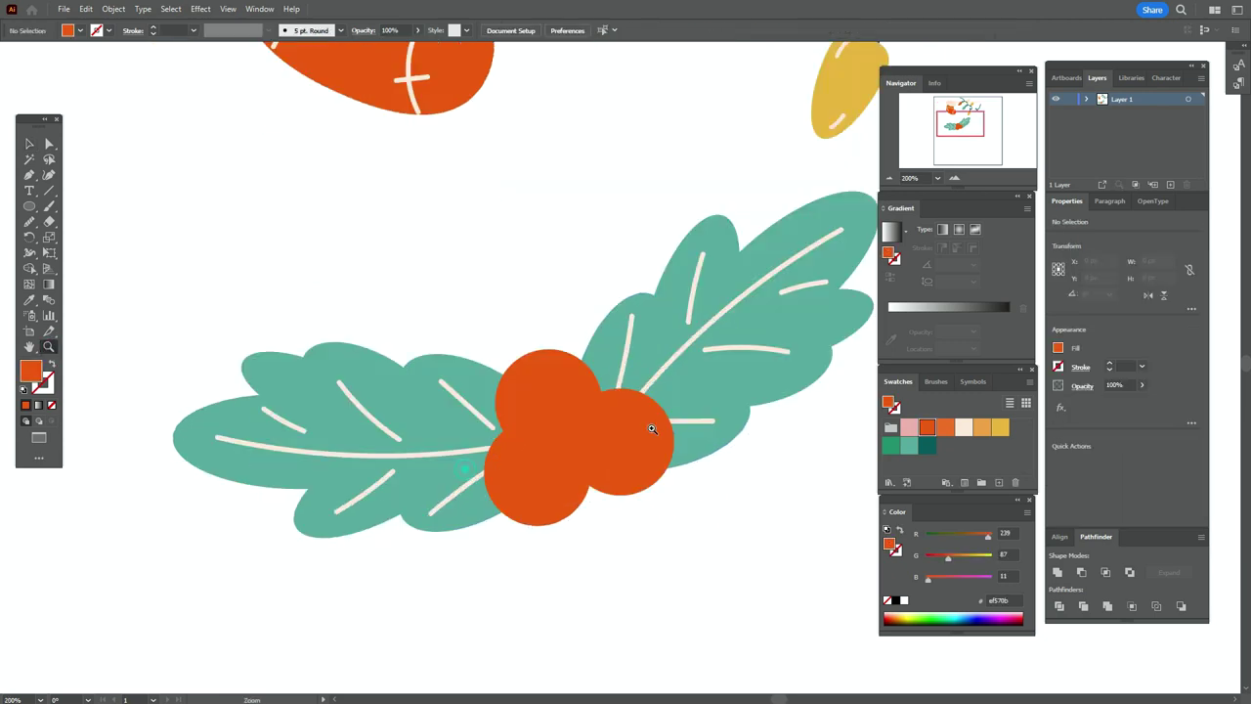
click(713, 390)
click(558, 365)
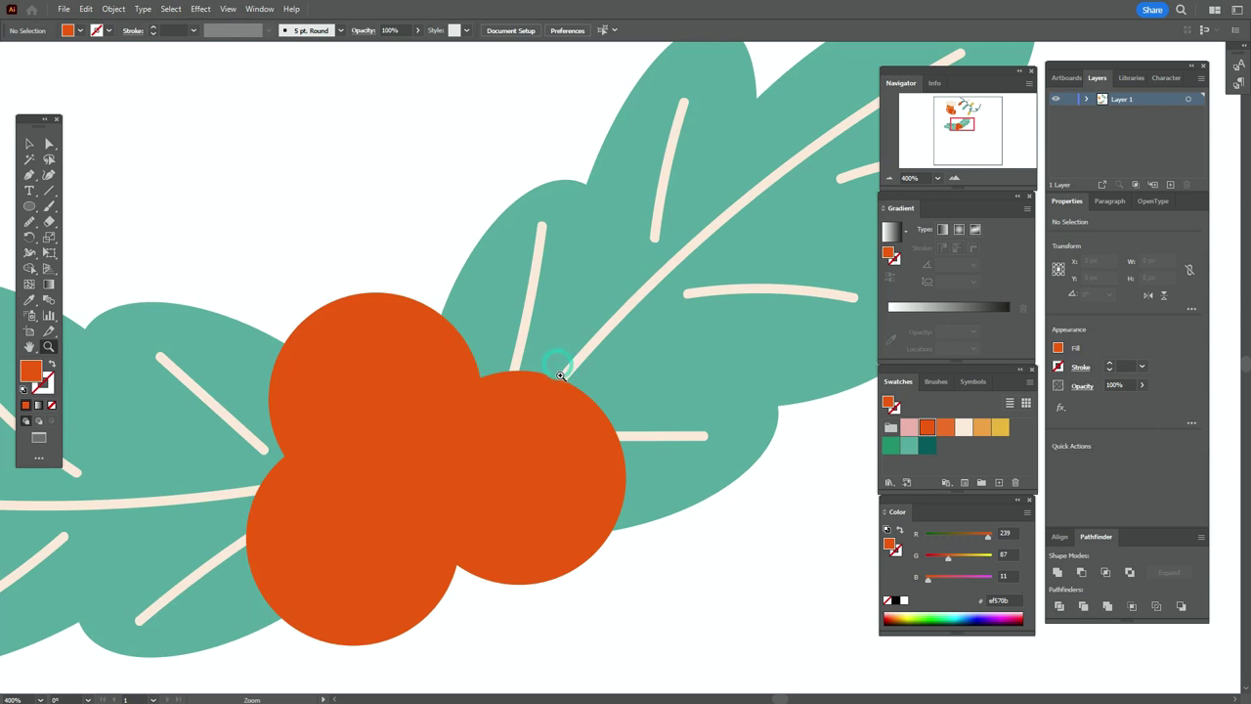
click(929, 446)
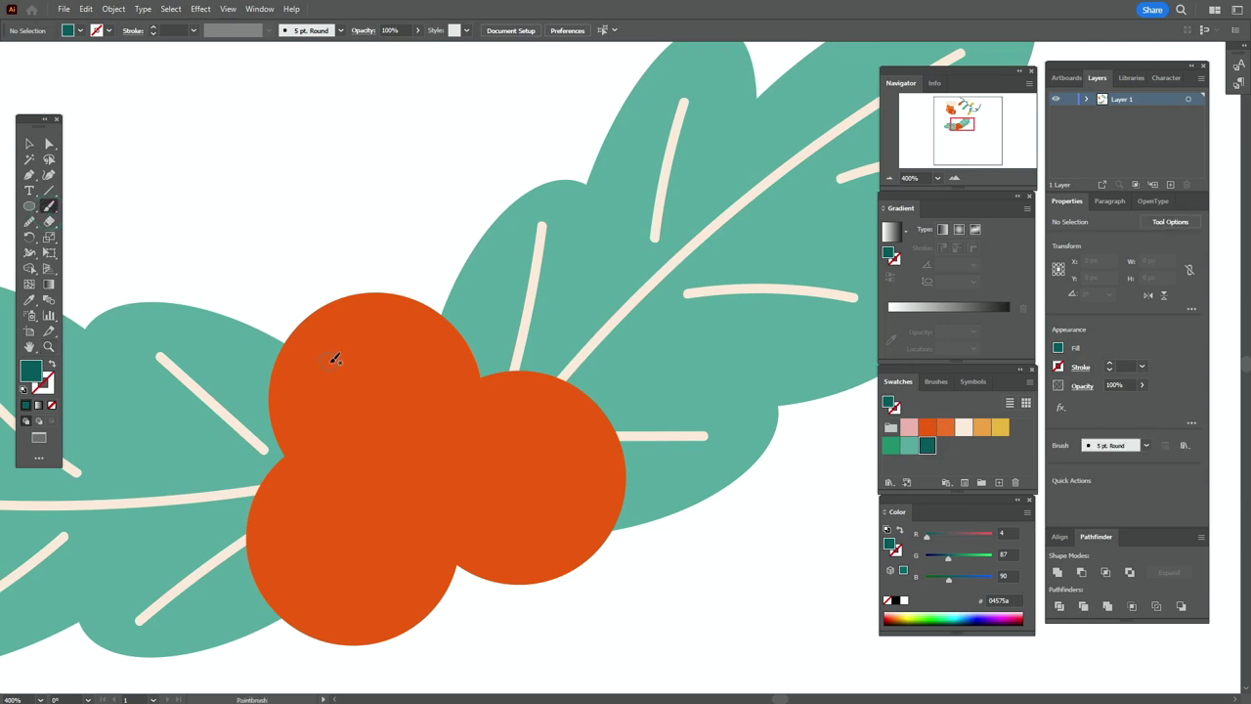
mouse_move(320, 371)
mouse_down()
mouse_move(342, 345)
mouse_move(368, 342)
mouse_move(318, 335)
mouse_move(321, 370)
mouse_up()
mouse_move(332, 307)
mouse_down()
mouse_move(329, 344)
mouse_move(348, 356)
mouse_up()
Step: Rearrange the three dark teal strokes on the upper berry into a slanted row and add a curved stroke along their base
click(29, 144)
click(321, 341)
click(332, 318)
drag(347, 320, 362, 348)
key(ctrl+z)
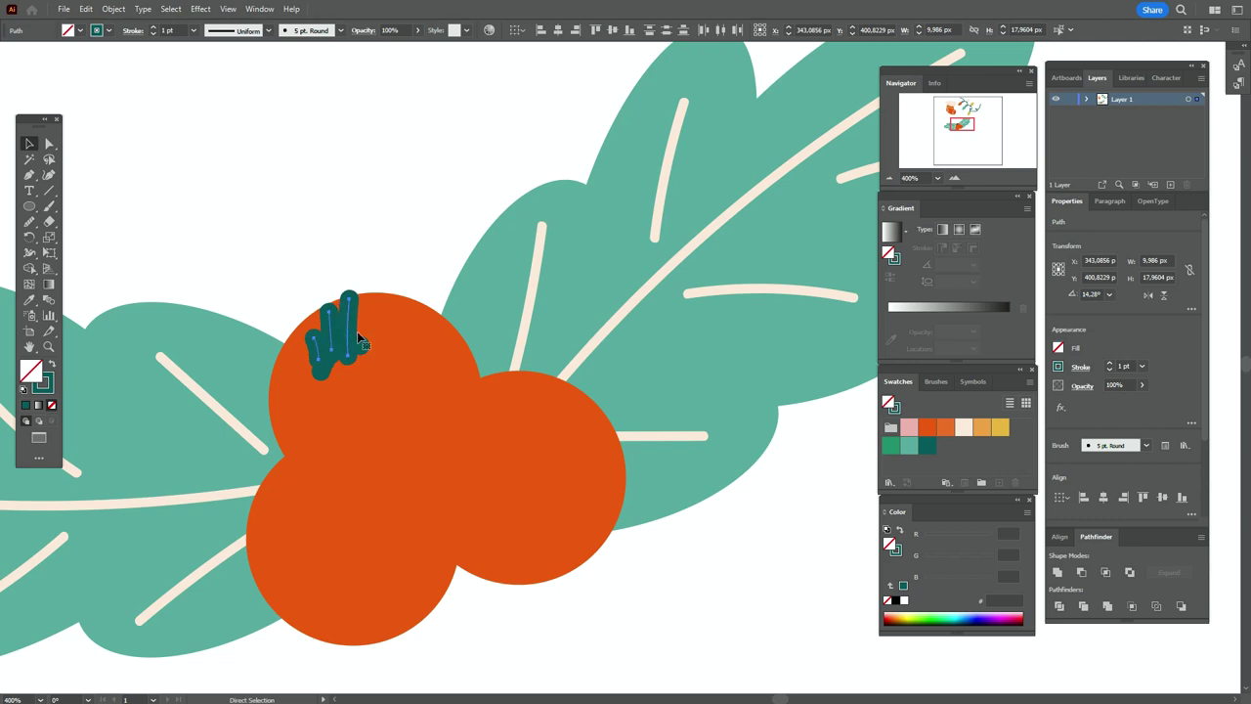
drag(339, 337, 321, 372)
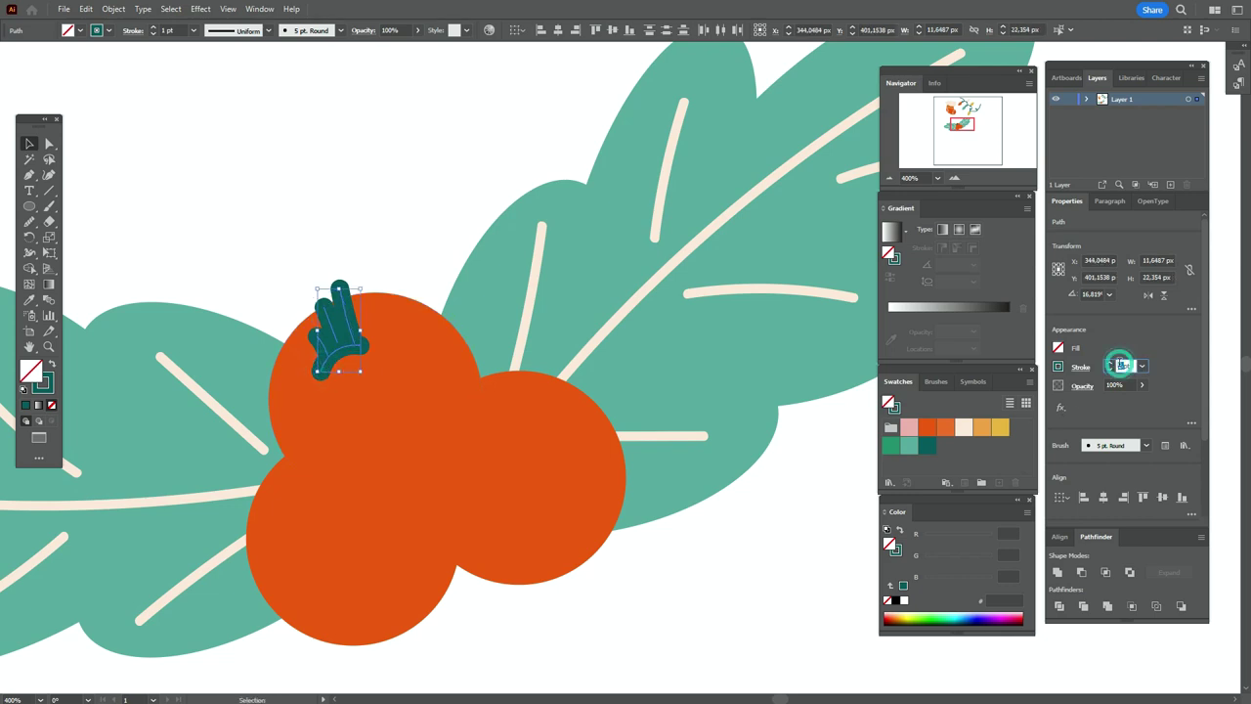
Step: Thin the berry's stem strokes to 0.5 pt and pull the tip of the longest stroke inside the berry's edge
key(Return)
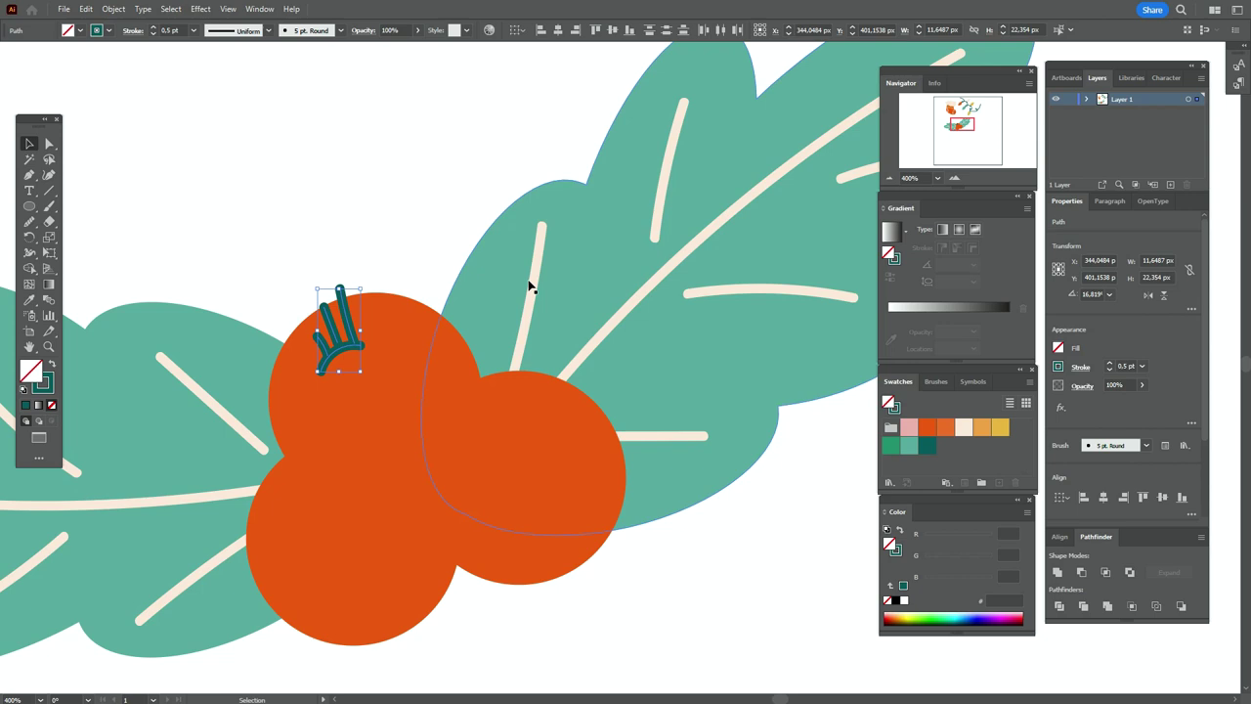
click(401, 211)
click(49, 143)
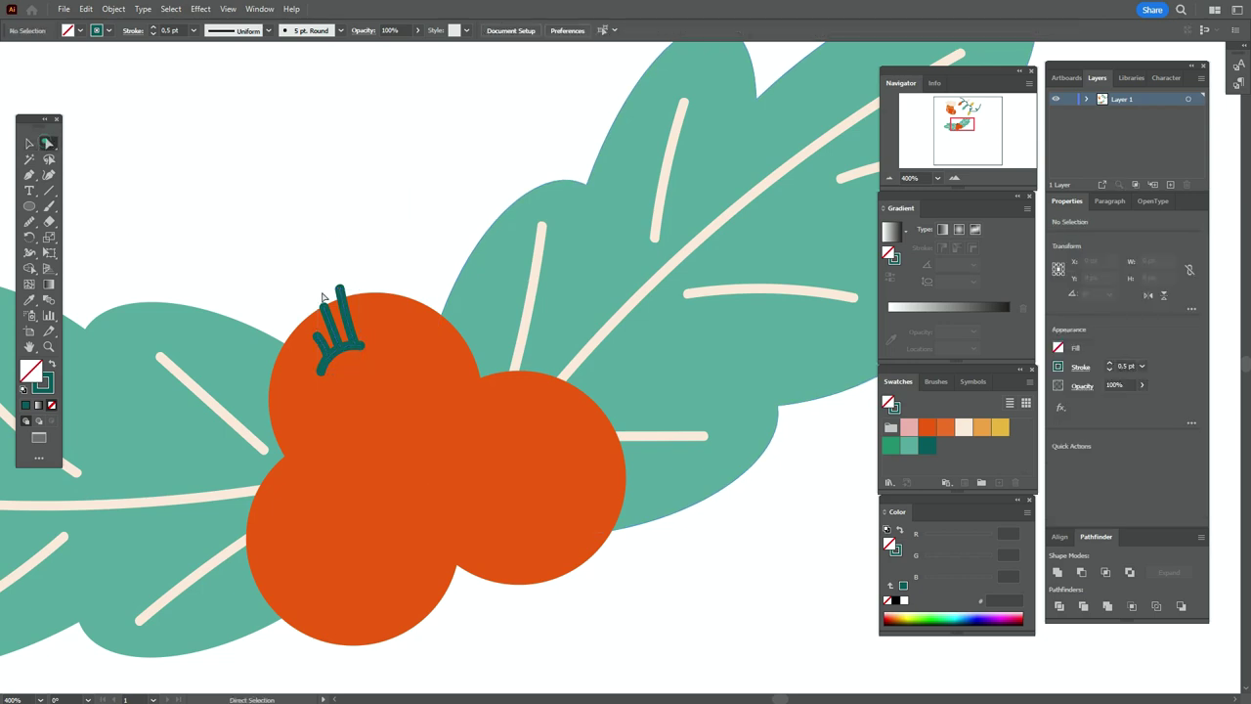
click(326, 309)
mouse_move(326, 308)
mouse_down()
mouse_move(331, 320)
mouse_move(343, 289)
mouse_move(349, 315)
mouse_up()
click(343, 302)
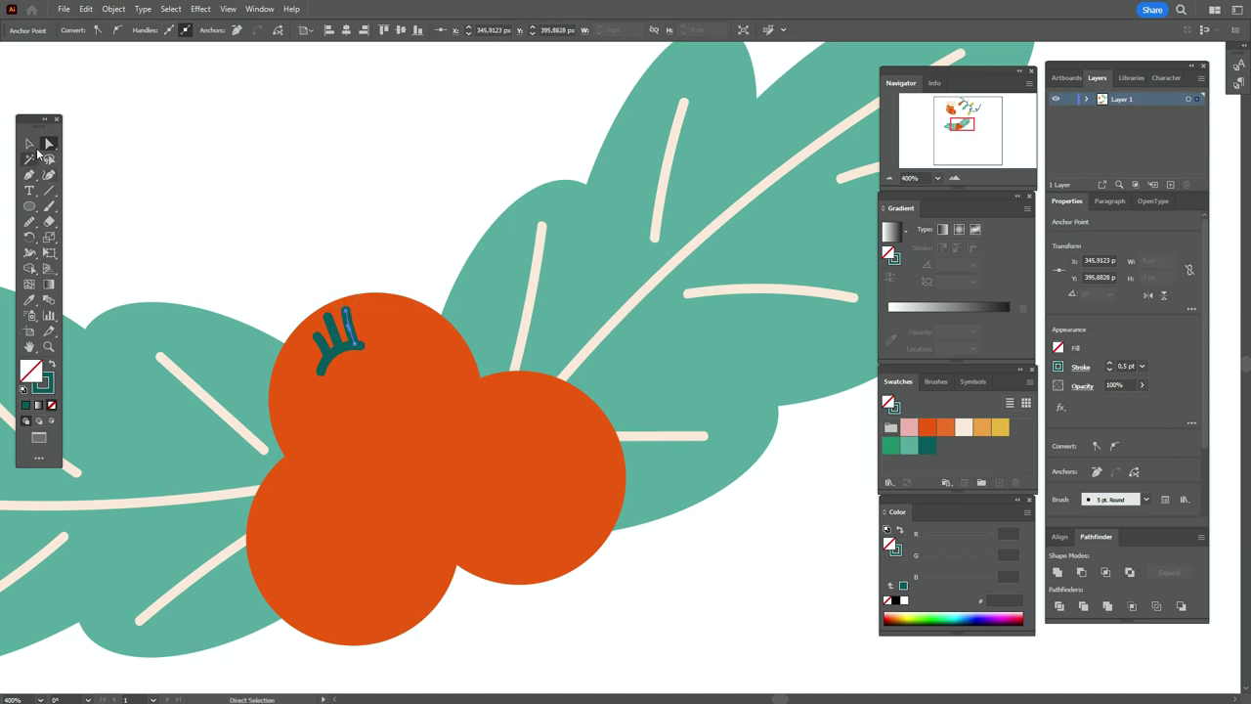
Step: Select the three short strokes above the curved base on the upper berry and scale them down together
click(47, 346)
click(489, 342)
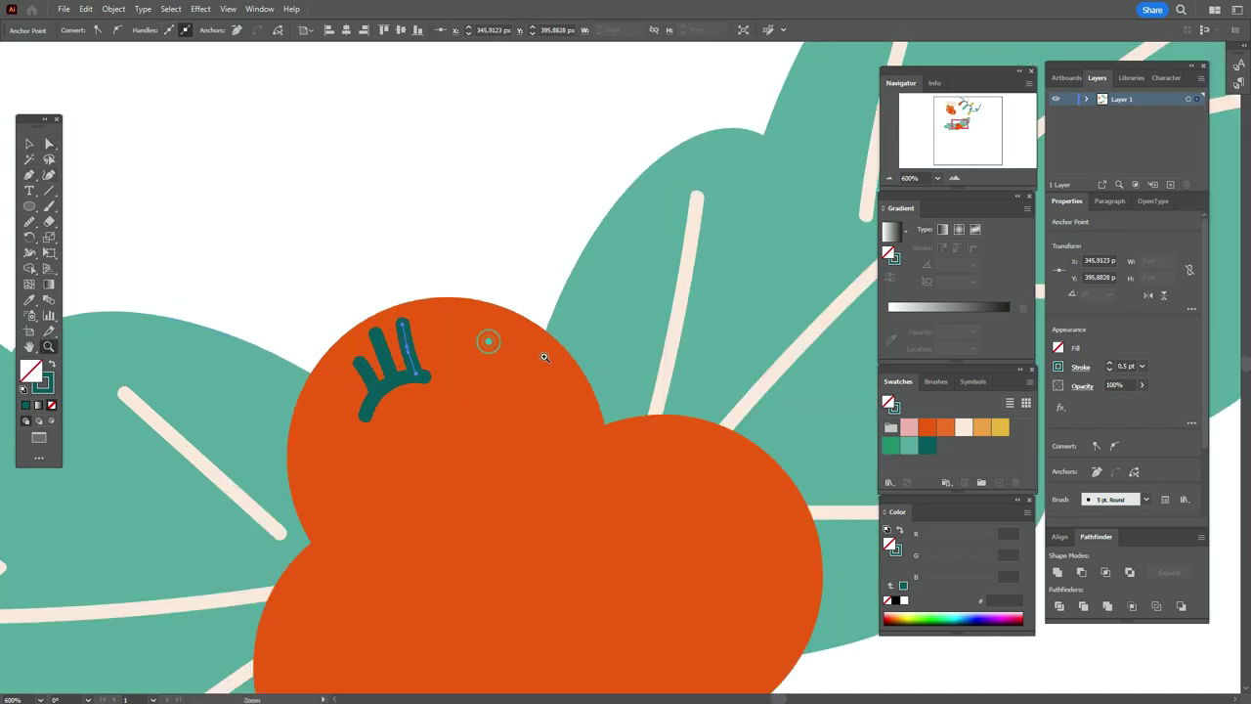
click(573, 418)
click(31, 145)
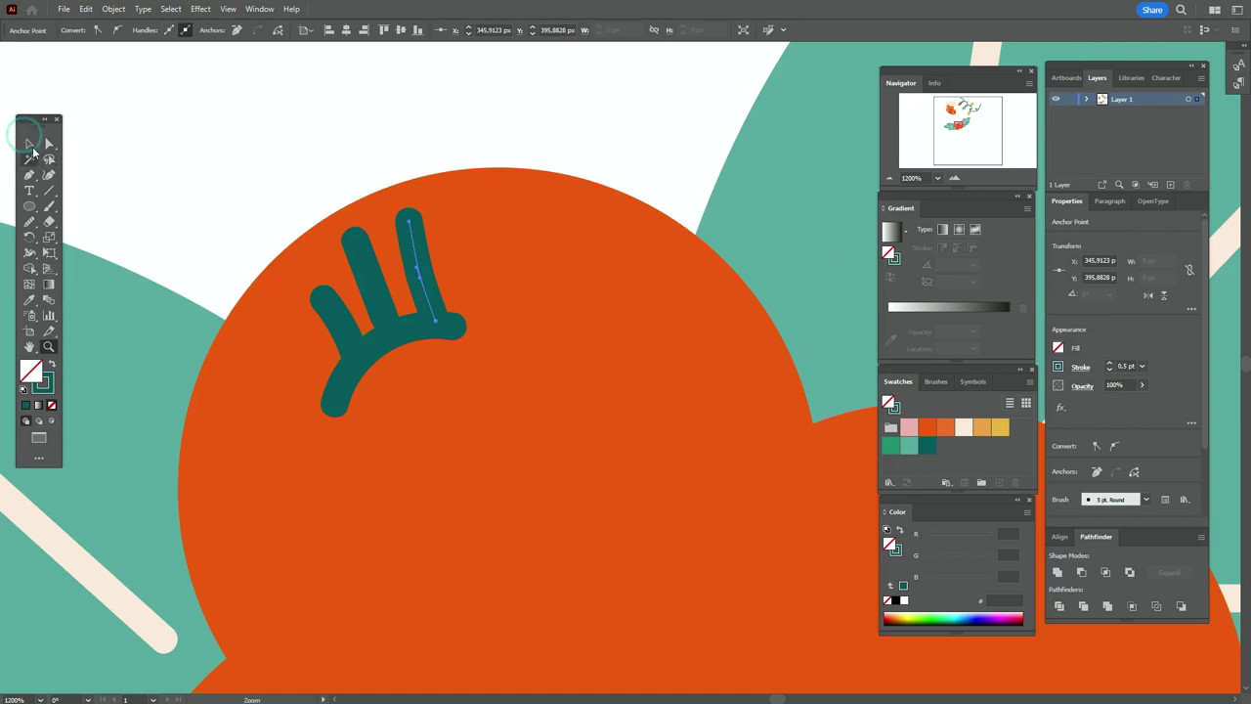
click(353, 316)
shift+click(374, 277)
shift+click(417, 260)
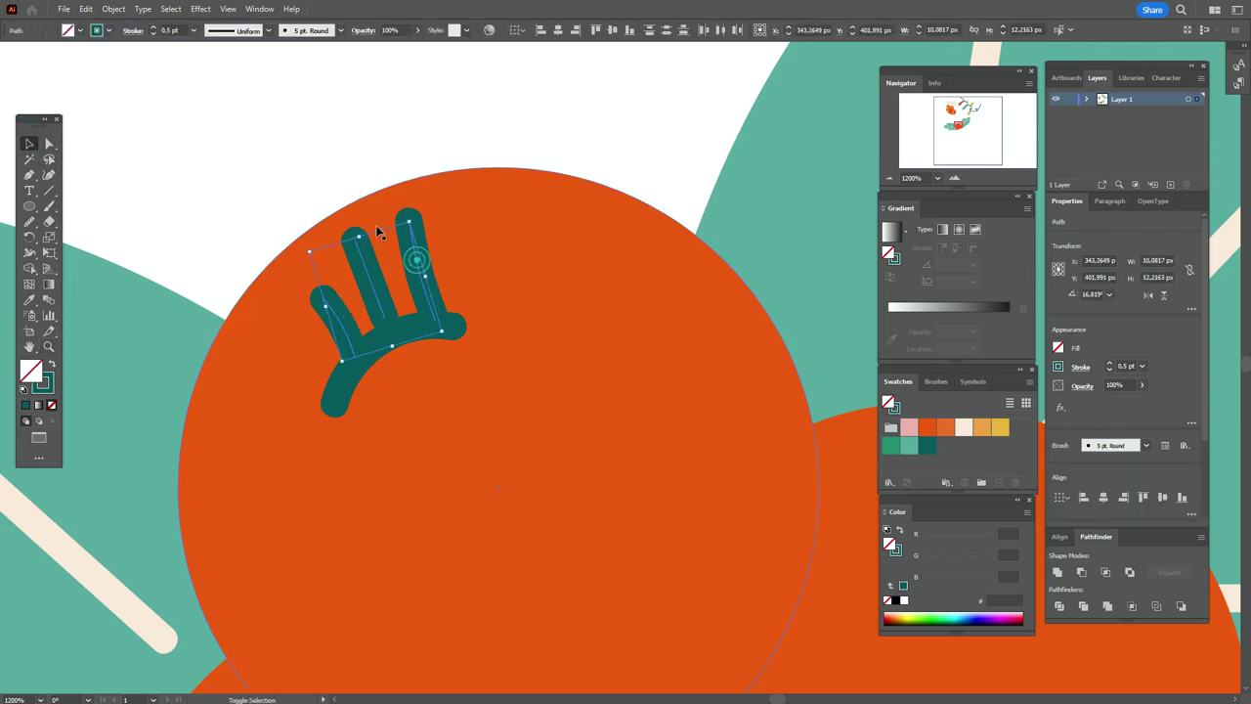
drag(359, 236, 368, 270)
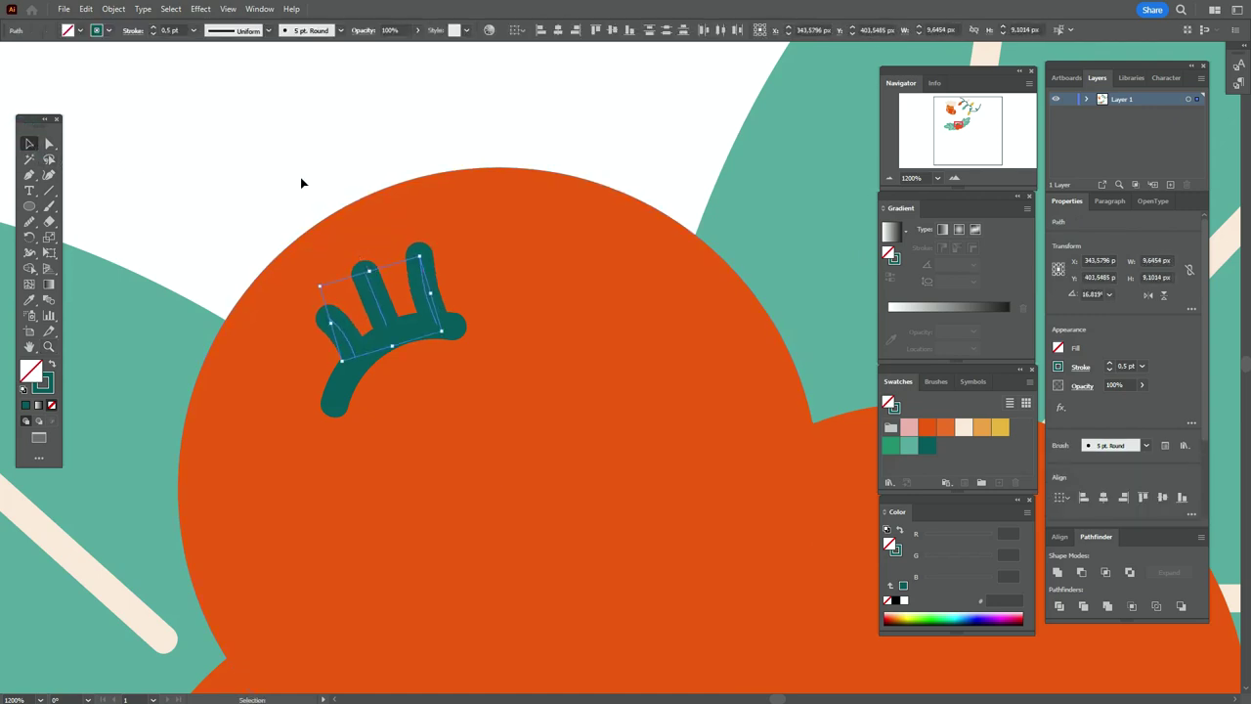
Step: Rotate and shift the short stem strokes individually so that they fan outward from the curved base
click(301, 181)
click(339, 349)
drag(349, 368, 413, 291)
drag(400, 294, 414, 297)
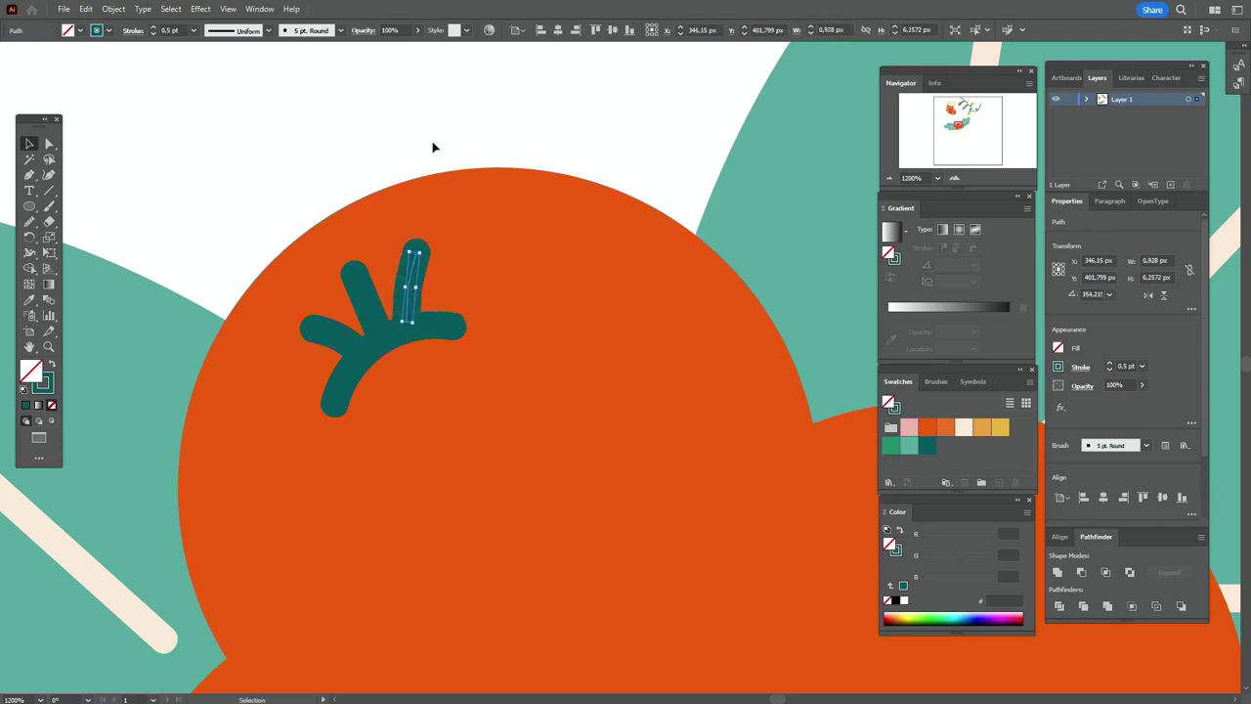
click(434, 147)
Step: Paint a curved cream highlight along the upper berry's right edge with the 5 pt Round brush at 0.5 pt, without fill
click(965, 427)
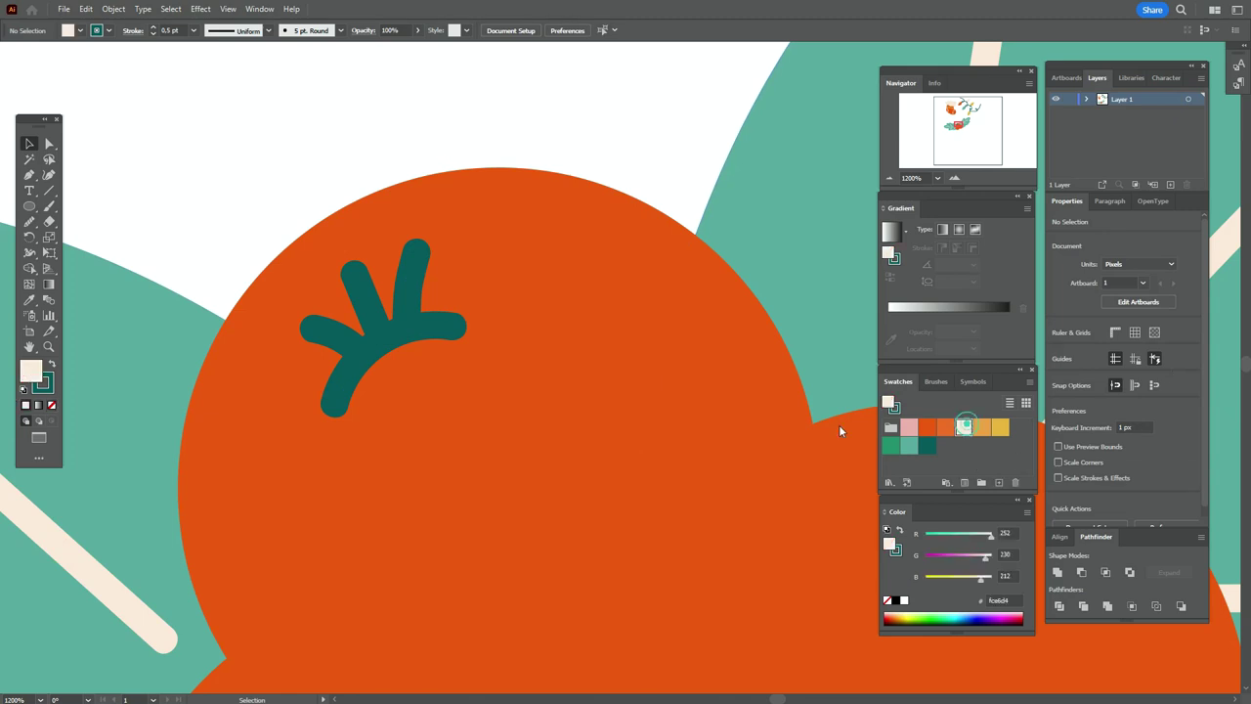
click(52, 364)
click(52, 405)
click(45, 385)
click(44, 206)
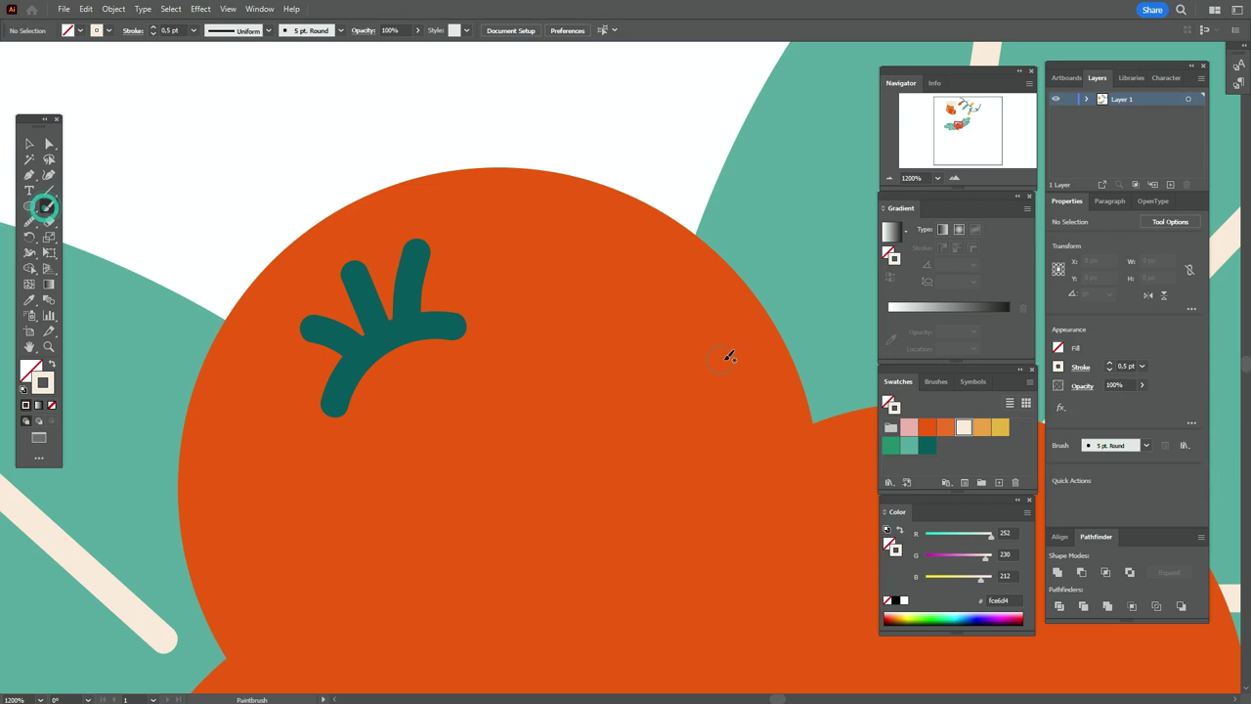
mouse_move(598, 244)
mouse_down()
mouse_move(655, 267)
mouse_move(714, 319)
mouse_move(745, 389)
mouse_up()
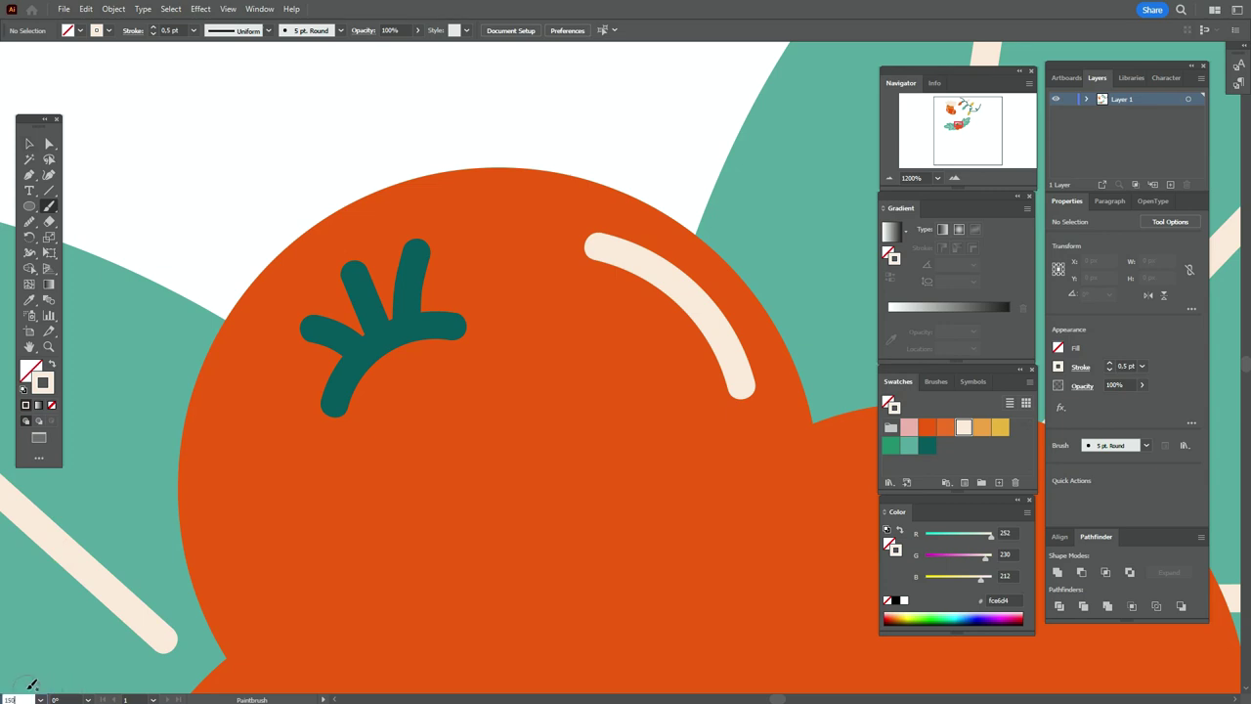
Step: Copy the upper berry's stem mark and cream highlight onto the other two berries
key(Return)
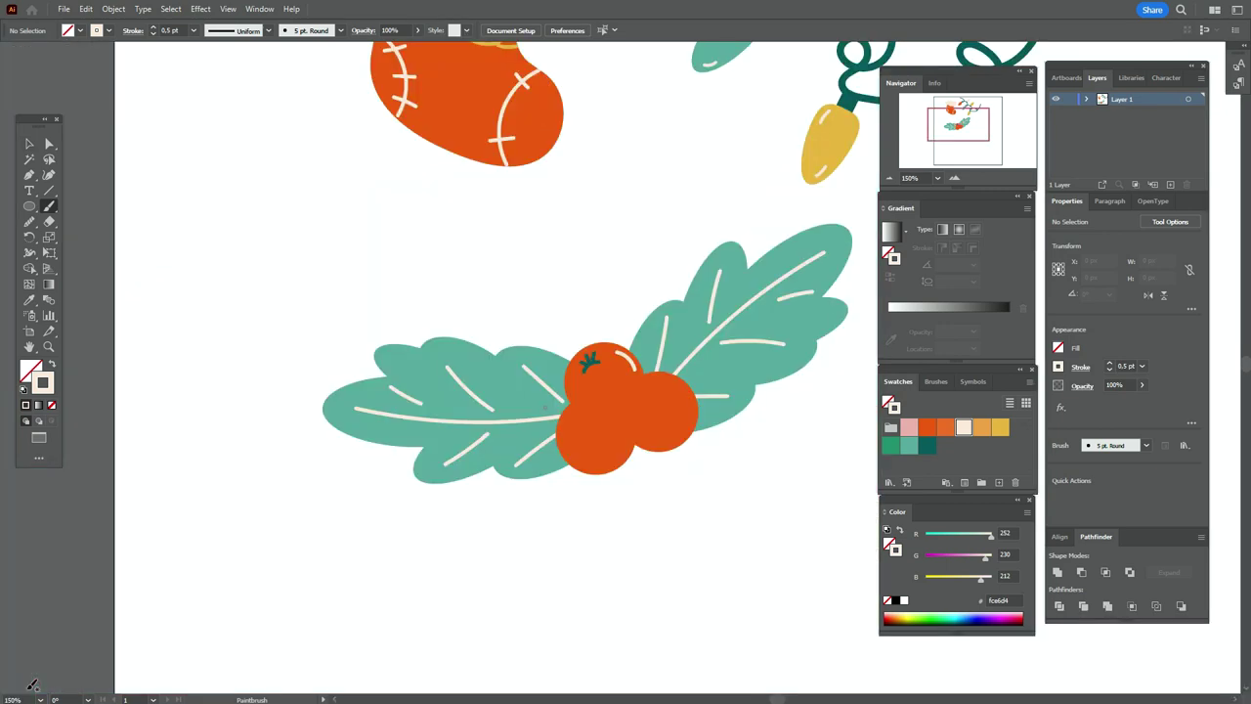
click(29, 144)
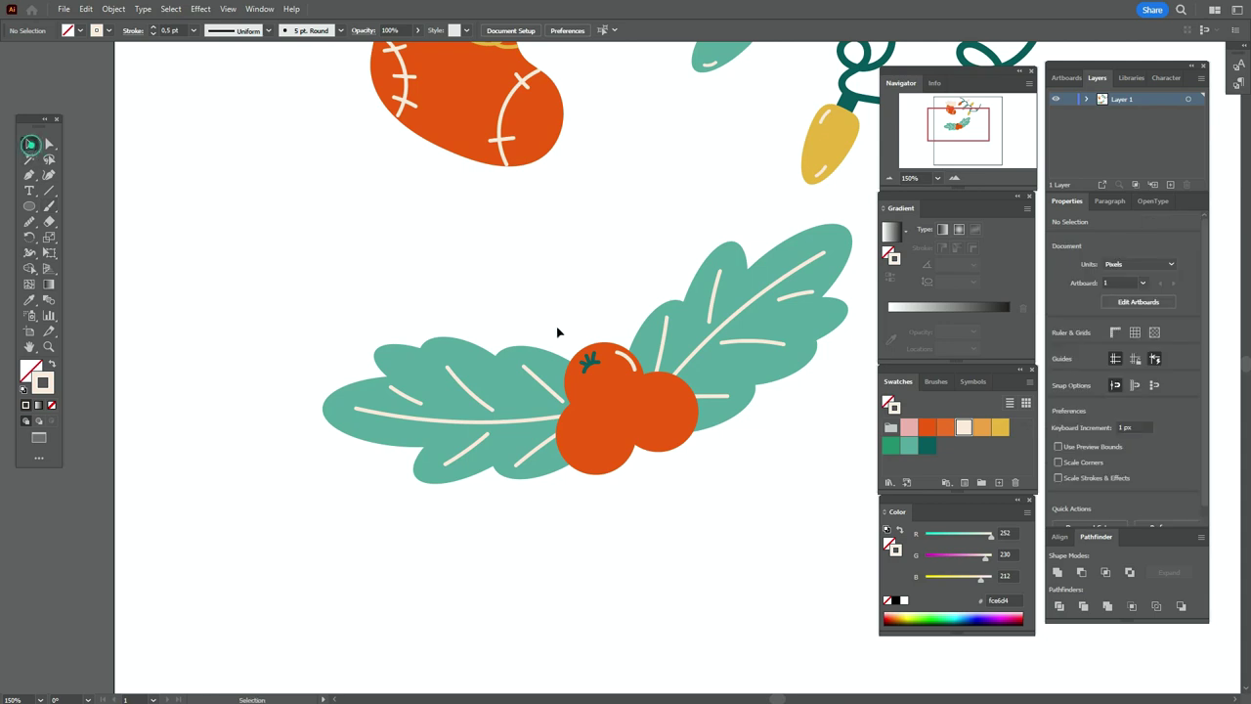
click(597, 369)
click(594, 365)
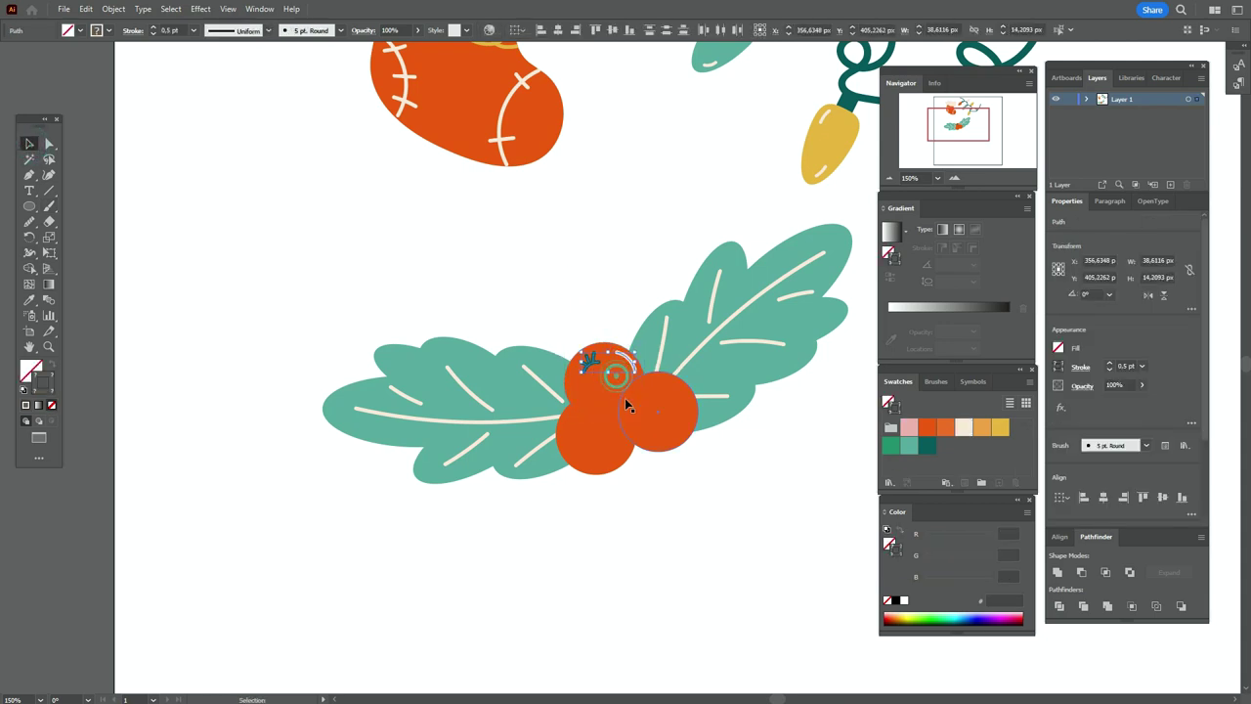
drag(594, 366, 577, 423)
click(606, 256)
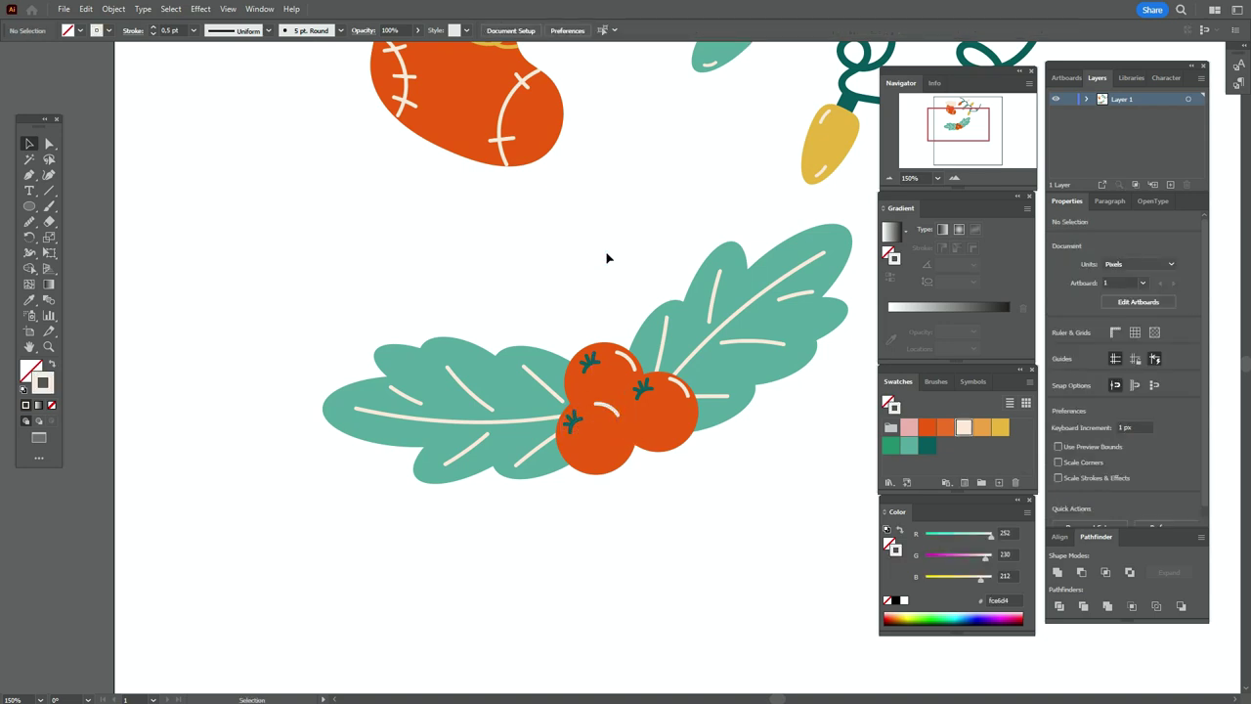
Step: Recolor the stem marks on the lower left and right berries with the cream swatch
click(579, 424)
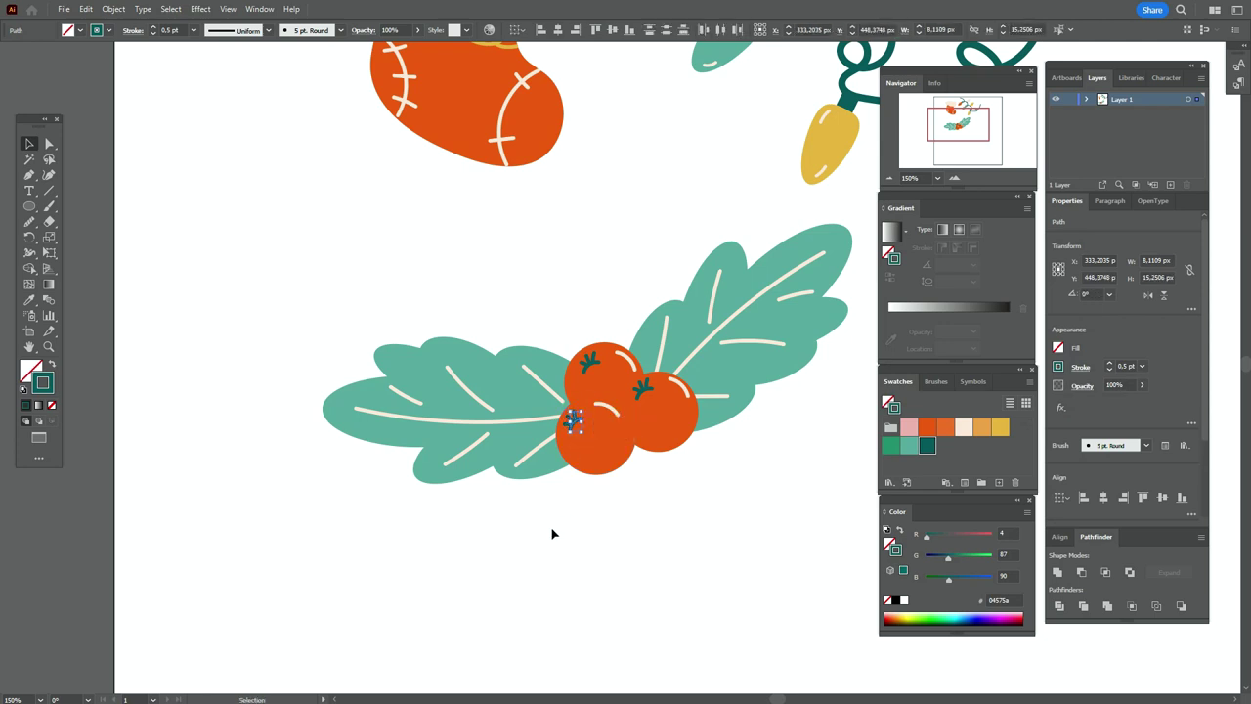
click(48, 346)
click(717, 394)
click(566, 373)
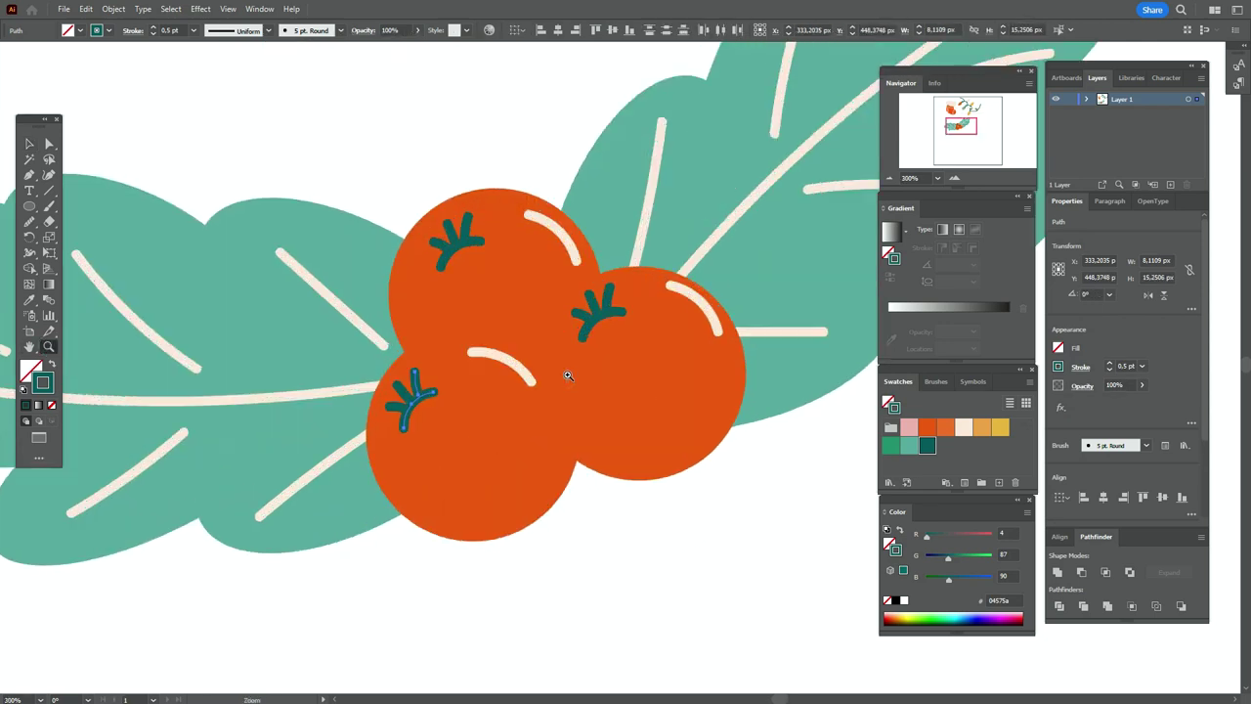
click(29, 144)
shift+click(389, 402)
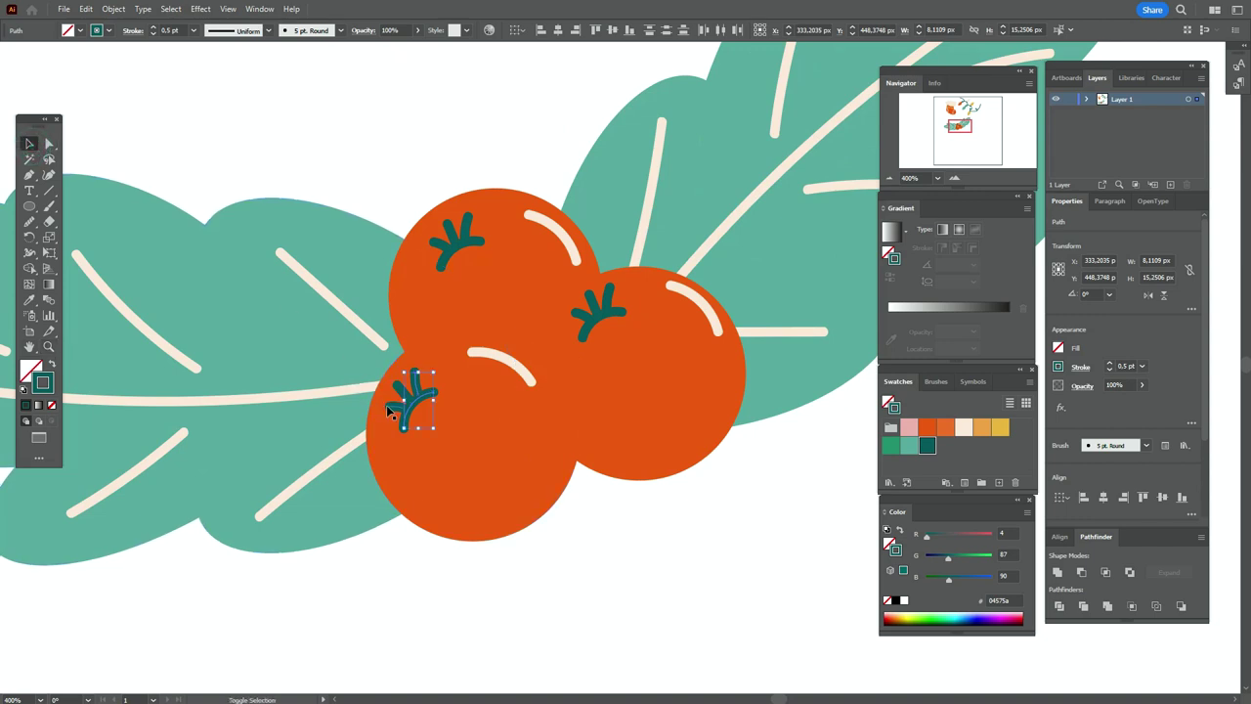
shift+click(598, 311)
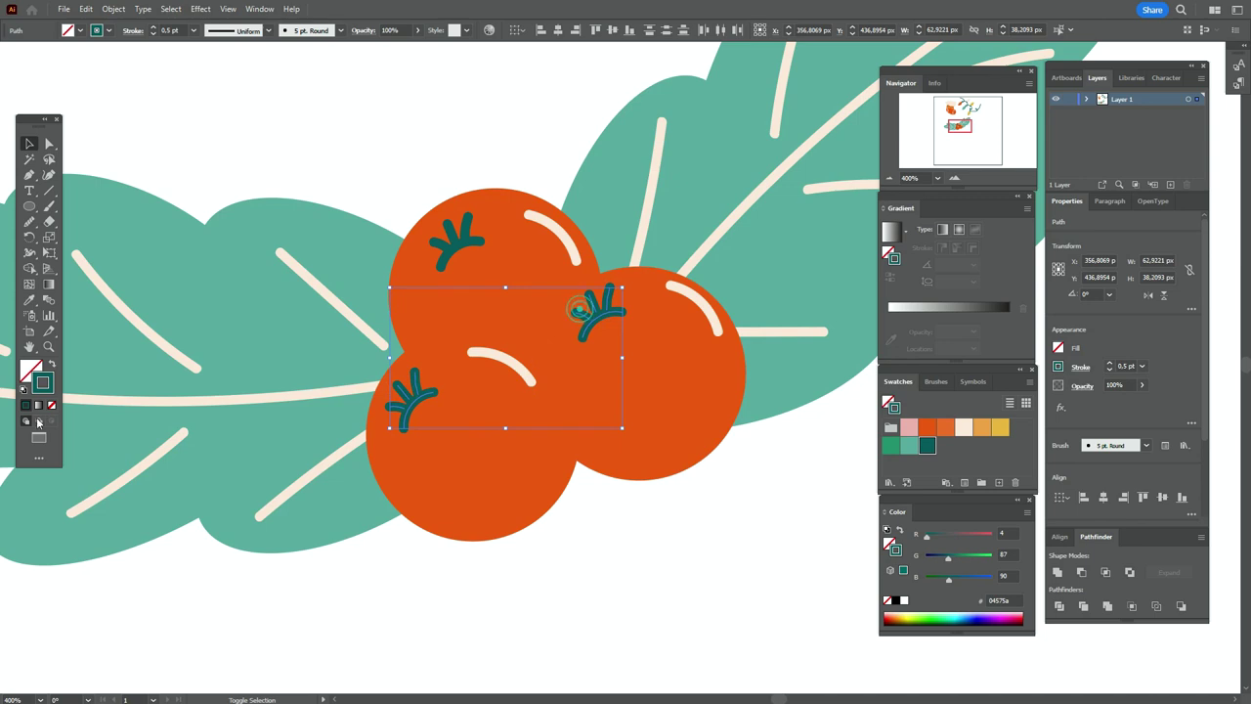
click(963, 430)
click(734, 544)
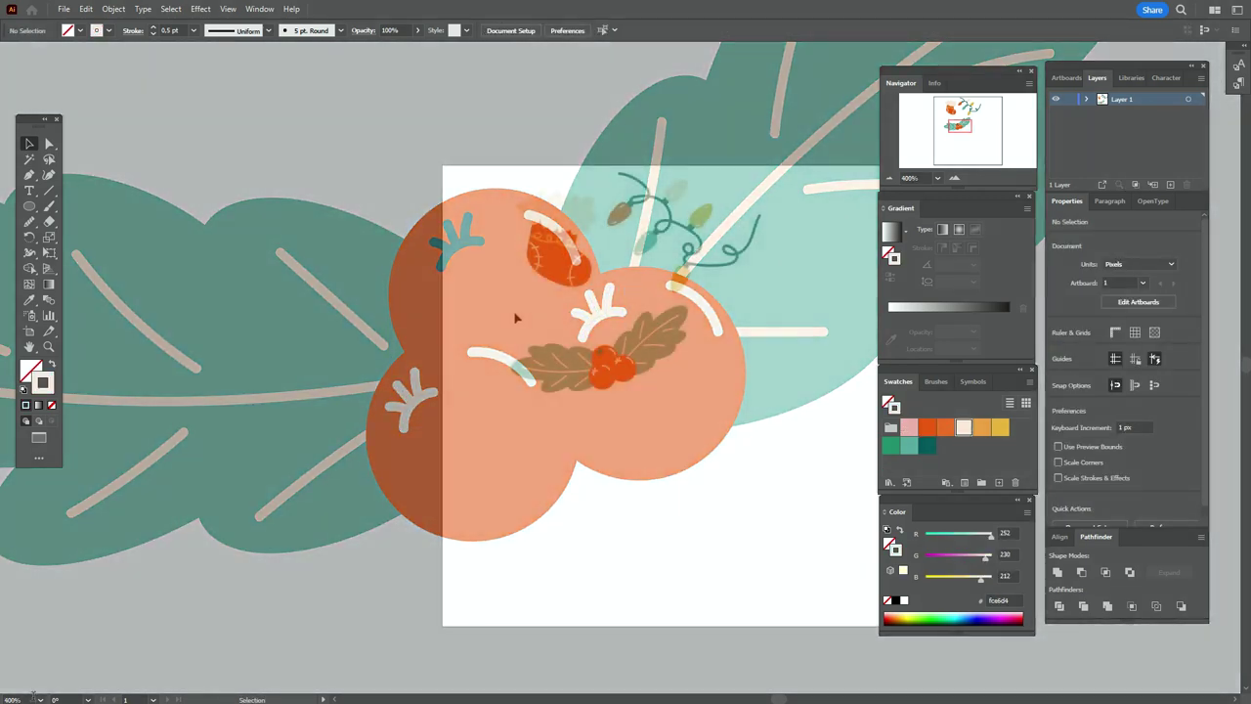
Step: Select the whole berry sprig, expand its appearance and group it
drag(500, 311, 688, 415)
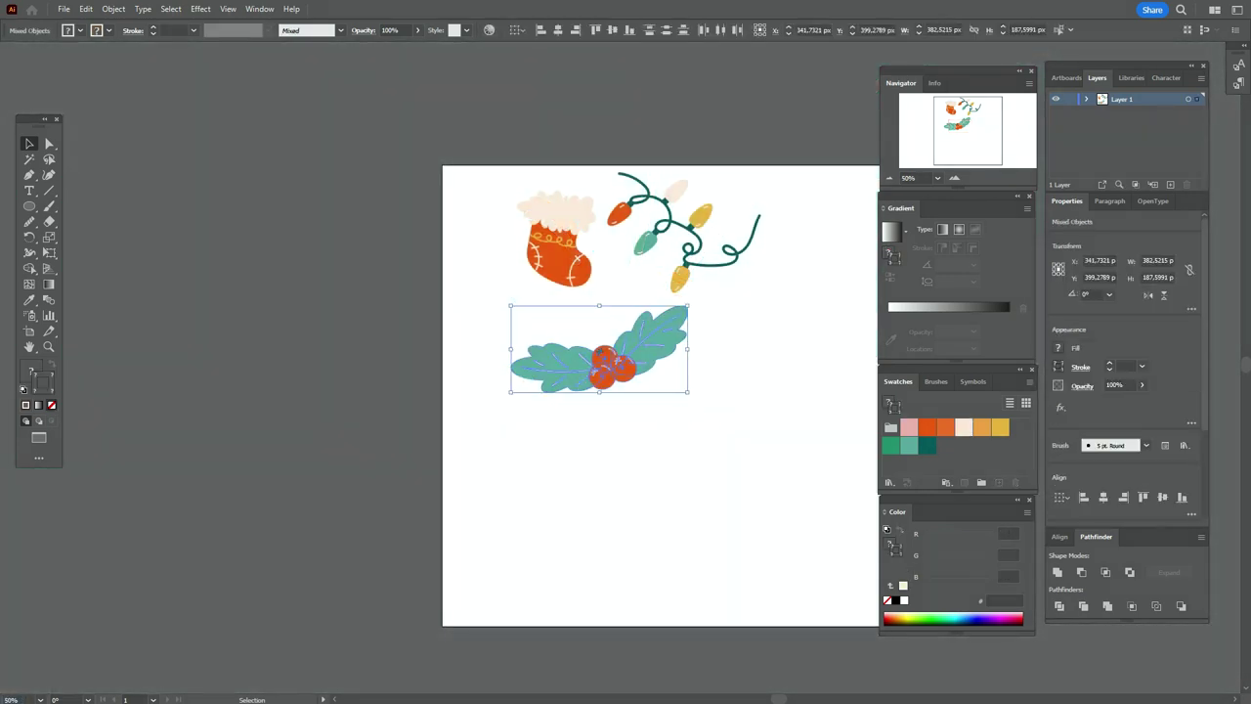
click(46, 349)
click(661, 322)
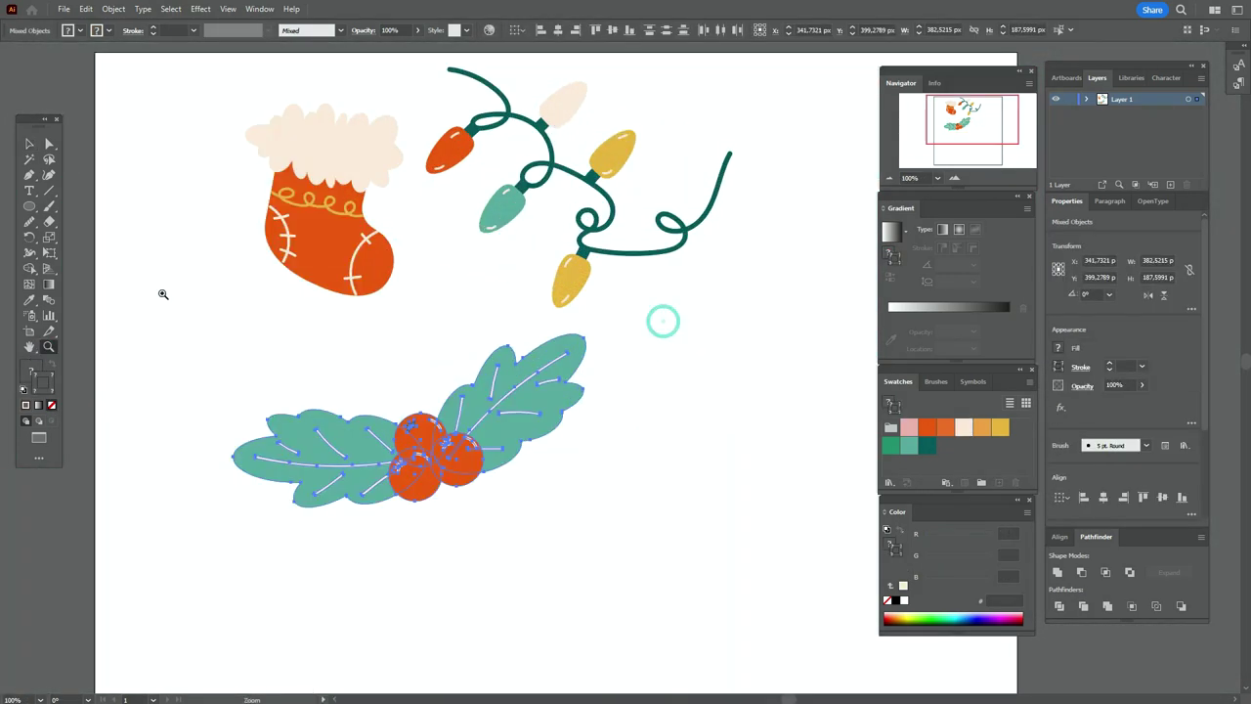
click(30, 142)
click(115, 10)
click(186, 192)
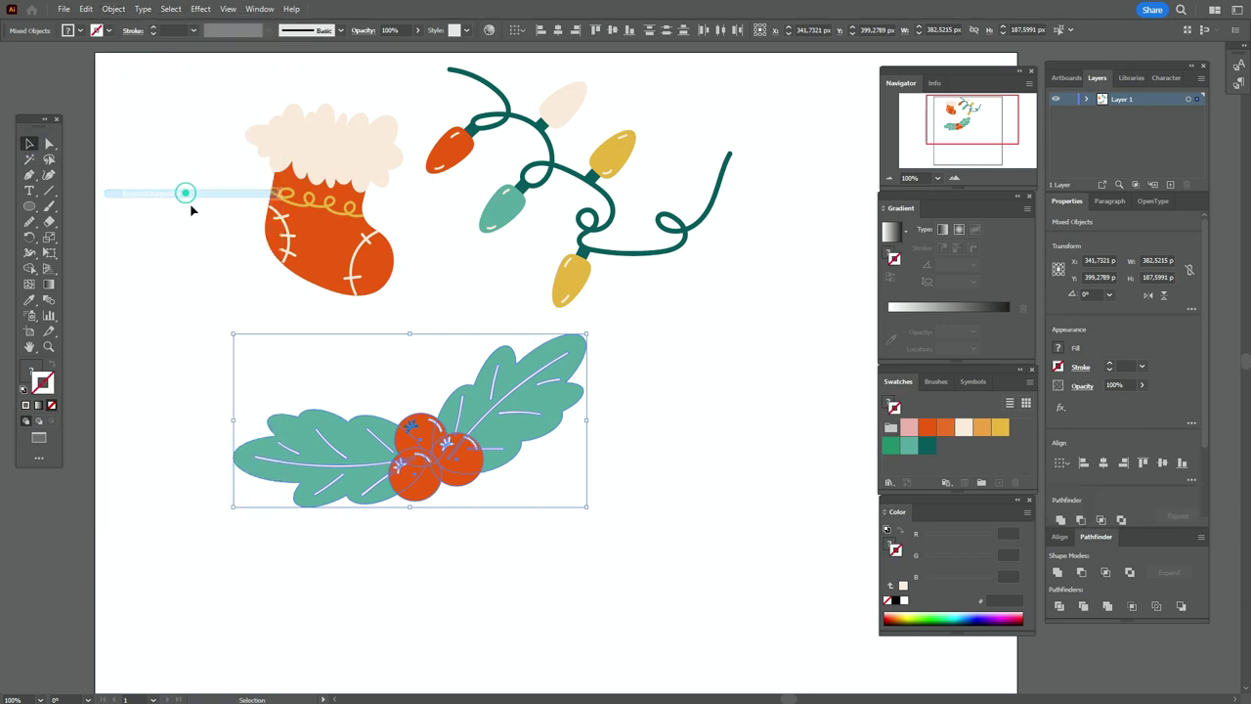
right_click(512, 440)
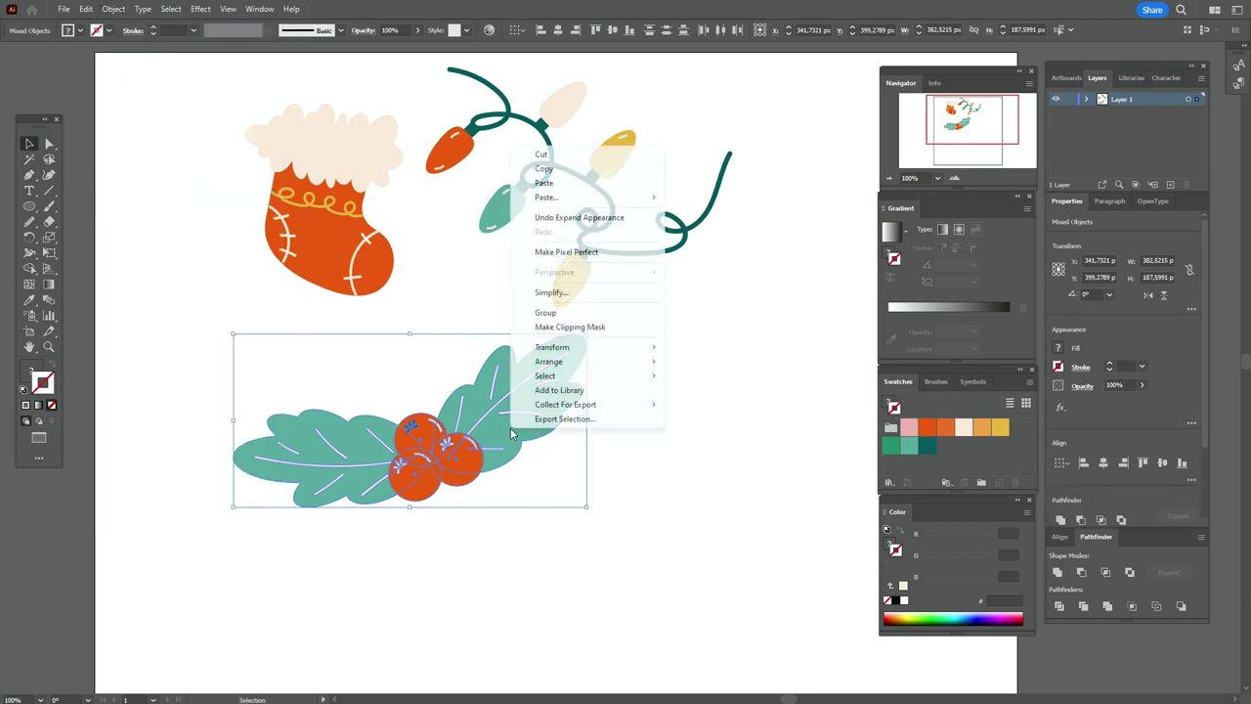
click(550, 315)
Step: Scale down and tilt the grouped sprig, and place it just below the stocking and the string of lights
drag(413, 336, 425, 377)
drag(456, 442, 432, 378)
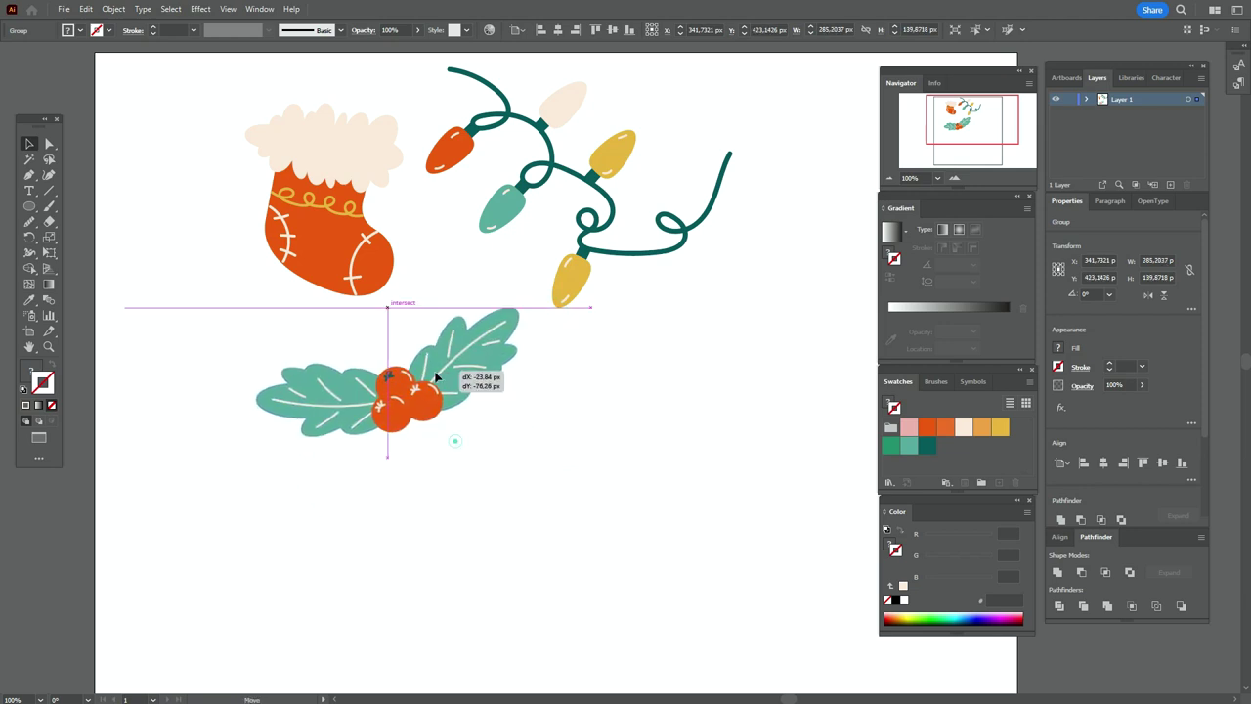
drag(526, 378, 480, 392)
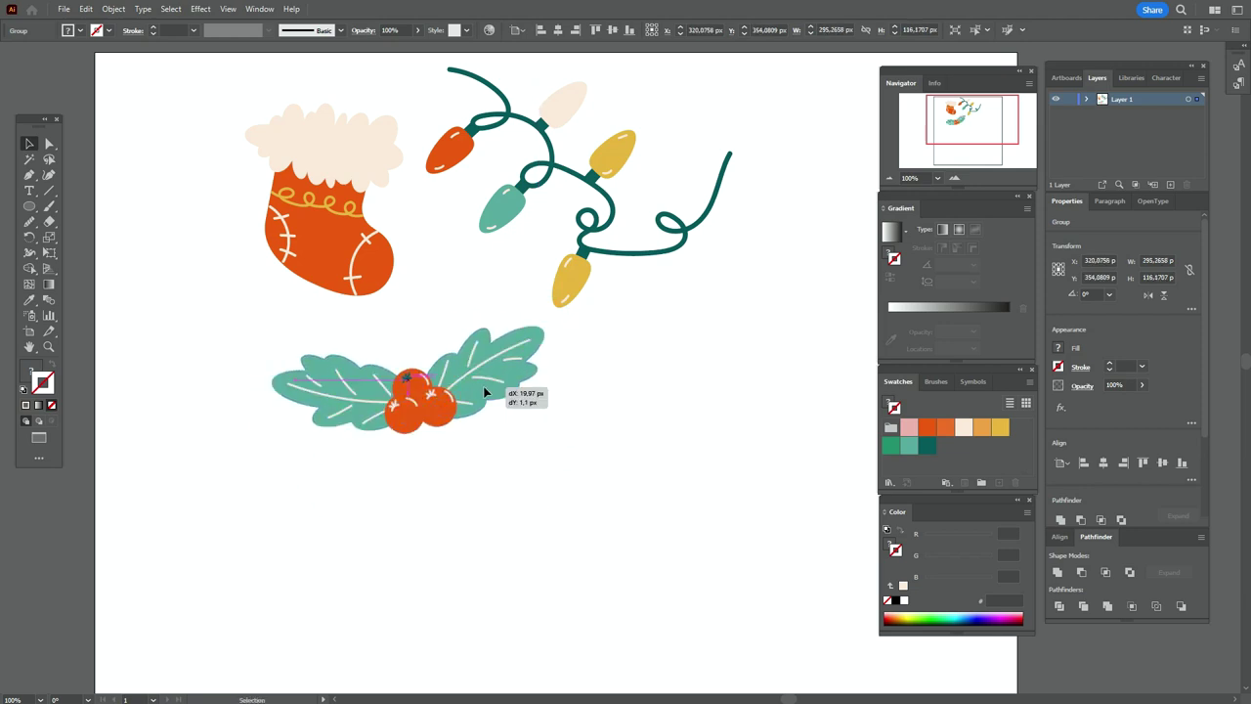
drag(415, 325, 419, 340)
drag(453, 390, 458, 370)
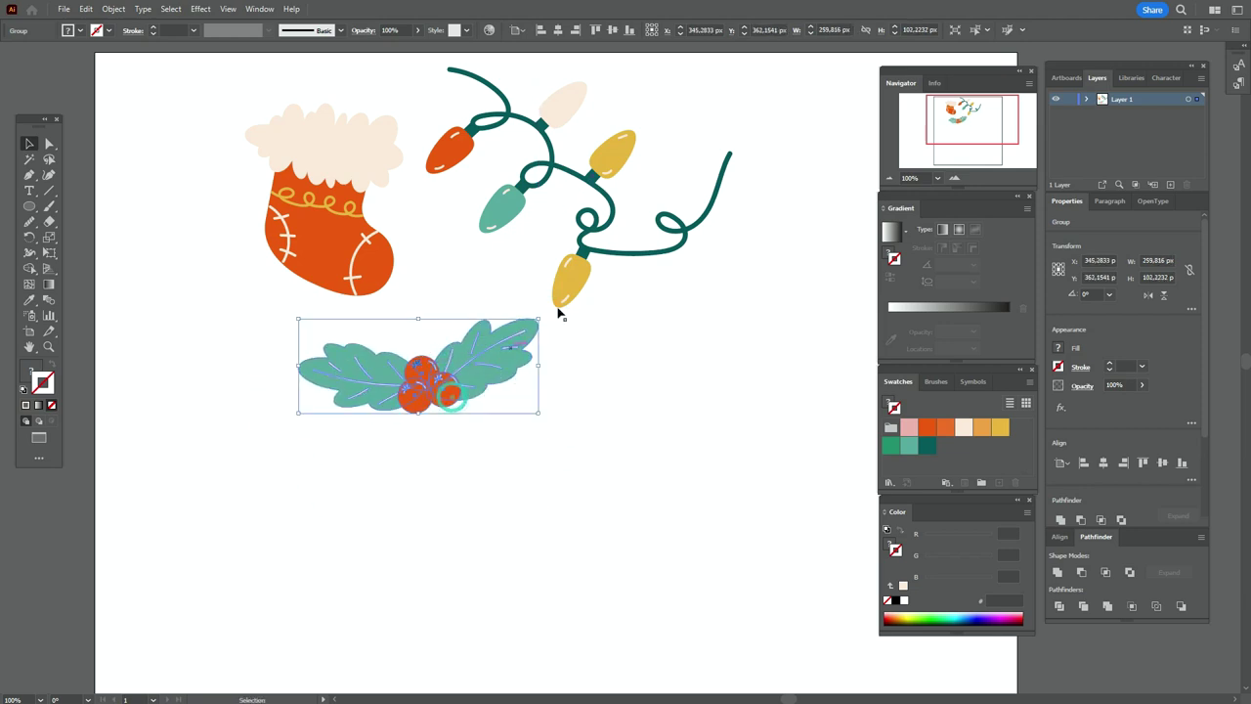
click(606, 254)
click(670, 298)
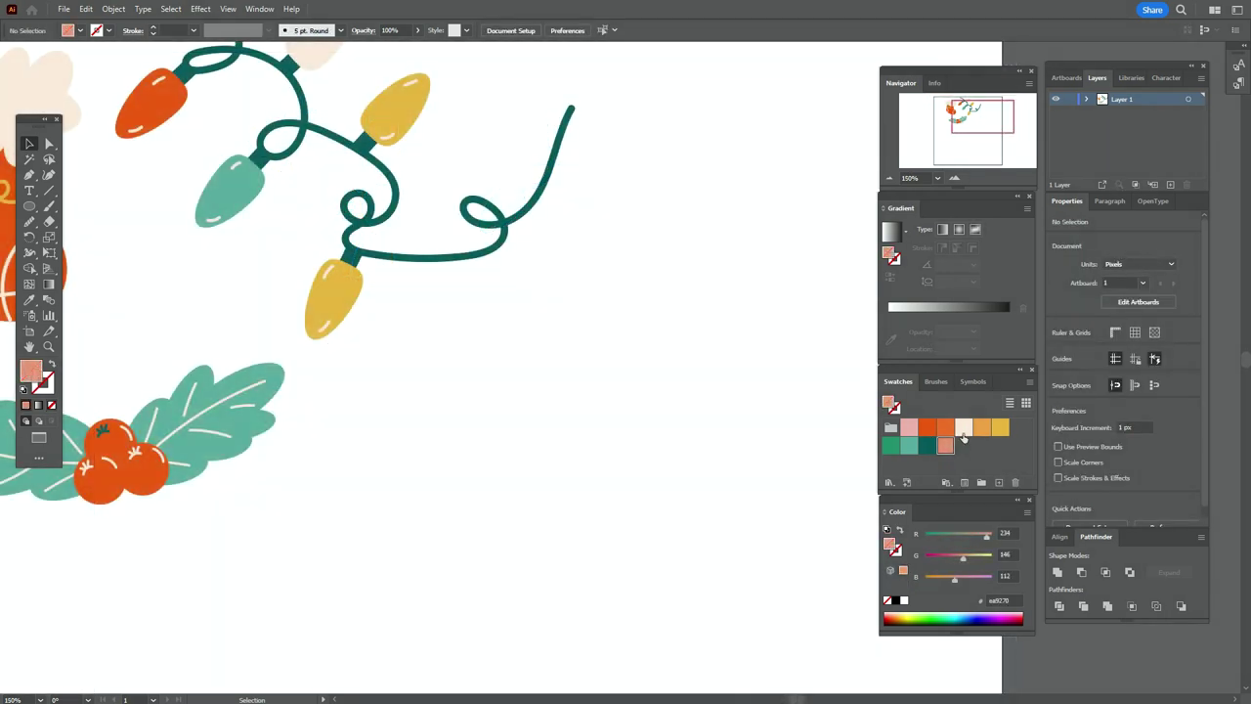
Step: Draw a cream circle about 140 px across in the empty area below the light string and shift it slightly left
click(964, 428)
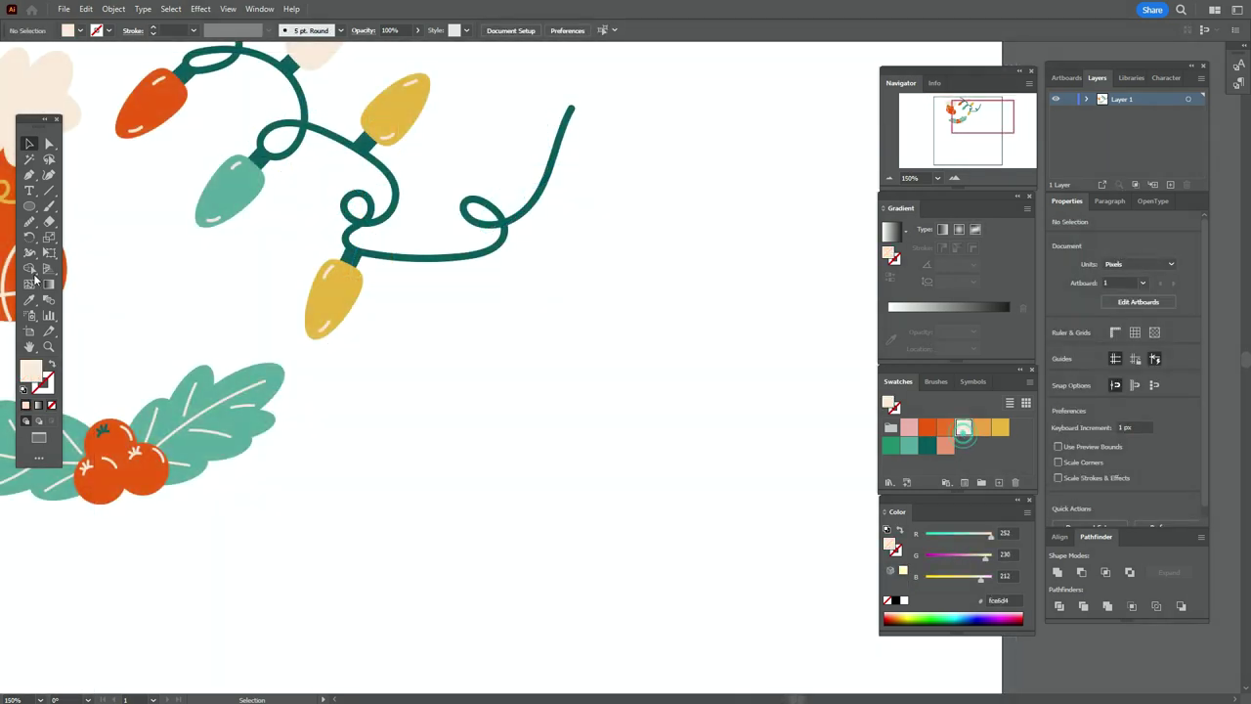
click(29, 205)
drag(522, 392, 718, 587)
click(29, 143)
drag(649, 465, 605, 465)
click(761, 367)
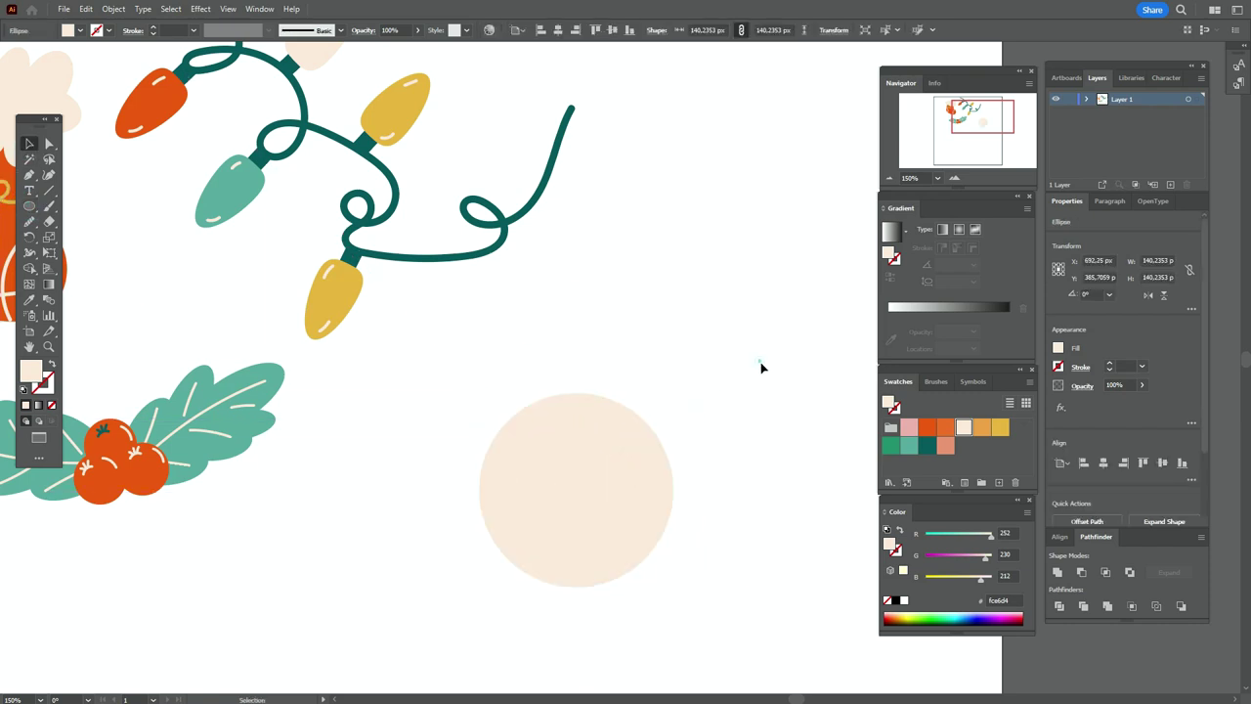
Step: Draw a smaller salmon circle over the upper part of the cream circle and shrink the cream circle slightly
click(945, 447)
click(30, 206)
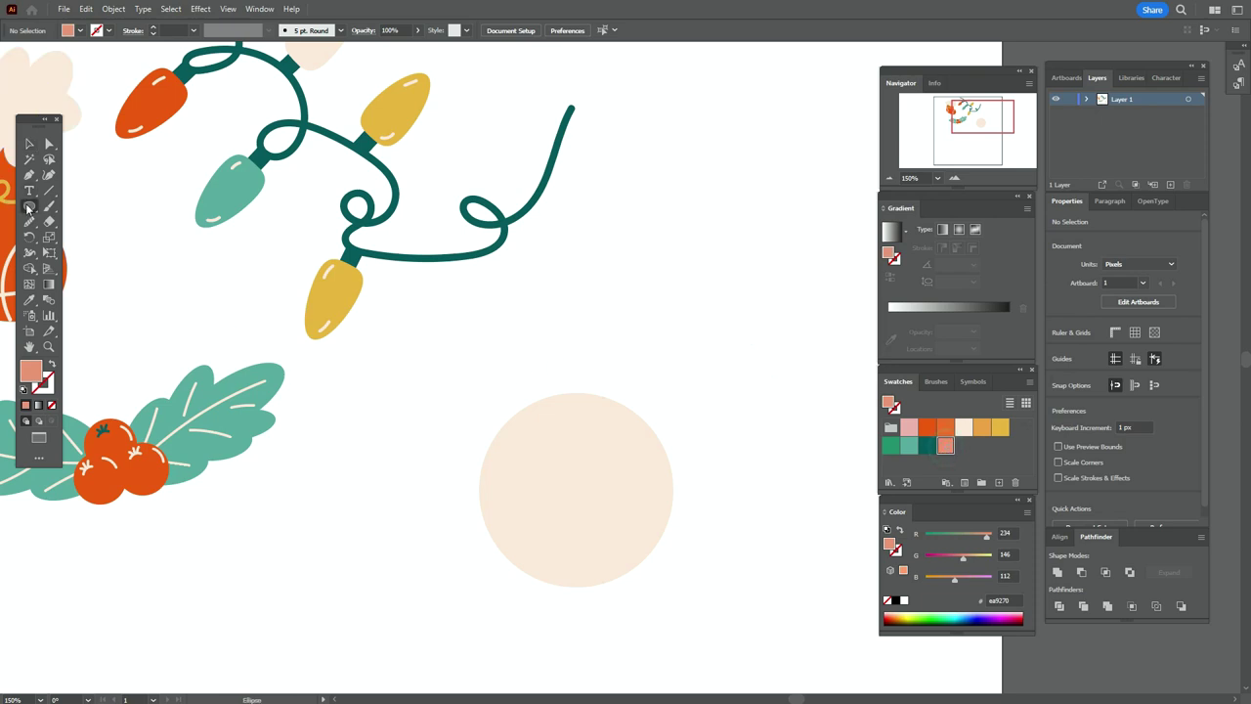
drag(526, 367, 606, 453)
click(30, 143)
click(681, 399)
click(648, 488)
drag(576, 588, 587, 571)
click(689, 503)
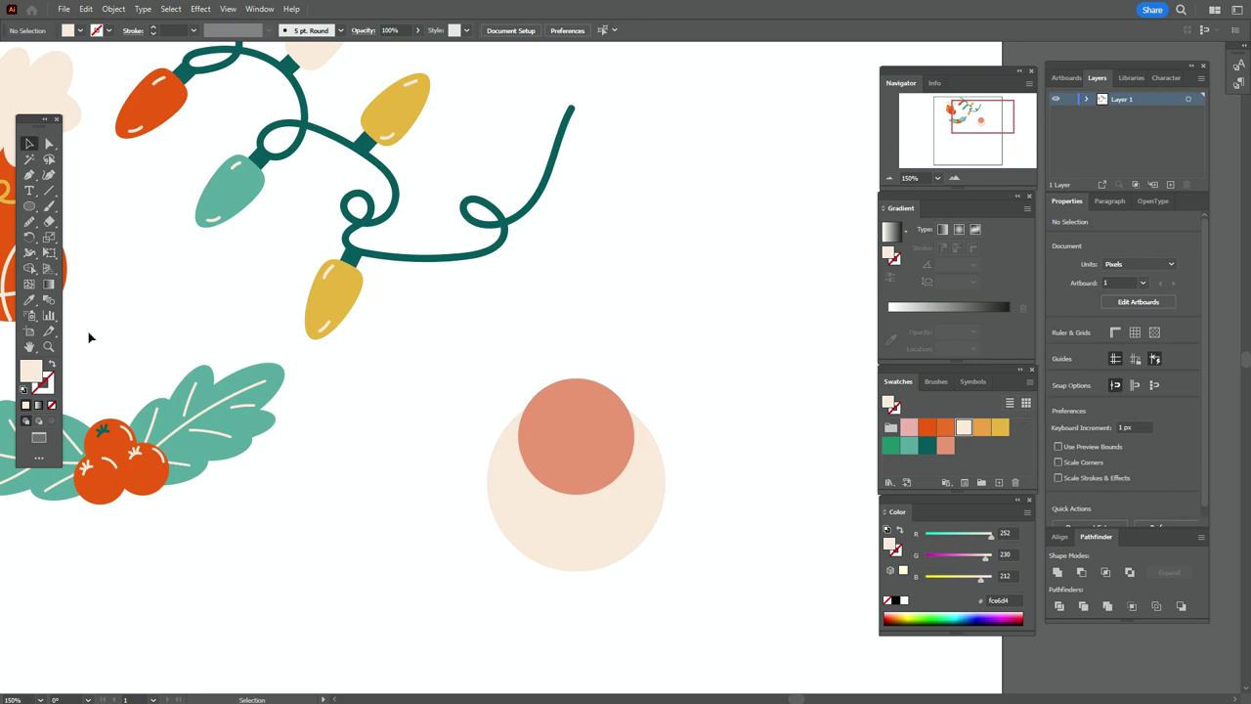
Step: Draw a small cream circle and duplicate it around the large cream circle and across the salmon one to form a scalloped beard
click(30, 206)
drag(493, 404, 534, 434)
click(29, 144)
drag(509, 445, 499, 508)
alt+drag(509, 538, 555, 567)
alt+drag(614, 567, 665, 501)
alt+drag(669, 492, 633, 425)
alt+drag(632, 460, 607, 500)
alt+drag(518, 440, 576, 482)
alt+drag(606, 474, 572, 496)
key(ctrl+shift+a)
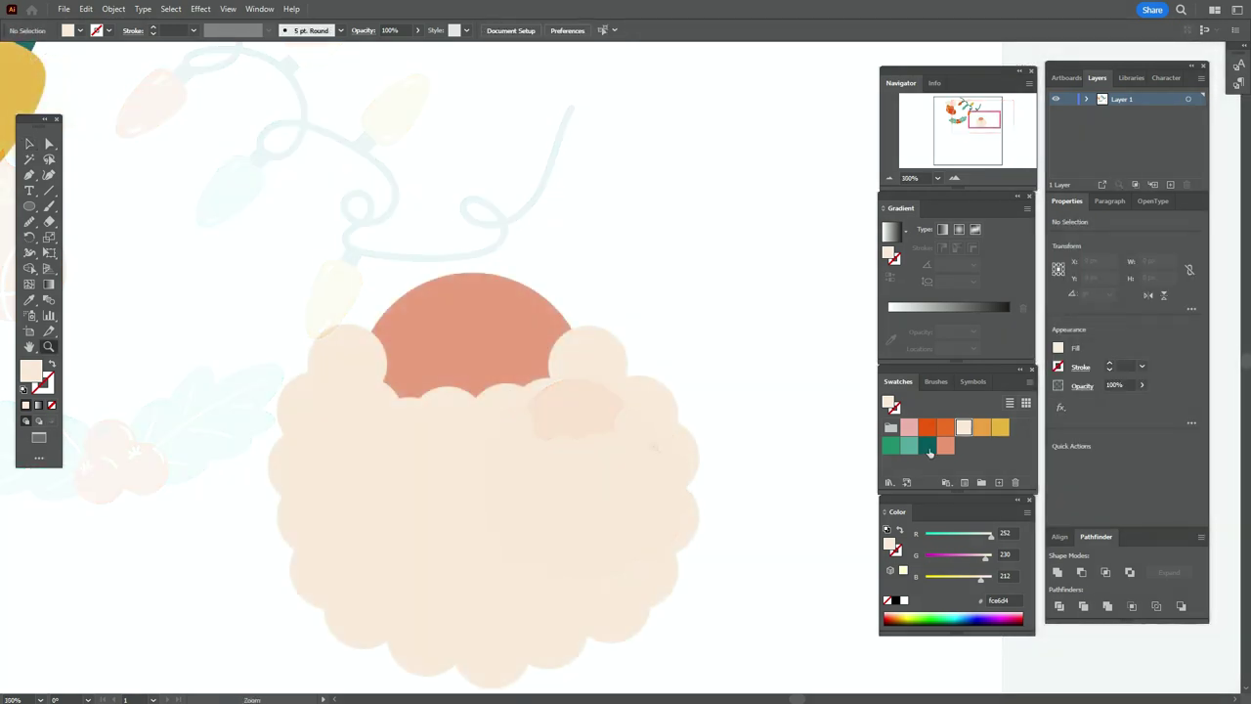
Step: Draw a dark teal circle about 3.3 px across on the salmon face and duplicate it level with the first as the second eye
click(928, 449)
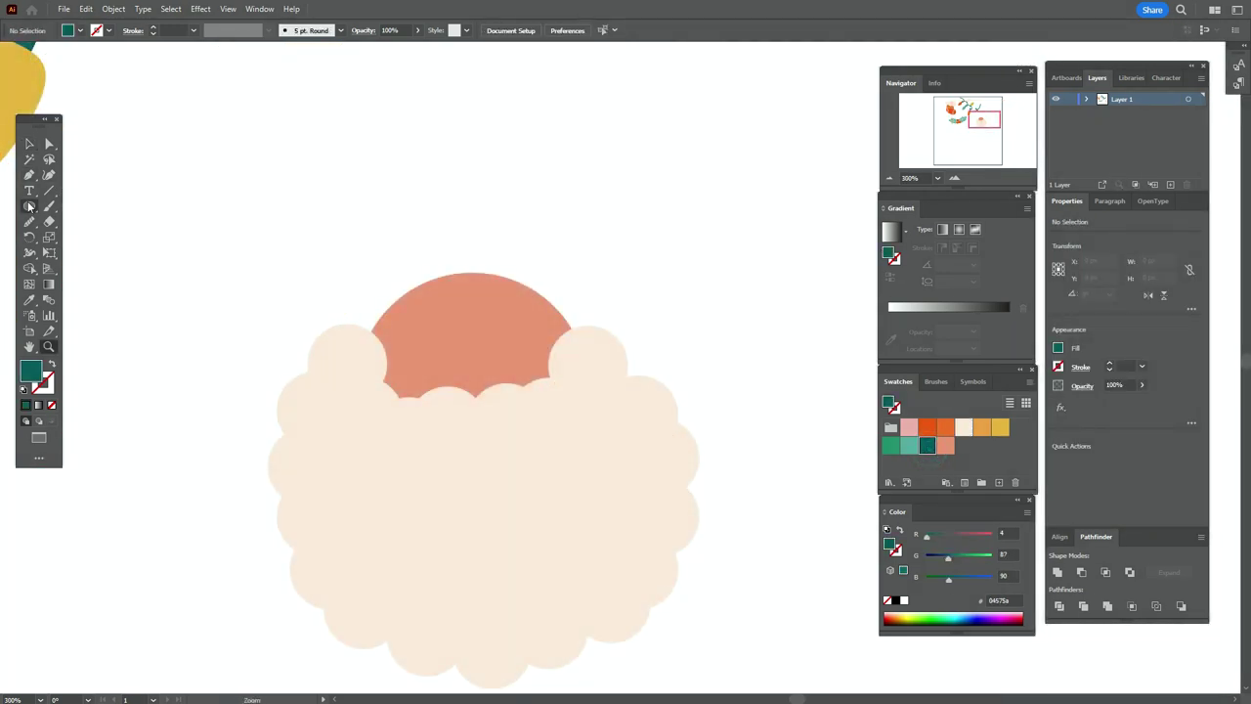
drag(30, 206, 109, 237)
drag(410, 351, 514, 354)
key(v)
click(229, 224)
click(675, 309)
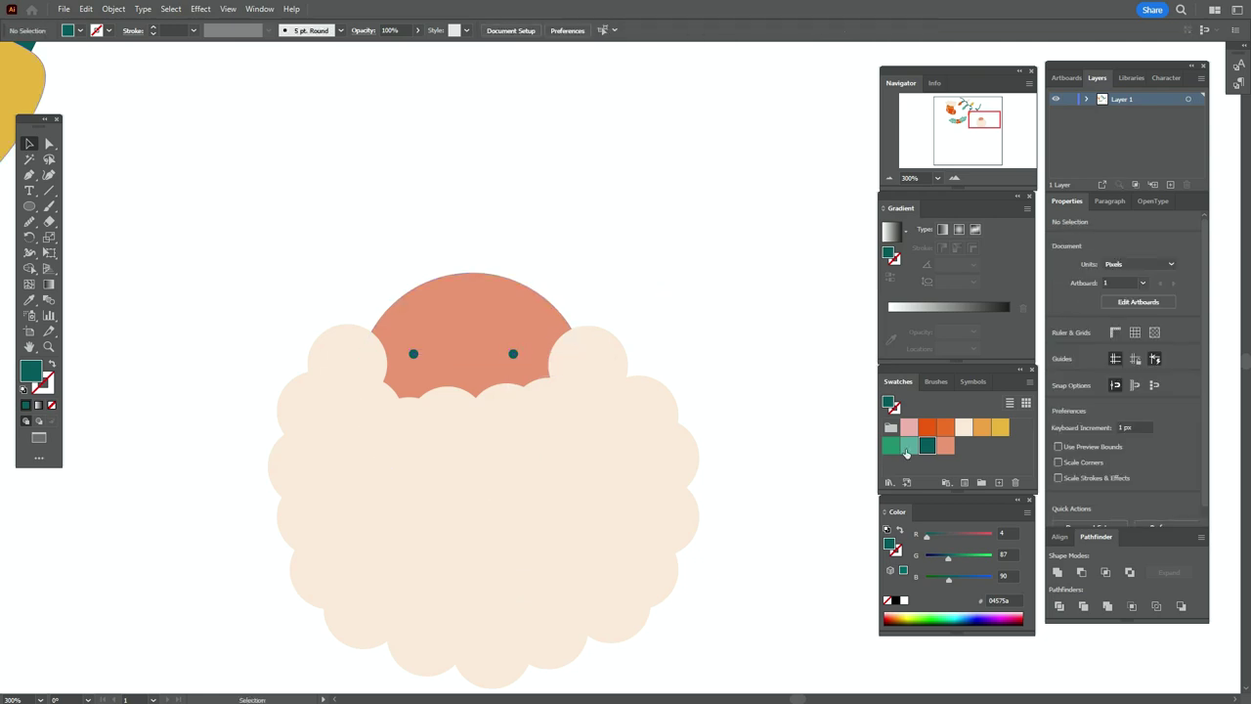
Step: Draw a dark teal circle about 17 px across at the top center of the beard and turn its fill into an outline
drag(36, 208, 80, 241)
drag(457, 411, 464, 438)
key(v)
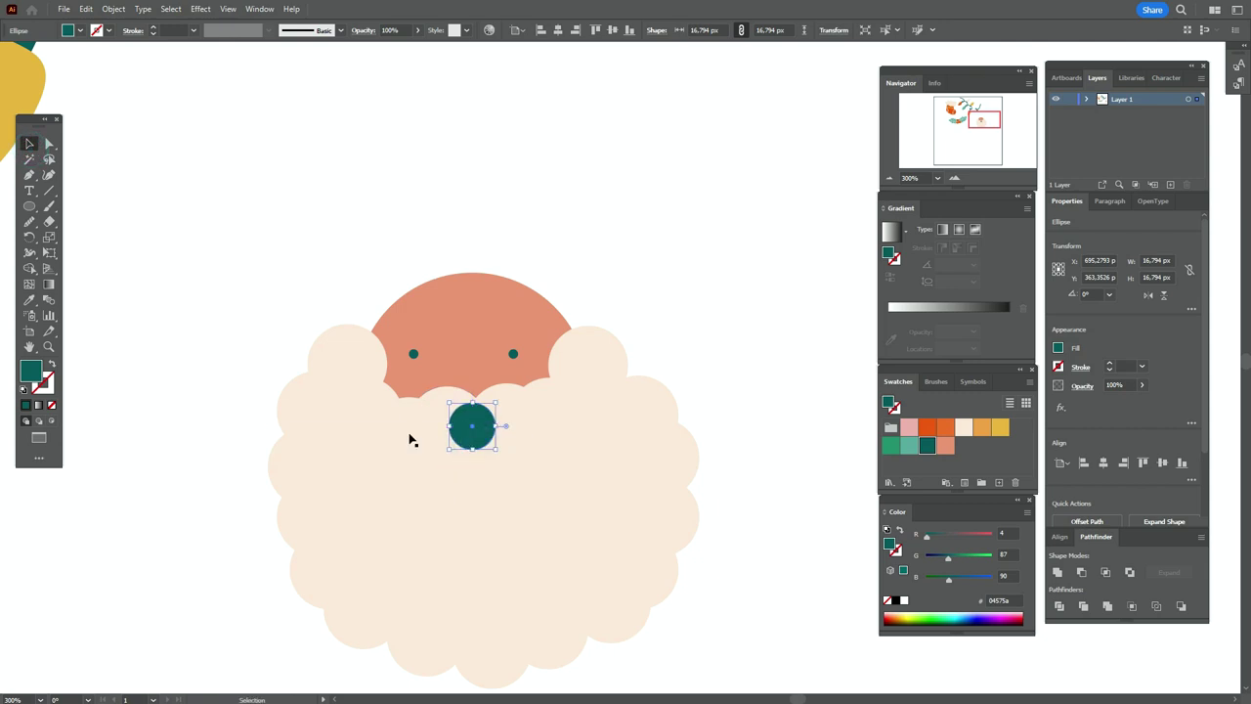
click(52, 367)
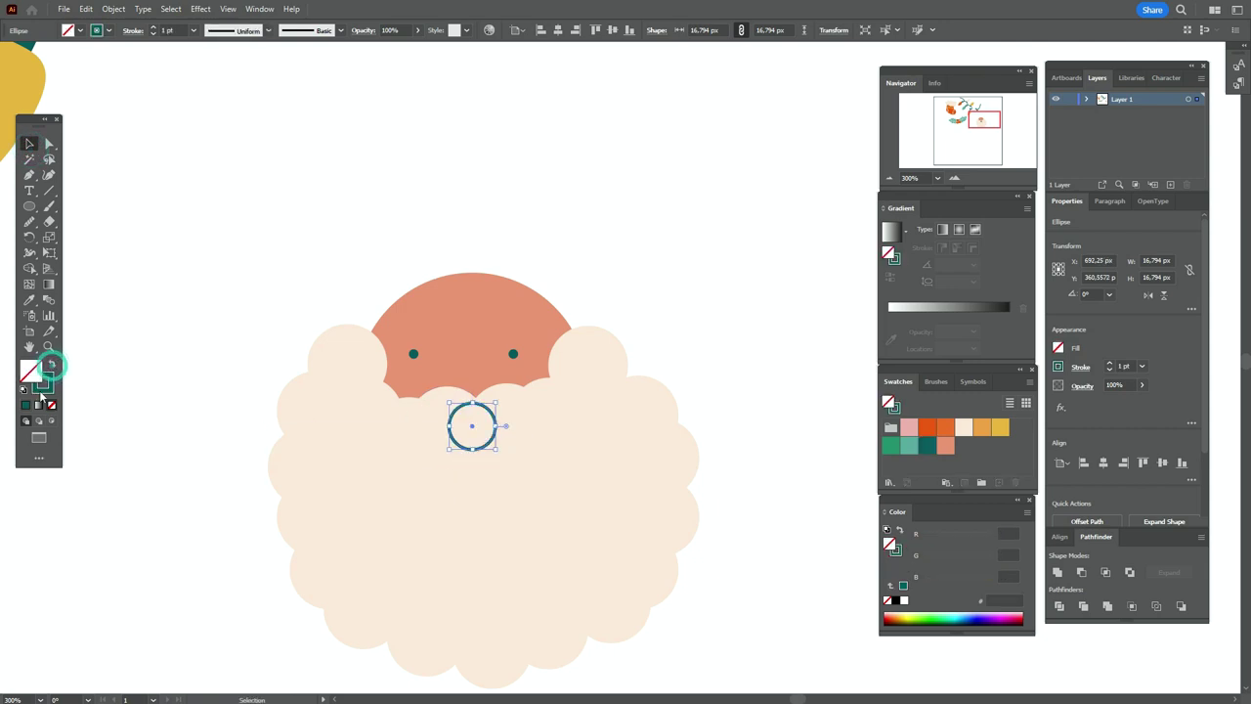
Step: Apply the 5 pt. Round brush to the teal circle outline and set its stroke weight to 0.4 pt
click(936, 382)
click(893, 406)
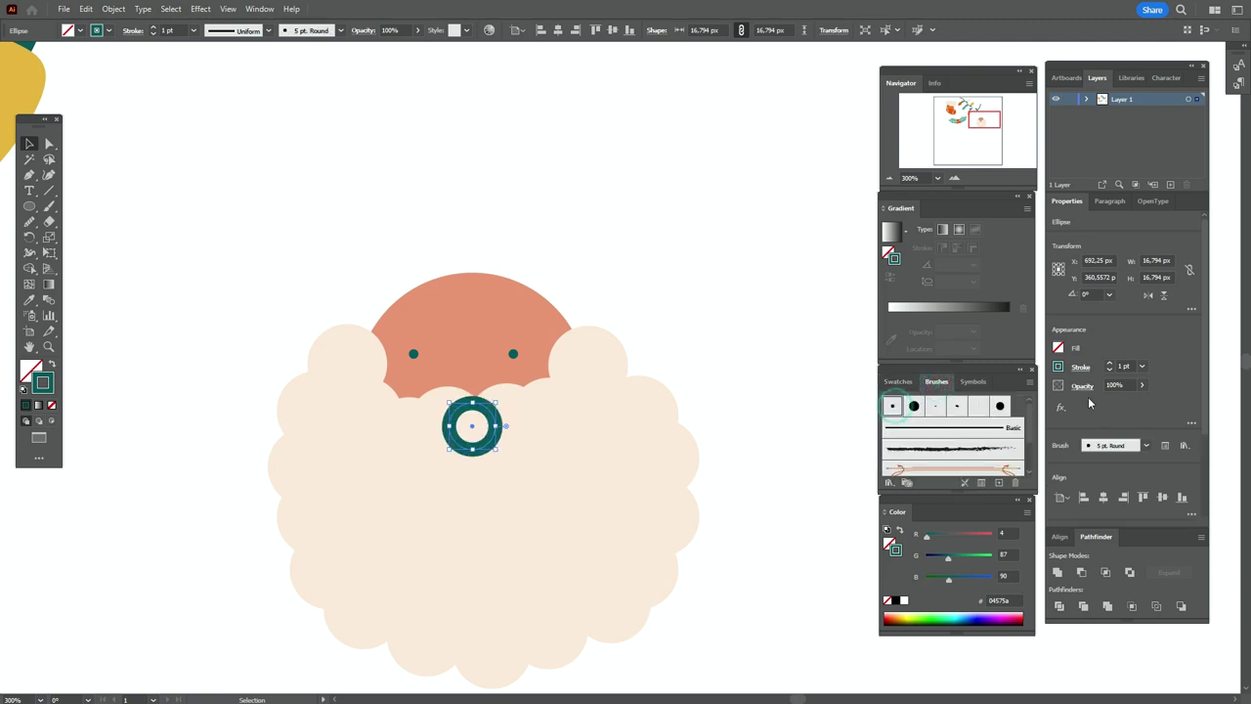
click(1123, 365)
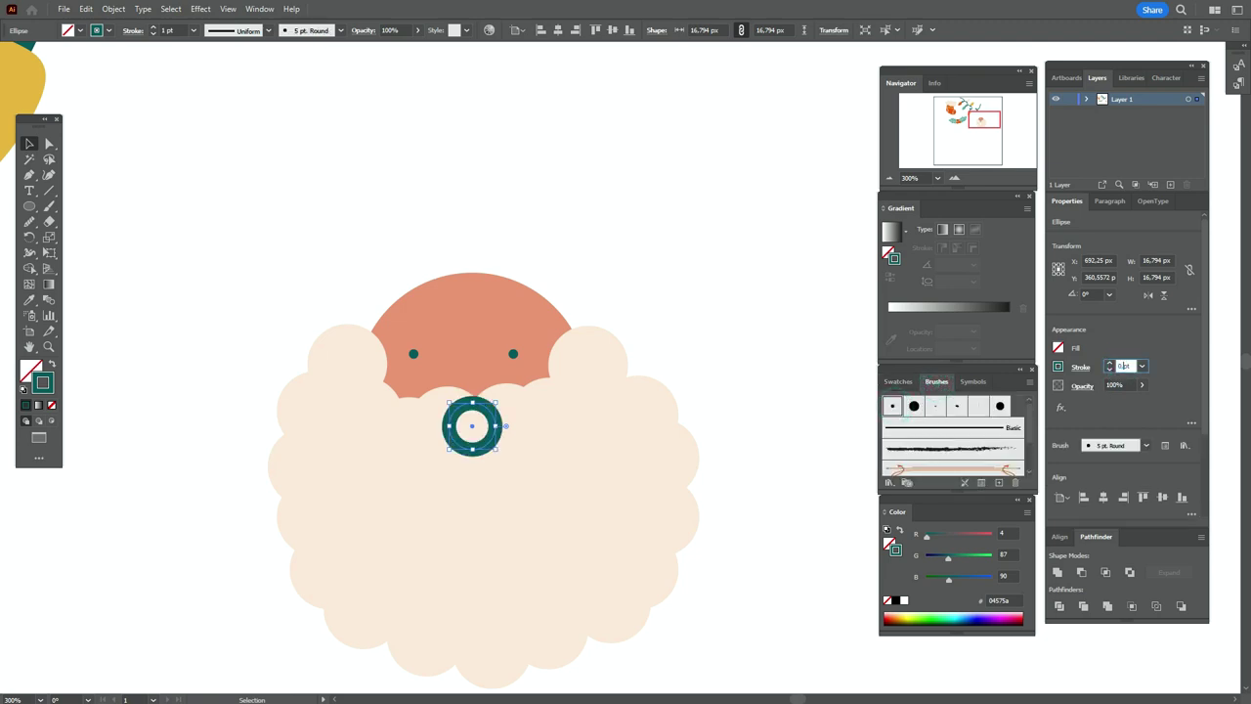
text(0.5)
key(Return)
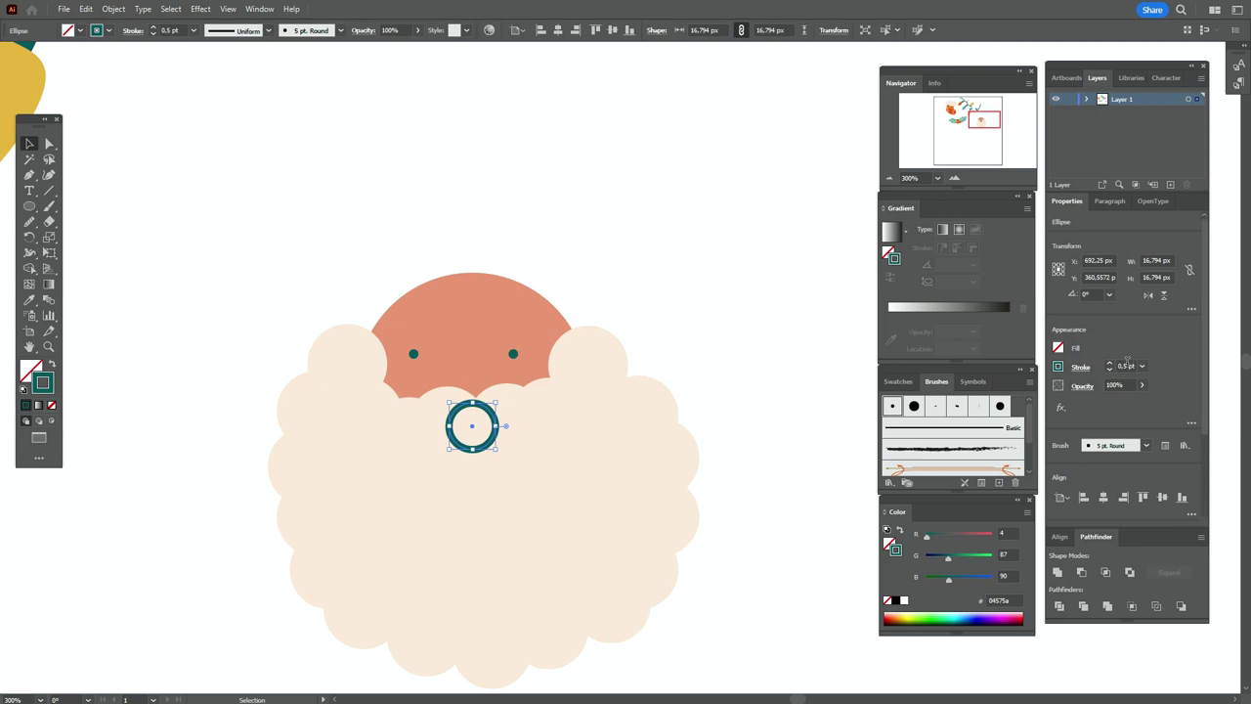
text(0,)
key(Return)
Step: Delete the circle's top anchor point to leave a smile arc, and scale the smile down just below the face
click(50, 144)
click(133, 157)
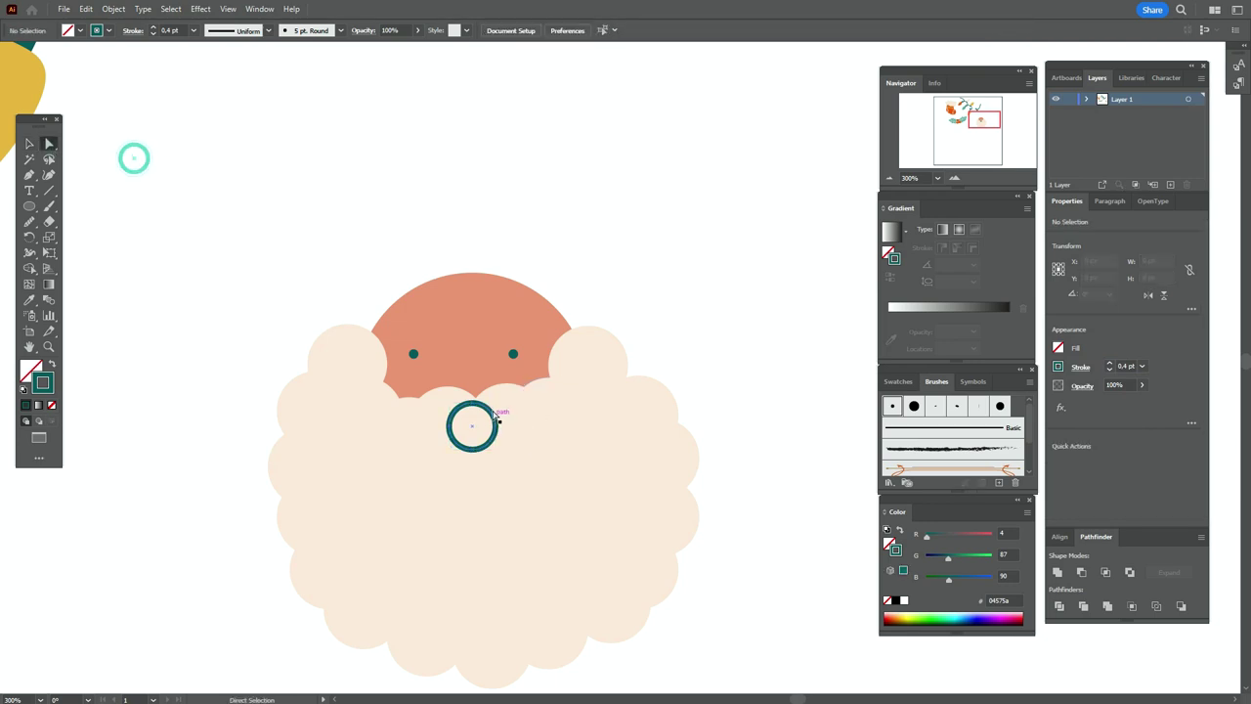
click(473, 404)
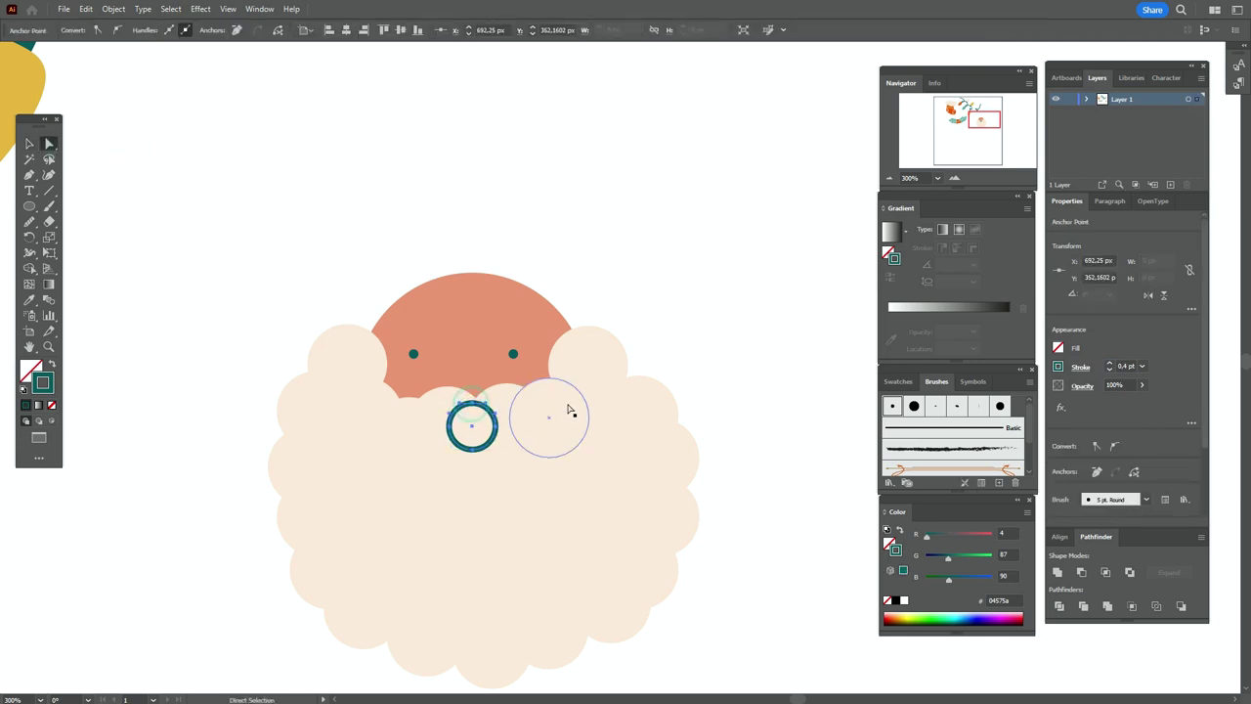
key(Delete)
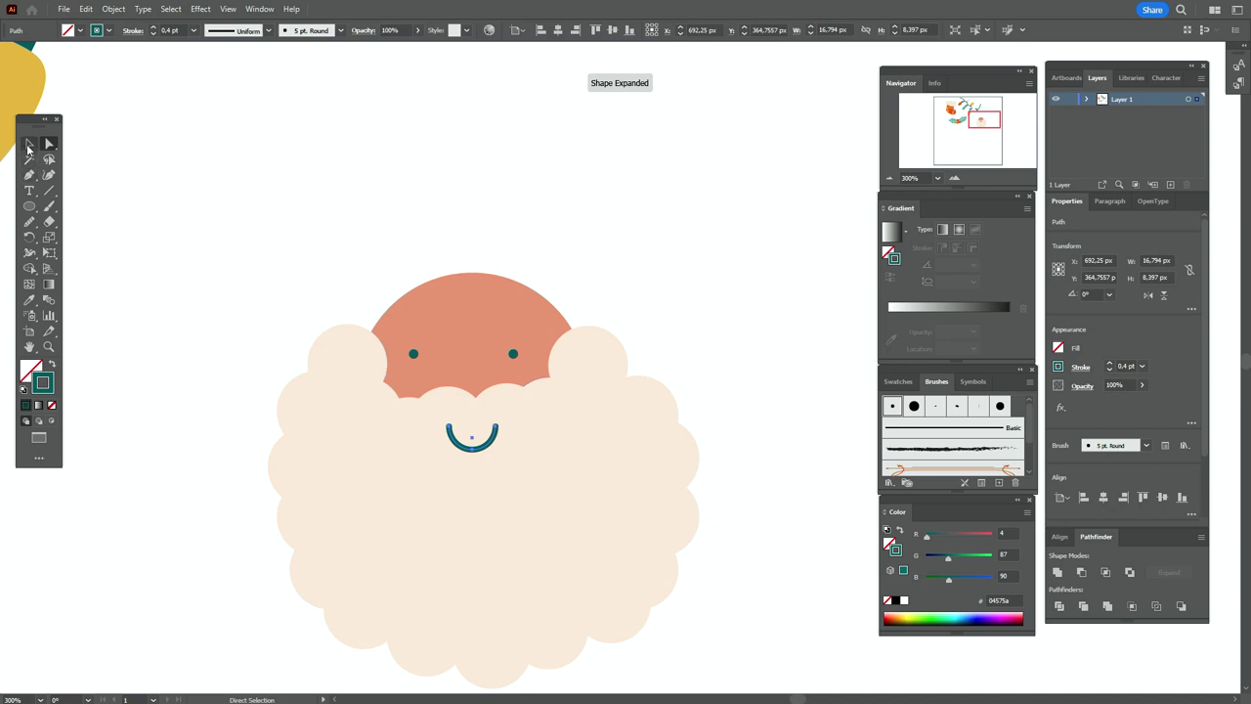
click(28, 145)
click(723, 369)
mouse_move(493, 445)
mouse_down()
mouse_move(495, 435)
mouse_move(470, 447)
mouse_move(478, 431)
mouse_up()
click(712, 335)
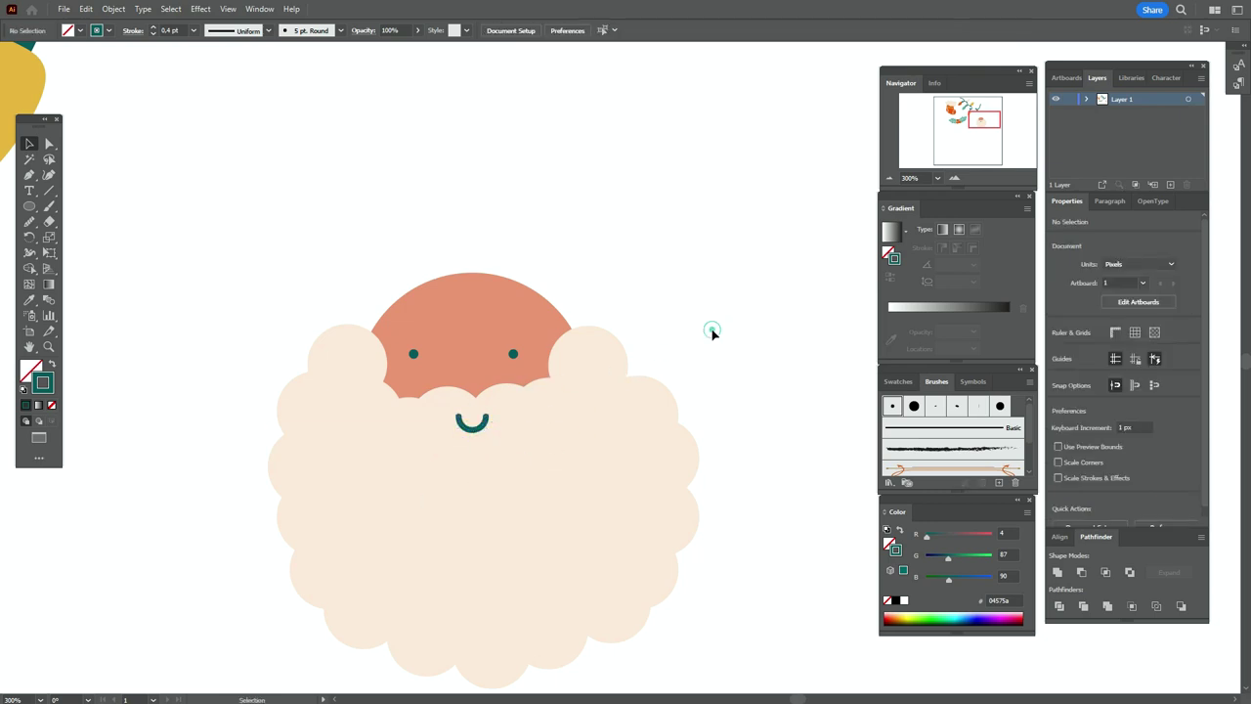
Step: Draw an orange-red filled circle above the smile as the nose and scale it down to about 10 px across
click(898, 381)
click(927, 428)
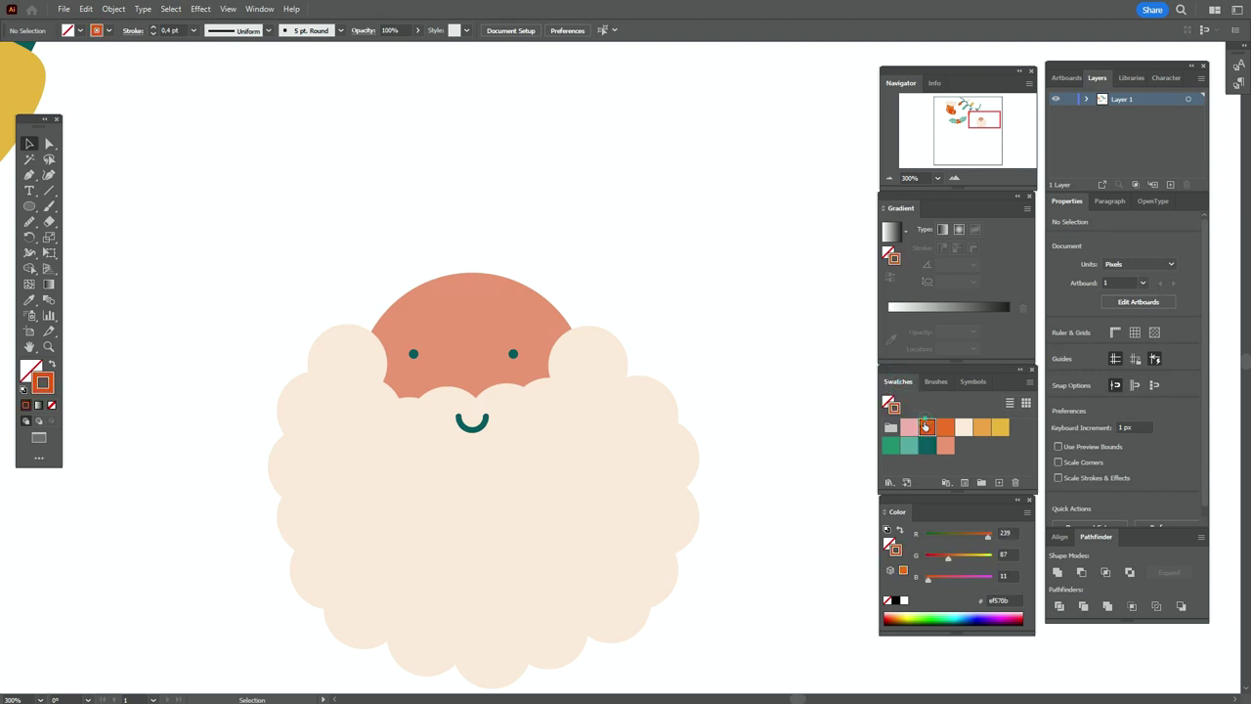
click(33, 212)
drag(34, 212, 70, 237)
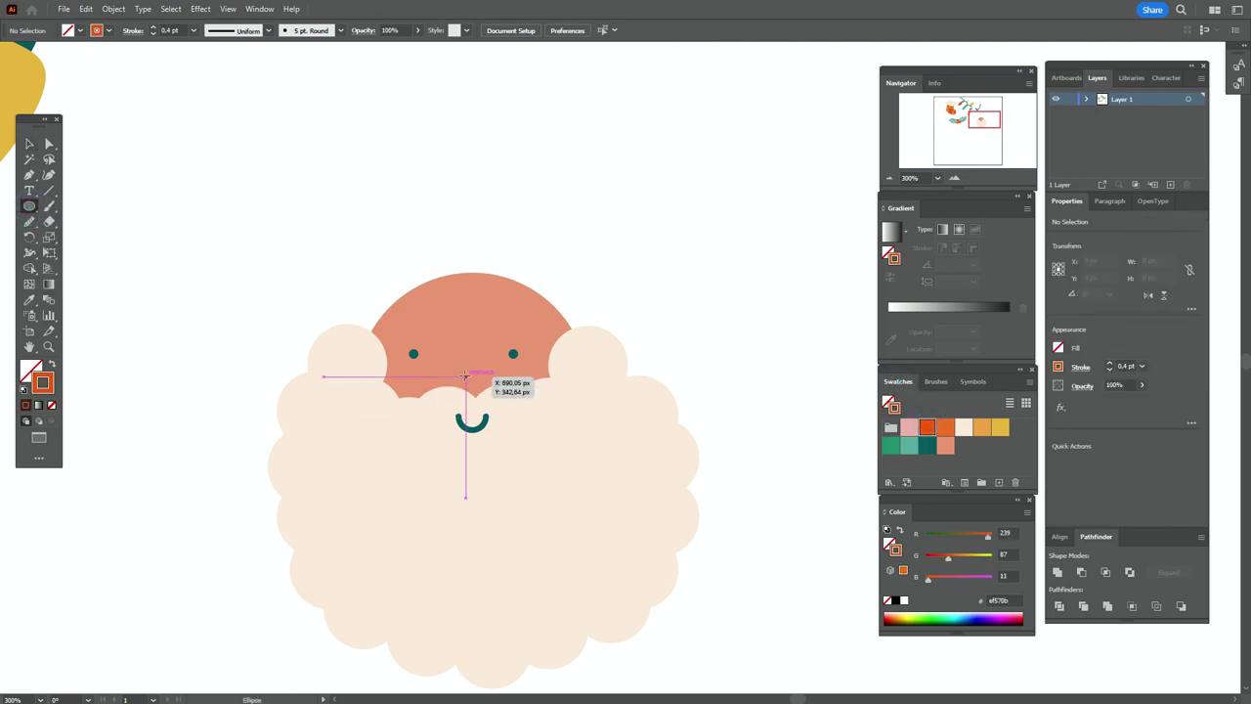
drag(457, 377, 492, 410)
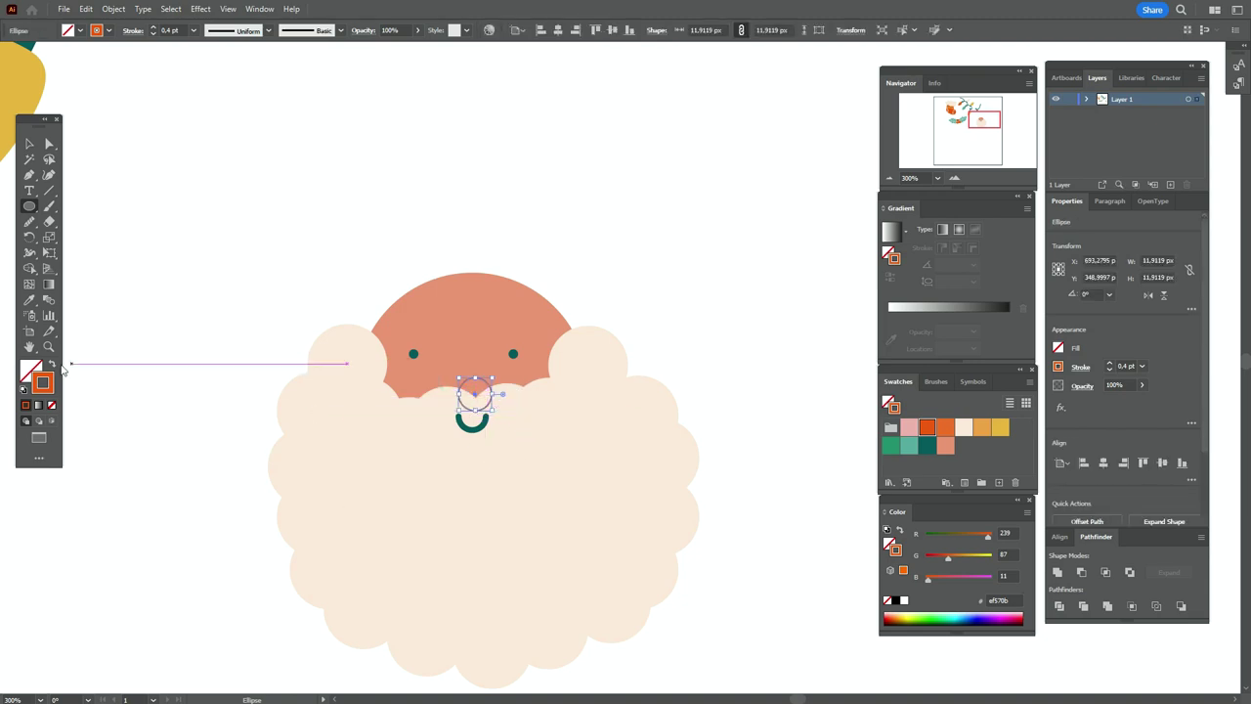
click(52, 364)
click(28, 143)
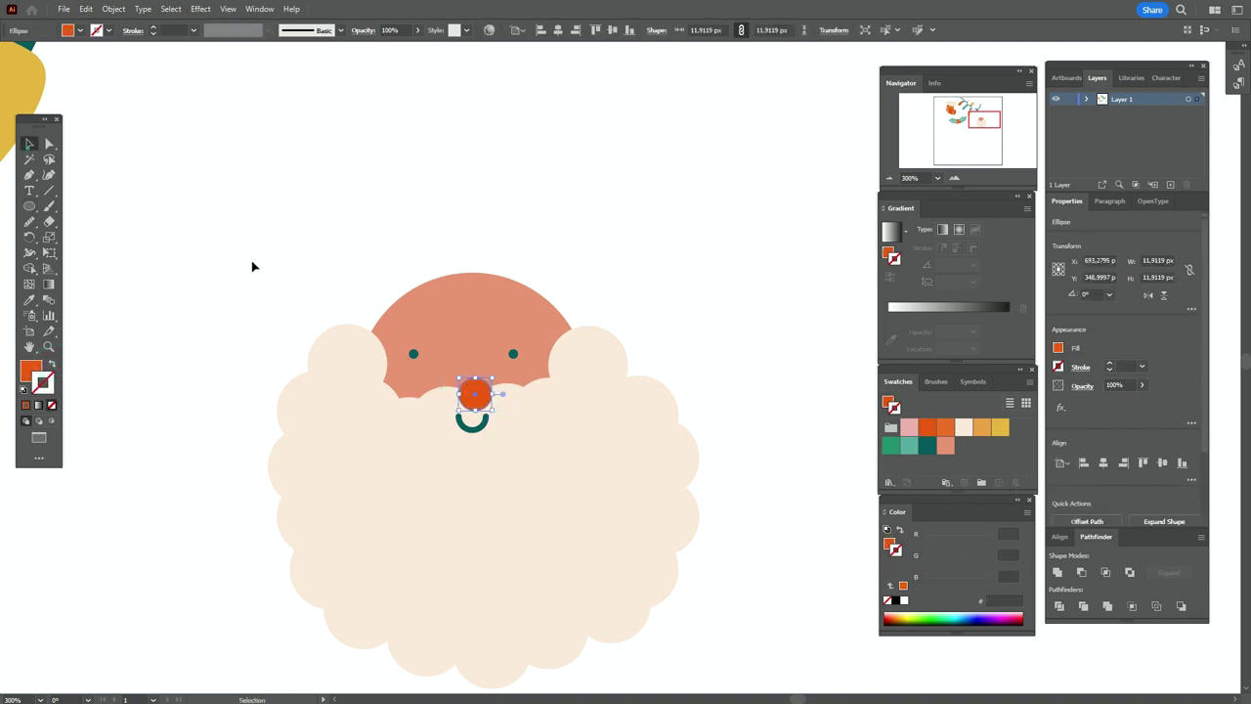
drag(492, 395, 483, 395)
Step: Reshape the nose by its top anchor point so that its upper edge is flattened
click(47, 145)
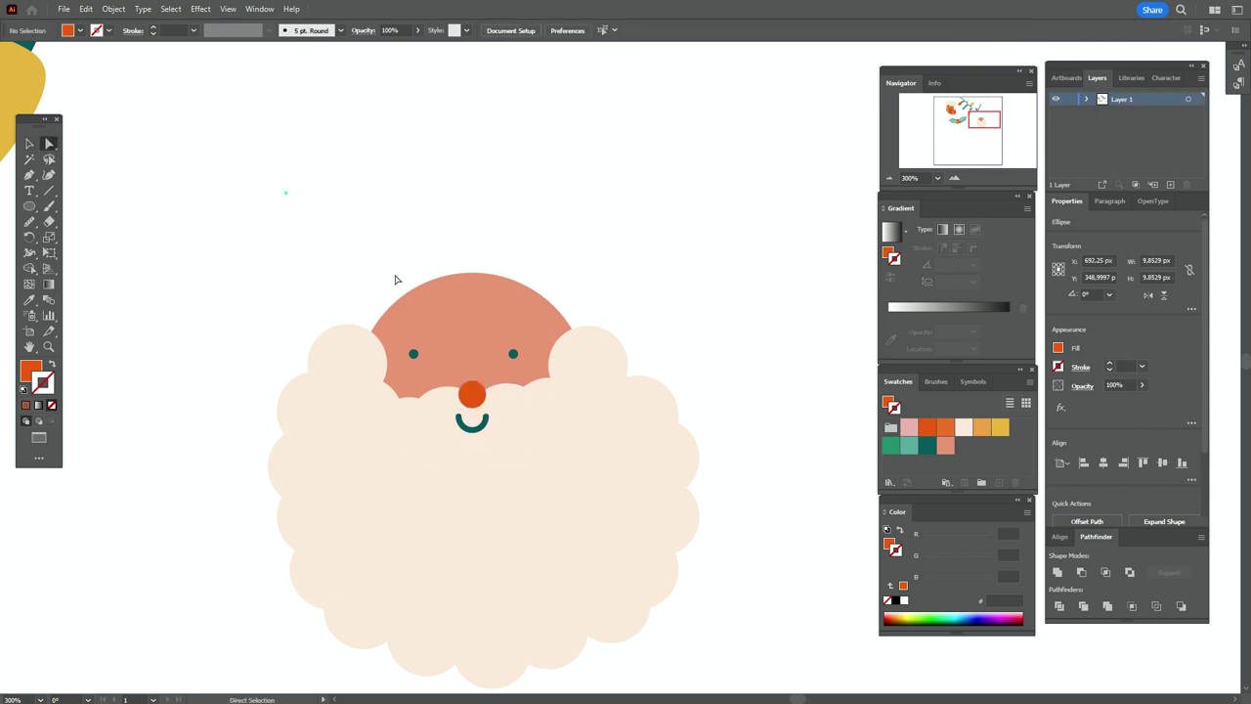
click(471, 383)
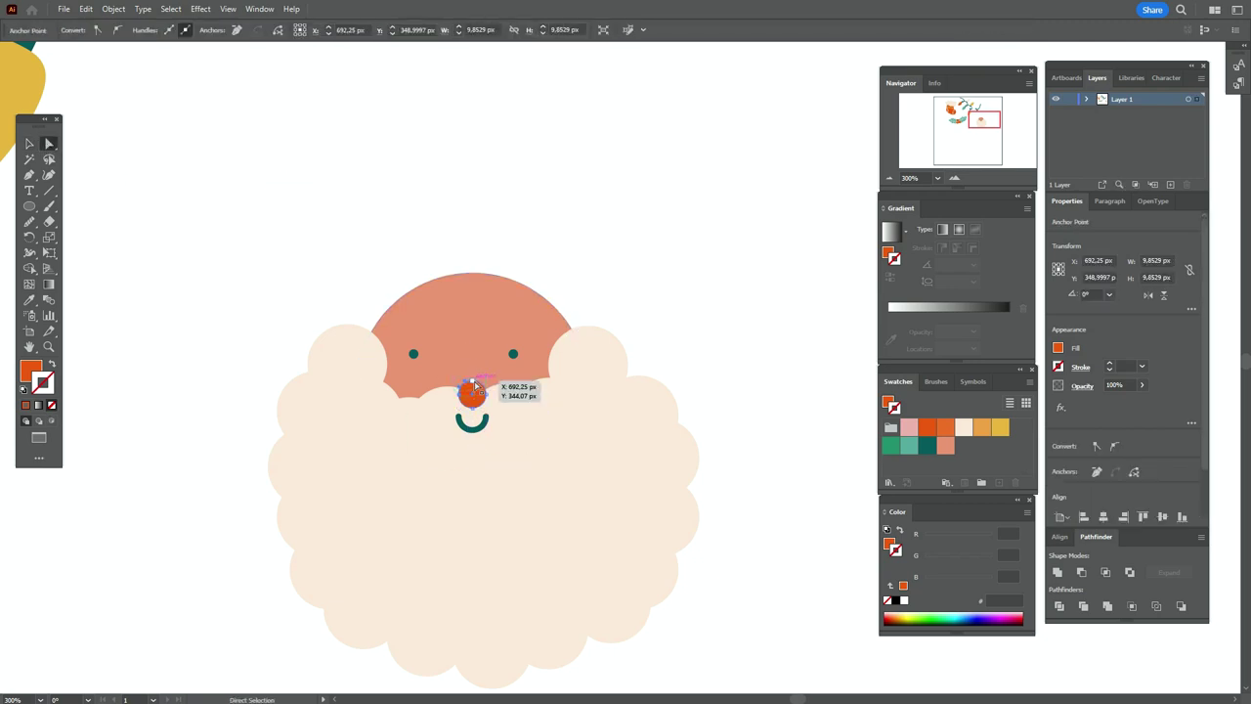
drag(475, 385, 467, 385)
click(28, 144)
click(332, 174)
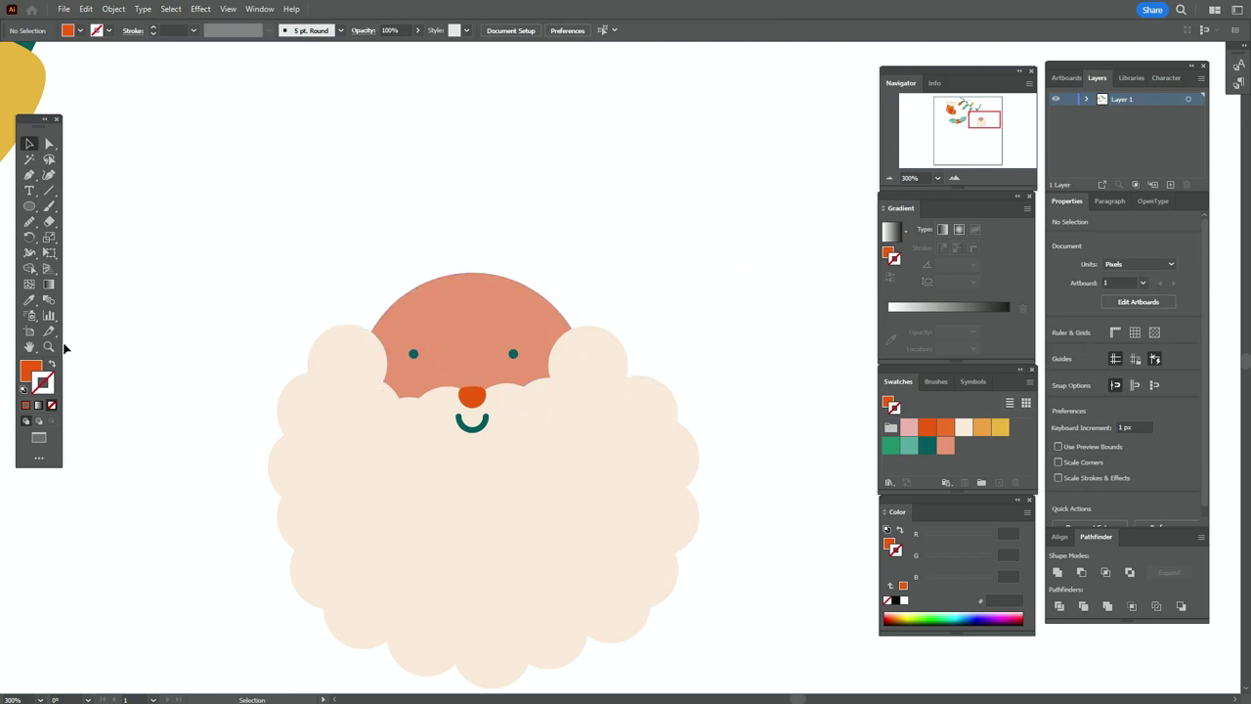
Step: Draw an orange-red ellipse about 14 by 8 px as the left cheek and duplicate it onto the right side of the face
click(32, 369)
click(28, 206)
drag(329, 418, 416, 398)
click(28, 144)
drag(415, 387, 403, 387)
drag(390, 387, 552, 388)
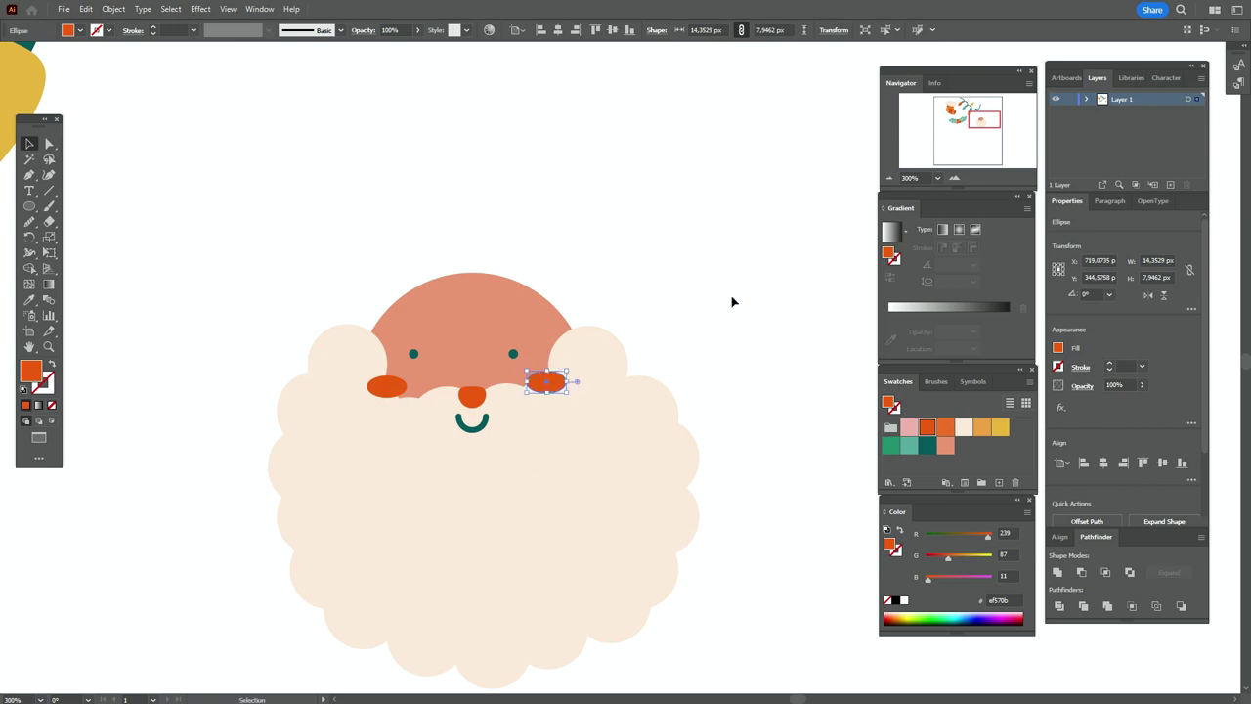
click(732, 298)
Step: Shift both eyes sideways together so they sit roughly centered above the nose
click(511, 355)
shift+click(412, 354)
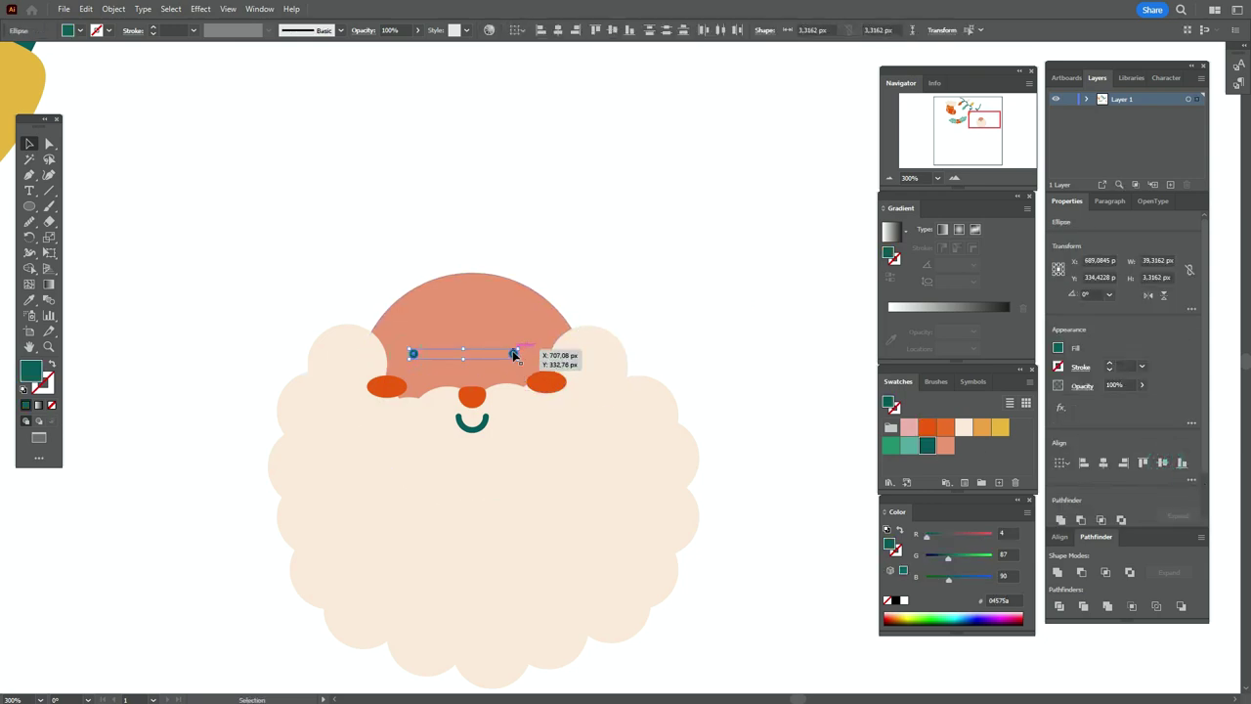
drag(512, 357, 523, 360)
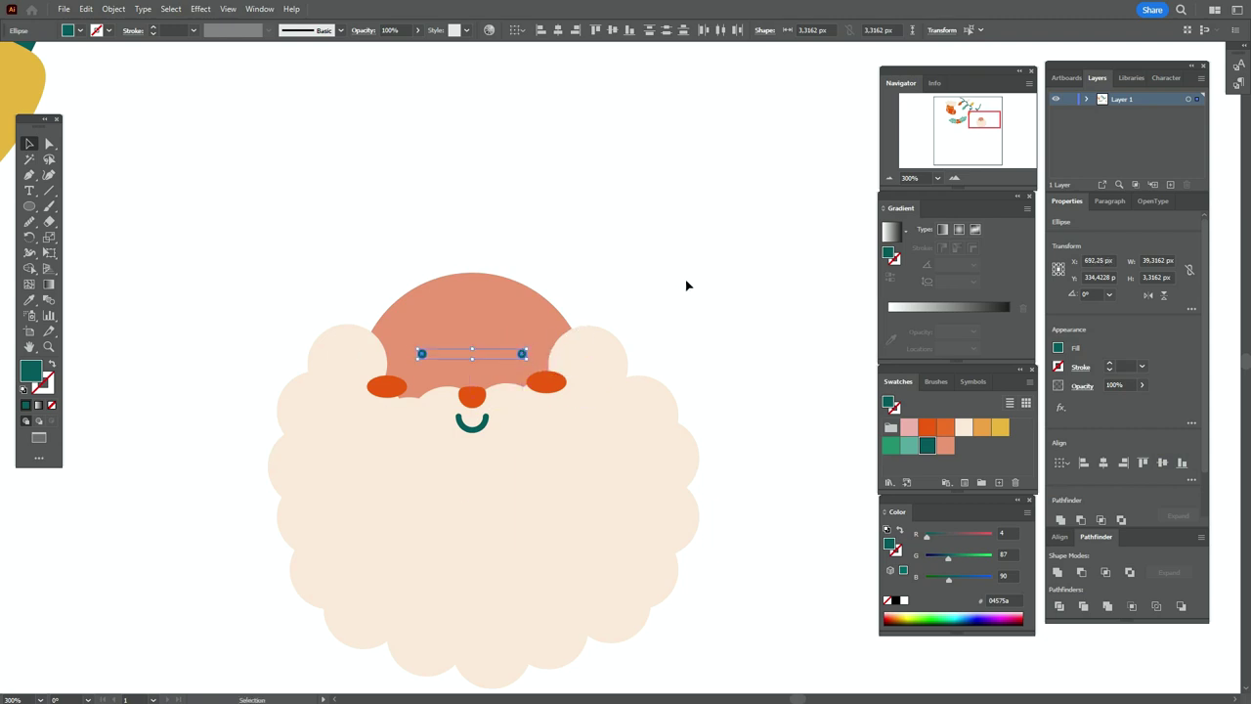
click(687, 284)
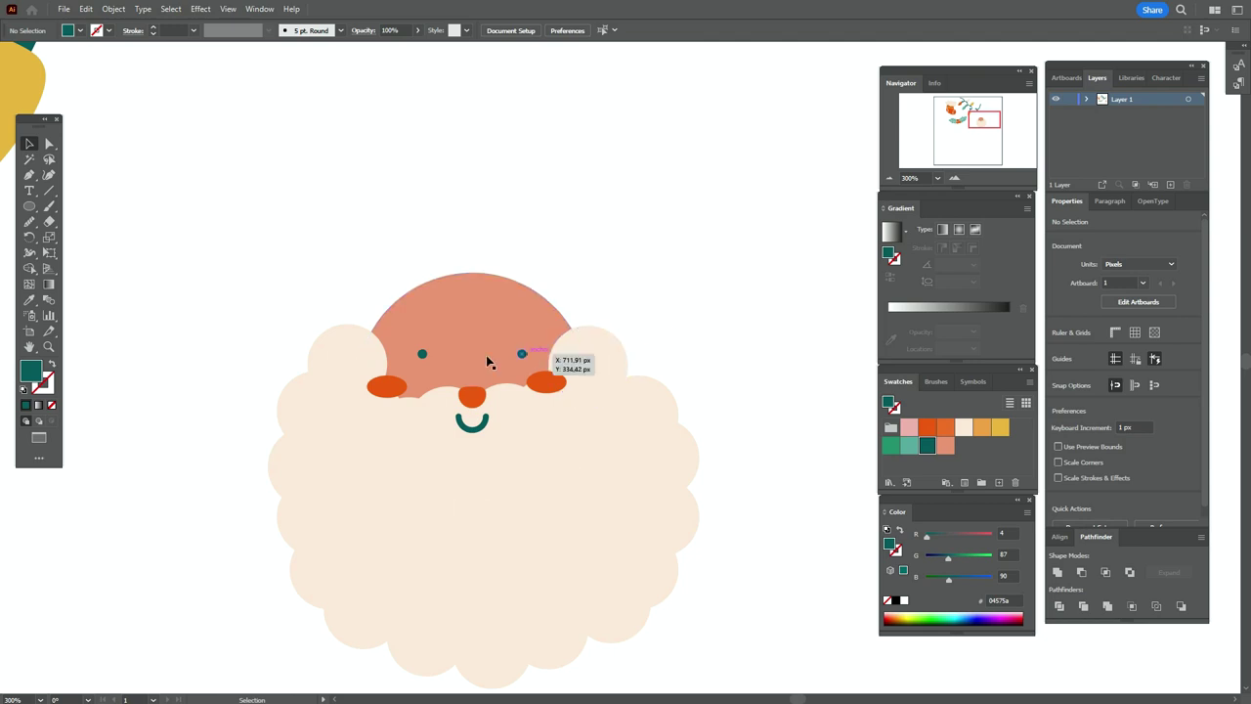
click(420, 362)
click(419, 353)
shift+click(523, 354)
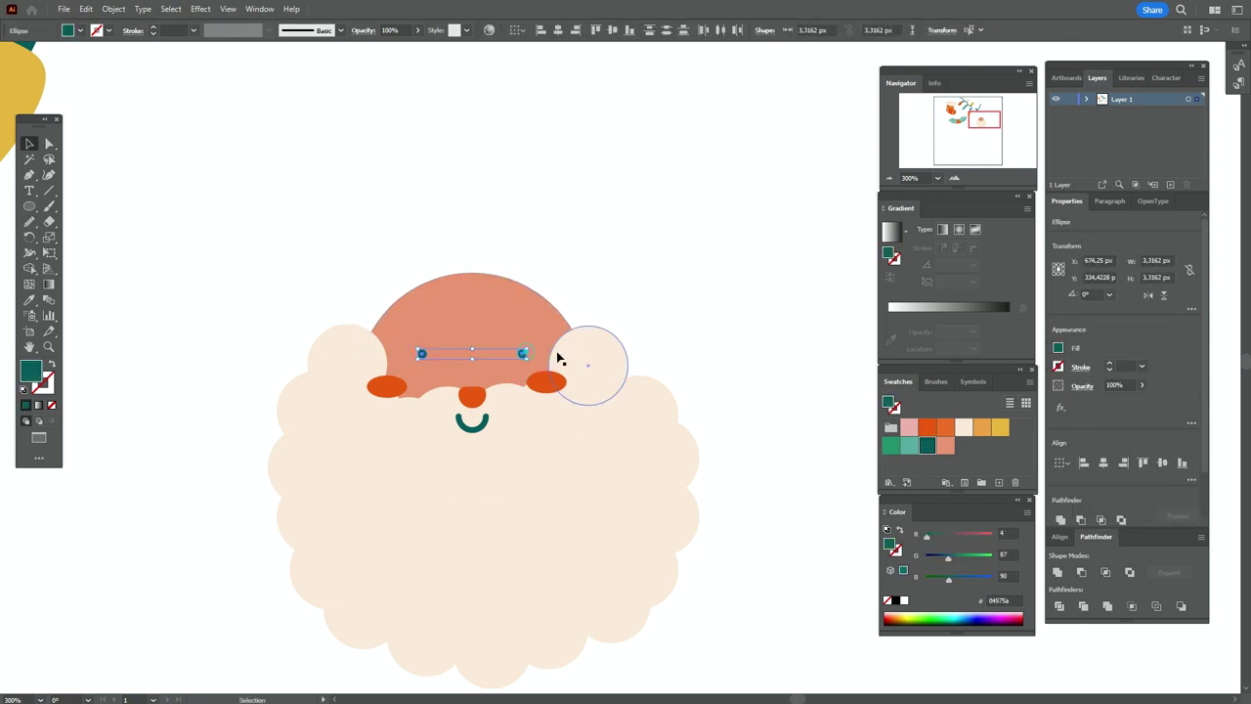
click(738, 315)
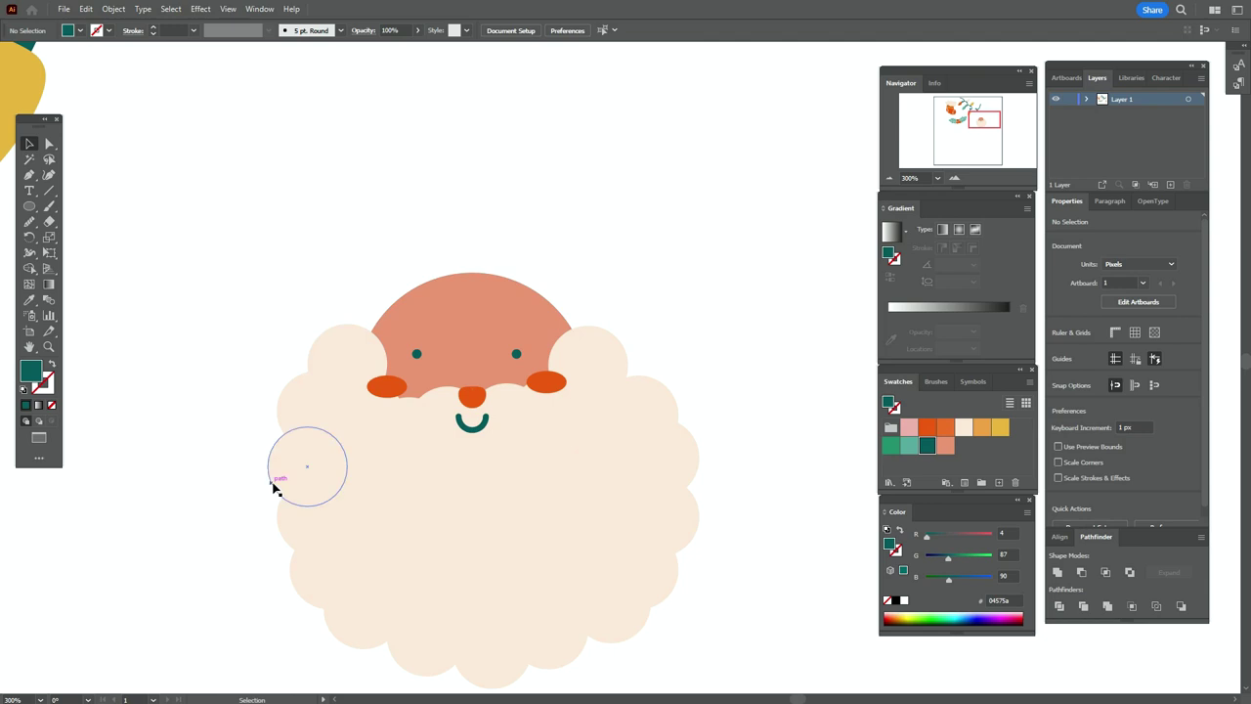
Step: Take the cream color from a beard circle and paint a short curved eyebrow above the left eye with the Paintbrush
click(274, 483)
click(53, 364)
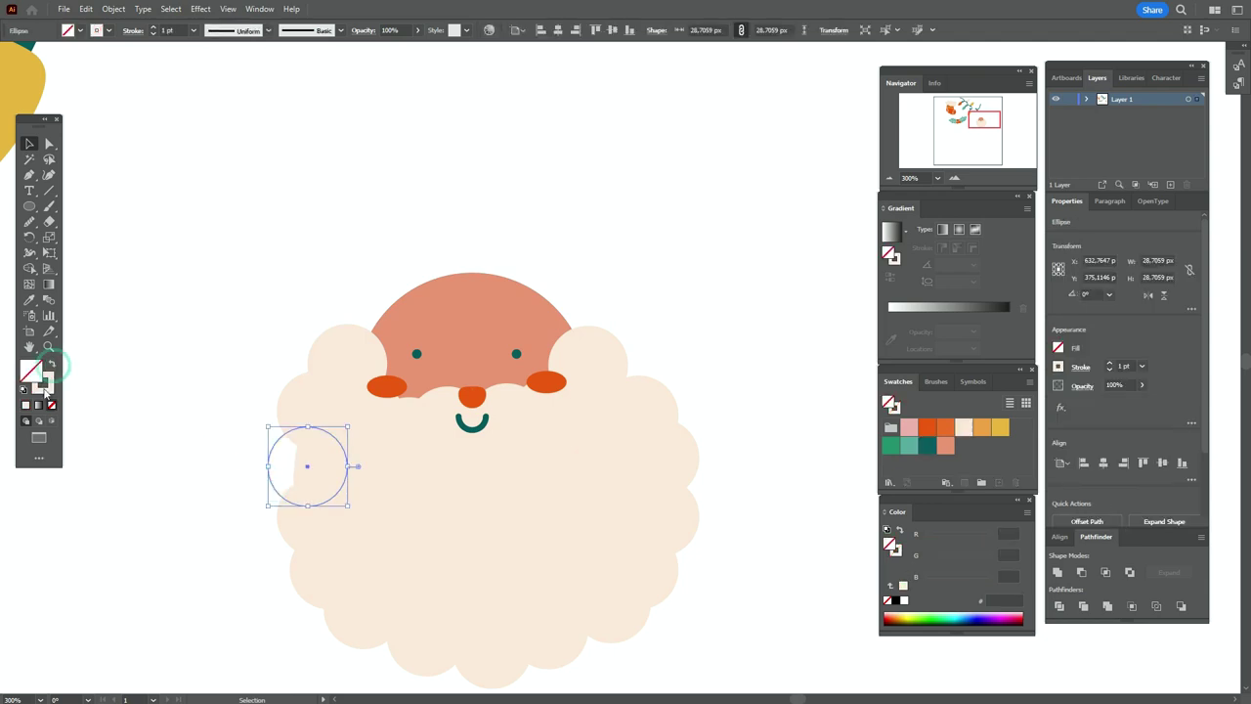
key(shift+x)
click(145, 356)
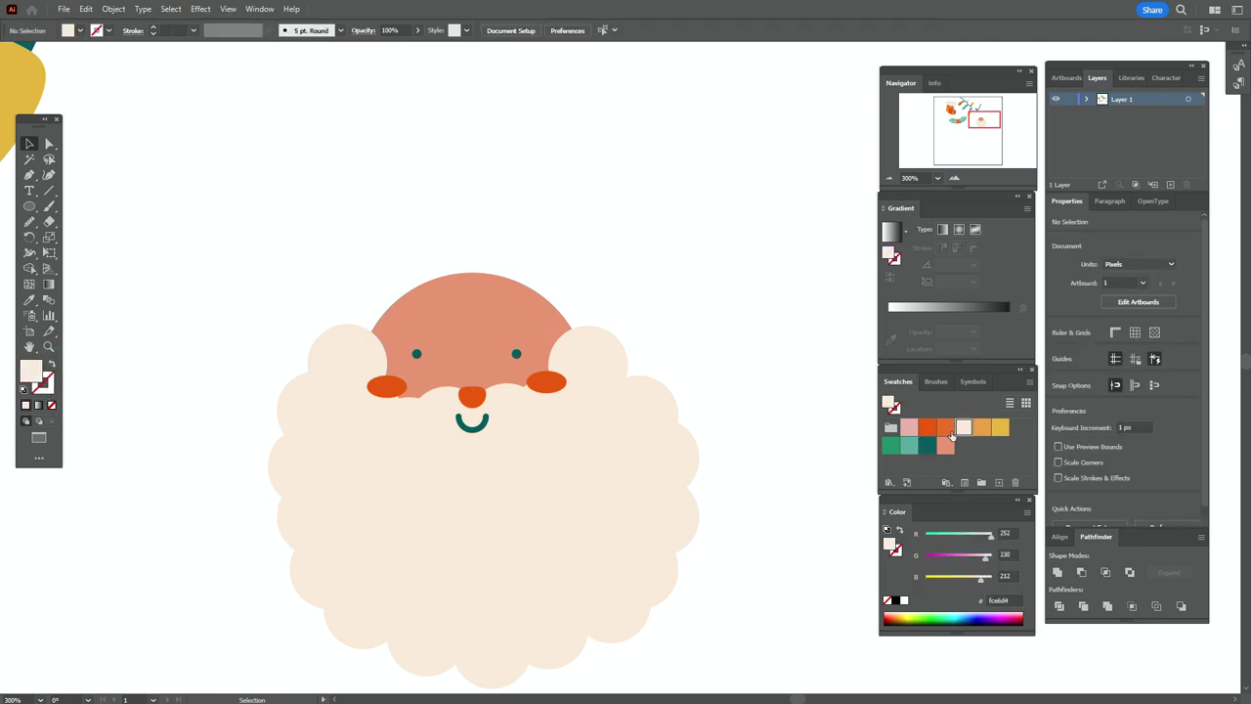
click(49, 206)
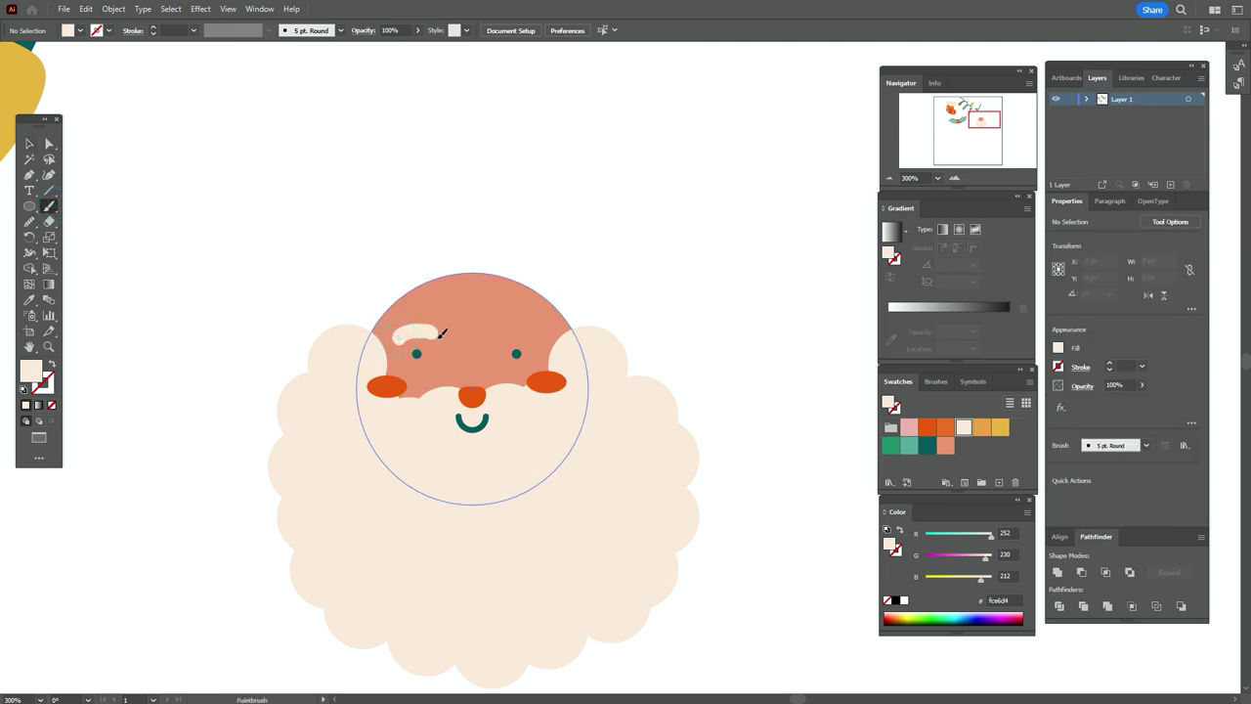
drag(442, 333, 446, 344)
click(31, 143)
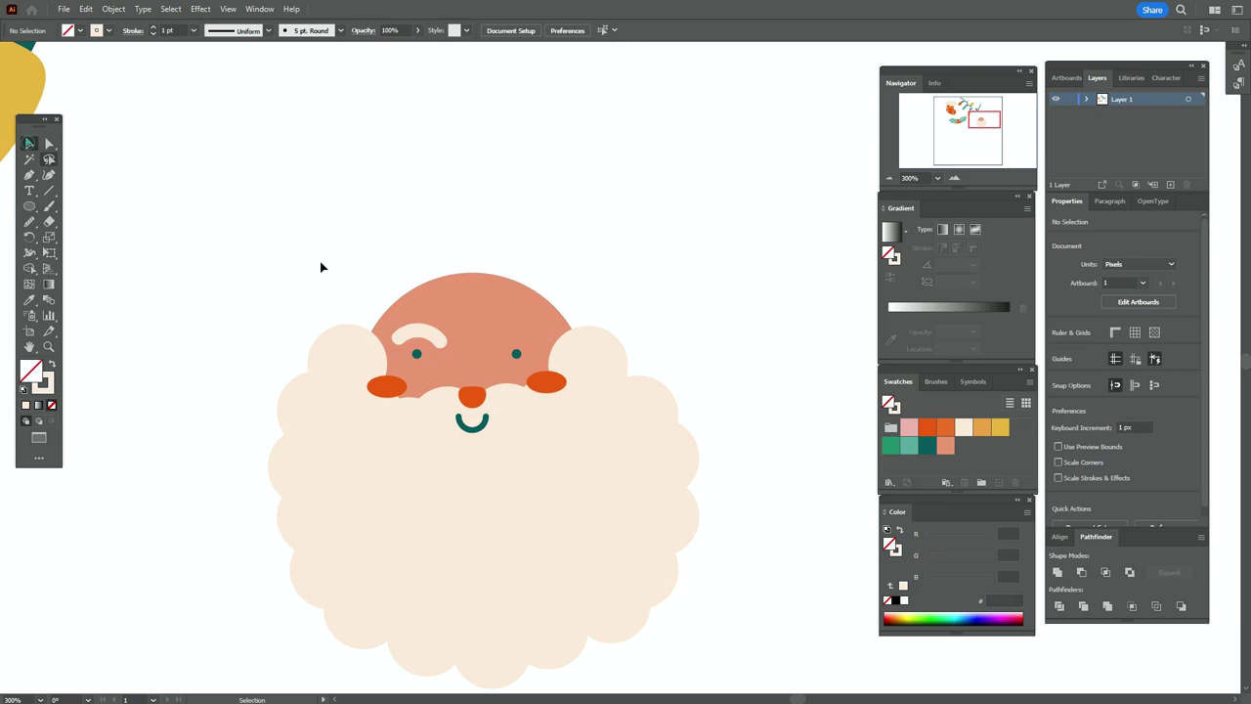
Step: Shrink the eyebrow to about 10 px wide with a 0.7 pt stroke, and duplicate it above the right eye
click(442, 338)
drag(441, 337, 438, 345)
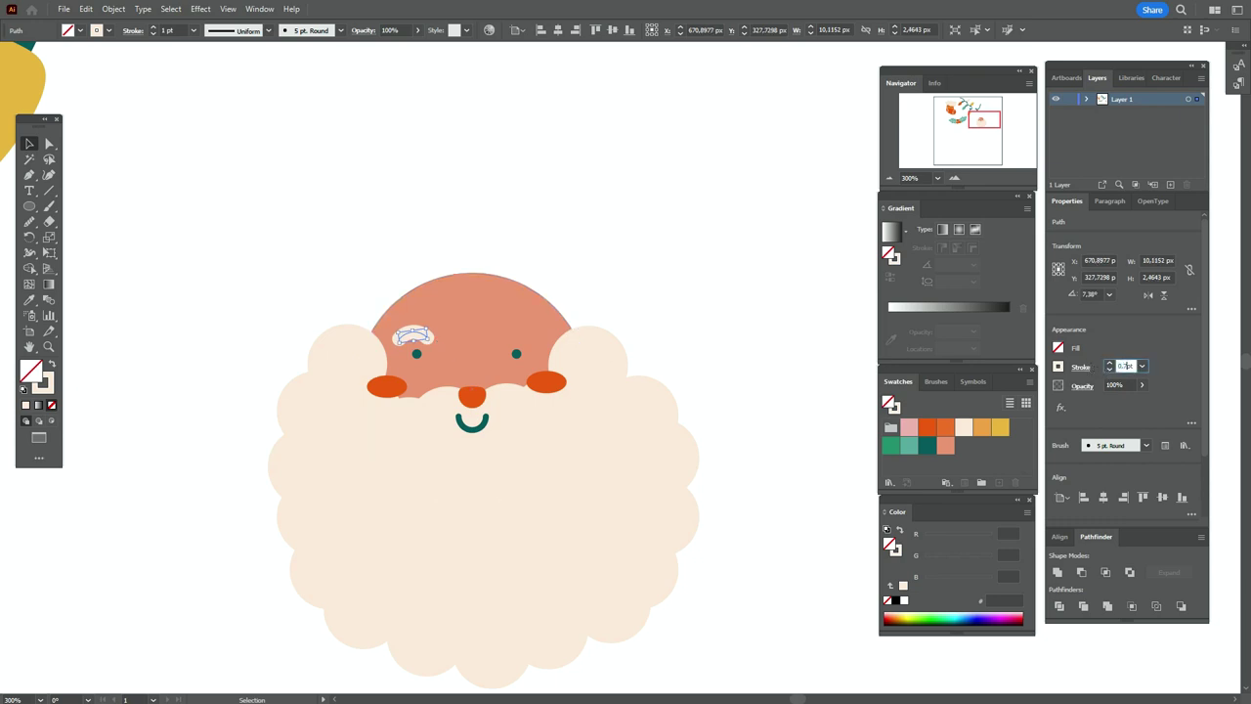
click(603, 210)
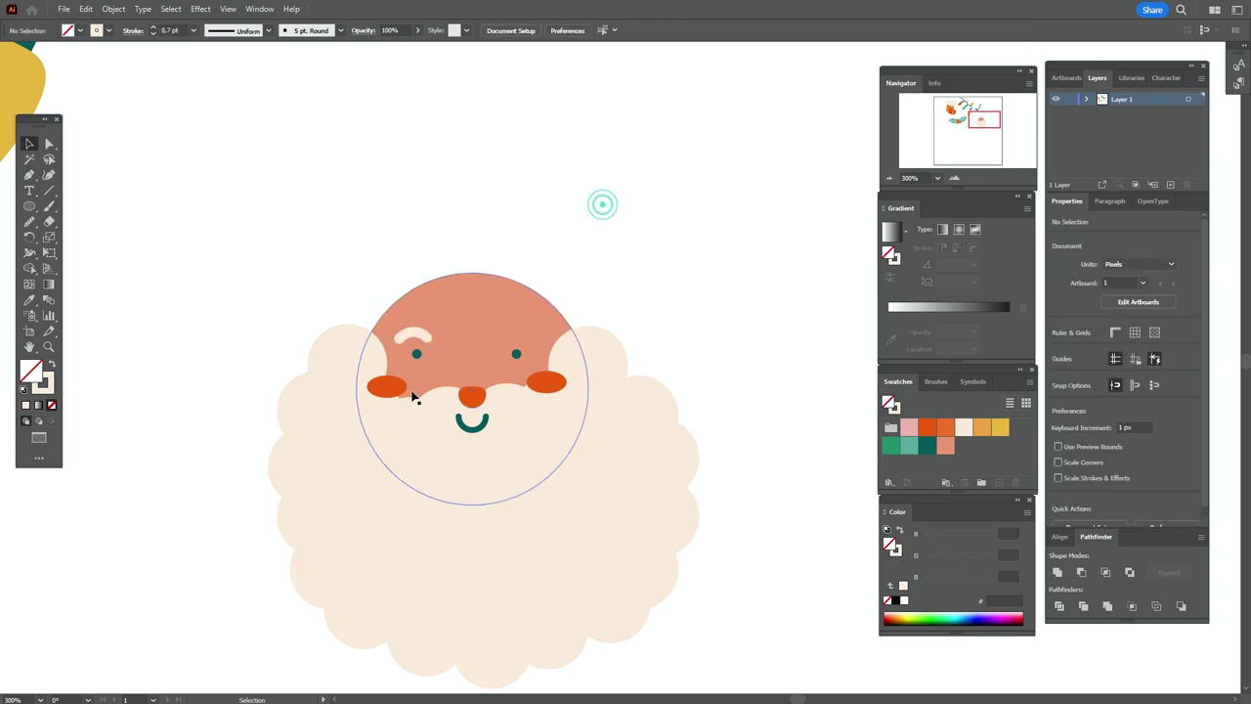
drag(412, 337, 514, 338)
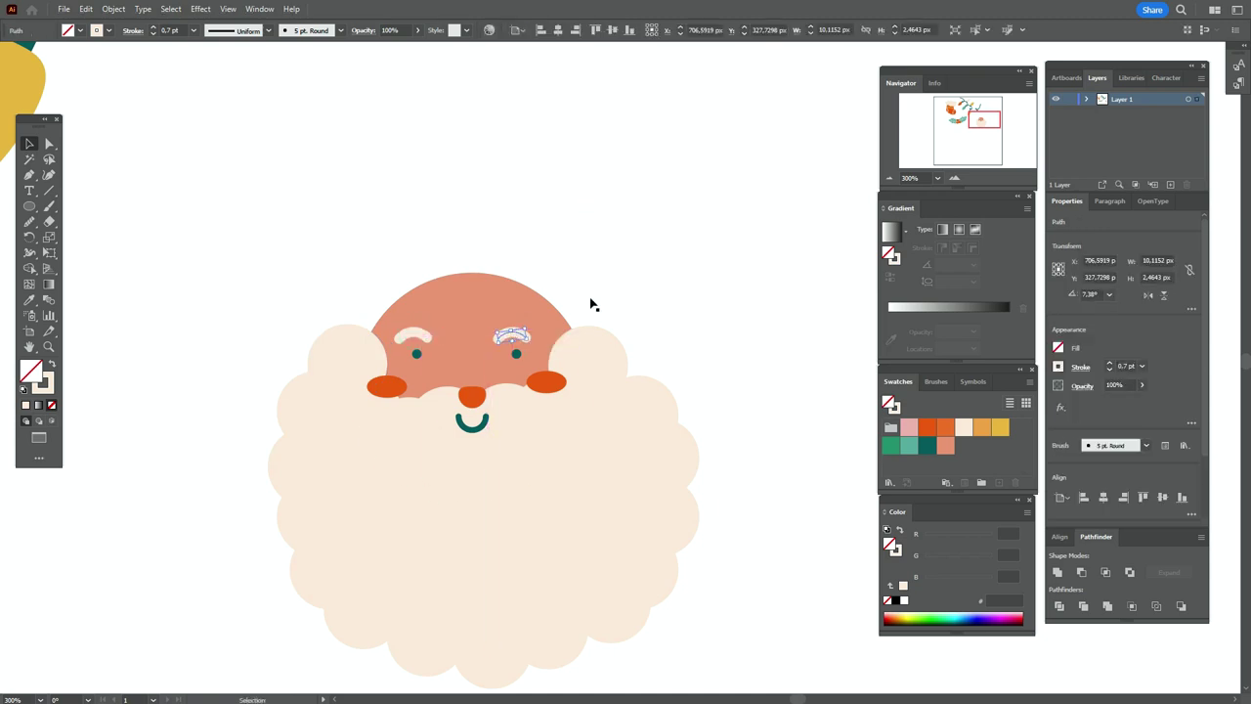
click(665, 281)
Step: Move the left eye down, align both eyes by their vertical centers, and nudge the pair down to nearly cheek level
drag(416, 355, 413, 362)
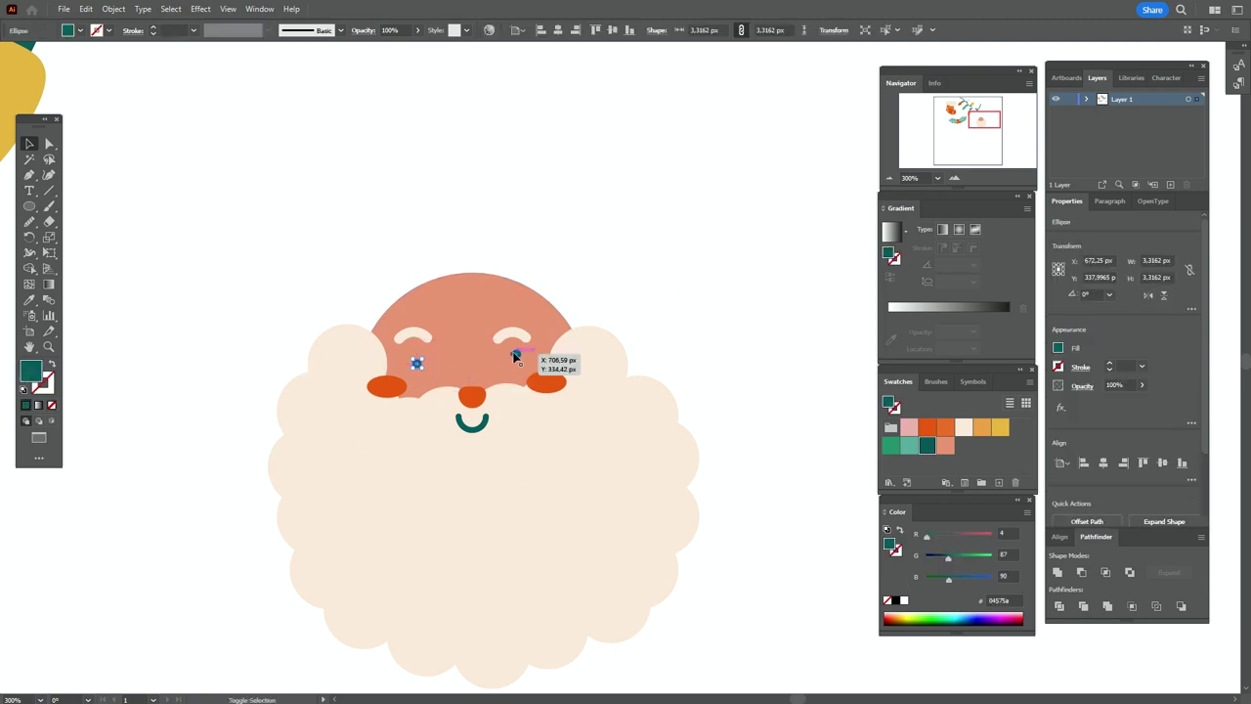
shift+click(515, 355)
click(1163, 463)
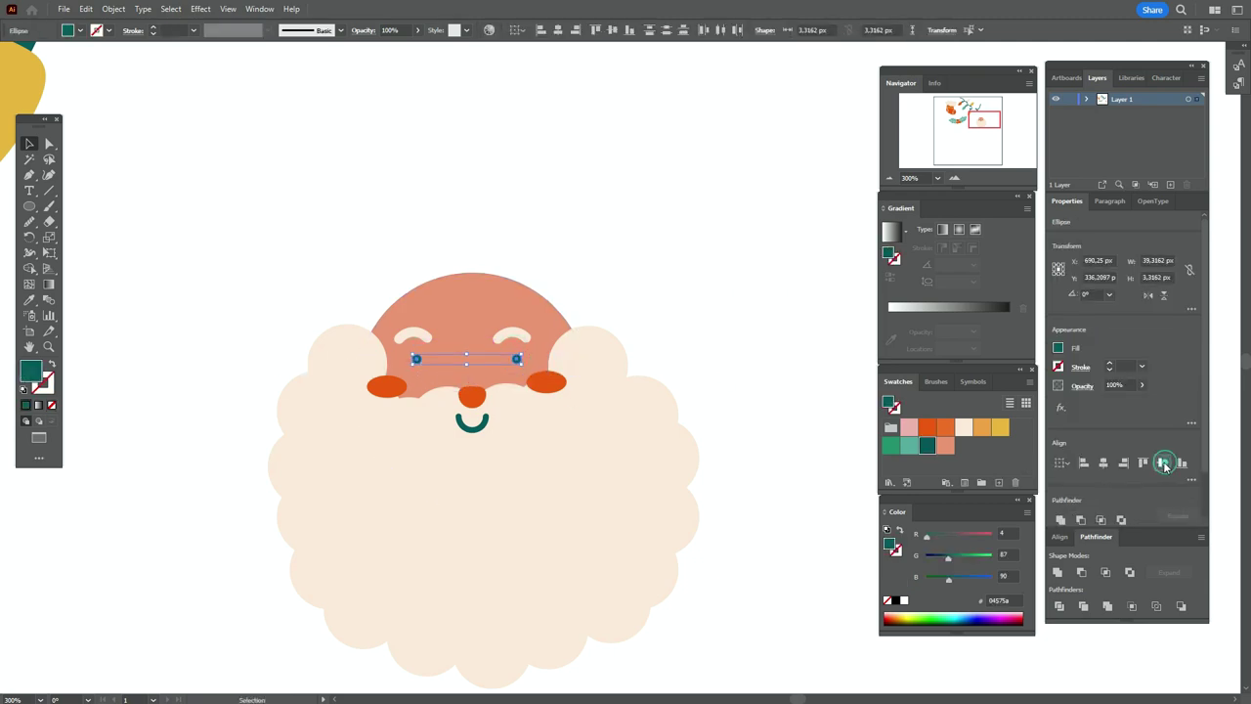
key(Down)
key(Down)
key(Down)
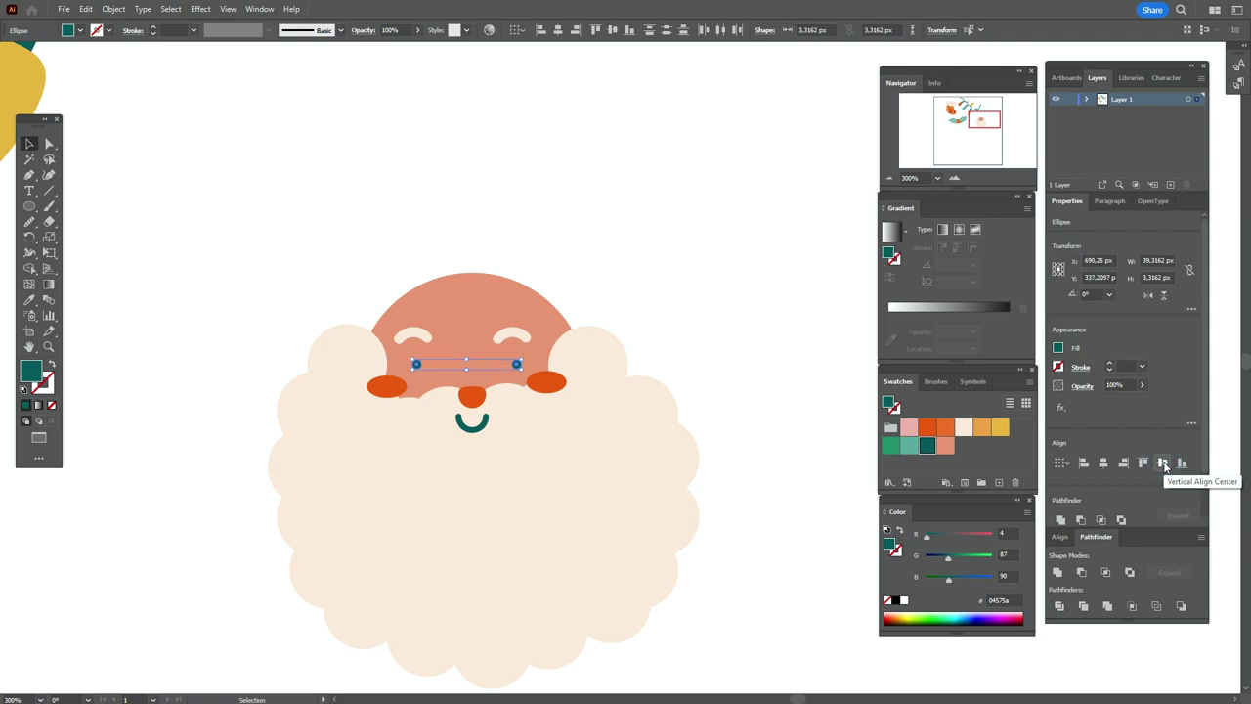
key(Down)
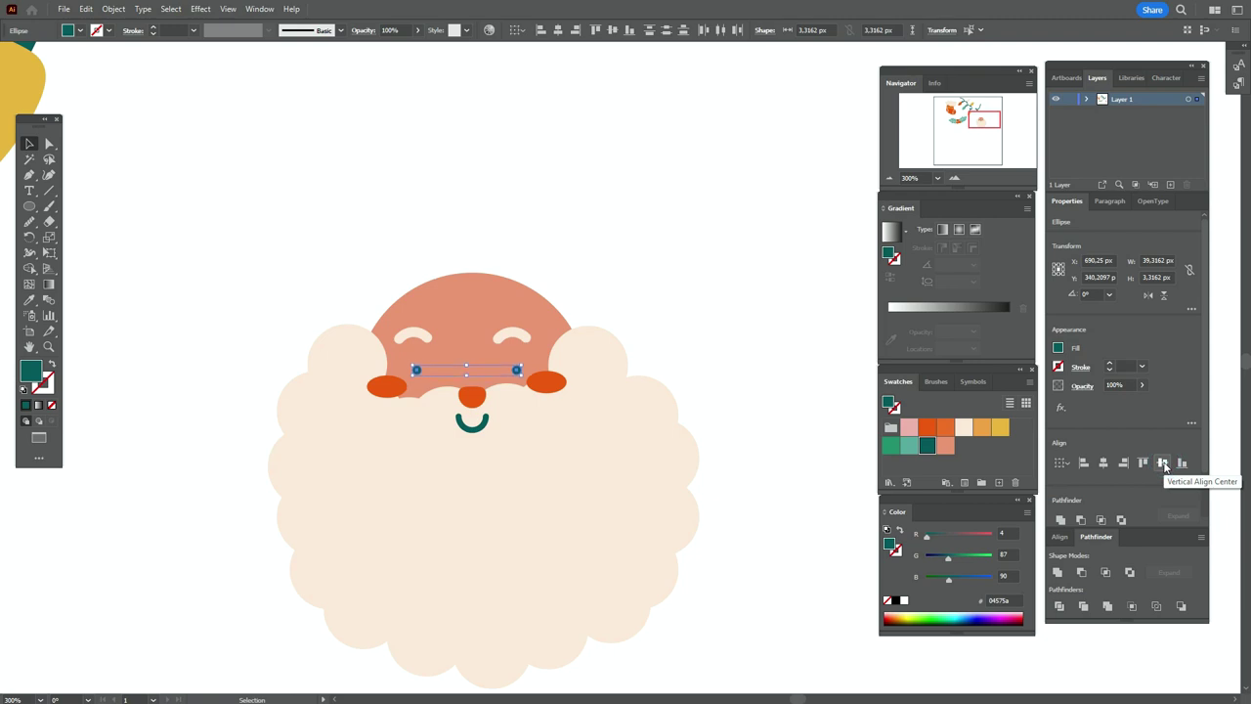
Step: Nudge both eyes up by 1 px and lower the two eyebrows slightly closer to them
key(Up)
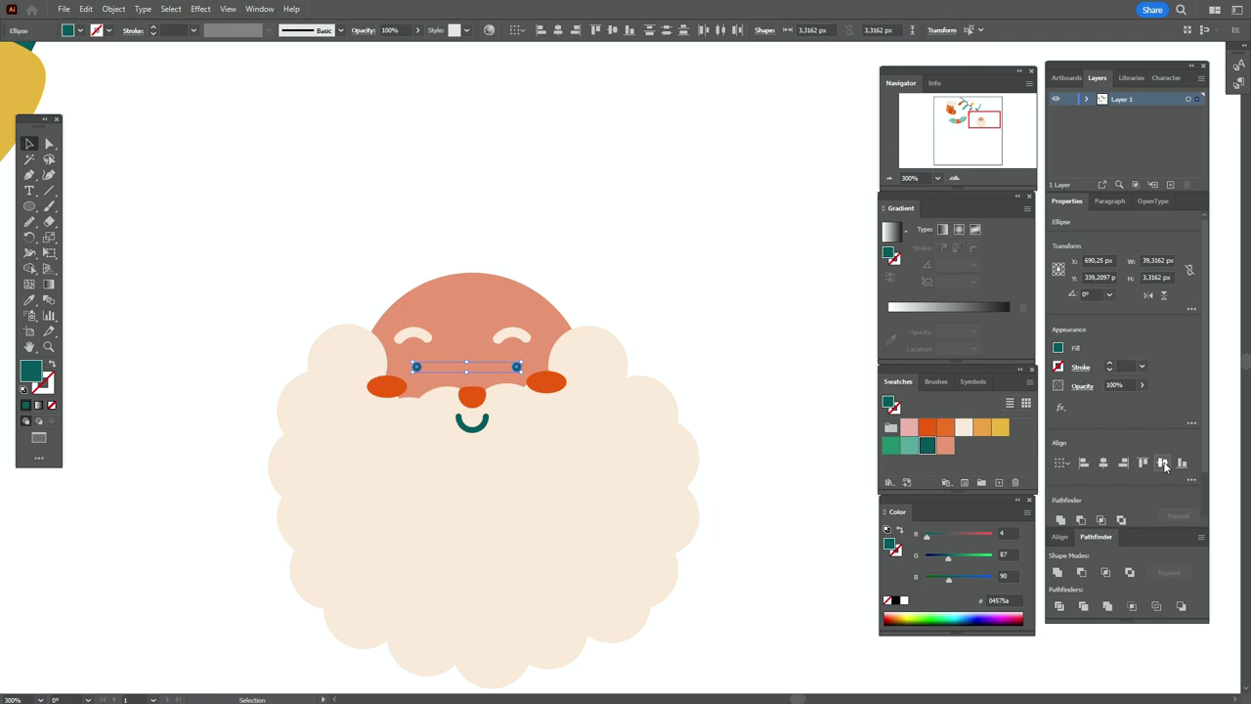
drag(415, 341, 417, 350)
drag(528, 336, 536, 339)
click(704, 273)
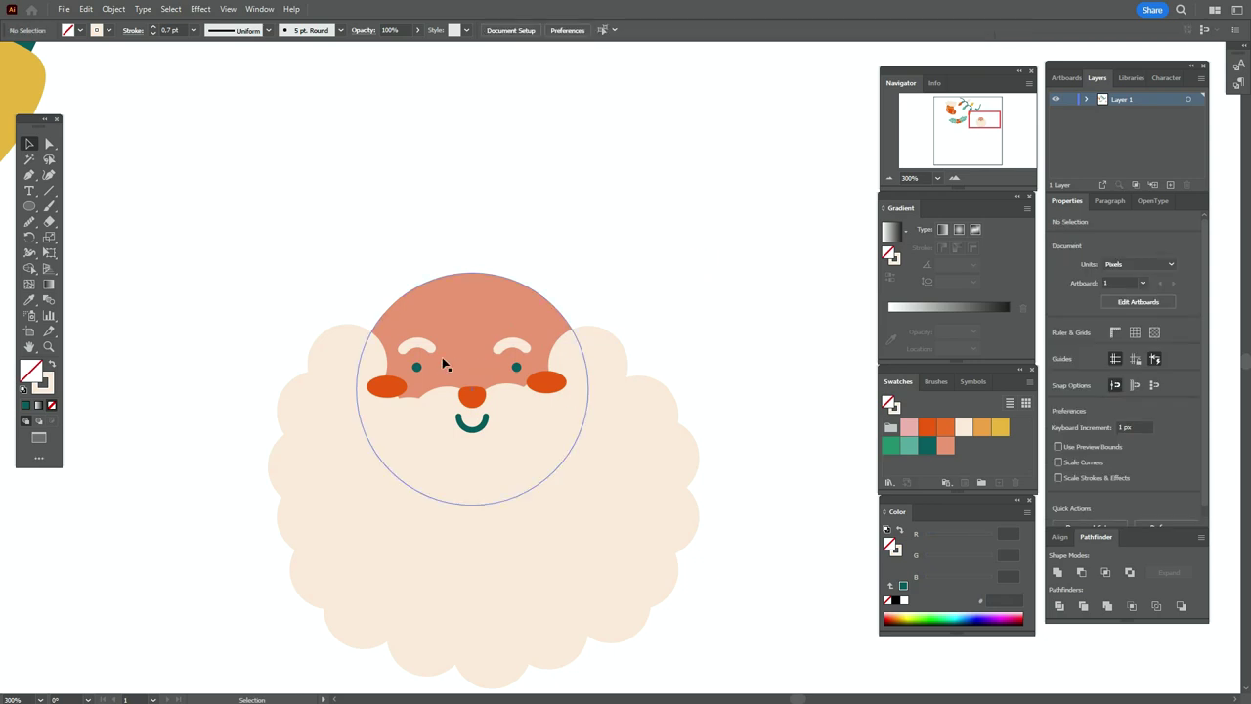
Step: Raise both orange cheeks slightly so they sit closer to the eyes
click(402, 410)
click(854, 284)
drag(399, 389, 399, 384)
drag(545, 383, 549, 377)
click(804, 289)
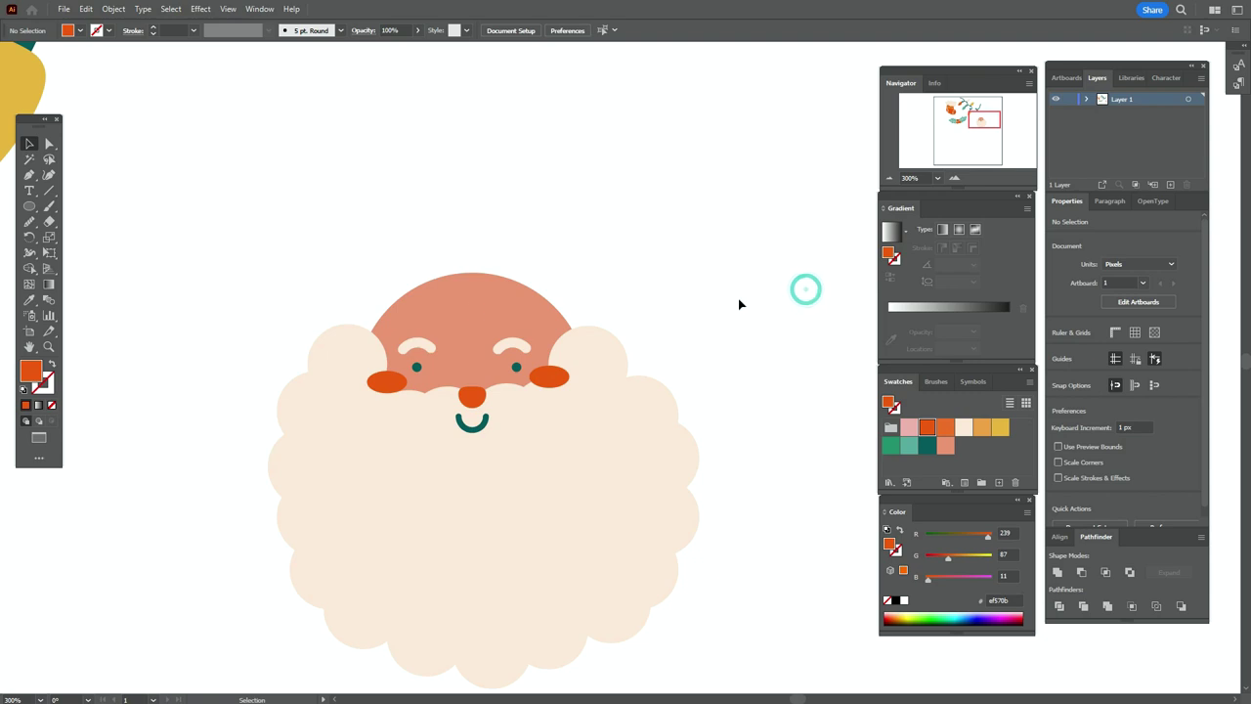
Step: Paint a wavy, filled teal (#57a79c) hat brim about 122 px wide and 22 px high across the forehead
click(29, 347)
drag(497, 435, 468, 403)
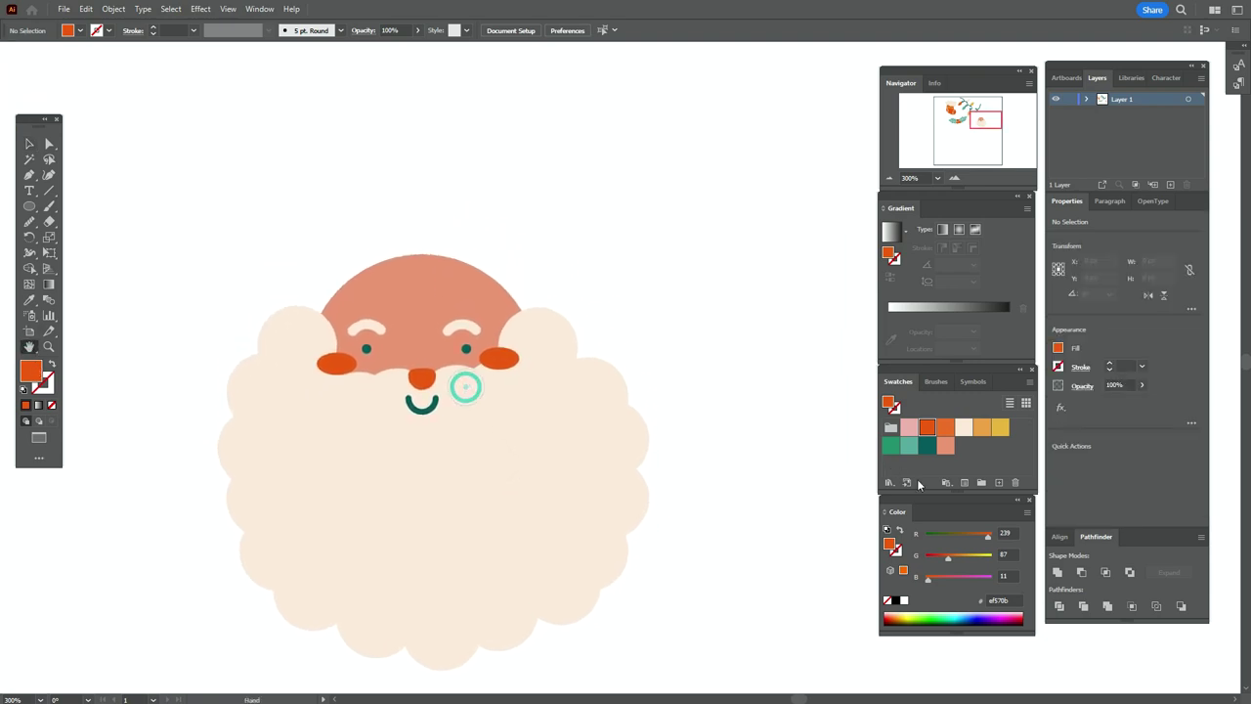
click(910, 447)
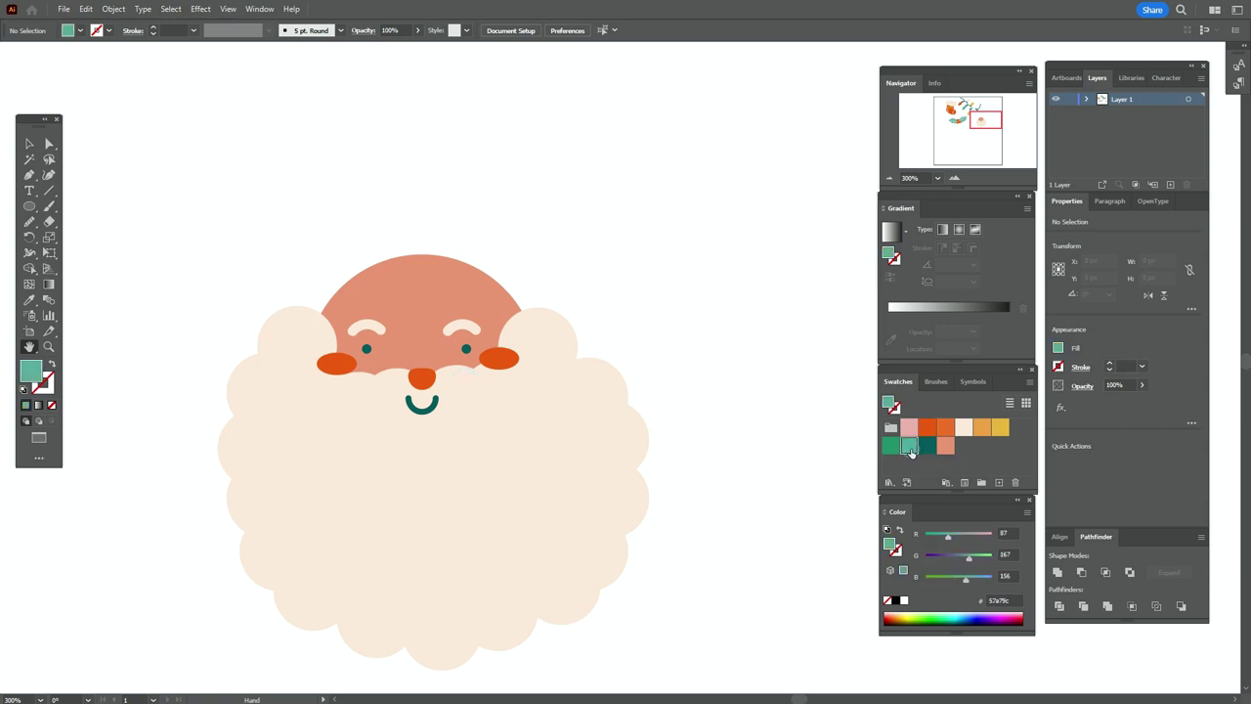
click(50, 209)
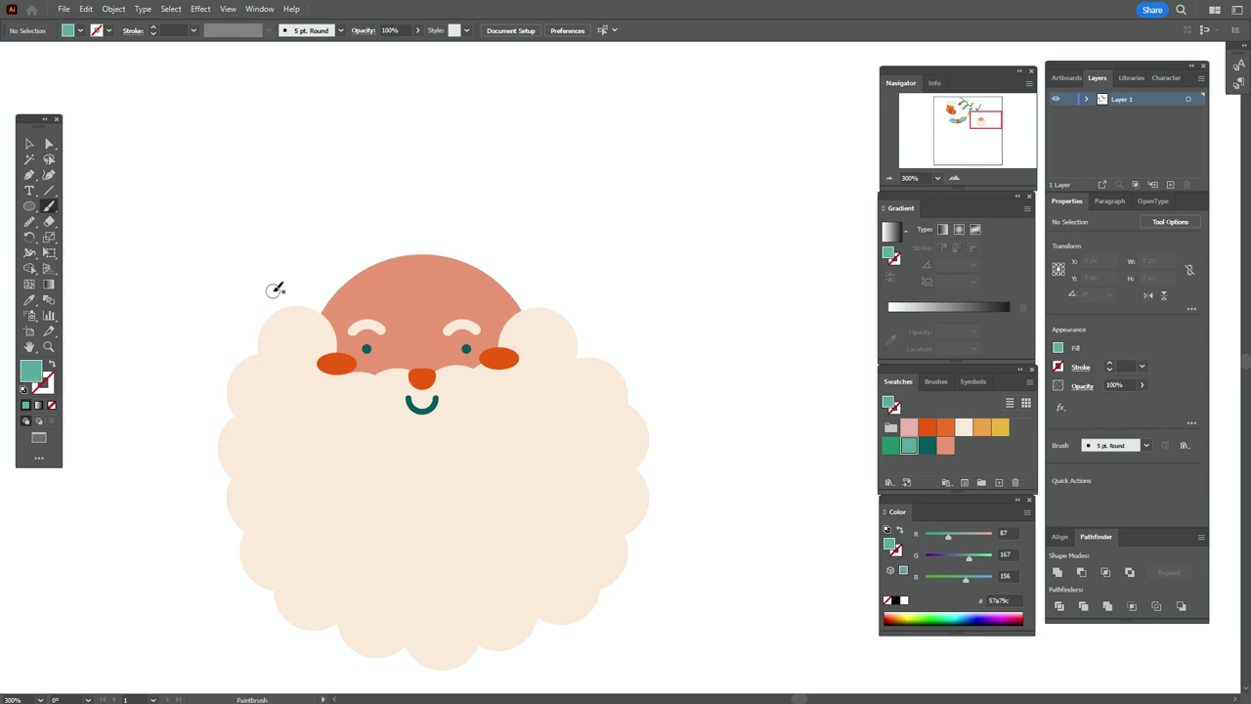
mouse_move(274, 290)
mouse_down()
mouse_move(403, 253)
mouse_move(469, 250)
mouse_move(555, 262)
mouse_move(608, 287)
mouse_move(502, 301)
mouse_up()
mouse_move(425, 293)
mouse_down()
mouse_move(335, 303)
mouse_move(274, 289)
mouse_up()
click(29, 144)
click(344, 270)
click(51, 367)
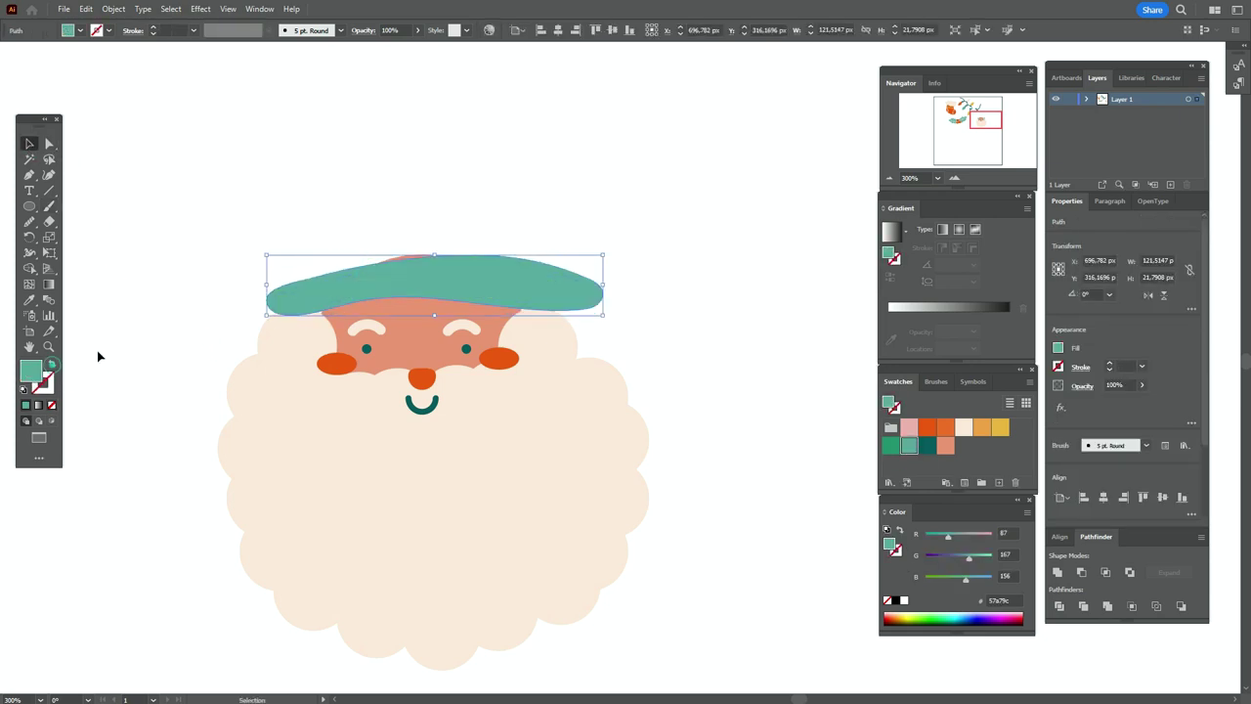
click(115, 349)
Step: Narrow the teal brim to about 111 px, shift it down over the forehead, and smooth its outline
drag(556, 289, 501, 310)
click(644, 276)
click(537, 292)
click(29, 222)
drag(293, 288, 342, 277)
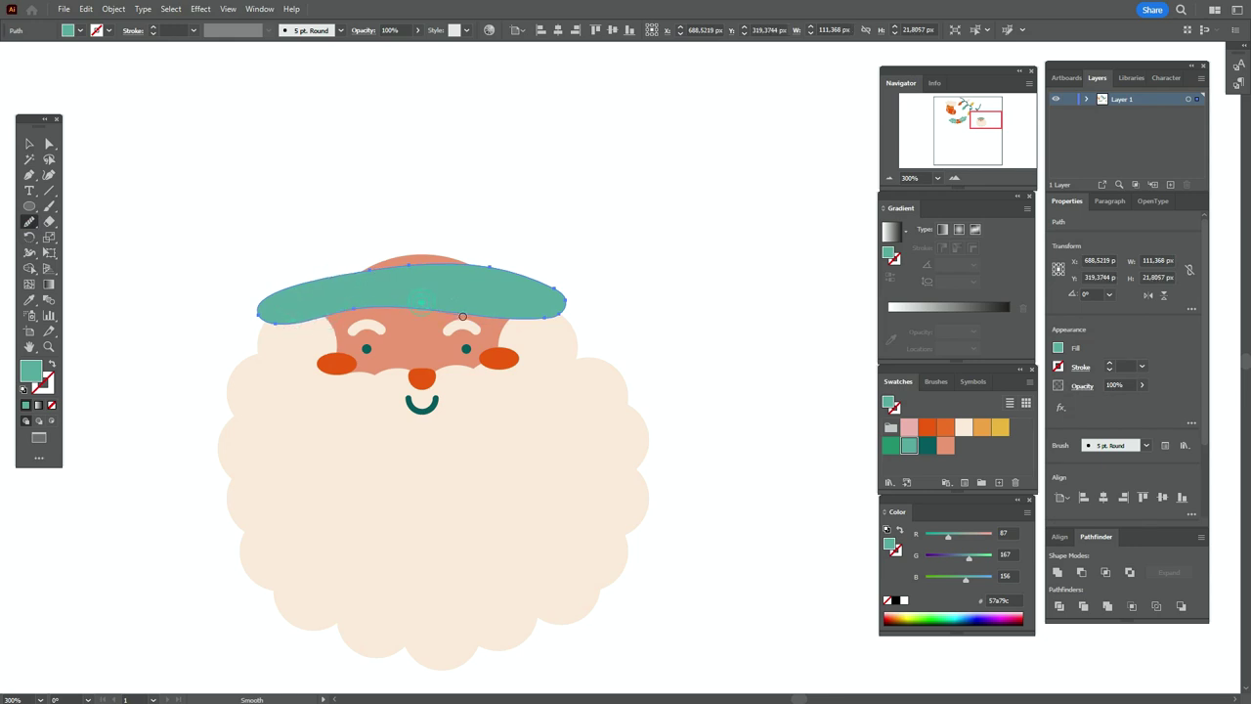
click(29, 144)
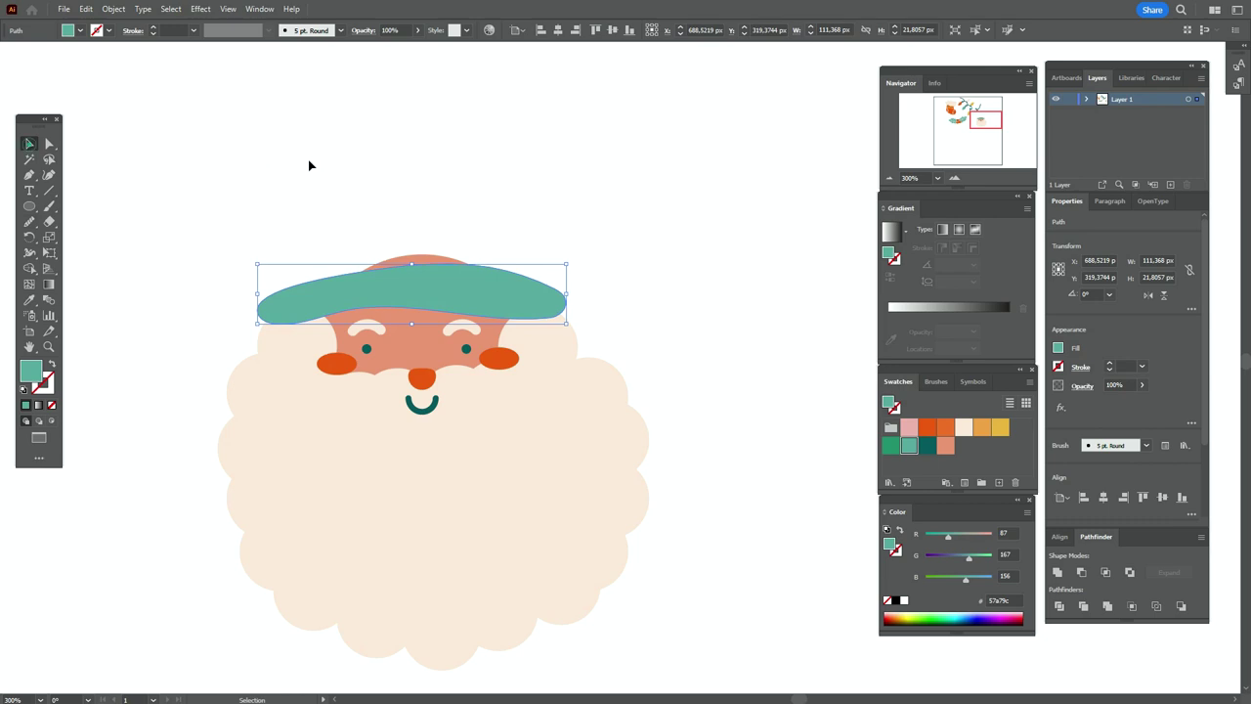
click(307, 161)
Step: Draw a red-orange (#ef570b) ellipse about 82 by 90 px for the hat and center it over the head
click(29, 348)
drag(546, 341, 531, 433)
click(928, 428)
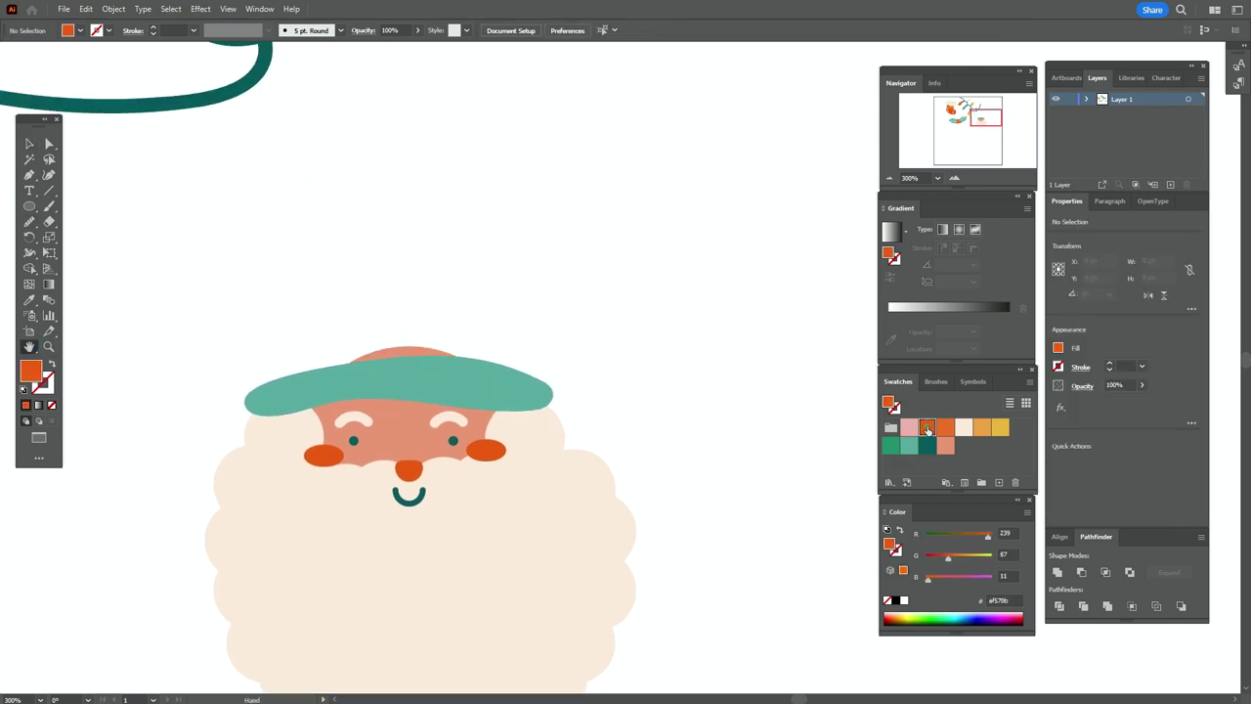
click(34, 213)
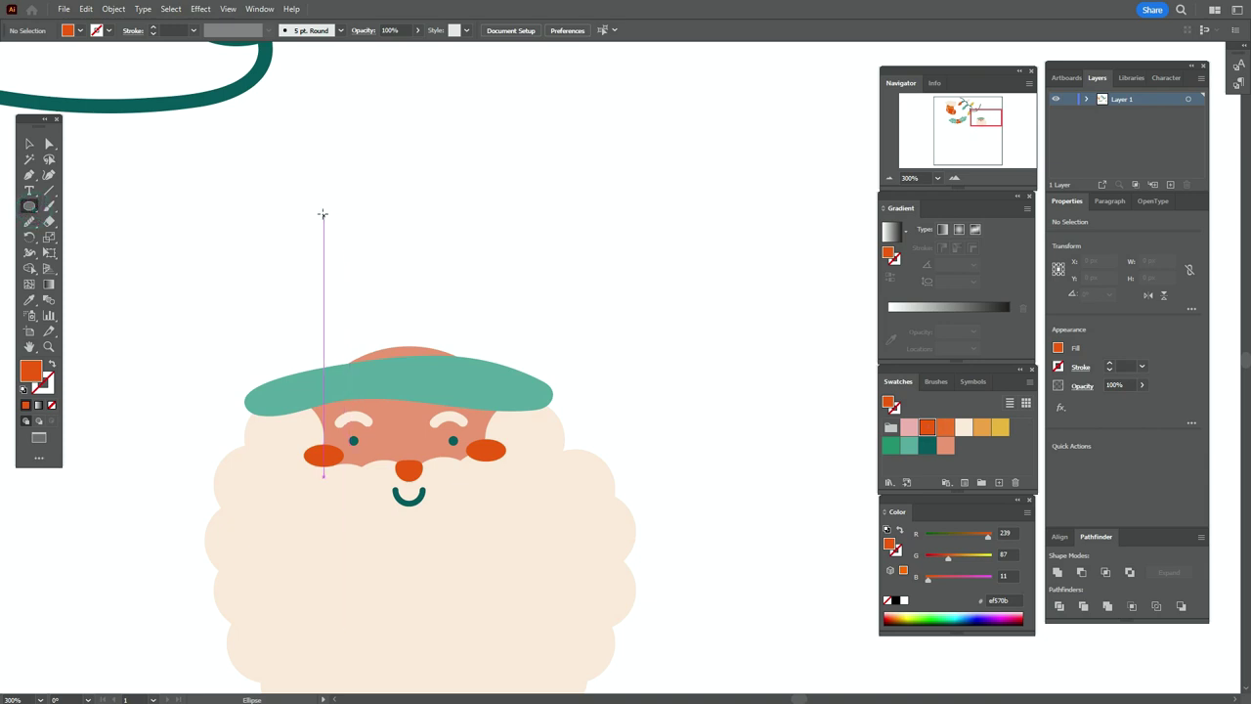
drag(325, 204, 547, 448)
key(v)
drag(506, 327, 476, 350)
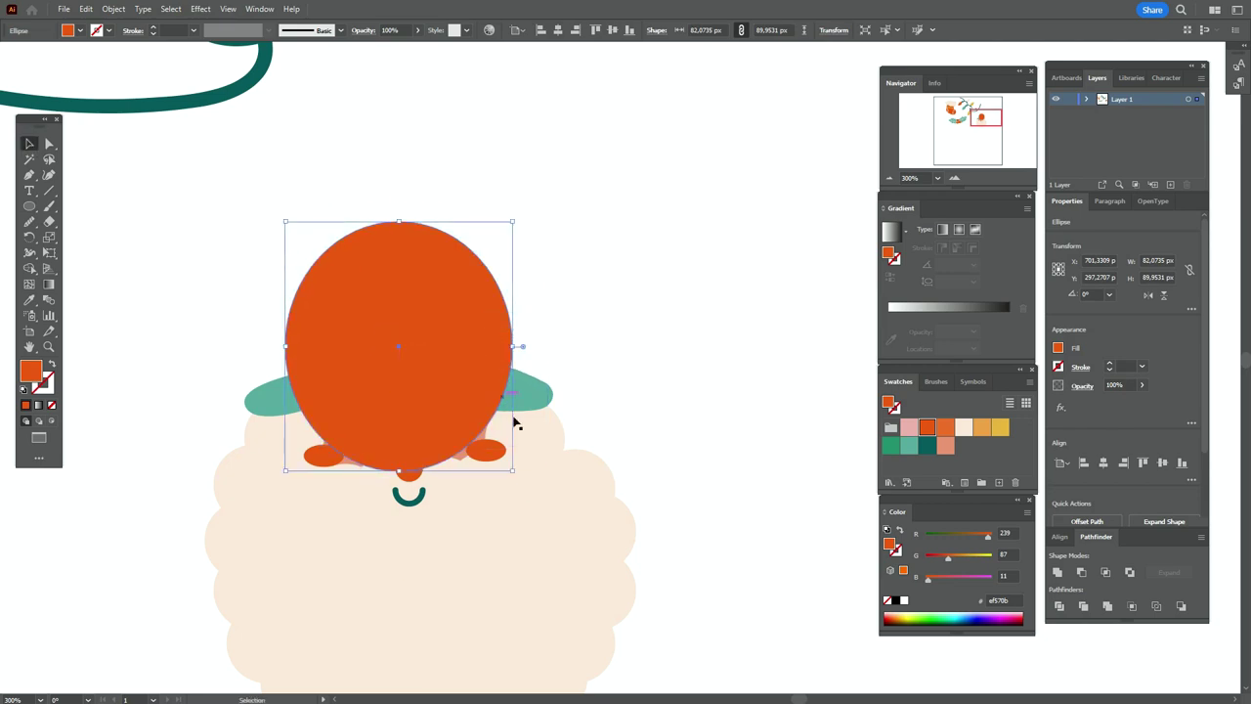
Step: Bring the teal brim to the front, above the orange ellipse
right_click(529, 395)
mouse_move(635, 323)
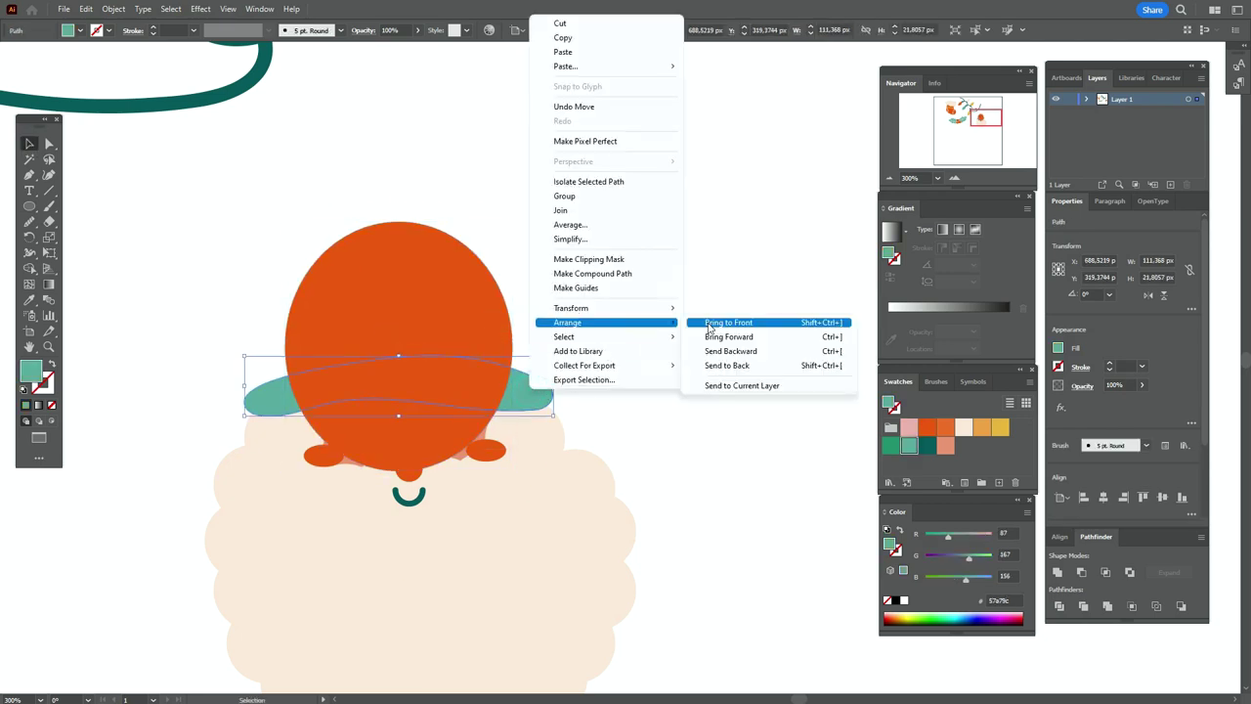
click(711, 323)
click(654, 326)
Step: Pull the orange ellipse's bottom anchor up behind the brim, then enlarge the hat to about 87 by 65 px
key(q)
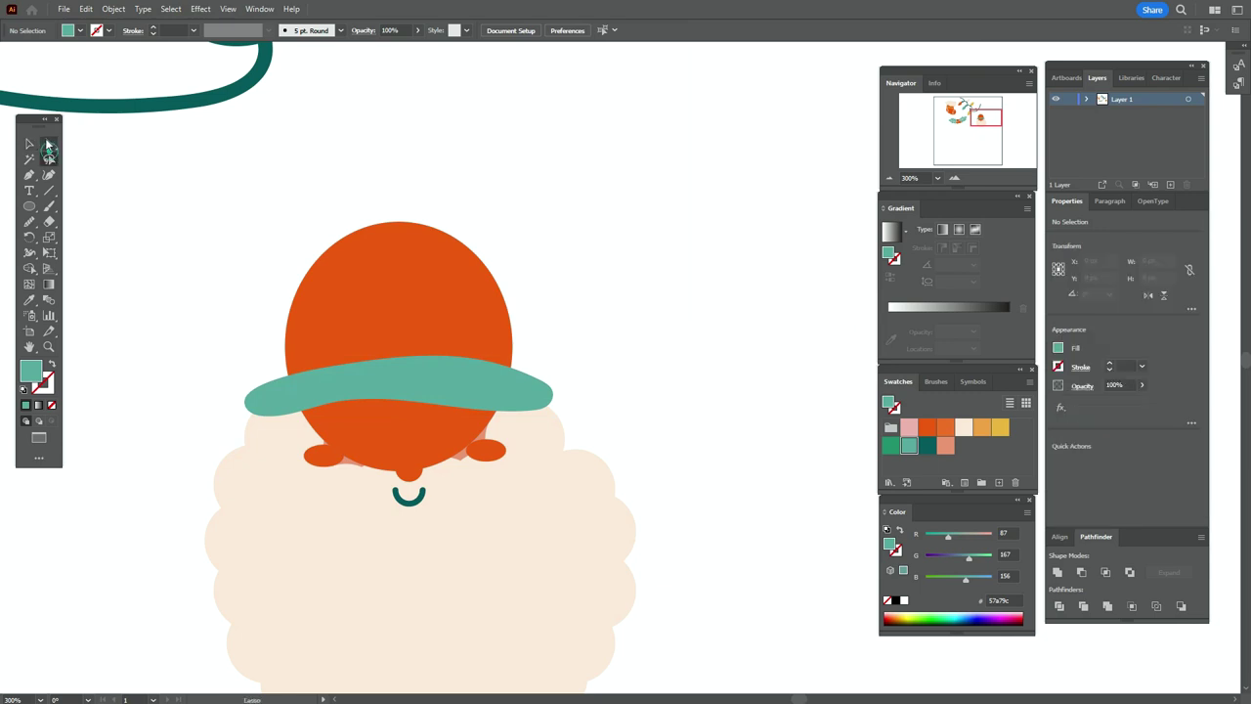
click(339, 306)
drag(400, 474, 409, 391)
click(30, 145)
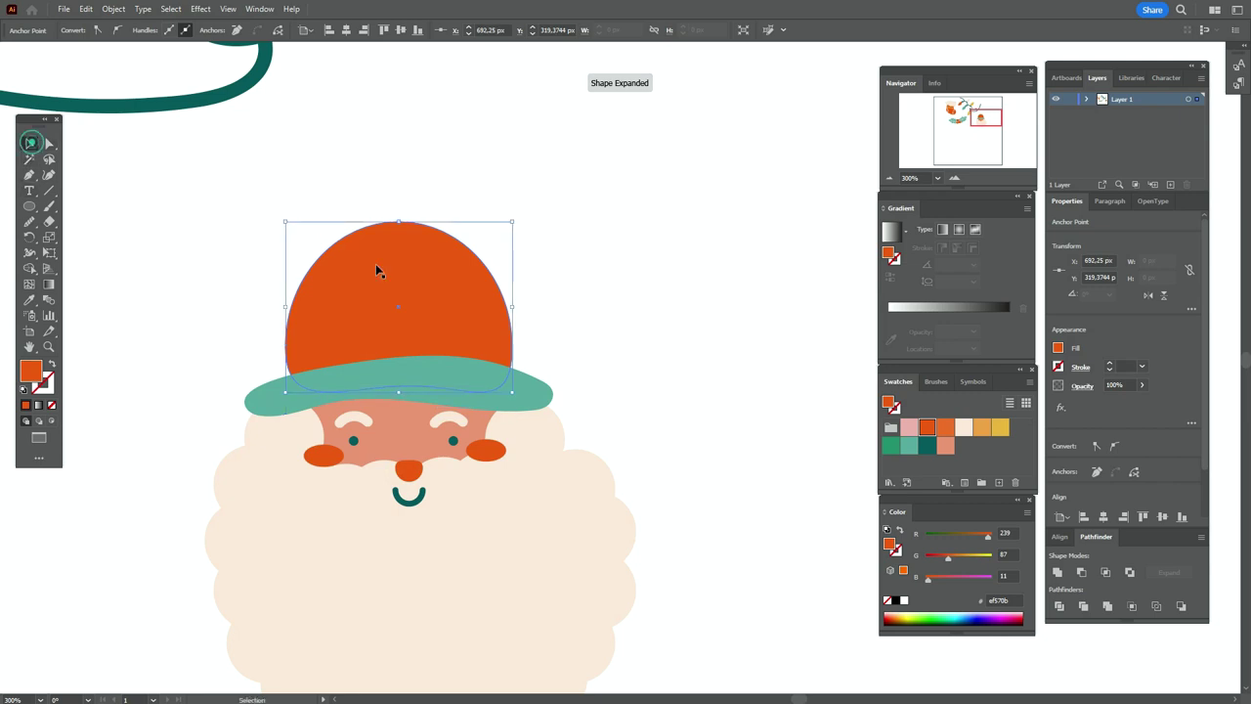
drag(398, 222, 399, 212)
drag(396, 271, 406, 275)
Step: Lower the hat's two side anchor points toward the brim to give it a taller, tapered shape
click(29, 347)
drag(436, 436, 446, 343)
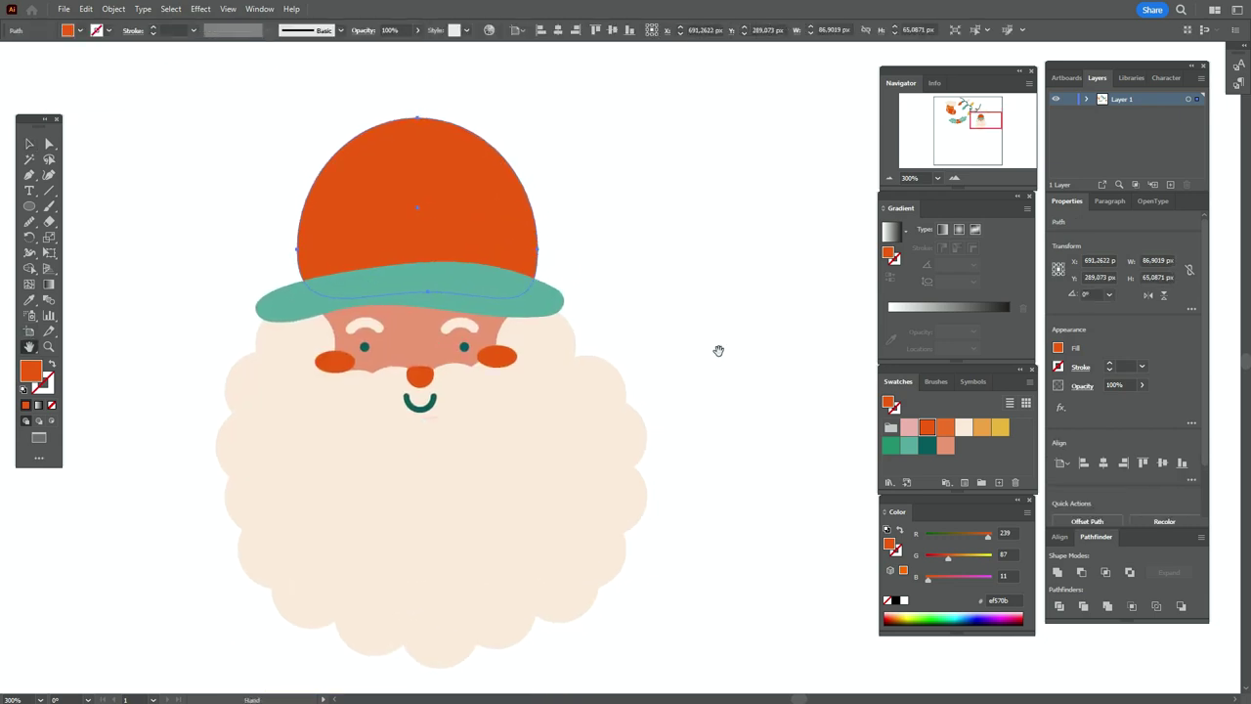
click(49, 144)
click(297, 248)
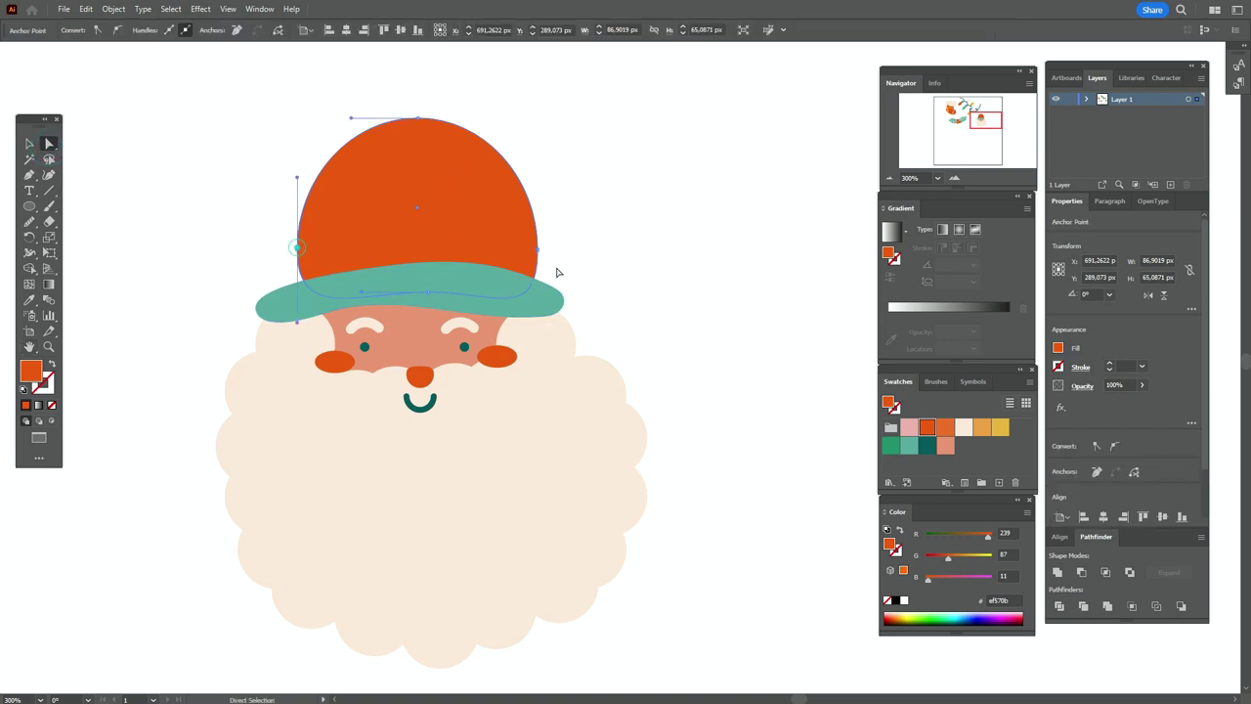
drag(539, 254, 537, 274)
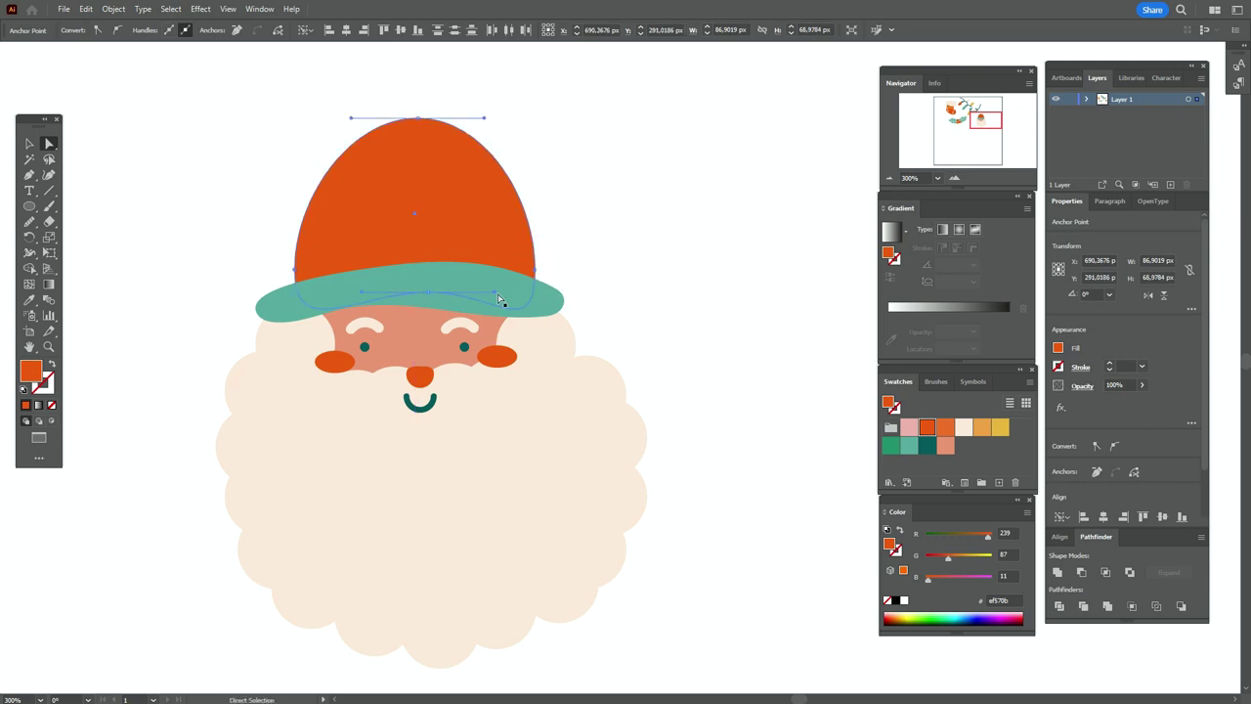
drag(294, 270, 294, 276)
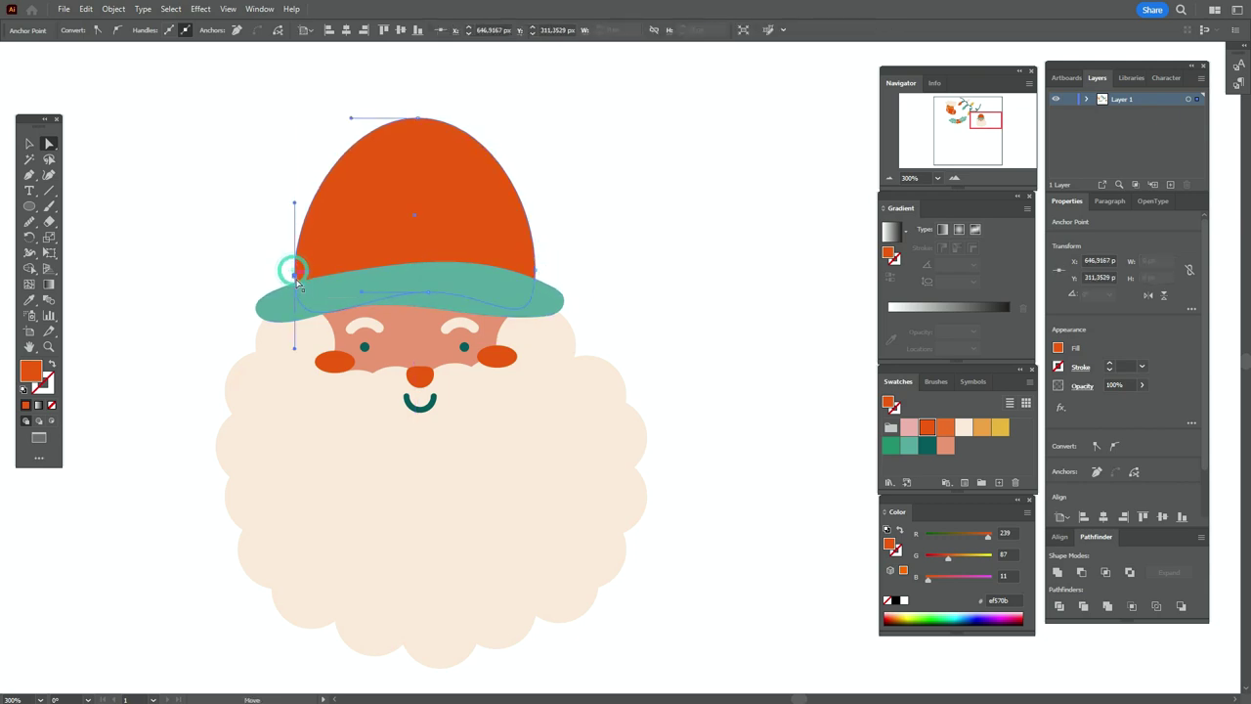
click(536, 270)
drag(537, 276, 538, 277)
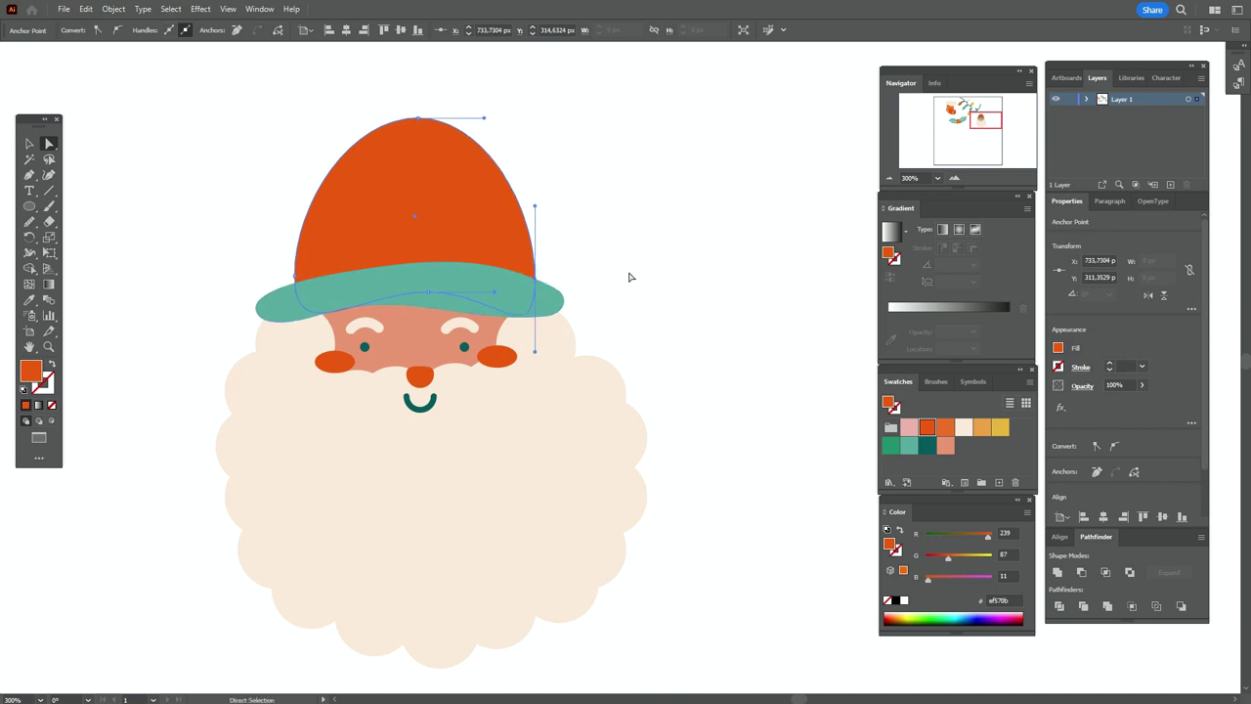
click(628, 274)
Step: Shift the hat's top anchor slightly to the right and widen the hat a little on both sides
click(439, 184)
drag(418, 121, 430, 124)
click(597, 137)
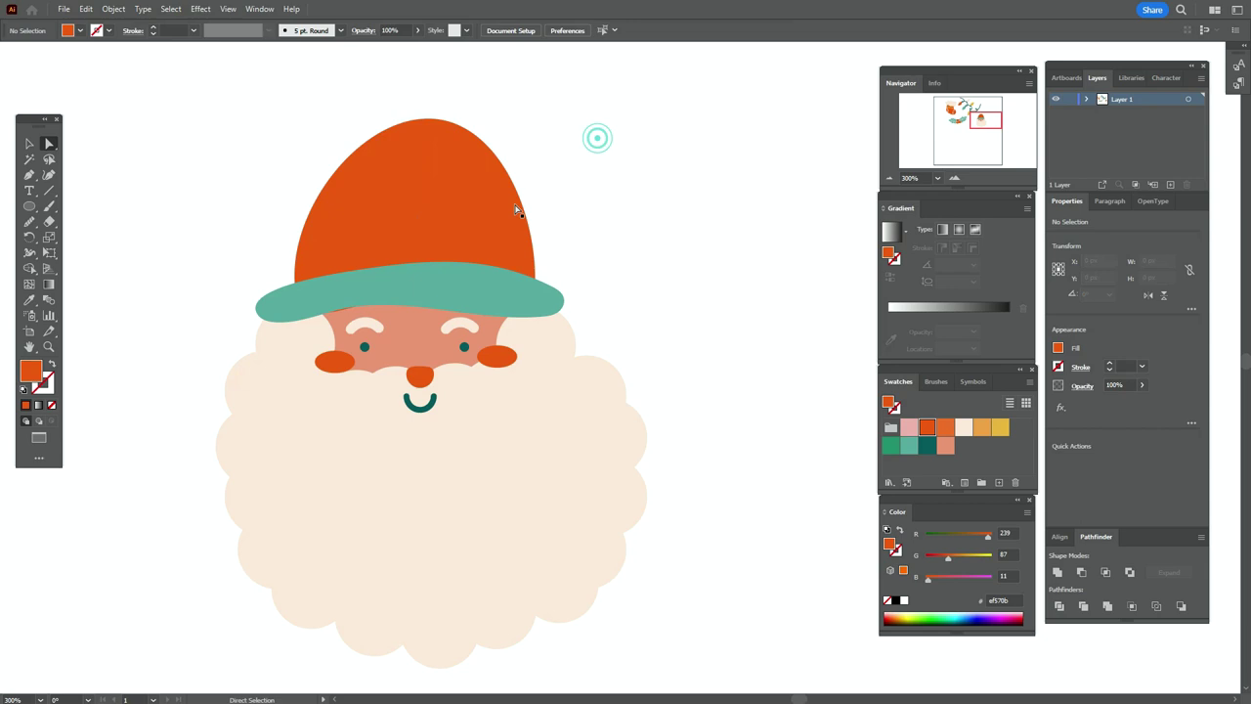
click(29, 143)
click(381, 210)
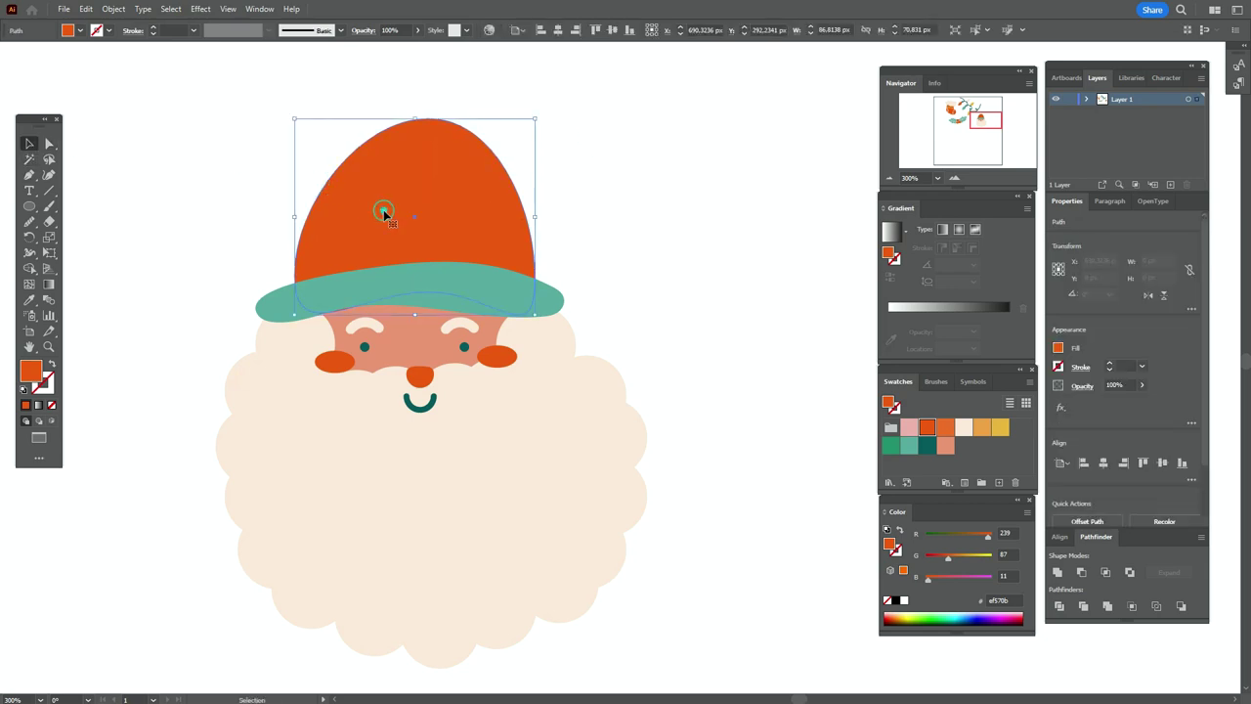
drag(539, 216, 544, 215)
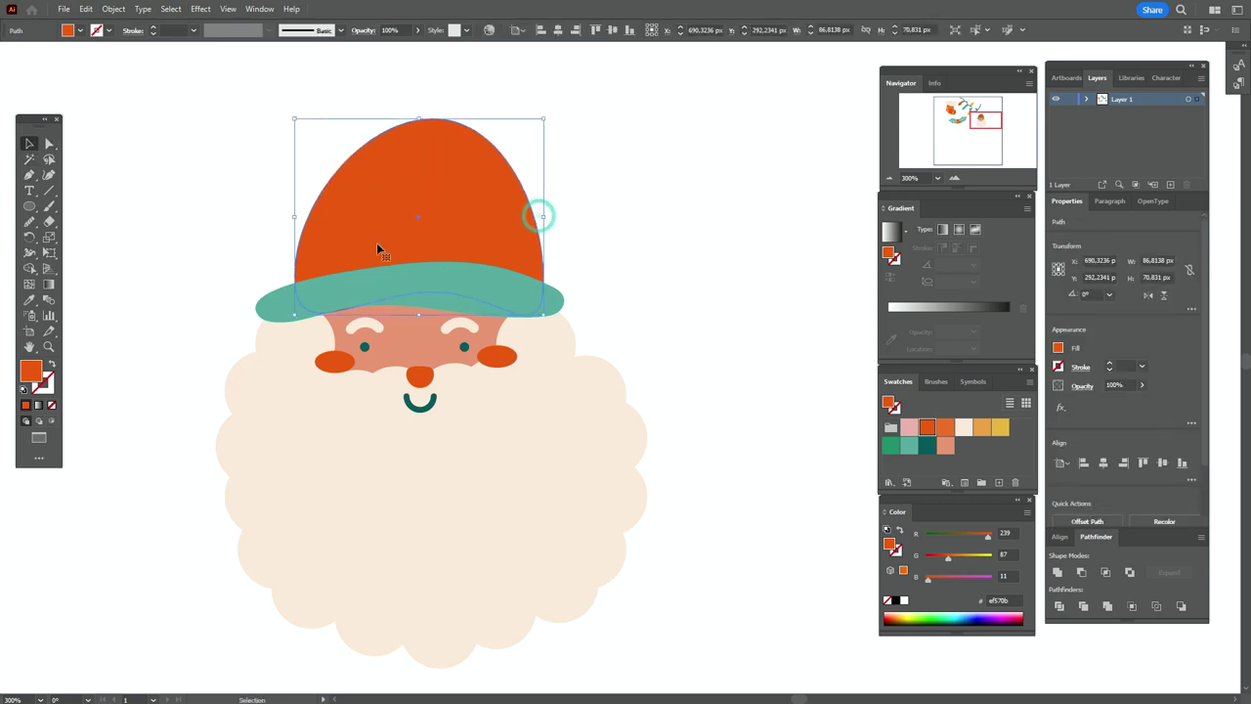
drag(293, 216, 283, 216)
click(659, 254)
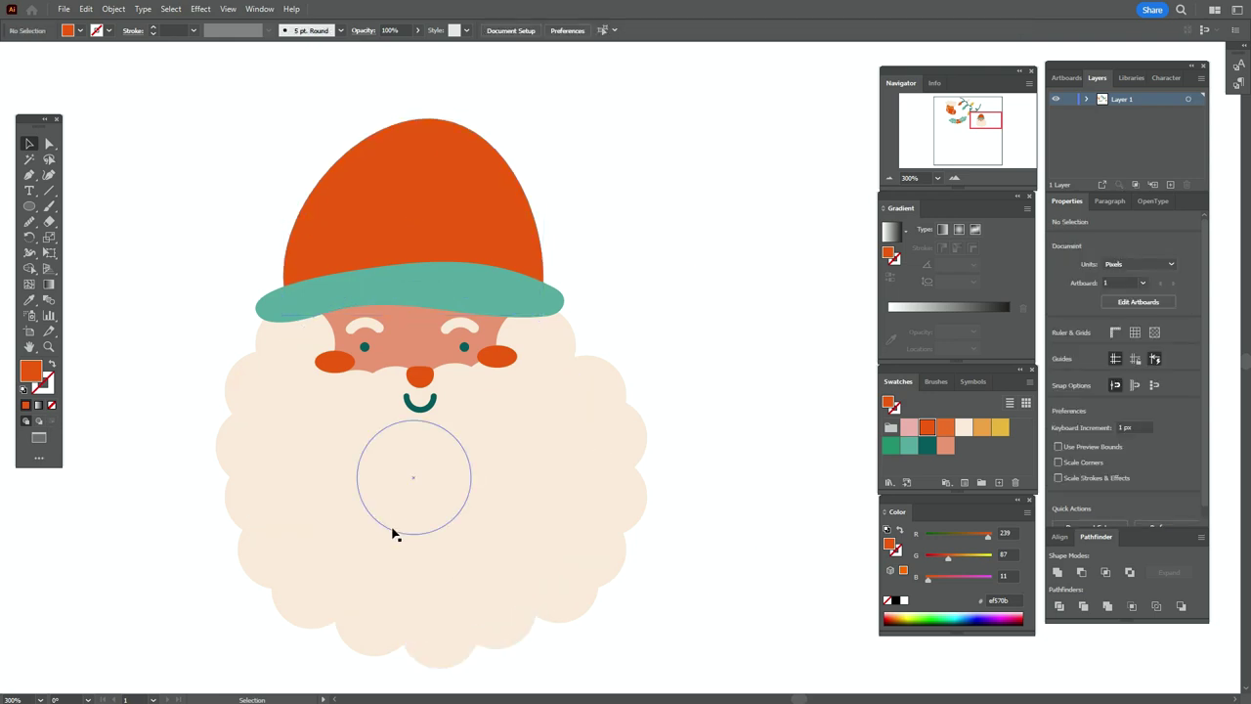
Step: Shift the eye on the right slightly outward, toward its cheek
click(31, 348)
drag(425, 404, 411, 374)
drag(586, 367, 573, 407)
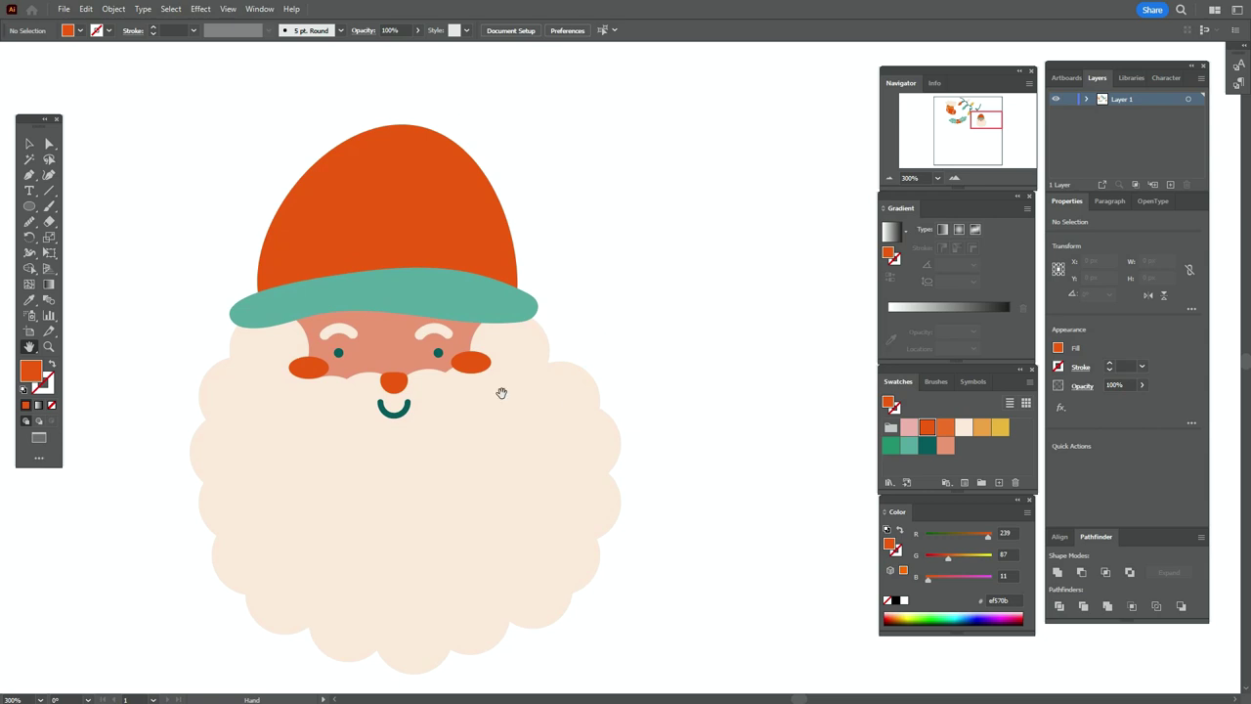
click(36, 145)
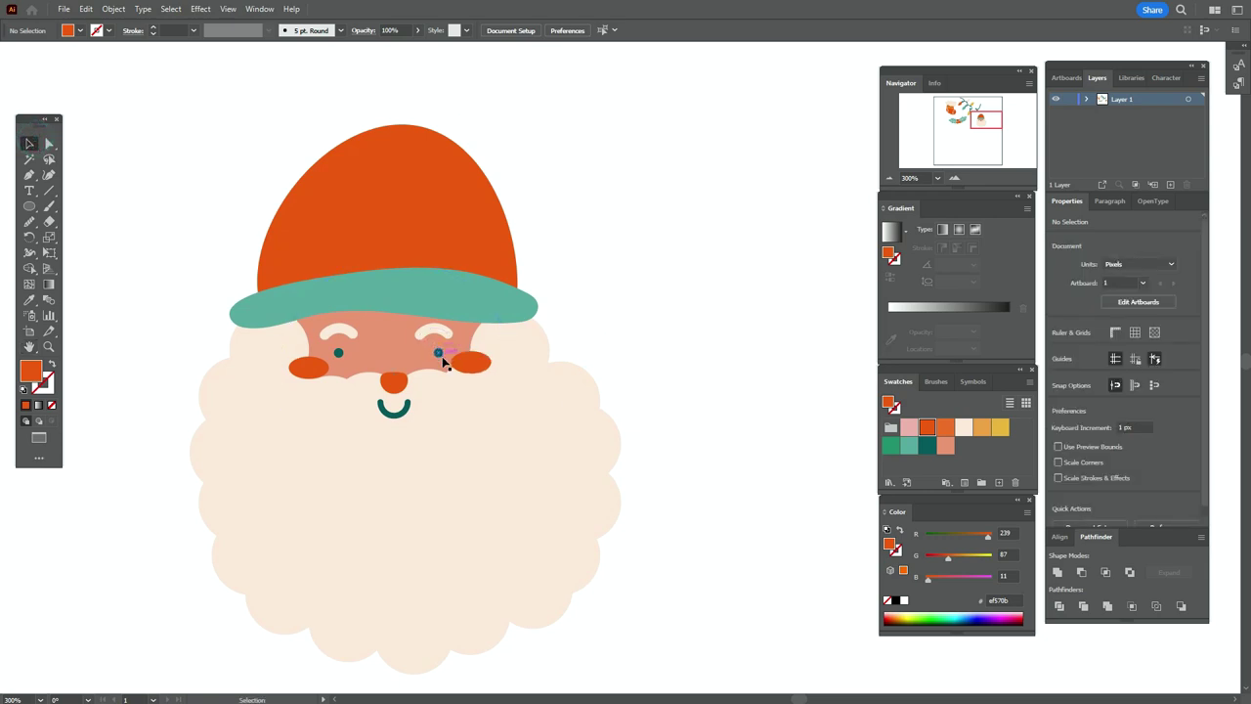
click(438, 354)
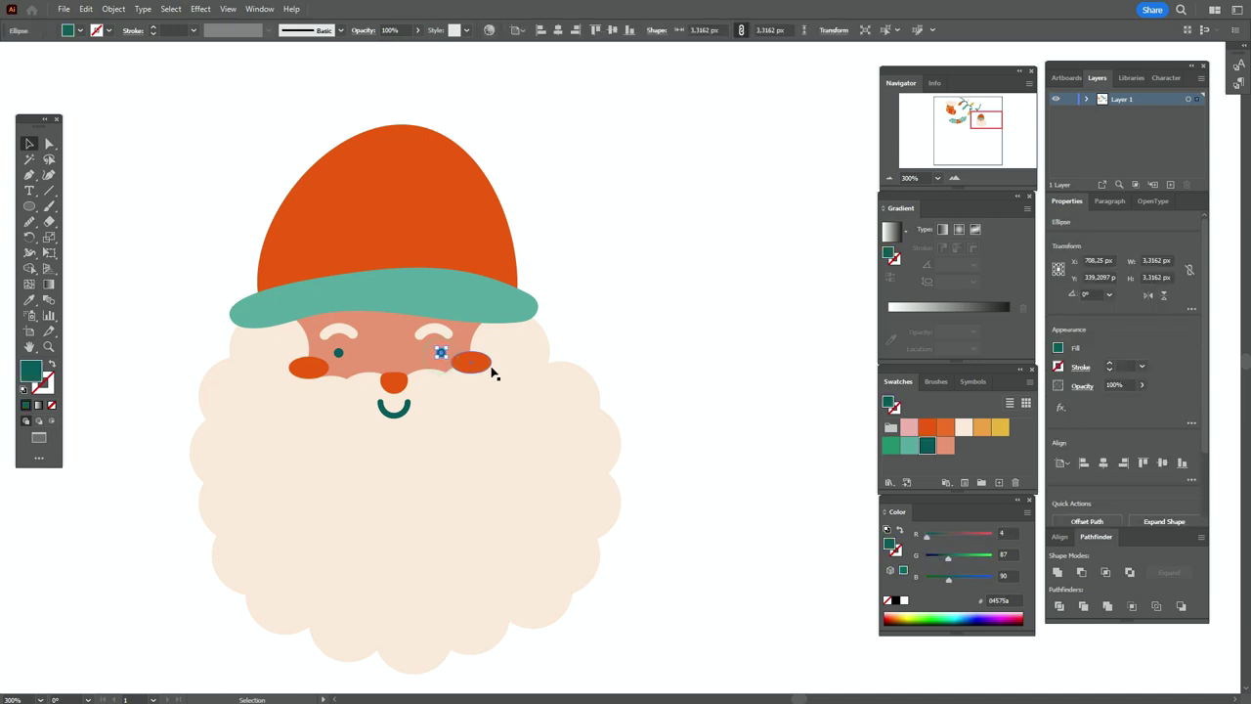
Step: Draw a yellow pompom circle about 29 px wide and position it at the tip of Santa's hat
click(690, 309)
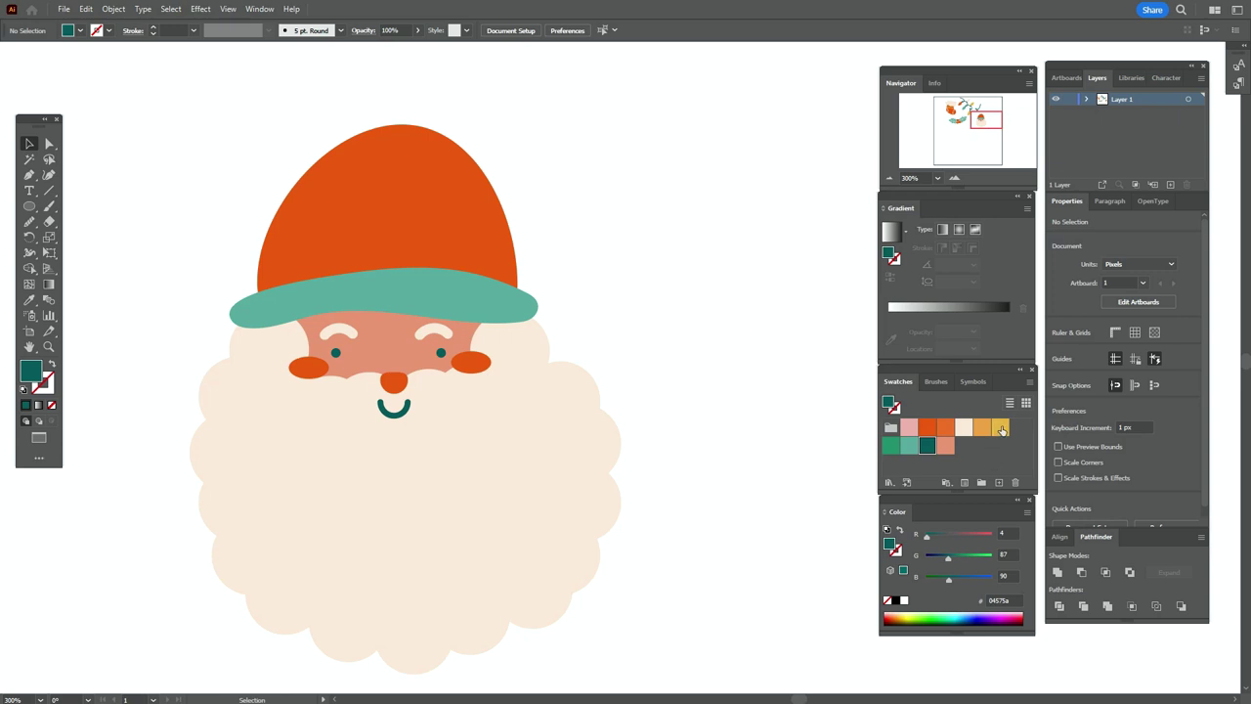
click(1001, 429)
click(29, 206)
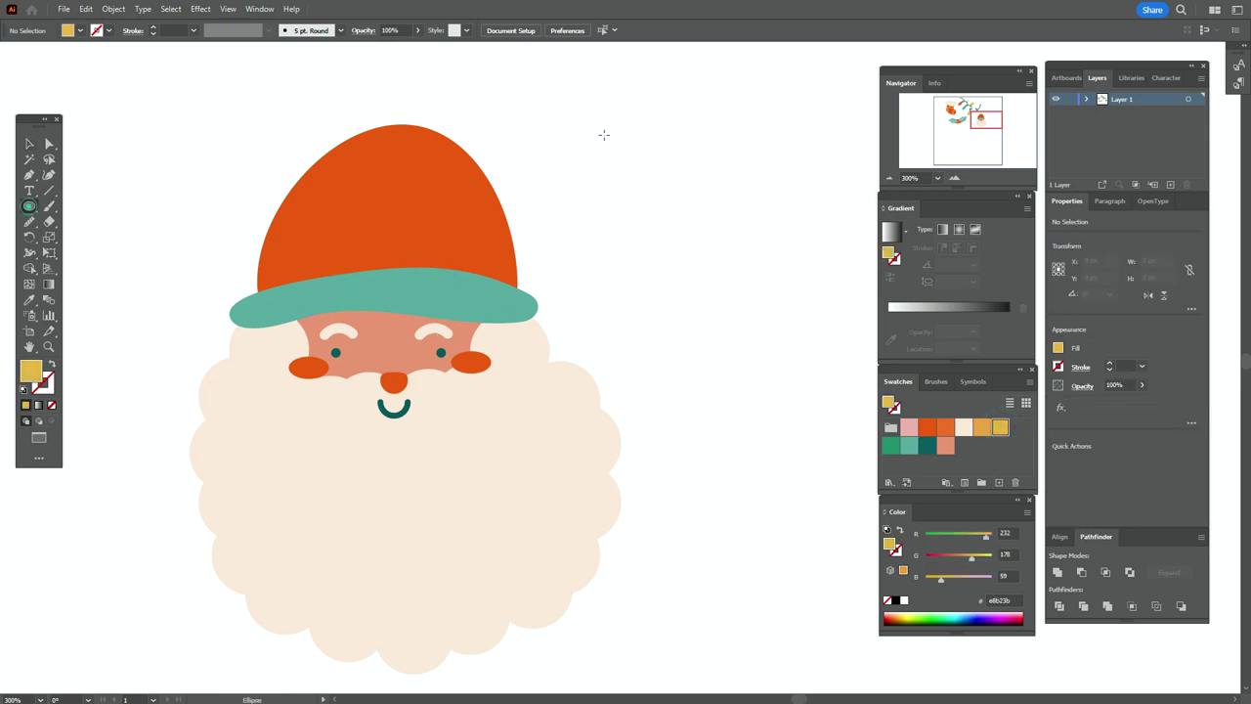
drag(361, 88, 443, 169)
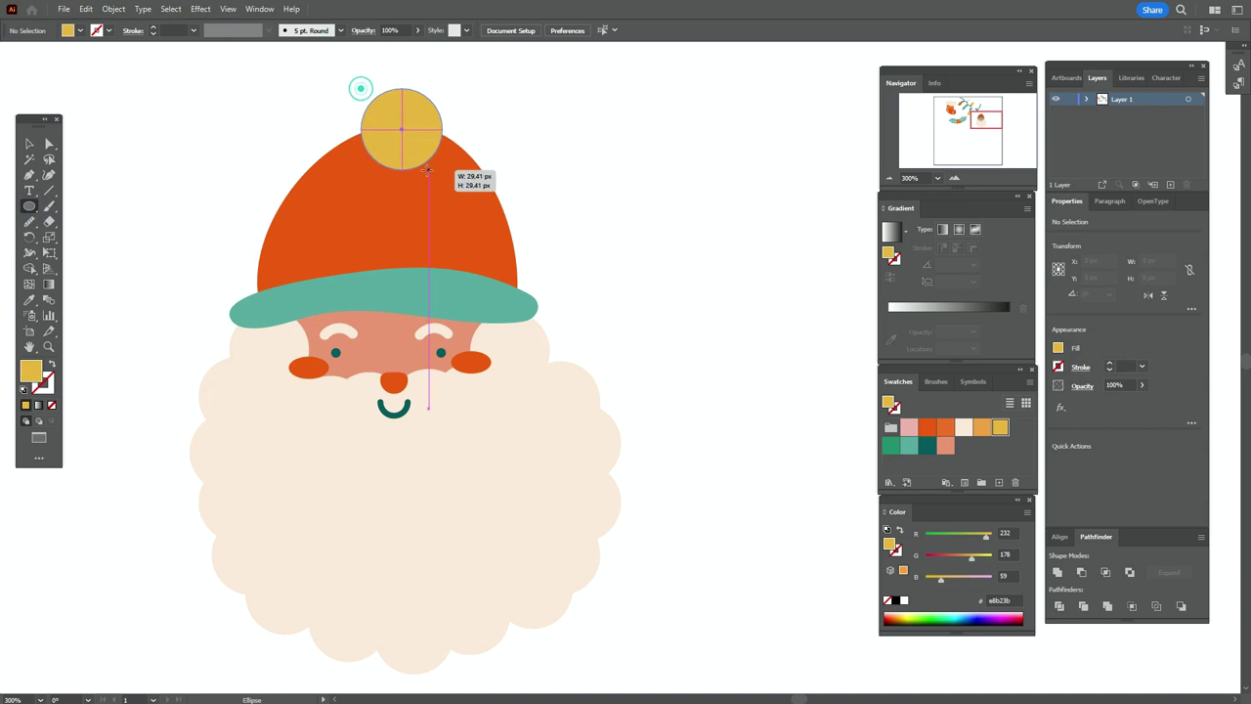
click(29, 142)
mouse_move(374, 140)
mouse_down()
mouse_move(407, 126)
mouse_move(378, 136)
mouse_up()
Step: Shift the pompom's upper anchor point slightly right and its lower one slightly left to make the circle irregular
click(50, 144)
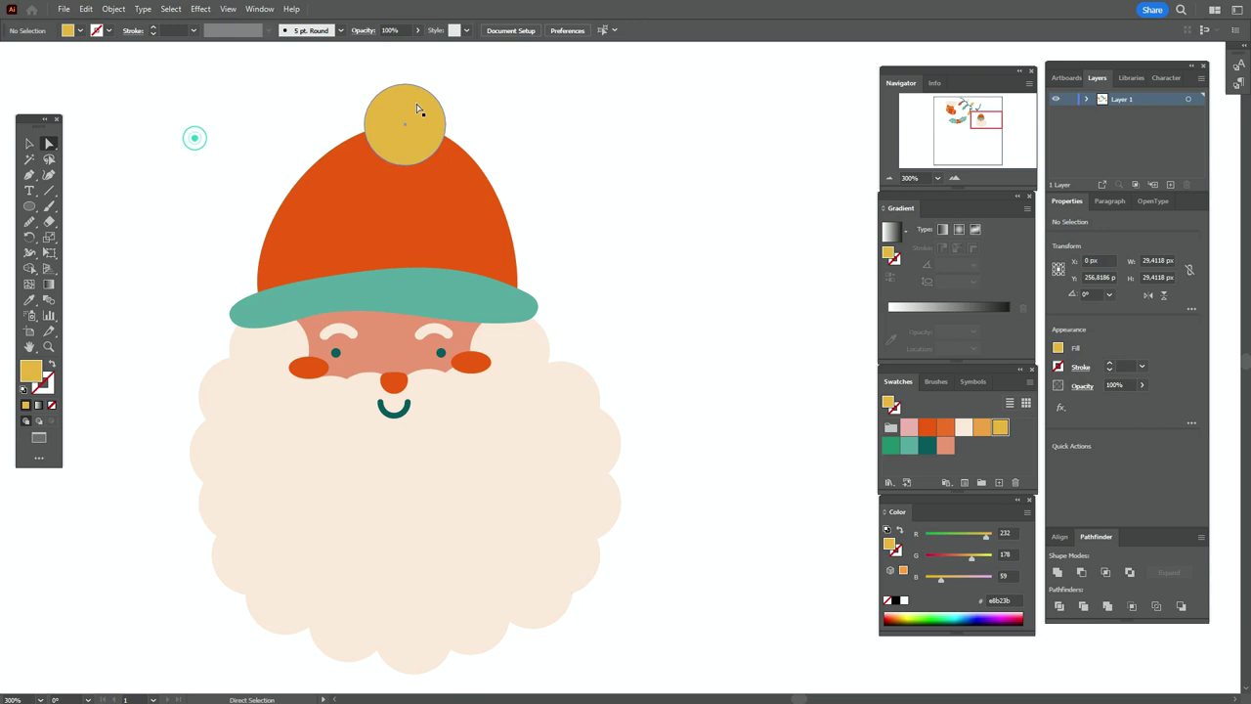
click(405, 85)
drag(404, 84, 414, 84)
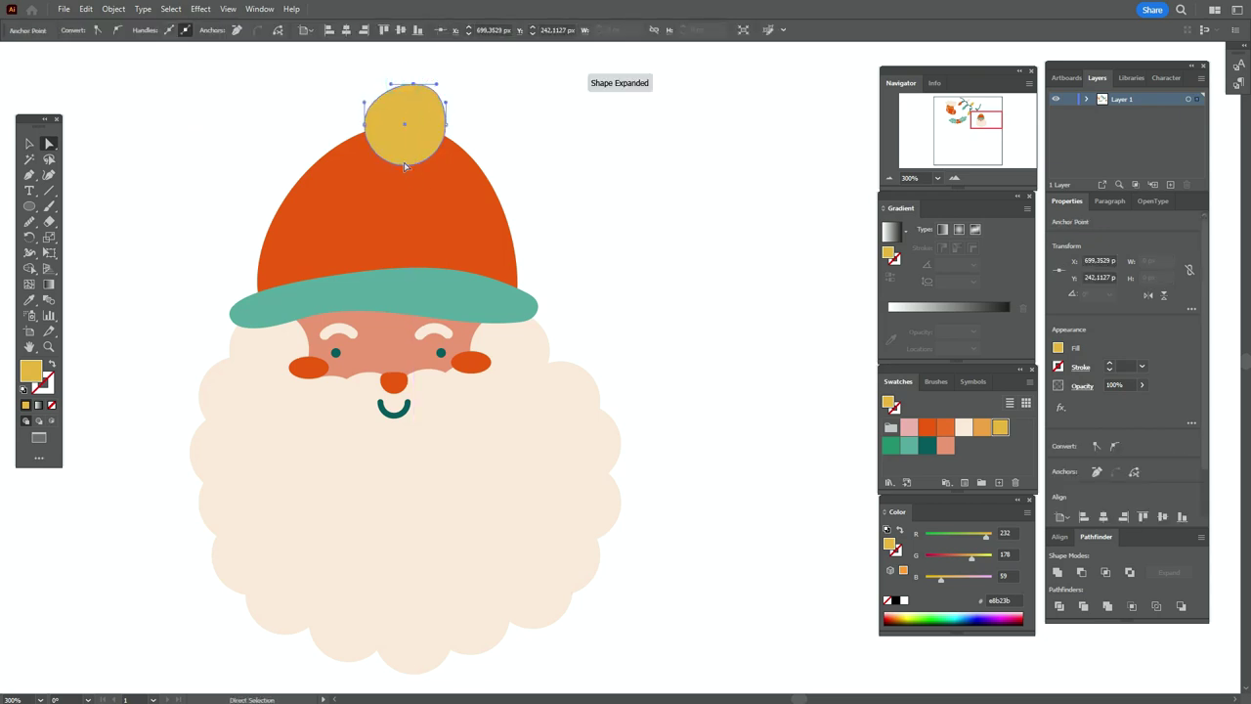
drag(406, 172, 399, 167)
click(29, 143)
click(174, 144)
click(620, 164)
Step: Paint rows of short cream stitch dashes running down the orange hat with the 5 pt. Round brush
click(965, 426)
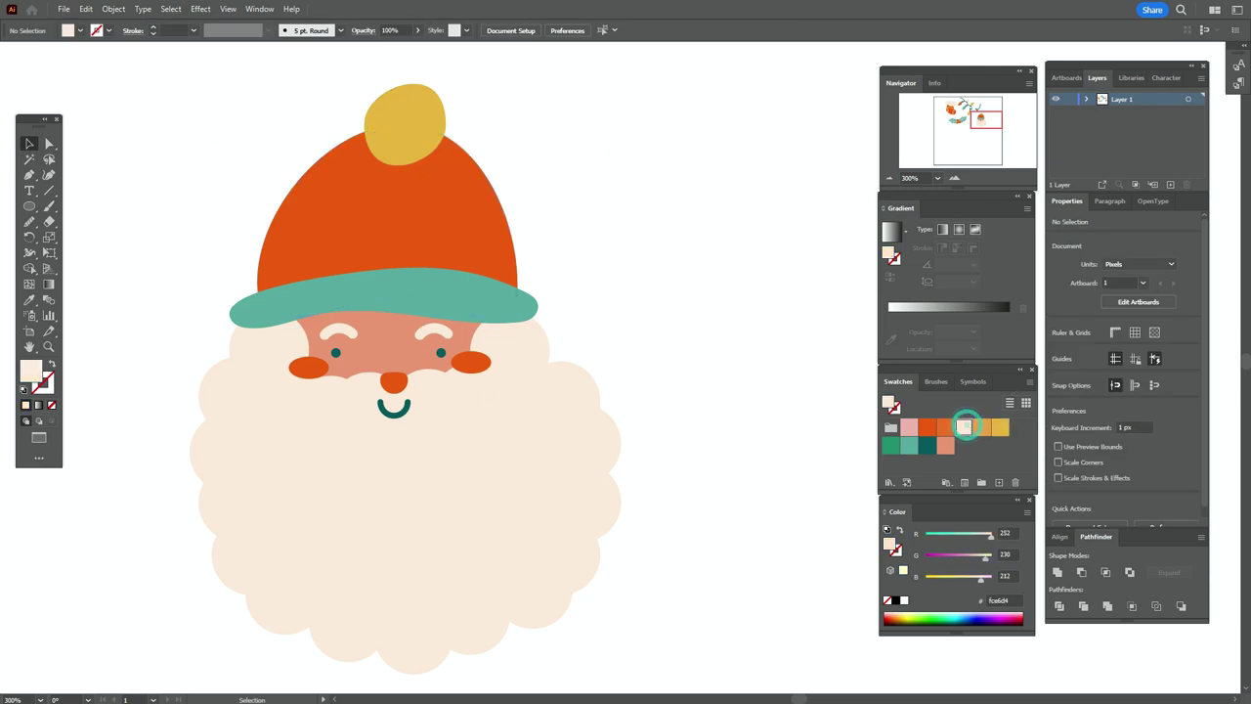
click(49, 206)
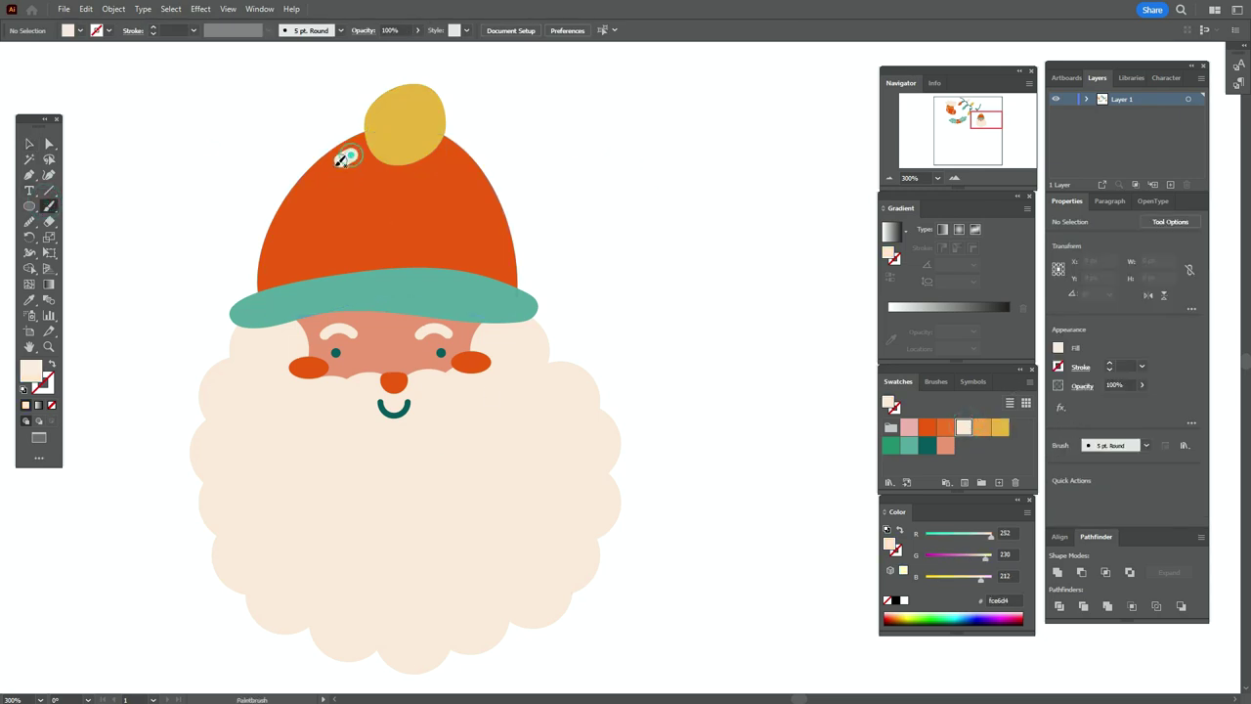
drag(350, 154, 339, 162)
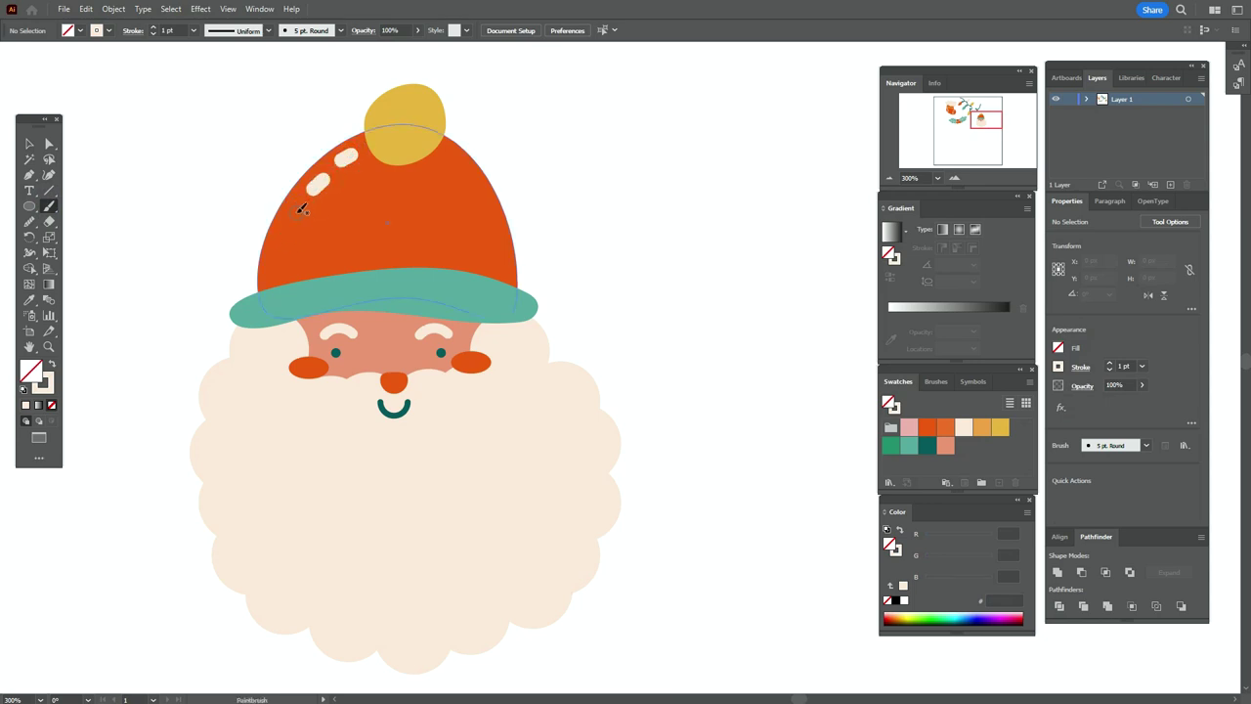
key(ctrl+z)
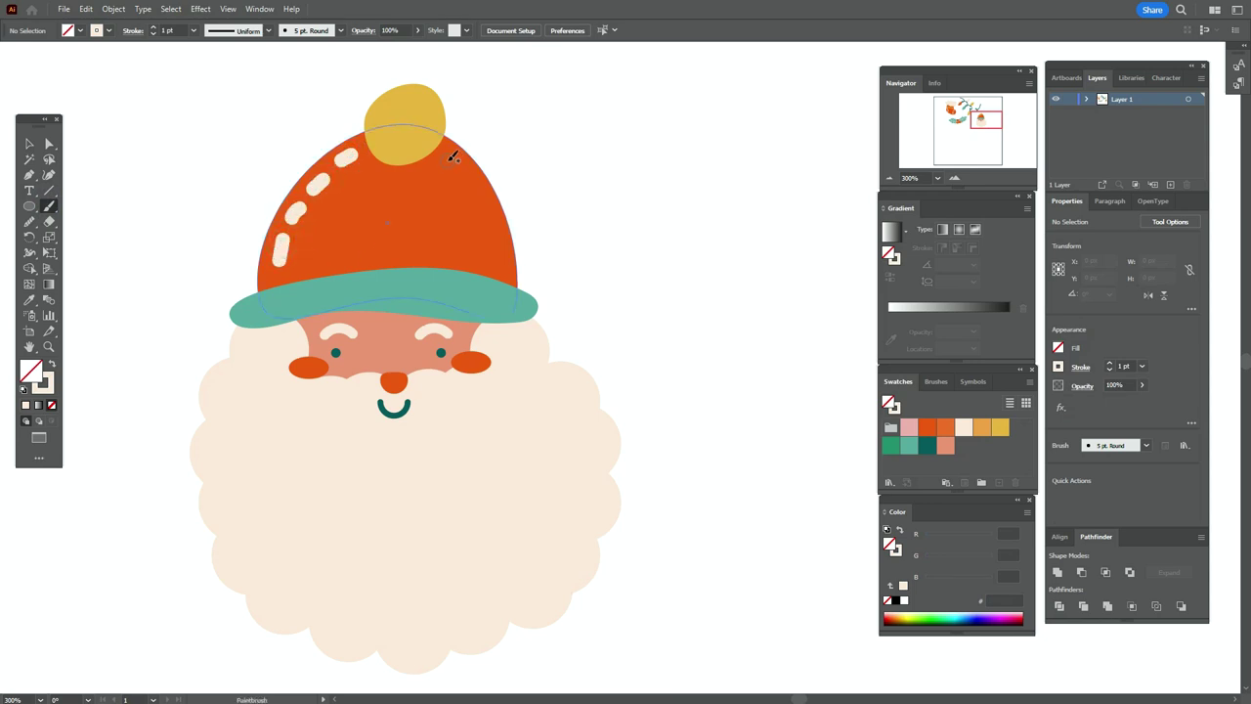
drag(498, 254, 504, 268)
drag(372, 168, 359, 181)
drag(350, 198, 319, 247)
drag(428, 175, 441, 190)
drag(449, 212, 457, 229)
drag(464, 248, 474, 264)
drag(396, 182, 395, 266)
Step: Select all the cream stitch dashes on the hat and set their stroke weight to 0.5 pt
key(v)
drag(403, 195, 342, 220)
shift+click(361, 178)
shift+click(319, 192)
shift+click(294, 214)
shift+click(282, 248)
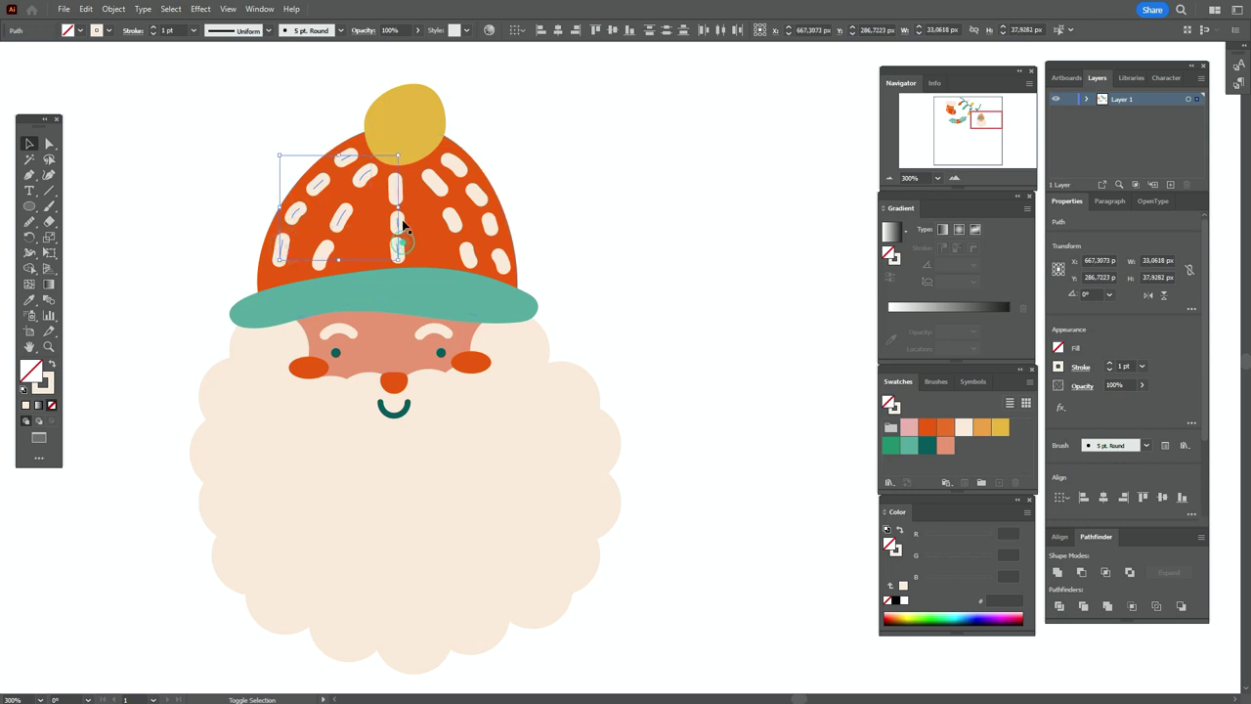
shift+click(436, 186)
shift+click(456, 167)
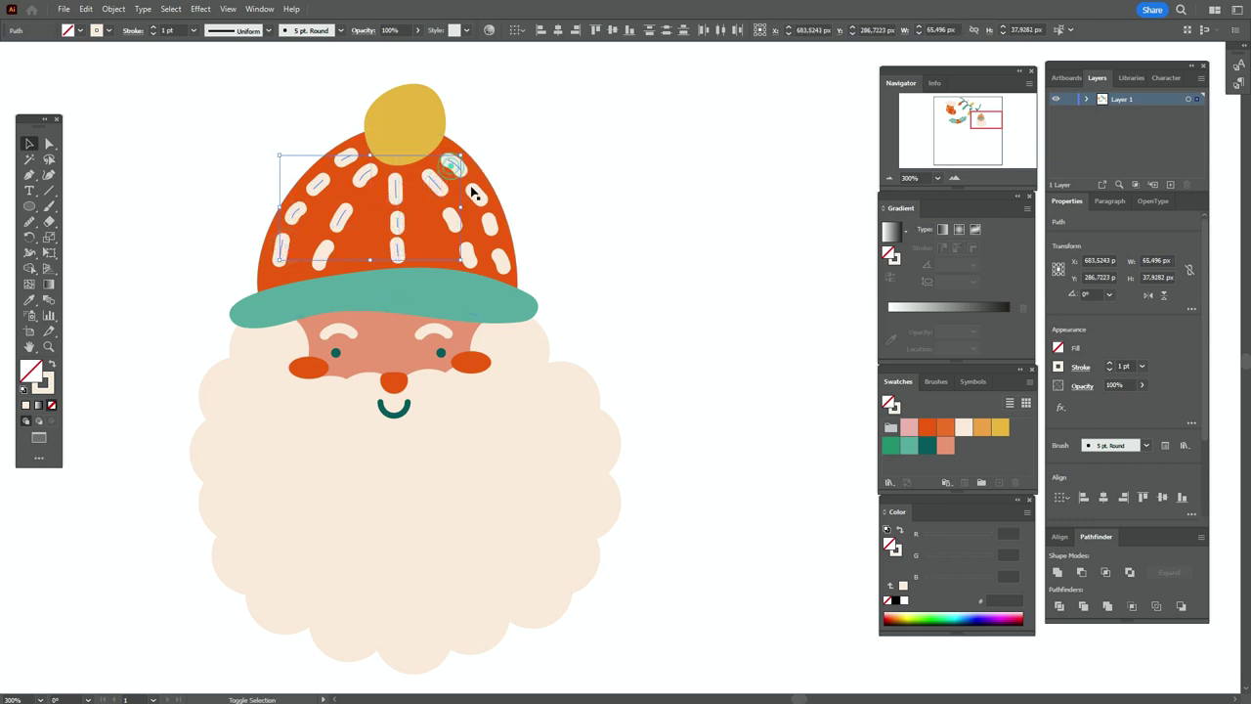
shift+click(489, 219)
shift+click(501, 259)
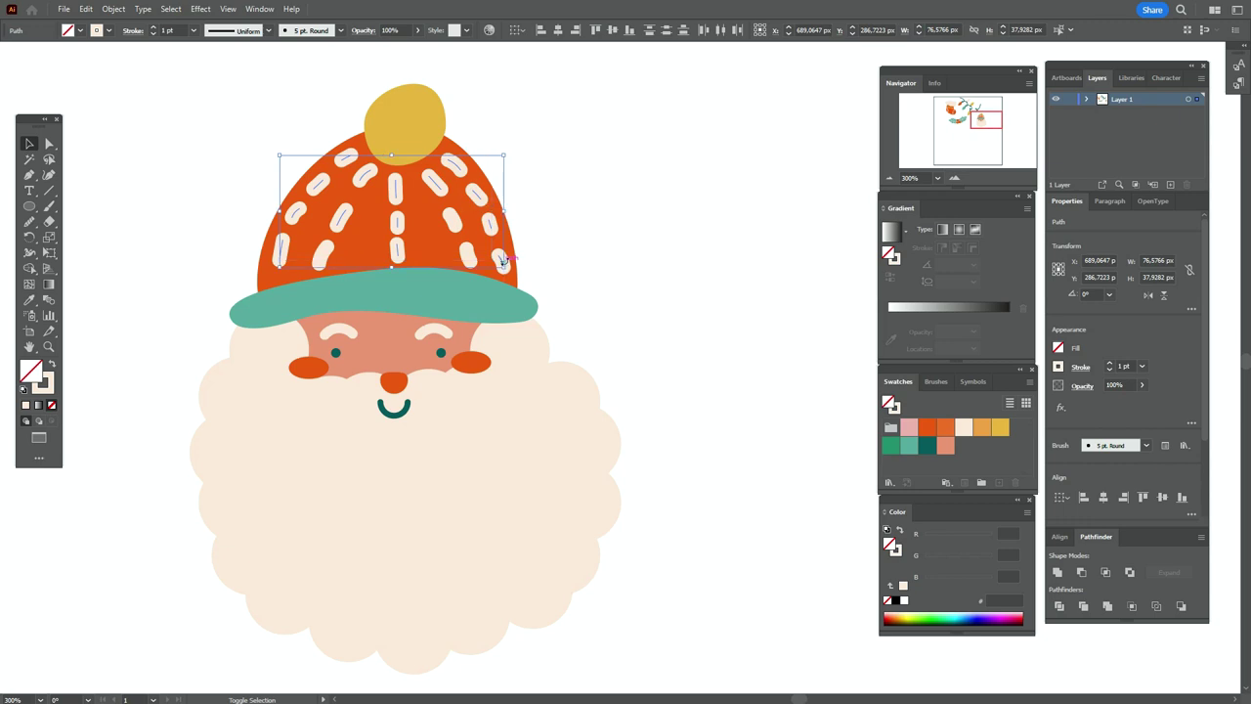
shift+click(324, 256)
text(5)
key(Return)
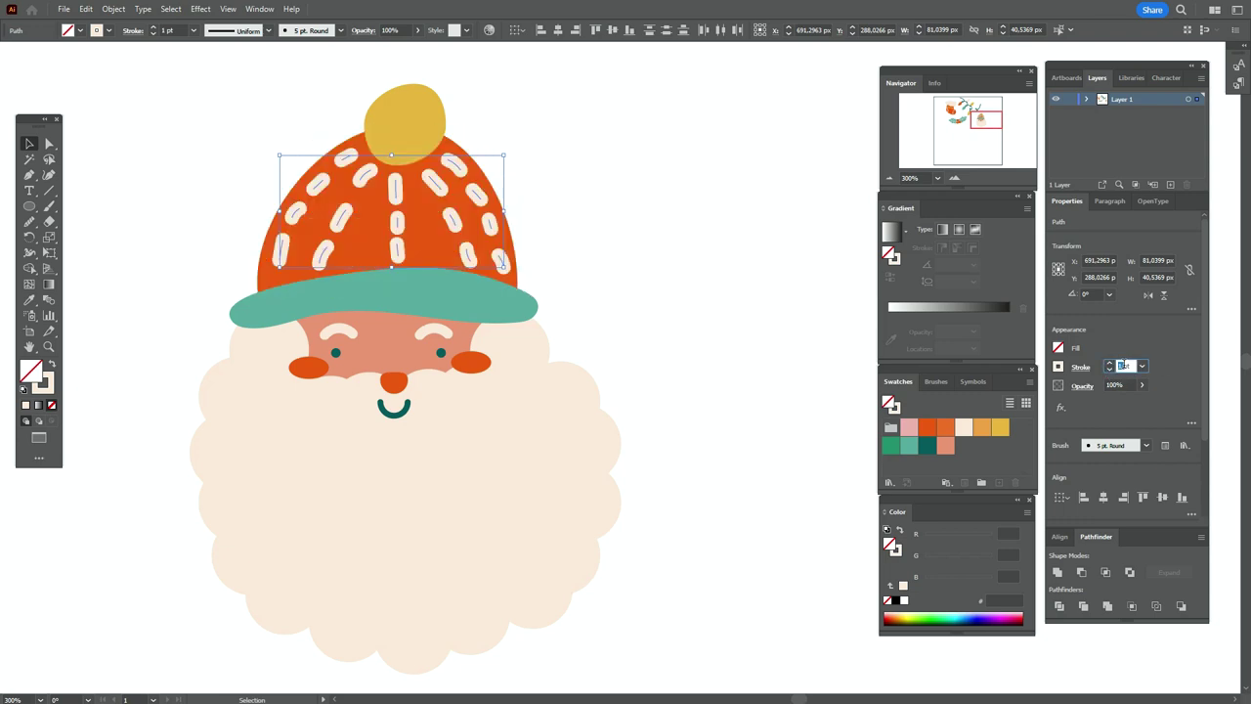
key(Return)
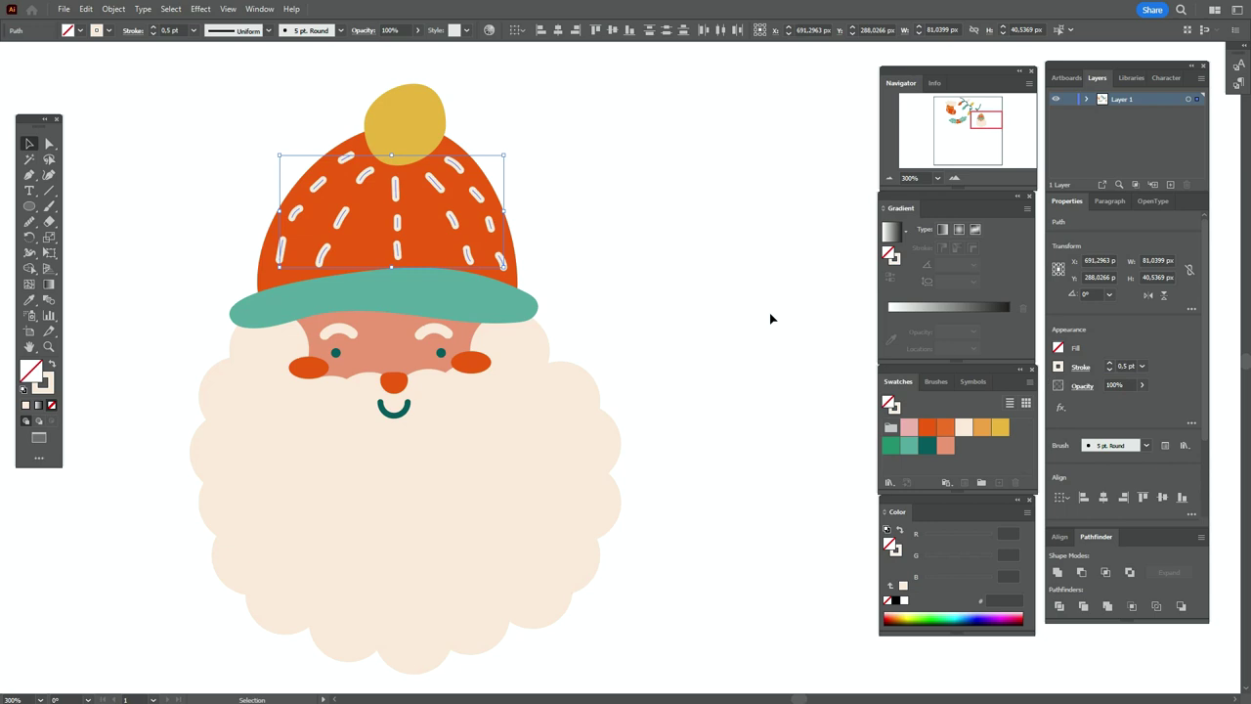
Step: Enlarge the group of stitch dashes slightly towards the brim and expand their appearance
drag(392, 266, 393, 271)
click(114, 9)
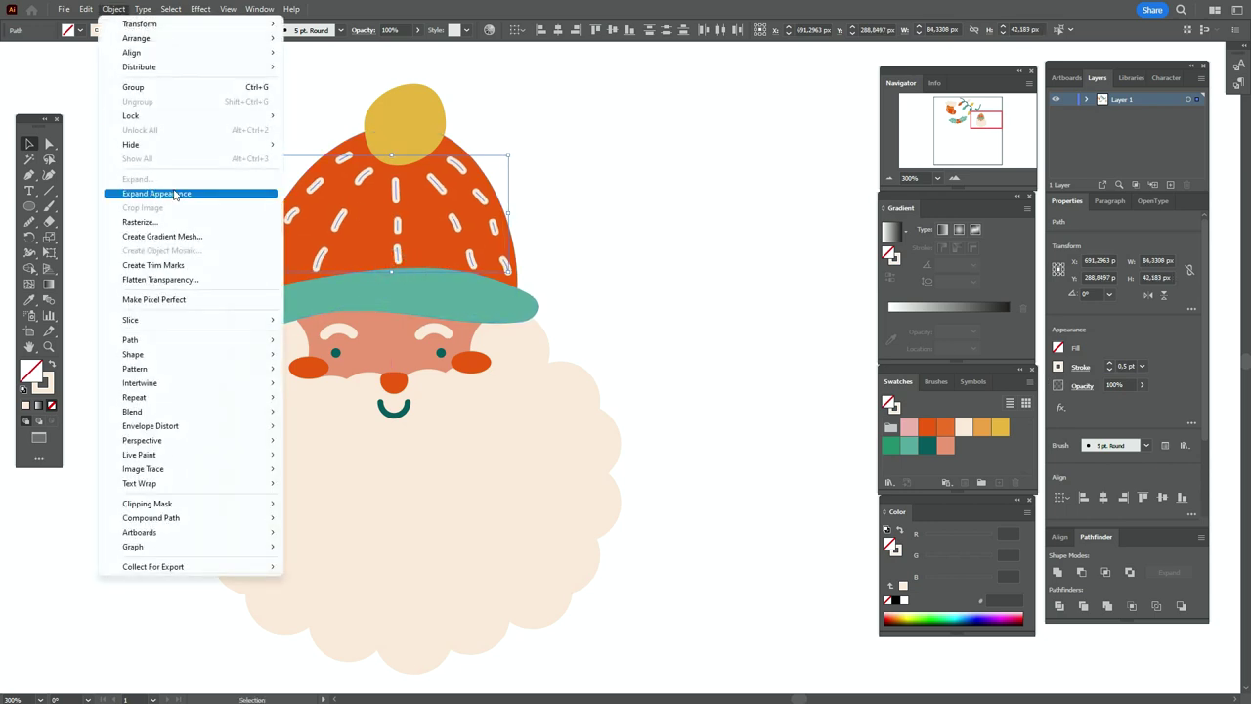
click(173, 189)
Step: Place a cream copy of the pompom behind it, offset 1 px left and 2 px down
key(a)
click(405, 130)
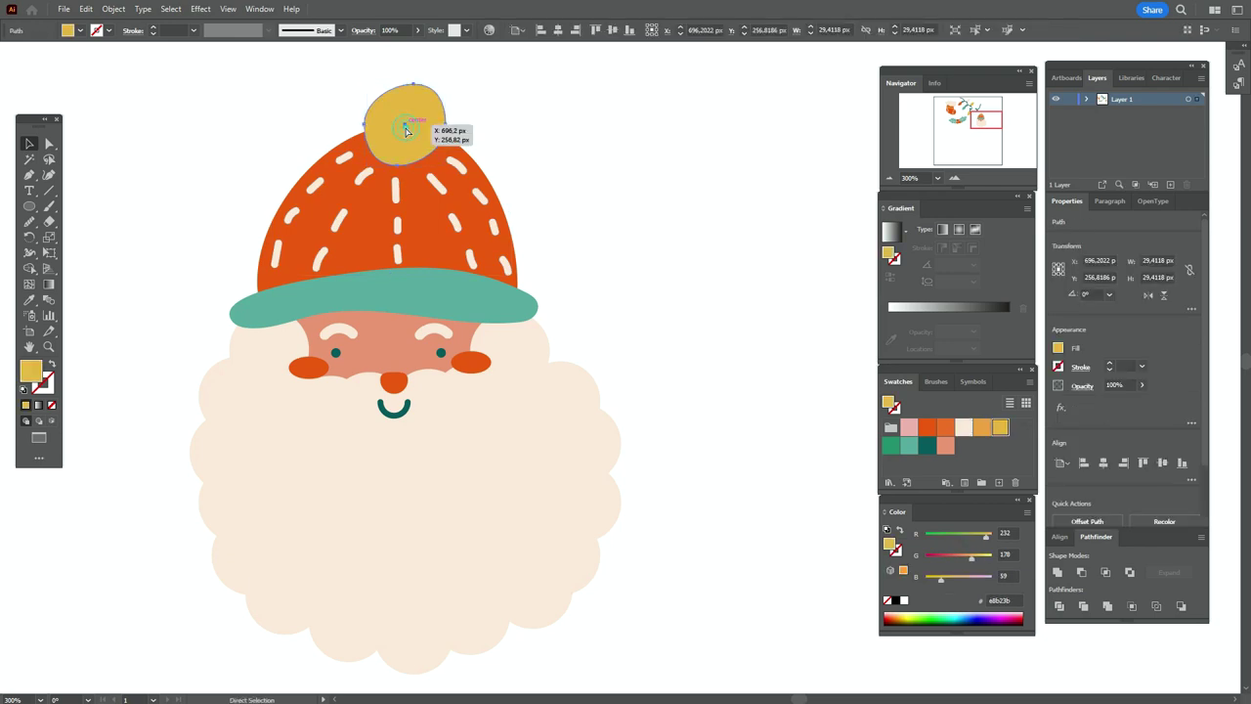
right_click(406, 130)
mouse_move(489, 433)
click(622, 465)
key(Down)
key(Left)
key(Down)
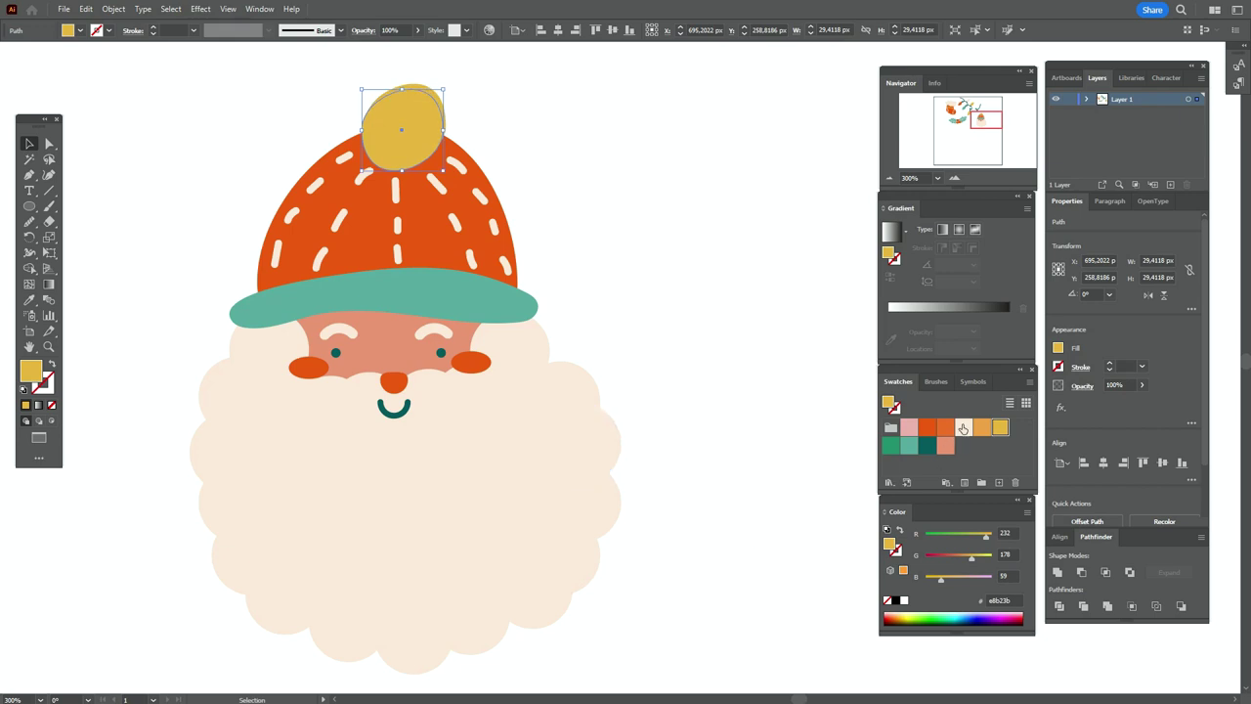
click(717, 297)
Step: Place a cream copy of the teal hat brim behind it, offset 2 px down
click(381, 286)
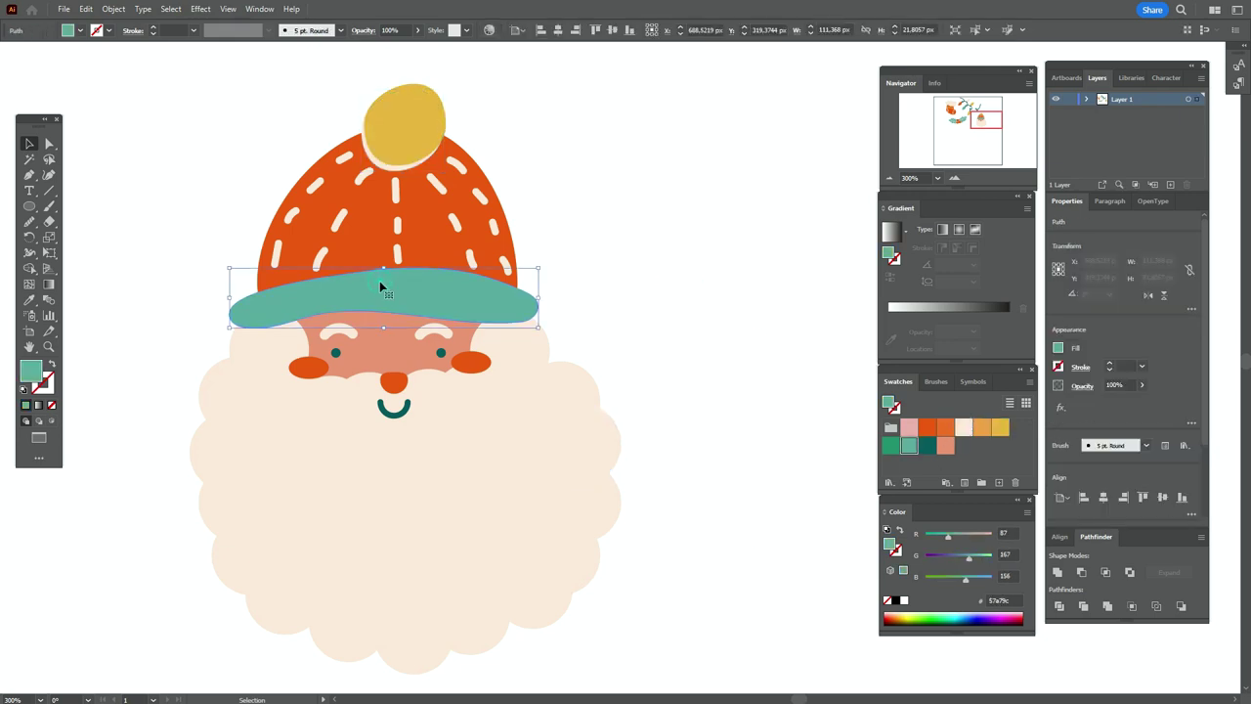
right_click(378, 288)
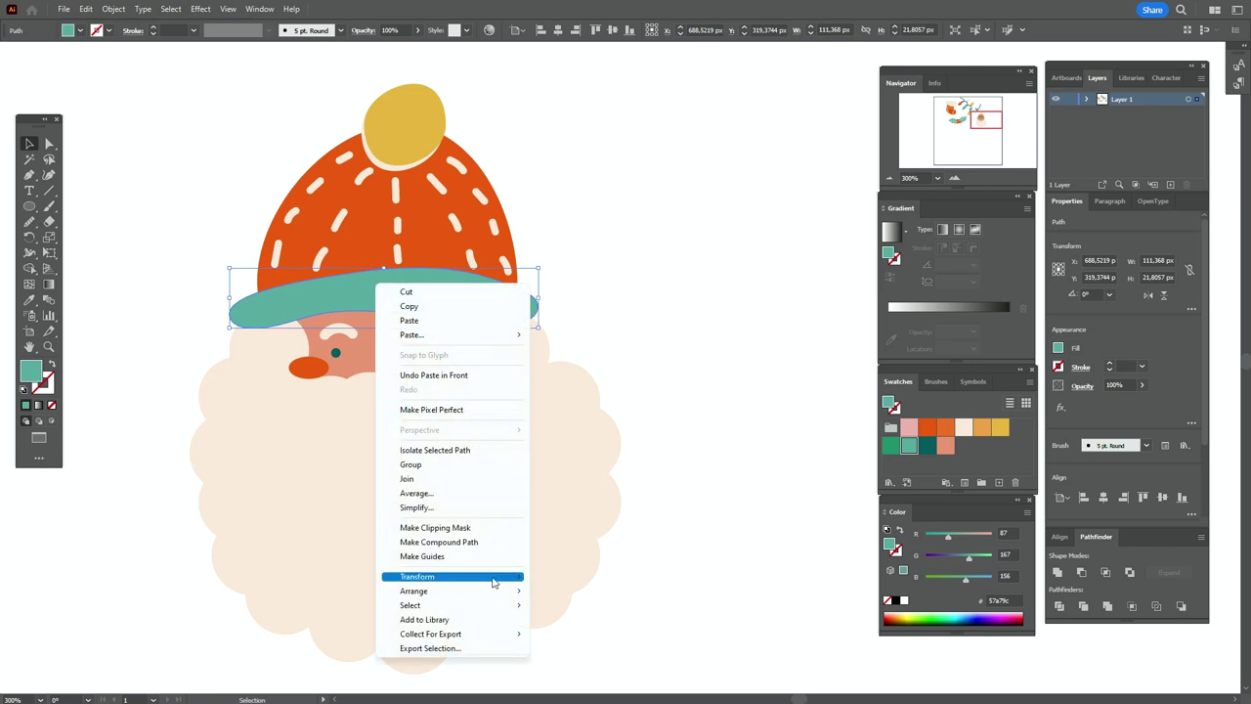
mouse_move(499, 590)
click(607, 617)
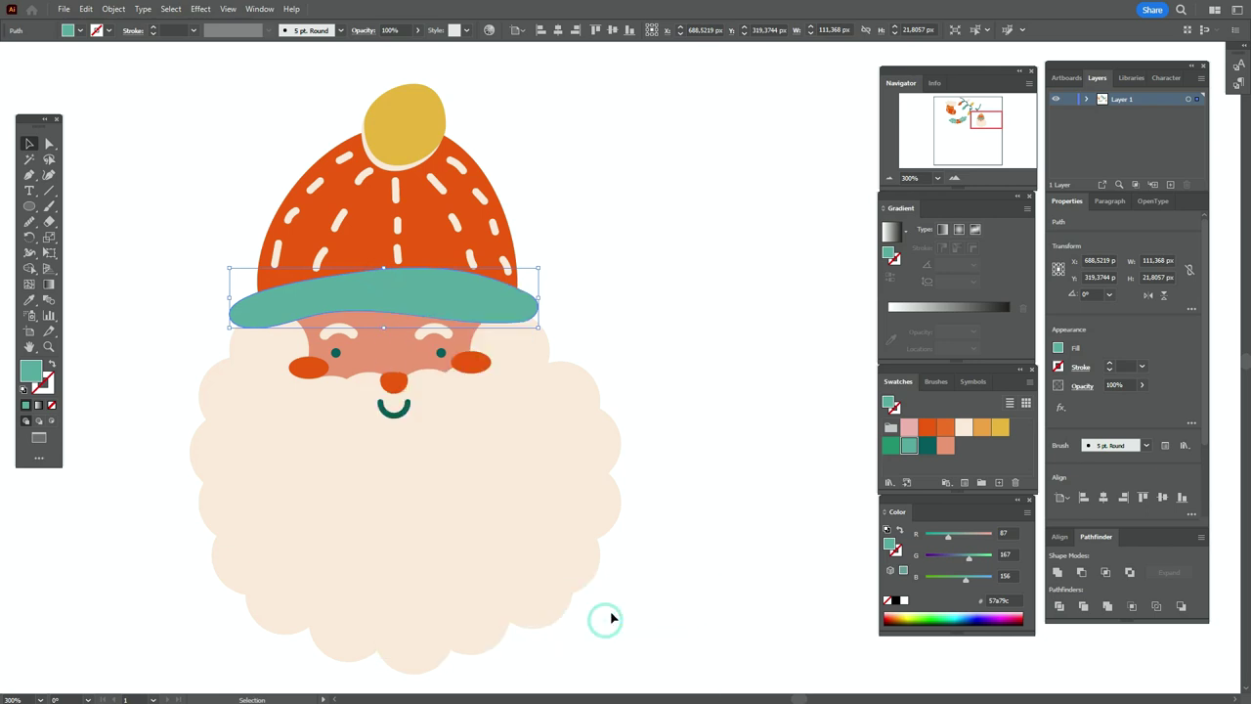
key(Down)
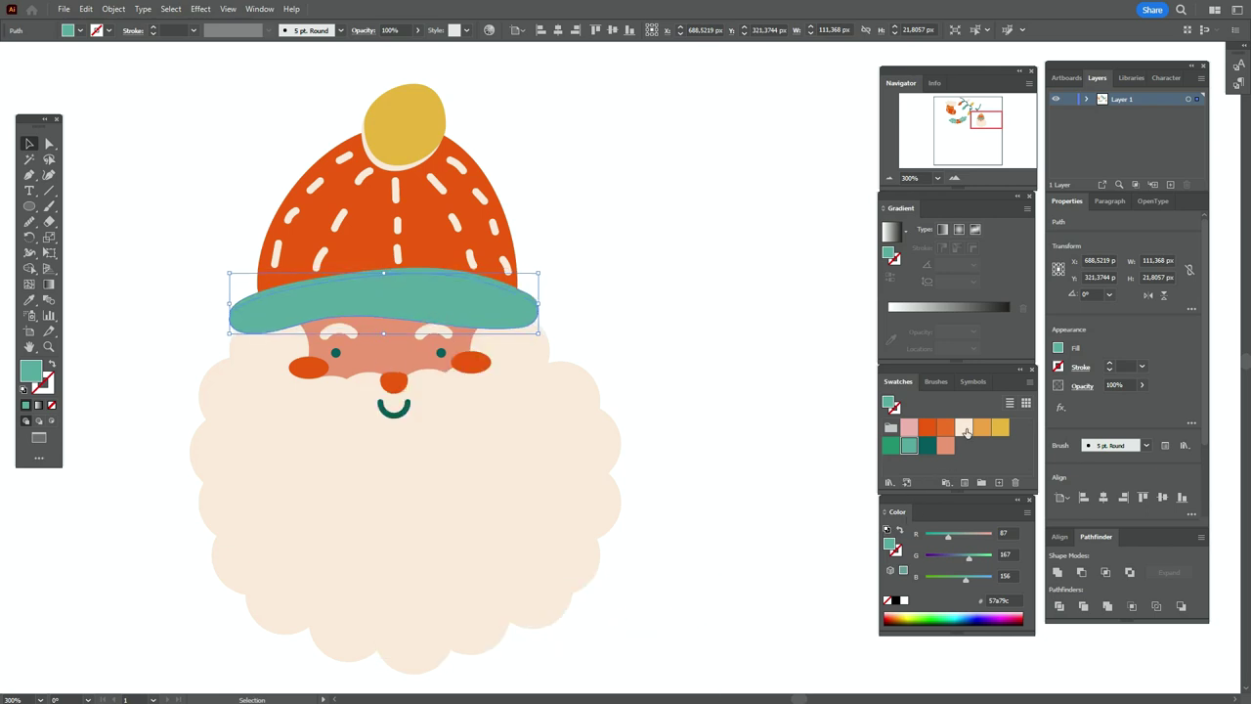
click(965, 428)
click(716, 360)
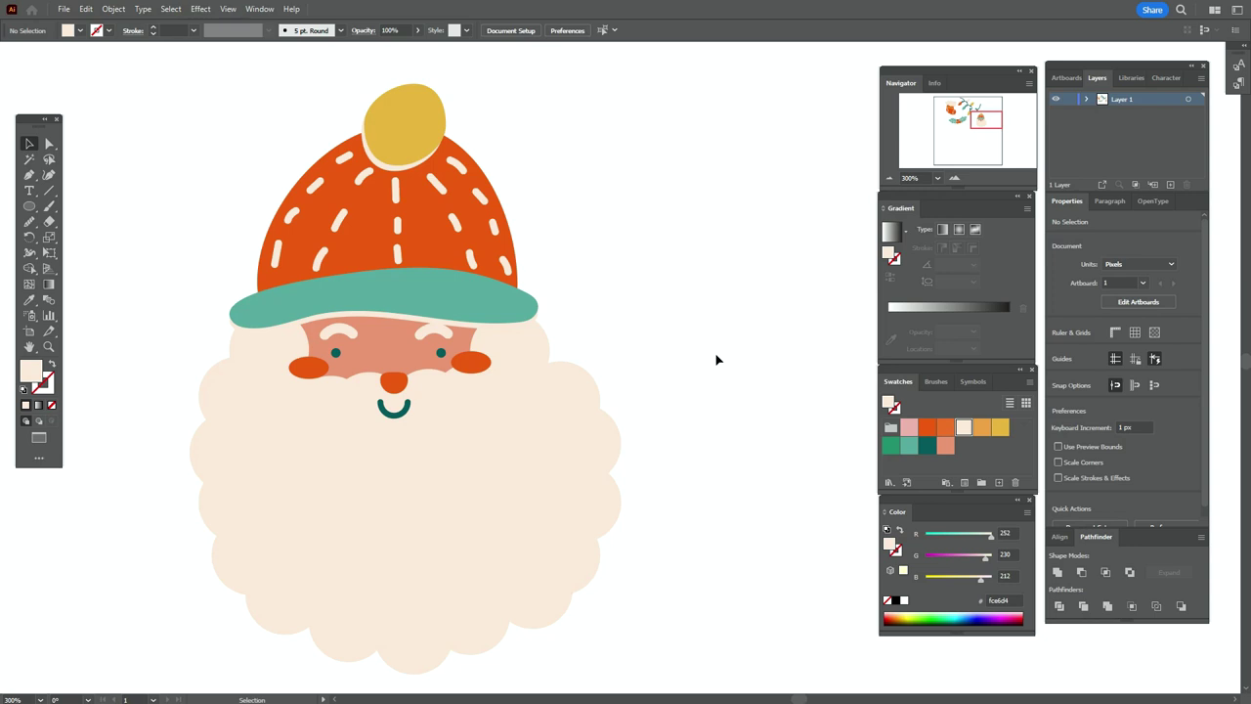
Step: Shorten the large beard circle to about 119 px high and move the surrounding scallop circles inward
scroll(716, 360, down, 2)
key(l)
drag(388, 436, 433, 543)
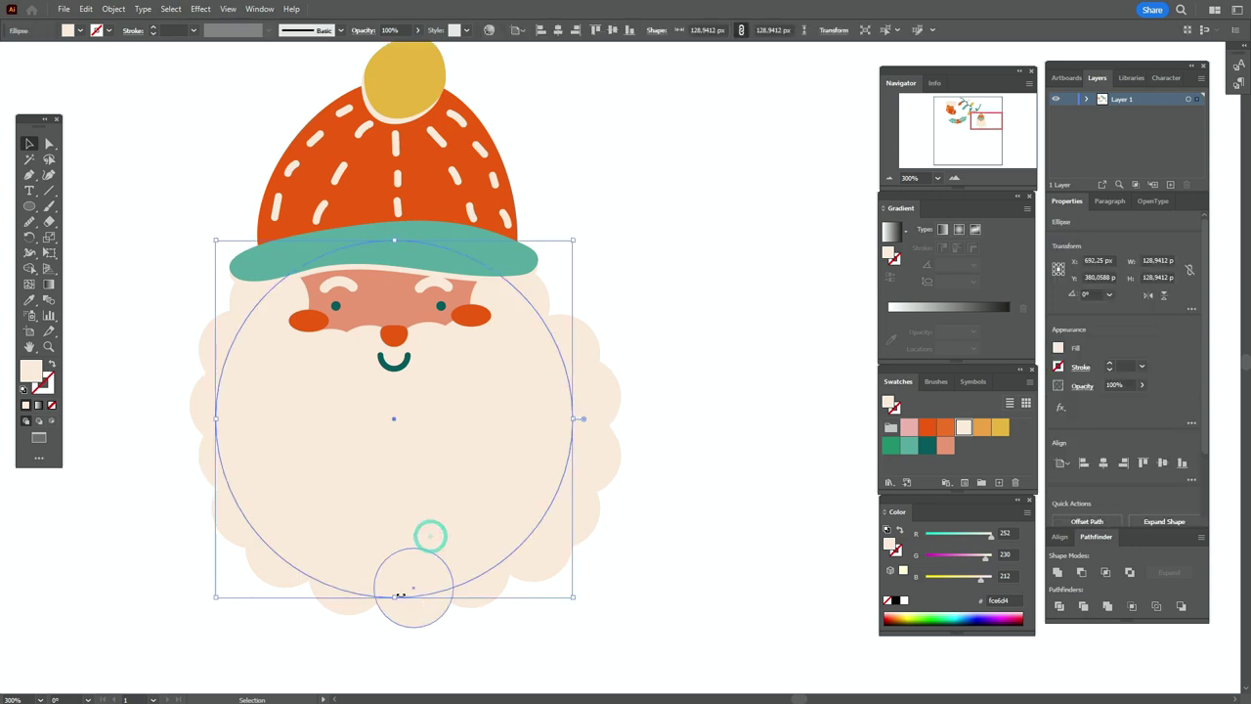
drag(396, 596, 399, 572)
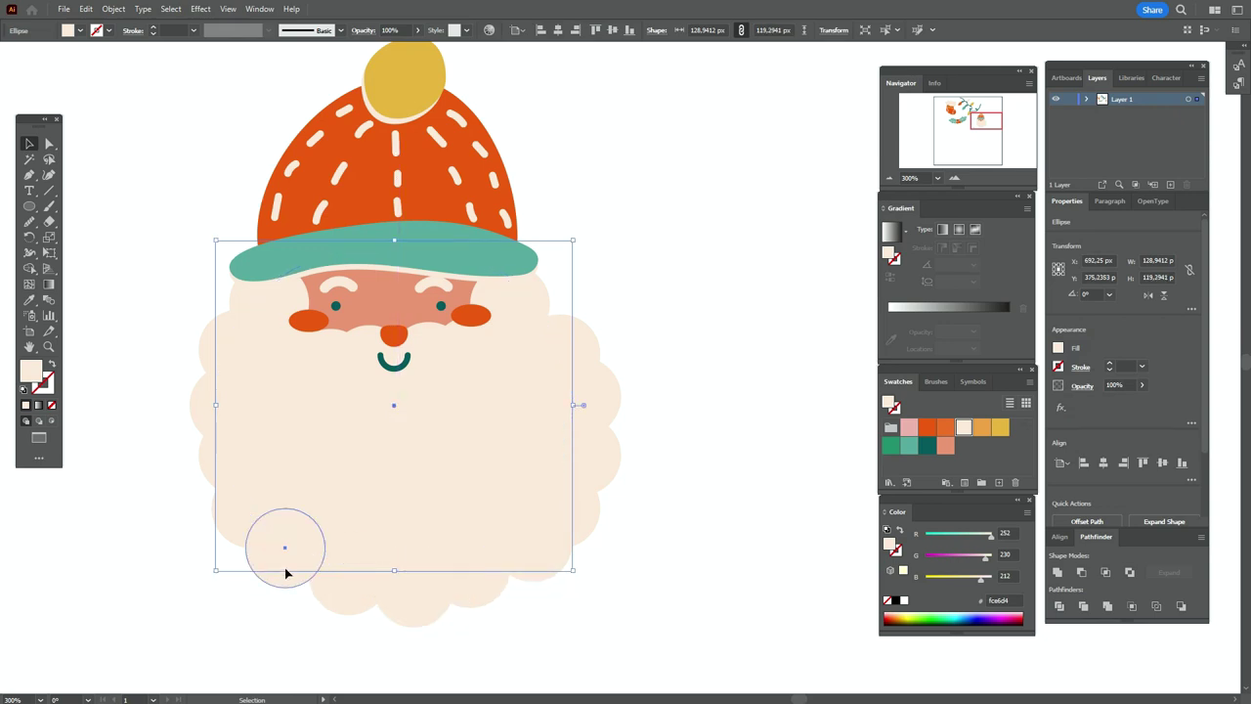
drag(285, 569, 474, 567)
drag(560, 550, 558, 309)
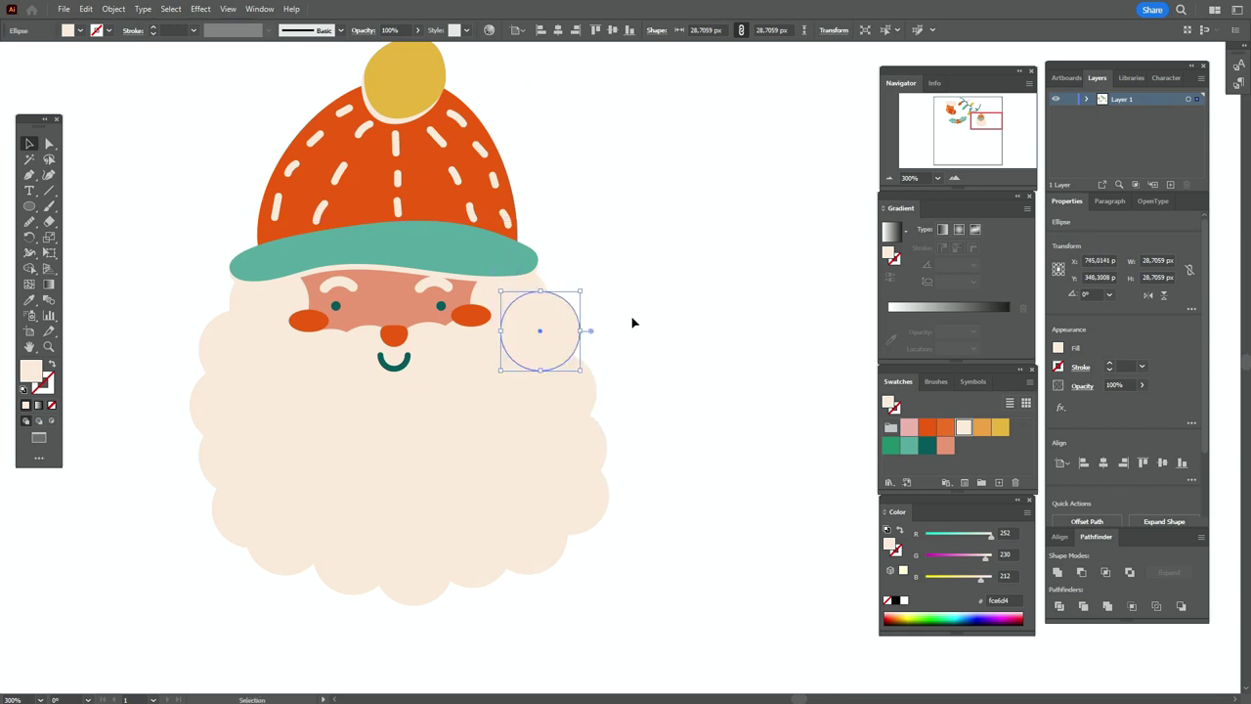
click(631, 317)
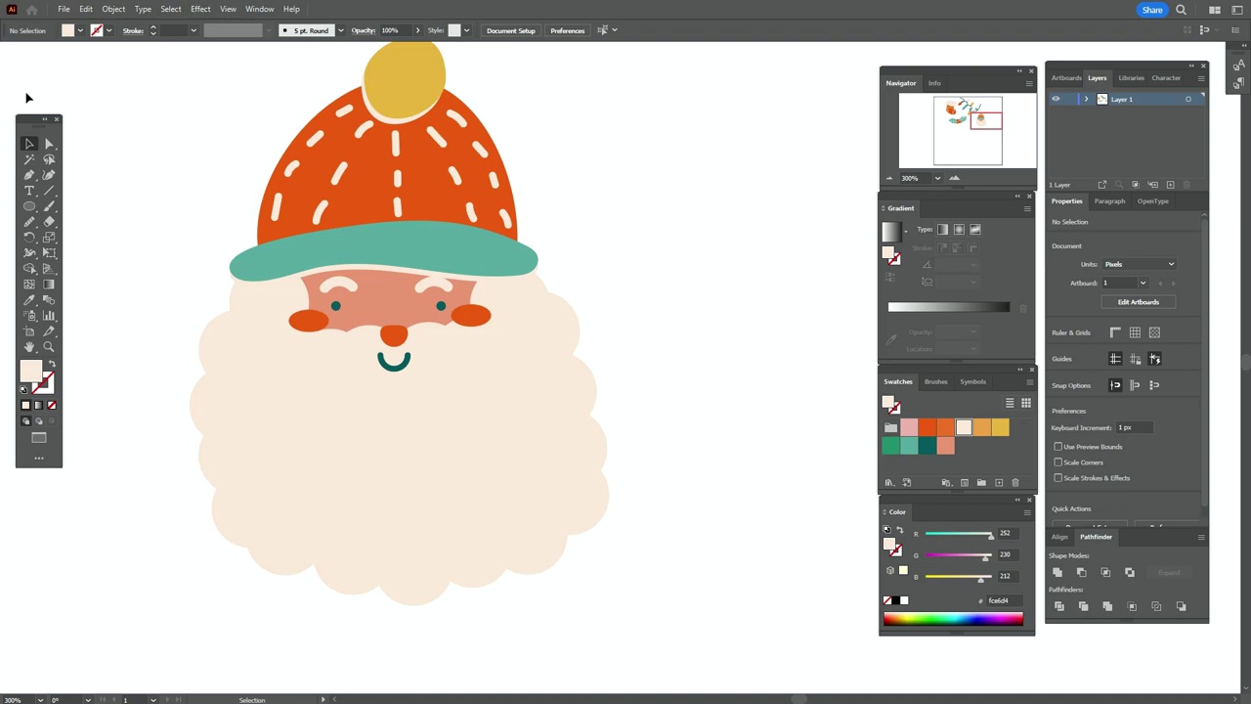
Step: Reshape individual scallop circles along the beard's edge by their anchor points for an uneven, hand-drawn outline
click(49, 144)
click(201, 405)
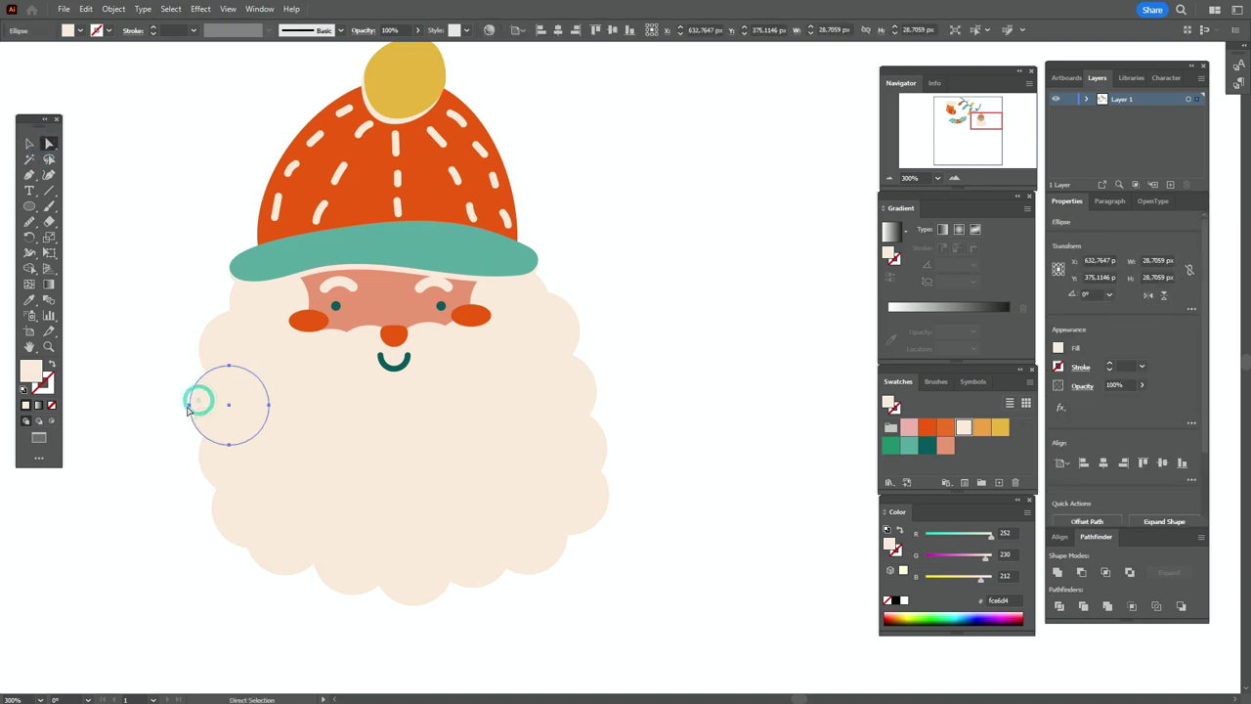
drag(191, 408, 360, 599)
click(472, 586)
click(552, 567)
drag(472, 587, 534, 576)
key(ctrl+z)
click(590, 375)
drag(595, 390, 595, 382)
click(570, 312)
drag(579, 329, 582, 321)
click(622, 326)
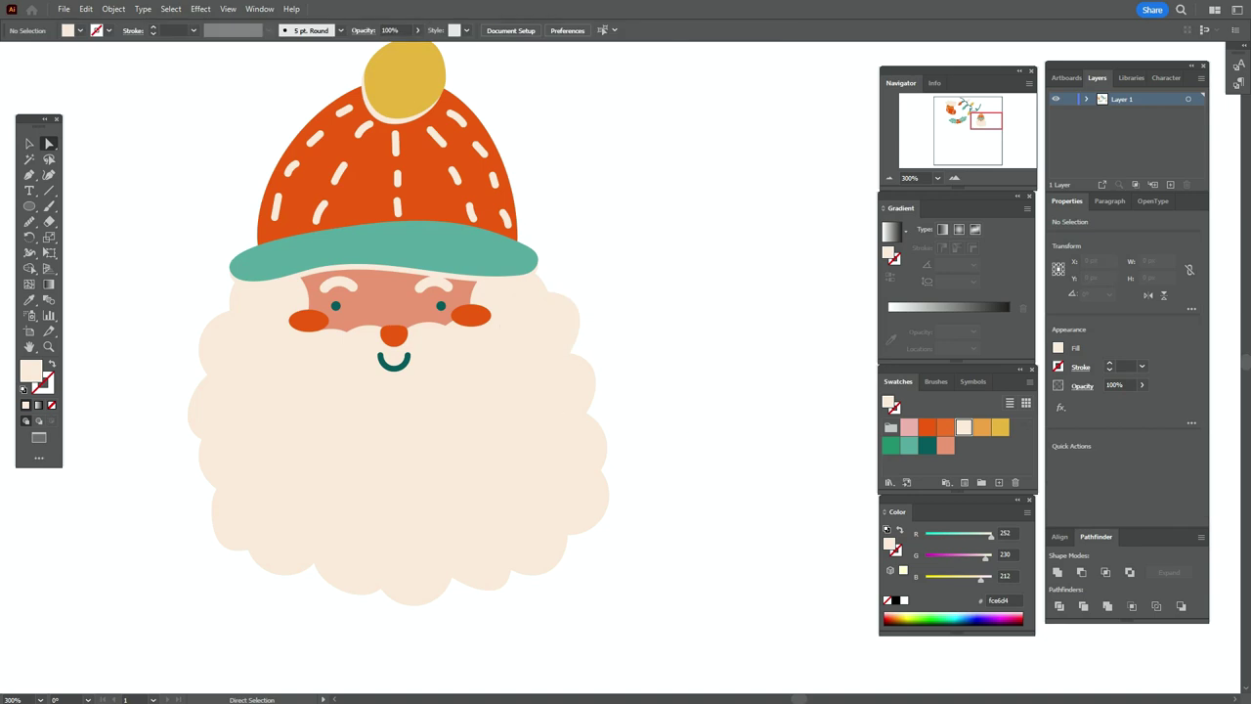
Step: Move the nose and mouth up slightly and widen the mouth to about 12 px
click(26, 143)
click(392, 334)
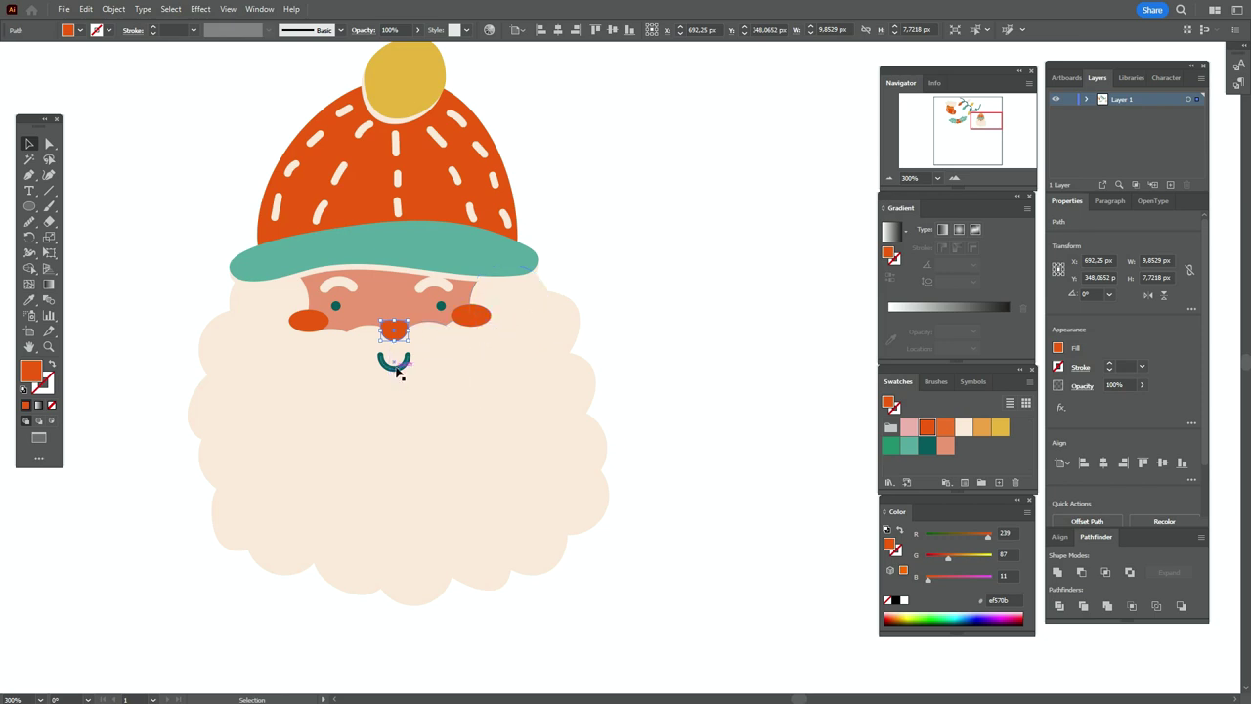
click(393, 362)
key(Up)
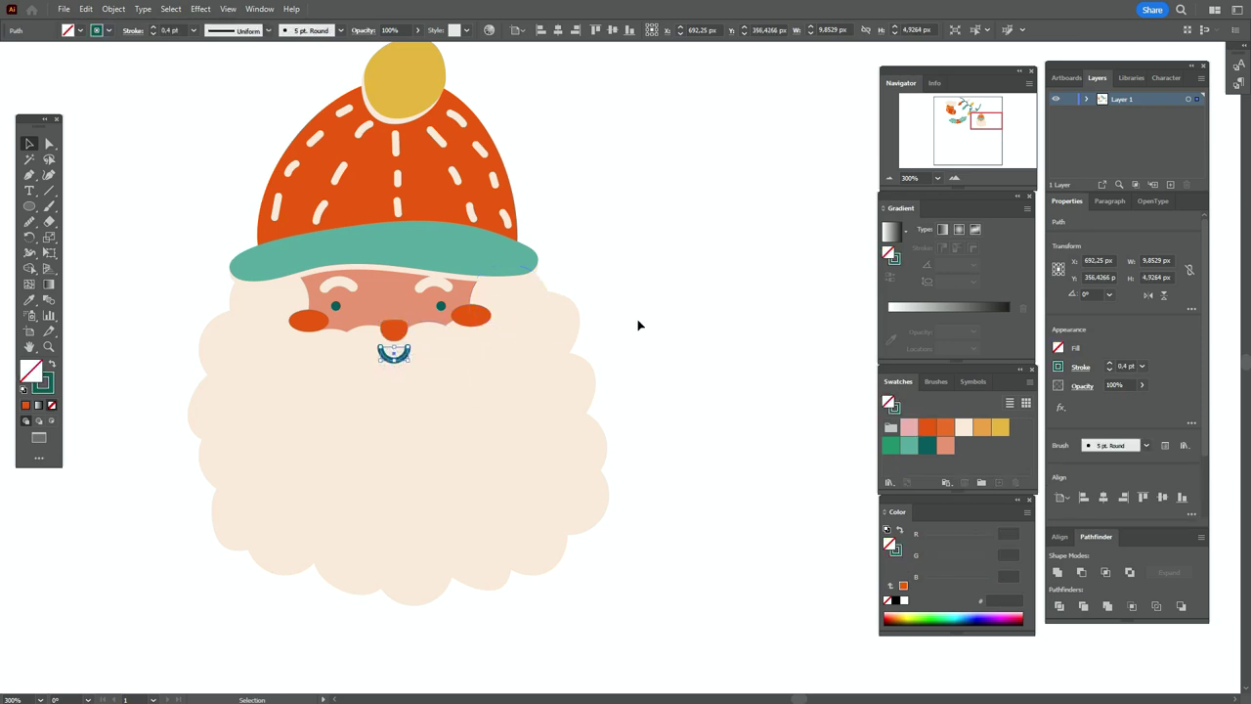
drag(410, 353, 415, 359)
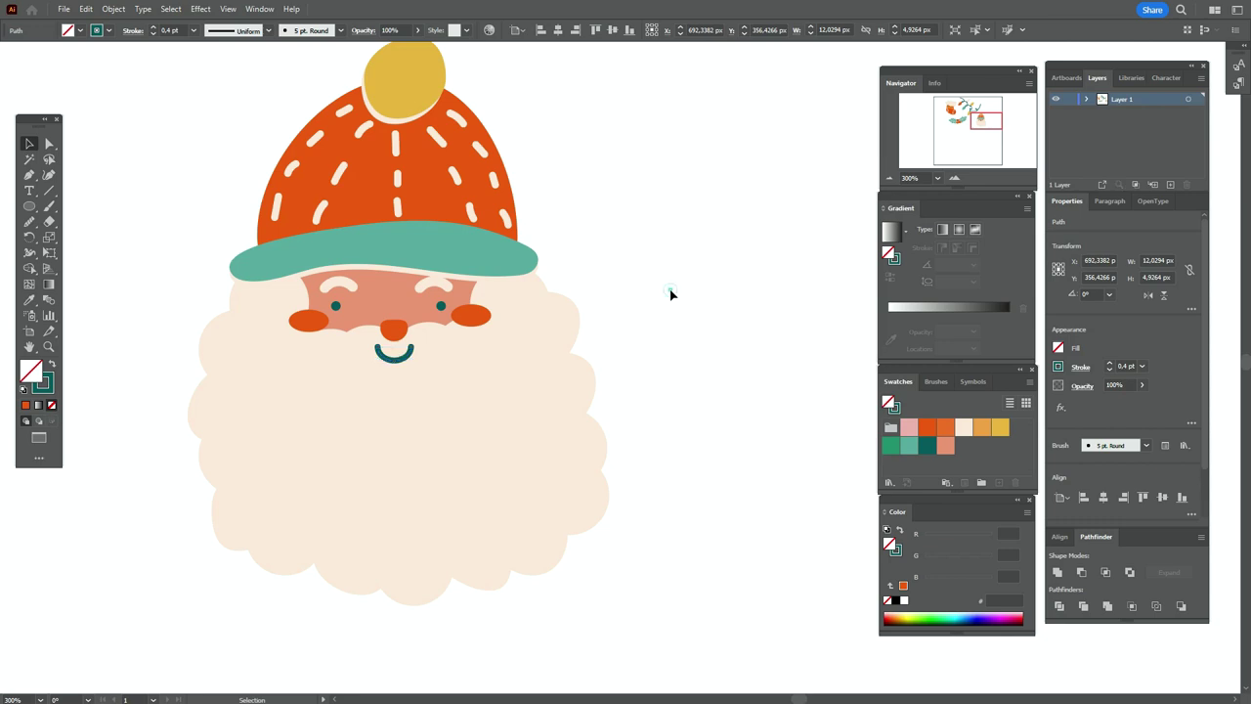
click(671, 294)
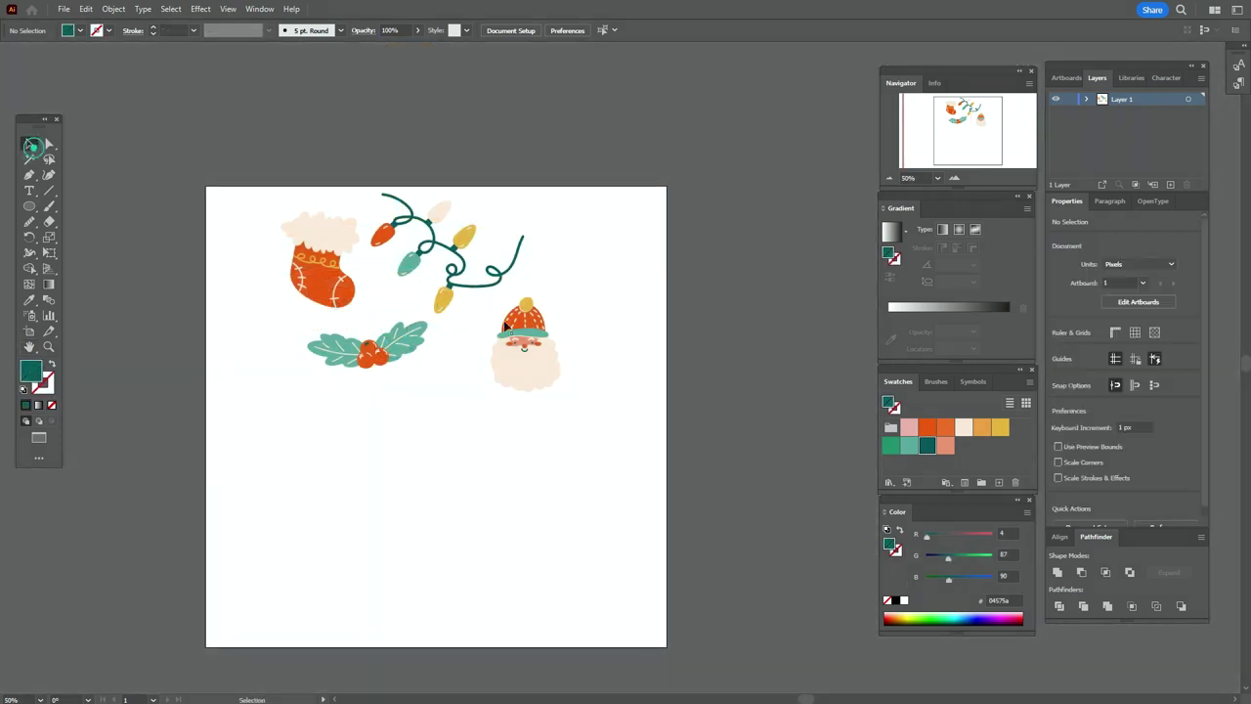
Step: Select the whole Santa head and expand its appearance
click(29, 144)
drag(592, 288, 495, 393)
click(113, 9)
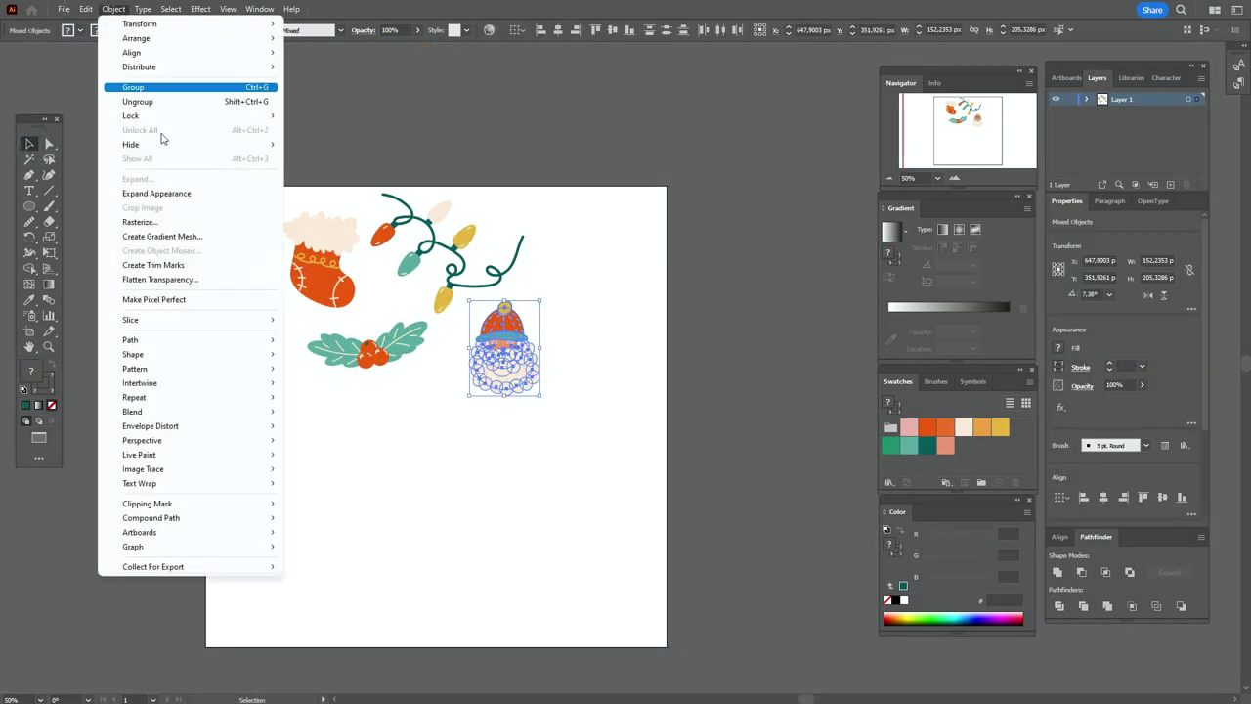
click(161, 193)
Step: Group the Santa head and move it slightly lower on the artboard
right_click(533, 347)
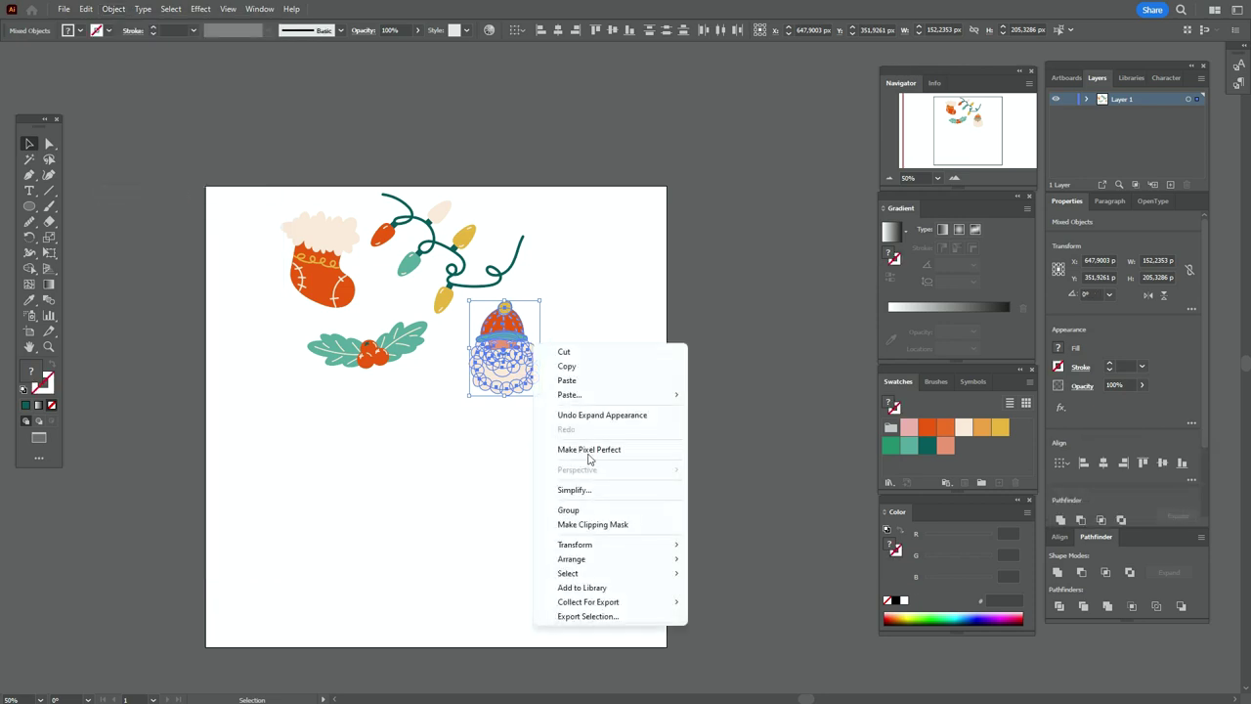
click(584, 507)
mouse_move(512, 360)
mouse_down()
mouse_move(543, 373)
mouse_move(510, 376)
mouse_up()
click(573, 347)
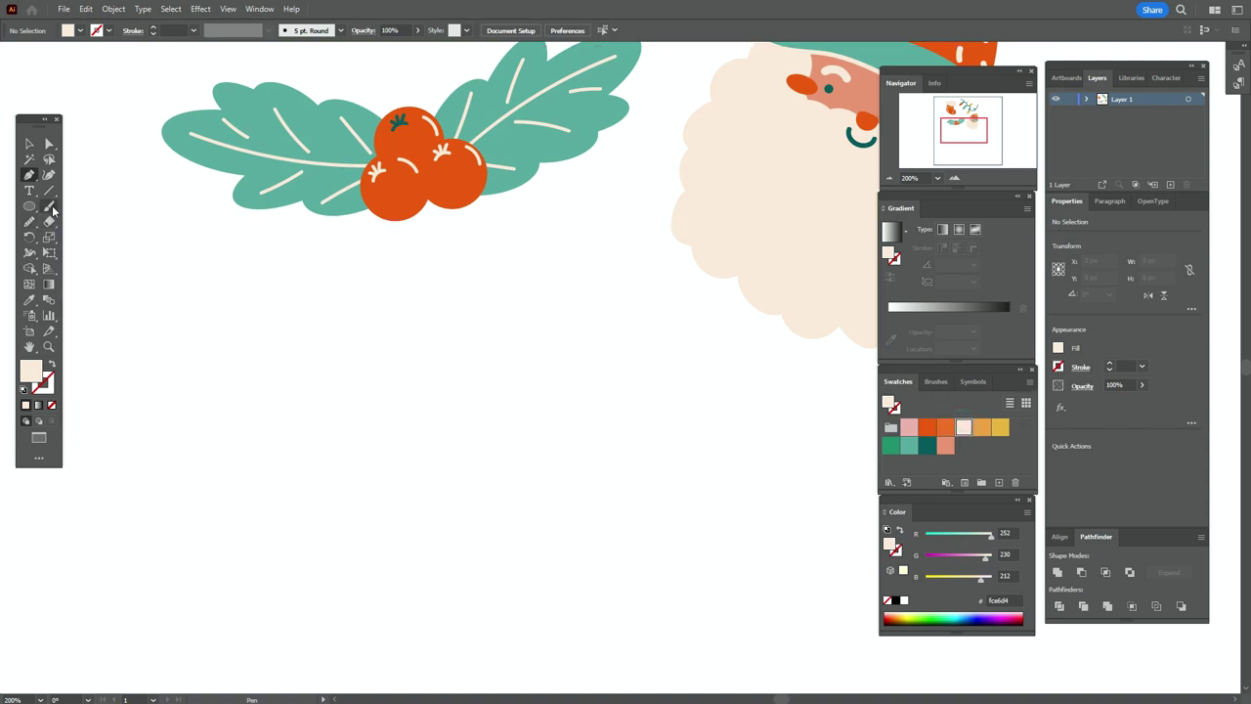
Step: Paint a cream candy-cane hook about 37 × 92 px below the holly with the Paintbrush
click(50, 207)
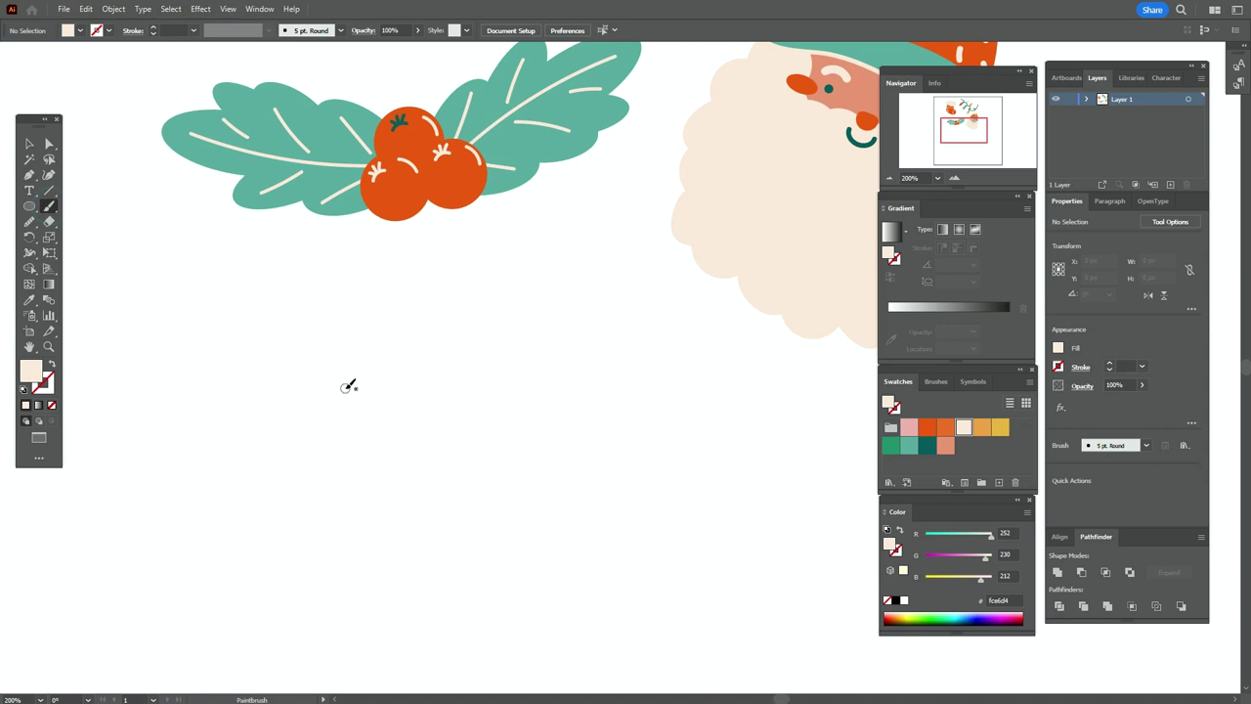
drag(349, 386, 324, 358)
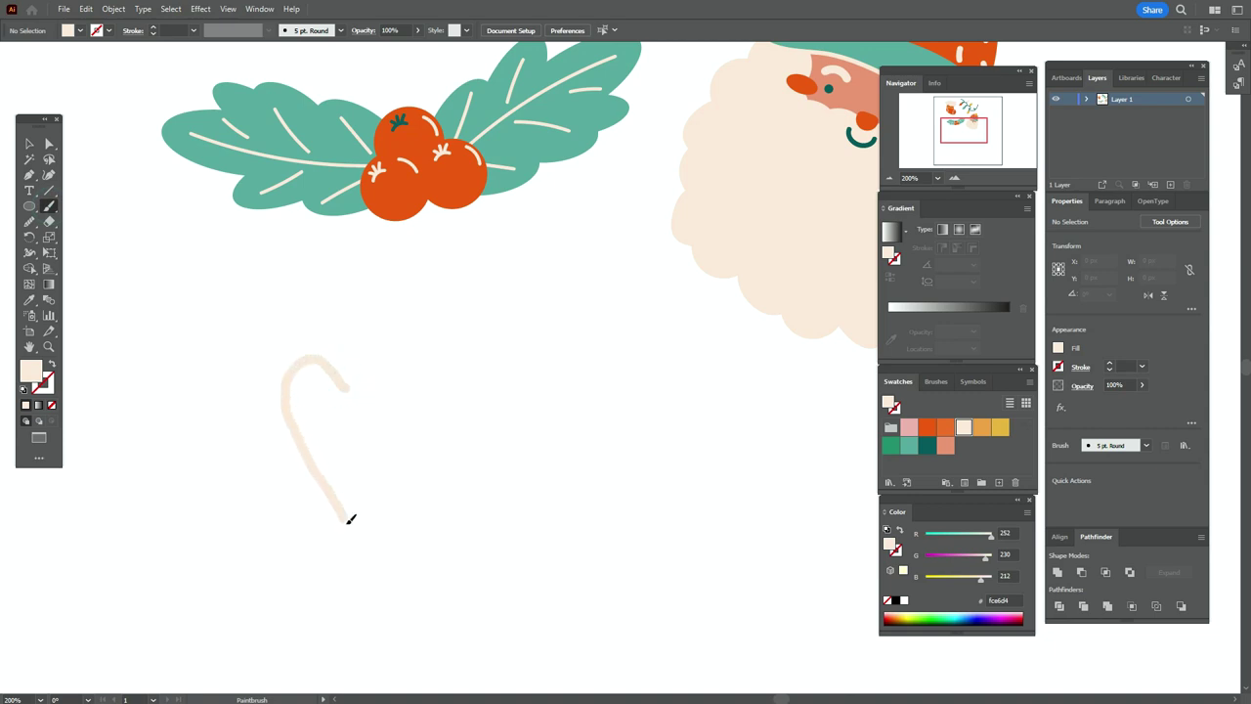
drag(354, 531, 354, 533)
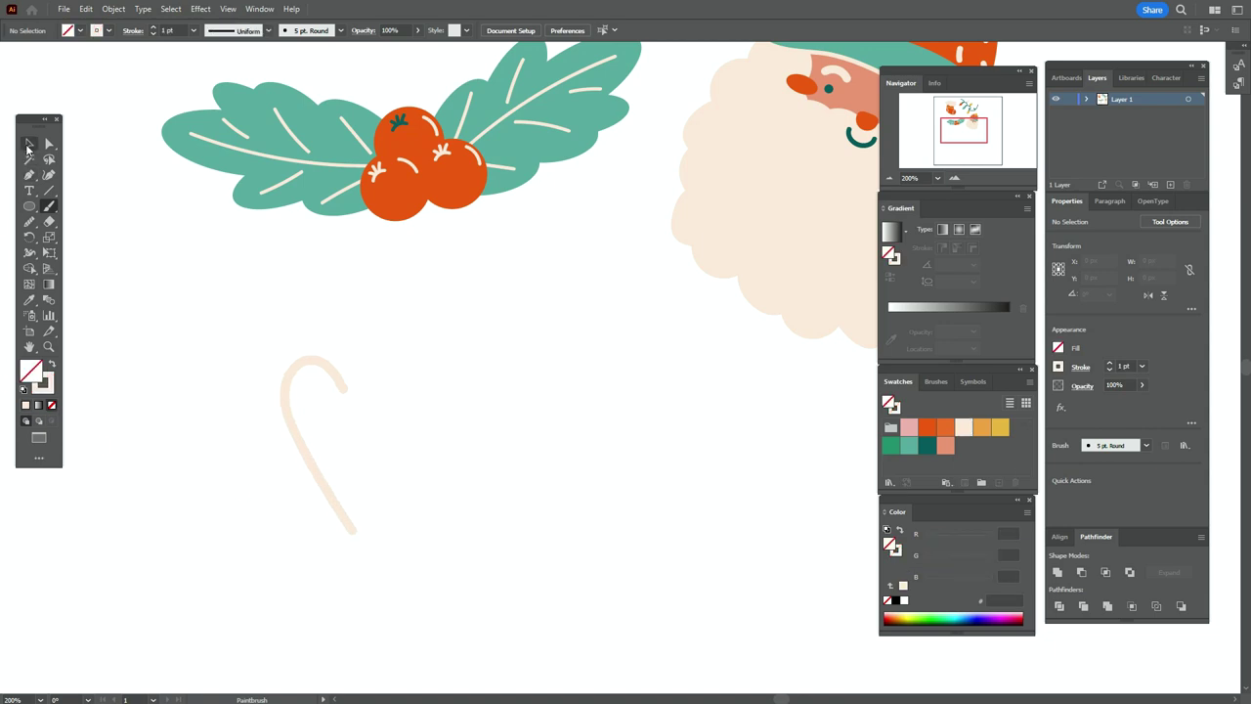
Step: Apply the 15 pt. Round brush to the candy-cane hook and move it slightly higher
click(28, 145)
click(337, 390)
click(936, 383)
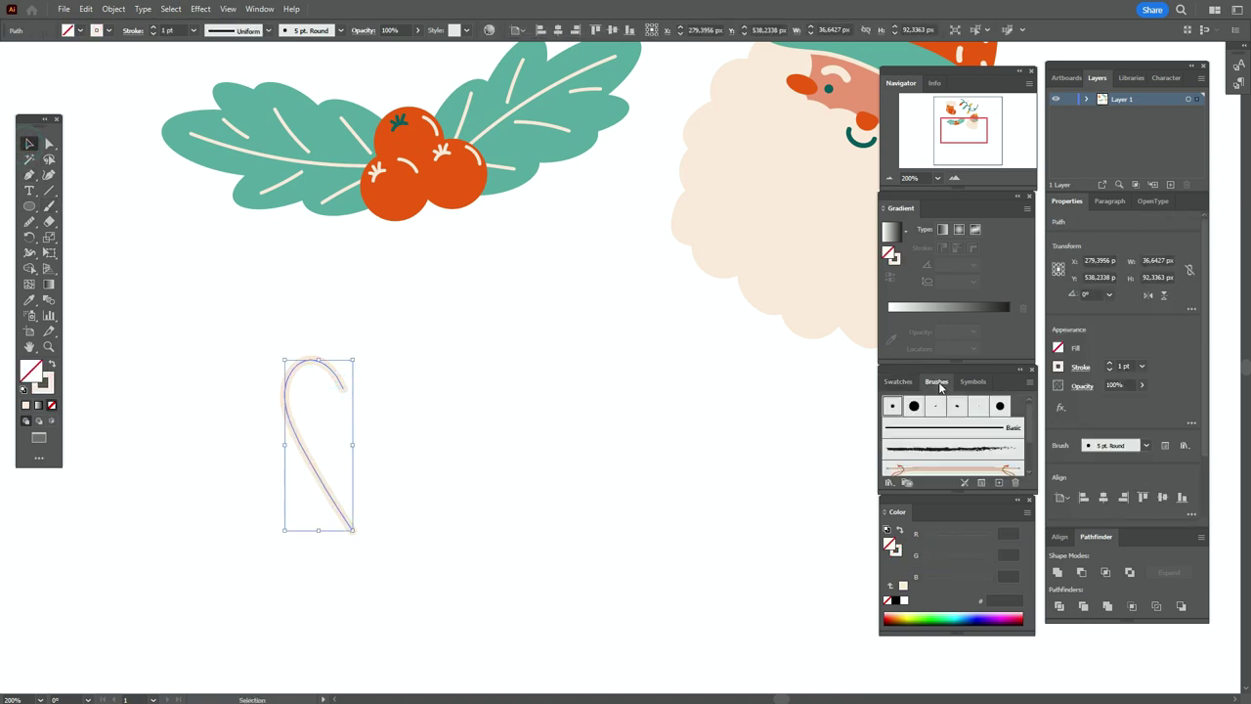
click(914, 406)
click(558, 408)
drag(350, 385, 347, 352)
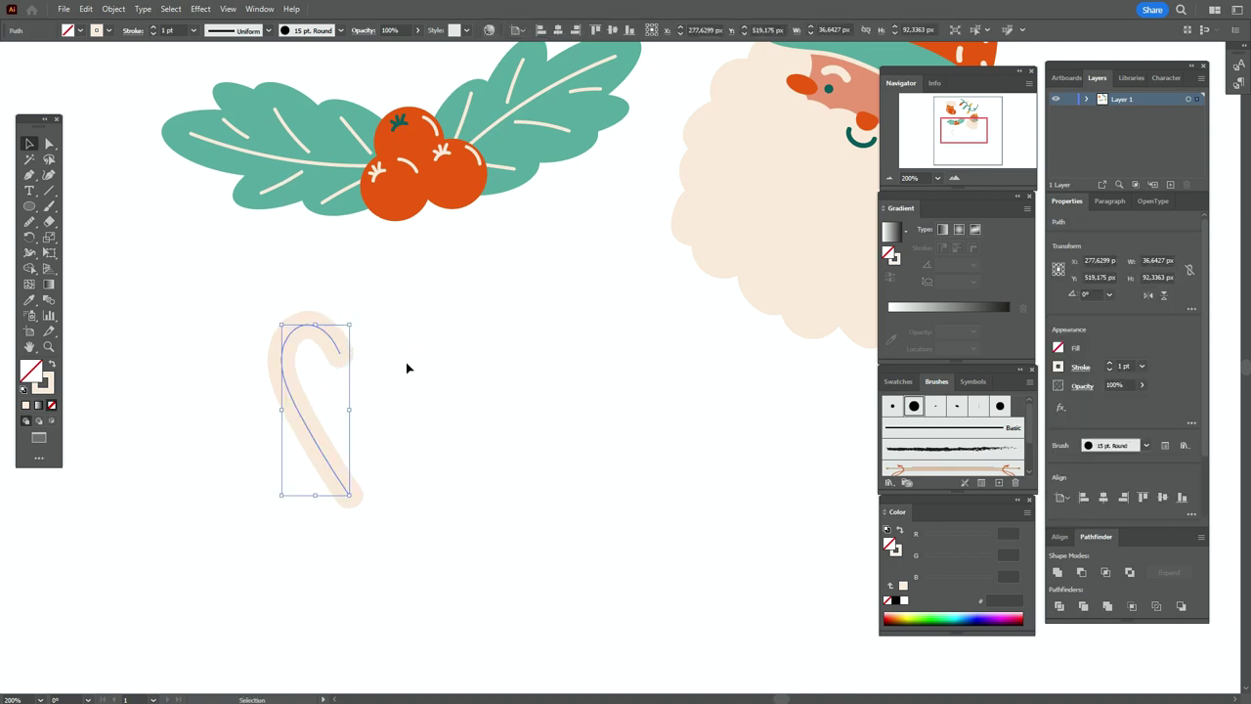
Step: Expand the appearance of the candy cane into a filled shape
click(113, 9)
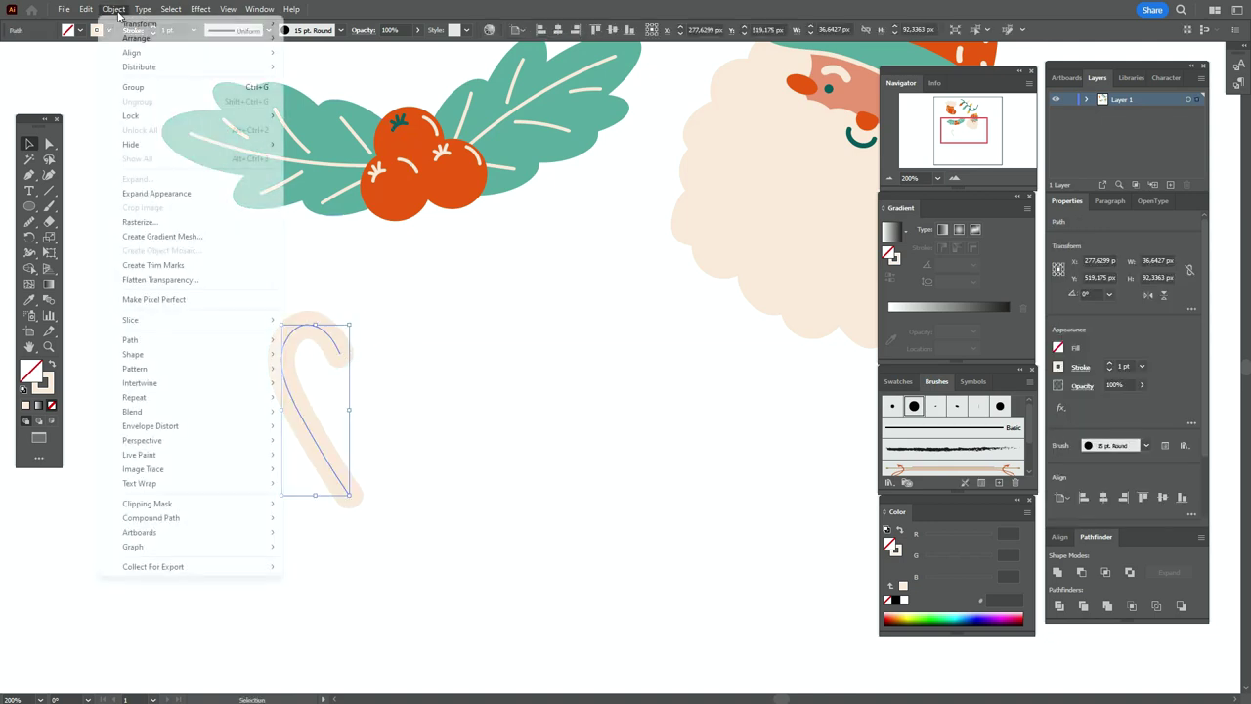
click(172, 193)
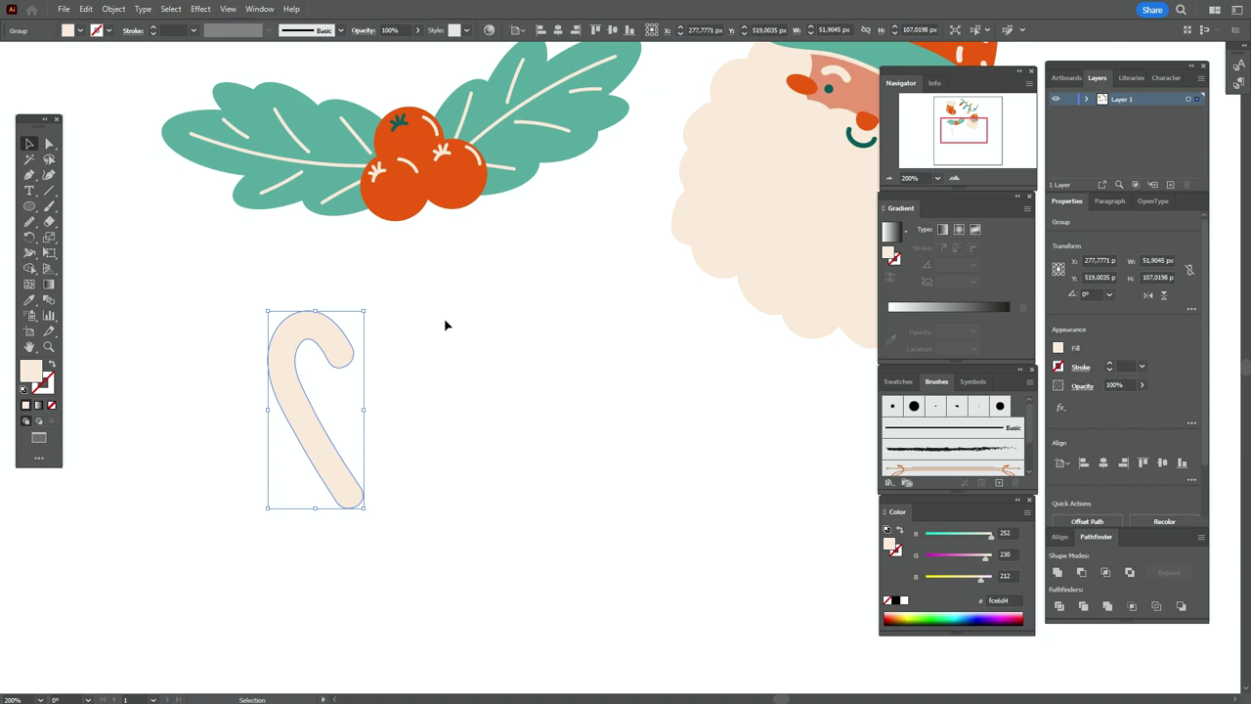
click(449, 323)
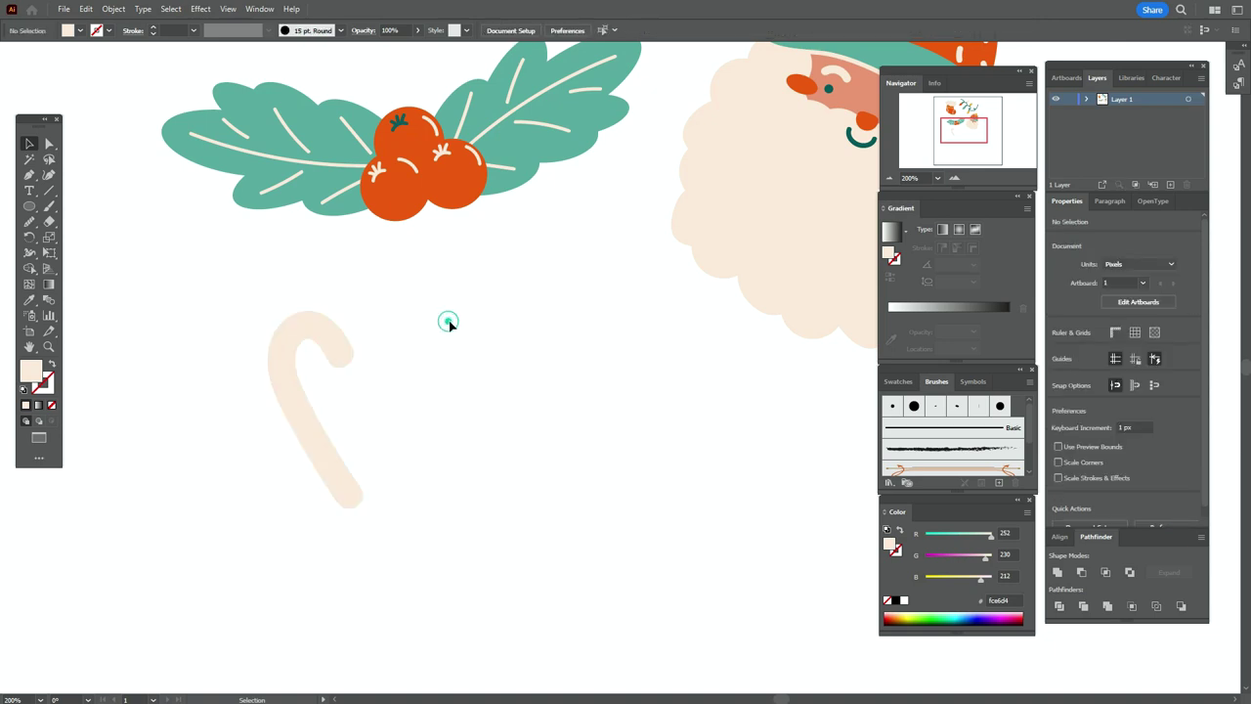
Step: Draw a curved orange-red (ef570b) stripe across the hook near the cane's tip with the Pen tool
click(898, 381)
click(928, 427)
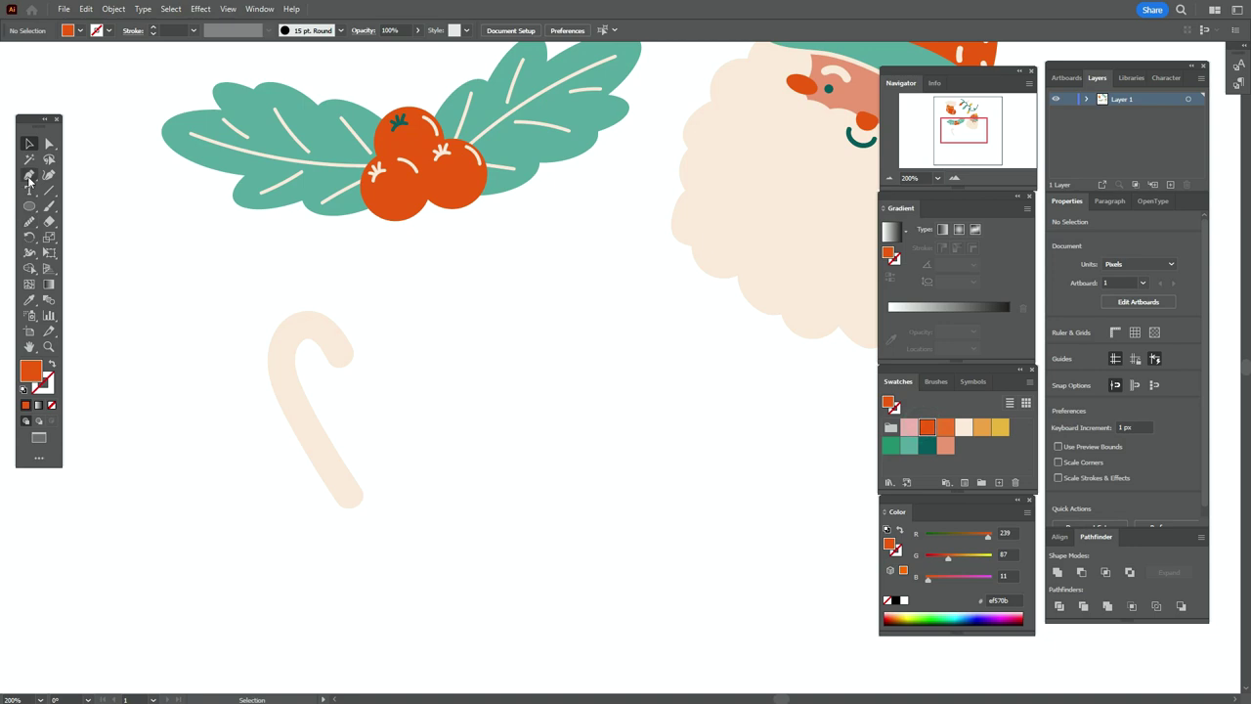
click(29, 177)
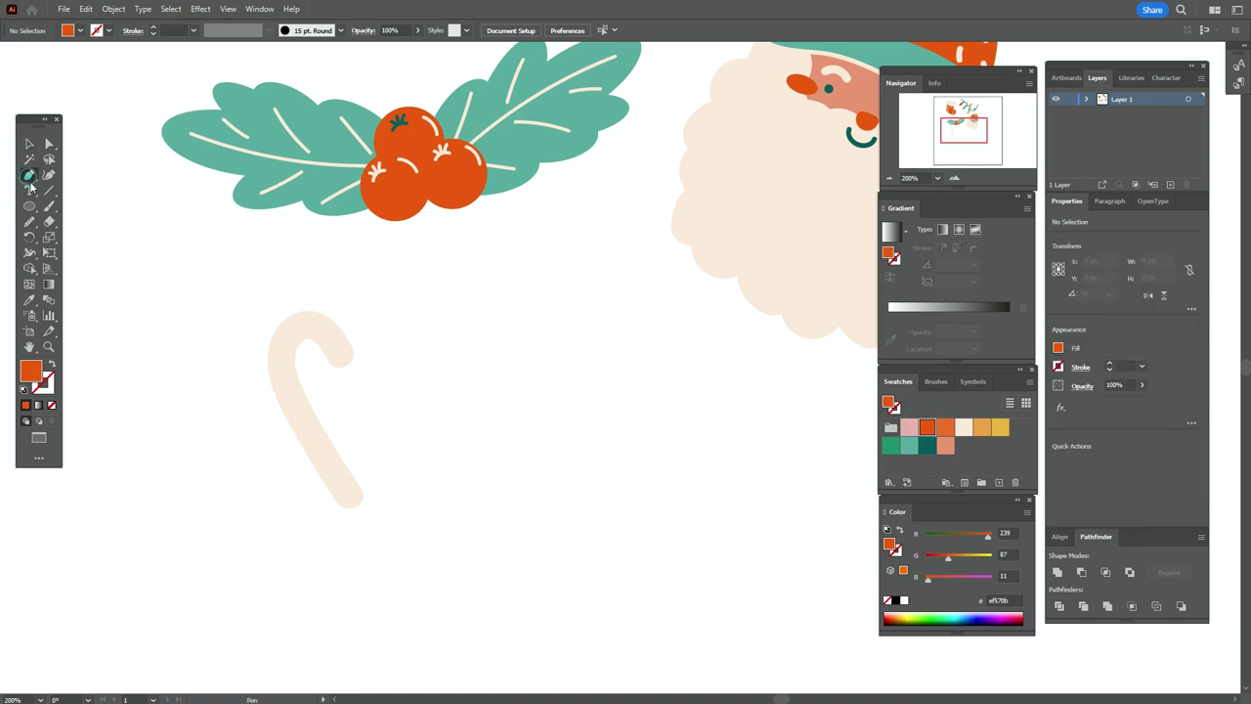
click(325, 302)
drag(316, 363, 326, 394)
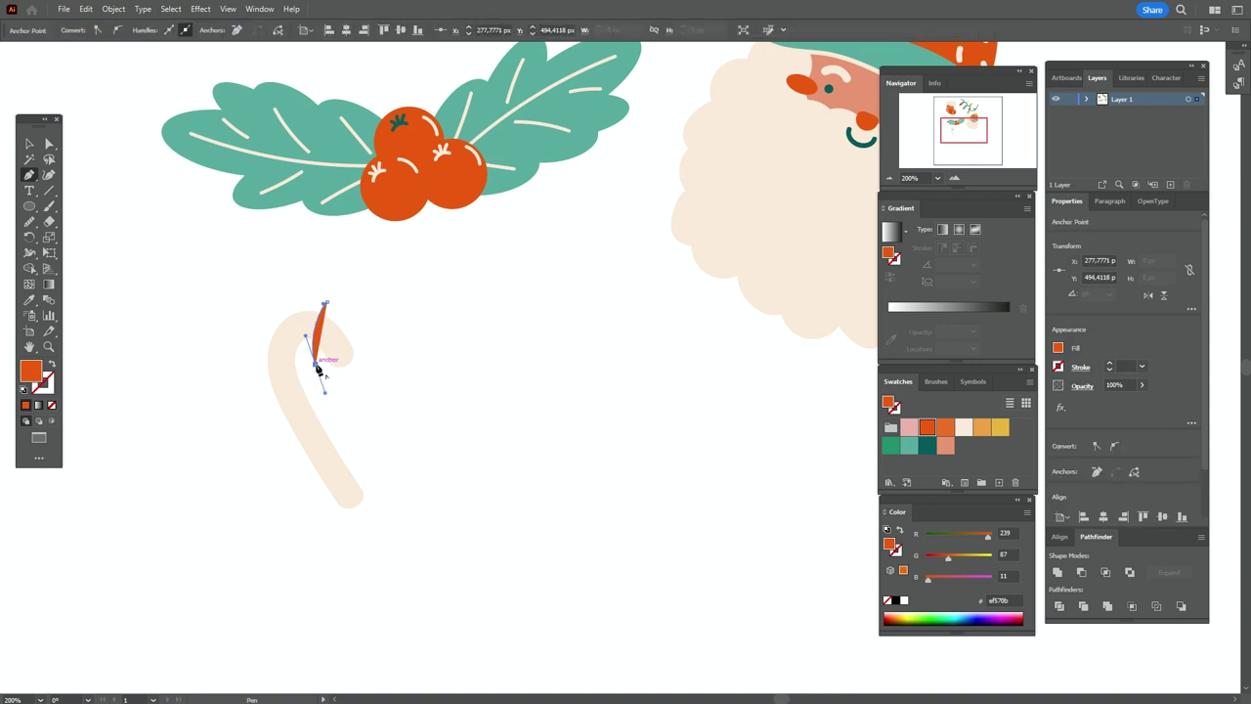
click(317, 365)
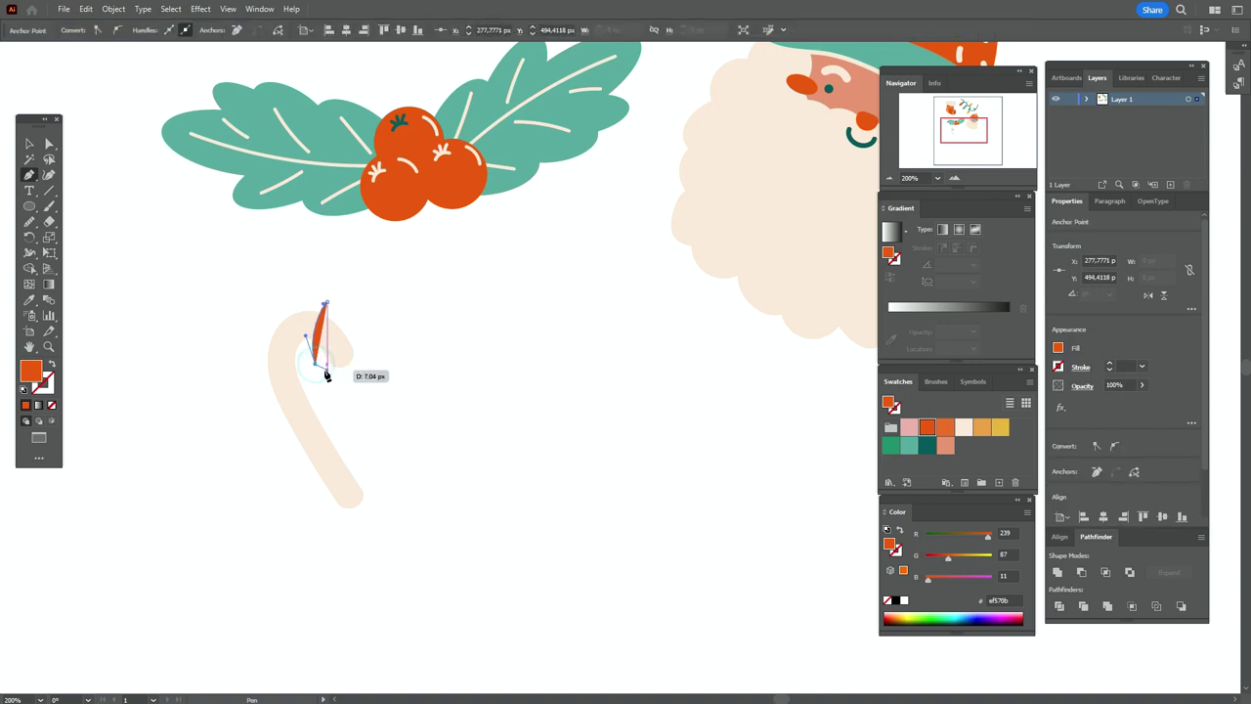
drag(361, 307, 391, 284)
click(360, 307)
click(327, 303)
Step: Draw a second curved stripe, about 39 × 32 px, across the outer bend of the cane's hook
click(260, 313)
drag(305, 354, 303, 374)
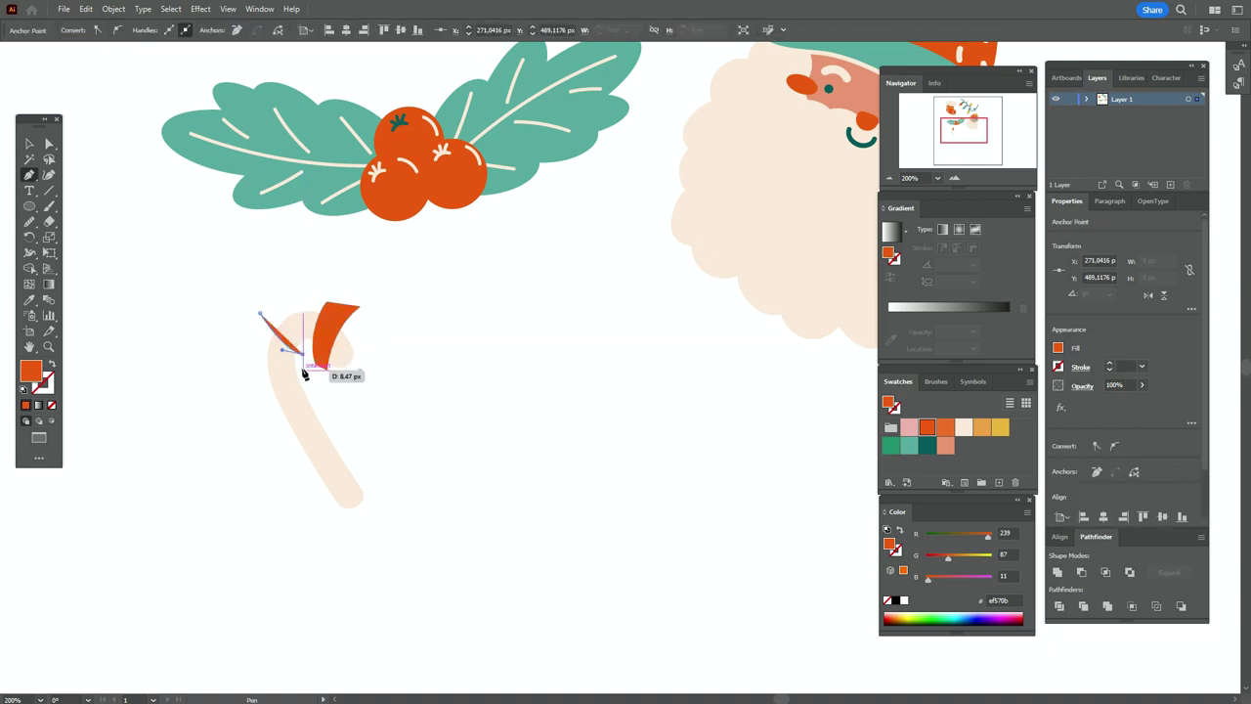
click(303, 371)
drag(231, 355, 195, 331)
click(260, 312)
Step: Draw a third curved stripe across the upper part of the cane's straight shaft
click(263, 397)
drag(331, 387, 361, 370)
click(331, 386)
click(336, 409)
drag(263, 423, 220, 406)
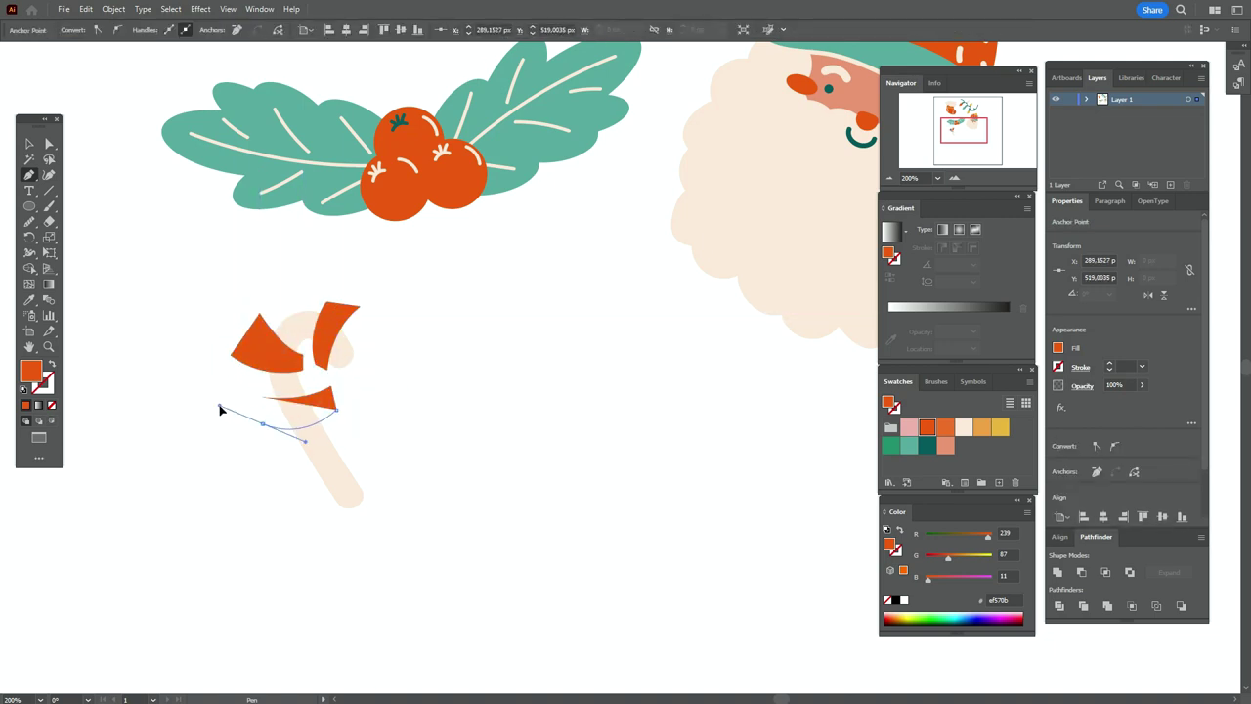
click(263, 423)
click(263, 397)
Step: Duplicate the shaft stripe twice down the cane and reposition the stripes for even spacing
click(29, 144)
drag(272, 360, 276, 355)
mouse_move(299, 416)
alt+mouse_down()
mouse_move(307, 458)
mouse_move(287, 413)
alt+mouse_up()
drag(279, 352, 280, 347)
drag(305, 446, 300, 435)
alt+drag(302, 437, 328, 476)
drag(282, 389, 284, 387)
click(321, 445)
drag(347, 424, 345, 419)
drag(349, 490, 346, 495)
Step: Trim the parts of the three shaft stripes that overhang the cane with the Shape Builder tool
drag(378, 502, 249, 376)
drag(318, 442, 327, 444)
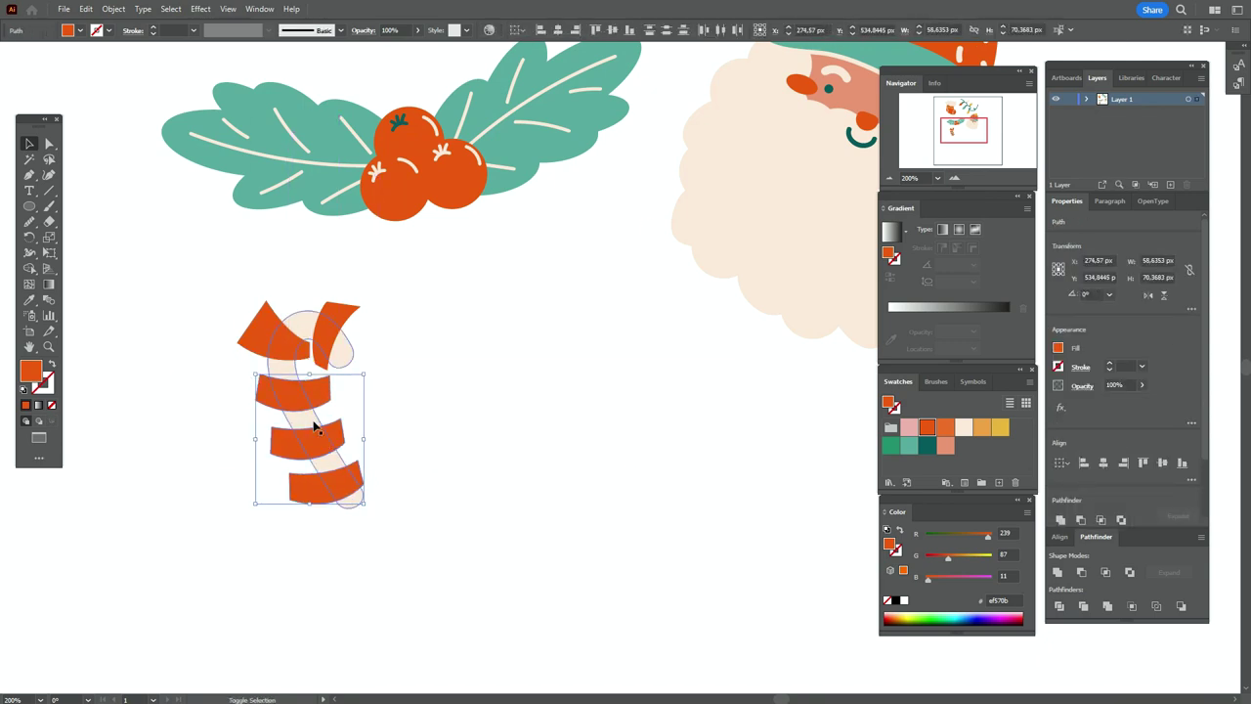
shift+click(309, 413)
click(29, 270)
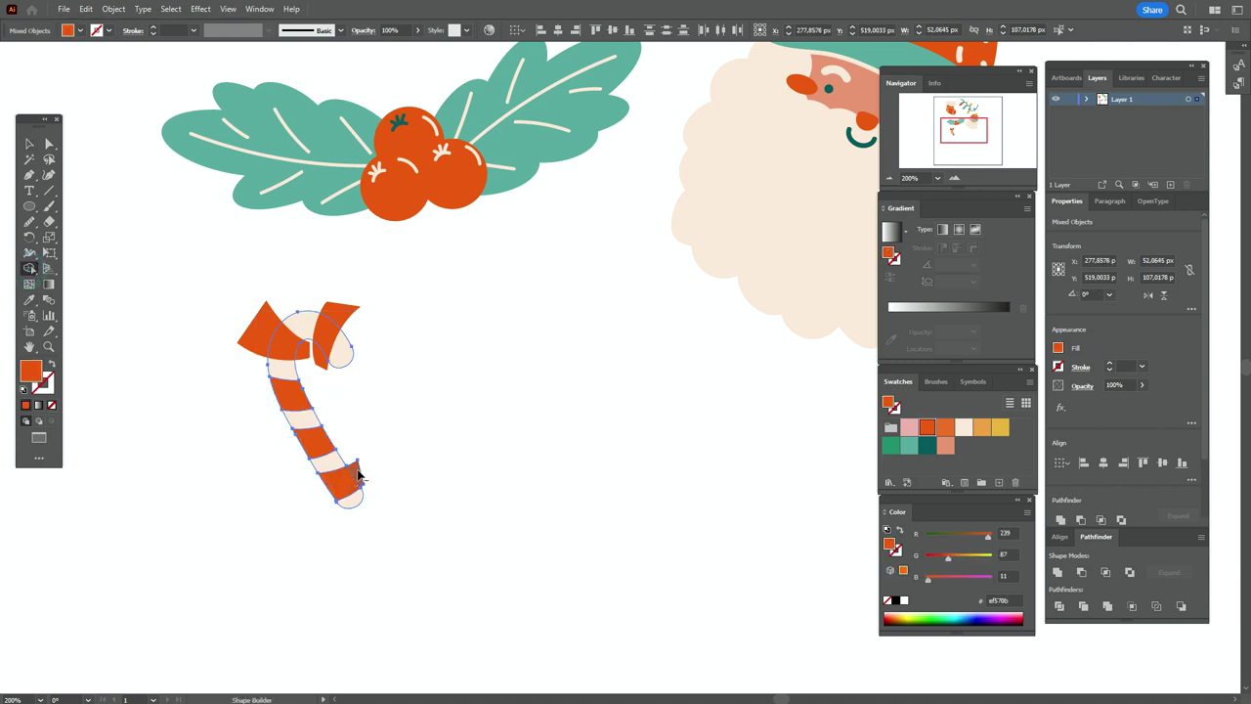
click(30, 145)
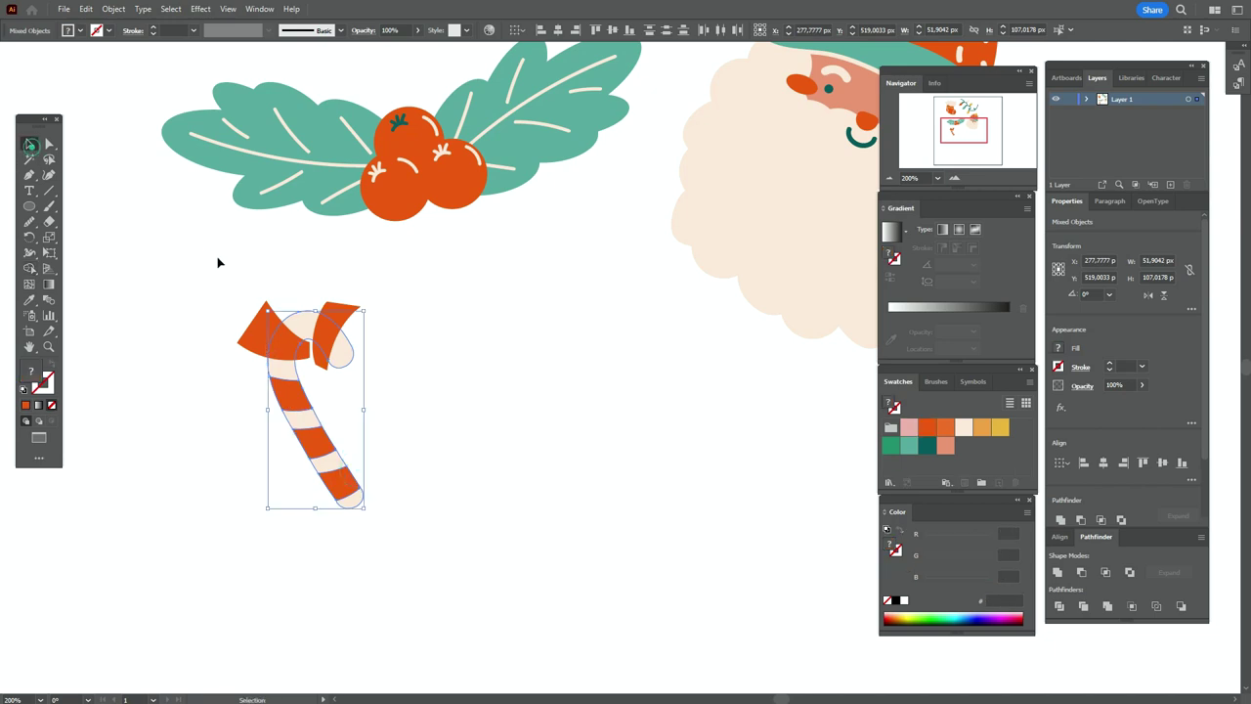
click(219, 259)
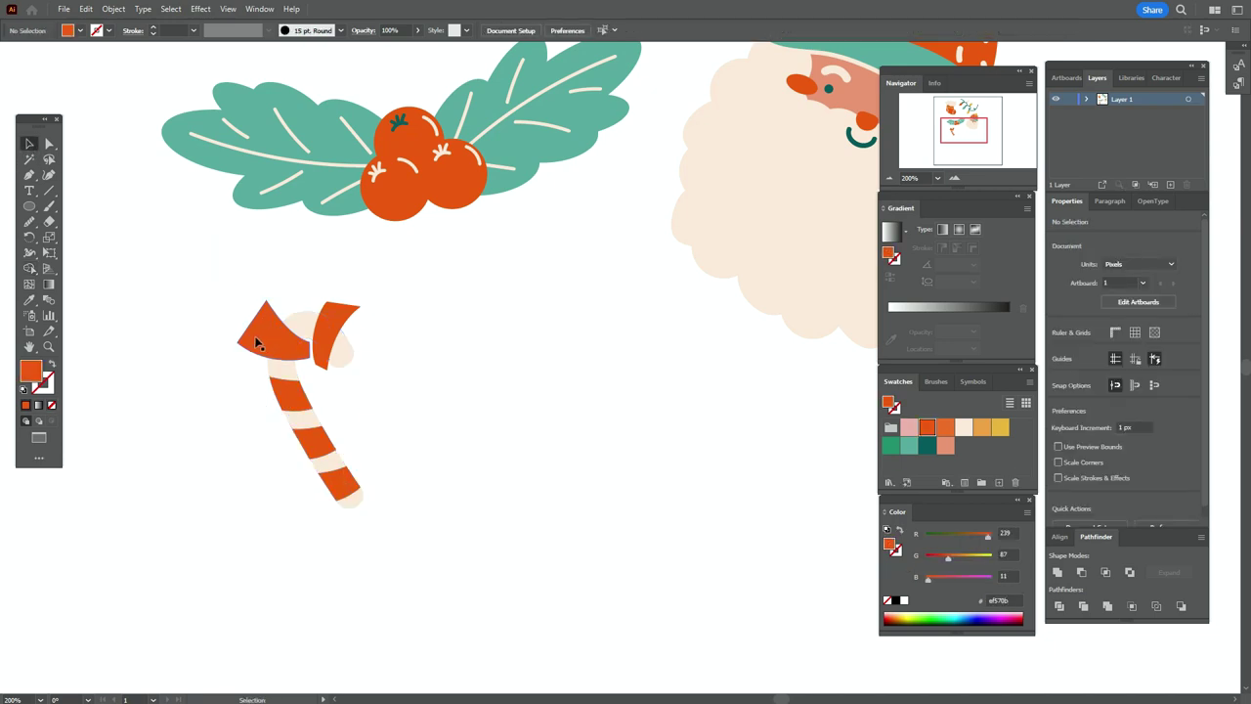
Step: Trim the overhanging parts of the two hook stripes to the cane's outline with the Shape Builder tool
click(251, 343)
shift+click(325, 333)
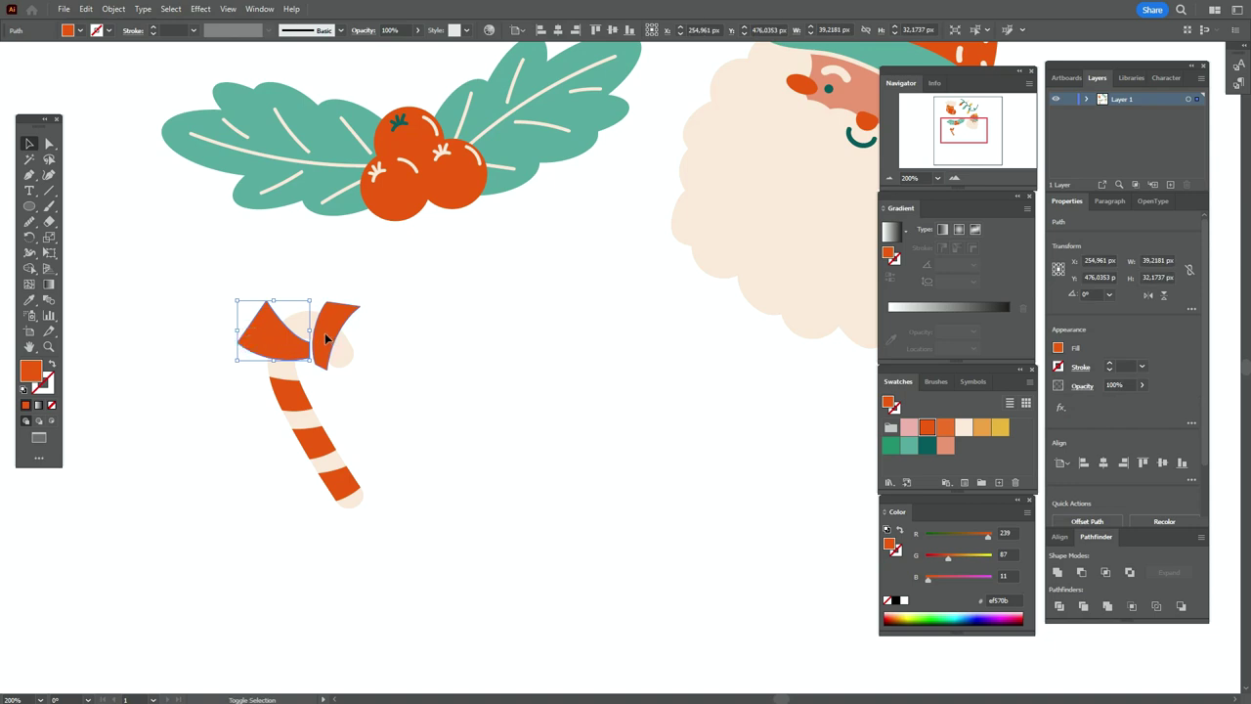
shift+click(339, 344)
click(30, 268)
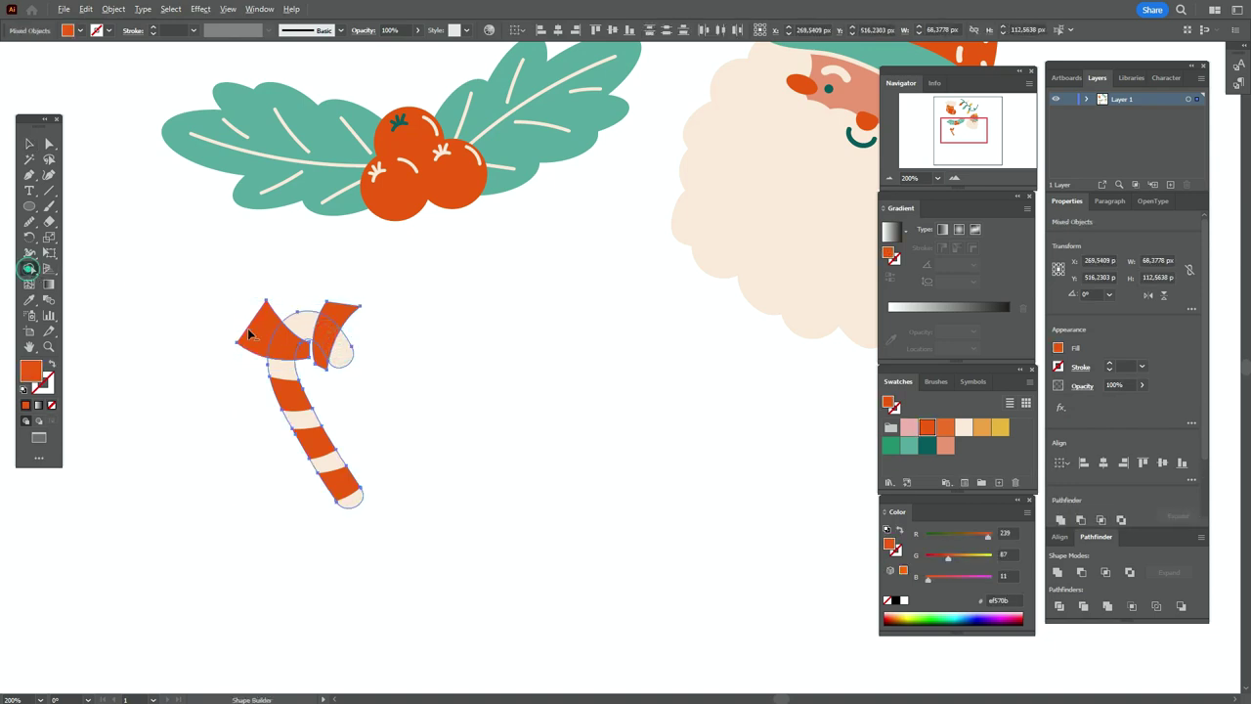
alt+click(343, 310)
click(30, 143)
click(191, 268)
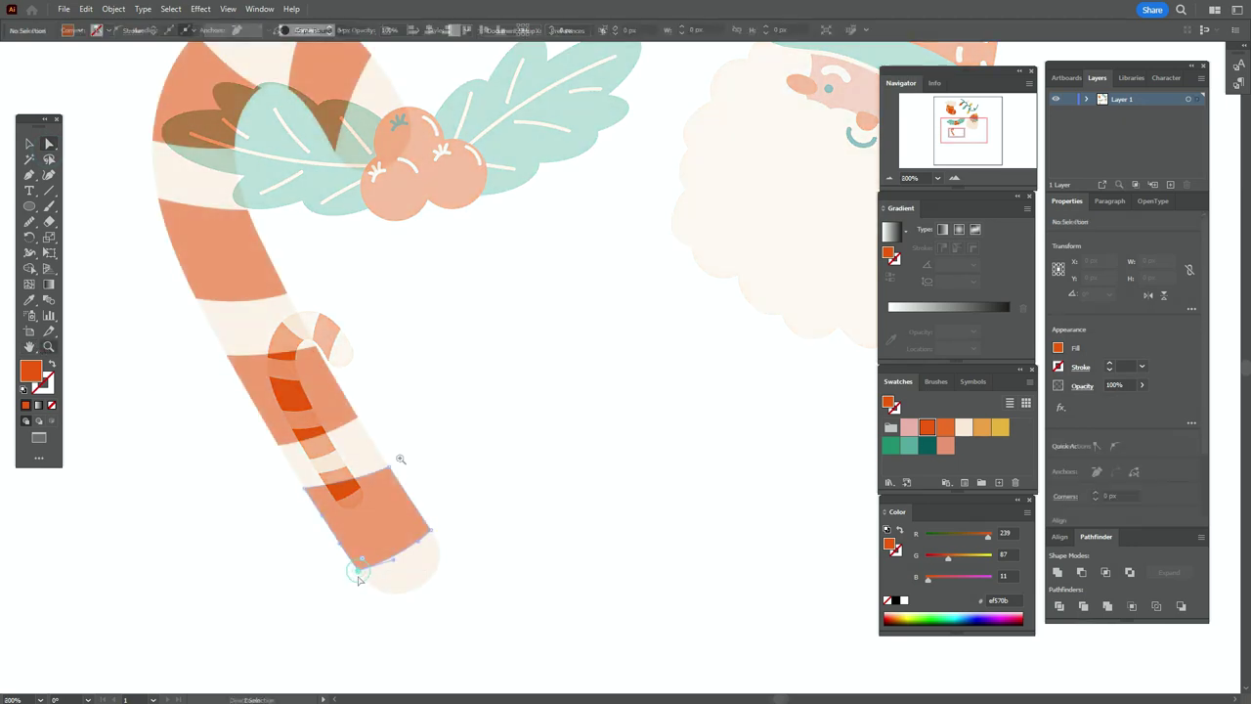
Step: Raise the lower corner anchor of the bottom stripe and smooth its lower edge
drag(358, 579, 342, 546)
click(30, 222)
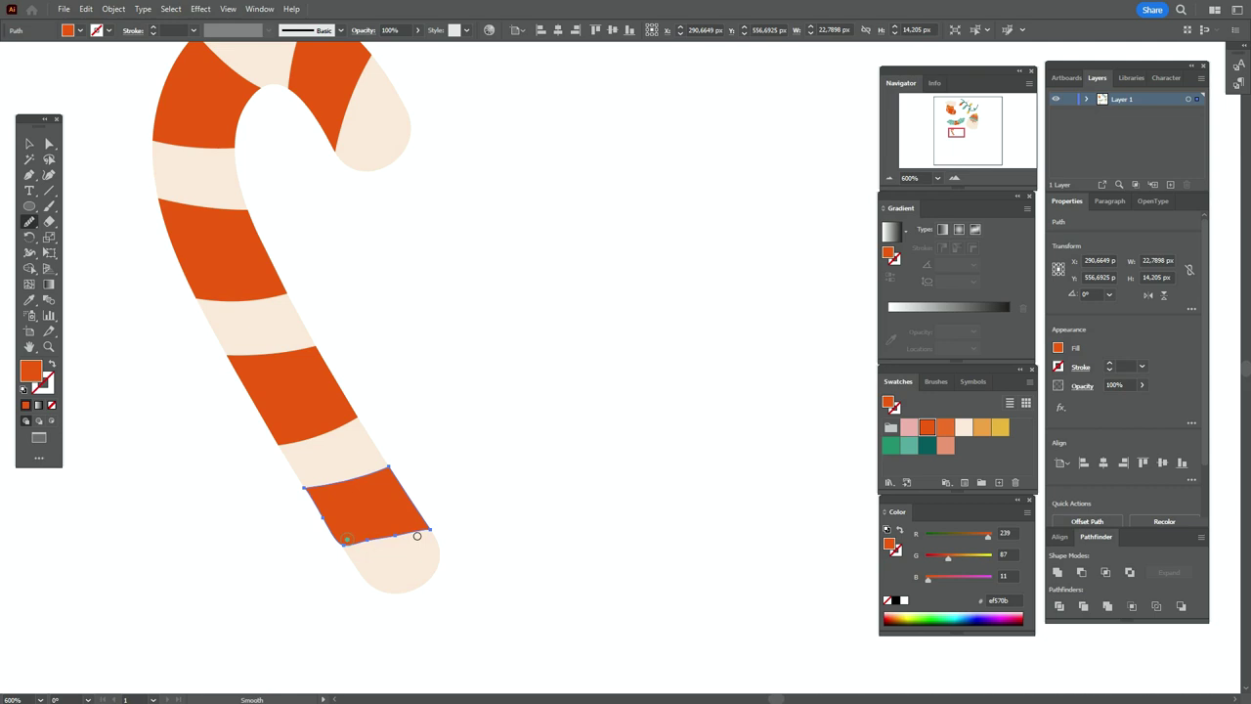
drag(430, 530, 310, 551)
click(29, 145)
click(482, 349)
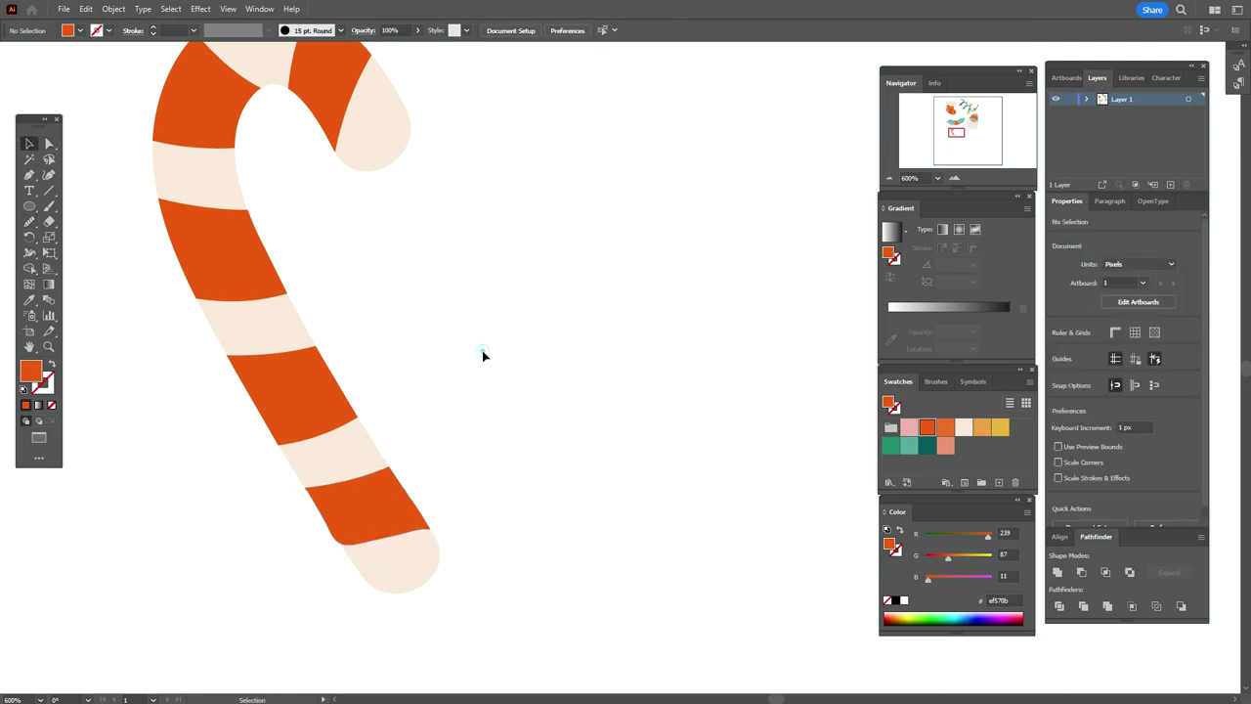
Step: Shift corner anchor points of the remaining stripes slightly along the cane's edge to vary their slant
click(345, 415)
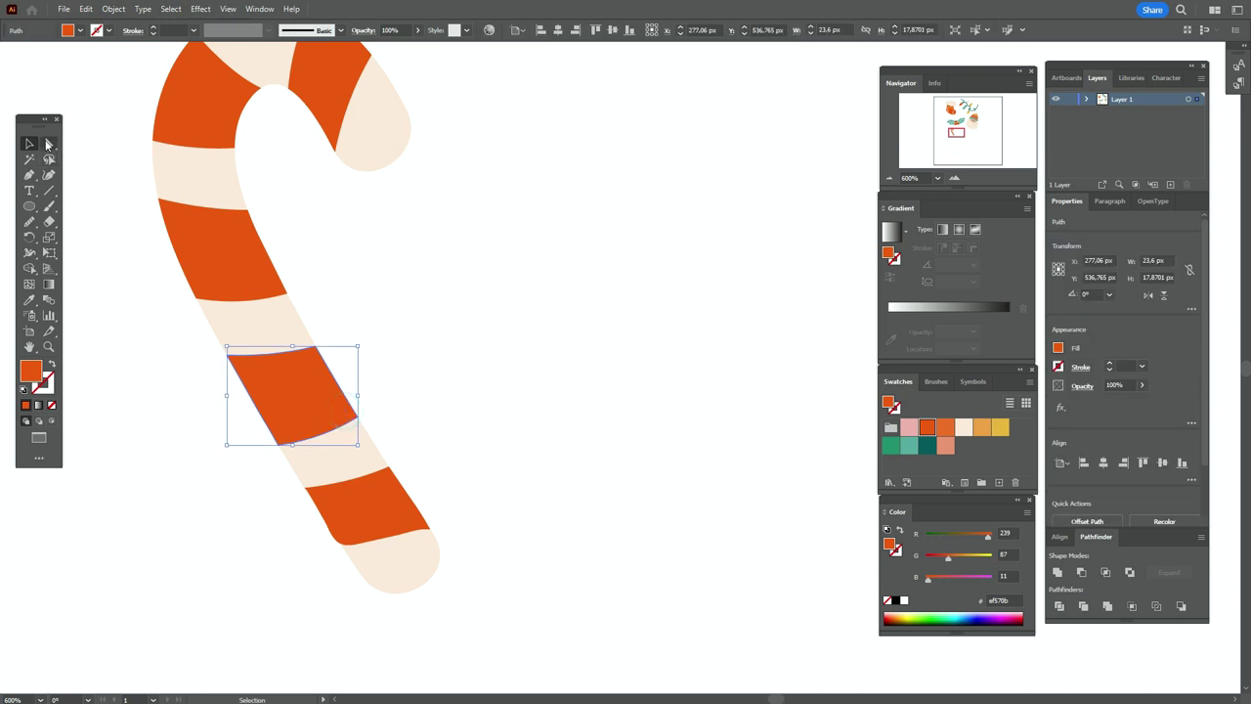
click(48, 145)
drag(280, 446, 264, 421)
drag(195, 298, 188, 281)
drag(154, 141, 156, 121)
click(146, 111)
click(31, 346)
drag(453, 233, 443, 306)
click(48, 145)
drag(309, 86, 300, 80)
click(410, 102)
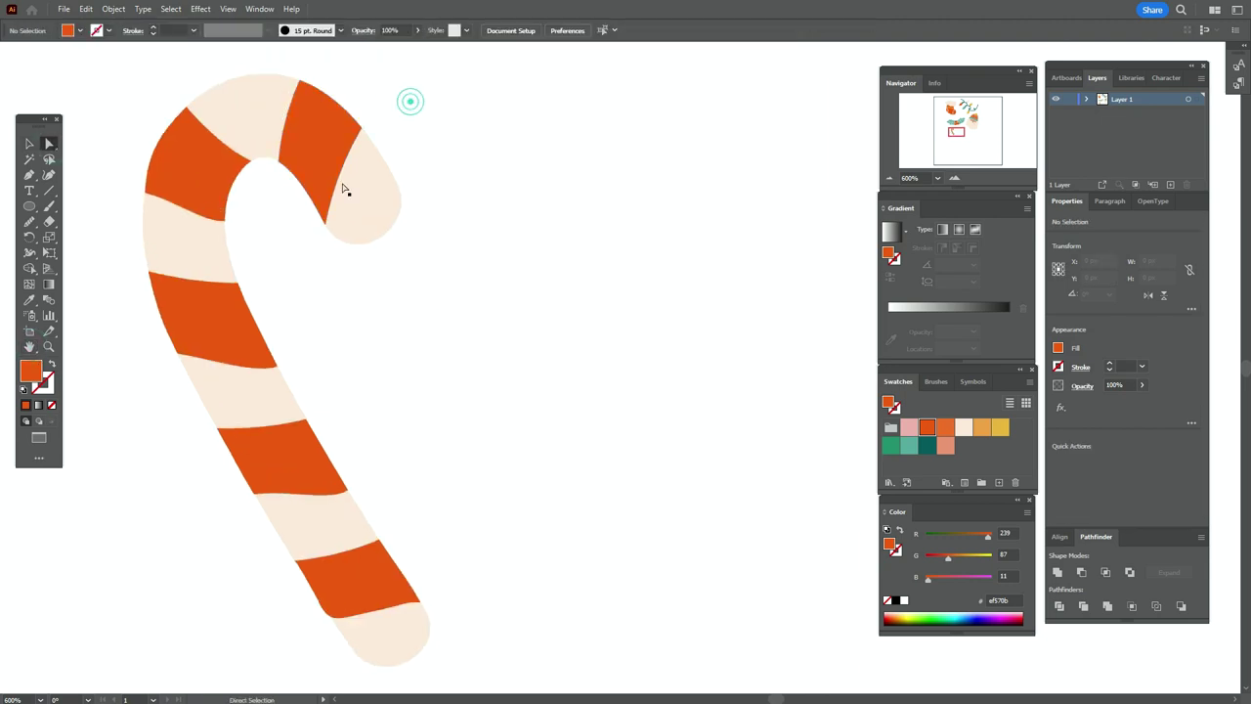
Step: Smooth the lower edges of the stripe on the hook's outer bend and the two stripes below it
click(315, 140)
click(212, 183)
click(30, 219)
drag(149, 195, 223, 220)
click(30, 144)
click(204, 317)
click(33, 222)
drag(186, 357, 278, 367)
ctrl+click(285, 463)
drag(258, 494, 342, 495)
ctrl+click(103, 95)
click(48, 144)
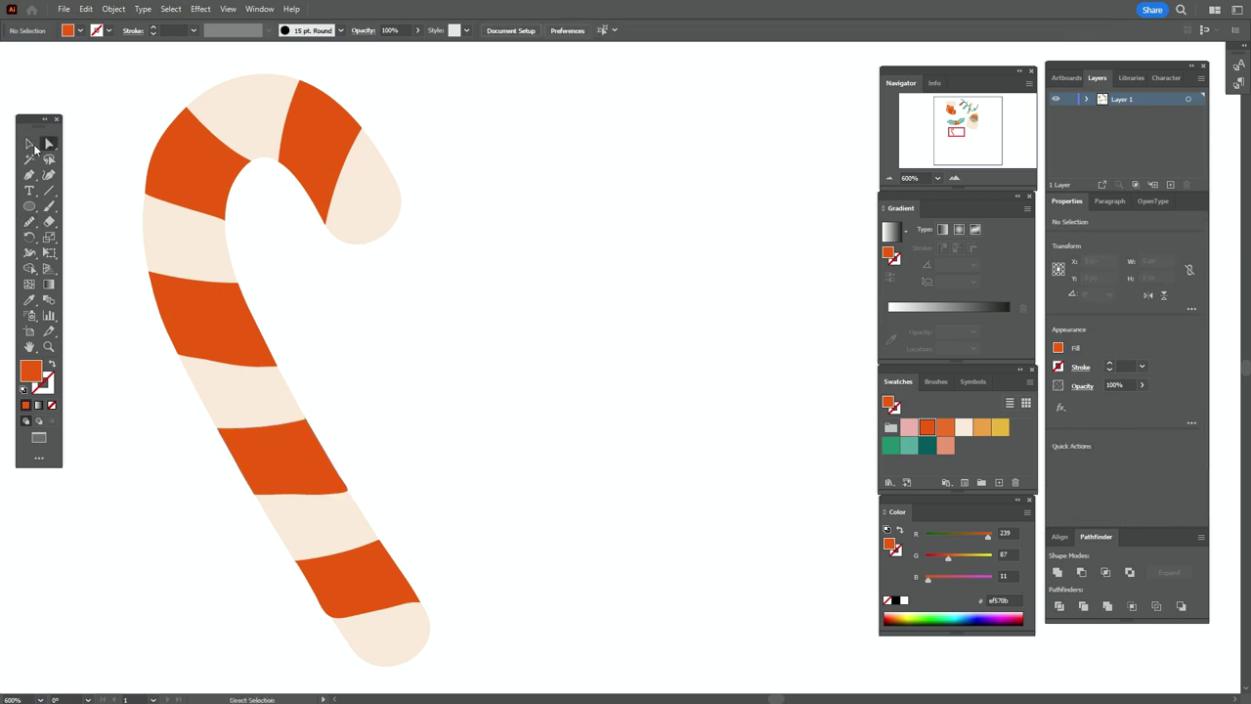
Step: Select the whole candy cane and remove stray slivers along the lower shaft's edge with the Shape Builder tool
click(30, 143)
drag(115, 96, 502, 634)
click(48, 346)
click(442, 201)
click(29, 144)
click(196, 218)
key(space)
mouse_move(487, 471)
mouse_down()
mouse_move(364, 330)
mouse_move(388, 267)
mouse_up()
click(30, 144)
click(352, 466)
shift+click(332, 417)
click(29, 269)
alt+click(331, 513)
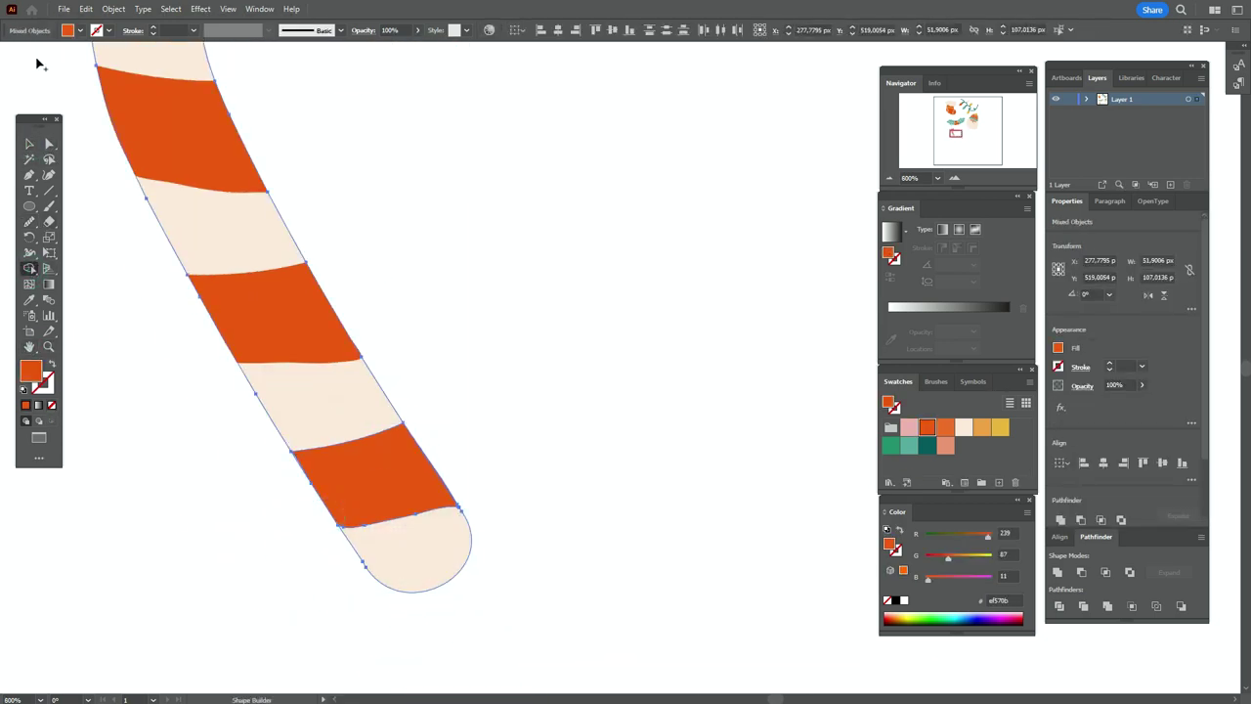
ctrl+click(37, 63)
Step: Clean up the stripe edges around the cane's hook and upper shaft with the Shape Builder tool
click(30, 144)
key(space)
drag(528, 44, 569, 349)
click(307, 142)
click(29, 269)
click(30, 144)
mouse_move(143, 143)
mouse_down()
mouse_move(184, 234)
mouse_move(234, 199)
mouse_up()
click(29, 269)
click(146, 224)
click(30, 144)
click(127, 147)
click(237, 264)
key(ctrl+a)
key(shift+m)
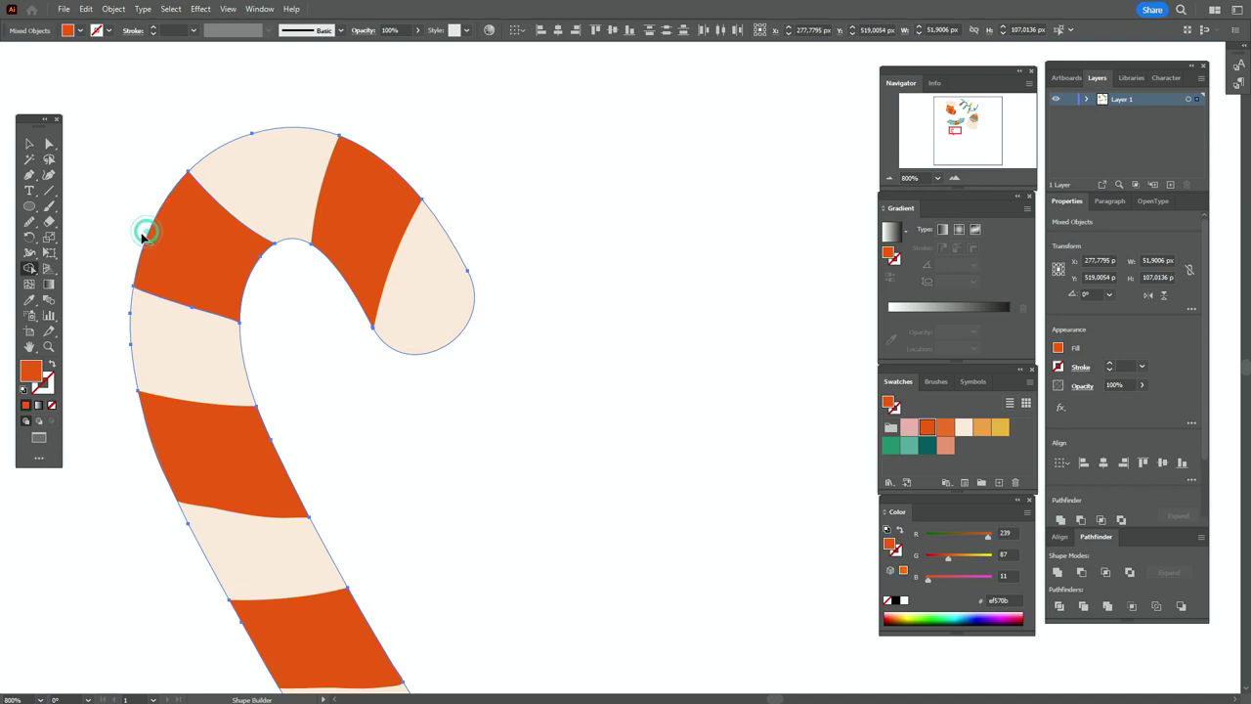
click(30, 145)
click(258, 109)
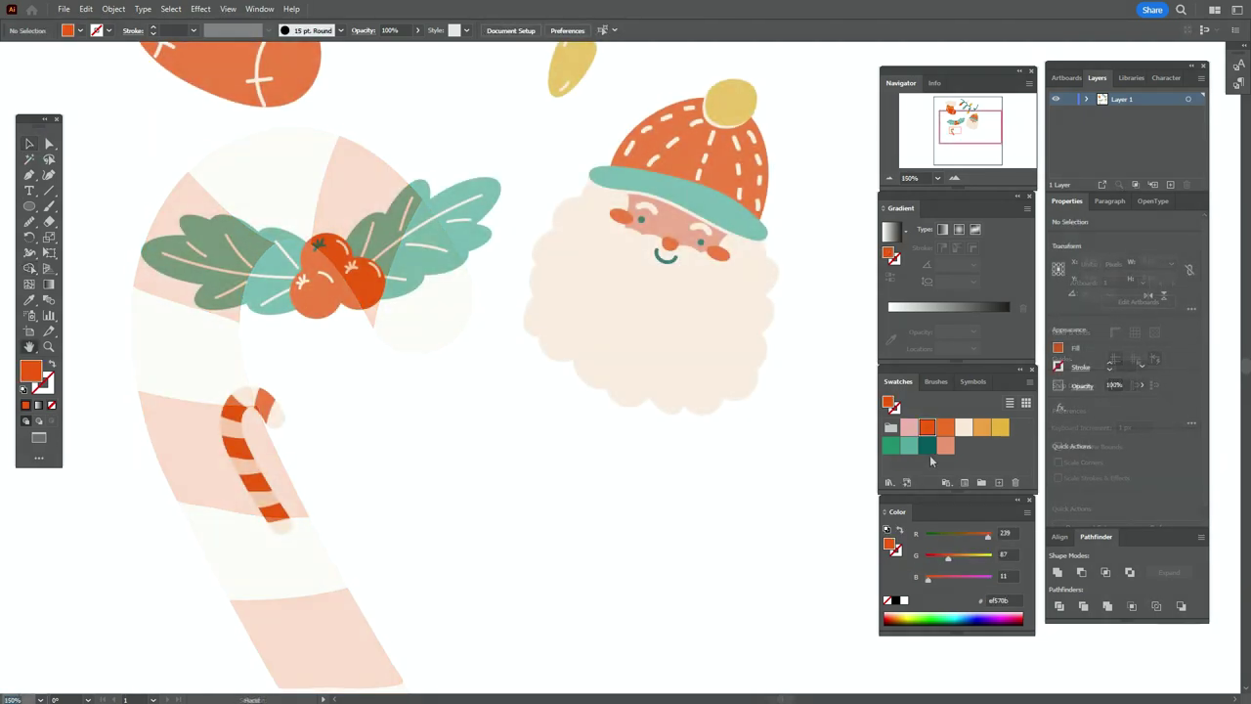
Step: Paint a dark teal (04575a) curved stem about 37 × 117 px between the candy cane and Santa's beard
click(928, 451)
key(b)
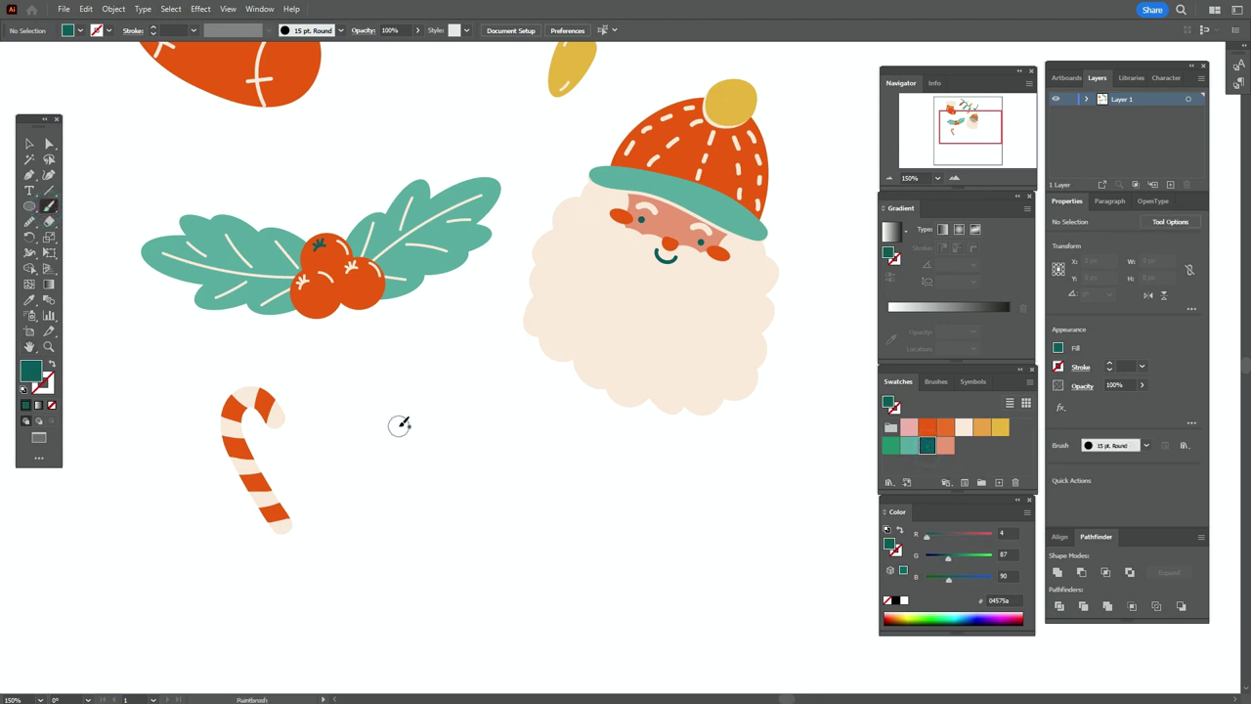
mouse_move(422, 427)
mouse_down()
mouse_move(437, 531)
mouse_move(481, 593)
mouse_up()
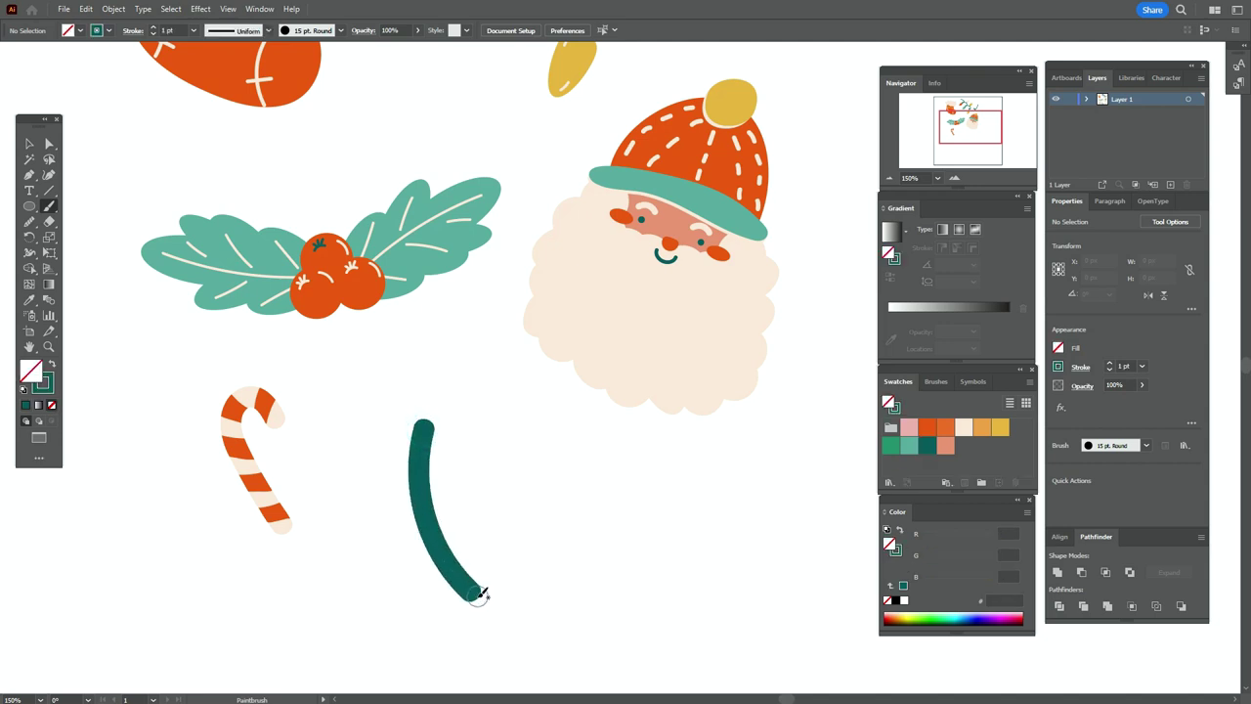
Step: Set the teal stem's stroke weight to 0.5 pt, deselect it and switch back to the Paintbrush
key(v)
click(424, 518)
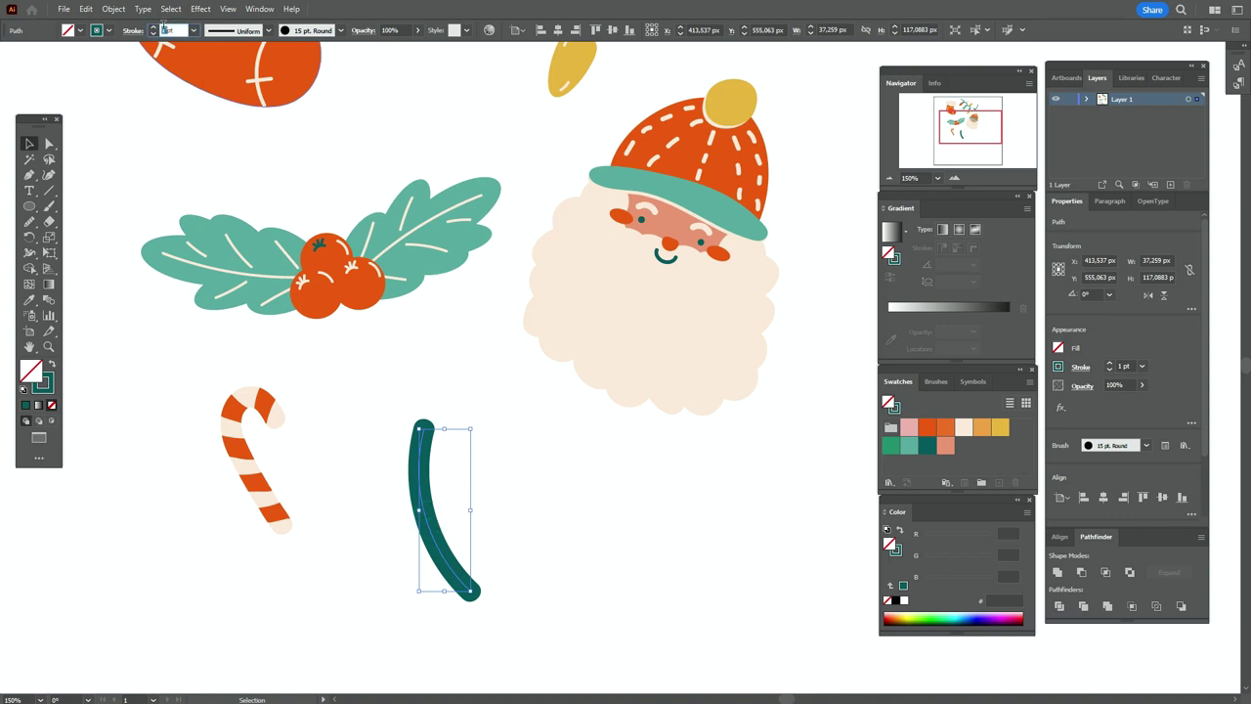
click(163, 25)
key(Return)
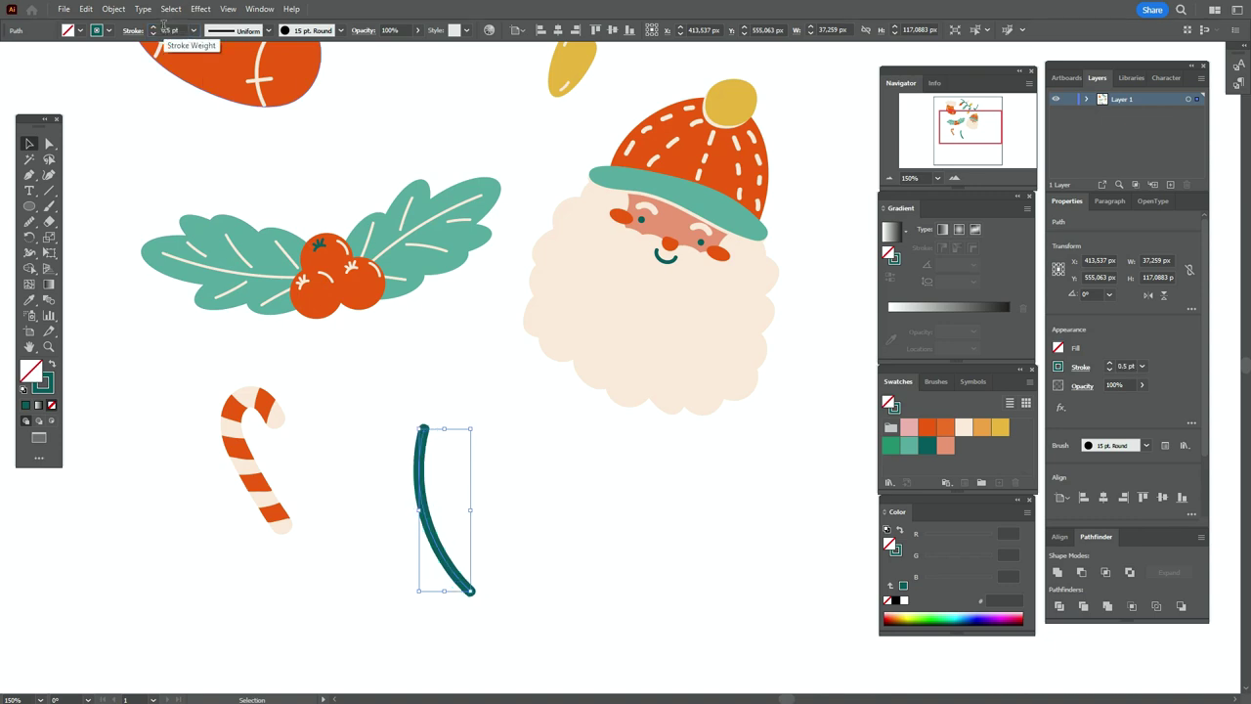
click(397, 380)
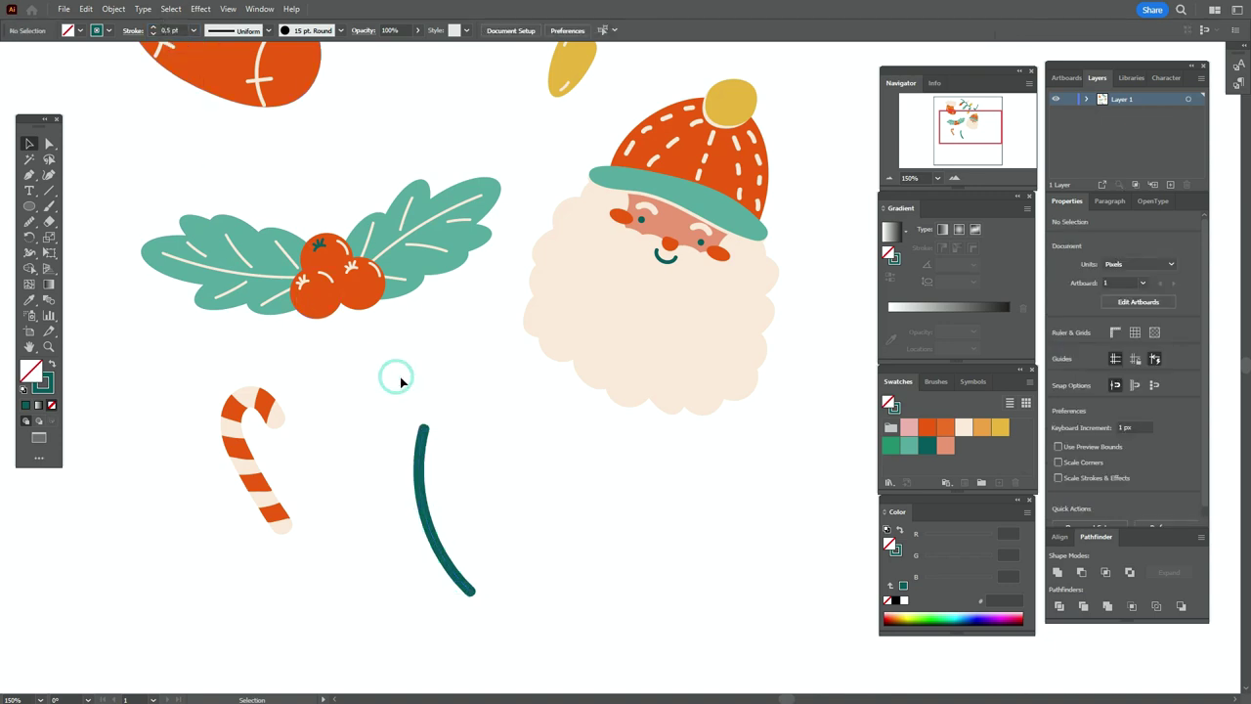
click(49, 206)
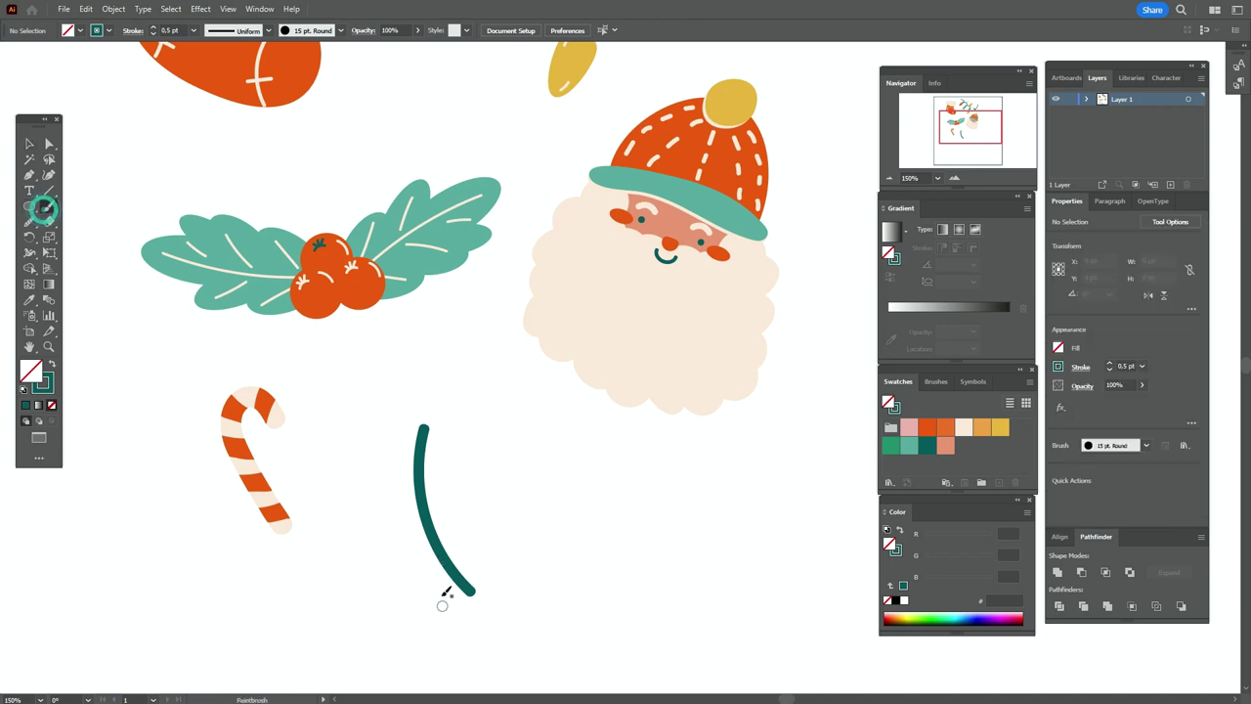
Step: Paint four upward-curving dark teal twigs across the stem with the Paintbrush, spaced from its base to its tip
mouse_move(406, 565)
mouse_down()
mouse_move(476, 557)
mouse_move(458, 502)
mouse_move(440, 530)
mouse_move(418, 532)
mouse_move(465, 503)
mouse_up()
key(v)
click(569, 526)
click(49, 207)
key(ctrl+z)
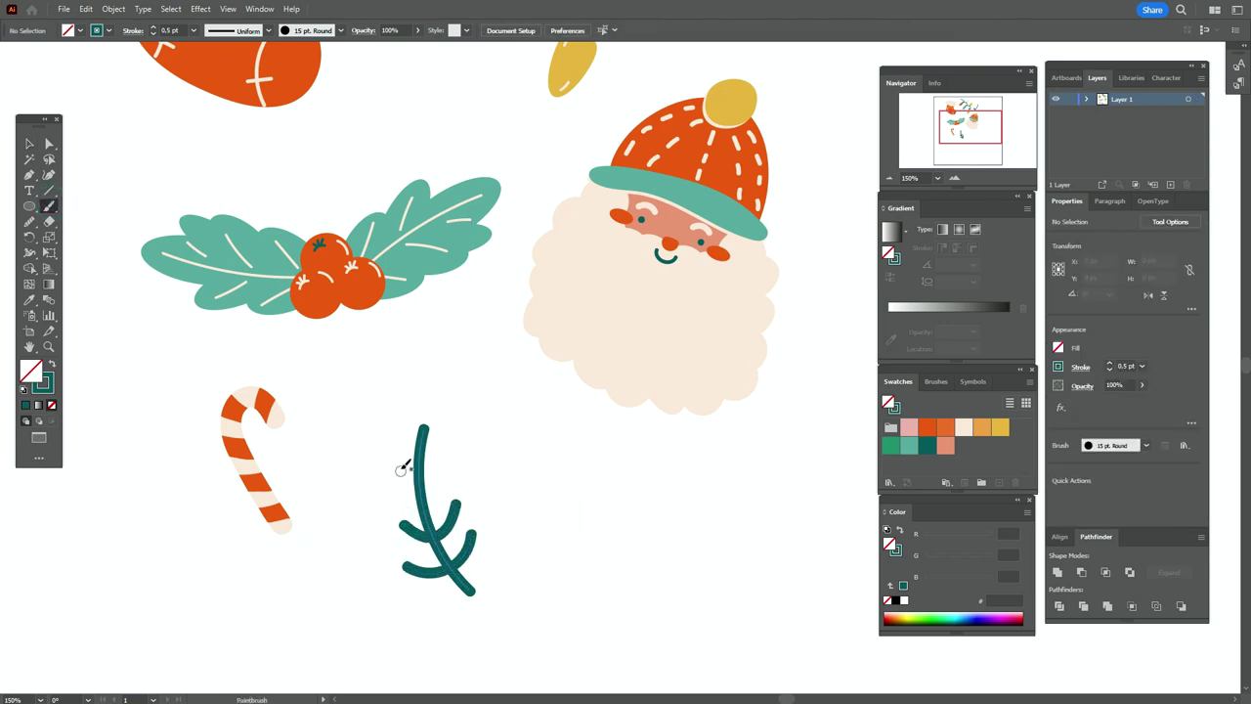
drag(402, 484, 449, 474)
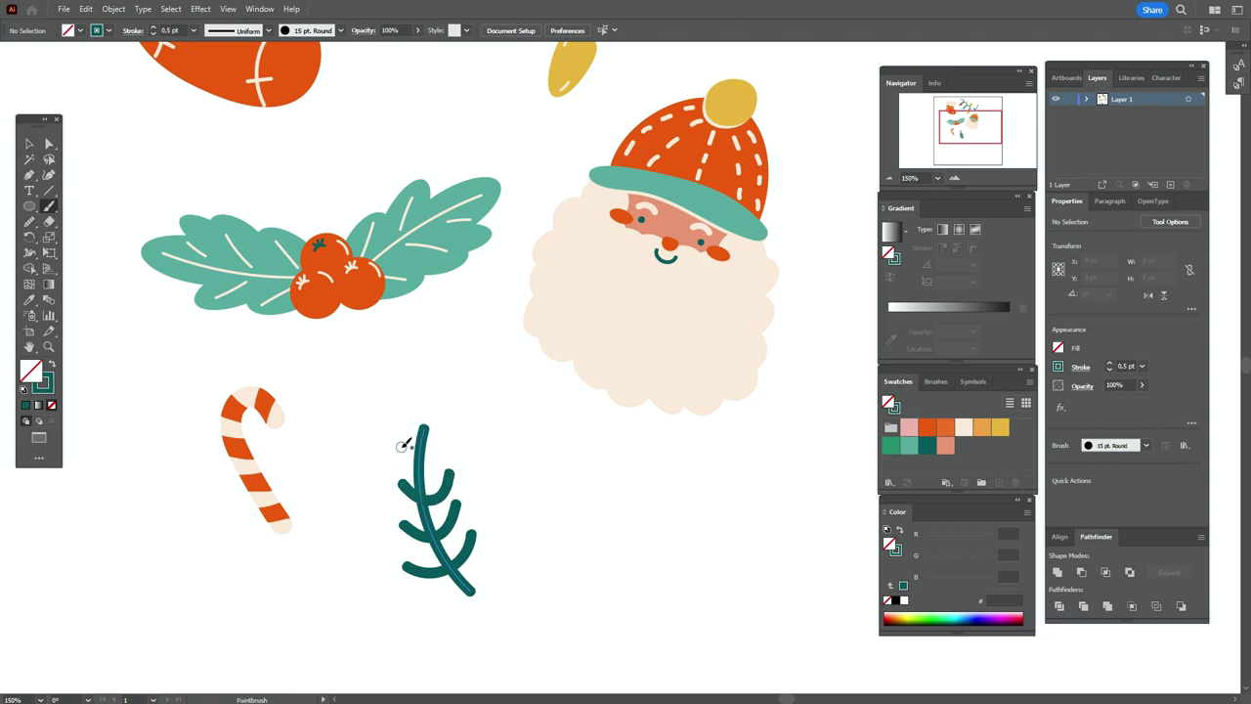
drag(397, 442, 453, 437)
Step: Nudge the two middle twigs slightly down and to the left along the stem
click(29, 144)
drag(444, 491, 436, 497)
drag(449, 520, 446, 526)
Step: Set the stroke weight of the stem and all its twigs to 0.3 pt, leaving the branch deselected
drag(362, 404, 518, 592)
click(1109, 370)
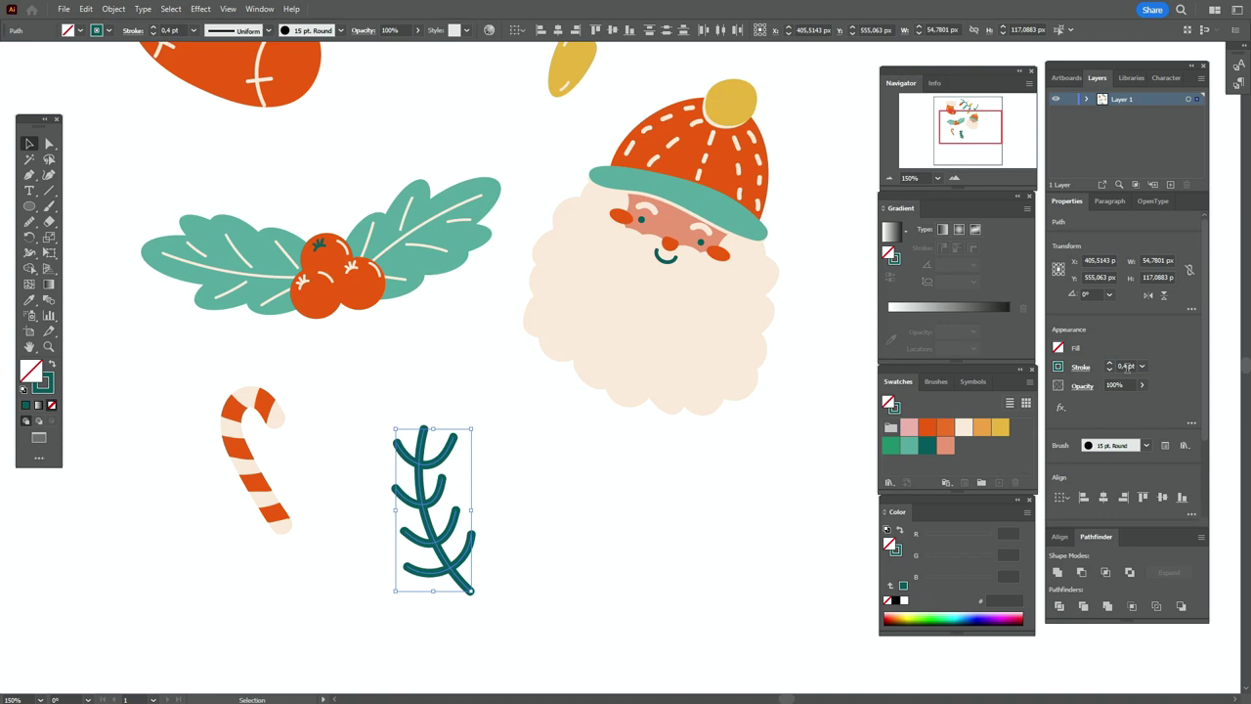
click(638, 490)
drag(369, 398, 515, 621)
text(3)
key(Return)
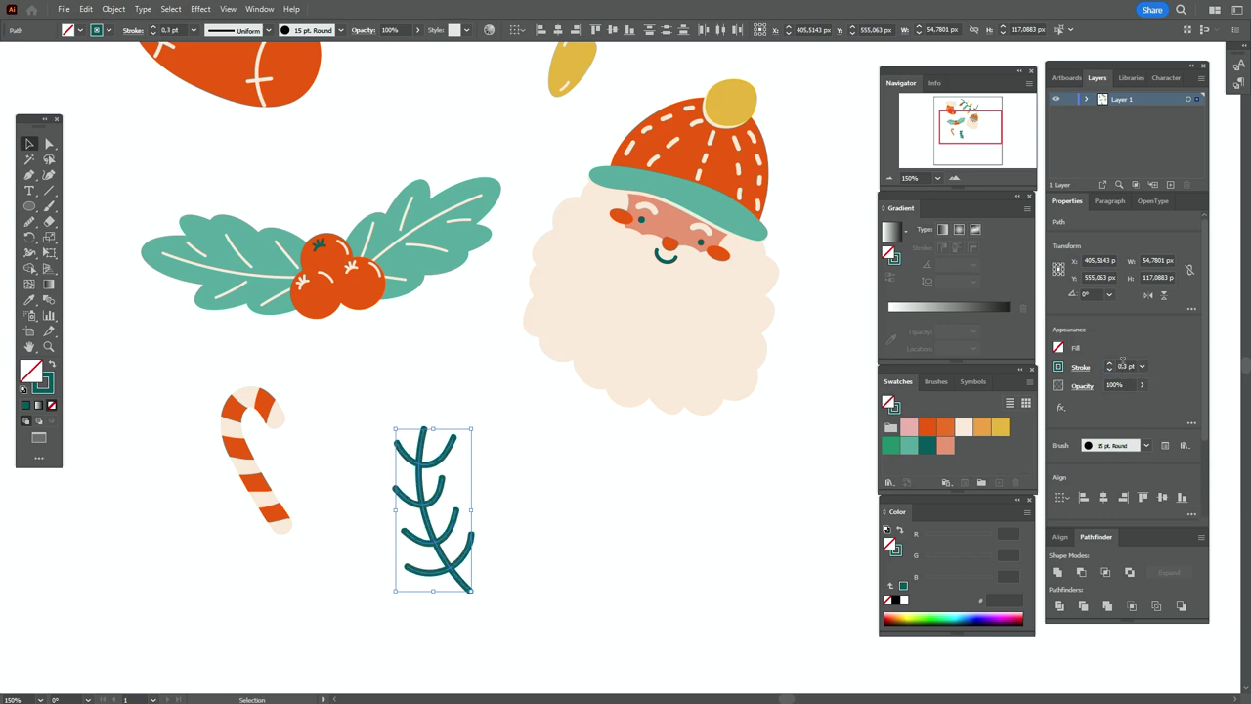
click(597, 556)
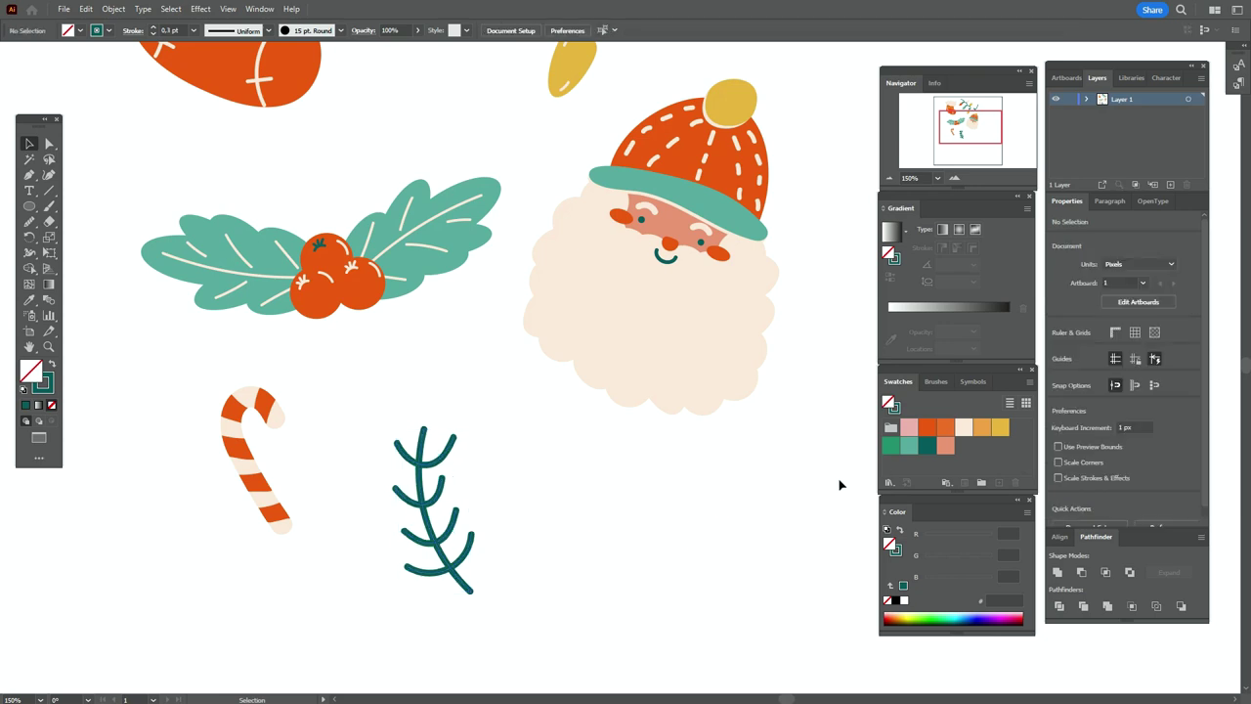
Step: Draw an orange-red (ef570b) circle about 15.6 px wide without a stroke as a berry on the branch
click(923, 430)
click(50, 388)
click(50, 405)
click(29, 191)
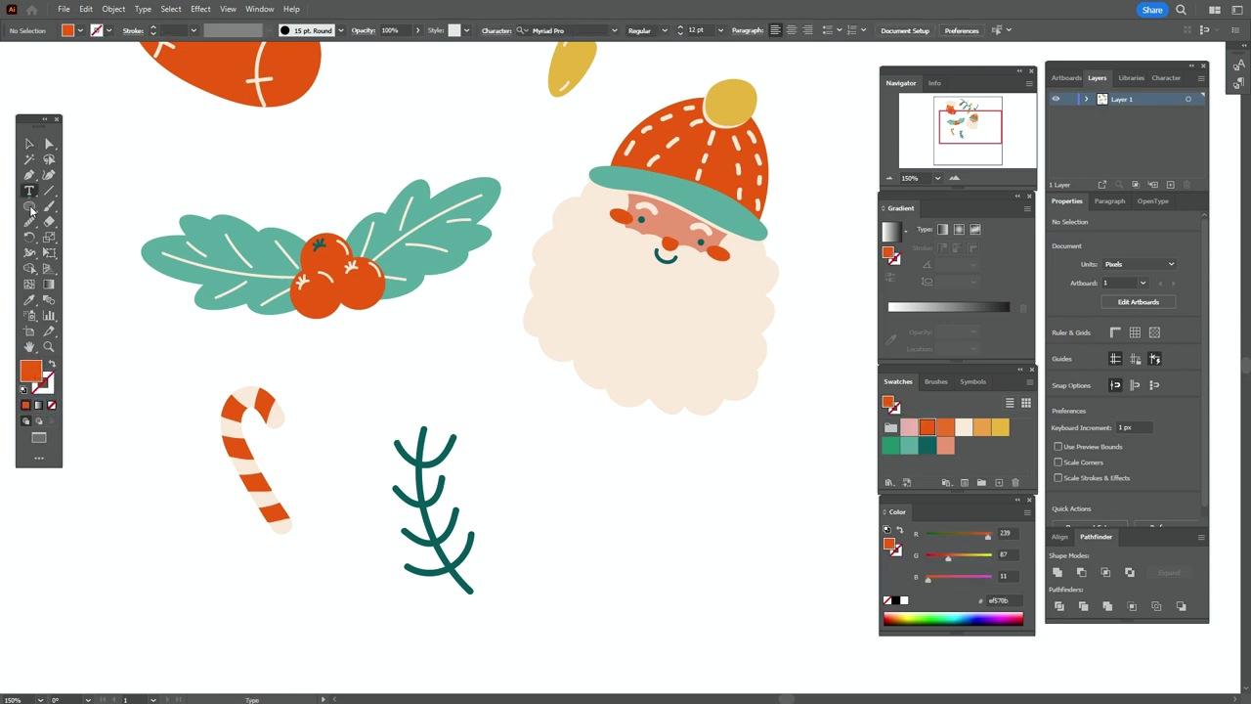
click(30, 206)
drag(415, 417, 396, 441)
Step: Place copies of the orange-red berry on the stem's tip and on the ends of all the twigs
click(30, 144)
drag(396, 440, 392, 489)
drag(400, 538, 408, 576)
drag(408, 576, 472, 543)
drag(472, 543, 456, 513)
drag(457, 513, 390, 489)
Step: Recolor the left berry of the second twig and the right berry of the lowest twig cream (fce6d4)
click(390, 489)
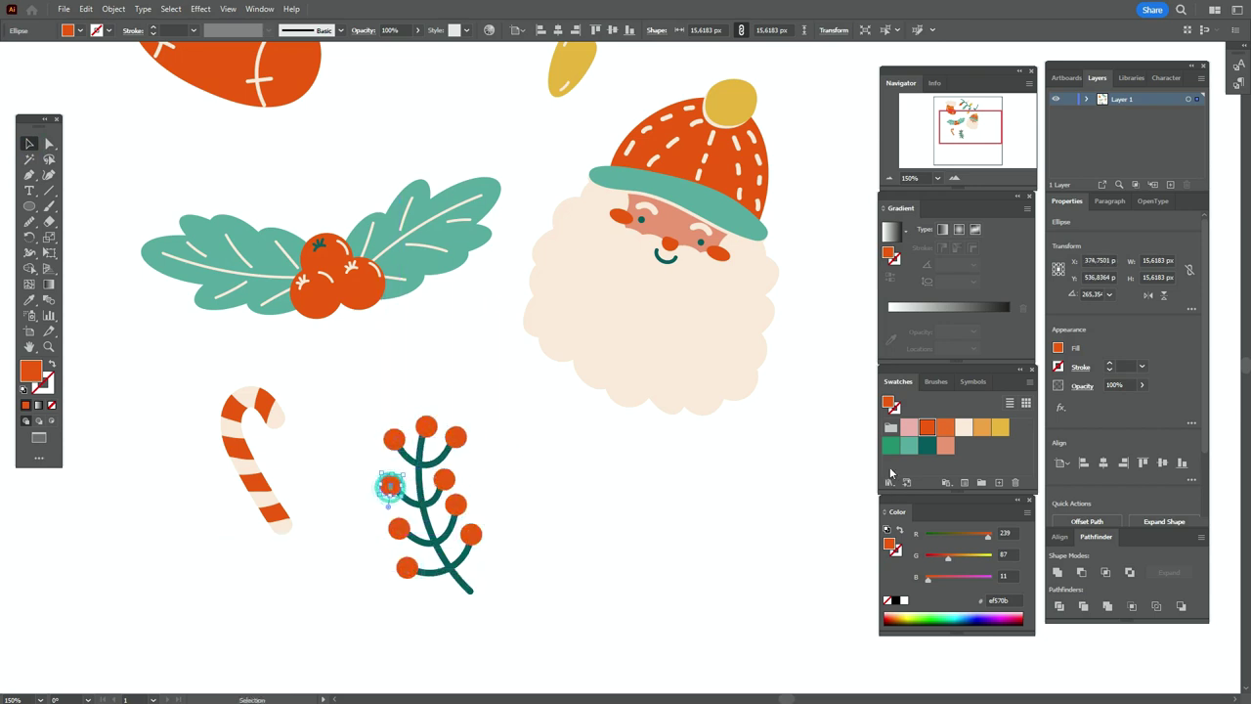
click(964, 428)
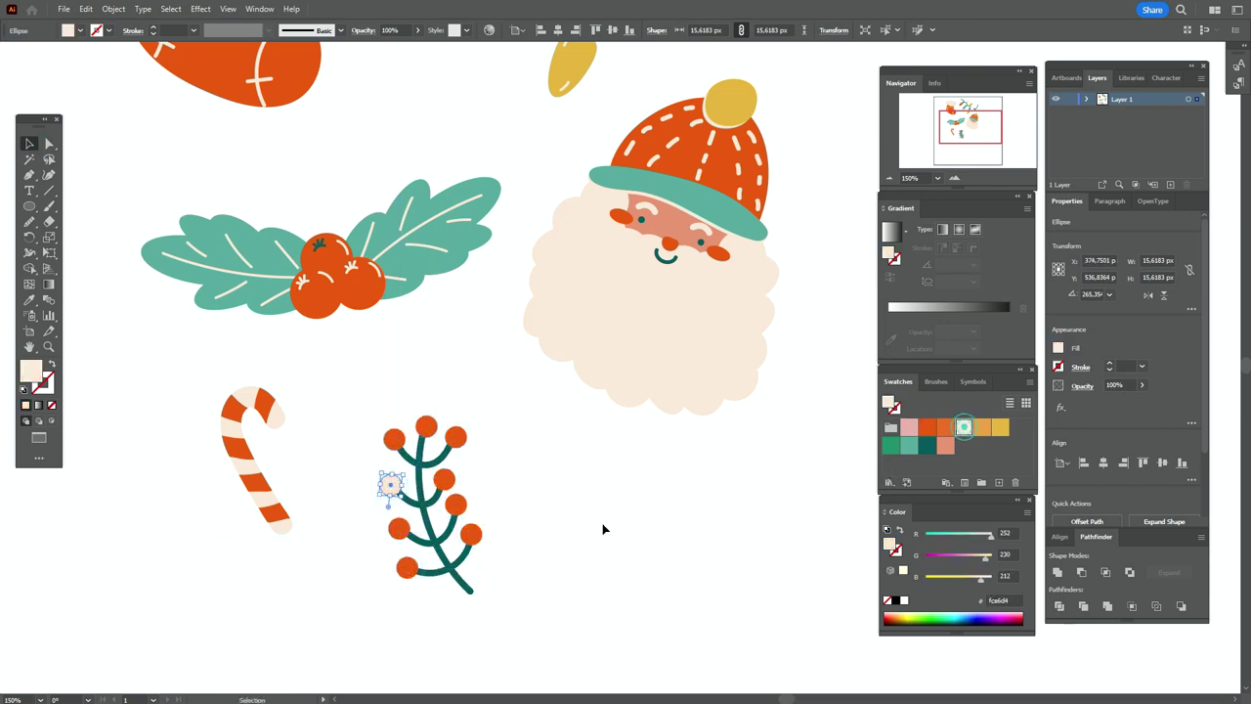
click(473, 533)
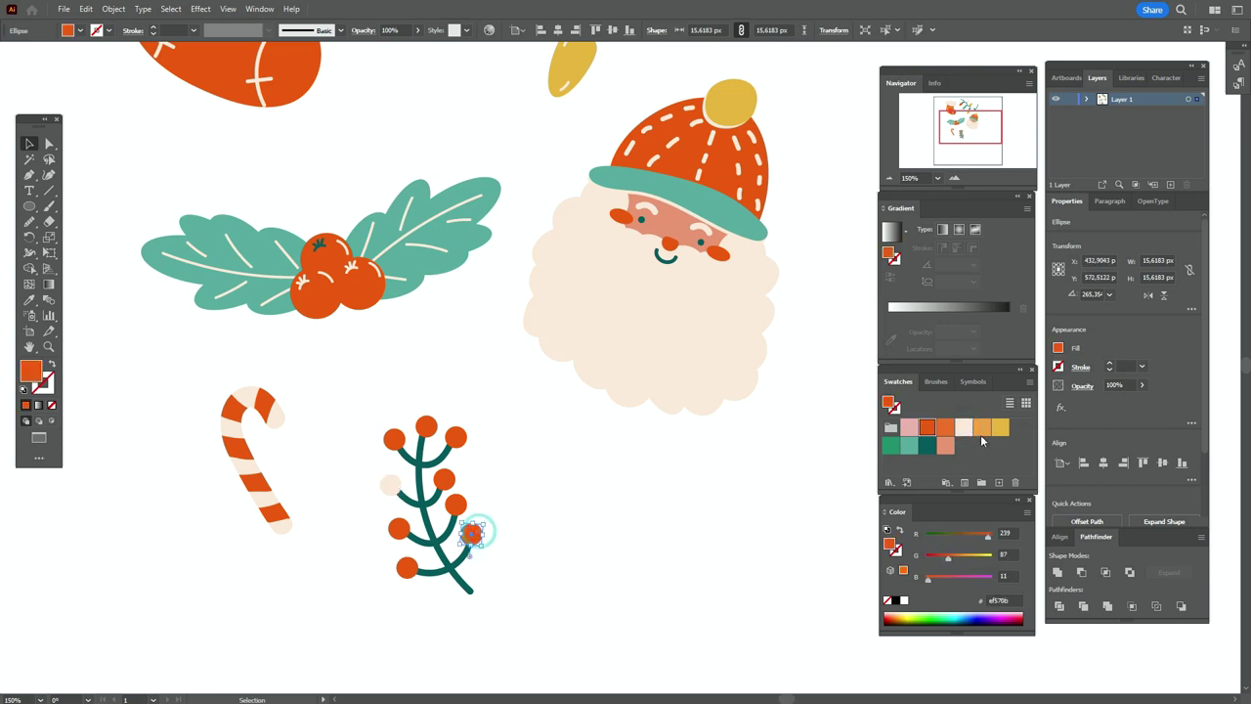
click(964, 428)
click(560, 533)
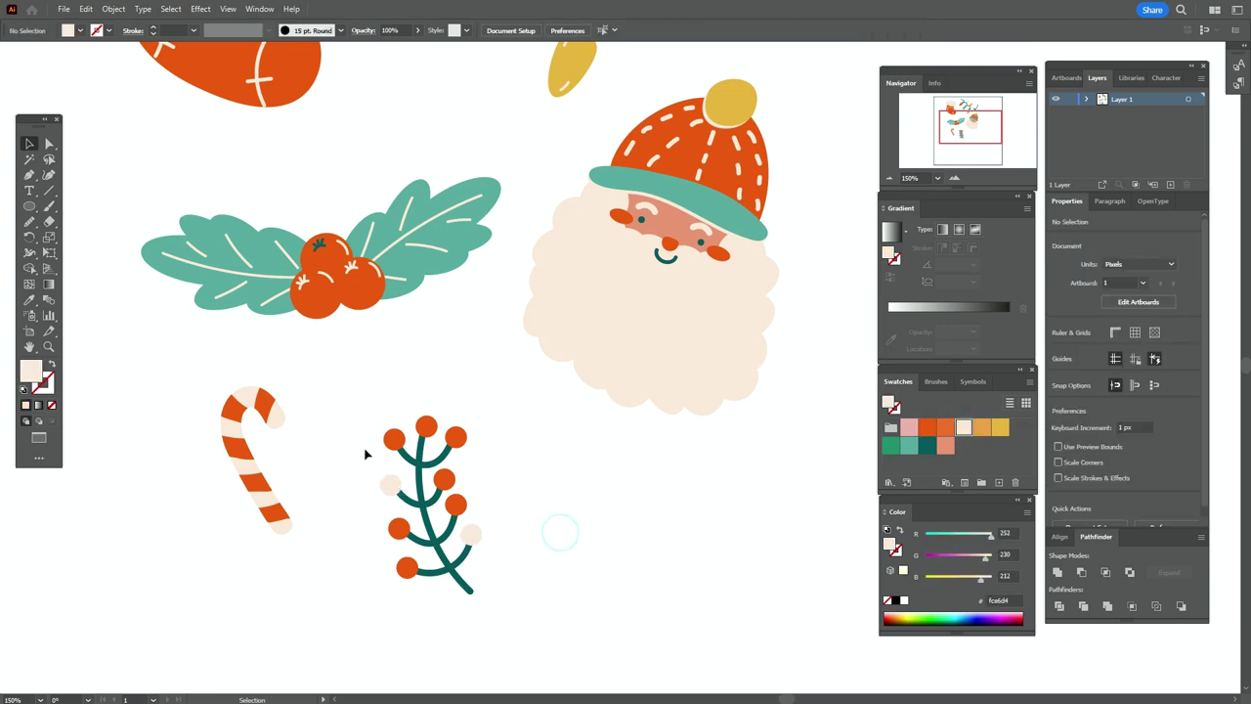
Step: Expand the appearance of the whole berry branch and group its parts
drag(444, 482, 519, 630)
click(114, 9)
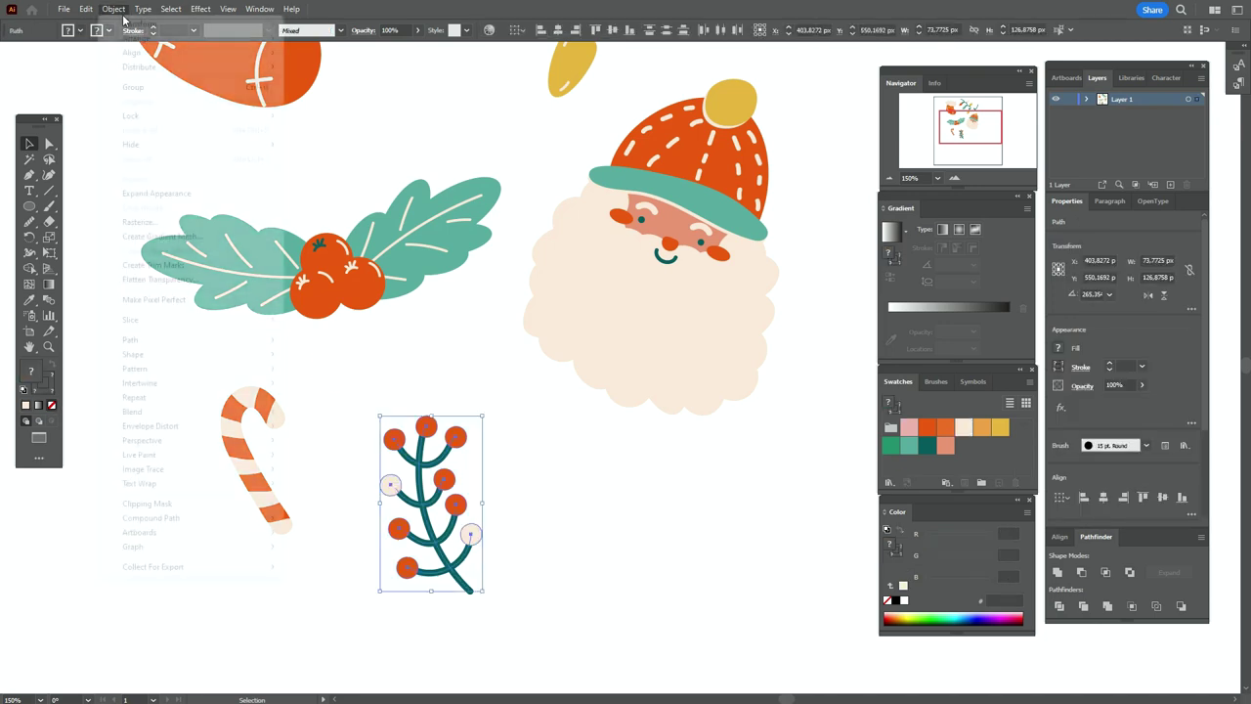
click(192, 194)
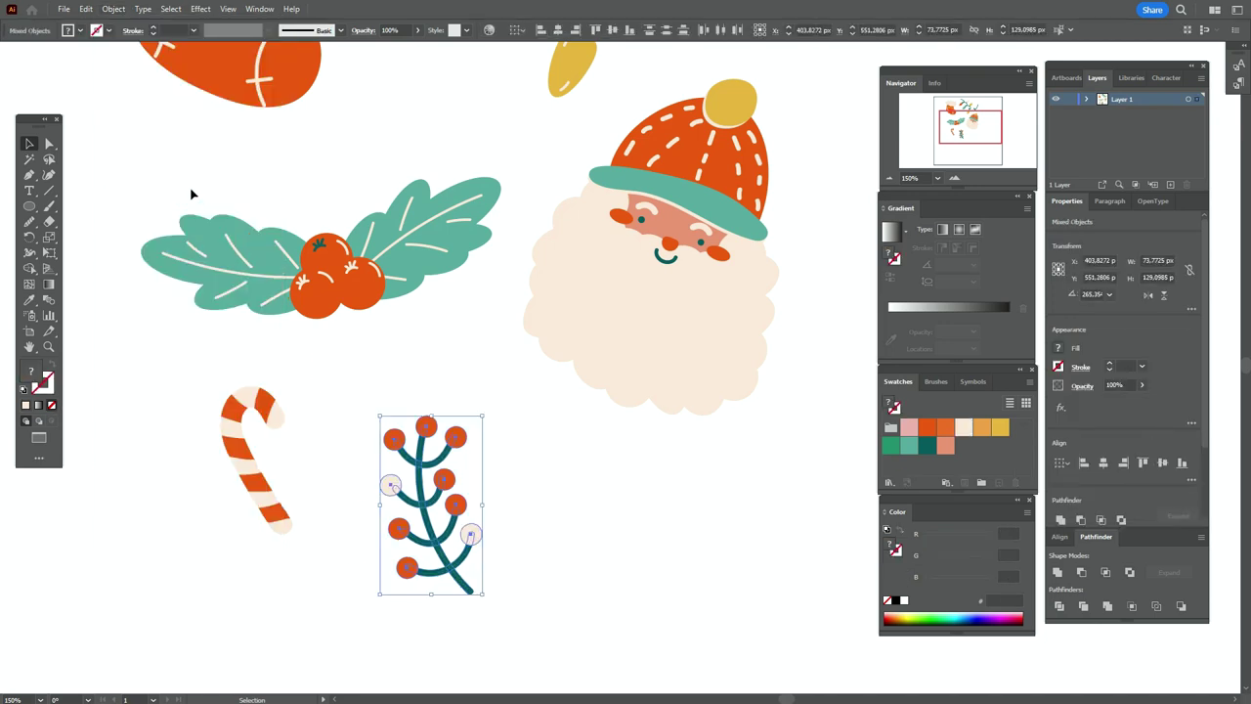
right_click(494, 502)
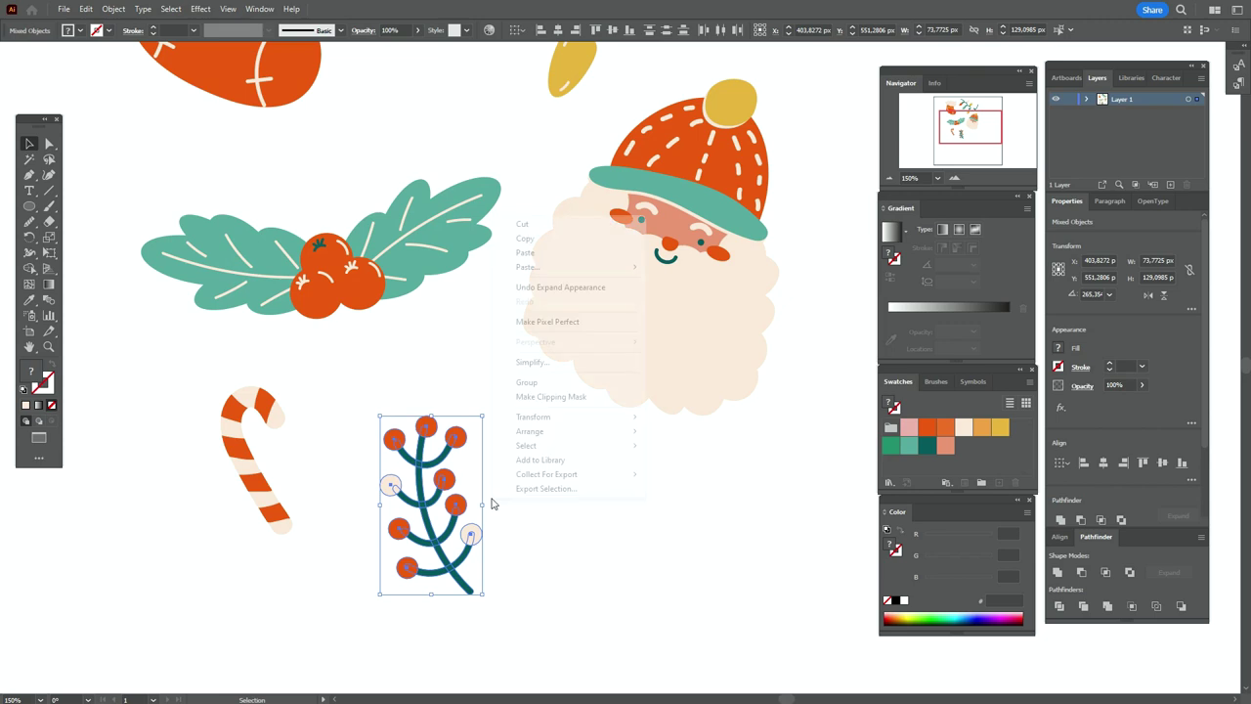
click(554, 382)
Step: Group all parts of the candy cane and shift it slightly to the left
click(256, 479)
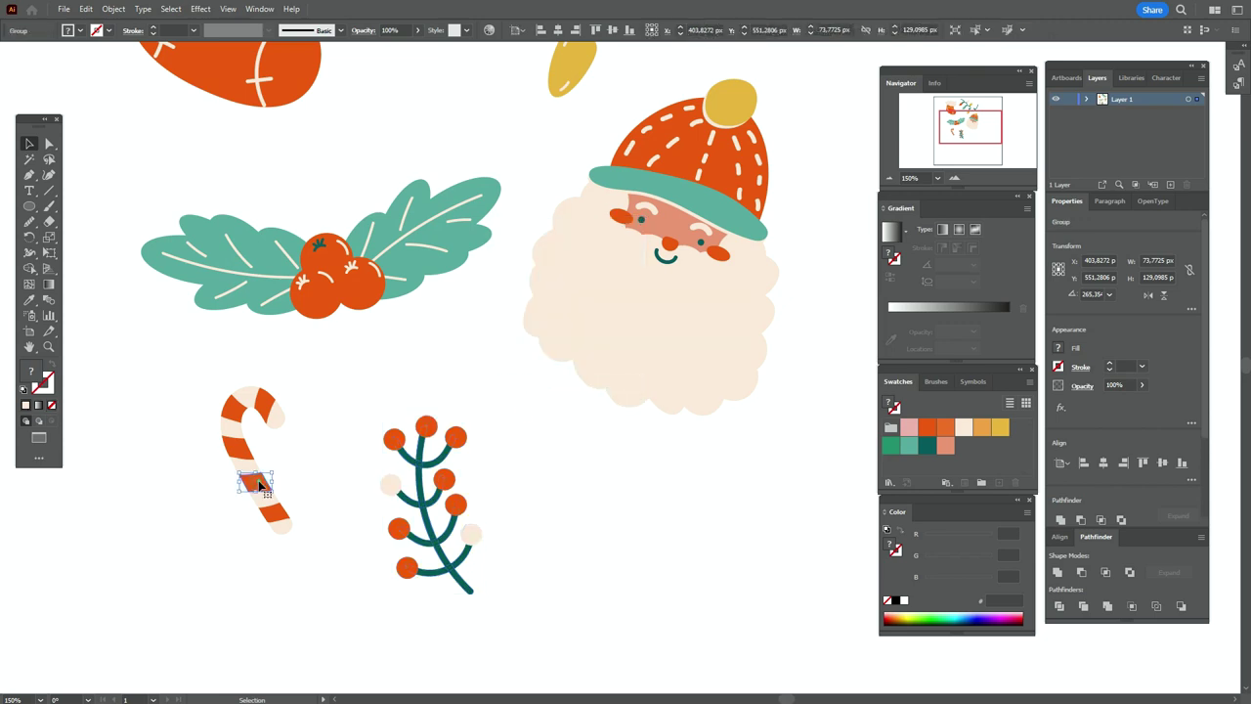
drag(198, 375, 323, 568)
right_click(279, 447)
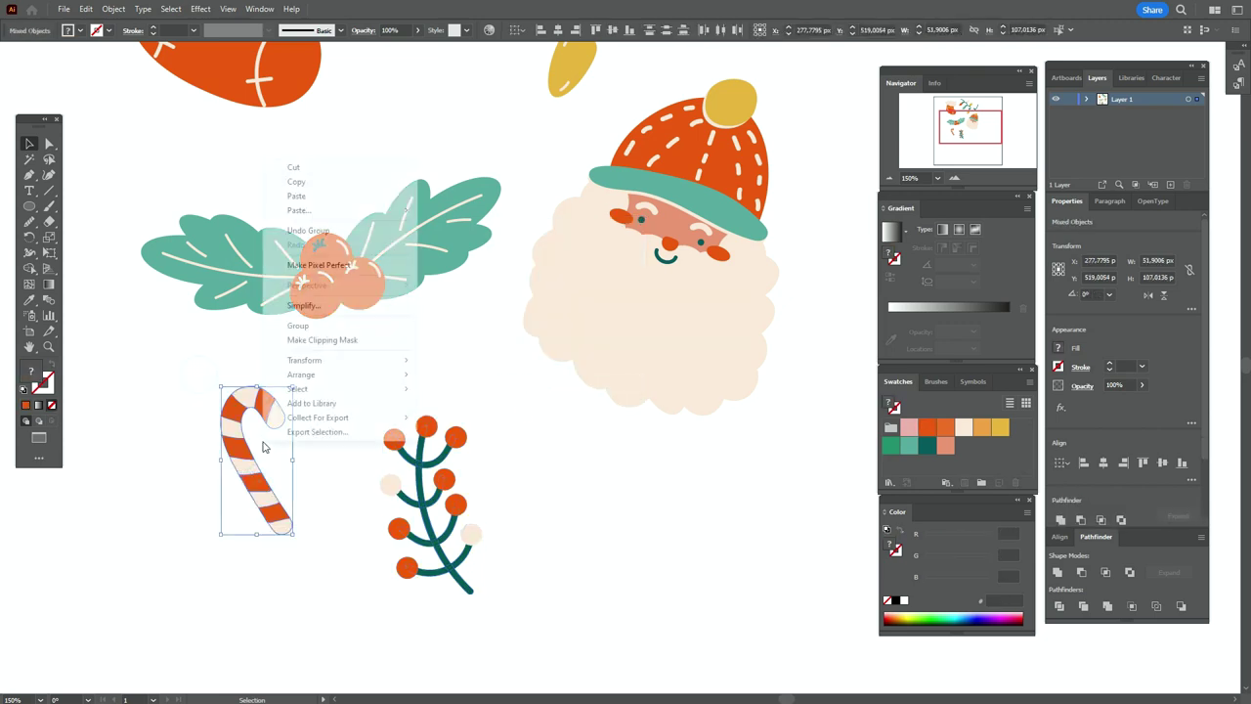
click(303, 325)
drag(261, 501, 247, 500)
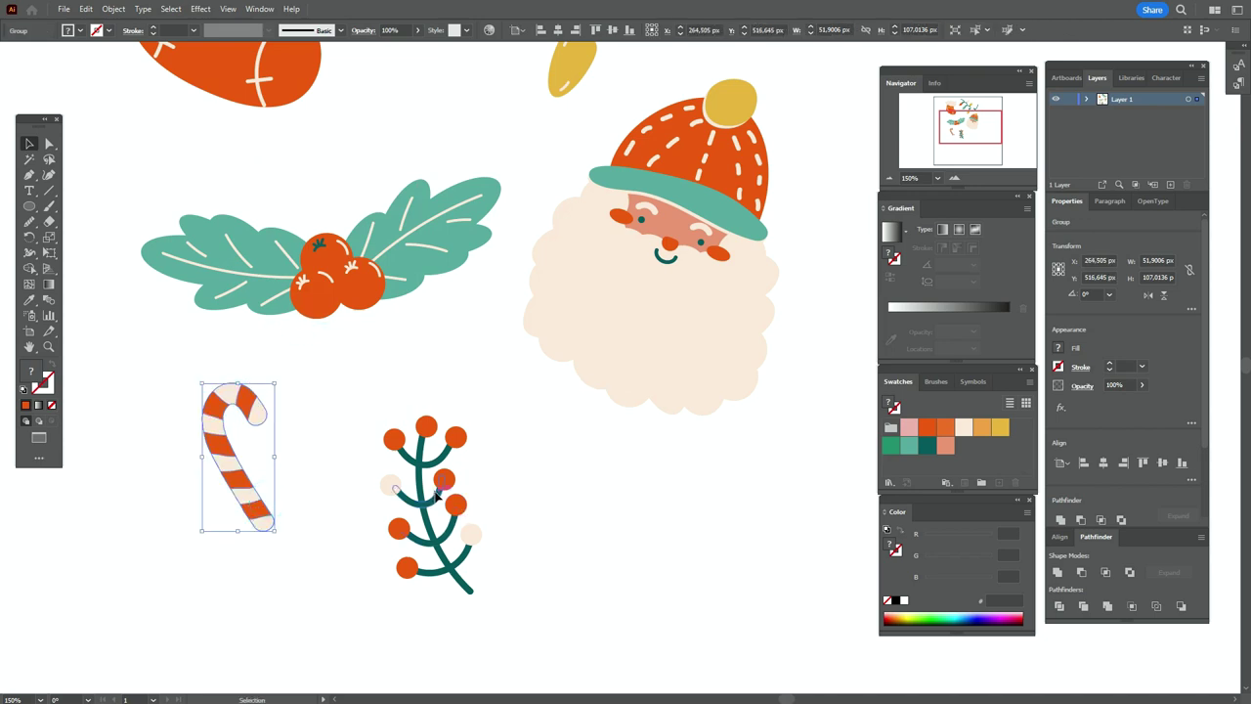
Step: Move the berry branch up under the holly, tilt it counterclockwise, and shift the candy cane slightly up and left
drag(438, 497, 436, 442)
drag(486, 546, 475, 475)
drag(239, 502, 221, 489)
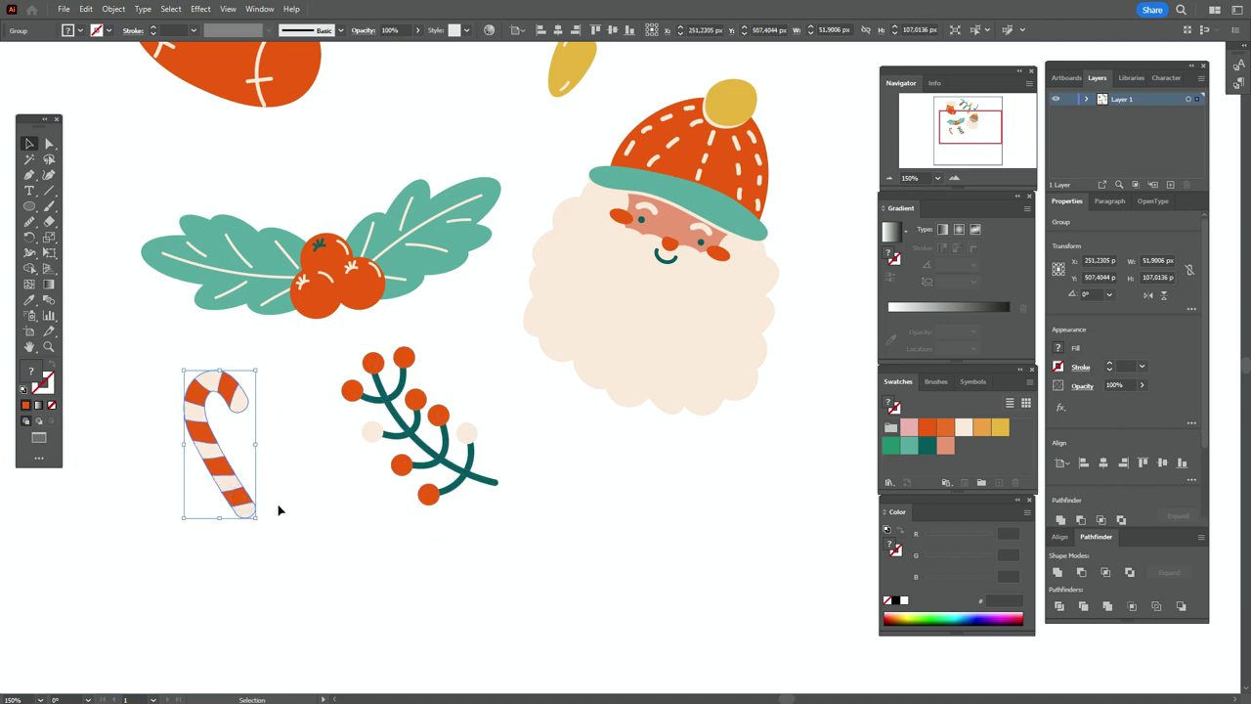
click(587, 523)
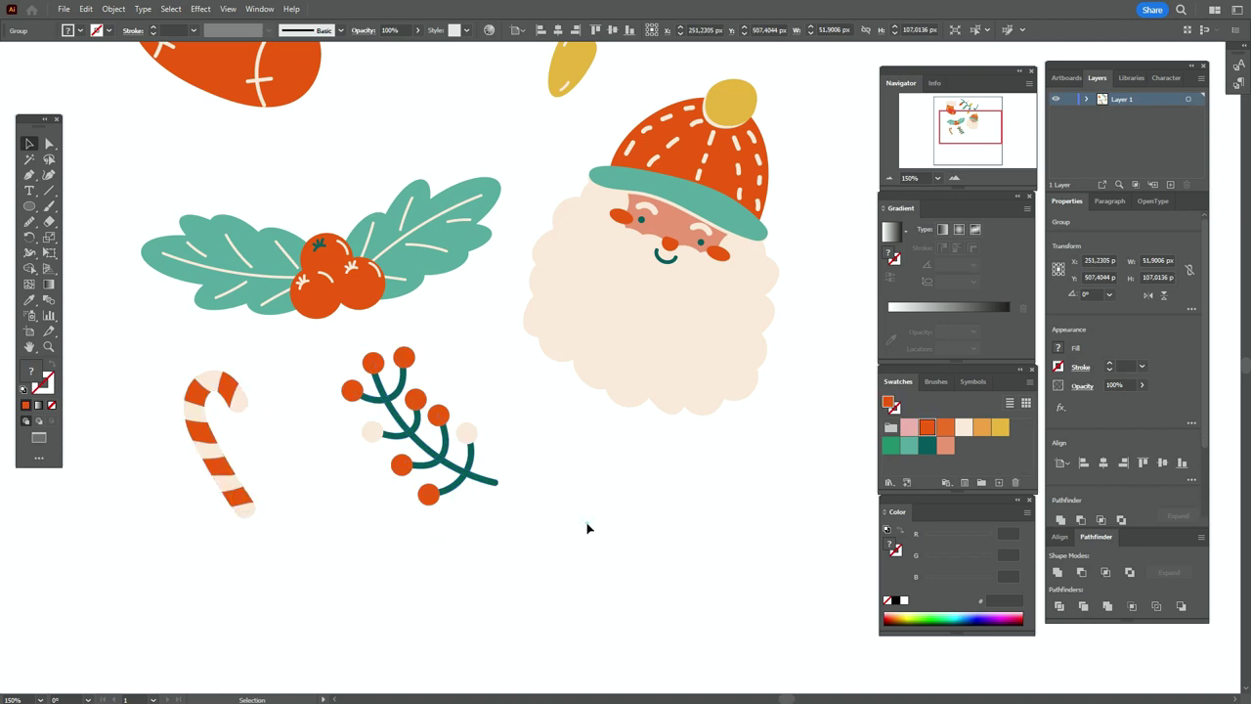
Step: Add an area text about 251 × 96 px below the berry branch reading "Ho-Ho-Ho"
click(29, 348)
mouse_move(320, 350)
mouse_down()
mouse_move(433, 475)
mouse_move(290, 413)
mouse_move(290, 361)
mouse_move(317, 364)
mouse_up()
drag(621, 478, 592, 453)
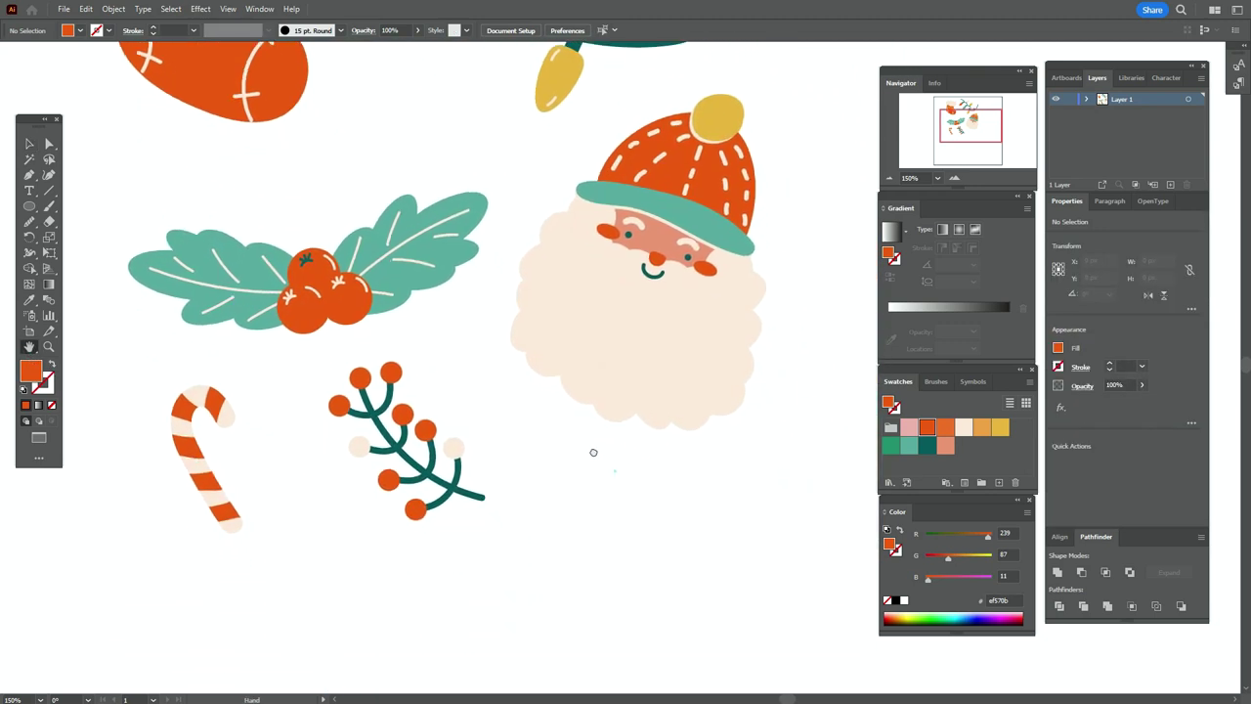
click(29, 190)
drag(371, 522, 718, 655)
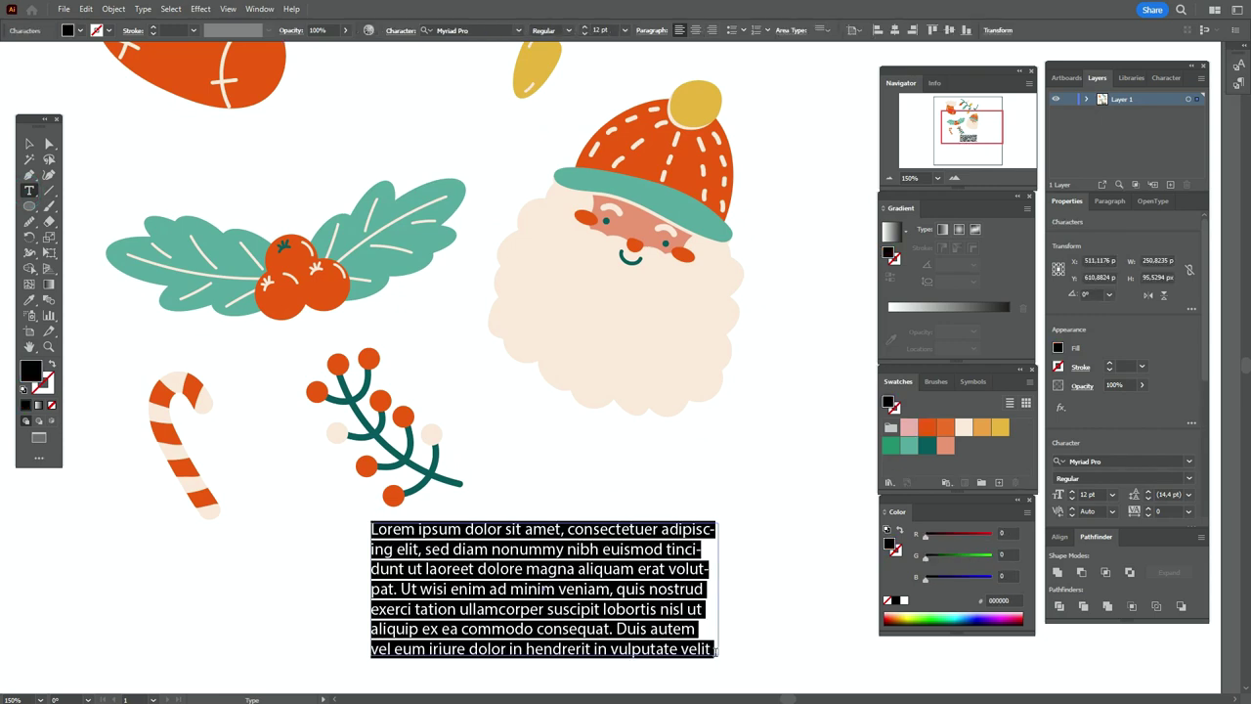
text(P)
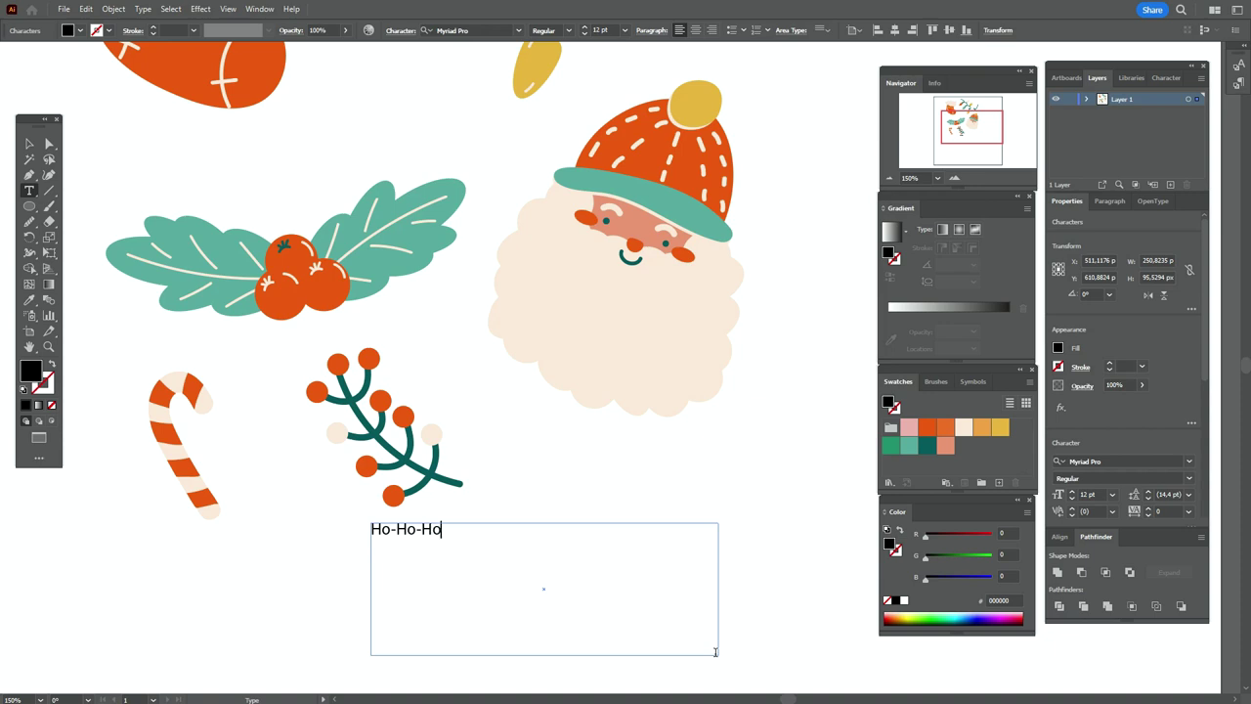
Step: Color the Ho-Ho-Ho text orange-red (ef570b) and set its font to Adlery Pro
click(29, 144)
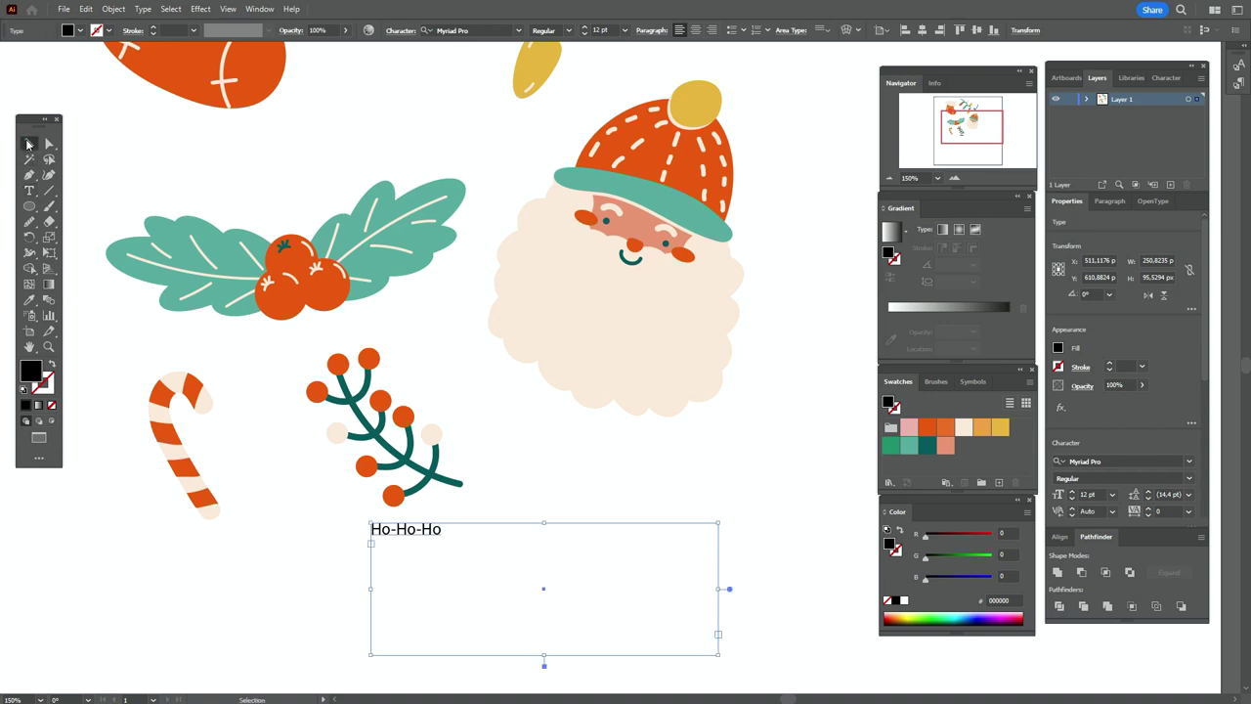
click(927, 429)
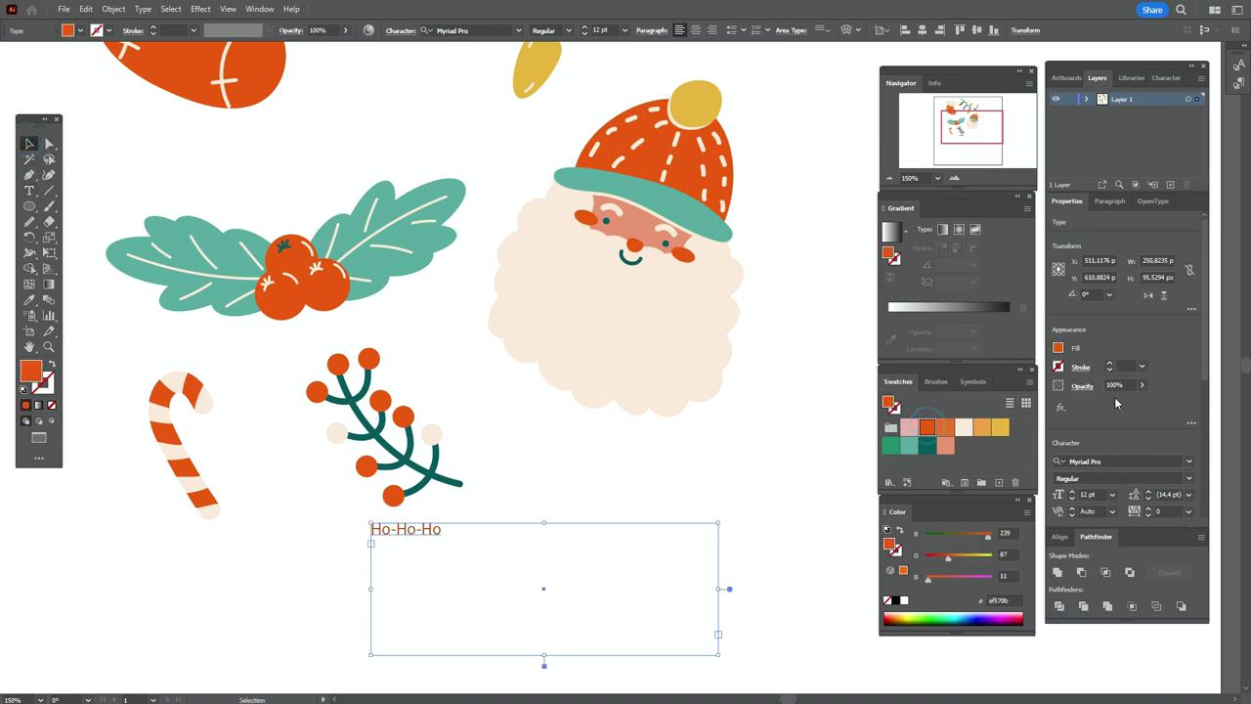
click(1187, 461)
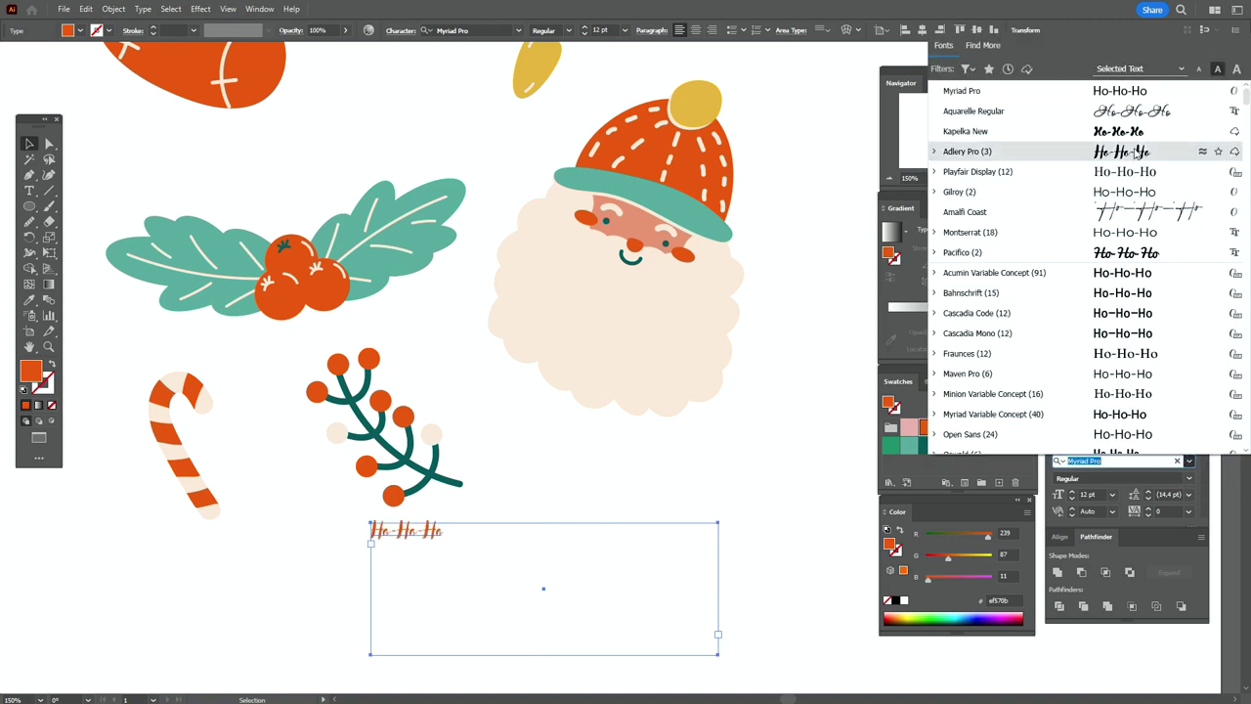
click(1122, 153)
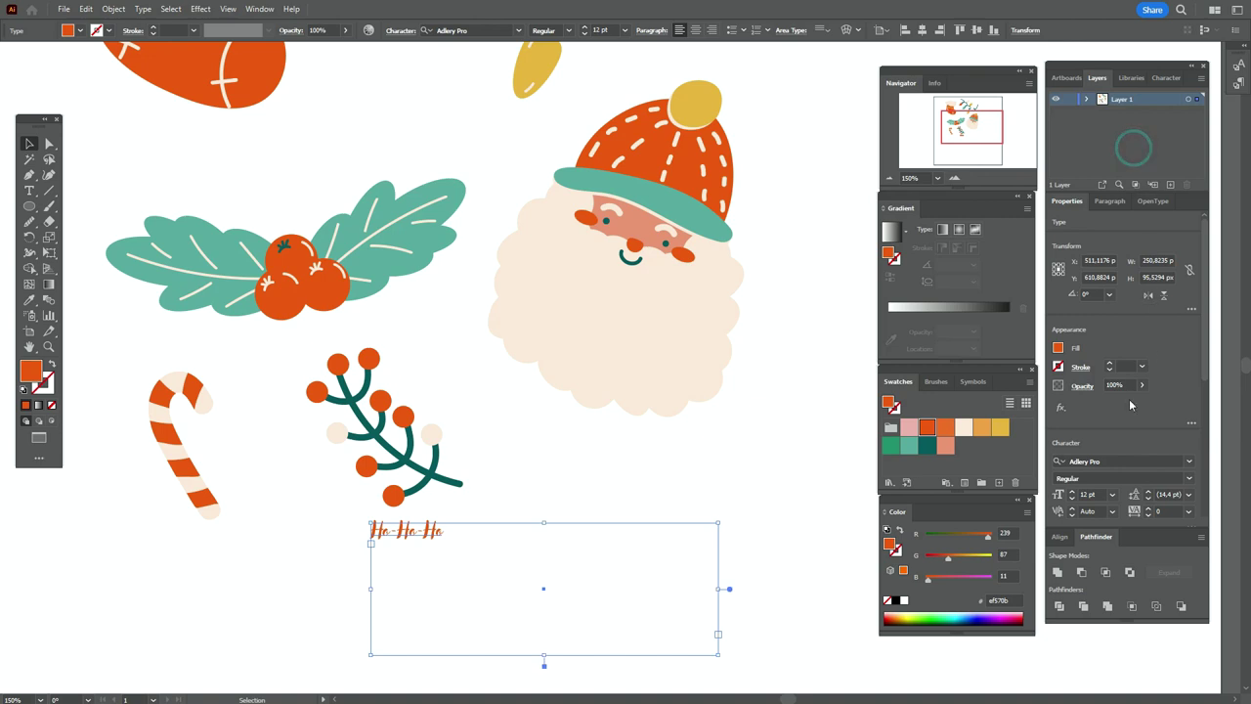
Step: Convert the Ho-Ho-Ho text to outlines, enlarge it to about 126 × 33 px and place it centered below the berry branch
right_click(468, 521)
click(539, 307)
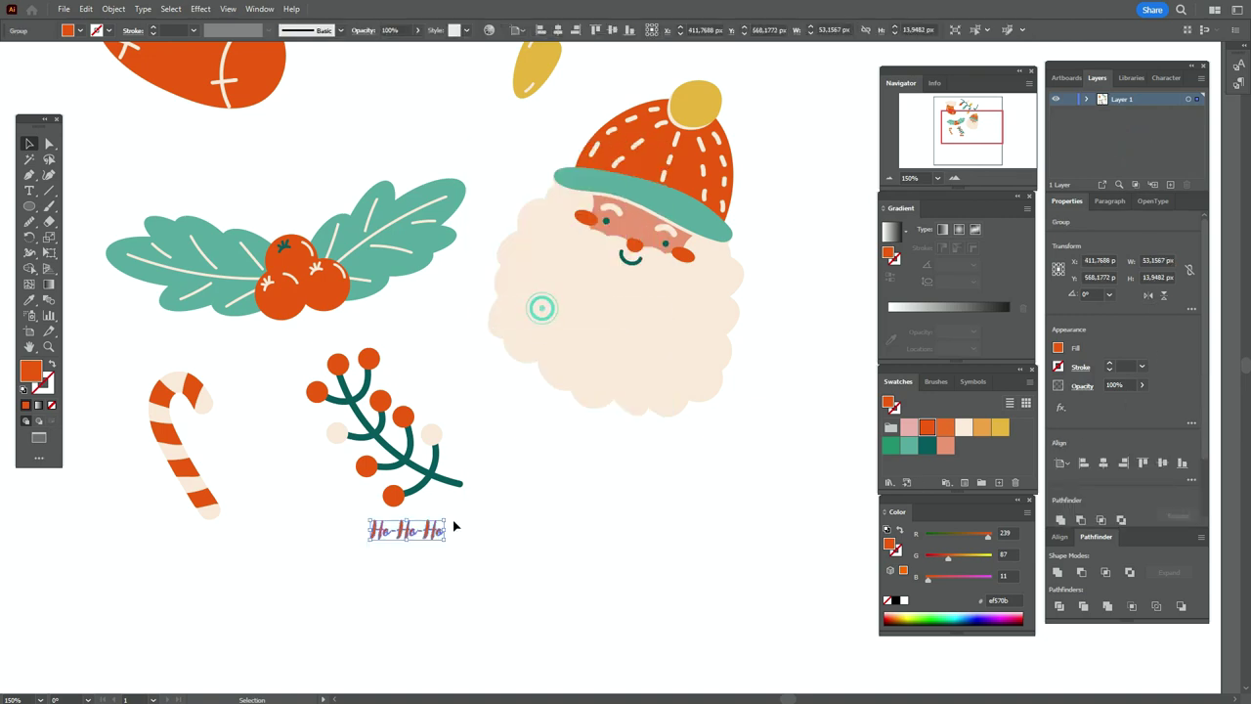
drag(449, 531, 514, 542)
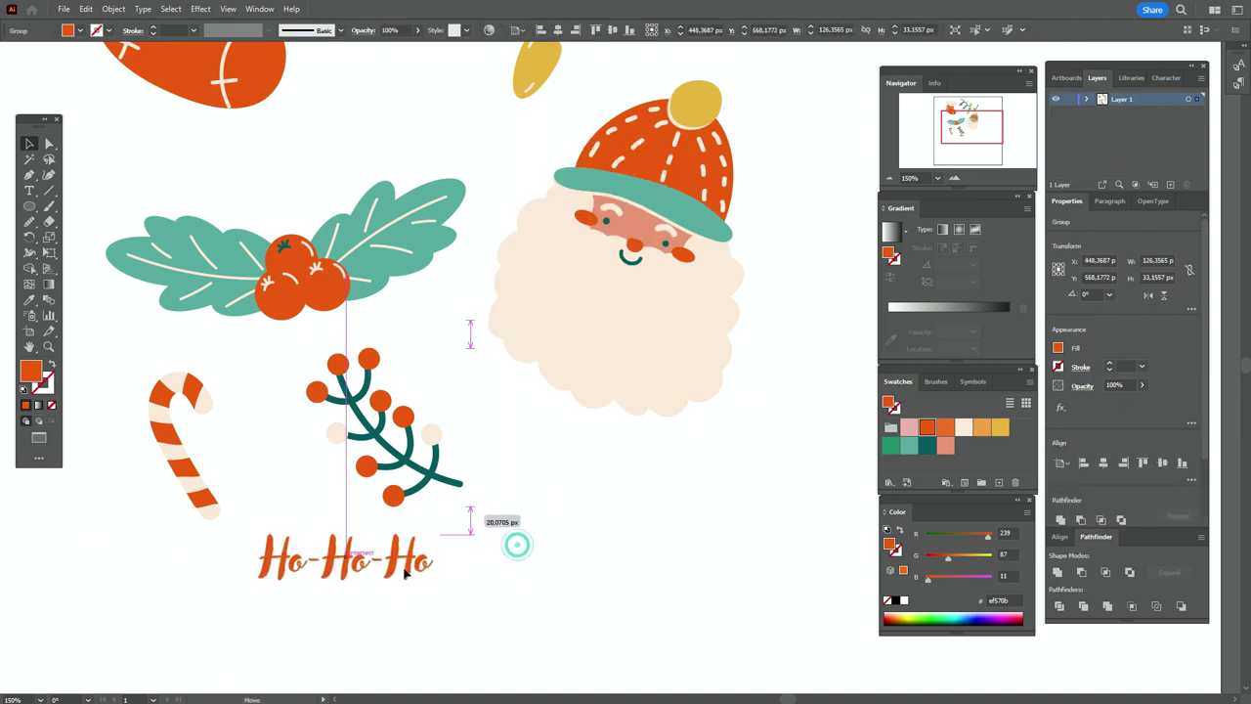
click(488, 574)
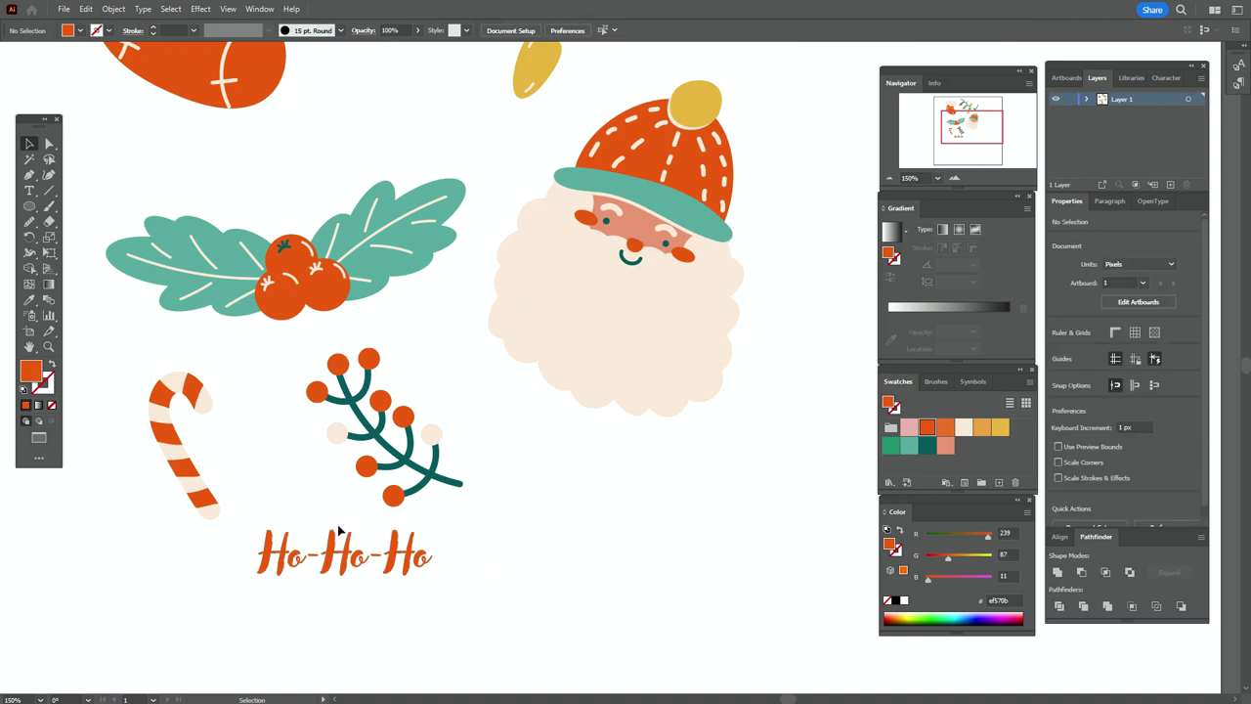
Step: Draw a small five-pointed teal (57a79c) star without a stroke to the left of the holly using the Pen tool
click(30, 347)
drag(307, 424, 471, 481)
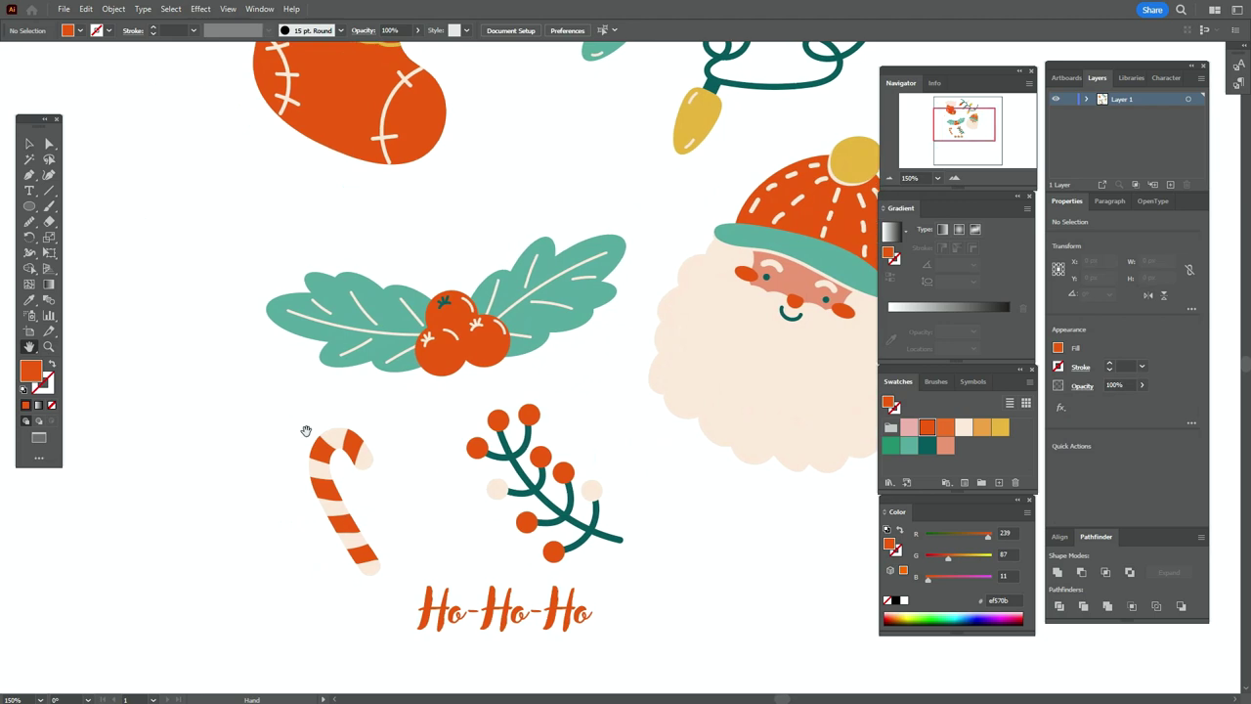
click(910, 447)
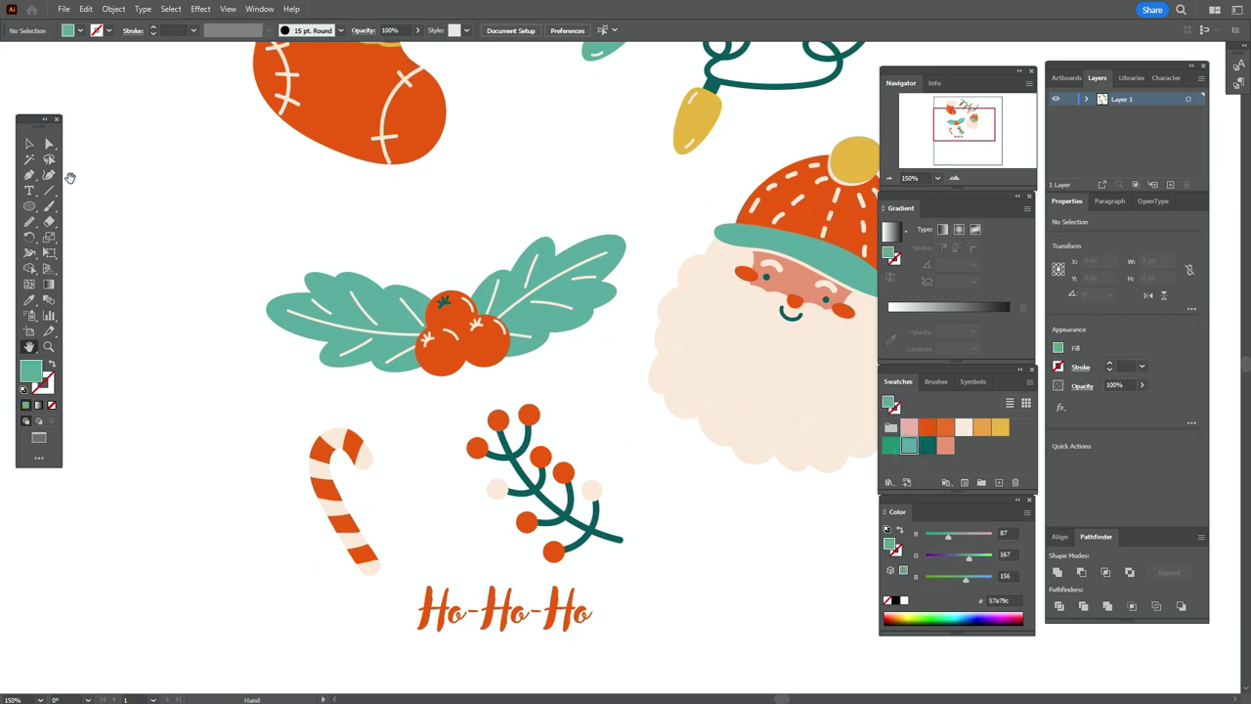
click(30, 175)
drag(204, 237, 204, 283)
click(218, 296)
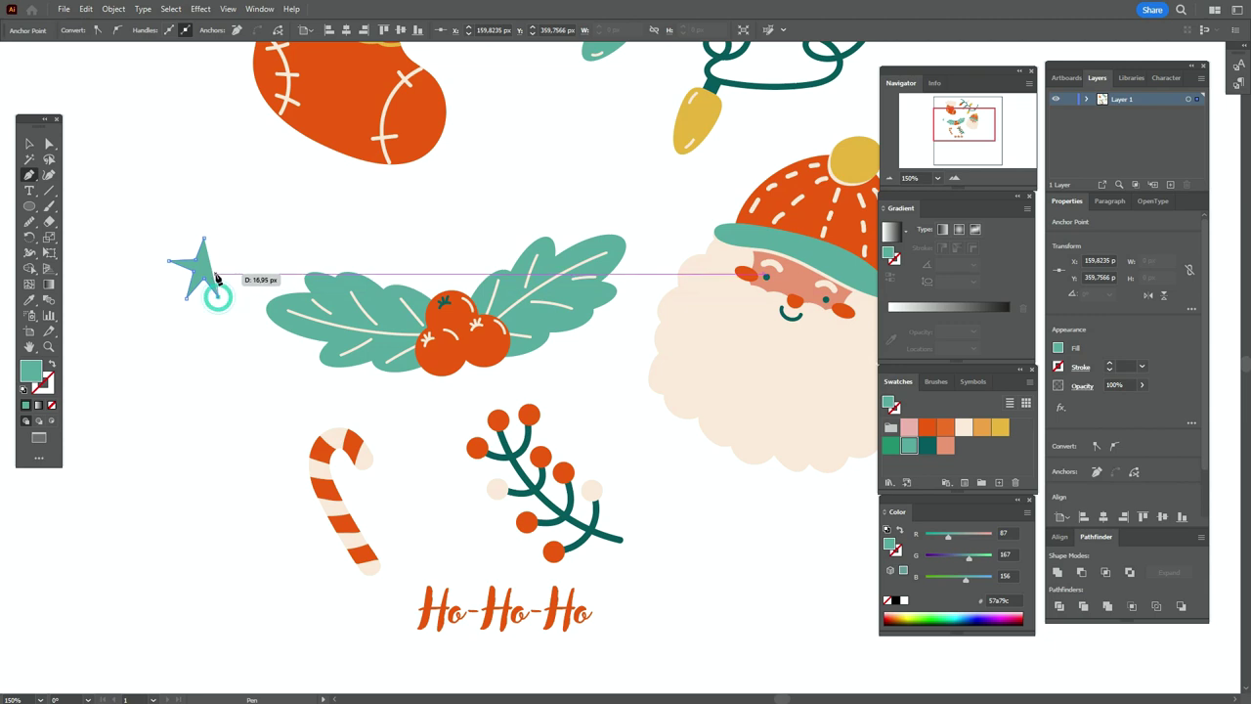
click(212, 273)
click(234, 272)
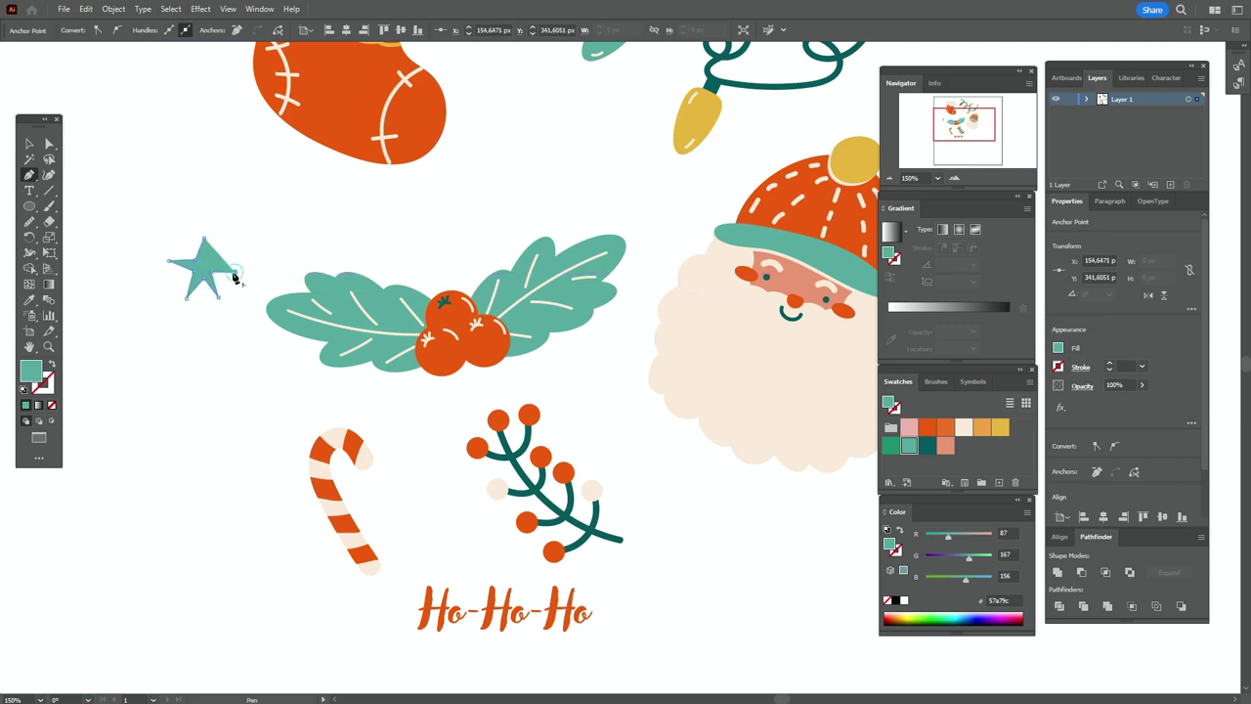
drag(215, 264, 213, 244)
click(203, 238)
click(30, 145)
click(123, 168)
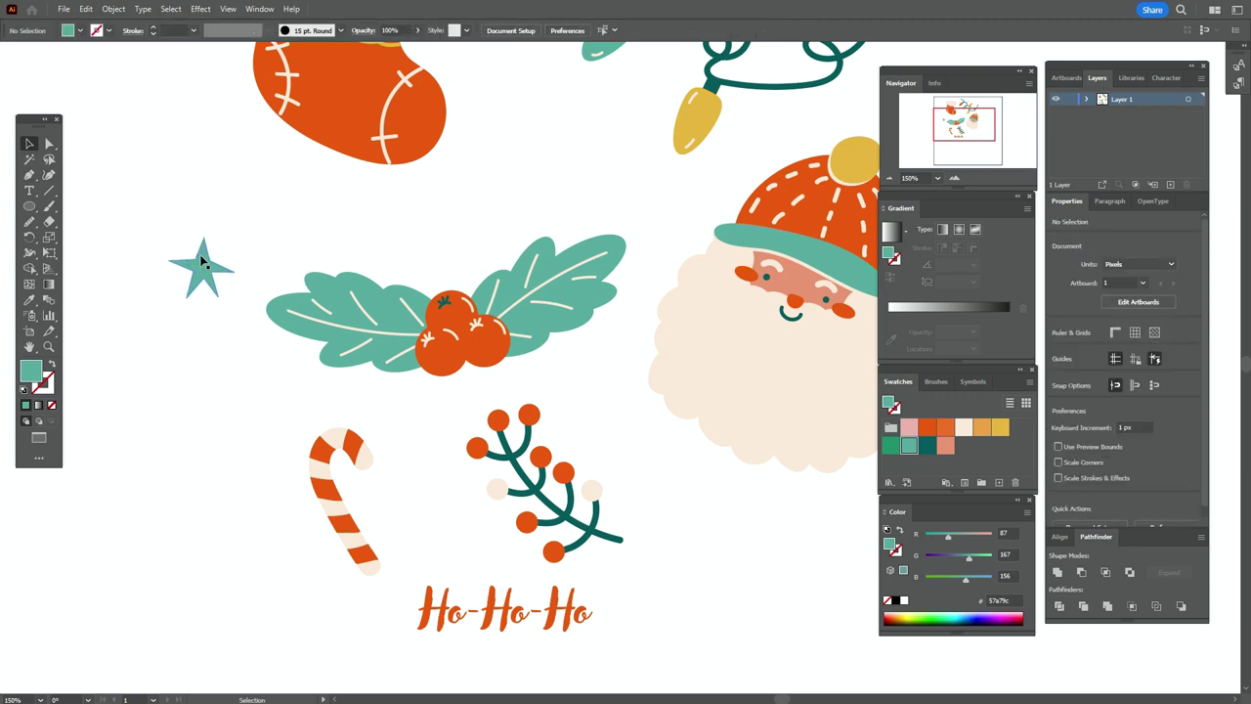
Step: Draw a vertical line about 48 px long beside the teal star, with a 1 pt cream (fce6d4) stroke
click(49, 191)
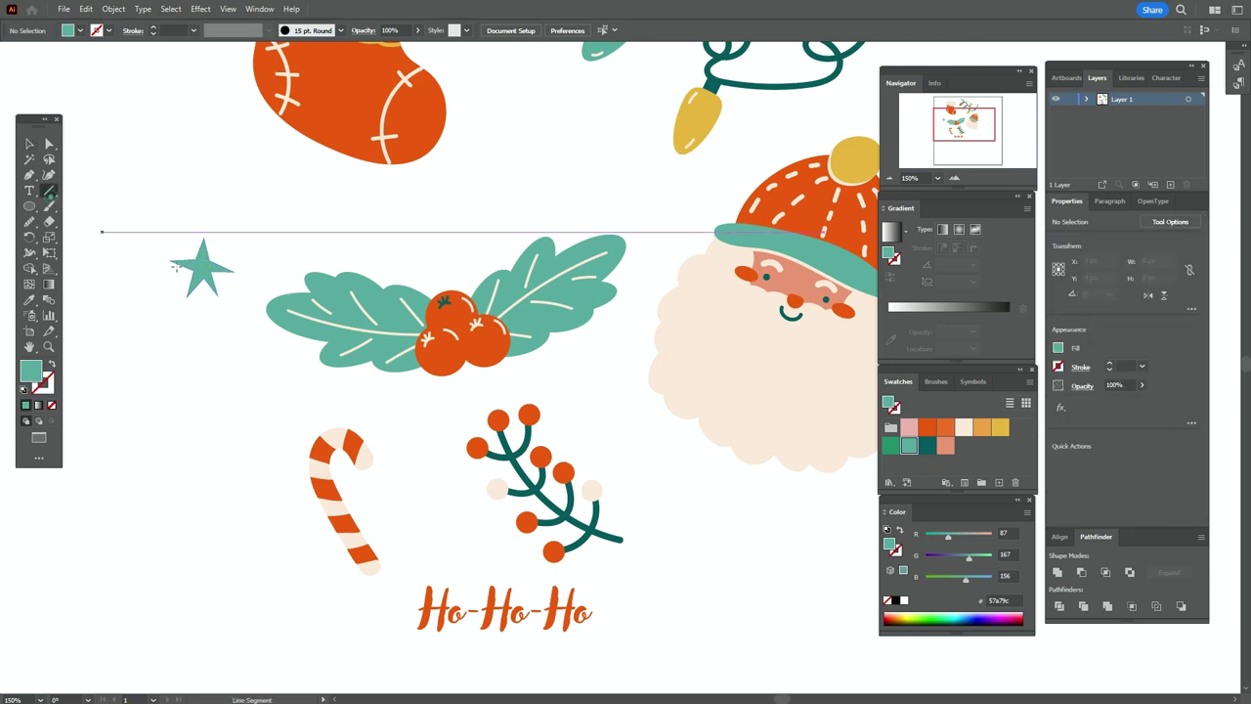
drag(252, 191, 254, 256)
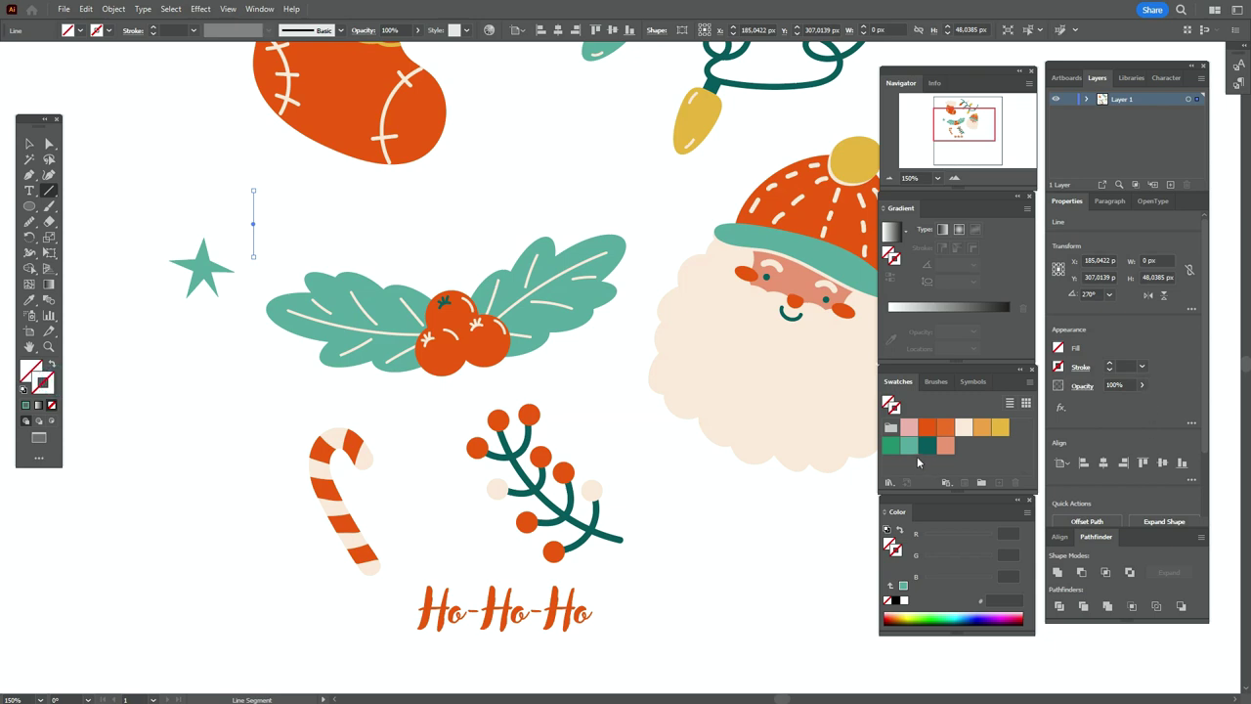
click(964, 428)
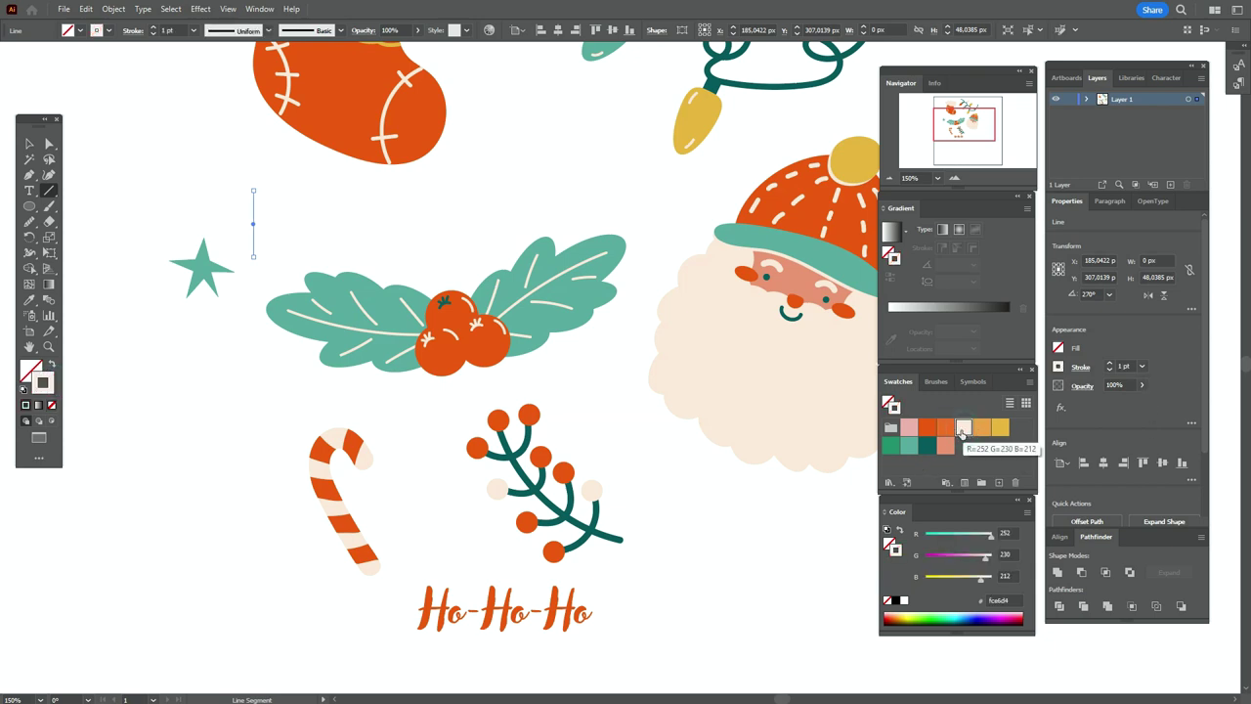
click(935, 382)
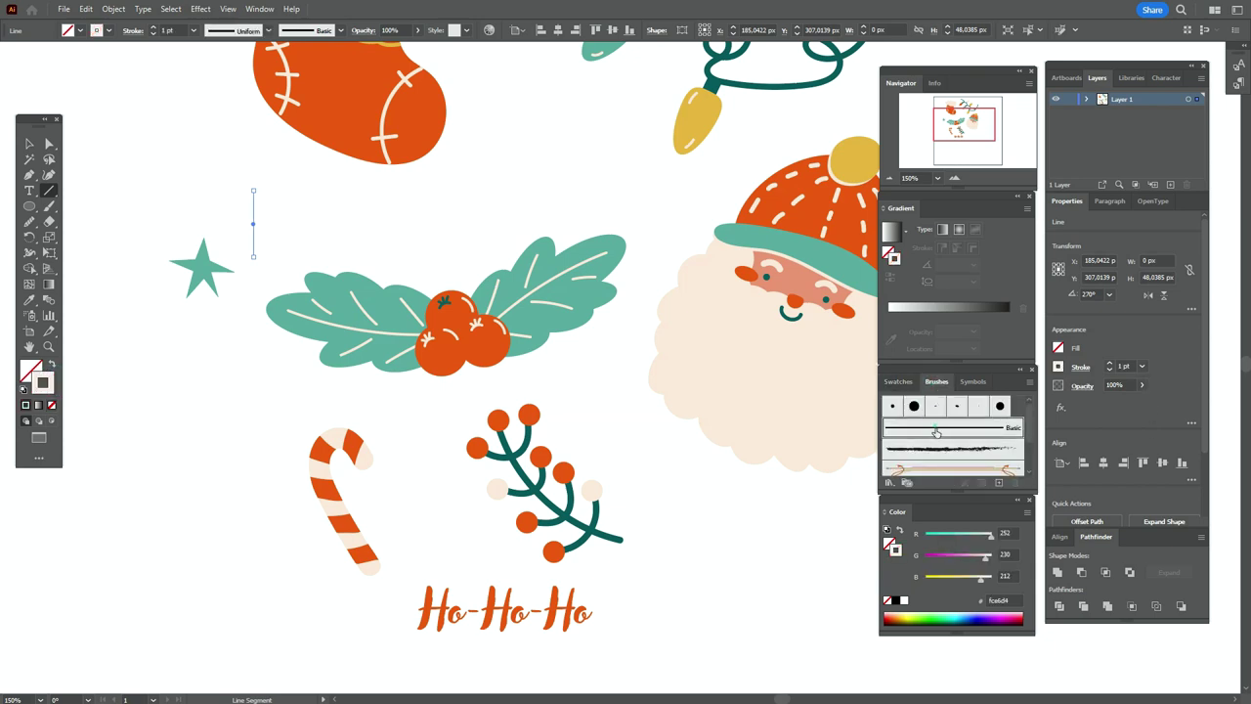
key(v)
click(97, 148)
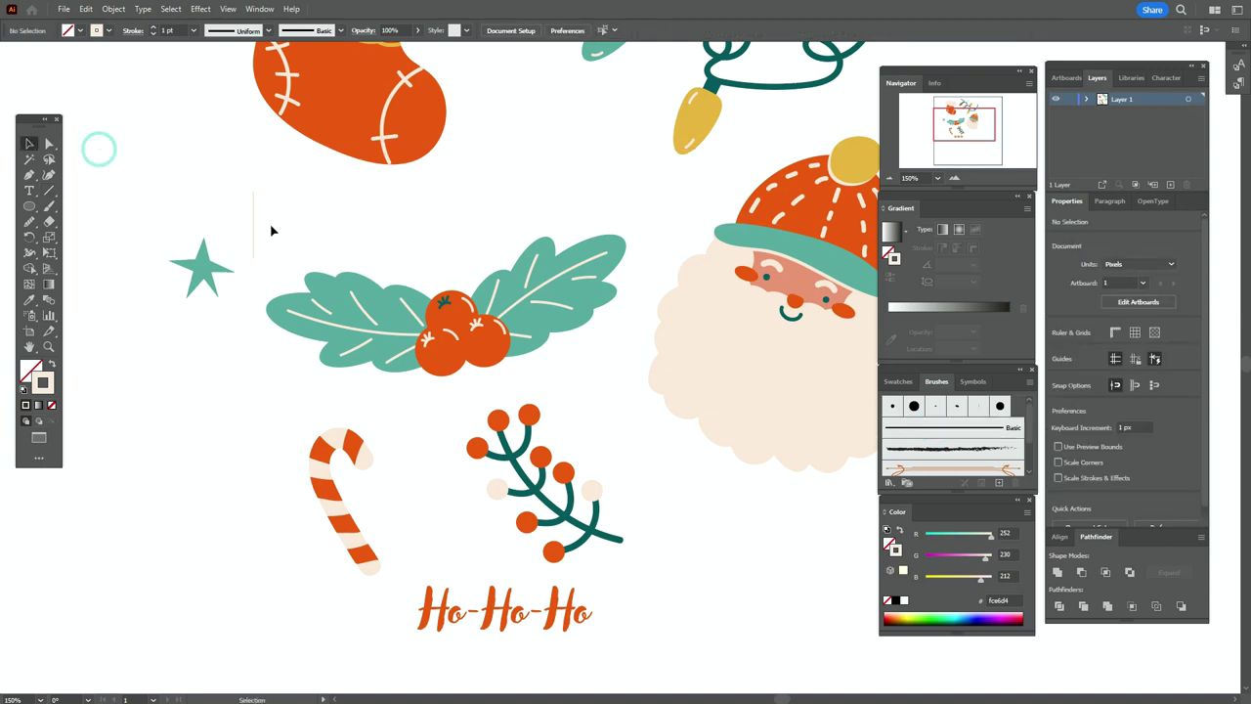
Step: Create a copy of the vertical line rotated to horizontal about its center, forming a cross
drag(254, 232, 258, 228)
right_click(280, 227)
mouse_move(409, 519)
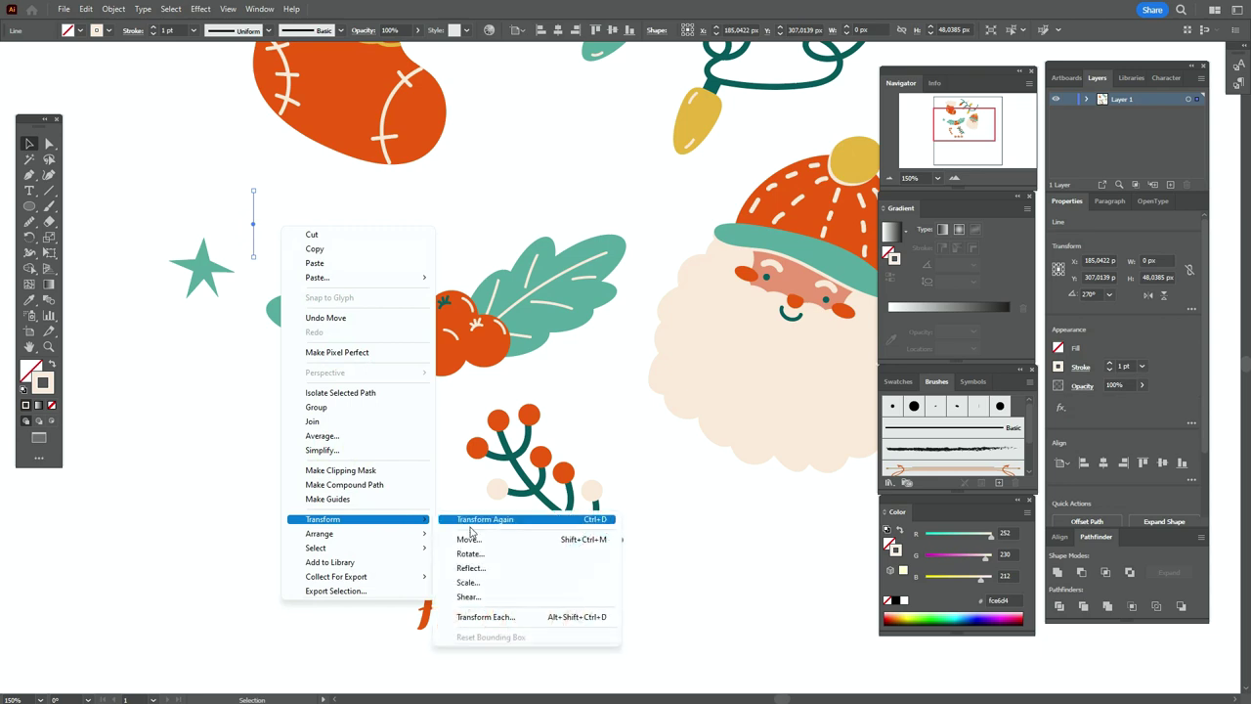
click(492, 557)
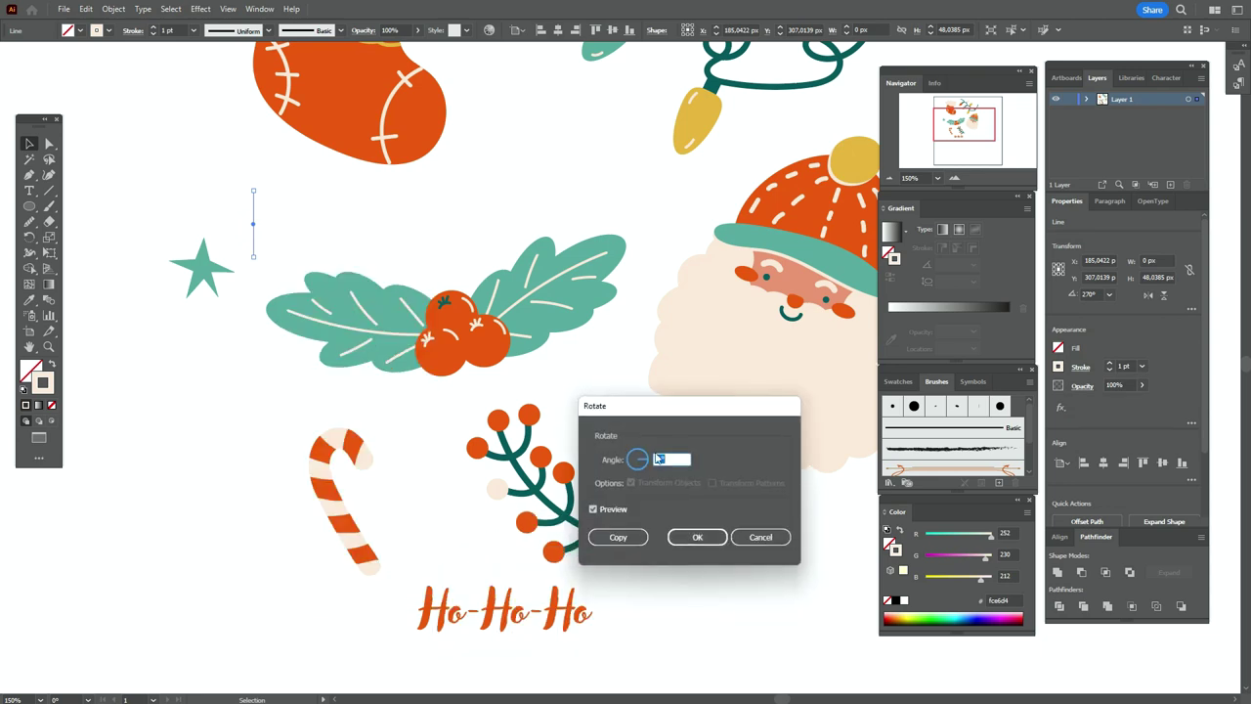
click(634, 536)
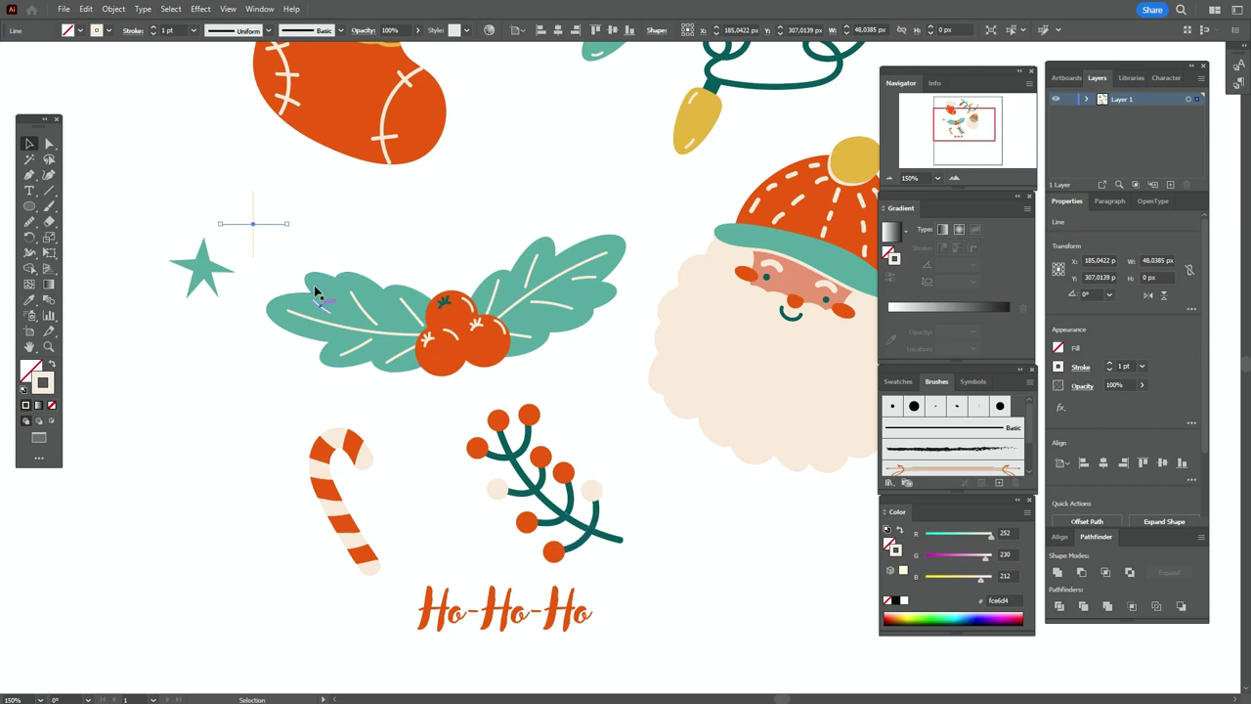
click(345, 210)
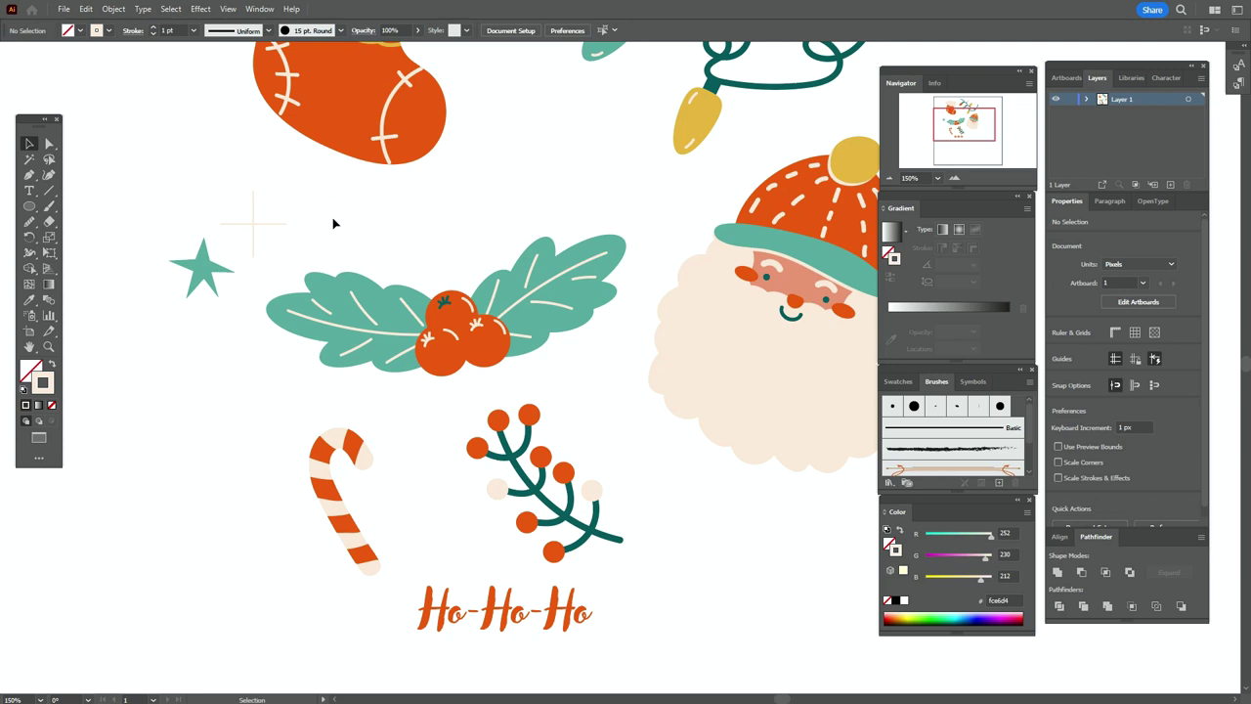
Step: Center a smaller diagonal cross about 19 × 19 px on the intersection of the cream cross
drag(294, 238, 254, 228)
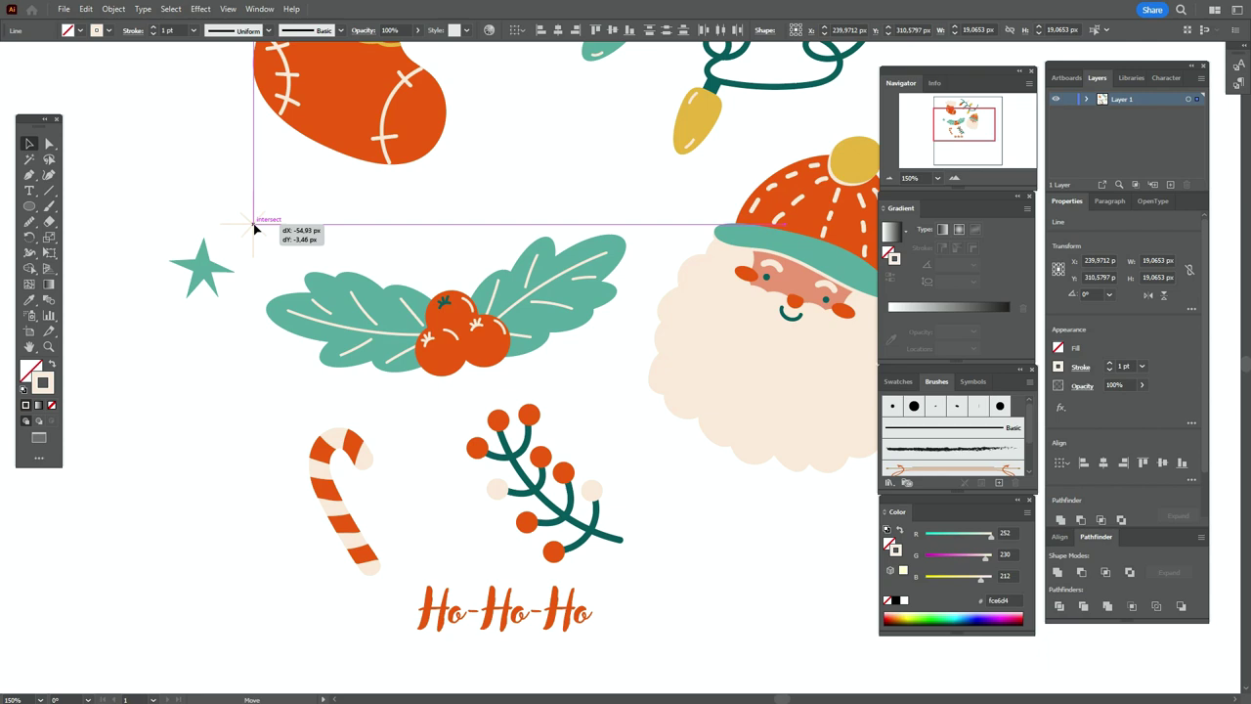
drag(254, 227, 254, 228)
click(349, 228)
Step: Shorten the cross's horizontal line equally at both ends to about 30 px
key(a)
click(220, 225)
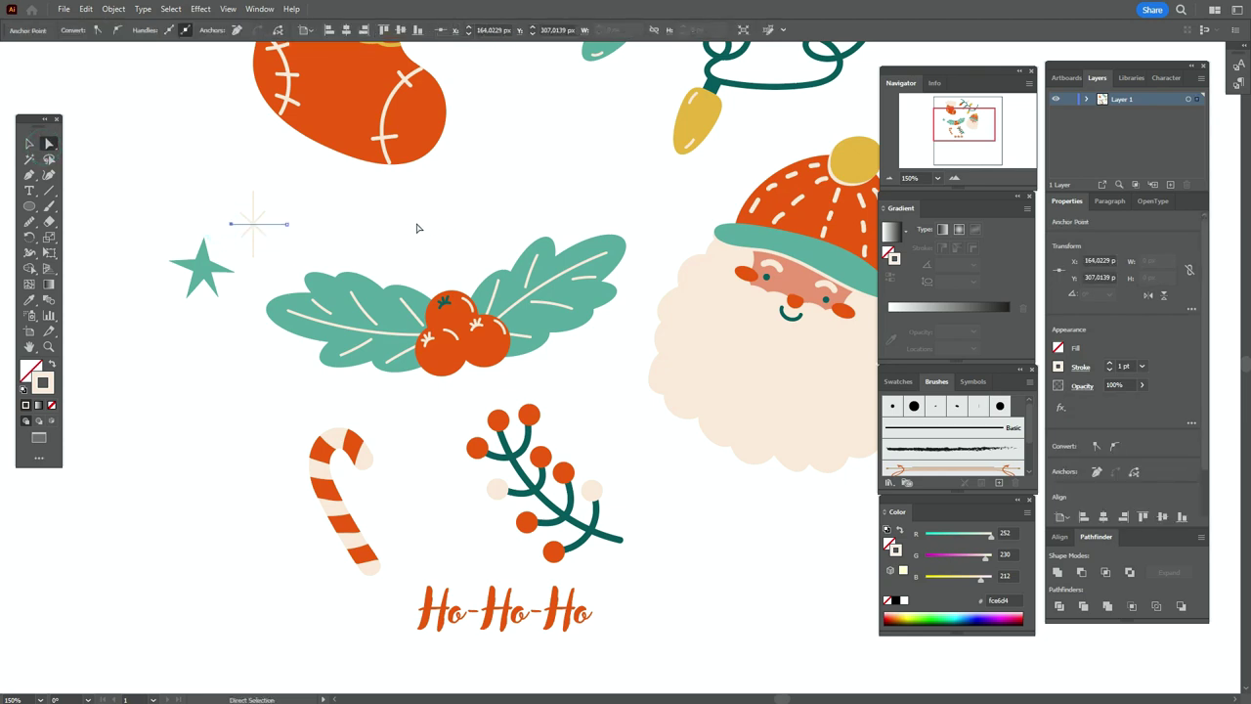
drag(287, 225, 276, 225)
click(337, 232)
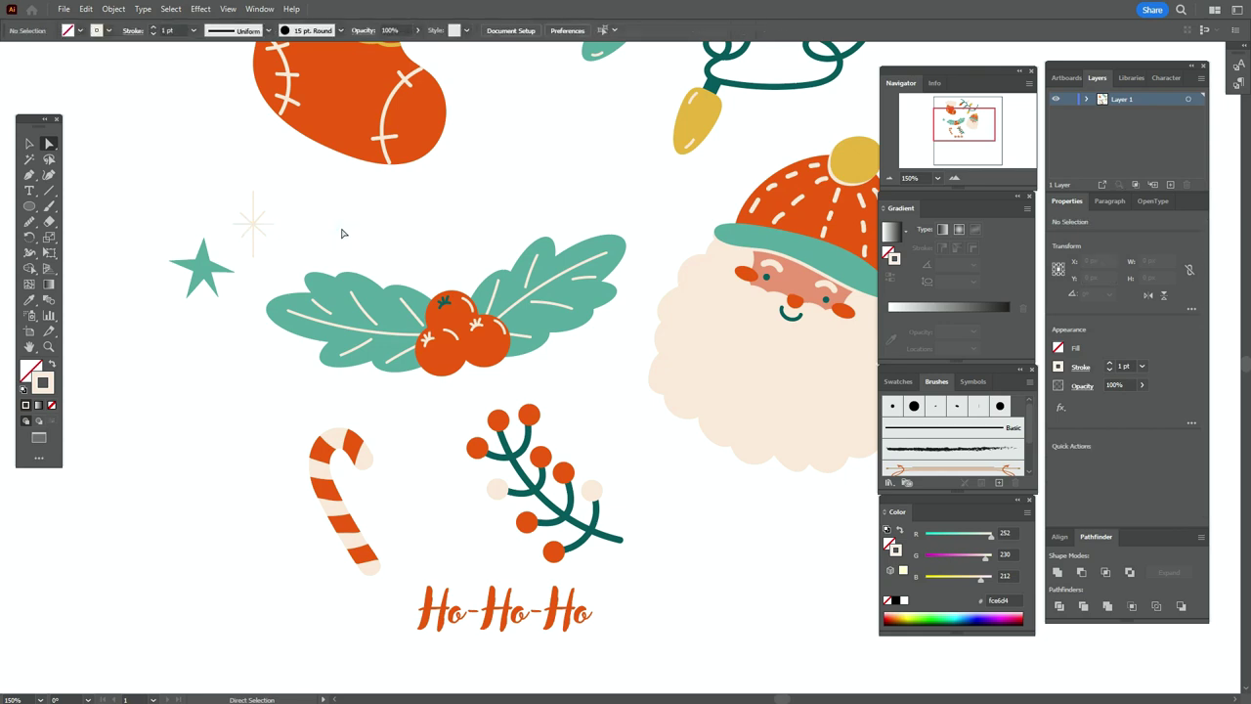
Step: Expand the fill and stroke of all the cream sparkle's lines into one grouped shape
click(29, 143)
drag(224, 173, 265, 240)
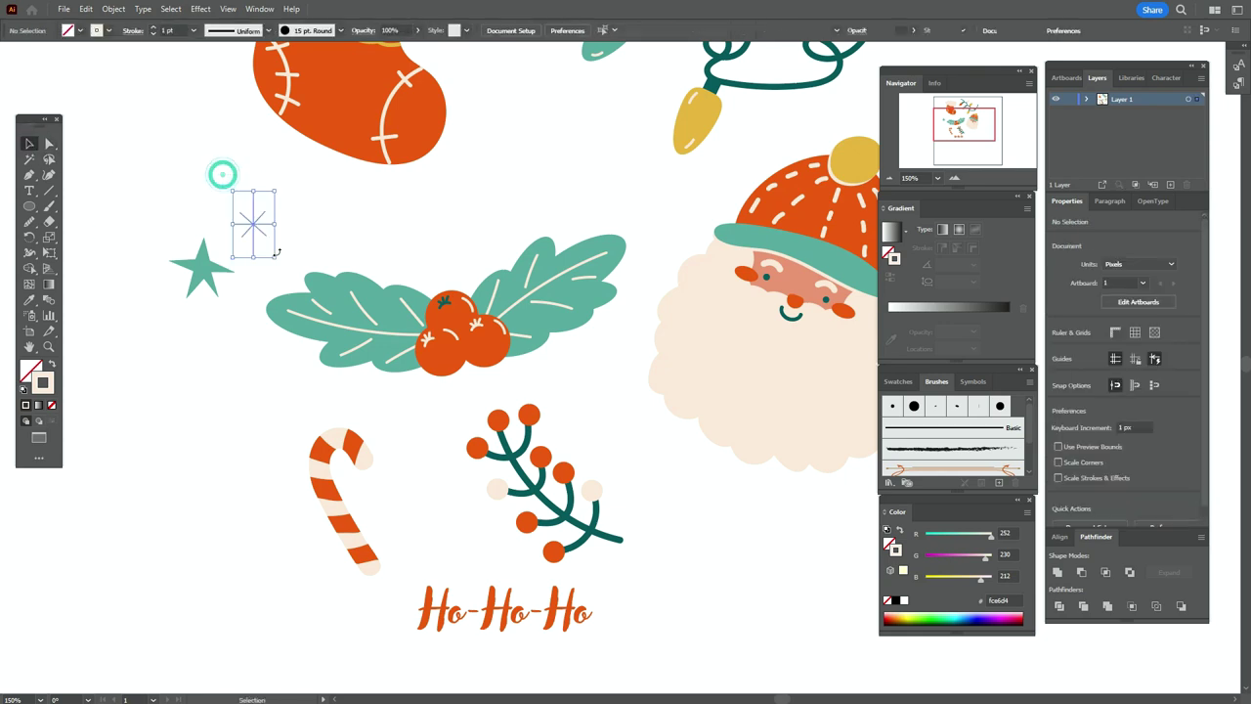
click(113, 9)
click(136, 177)
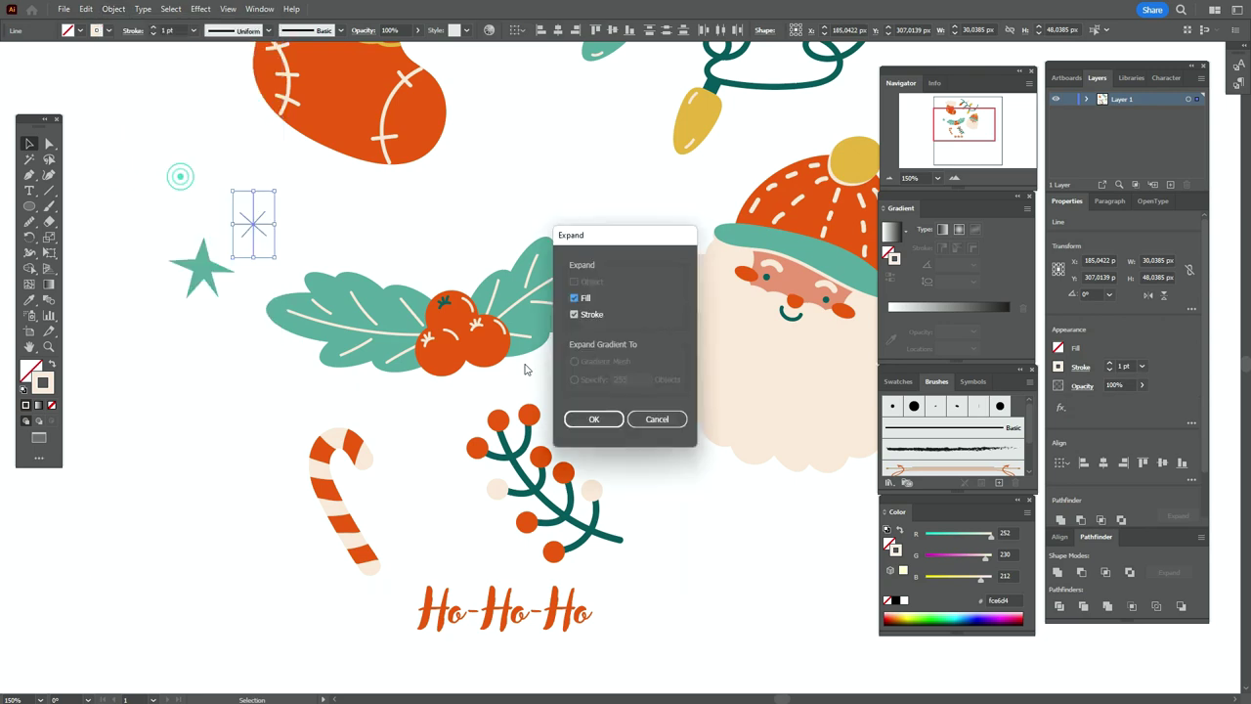
click(594, 421)
right_click(314, 232)
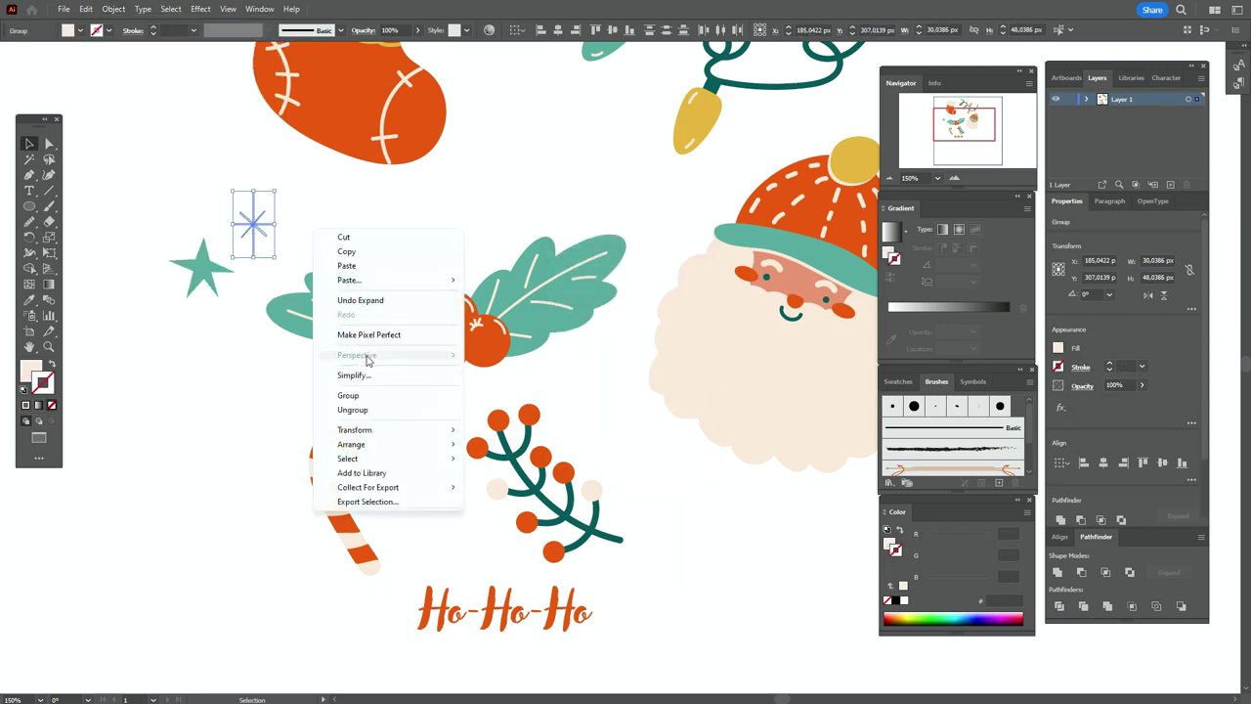
click(113, 9)
click(135, 95)
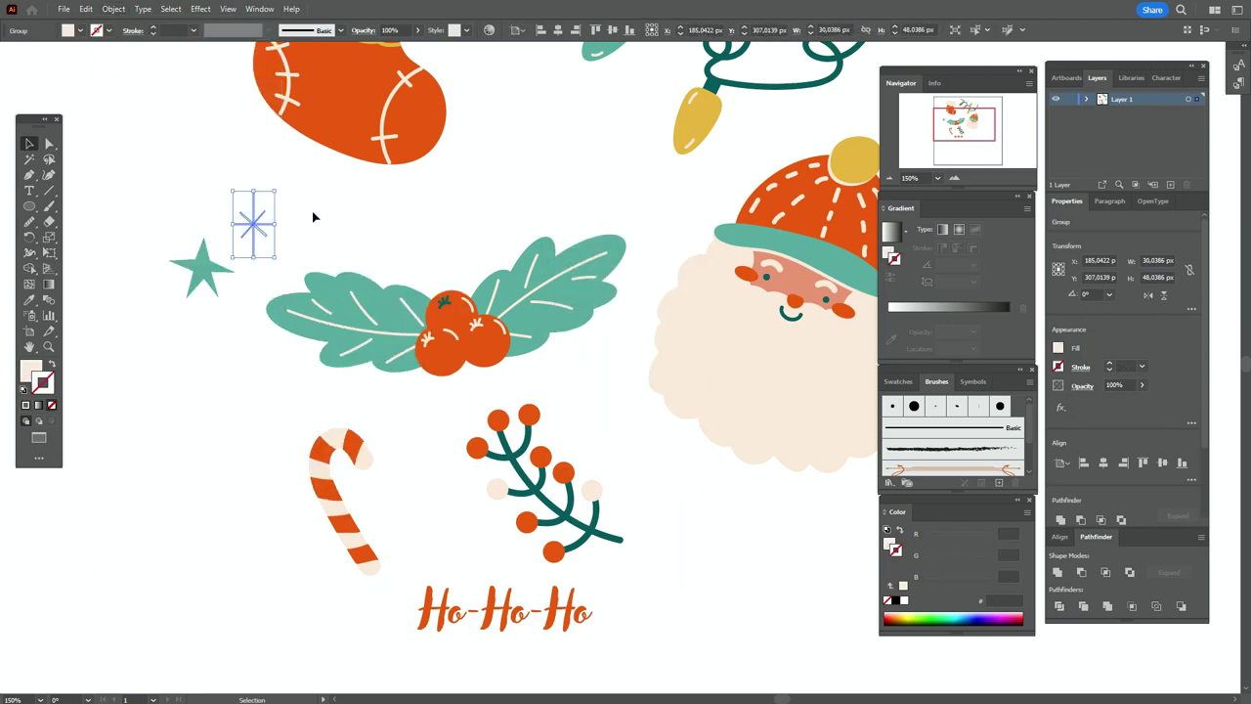
click(312, 212)
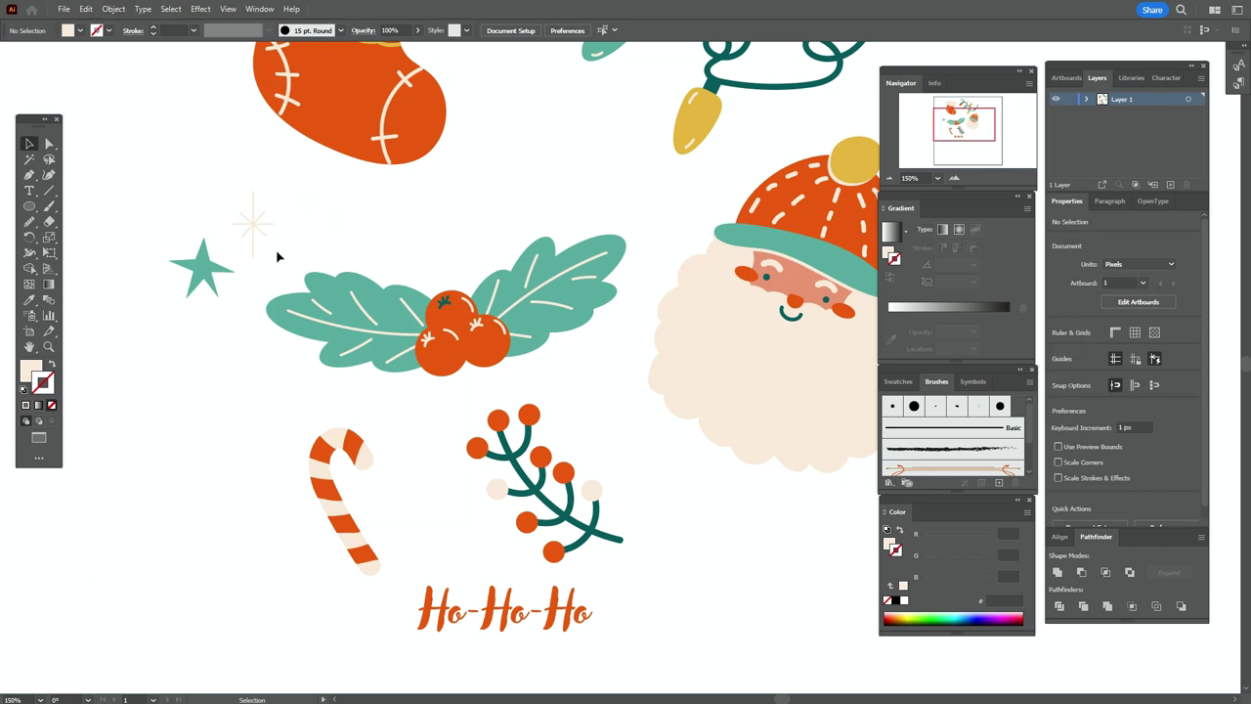
Step: Paint two looping cream swirls beside and below the candy cane using the 15 pt. Round brush
click(50, 207)
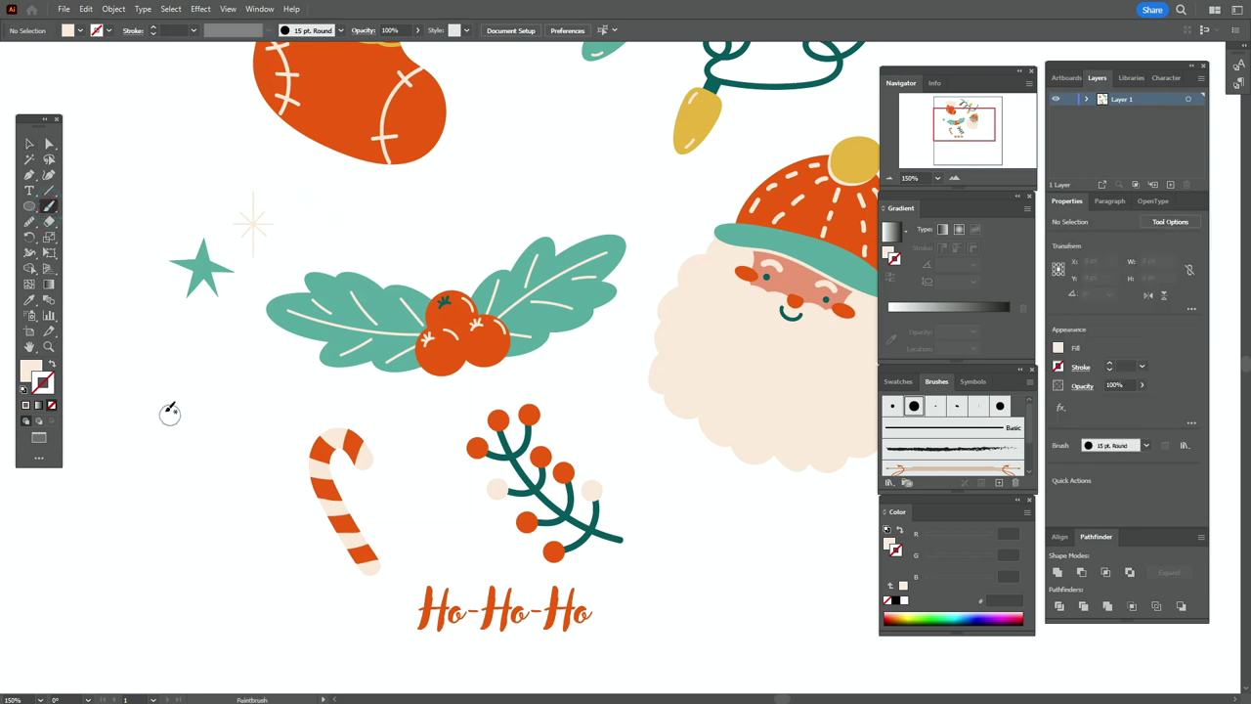
mouse_move(129, 384)
mouse_down()
mouse_move(175, 394)
mouse_move(171, 373)
mouse_move(160, 378)
mouse_move(169, 414)
mouse_move(198, 400)
mouse_move(180, 385)
mouse_move(178, 428)
mouse_move(262, 469)
mouse_up()
key(ctrl+z)
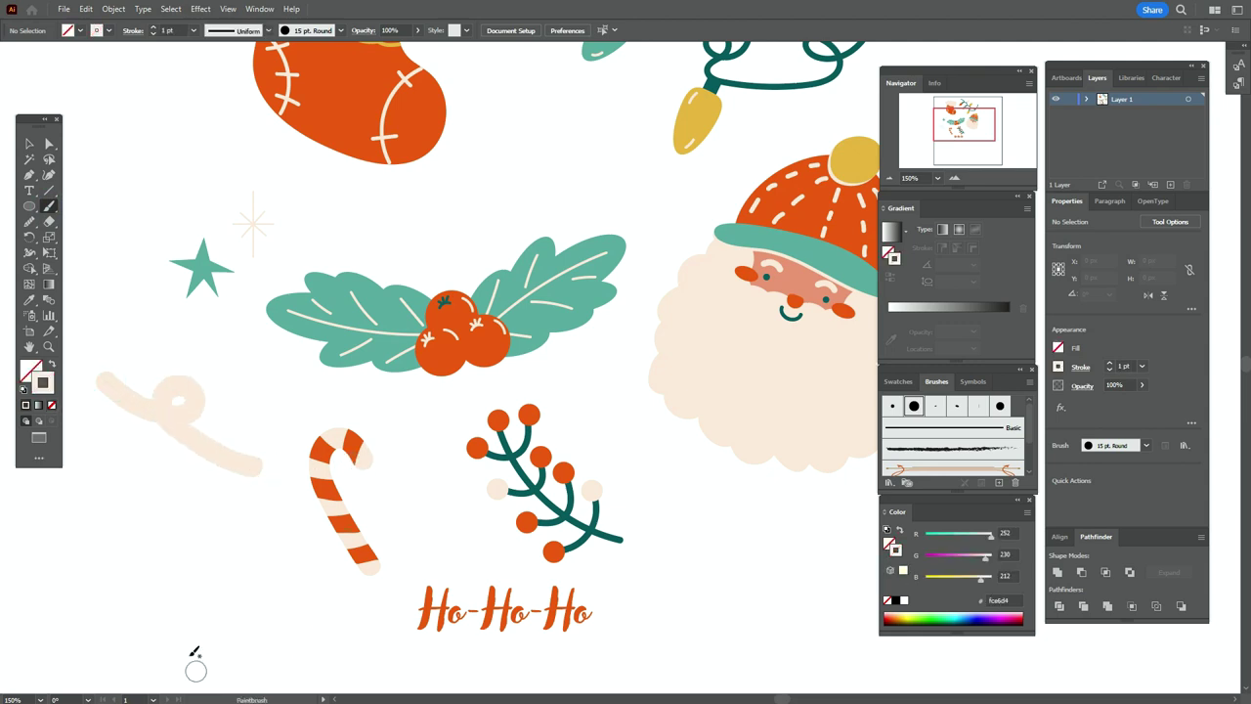
mouse_move(41, 562)
mouse_down()
mouse_move(82, 593)
mouse_move(154, 607)
mouse_move(151, 580)
mouse_move(109, 589)
mouse_move(172, 645)
mouse_move(238, 632)
mouse_move(213, 610)
mouse_move(295, 675)
mouse_move(379, 677)
mouse_up()
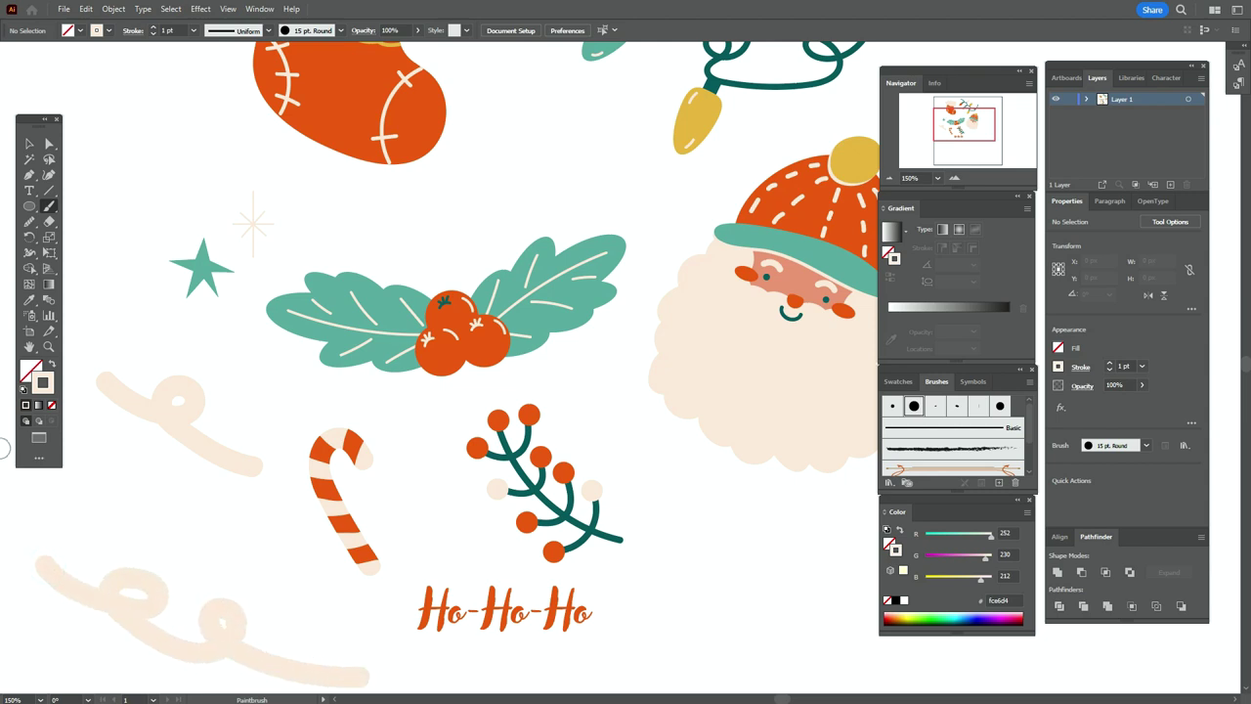
Step: Set the stroke weight of both cream swirls to 0.3 pt and move the lower swirl up slightly
click(28, 144)
click(181, 410)
shift+click(244, 613)
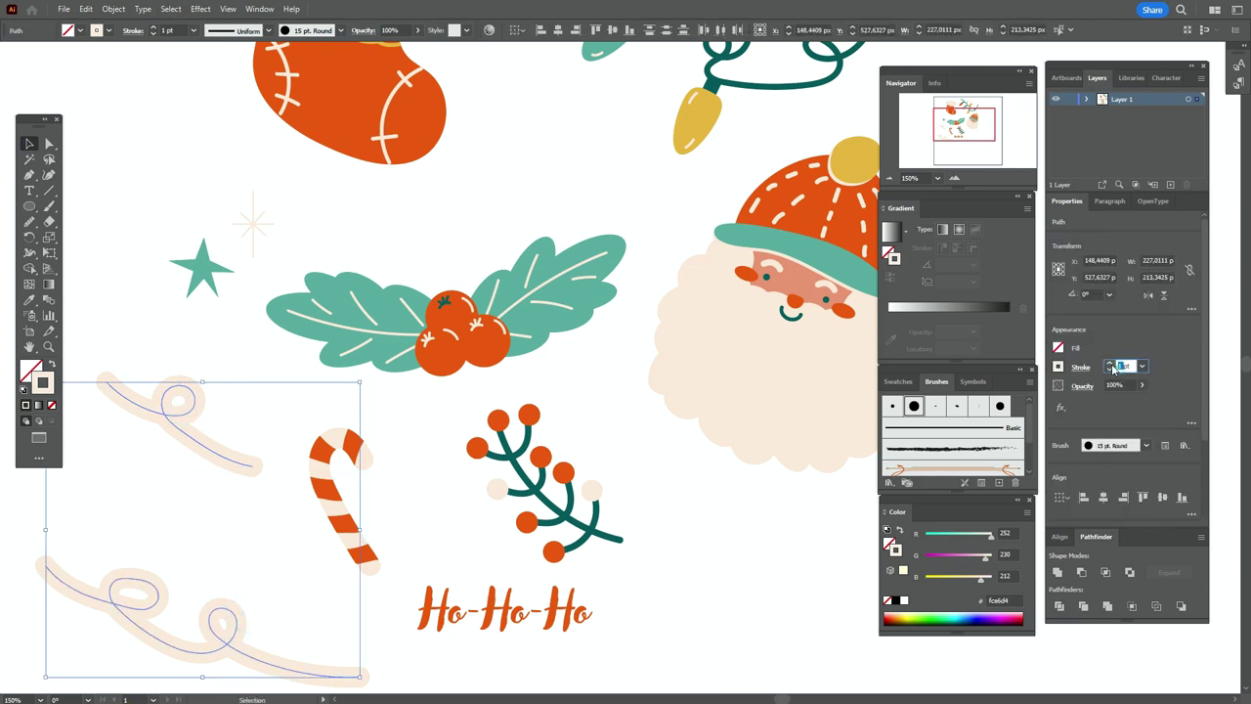
key(Return)
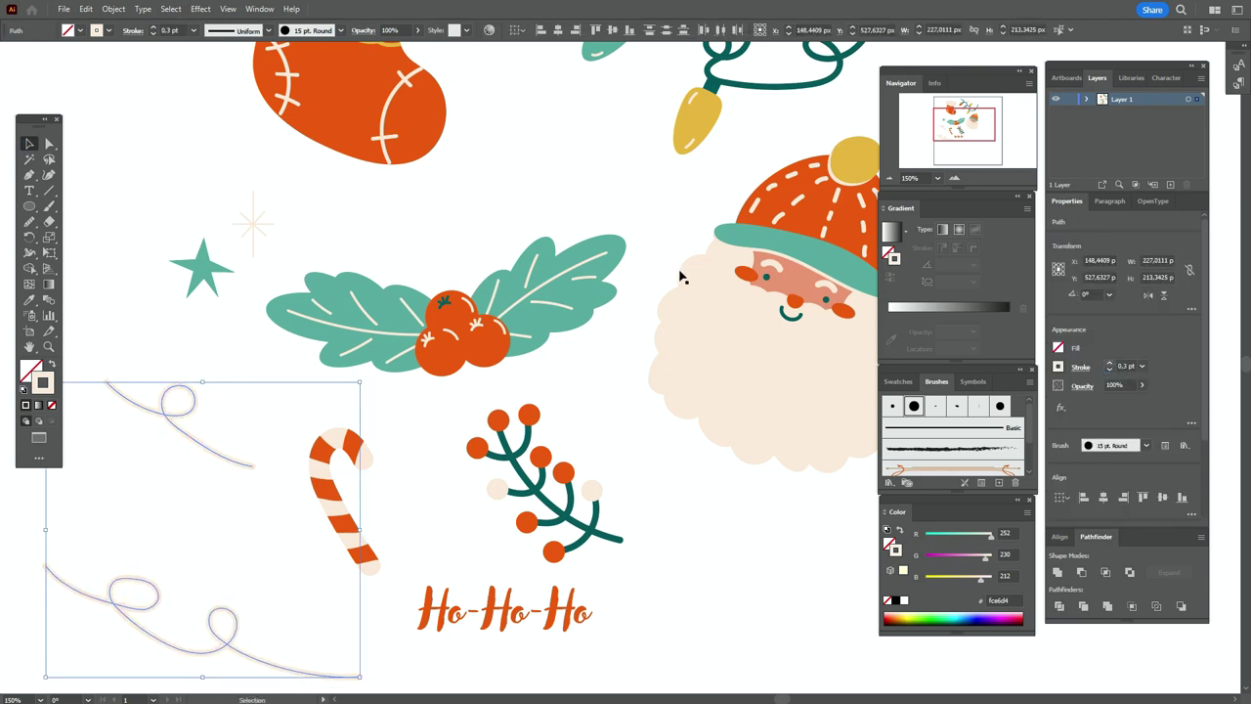
click(150, 171)
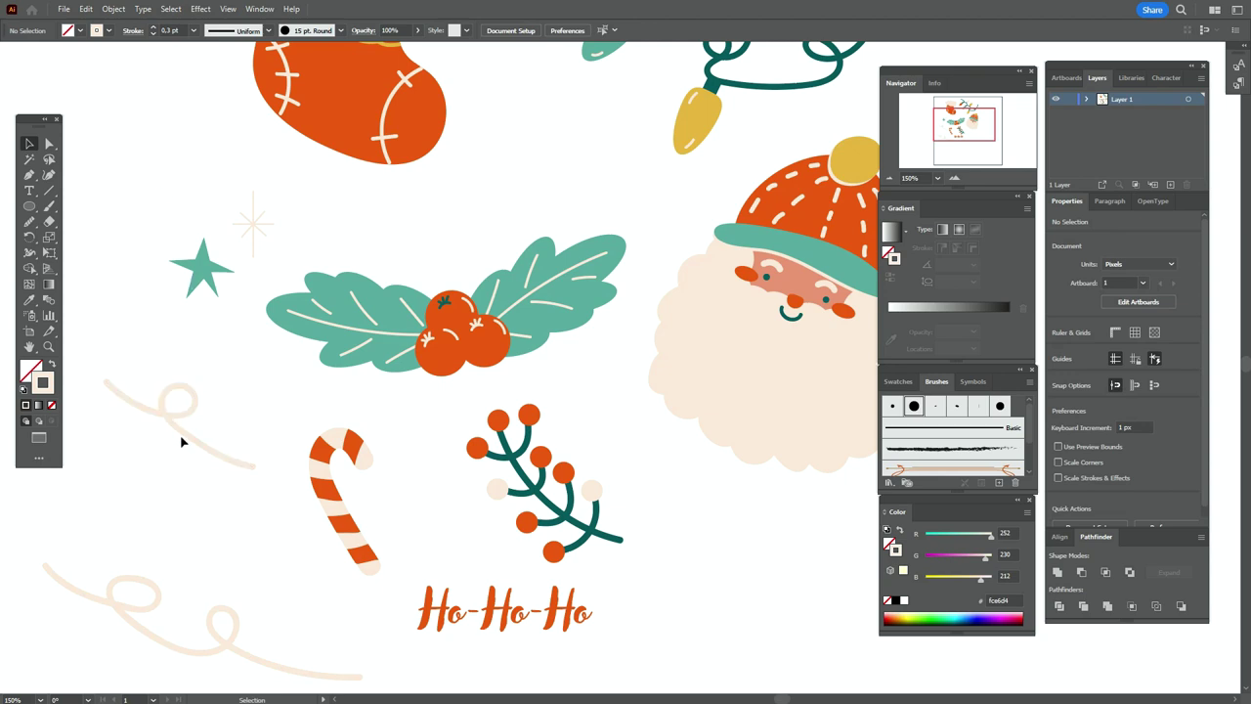
drag(216, 636, 216, 587)
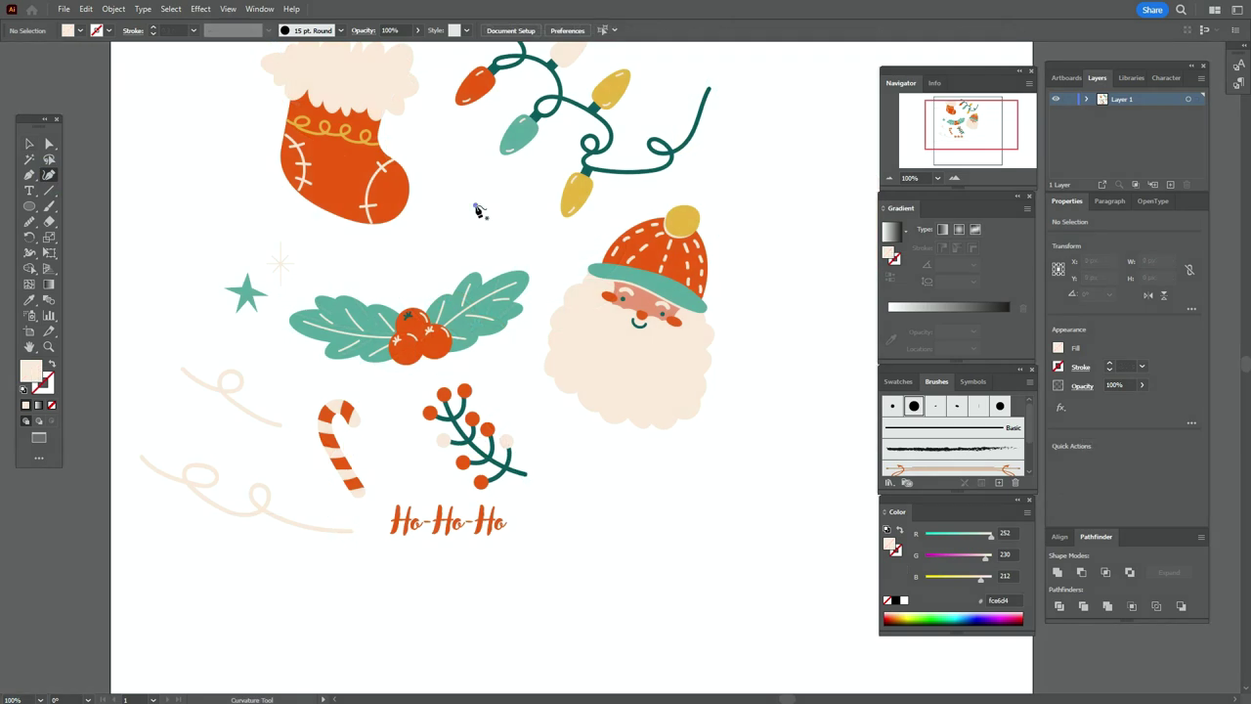
Step: Draw three small irregular cream dots on both sides of the stocking and below Santa's beard using the Curvature tool
click(476, 205)
click(488, 208)
click(478, 221)
click(476, 205)
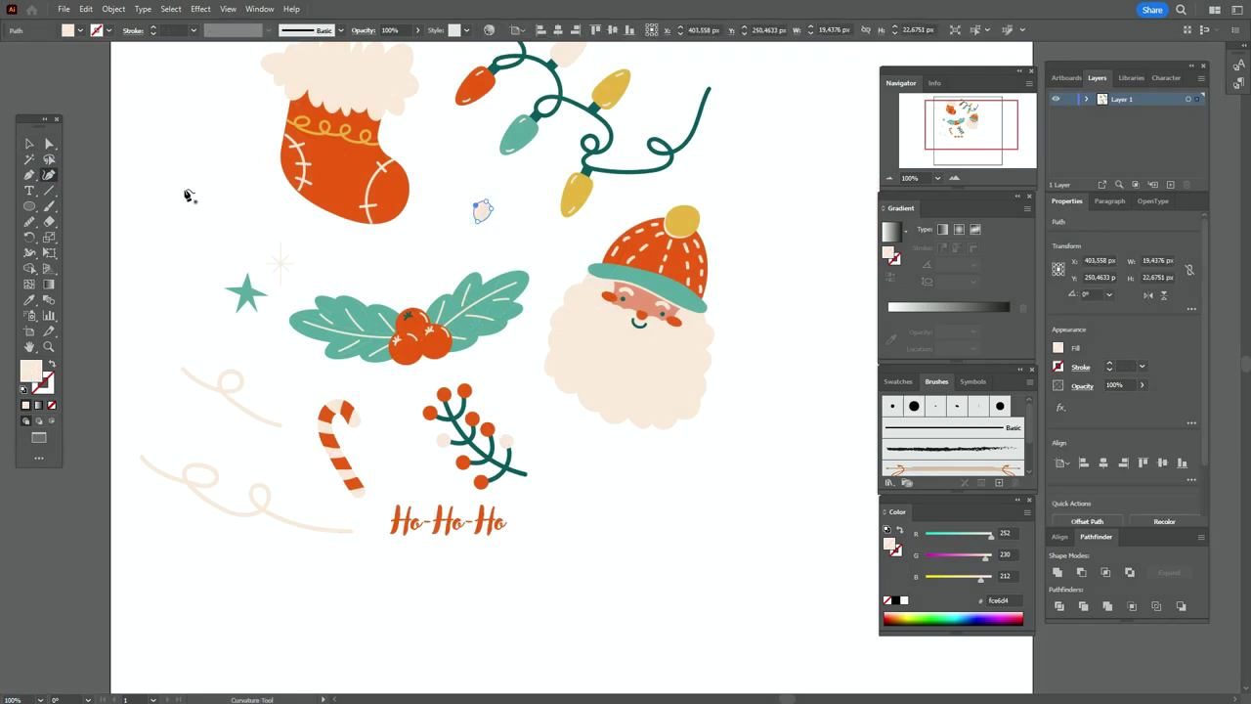
click(220, 198)
click(225, 196)
click(219, 192)
click(589, 453)
click(585, 467)
click(604, 461)
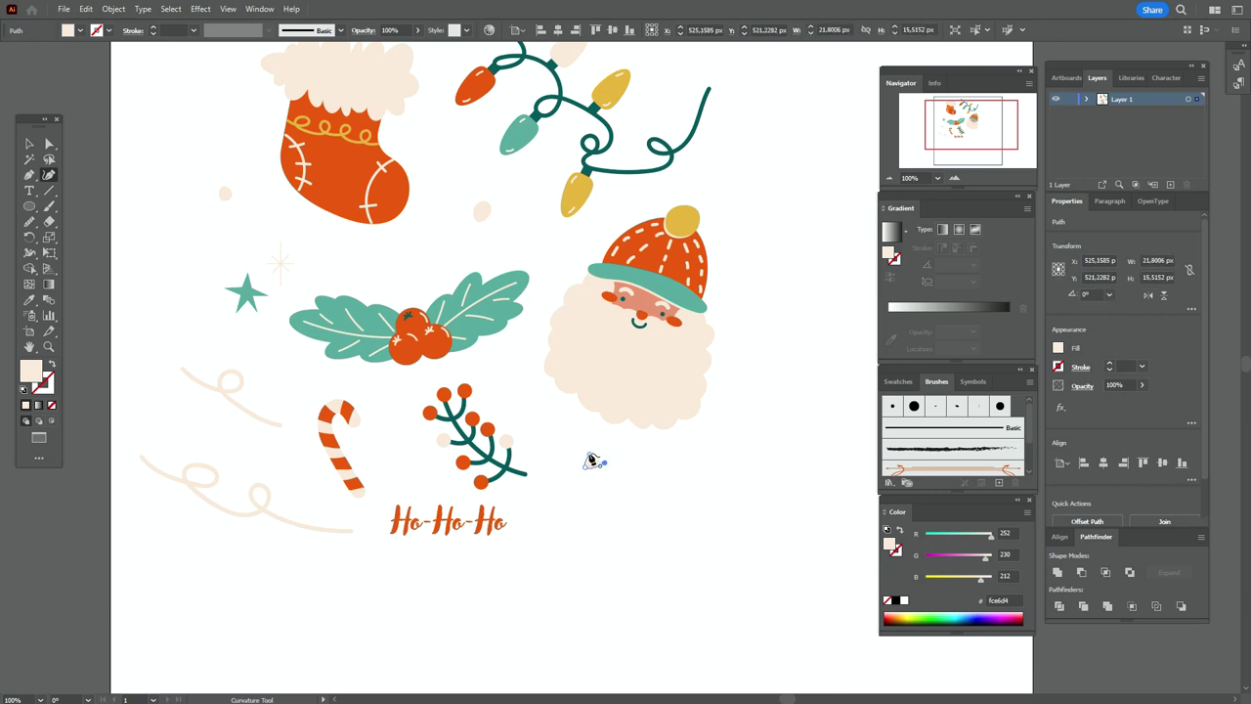
click(589, 455)
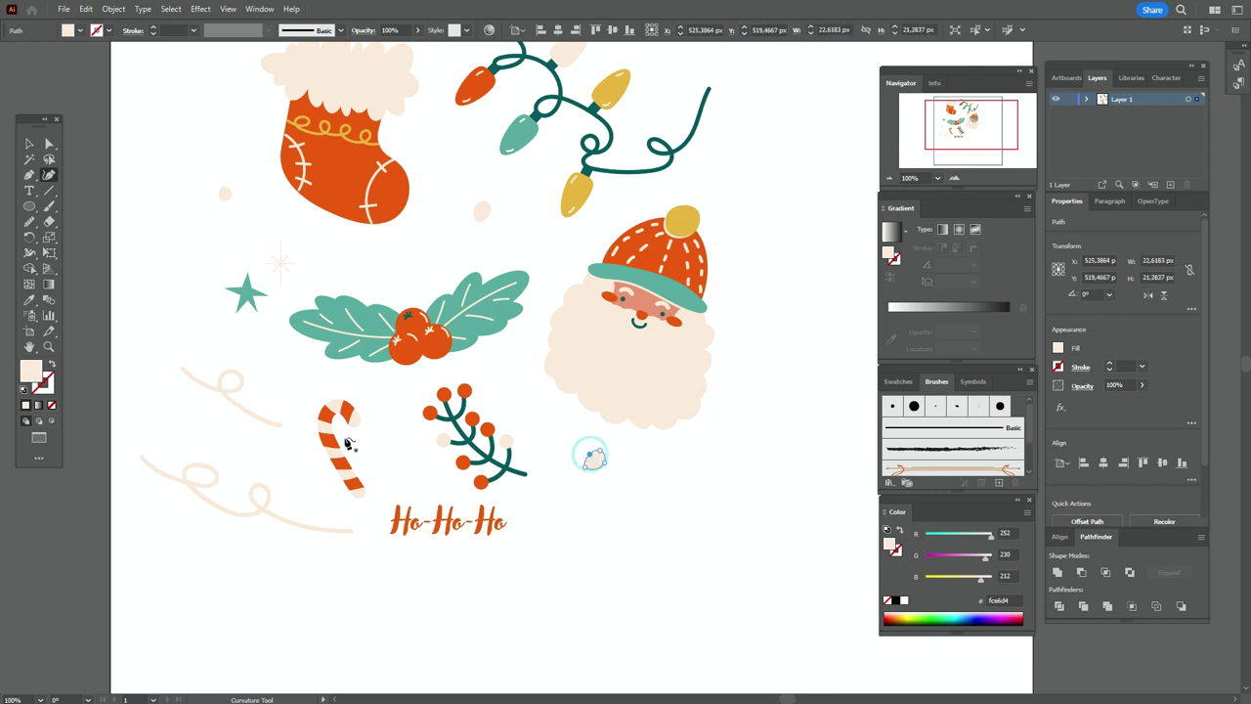
Step: Shrink the three cream dots, making the one left of the stocking about 7 × 8 px
click(30, 144)
key(space)
drag(360, 355, 328, 421)
key(v)
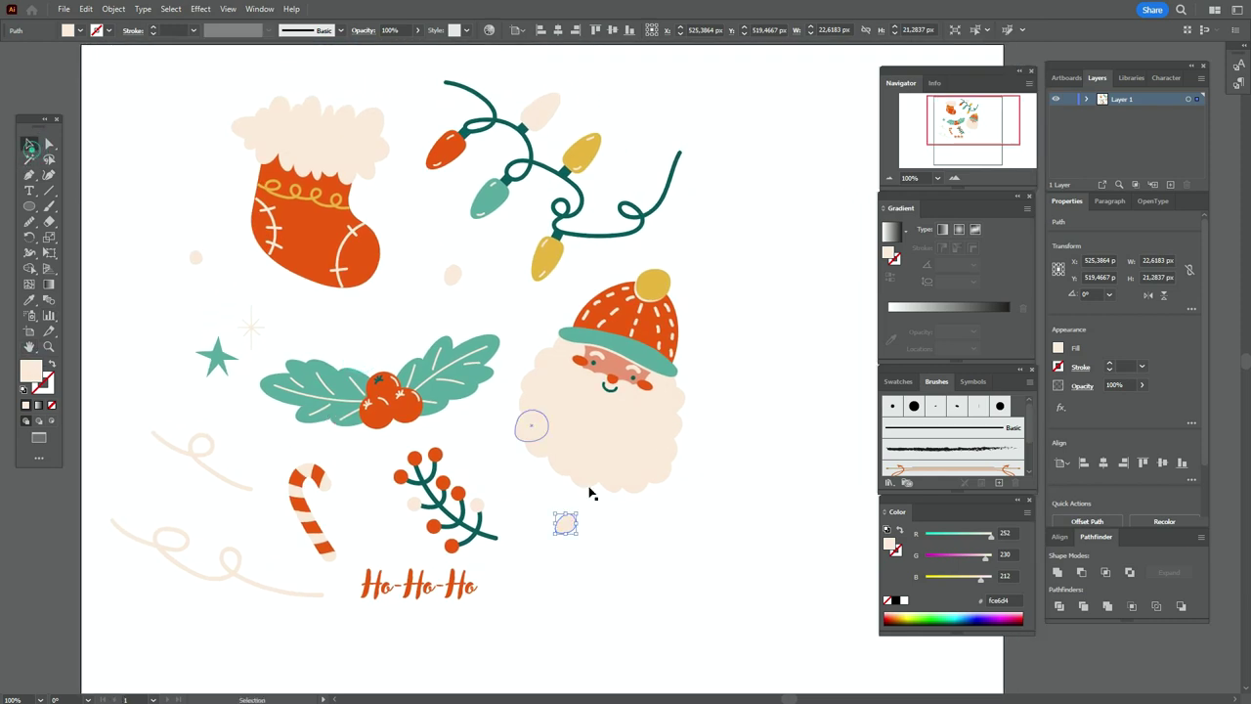
drag(574, 525, 566, 523)
click(446, 282)
drag(463, 277, 454, 276)
click(462, 277)
drag(195, 257, 193, 259)
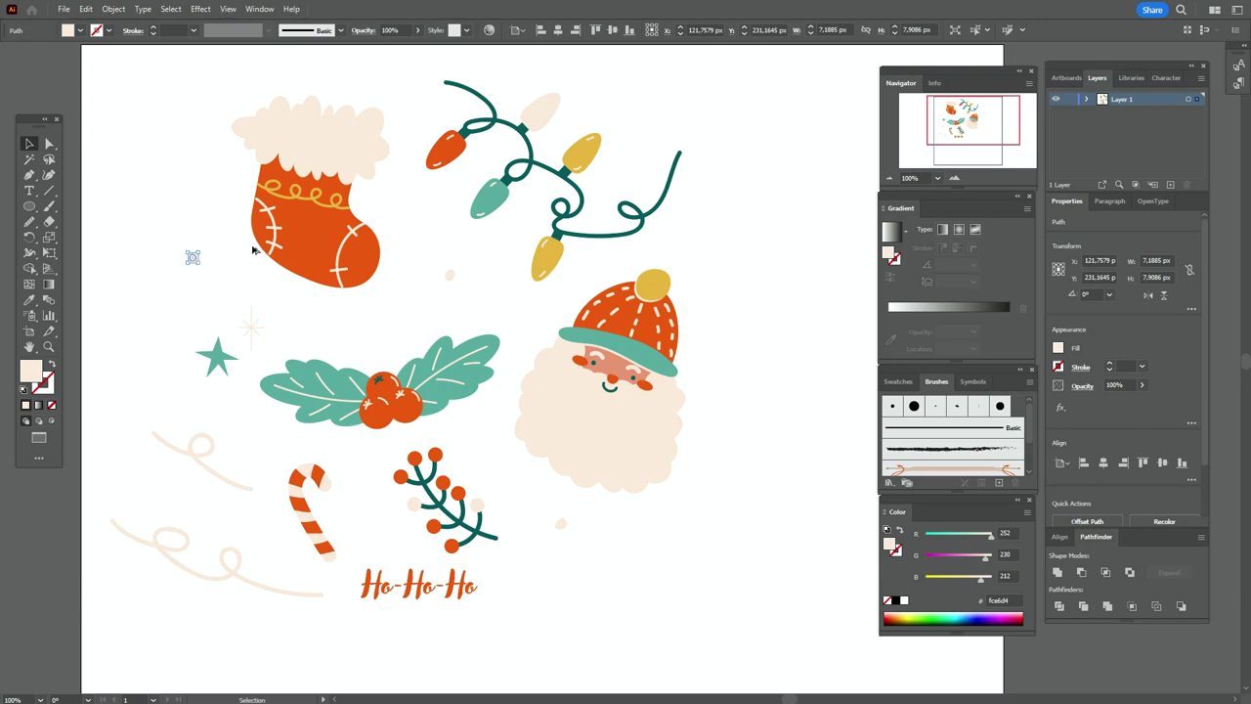
Step: Place further small cream dots right of the stocking, above its upper right, and above the right end of the string lights
drag(402, 203, 404, 101)
drag(403, 82, 632, 105)
click(770, 226)
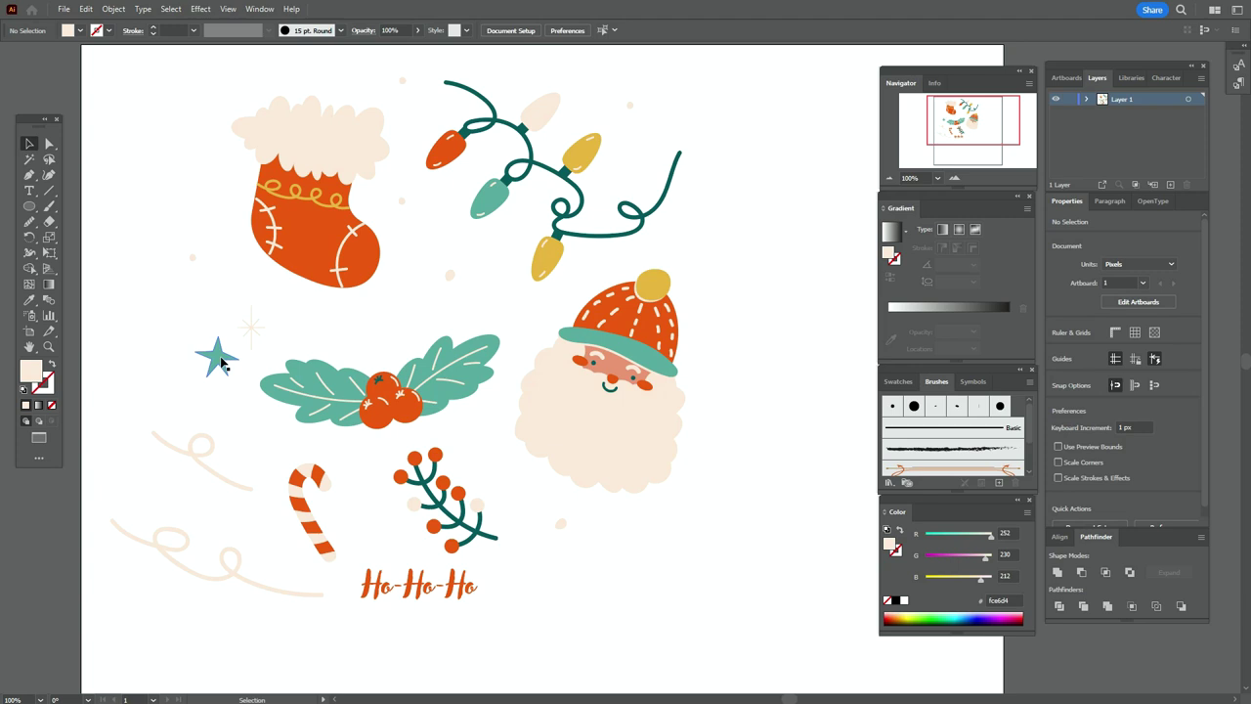
Step: Copy the teal star to the gap below the string lights and fill the copy with yellow (e8b23b)
alt+drag(230, 359, 500, 257)
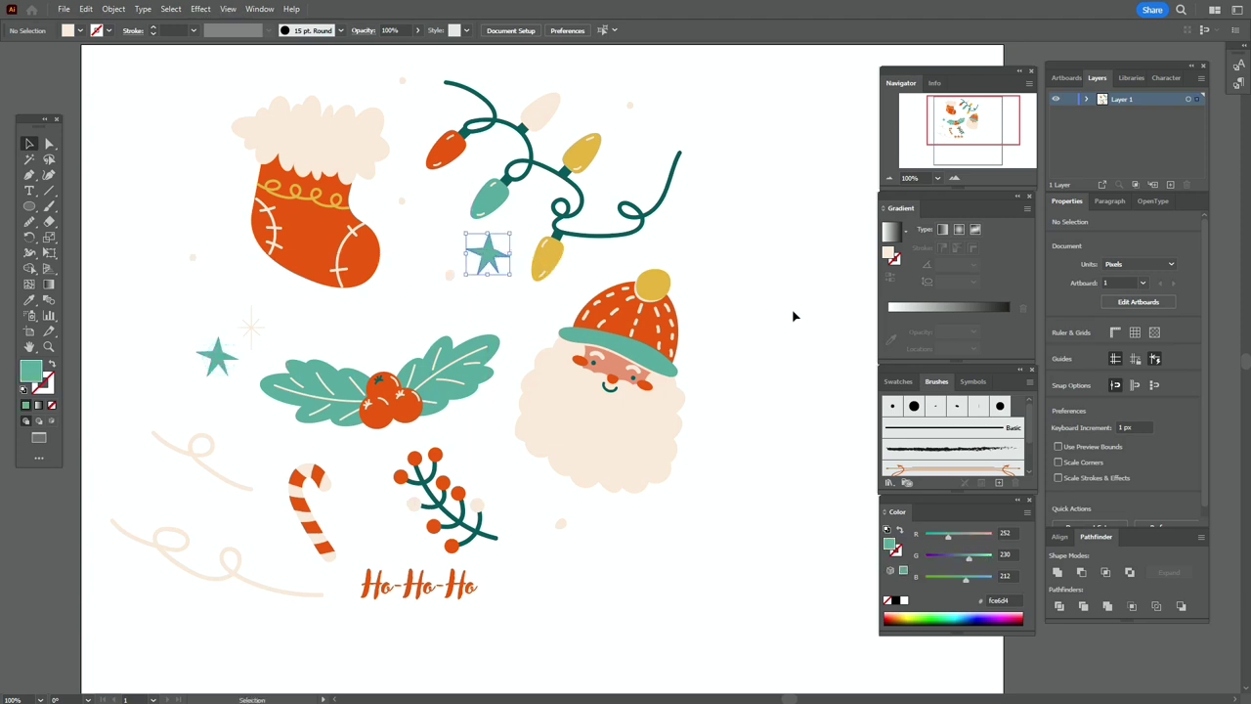
click(900, 381)
click(999, 426)
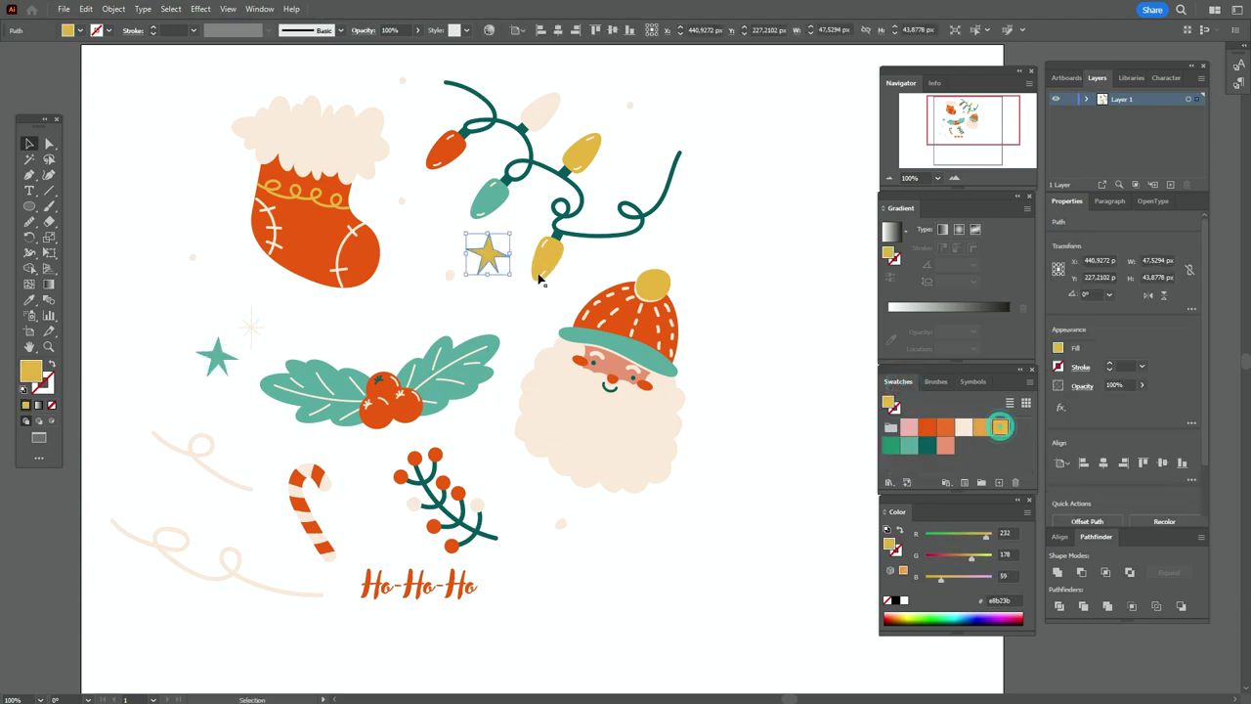
Step: Copy the yellow star to the area below Santa's beard and fill the copy with orange-red (ef570b)
drag(487, 247, 567, 582)
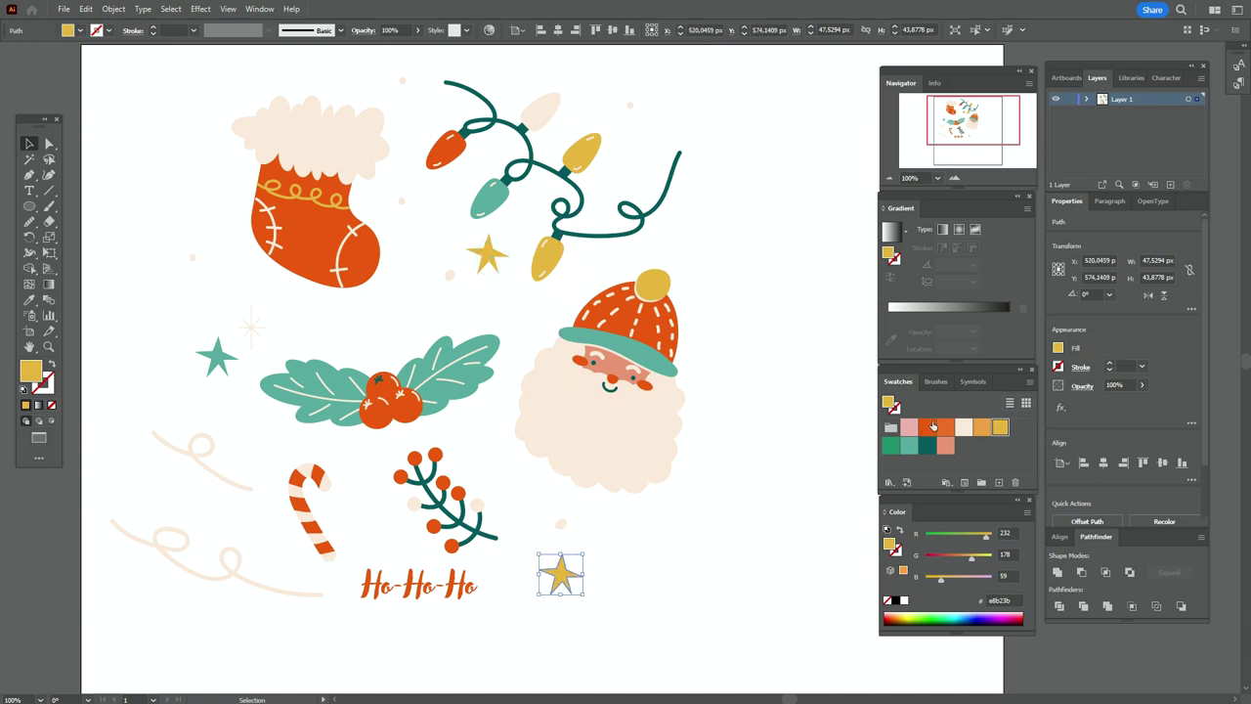
click(933, 426)
click(724, 478)
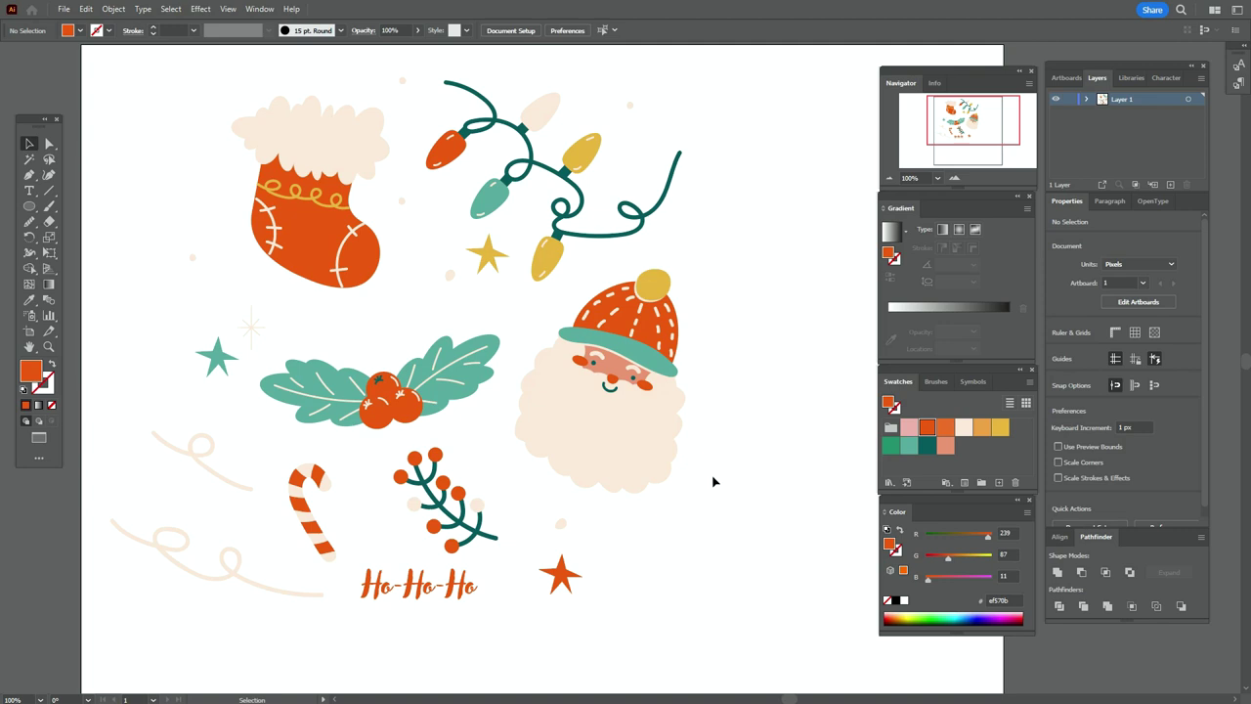
Step: Copy the holly, unite the copy into one cream silhouette and place it over the original holly
click(481, 390)
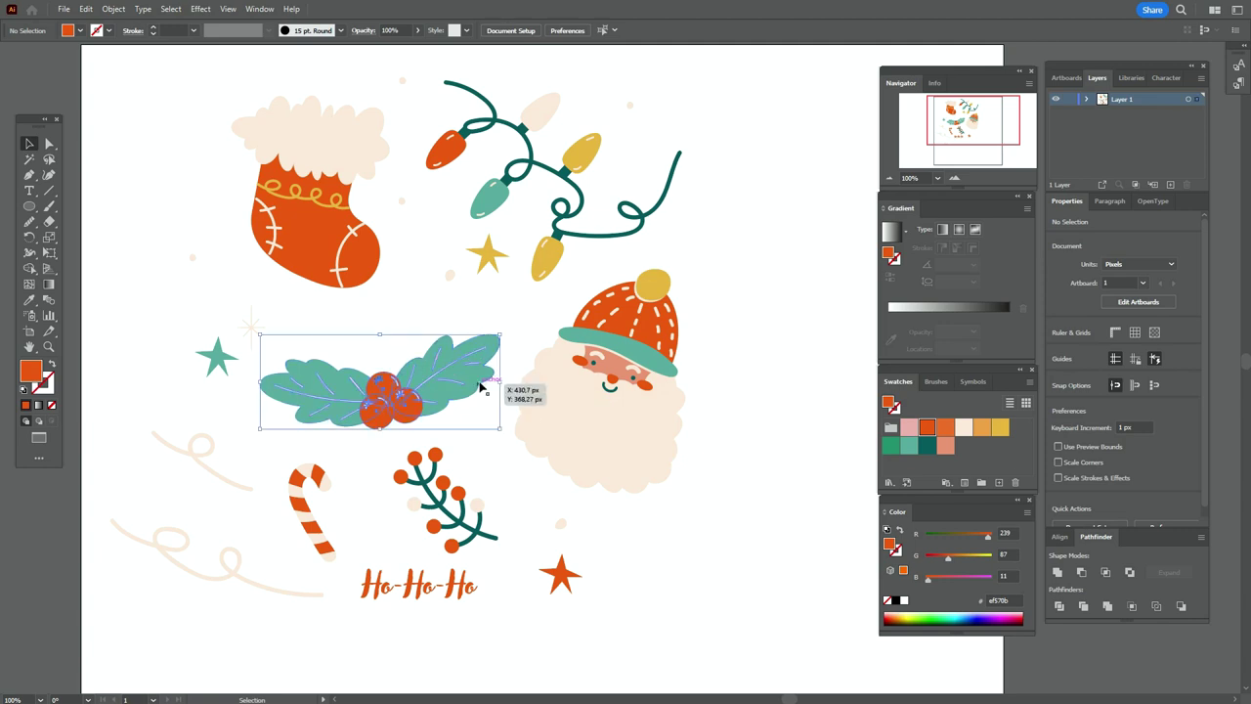
key(a)
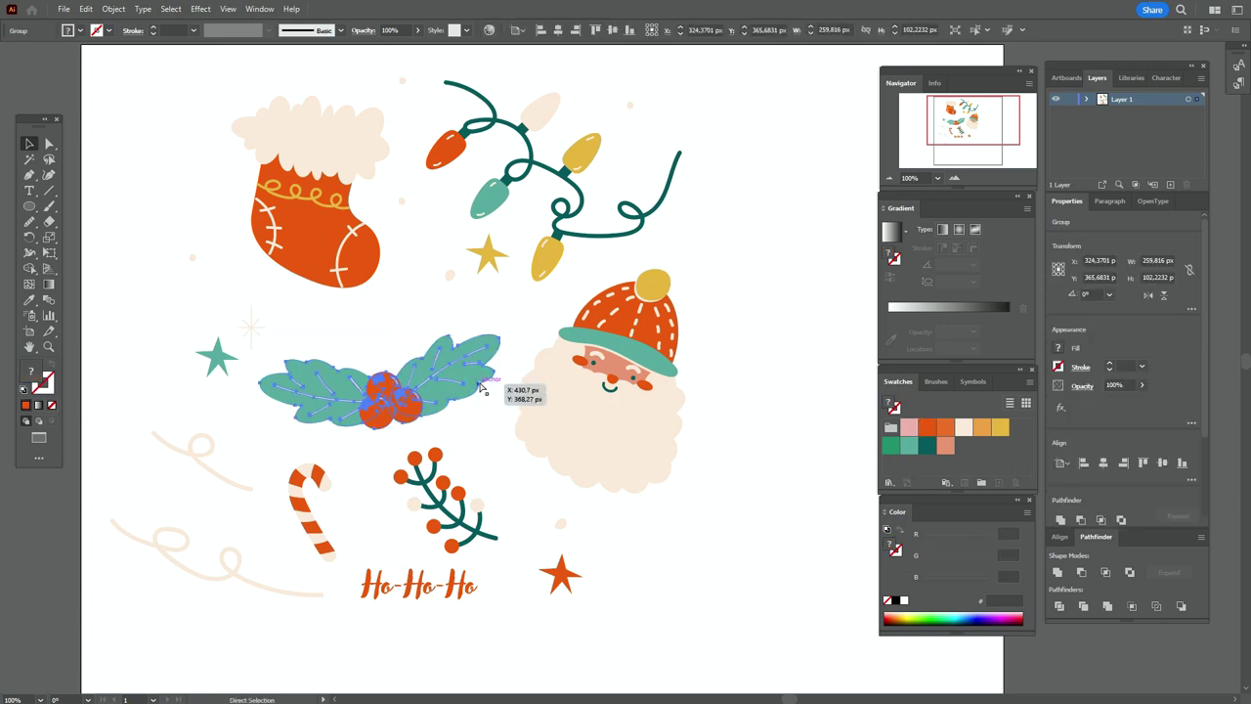
key(v)
key(ctrl+c)
key(ctrl+v)
click(1056, 572)
drag(663, 381, 461, 428)
Step: Send the cream holly silhouette behind all the artwork and offset it slightly from the leaves
right_click(448, 378)
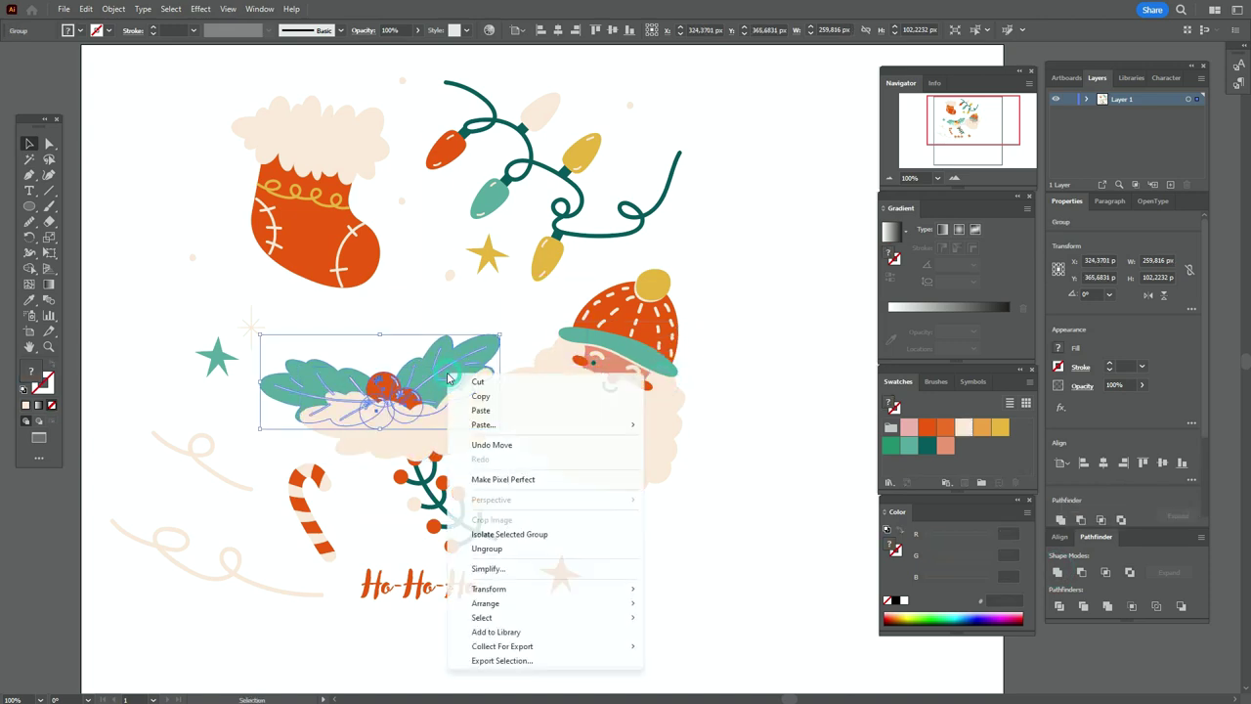
mouse_move(610, 603)
click(659, 603)
drag(475, 431, 437, 408)
Step: Group the holly with its cream backing shape
drag(356, 326, 436, 433)
right_click(433, 399)
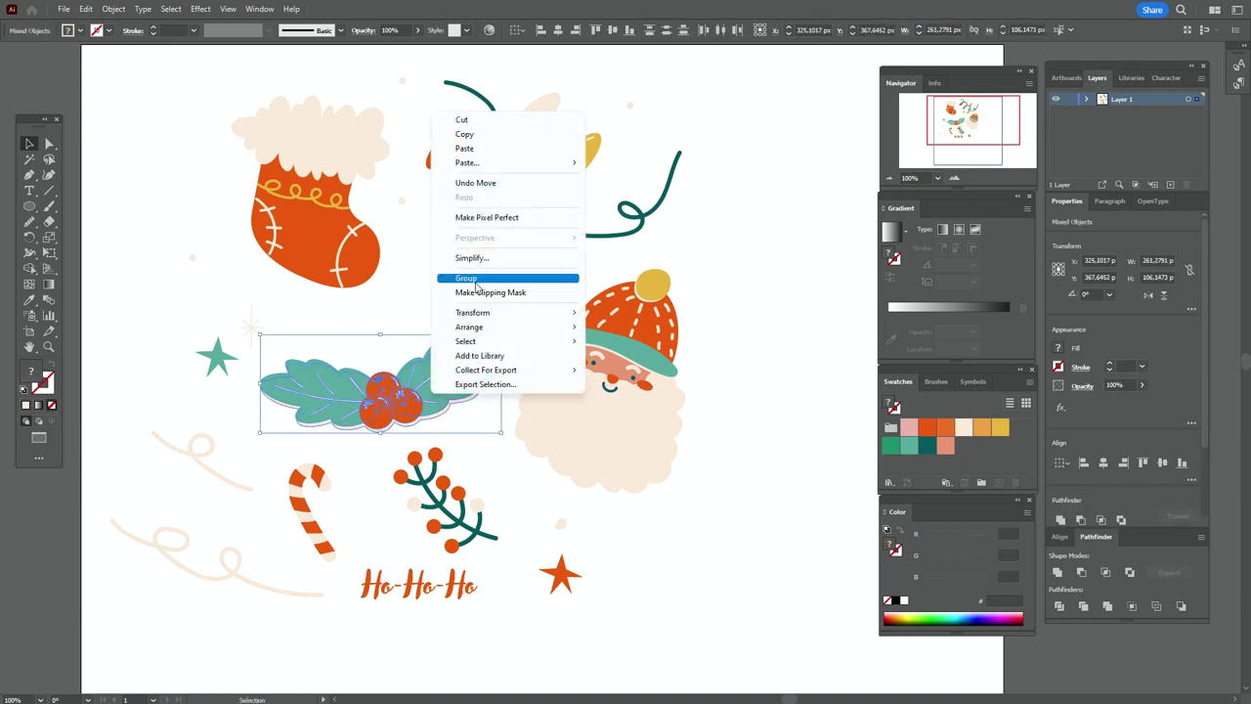
click(487, 287)
click(790, 262)
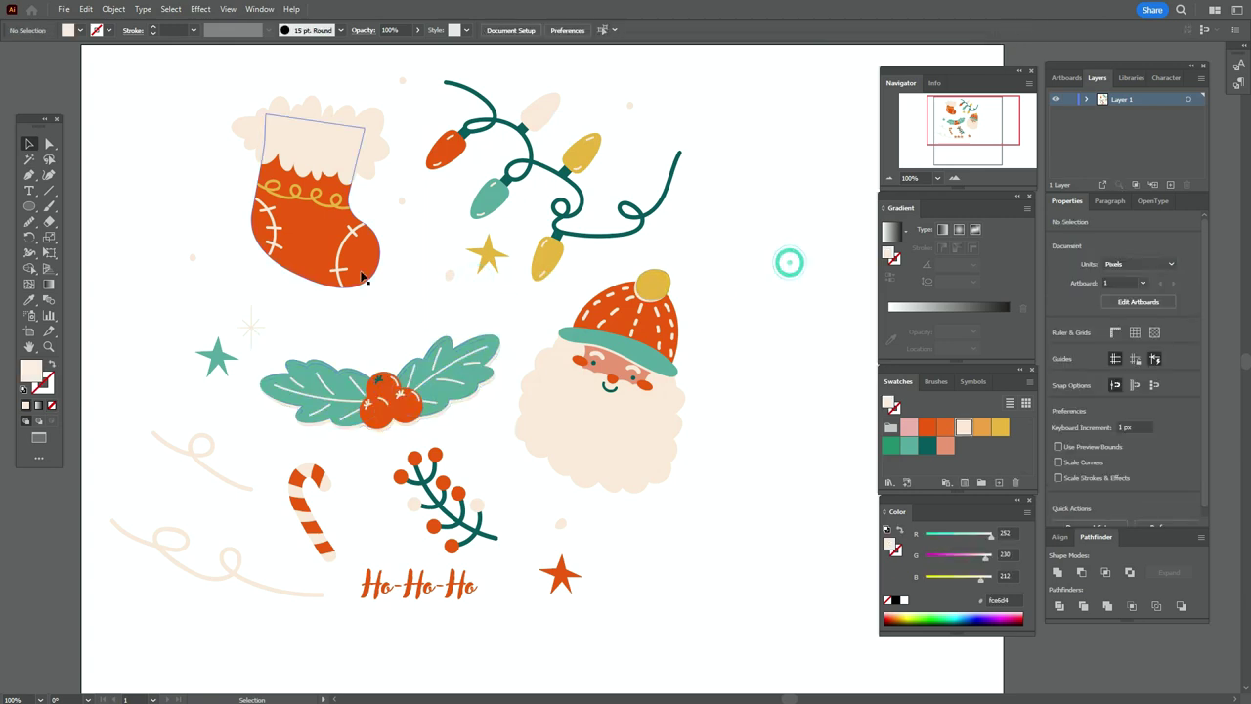
Step: Copy the stocking, unite the copy into one cream silhouette and place it over the original stocking
drag(209, 95, 370, 283)
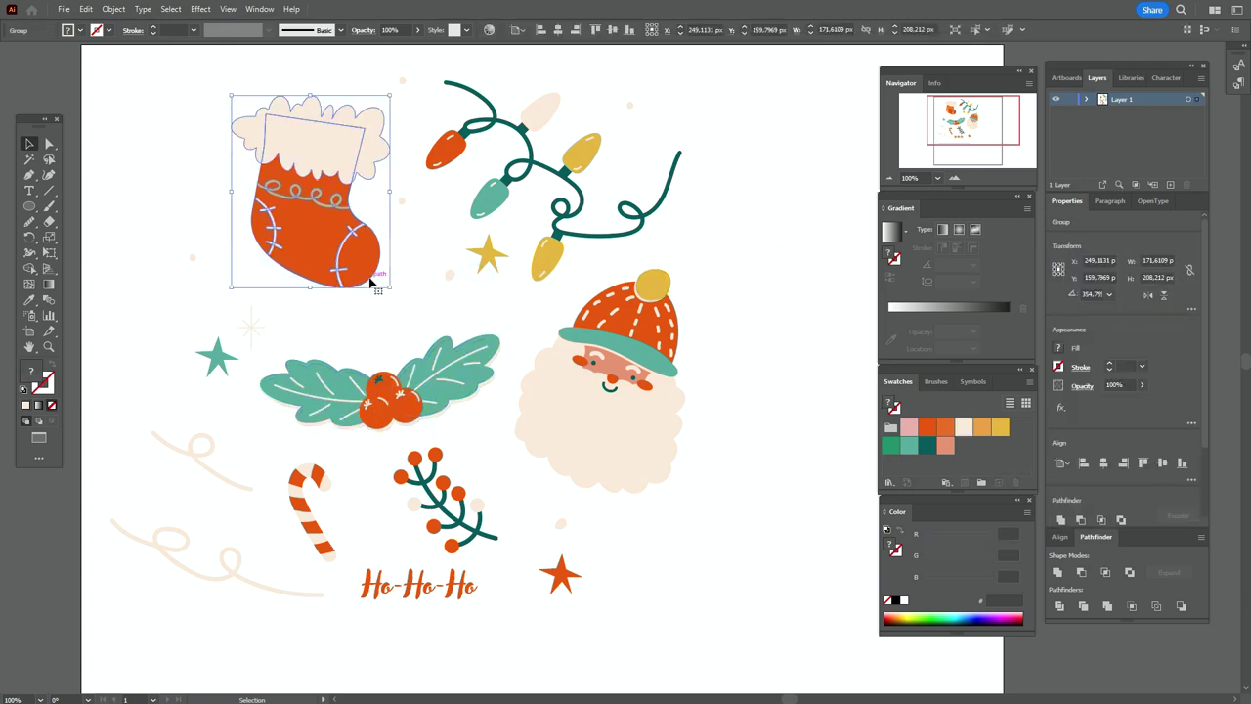
key(ctrl+c)
key(ctrl+v)
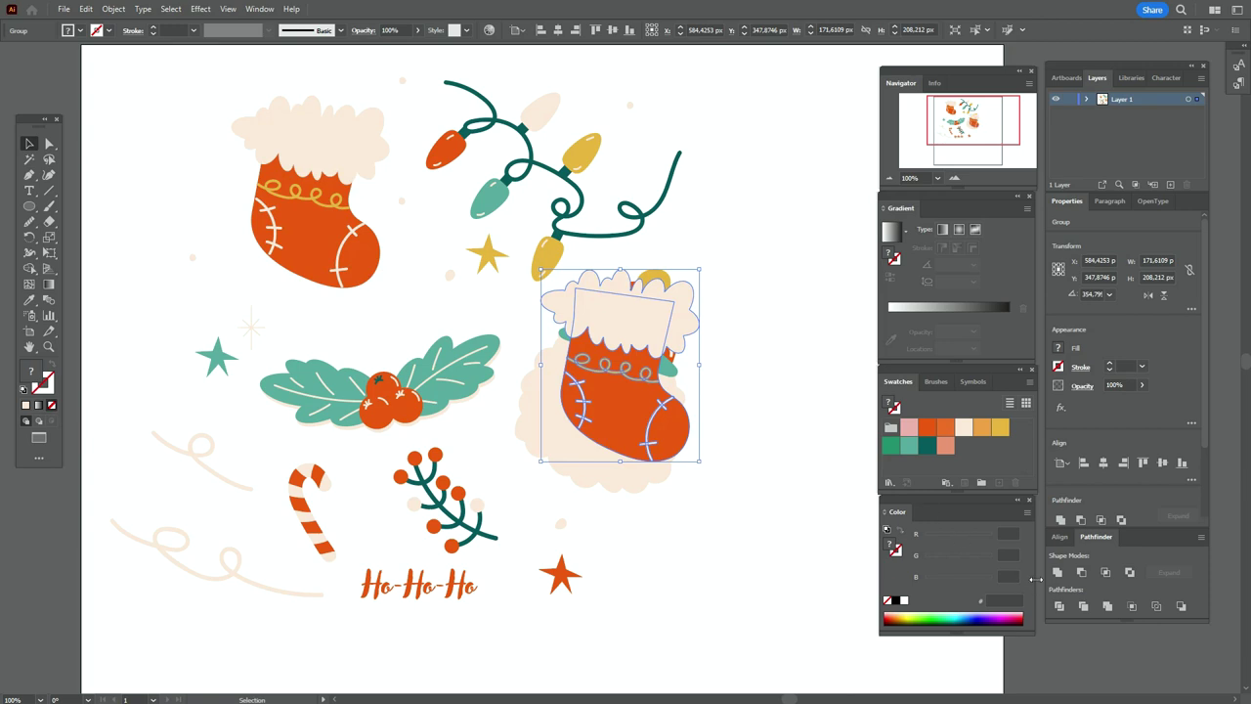
click(1057, 575)
drag(562, 347, 269, 227)
Step: Arrange the cream stocking silhouette behind the stocking and shift it slightly toward the stocking's lower right
right_click(269, 227)
mouse_move(391, 450)
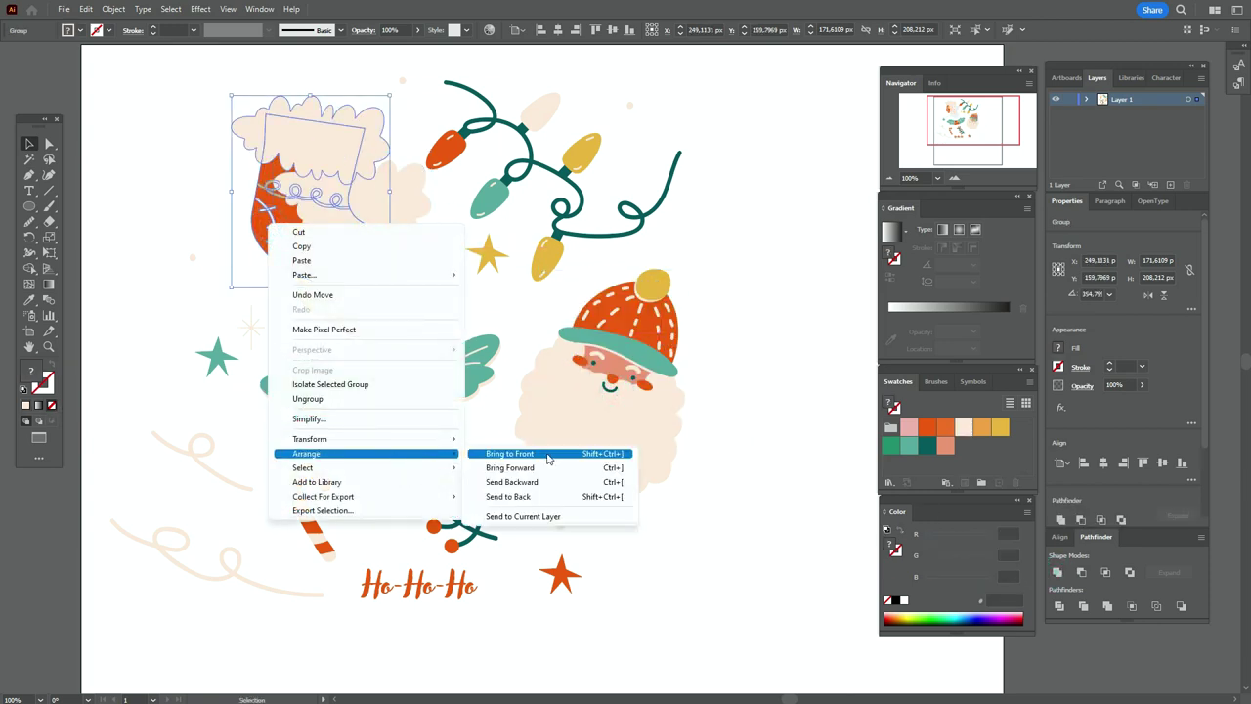
click(546, 452)
drag(394, 332, 358, 280)
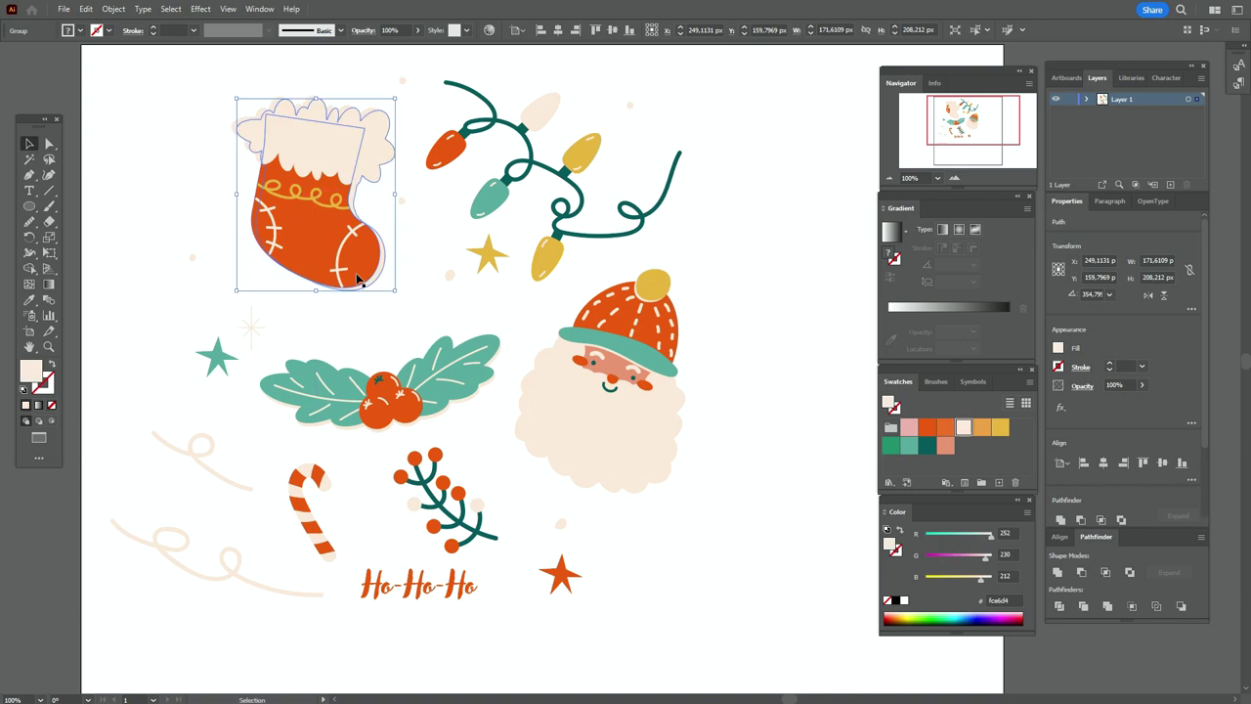
click(801, 270)
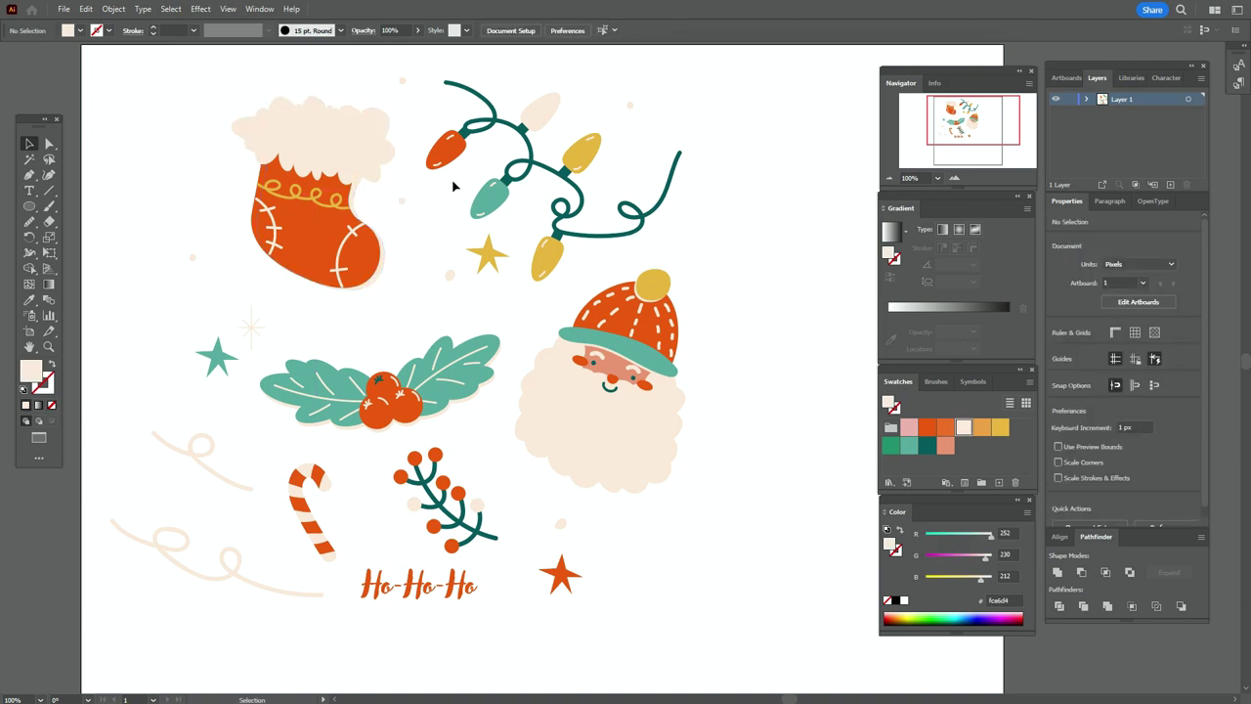
Step: Group the stocking with its cream backing shape and check that both select together
drag(245, 87, 379, 283)
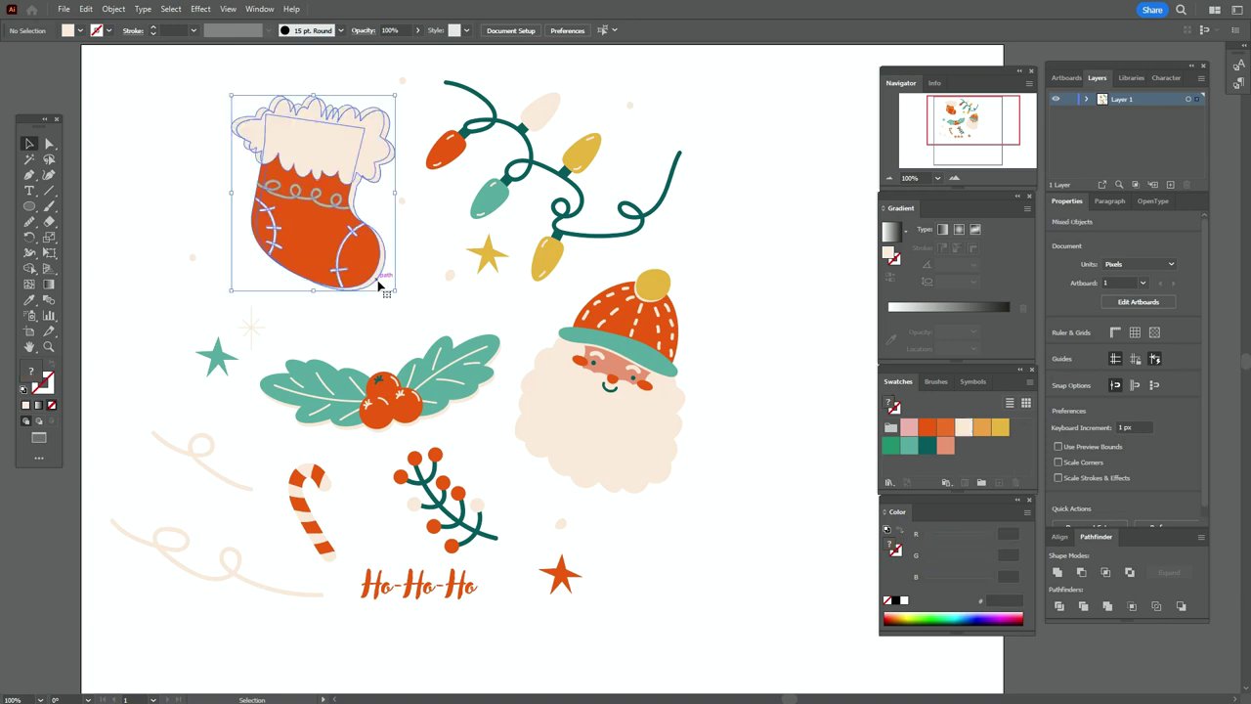
right_click(369, 226)
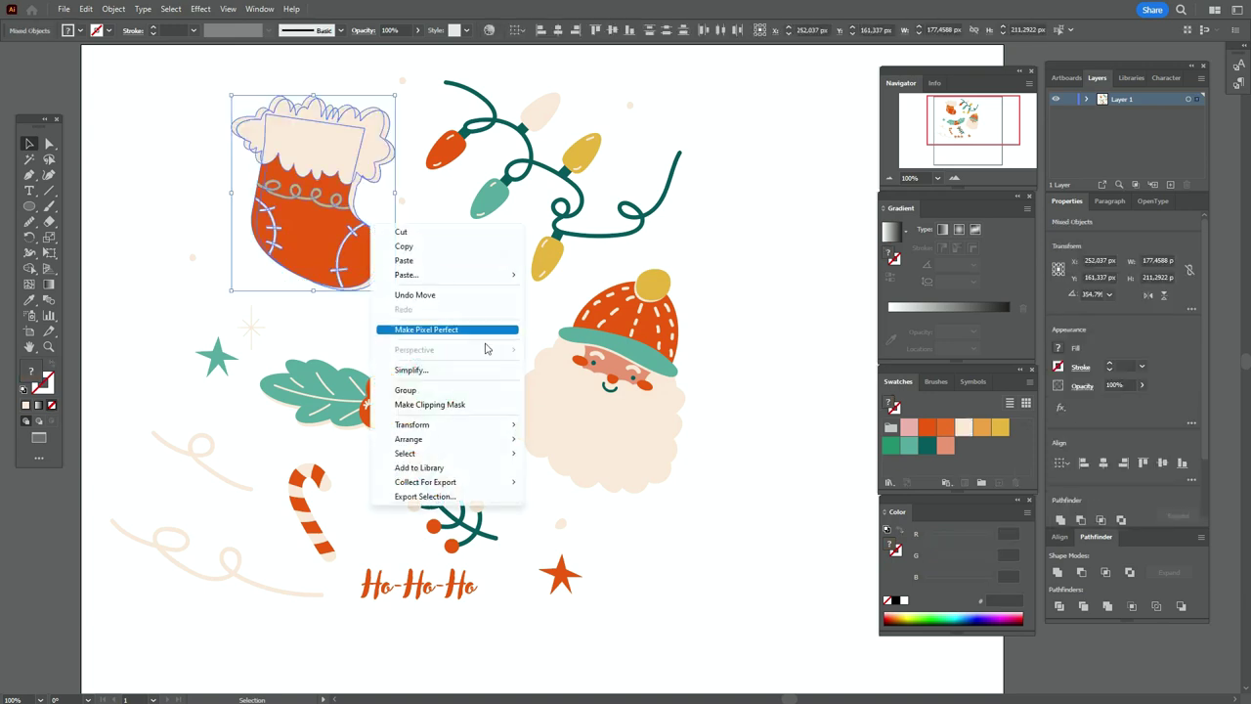
click(470, 394)
click(786, 255)
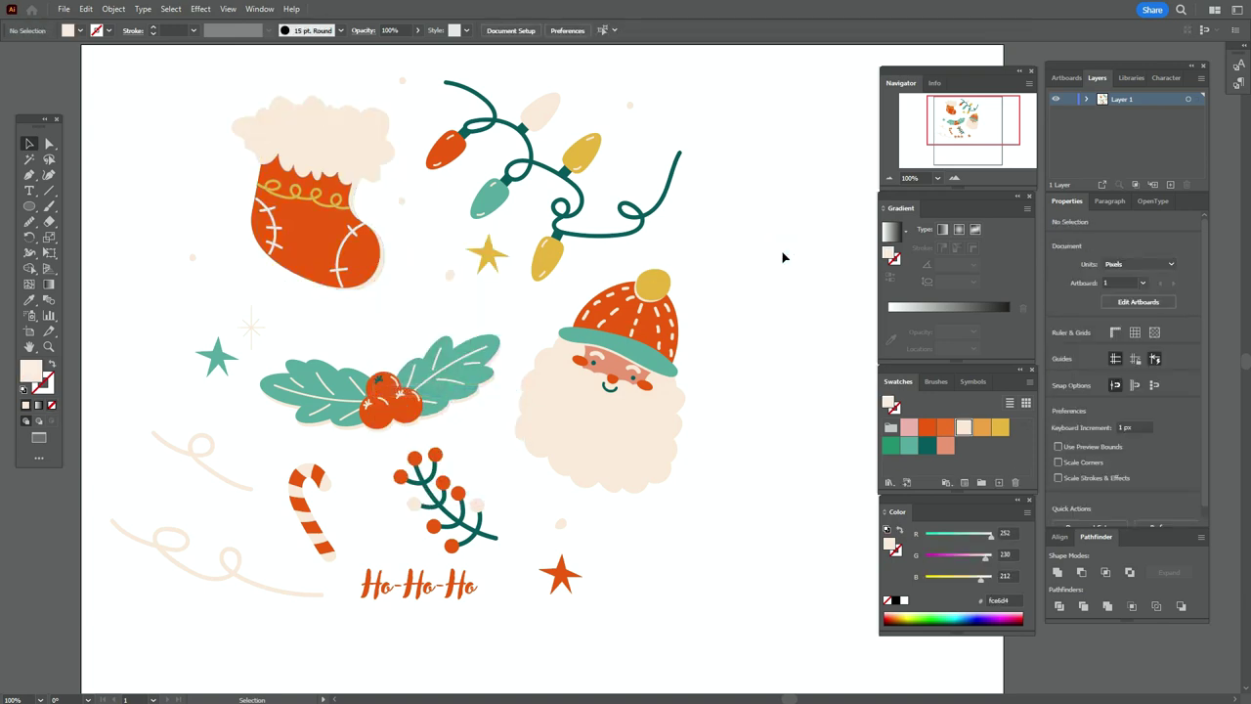
click(379, 273)
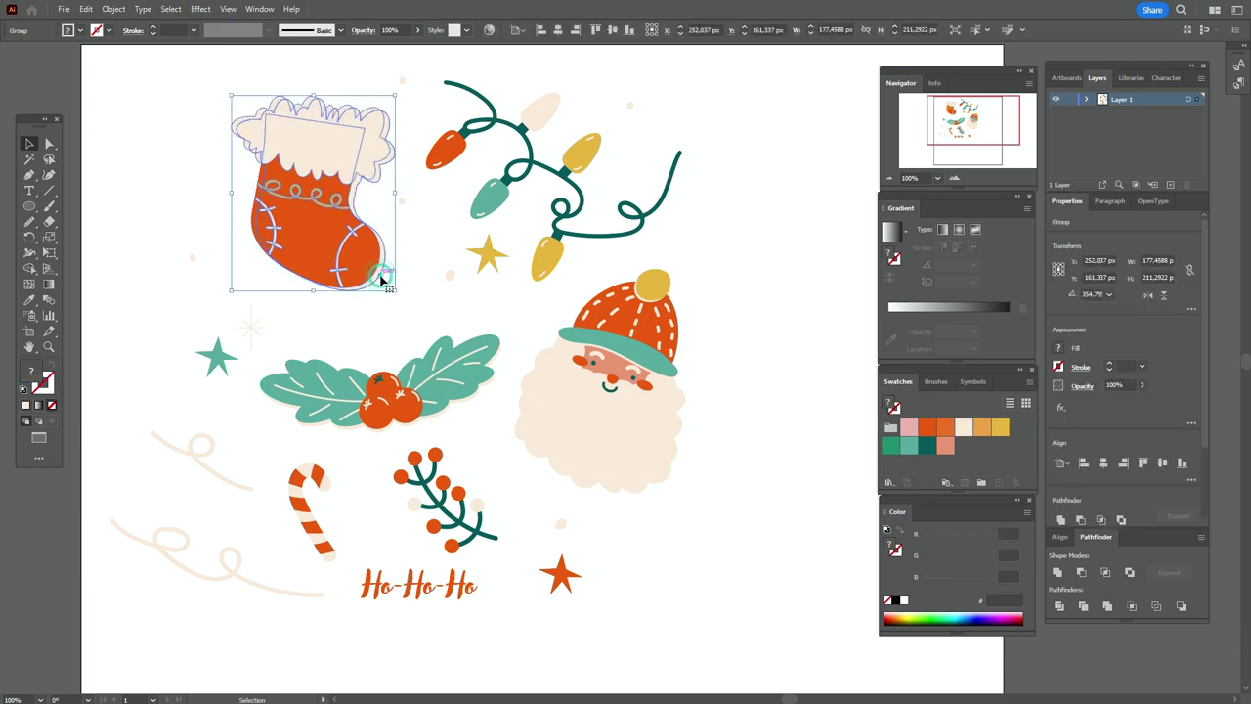
click(705, 242)
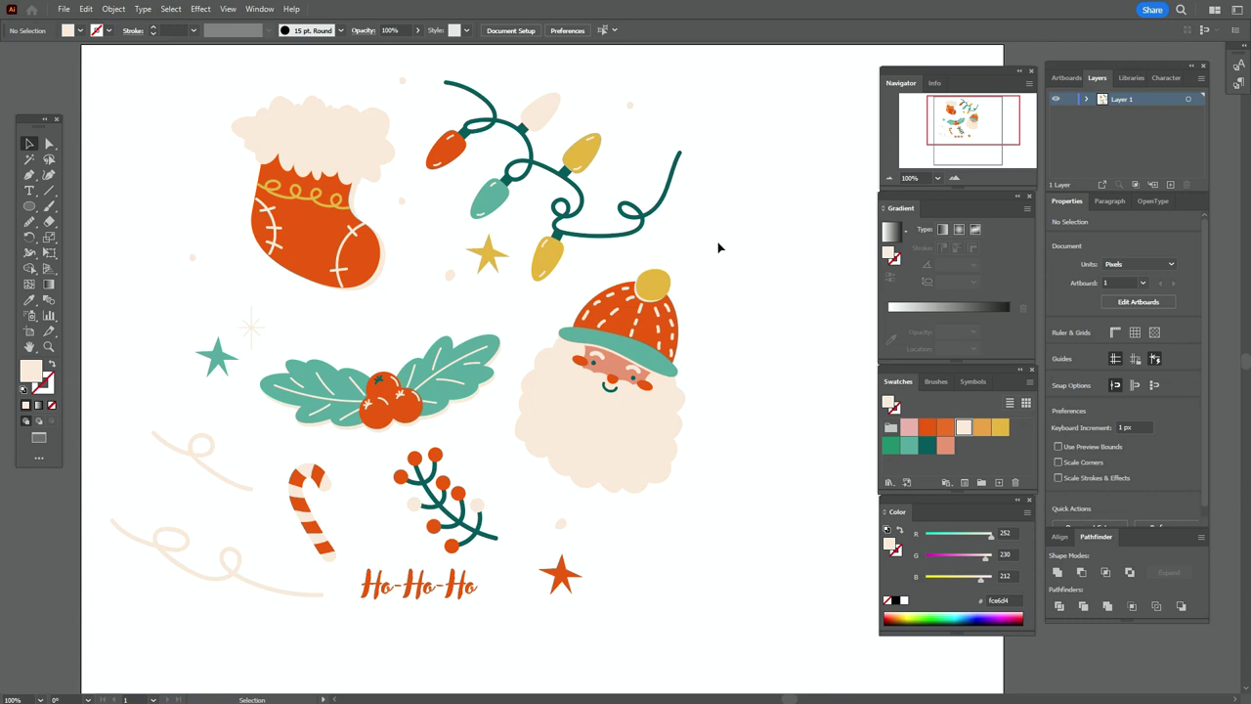
Step: Open the Artistic_ChalkCharcoalPencil brush library and load its first scribbled chalk brush
click(938, 382)
click(1030, 382)
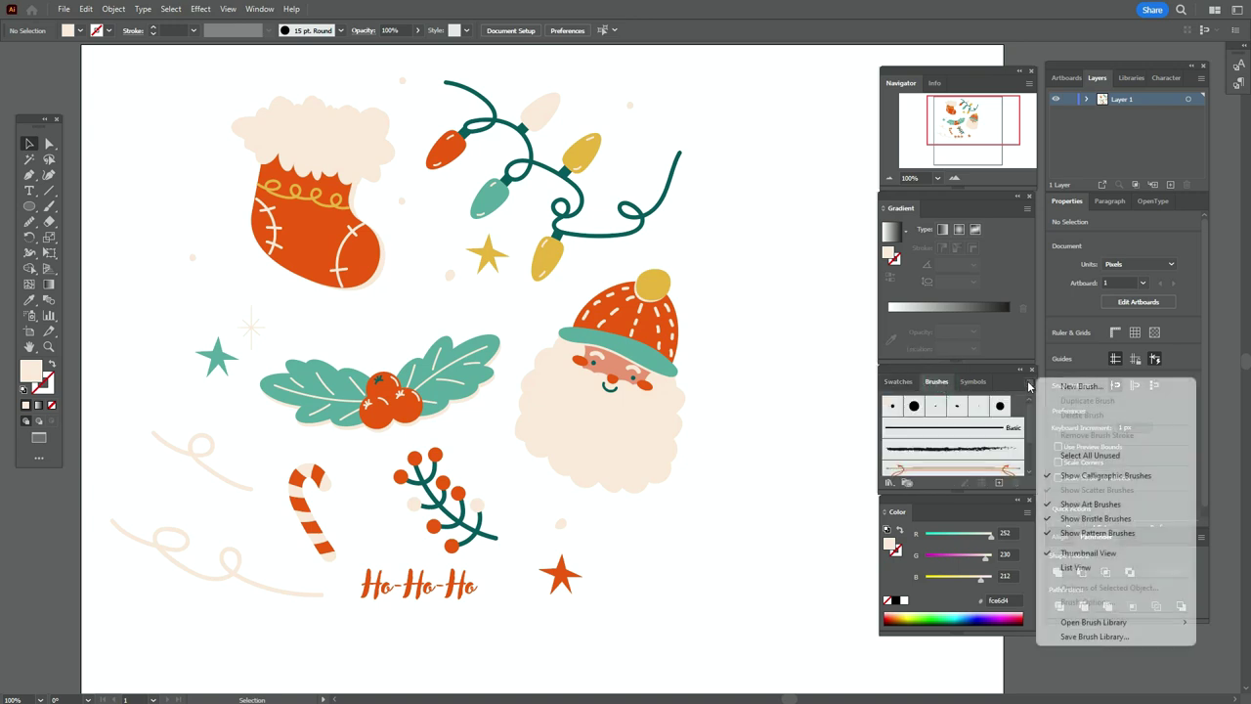
mouse_move(1170, 622)
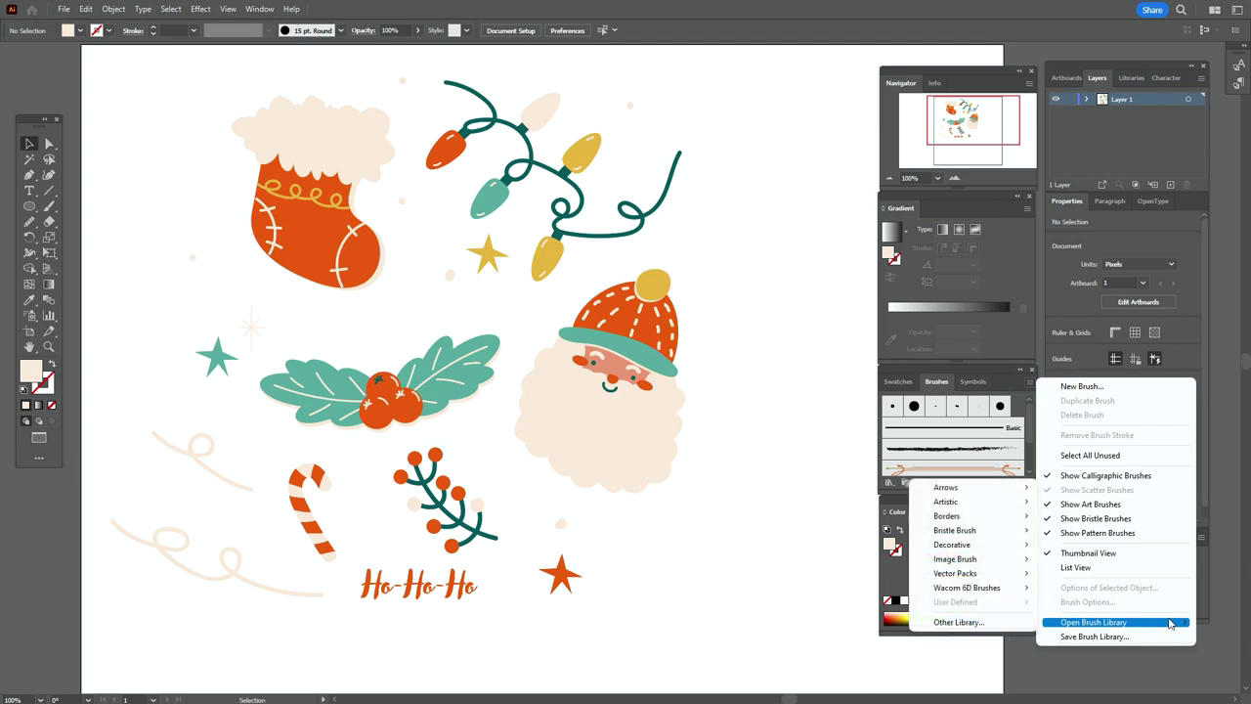
mouse_move(985, 501)
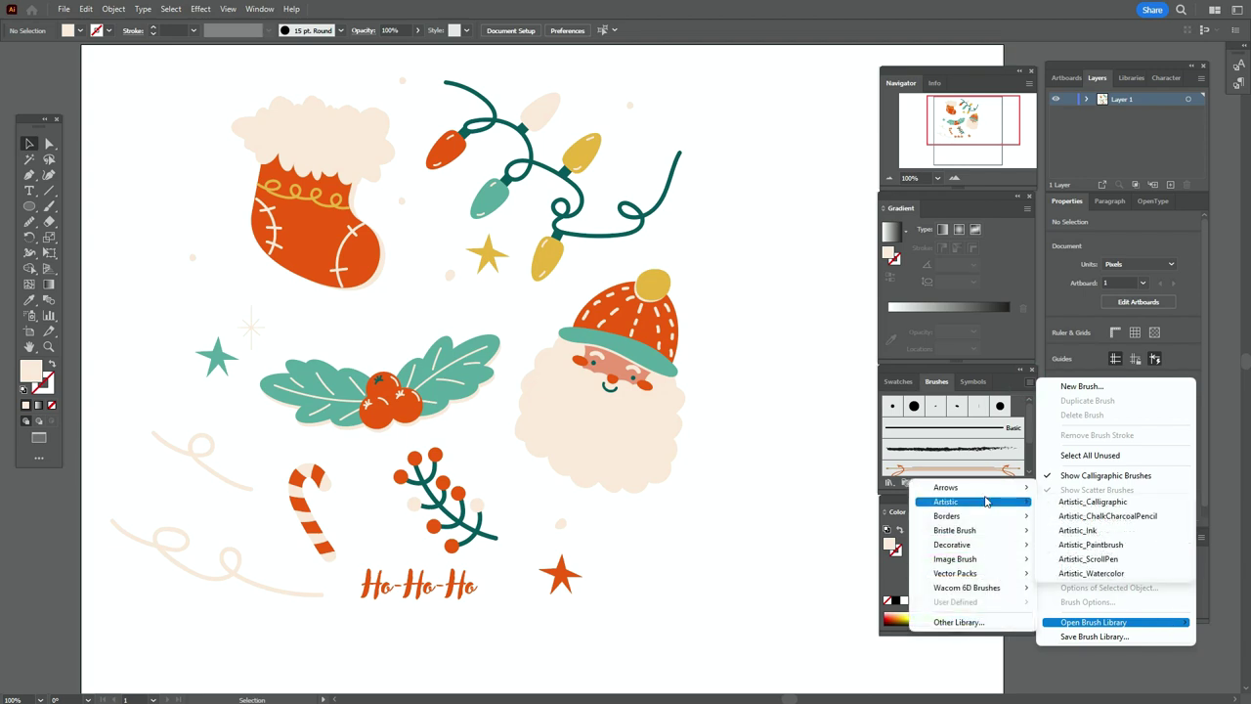
click(1103, 516)
drag(626, 309, 787, 299)
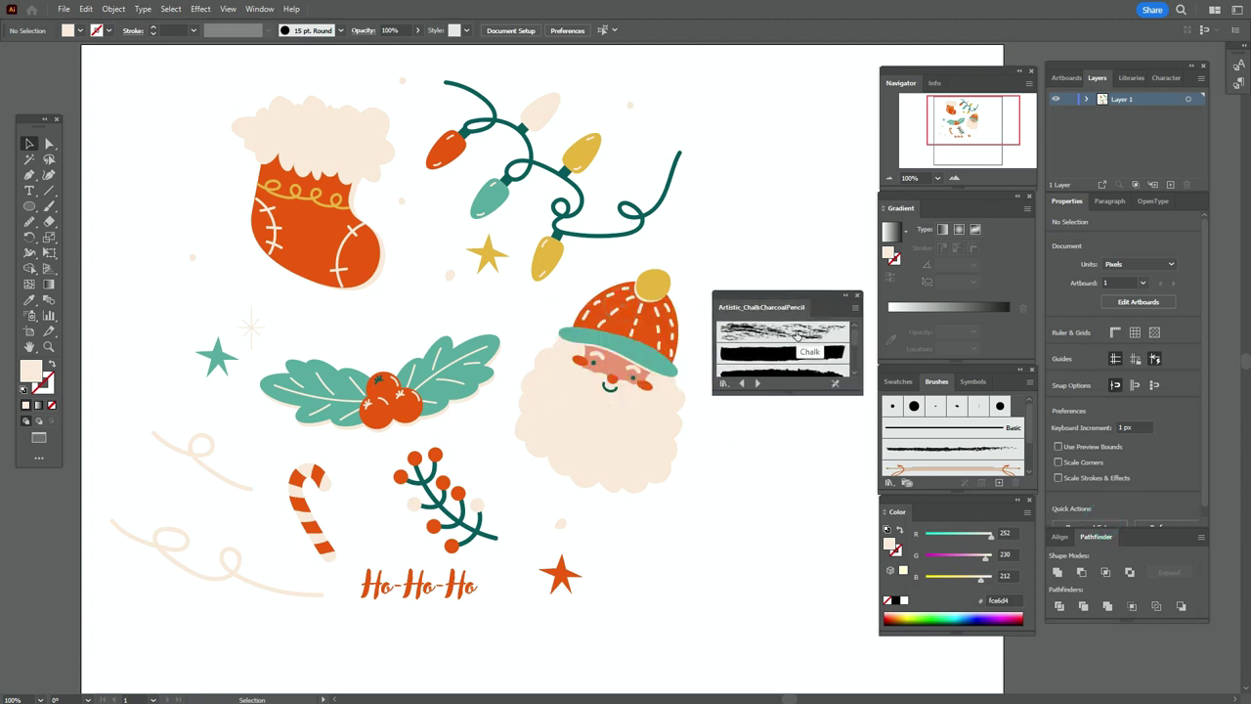
click(796, 332)
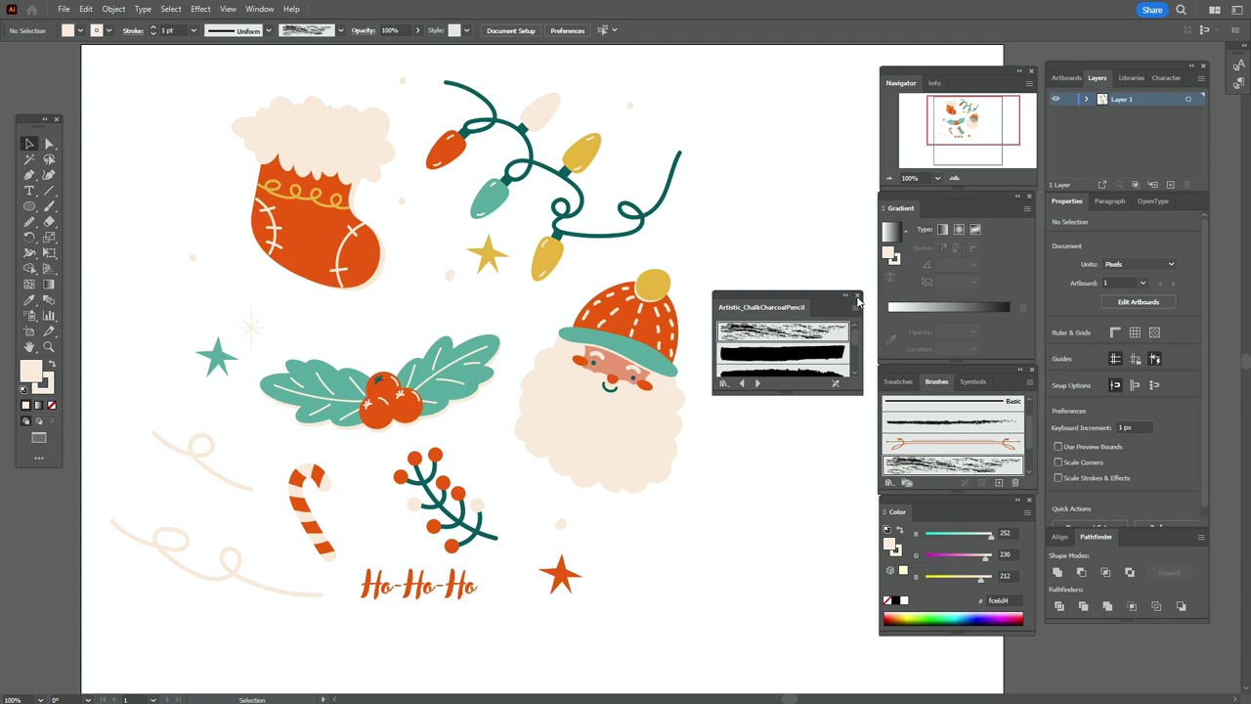
click(857, 295)
click(898, 381)
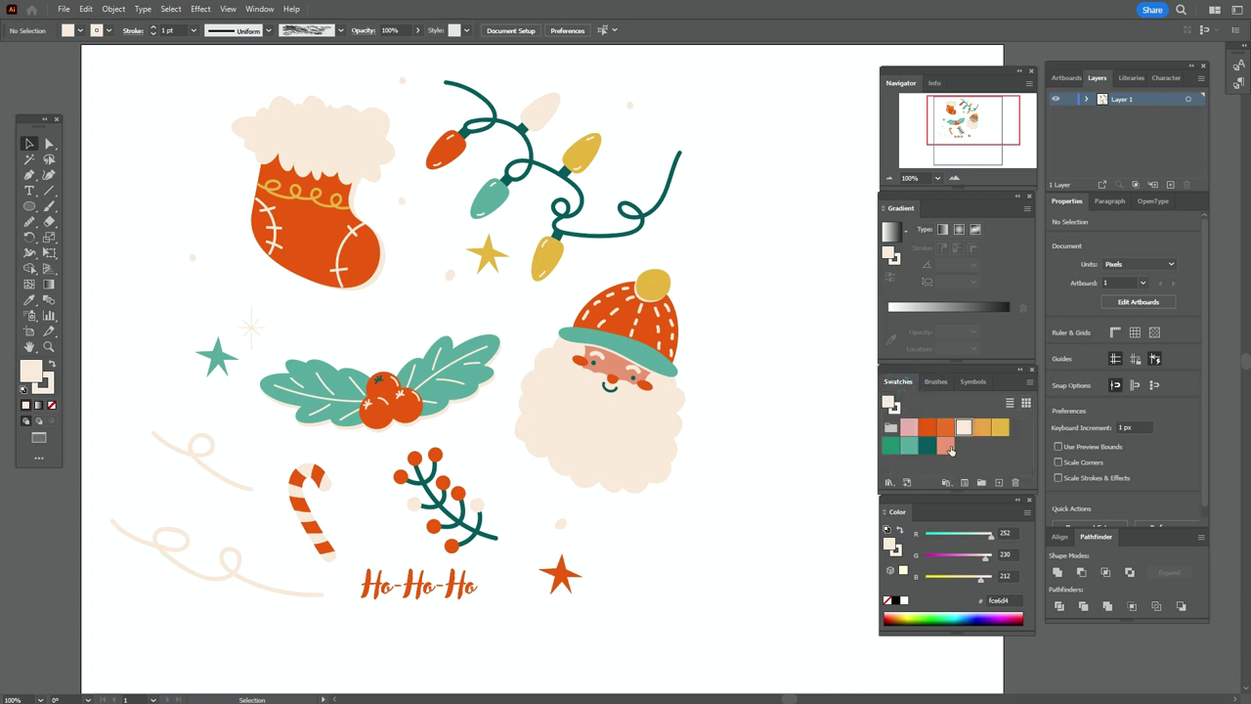
click(945, 430)
click(936, 381)
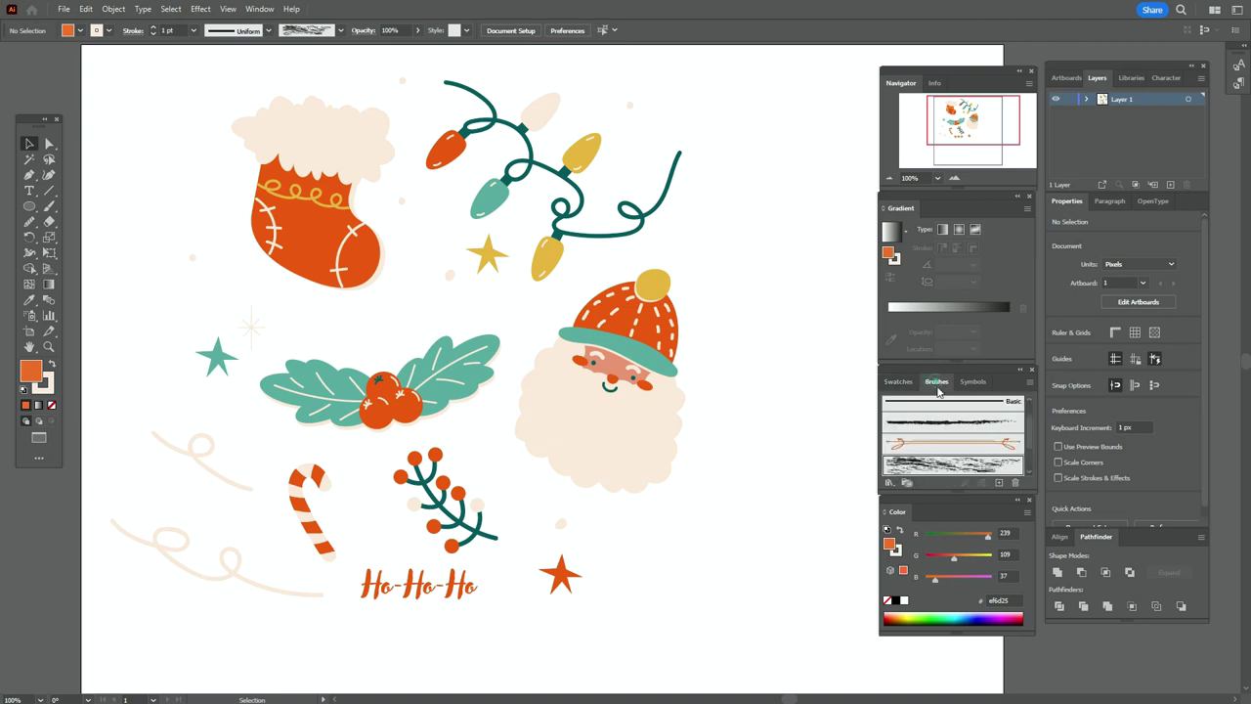
Step: Set no fill and an orange (ef6d25) stroke for painting with the scribbled chalk brush
click(52, 404)
click(44, 386)
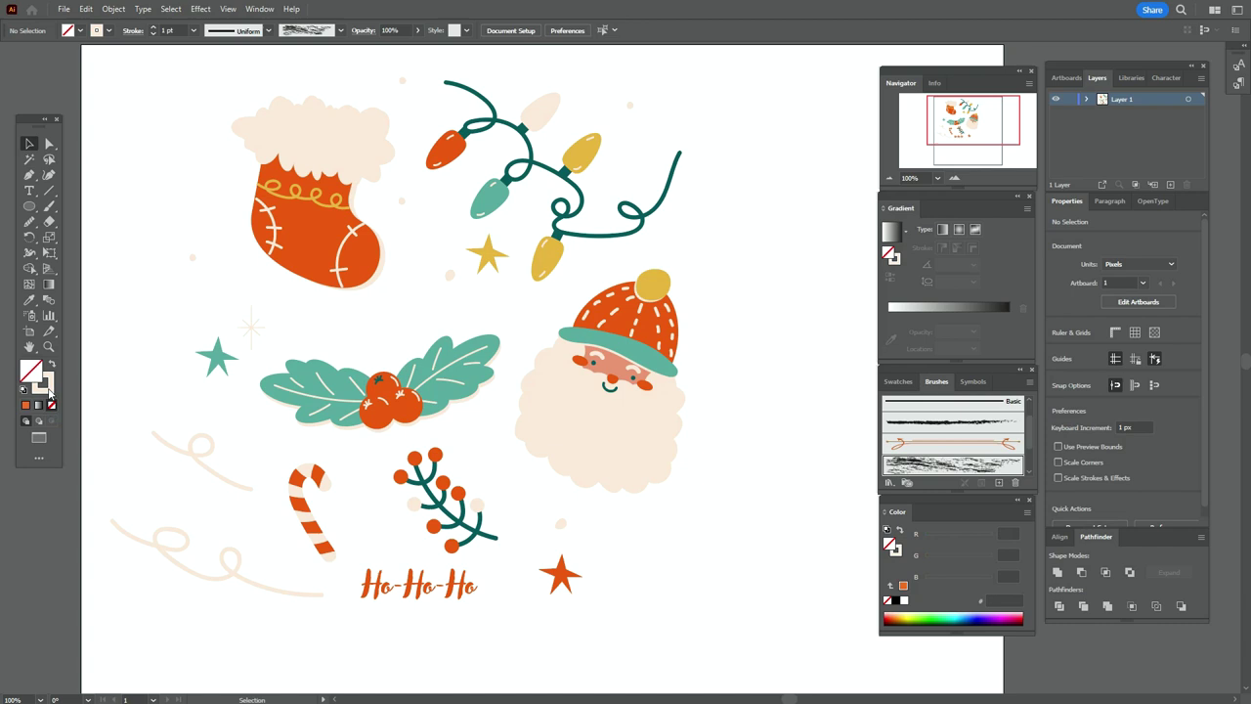
click(897, 381)
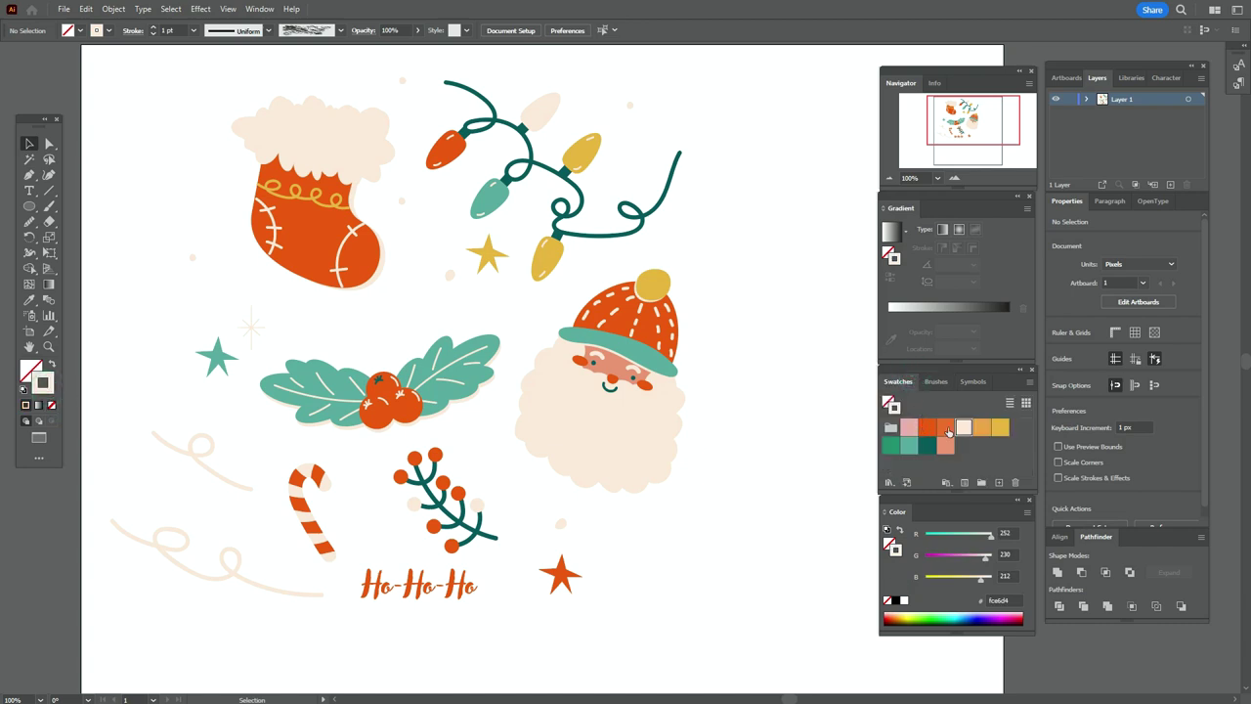
click(944, 431)
click(935, 382)
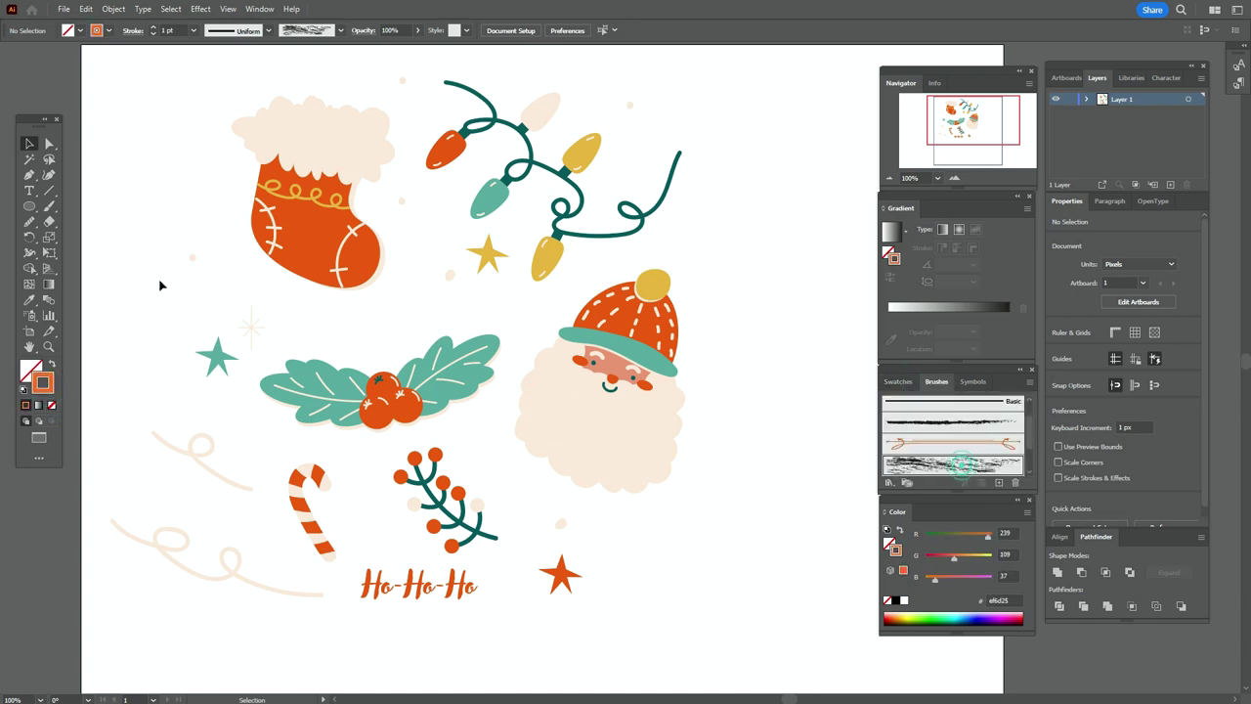
Step: Paint a chalk texture stroke about 63 × 89 px across the stocking with an elliptical width profile
click(49, 206)
click(268, 31)
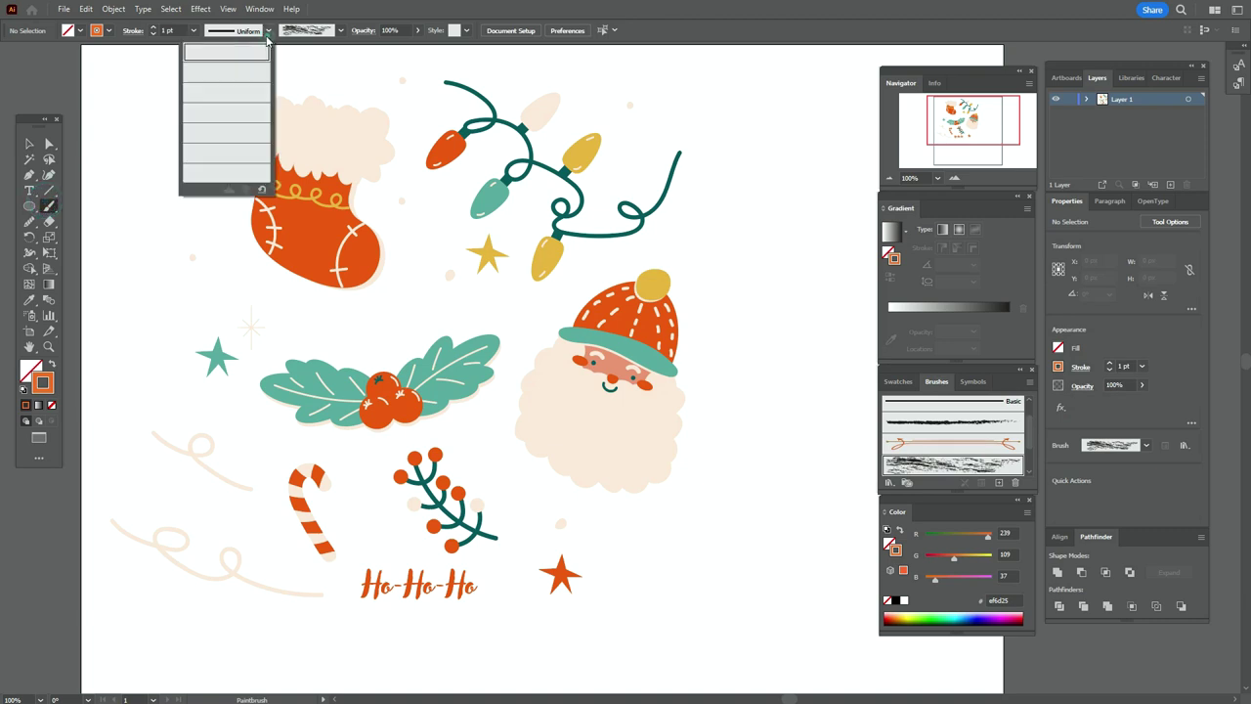
click(240, 75)
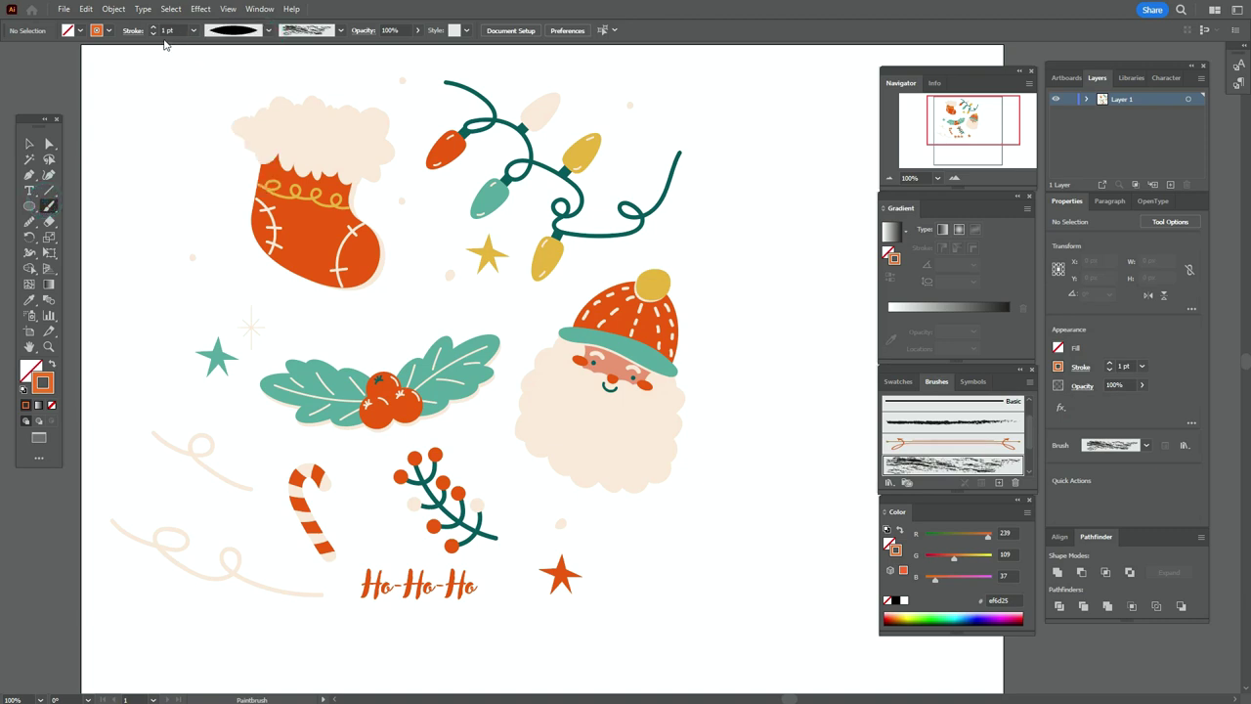
drag(335, 260, 302, 230)
Step: Rotate the stocking's texture stroke about 8°, resize it to about 95 × 102 px and set its opacity to 35%
click(30, 144)
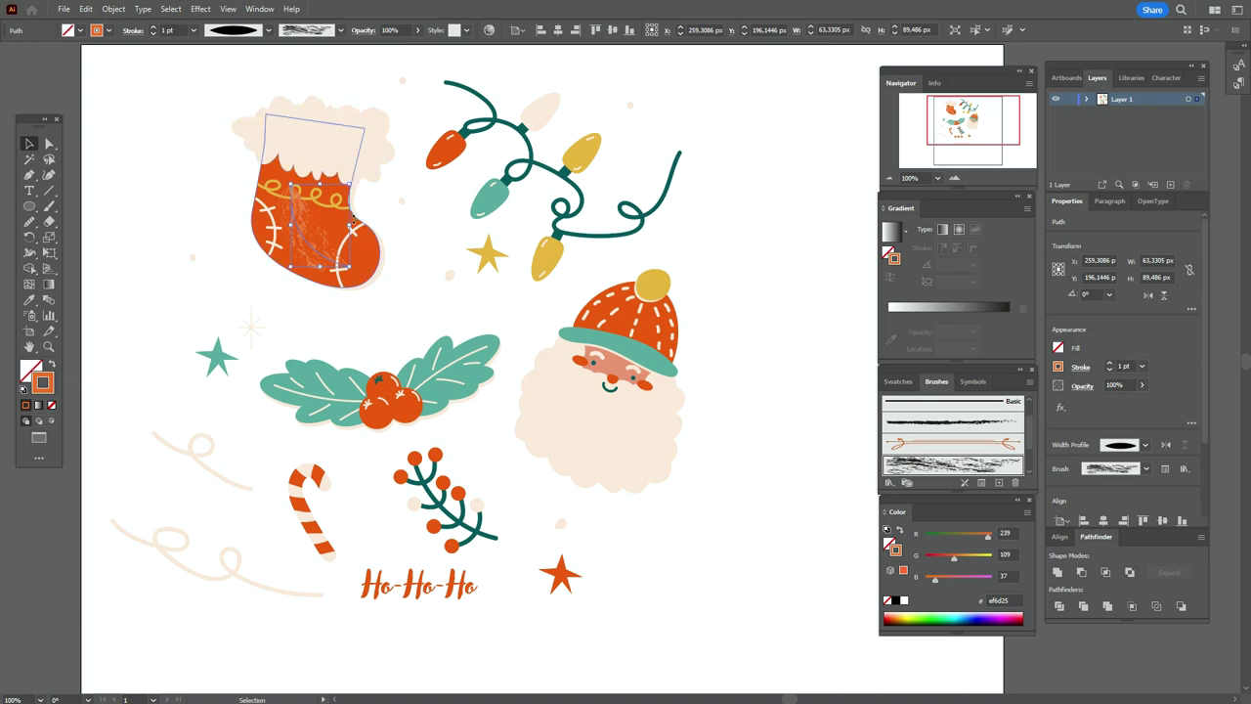
mouse_move(357, 265)
mouse_down()
mouse_move(338, 274)
mouse_move(368, 277)
mouse_move(331, 255)
mouse_move(343, 270)
mouse_move(331, 291)
mouse_up()
drag(313, 267, 323, 259)
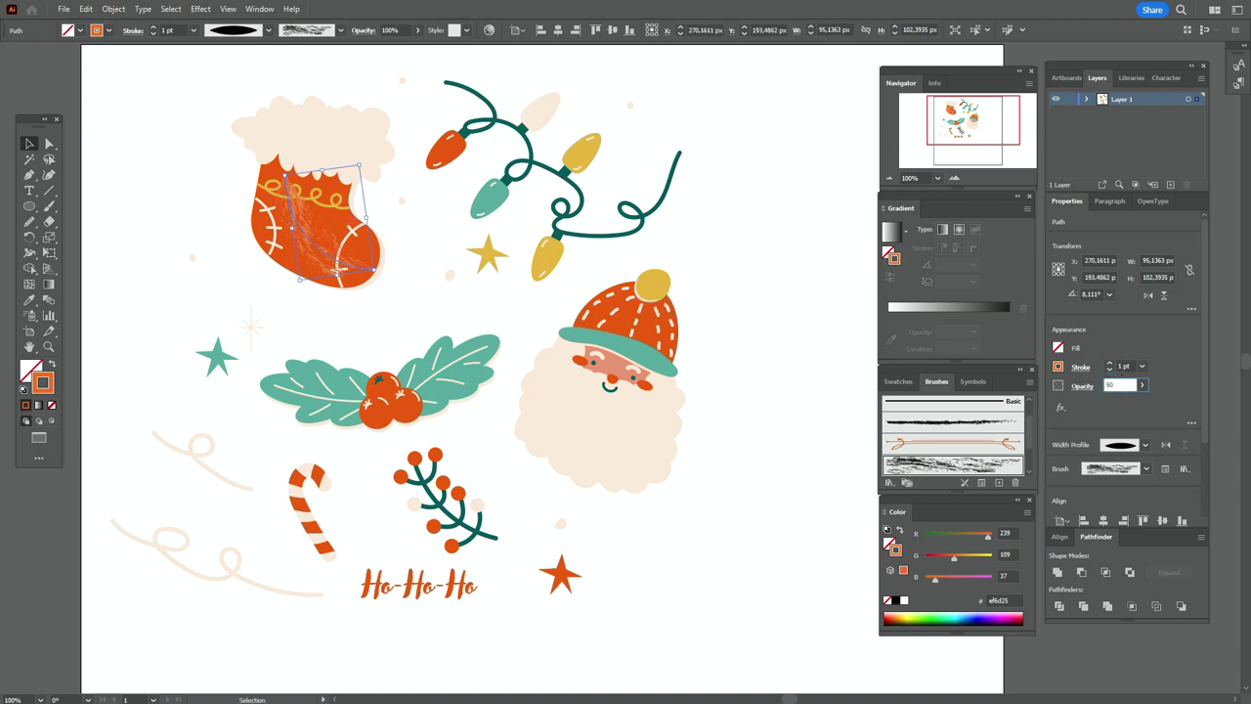
key(Return)
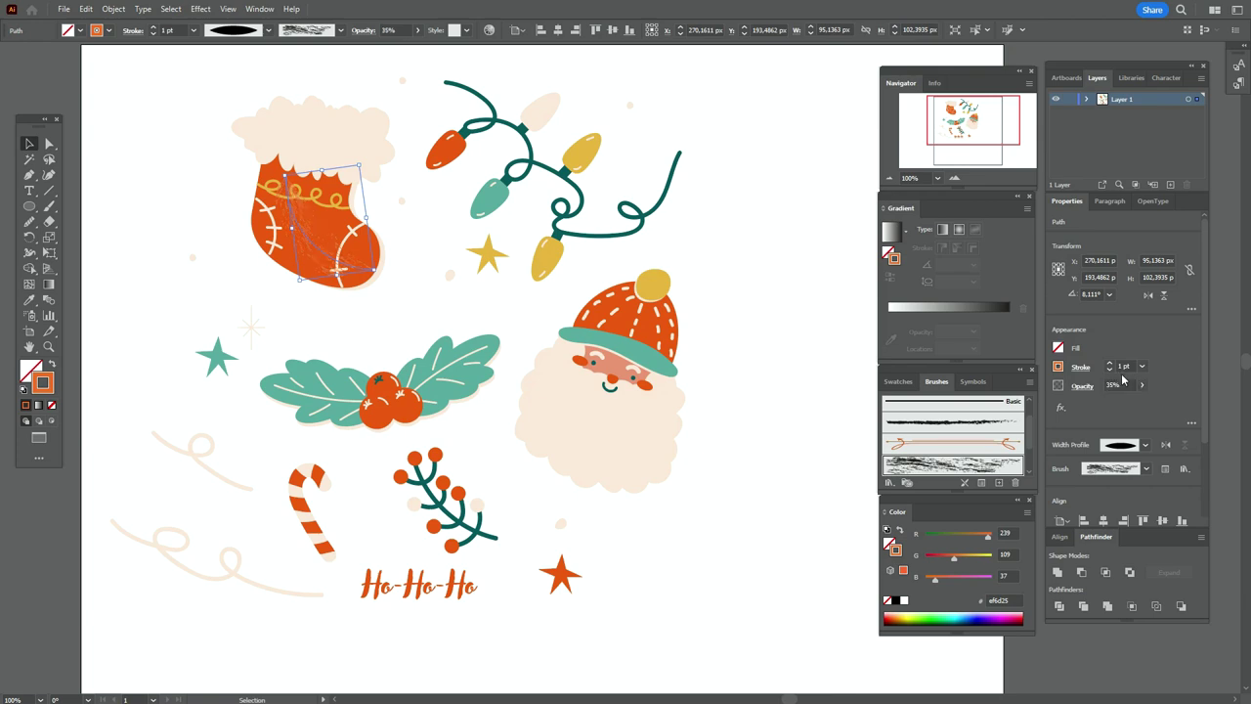
click(53, 76)
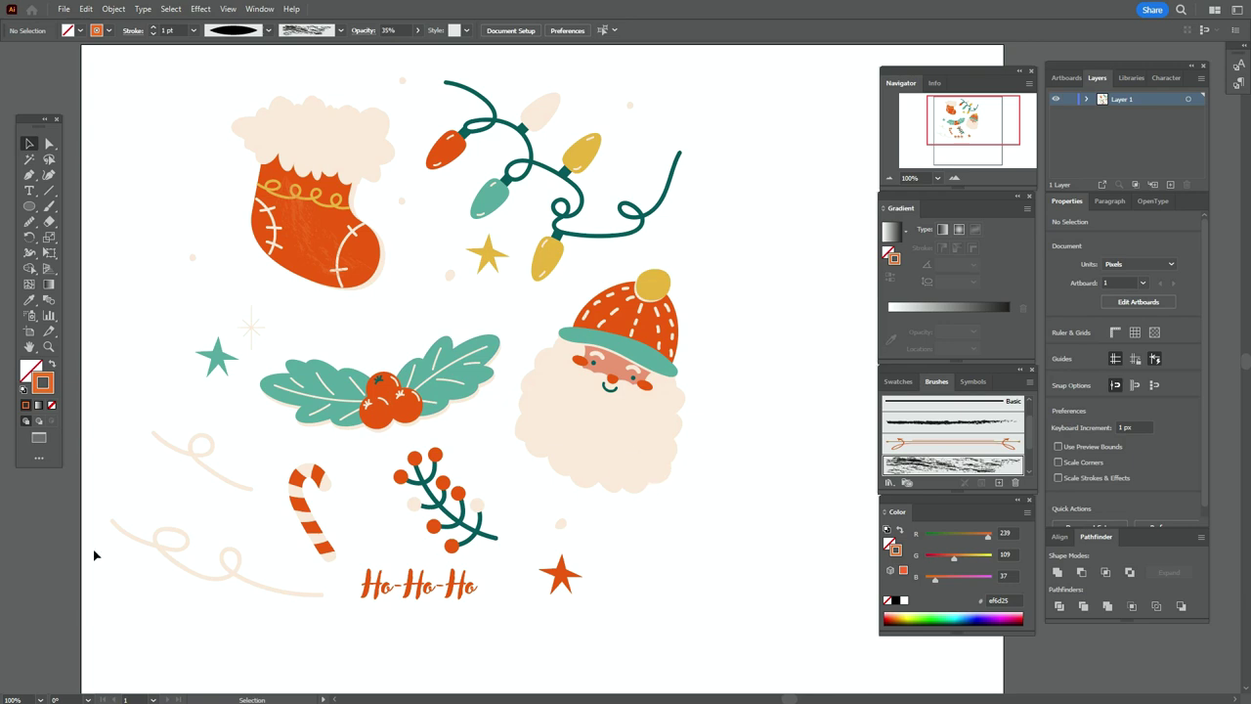
Step: Paint an orange (ef6d25) chalk texture stroke across Santa's hat and adjust its stroke weight
click(48, 346)
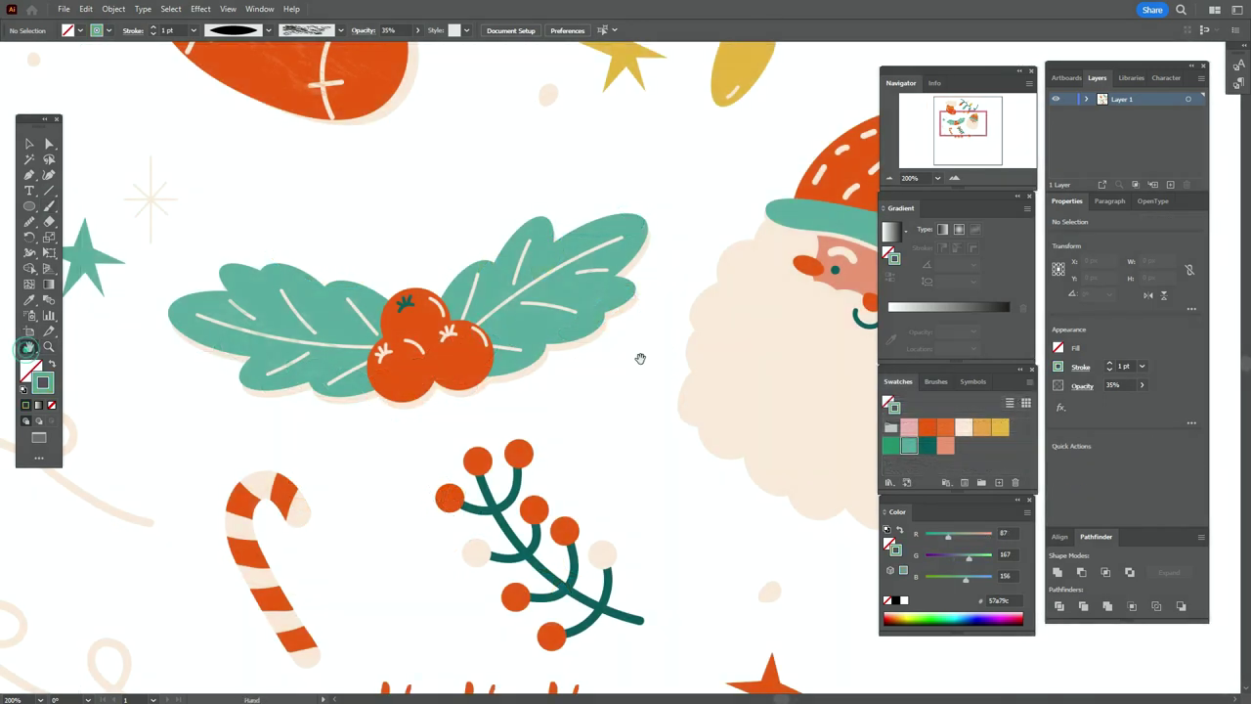
key(v)
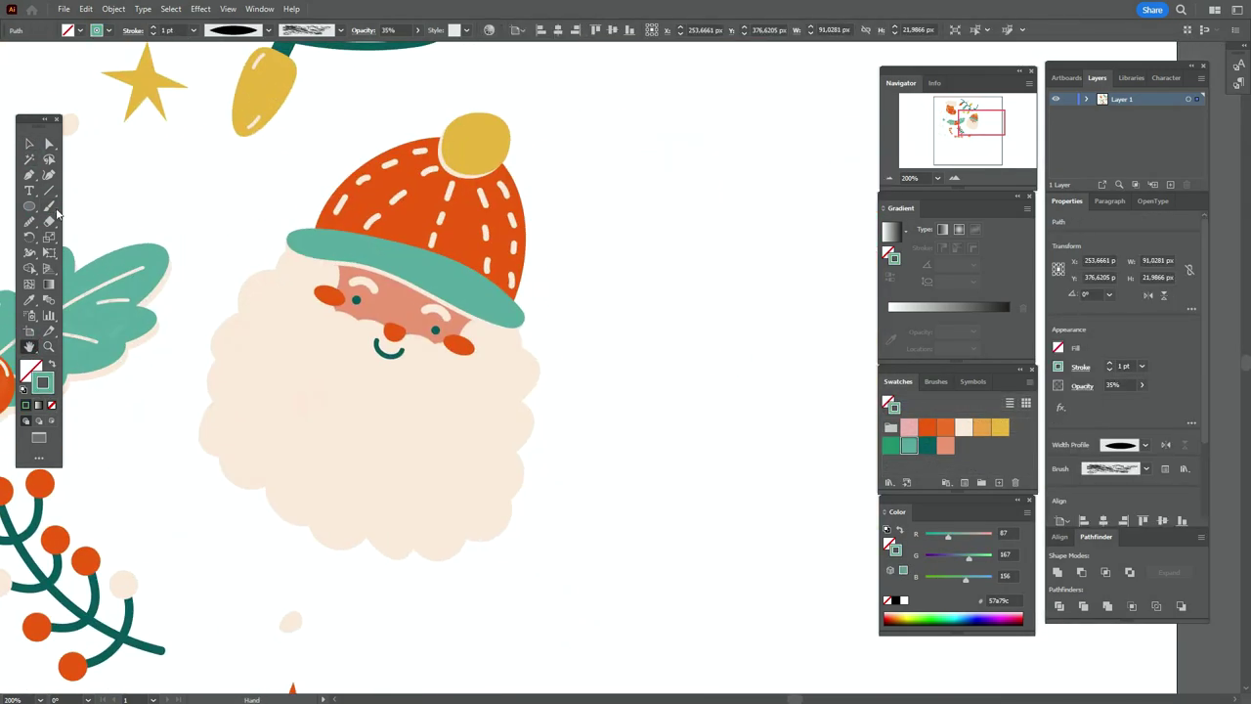
click(441, 273)
click(711, 367)
click(946, 427)
key(b)
drag(350, 216, 514, 258)
key(v)
click(447, 195)
click(153, 26)
Step: Paint a yellow (e8b23b) chalk texture stroke on the hat's pompom and set its weight to 0.3 pt
click(491, 148)
click(1000, 427)
key(b)
mouse_move(454, 137)
mouse_down()
mouse_move(497, 157)
mouse_move(454, 146)
mouse_up()
key(v)
click(170, 31)
text(0.3)
click(101, 452)
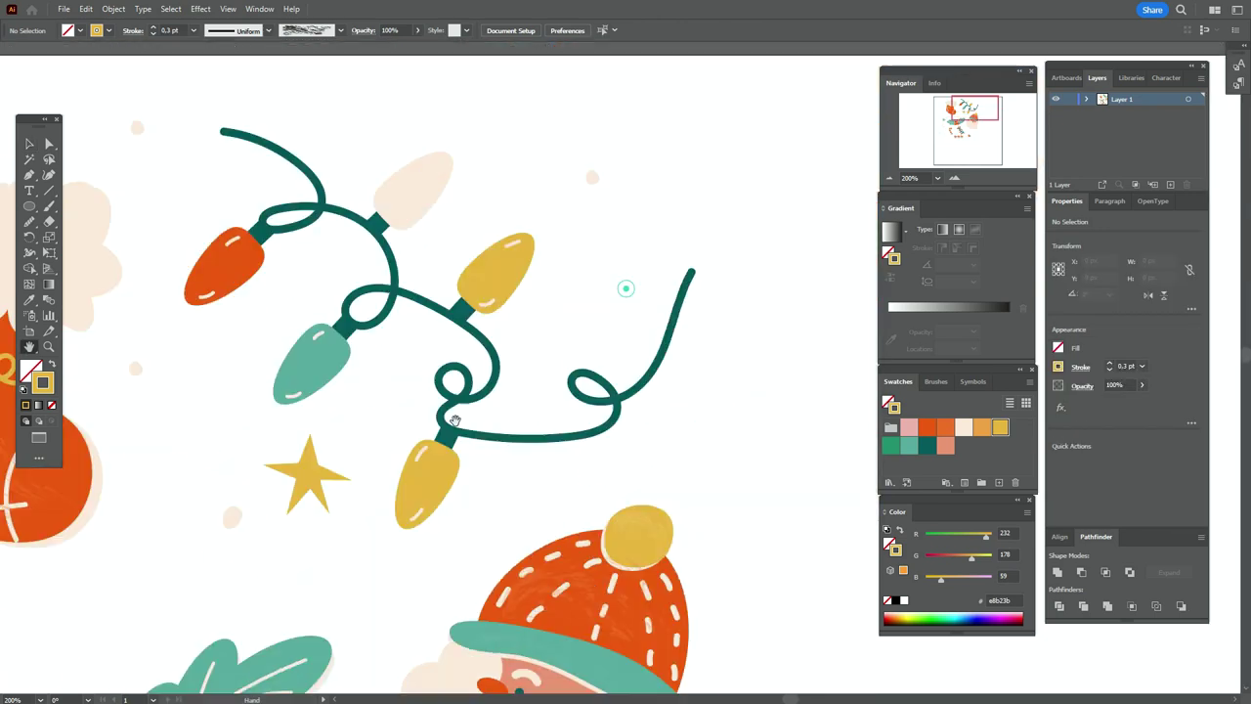
Step: Paint an orange (ef6d25) chalk texture stroke on the orange-red bulb, apply the elliptical width profile and adjust the stroke
key(b)
click(945, 427)
drag(195, 278, 235, 249)
key(v)
click(217, 264)
click(267, 31)
click(236, 72)
drag(180, 284, 256, 258)
click(700, 573)
click(421, 481)
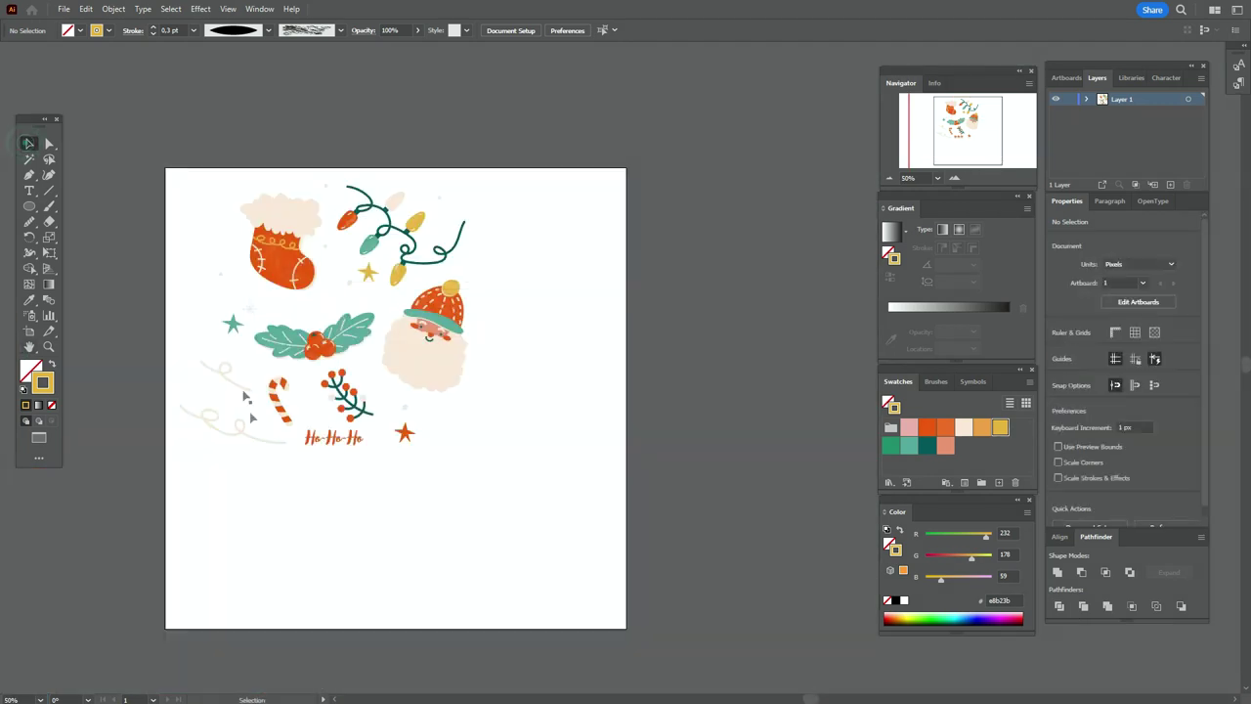
Step: Expand the appearance of the two cream swirl lines beside the candy cane
click(245, 396)
shift+click(246, 432)
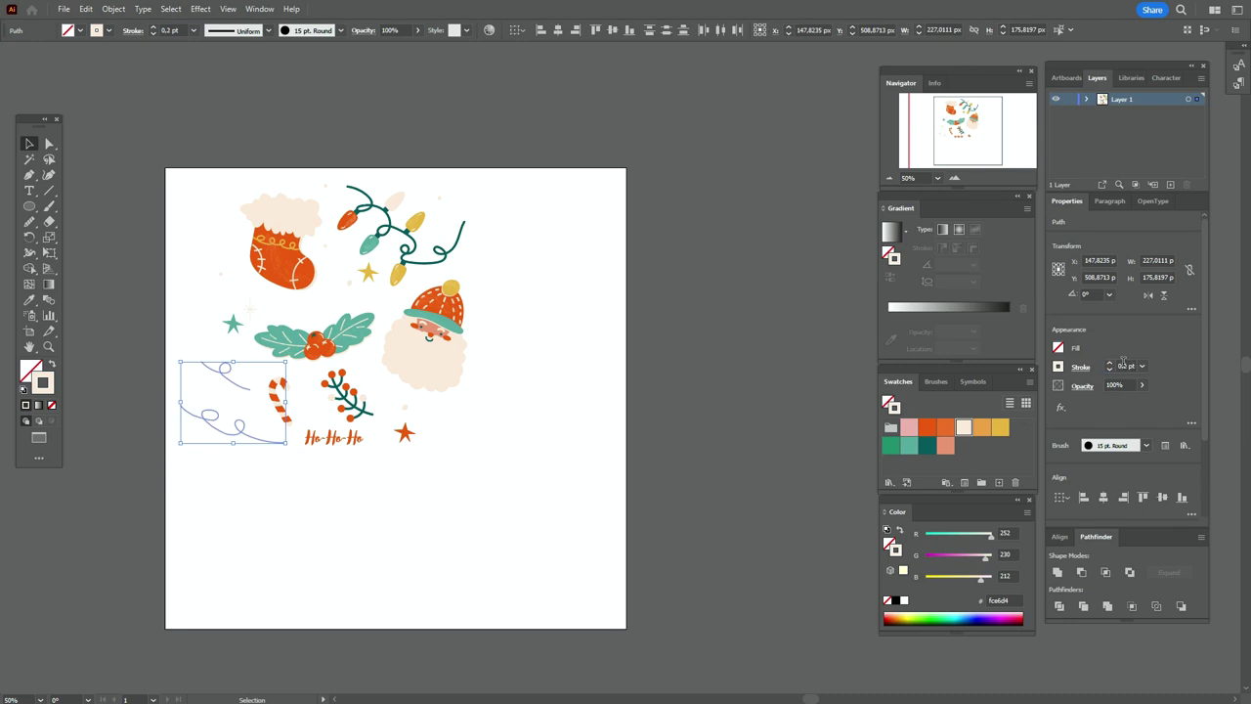
click(124, 8)
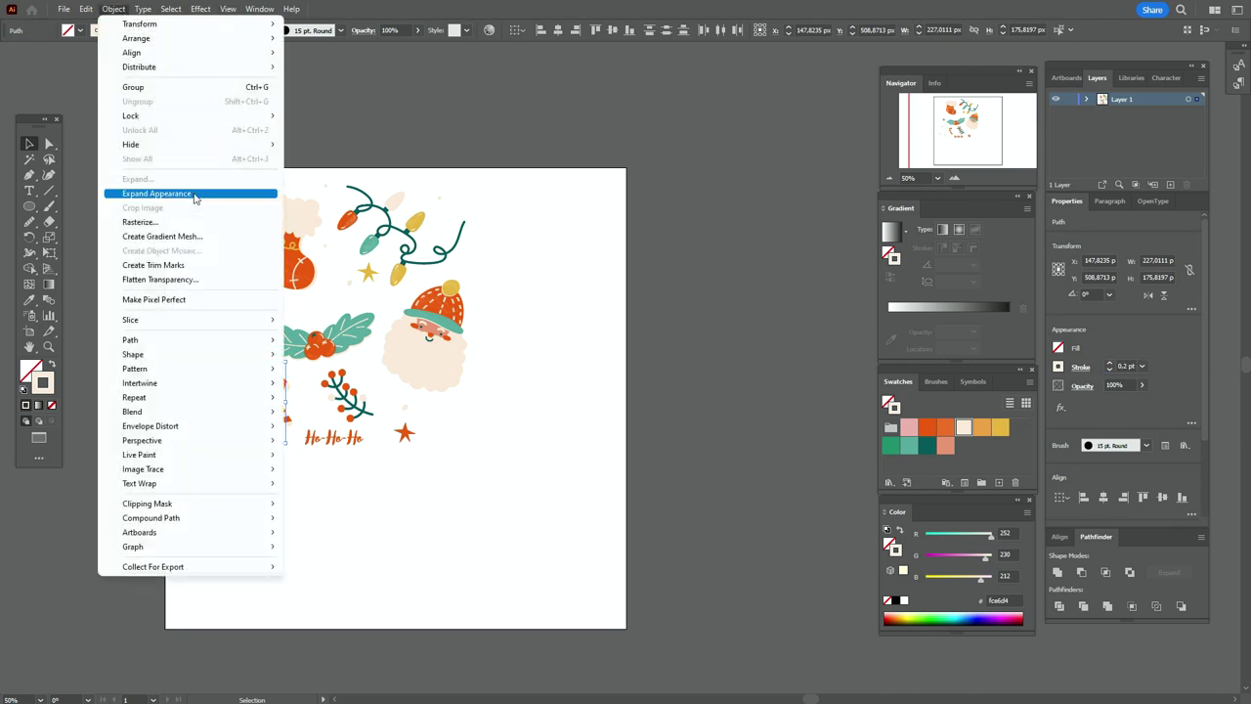
click(193, 193)
click(250, 144)
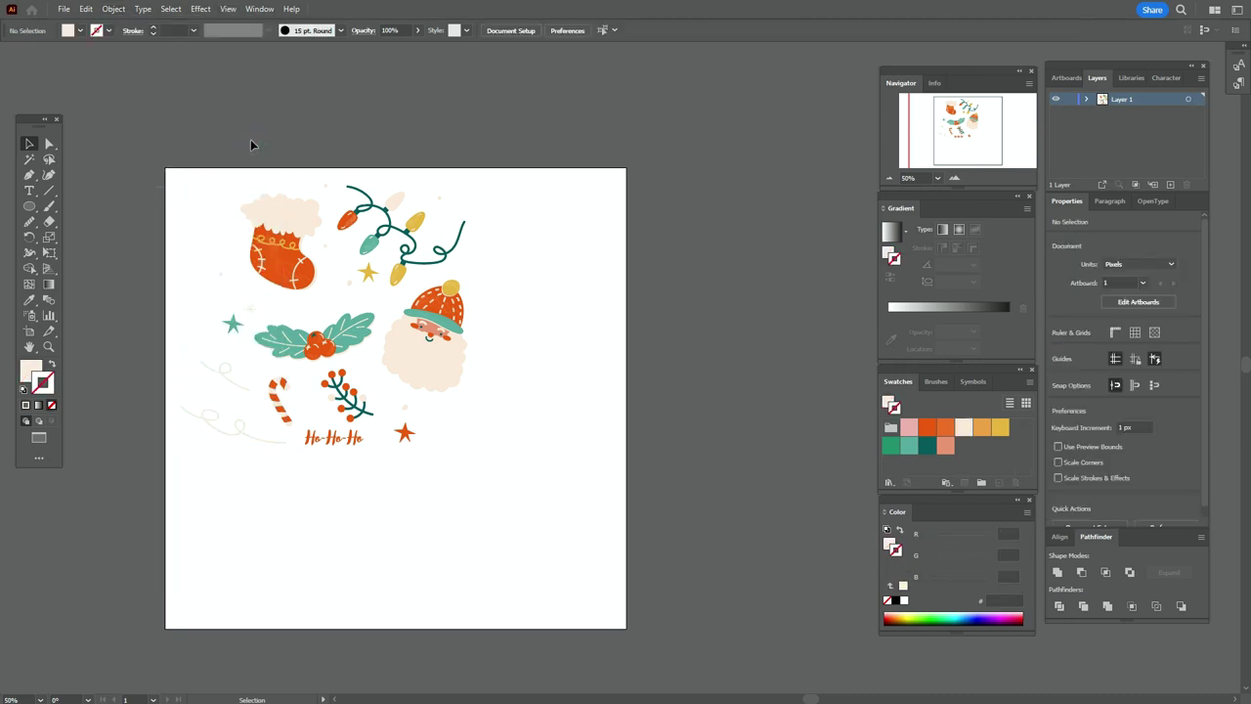
Step: Expand the appearance of the whole stocking illustration and group its parts
drag(237, 168, 307, 293)
click(113, 9)
click(184, 193)
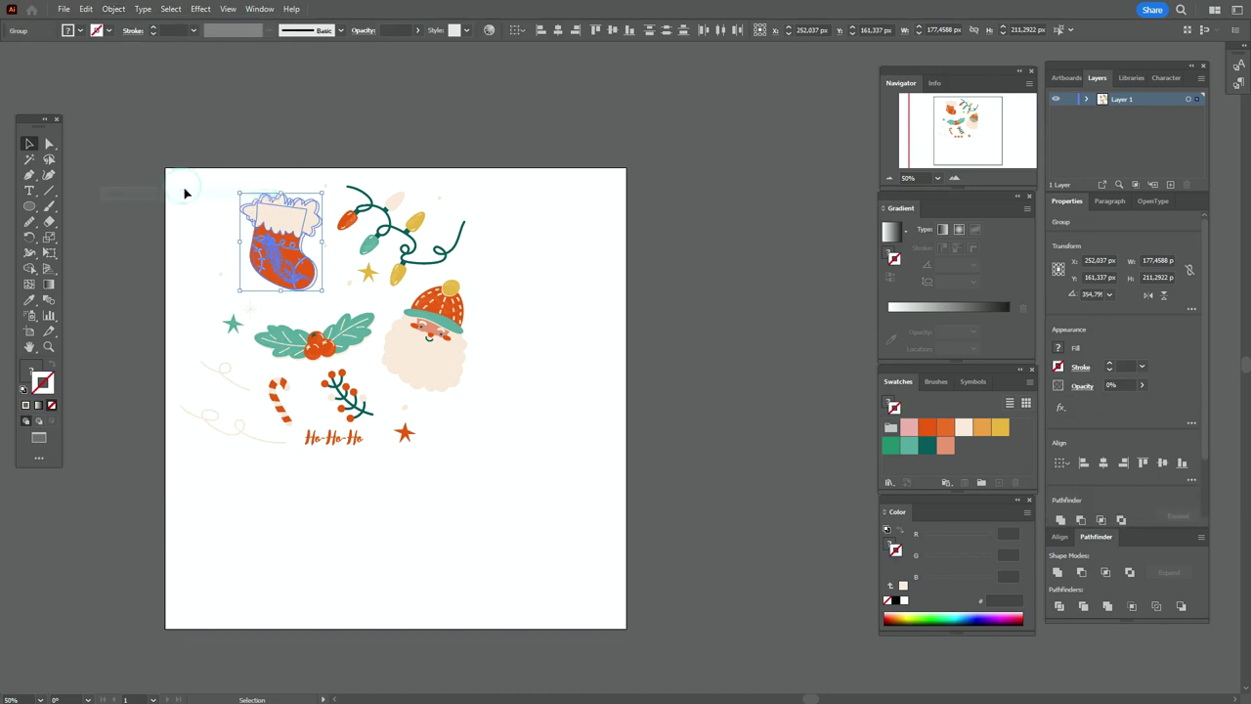
right_click(305, 280)
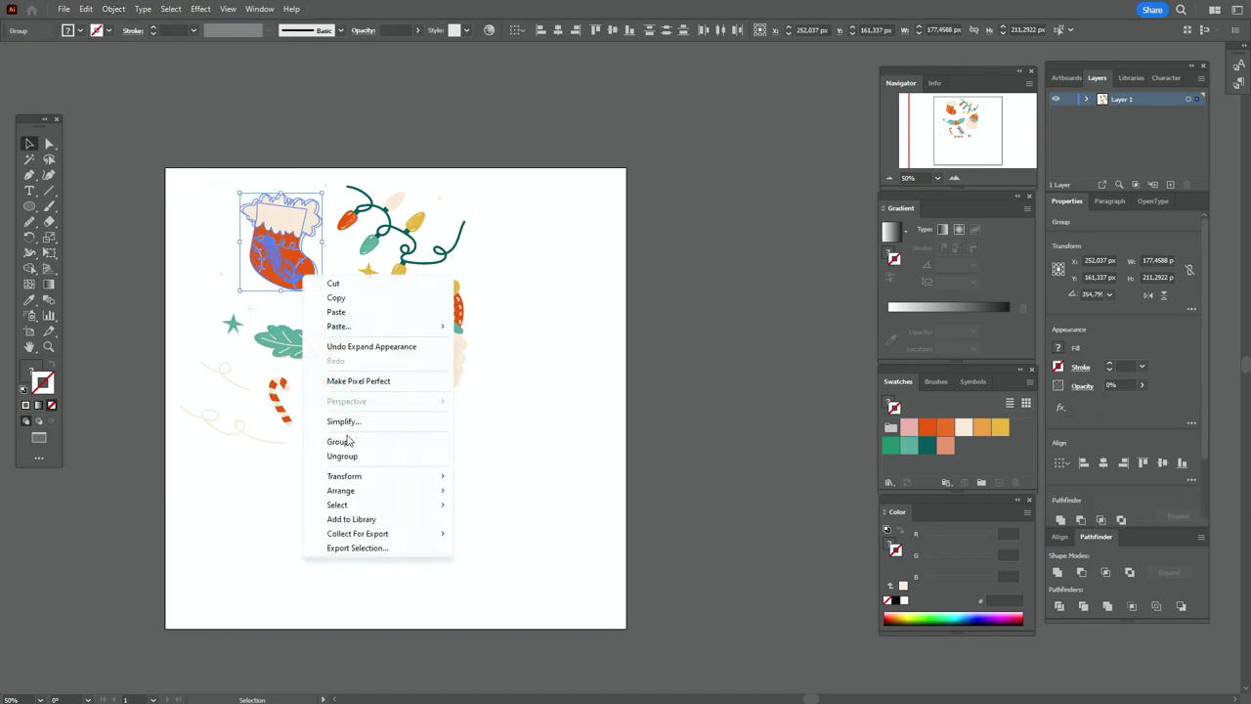
click(337, 441)
Step: Expand the appearance of the Santa illustration and group all its parts
drag(425, 362, 394, 394)
click(121, 7)
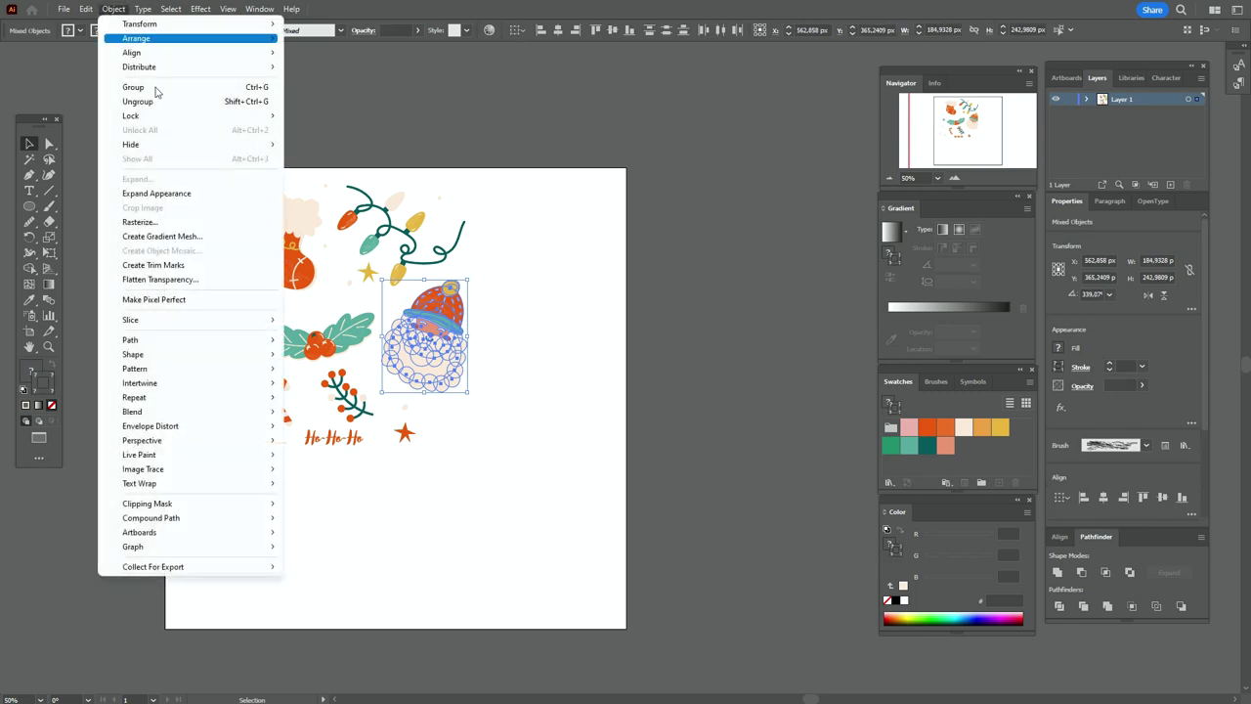
click(206, 193)
right_click(470, 344)
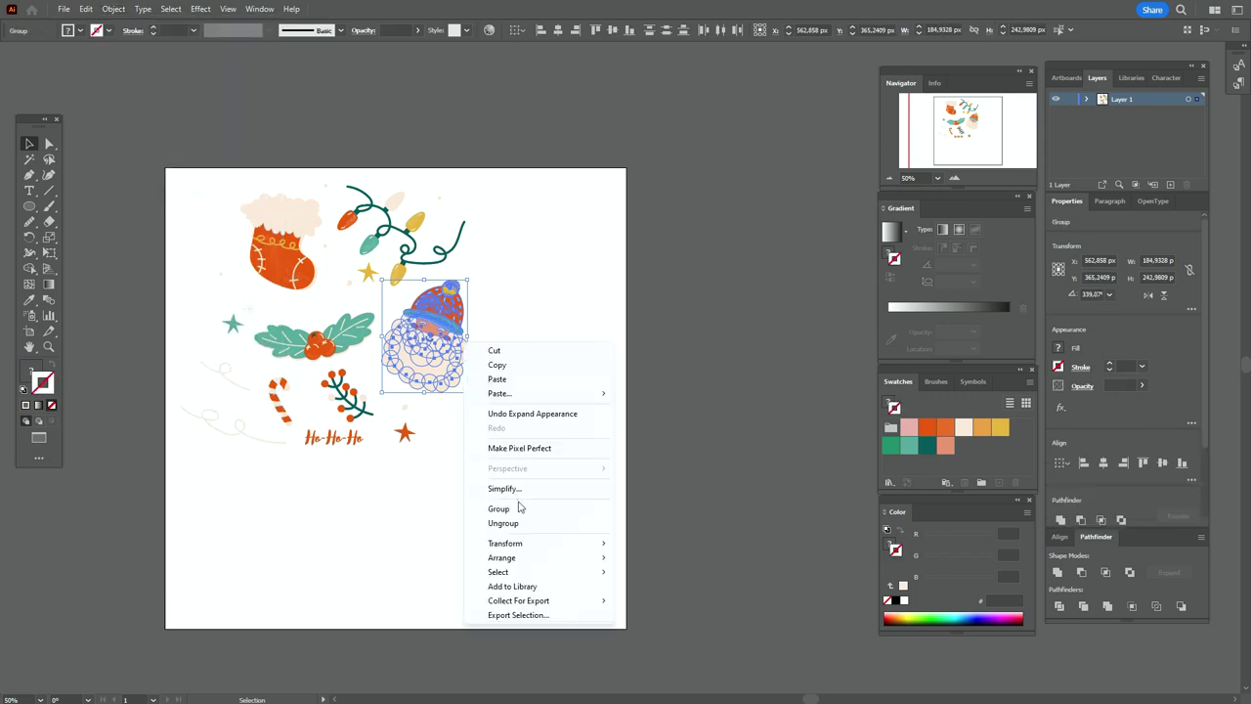
click(501, 509)
Step: Expand the appearance of the holly leaves and berries and group them
drag(322, 342, 363, 358)
click(113, 9)
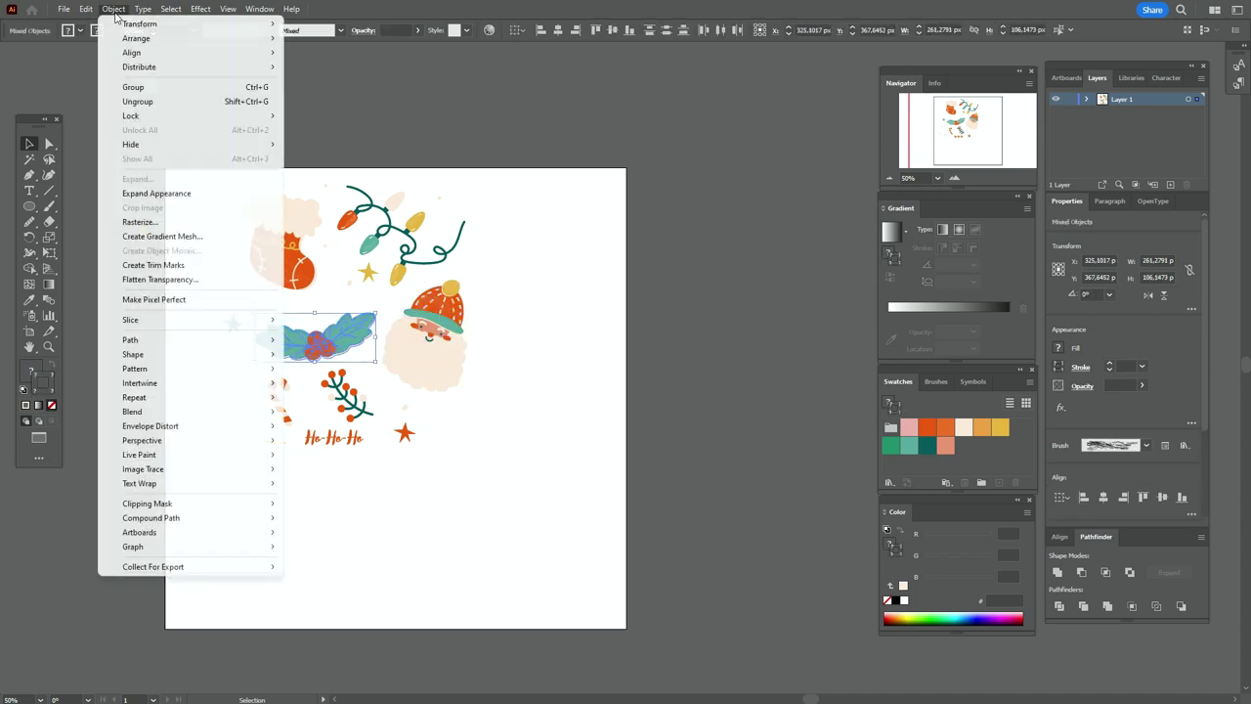
click(195, 193)
right_click(295, 328)
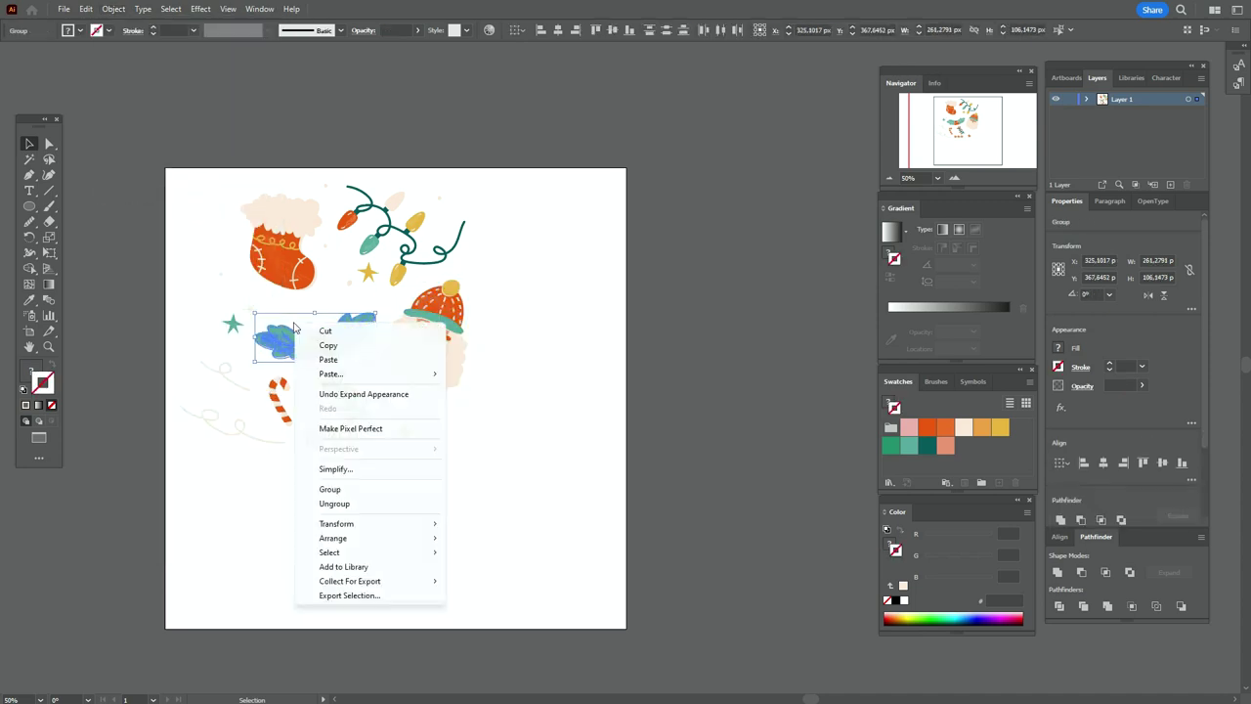
click(349, 488)
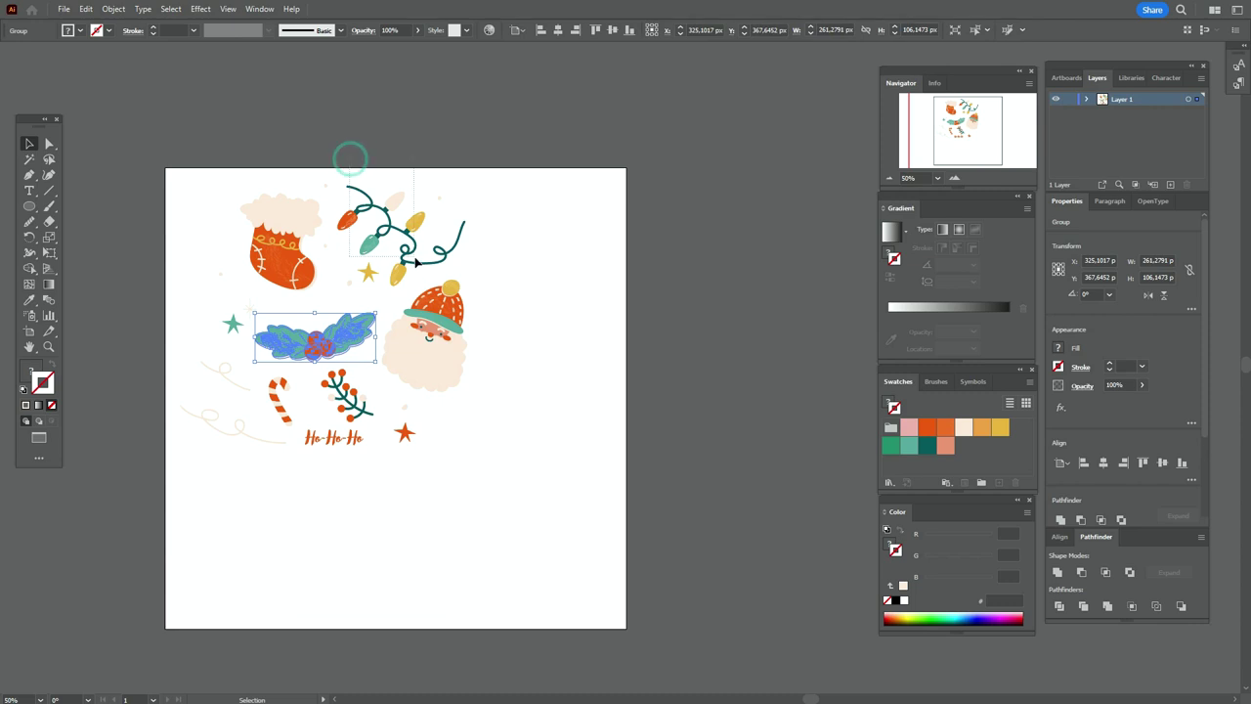
Step: Expand the appearance of the string lights, leaving the yellow star out of the selection
click(423, 273)
shift+click(367, 273)
click(113, 8)
click(182, 194)
click(555, 311)
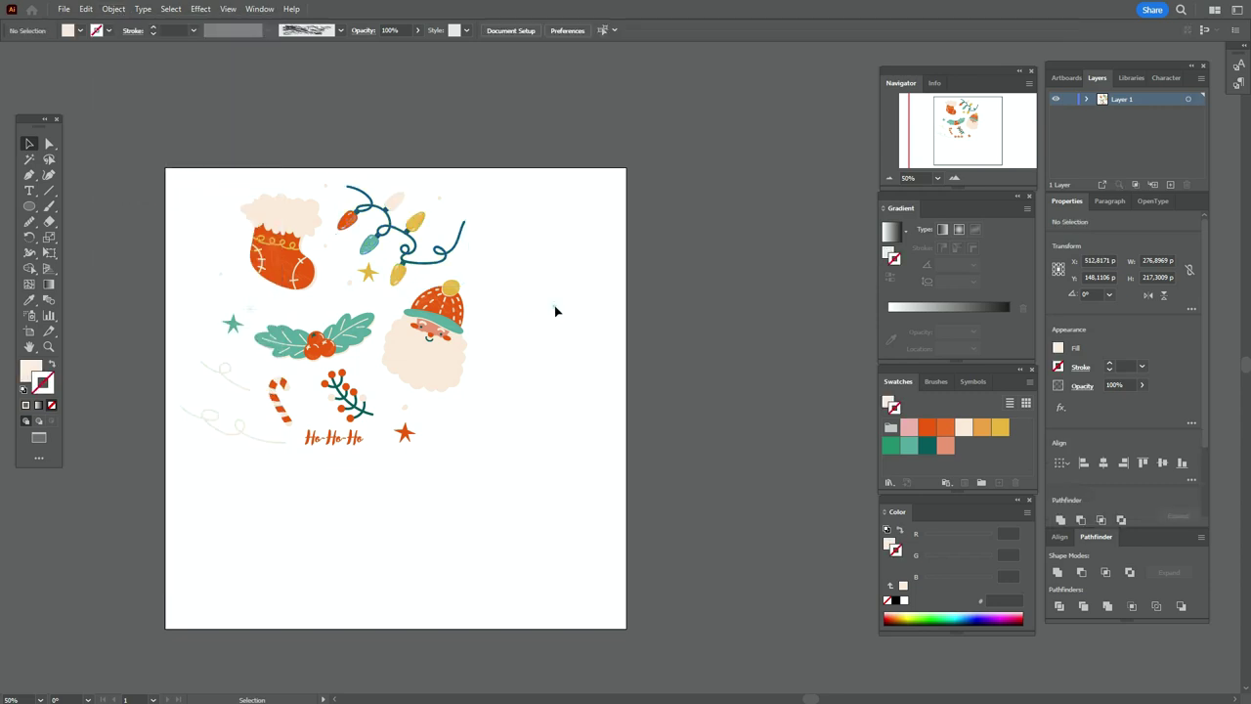
Step: Enlarge the Ho-Ho-Ho lettering to about 235 × 62 px and move it lower, below the candy cane
click(330, 440)
drag(335, 446, 354, 478)
drag(353, 477, 355, 477)
Step: Arrange a duplicate of the Ho-Ho-Ho lettering behind the original and offset it slightly down and to the right
right_click(355, 475)
mouse_move(444, 409)
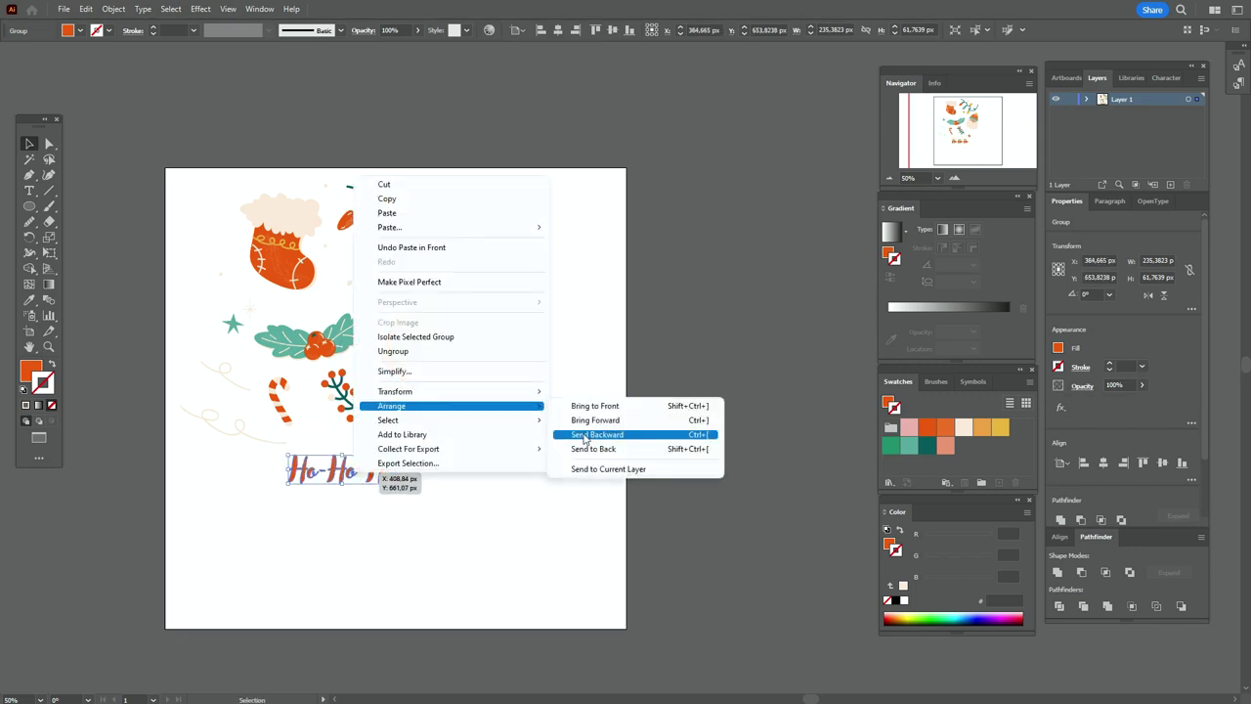
click(583, 433)
drag(375, 473, 376, 483)
right_click(304, 461)
mouse_move(438, 393)
click(525, 396)
drag(386, 498, 389, 502)
Step: Fill the offset lettering copy with cream (fce6d4), remove its stroke and nudge it closer to the original
click(962, 428)
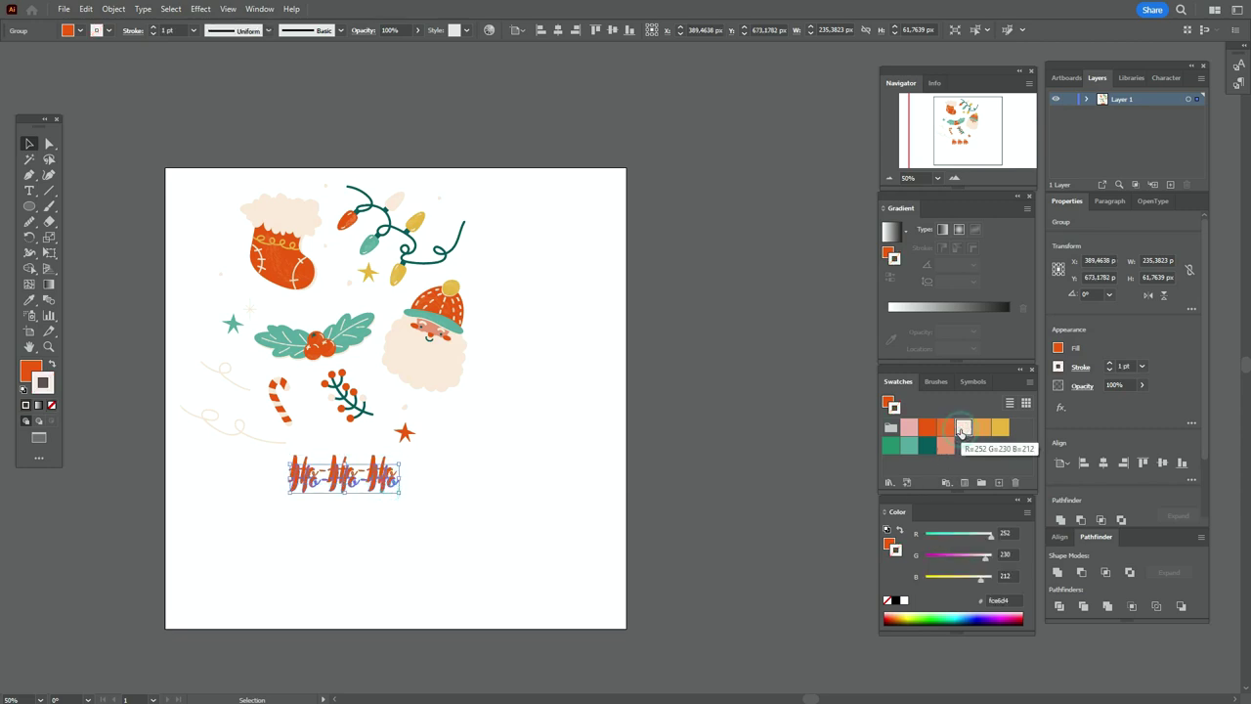
click(53, 364)
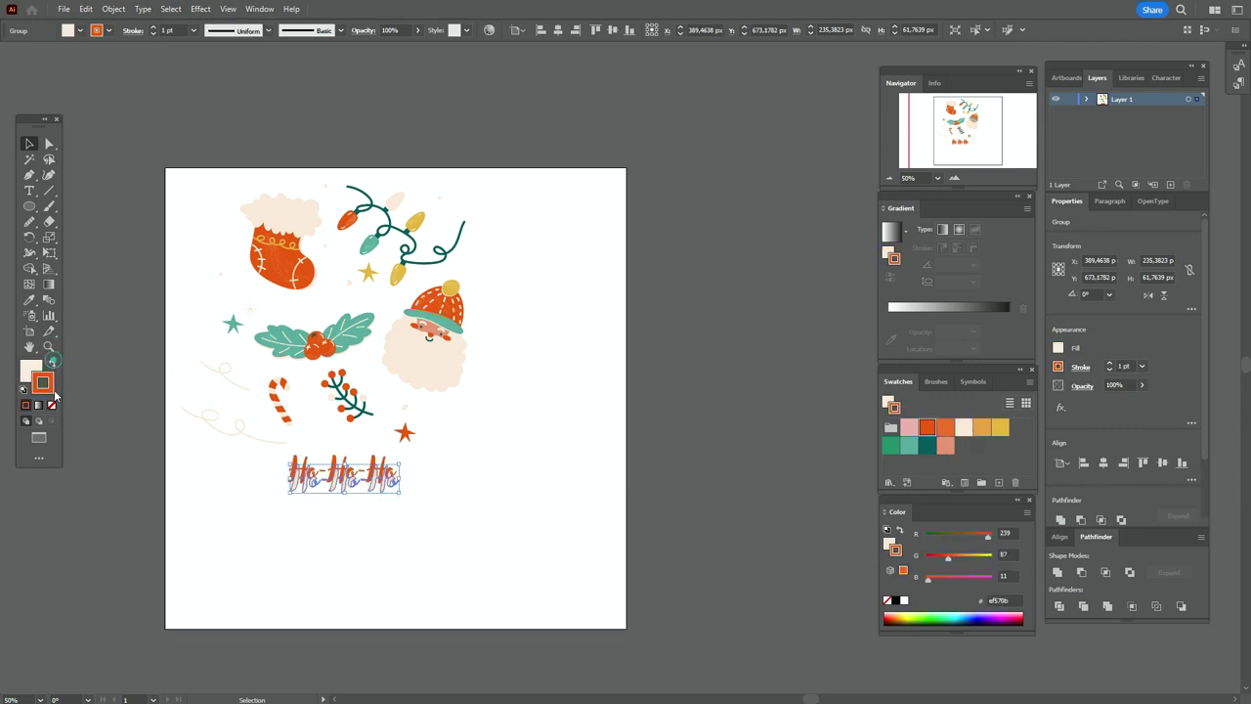
click(51, 404)
click(34, 372)
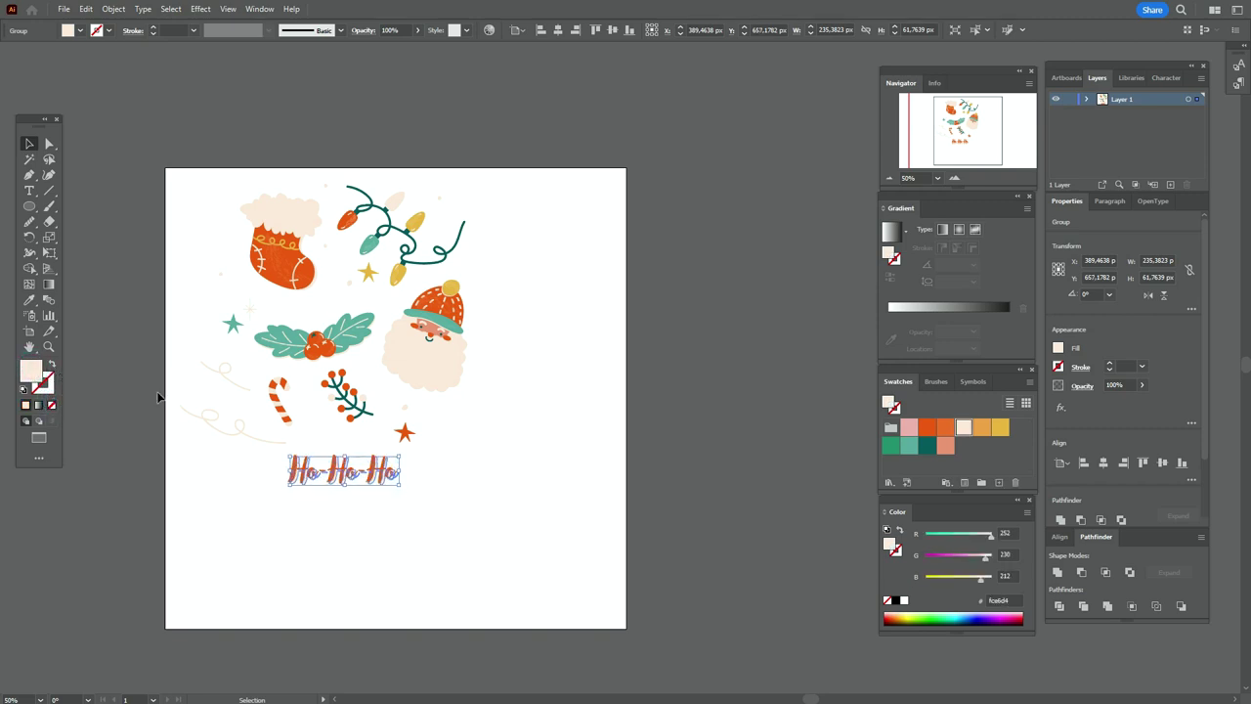
Step: Group the Ho-Ho-Ho lettering with its cream offset copy
click(448, 478)
drag(241, 497, 447, 460)
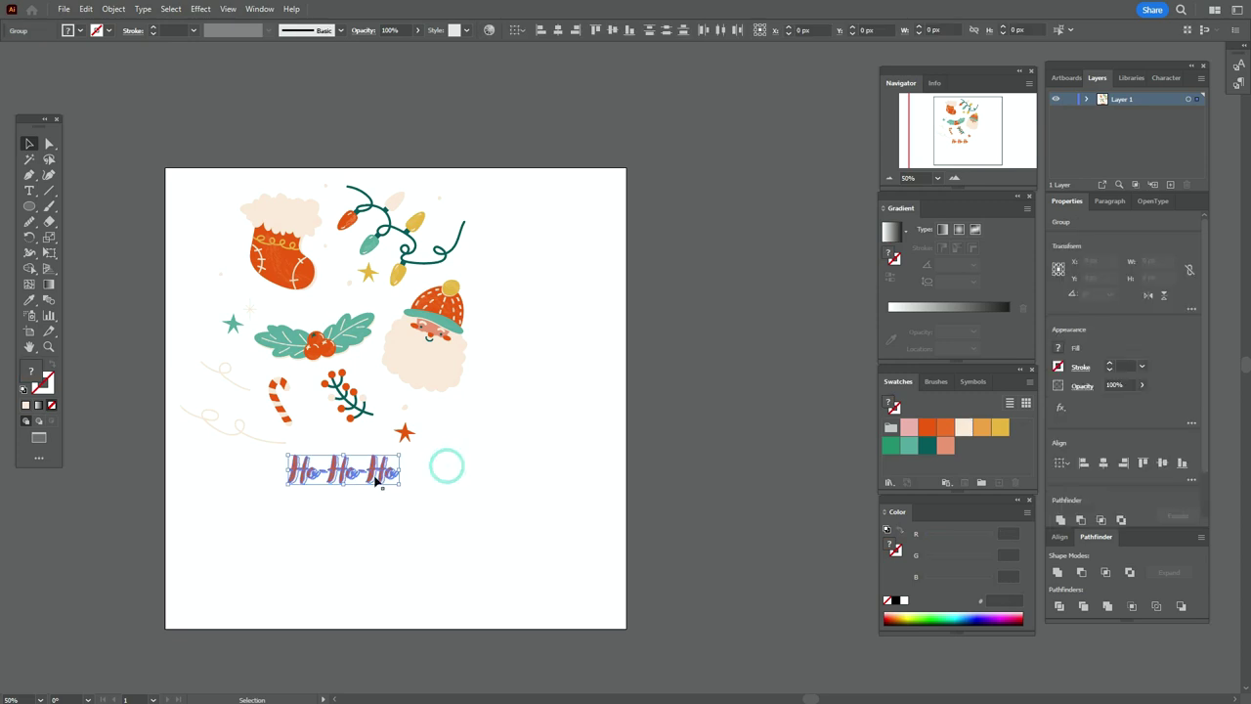
right_click(392, 472)
click(413, 358)
Step: Check the grouping of the candy cane, berry branch, Santa, holly, stocking and lights by selecting each in turn
click(284, 406)
click(365, 411)
click(427, 364)
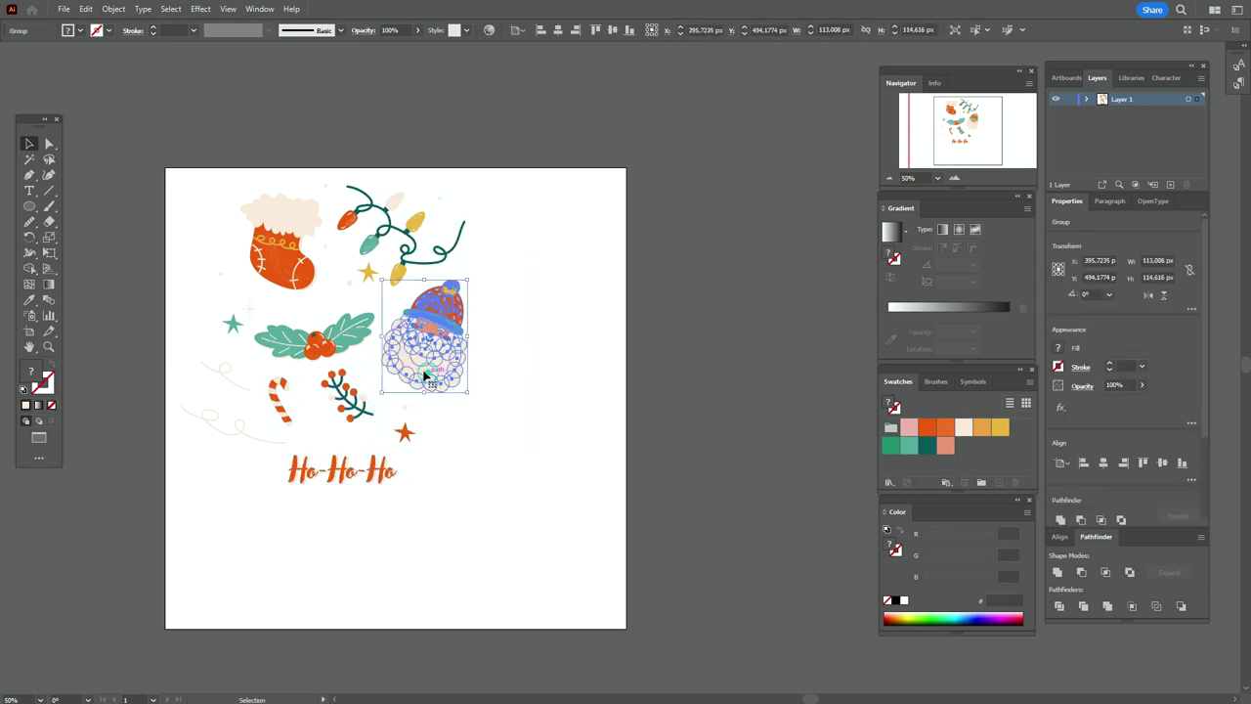
click(322, 337)
click(306, 278)
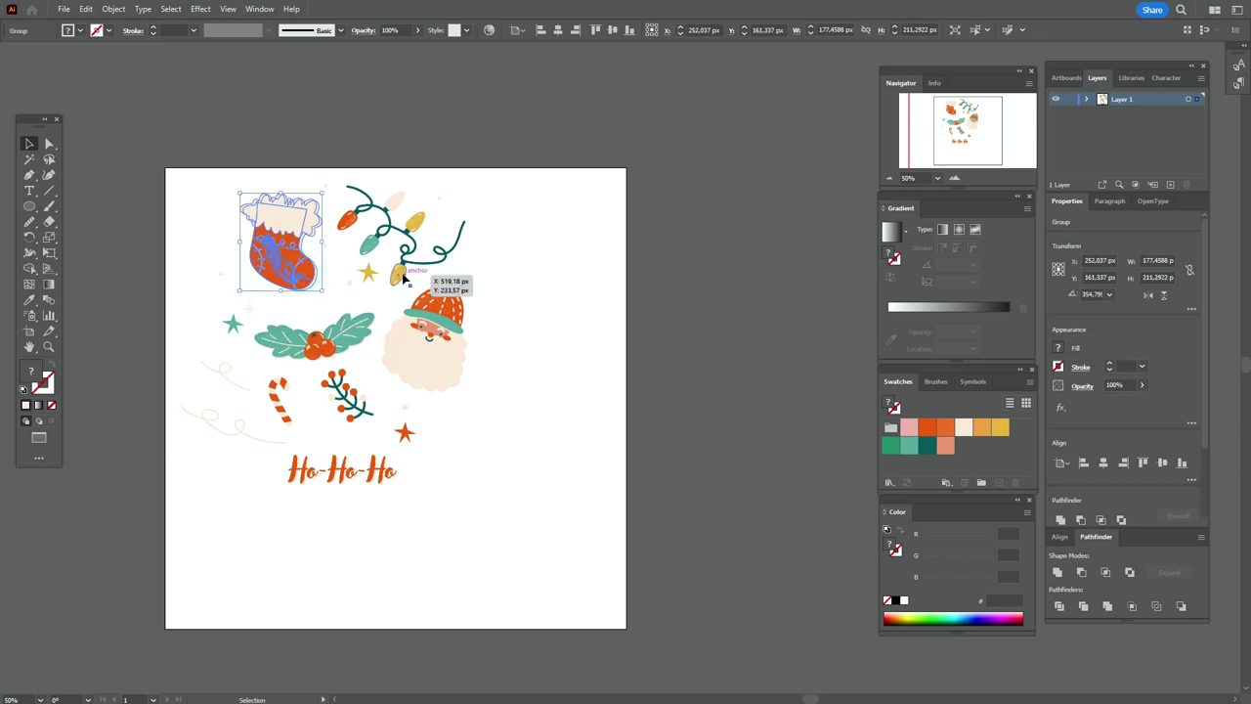
click(400, 270)
click(579, 306)
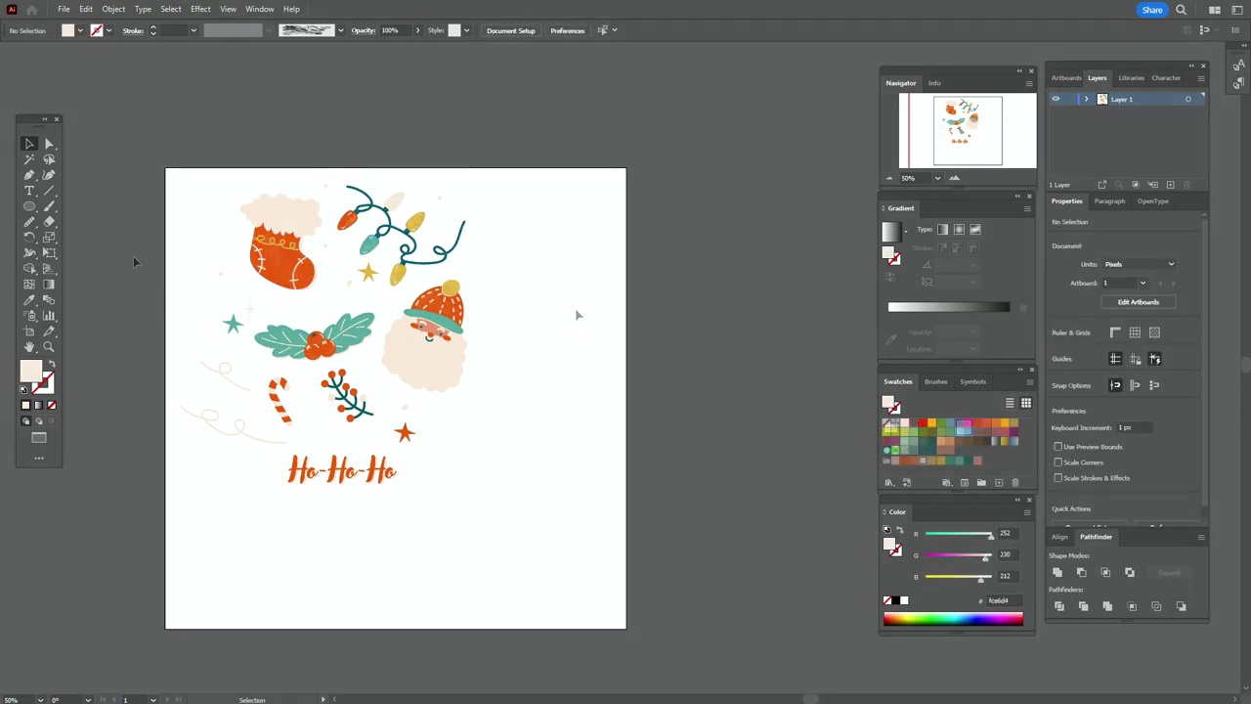
Step: Select all the artwork and scale it down proportionally toward the artboard's upper-left corner
drag(173, 161, 494, 500)
drag(464, 336, 358, 314)
click(509, 321)
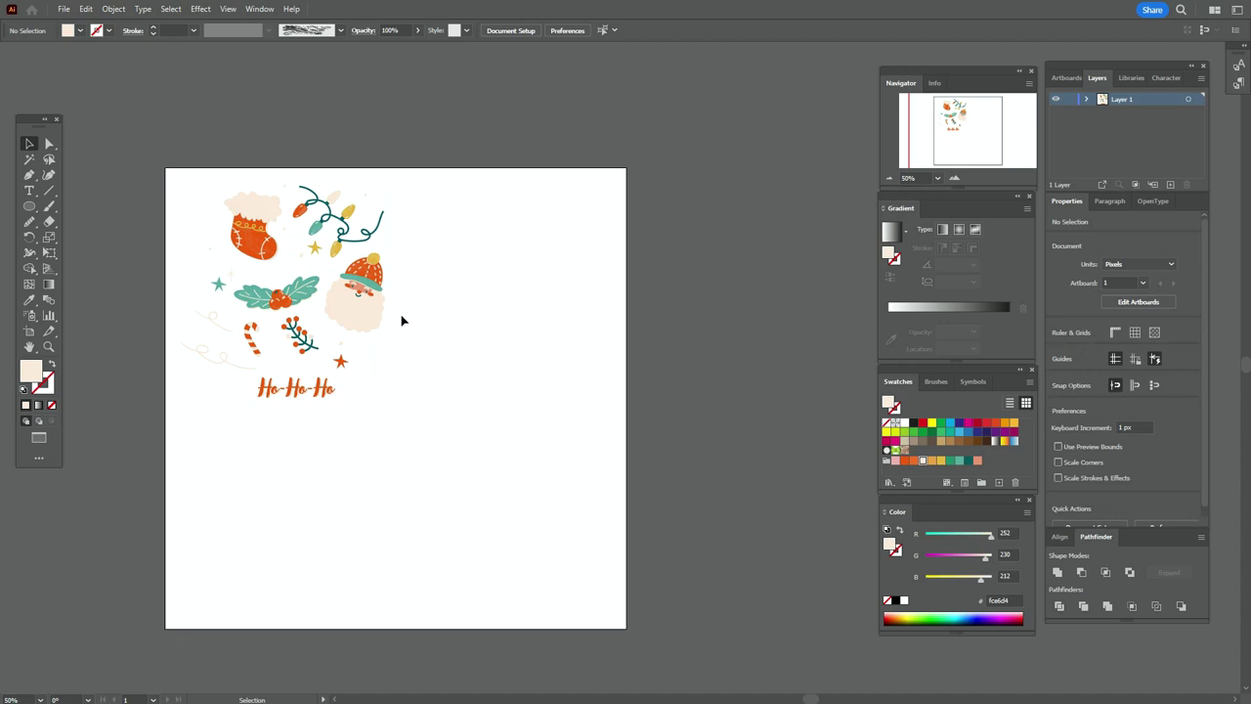
Step: Rearrange the layout by moving Santa outward, swapping the holly with a rotated berry branch, and shifting the swirls and candy cane
click(354, 311)
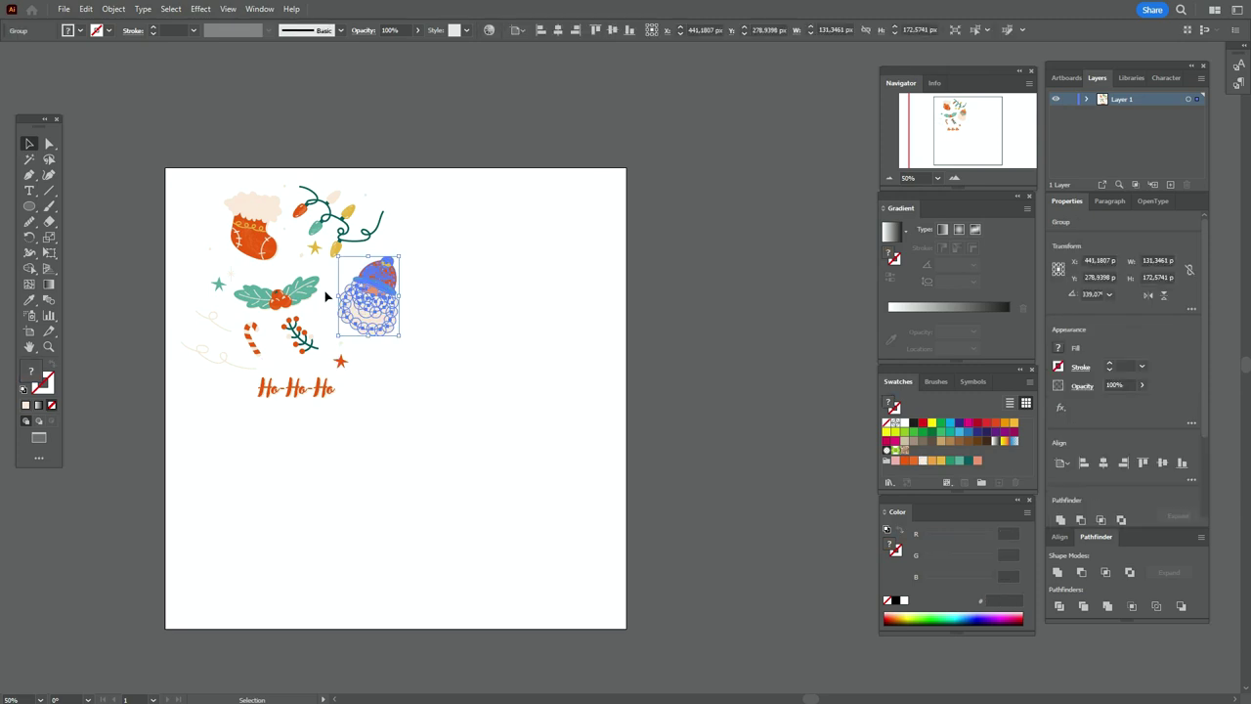
drag(306, 296, 418, 421)
drag(309, 348, 320, 292)
drag(396, 428, 203, 407)
drag(253, 345, 240, 338)
Step: Draw an unfilled guide square of about 523 × 523 px around the artwork with a dark teal (04575a) outline
click(24, 207)
click(90, 206)
drag(192, 168, 436, 409)
click(53, 364)
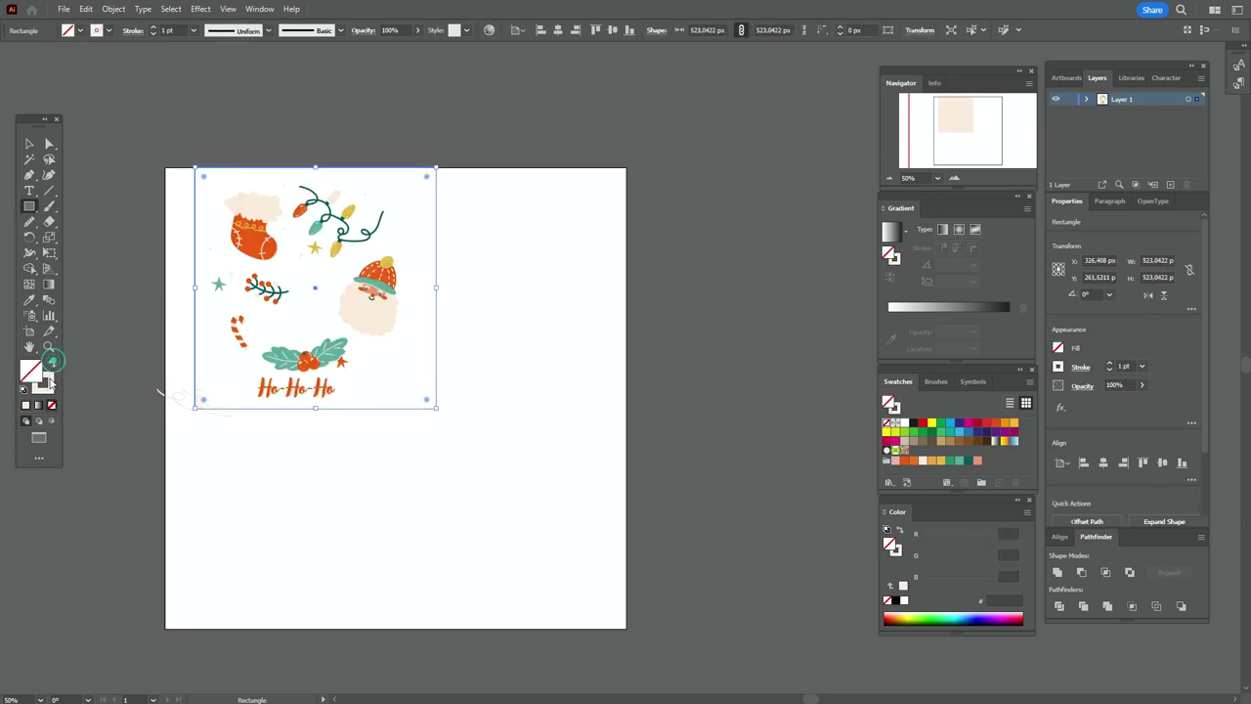
click(968, 461)
click(29, 143)
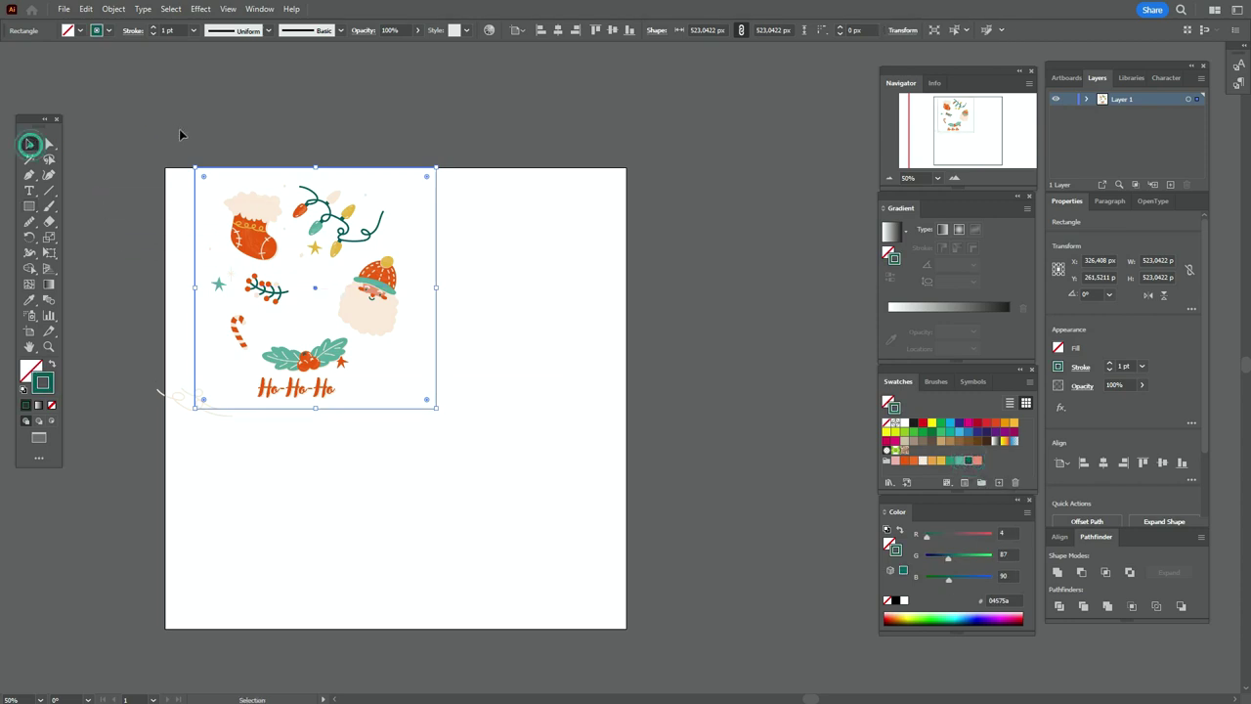
click(180, 131)
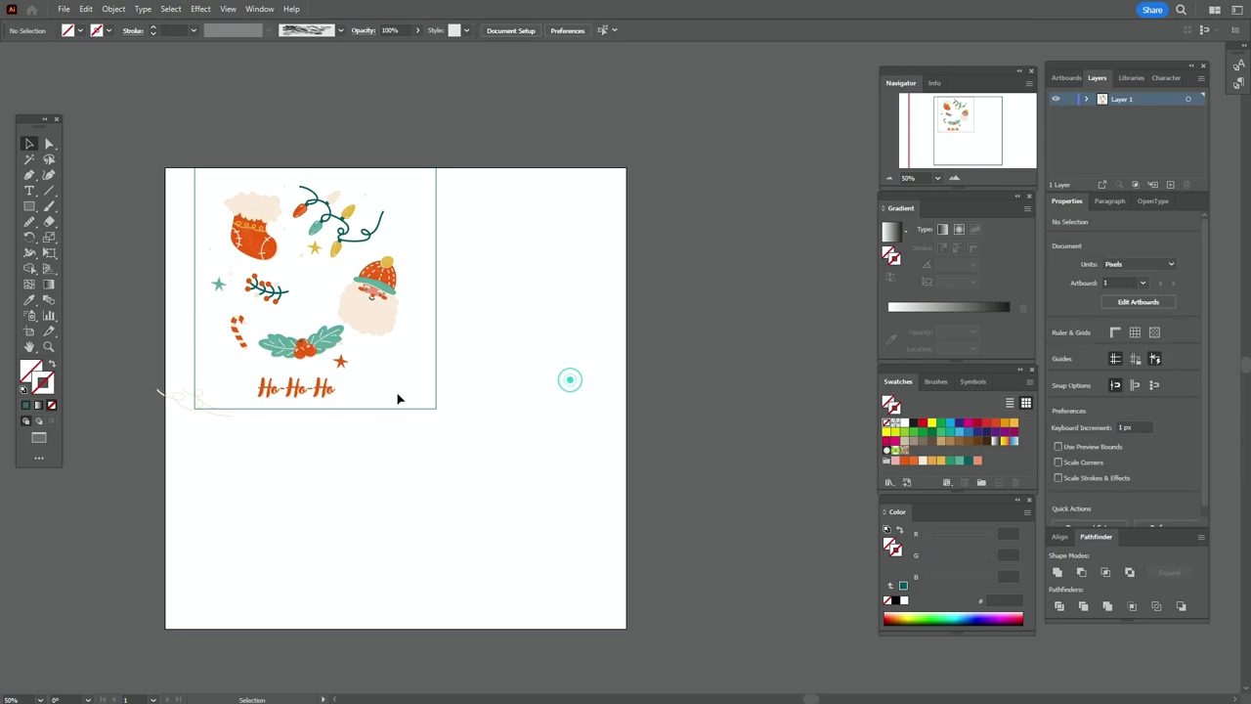
Step: Tilt the Ho-Ho-Ho lettering, enlarge Santa, and reposition the berry branch and long cream swirl inside the square
drag(349, 388, 361, 382)
click(389, 321)
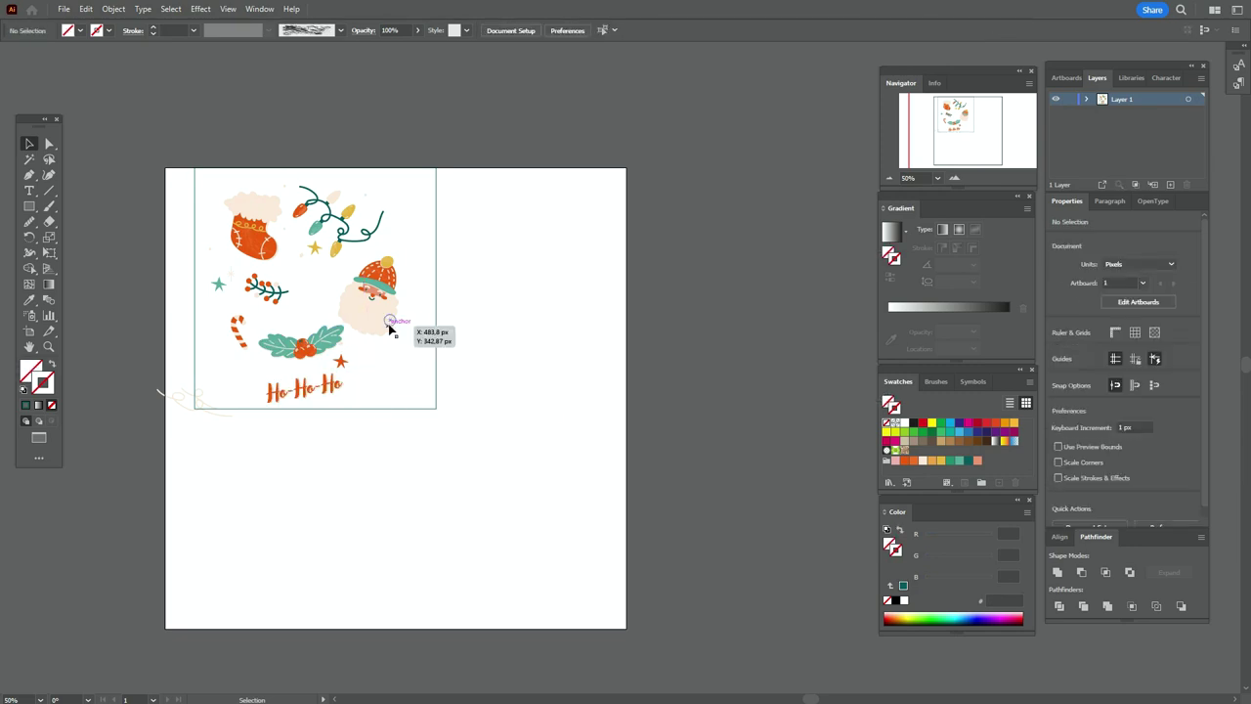
drag(396, 295, 425, 312)
drag(292, 297, 304, 304)
drag(187, 409, 342, 296)
click(447, 262)
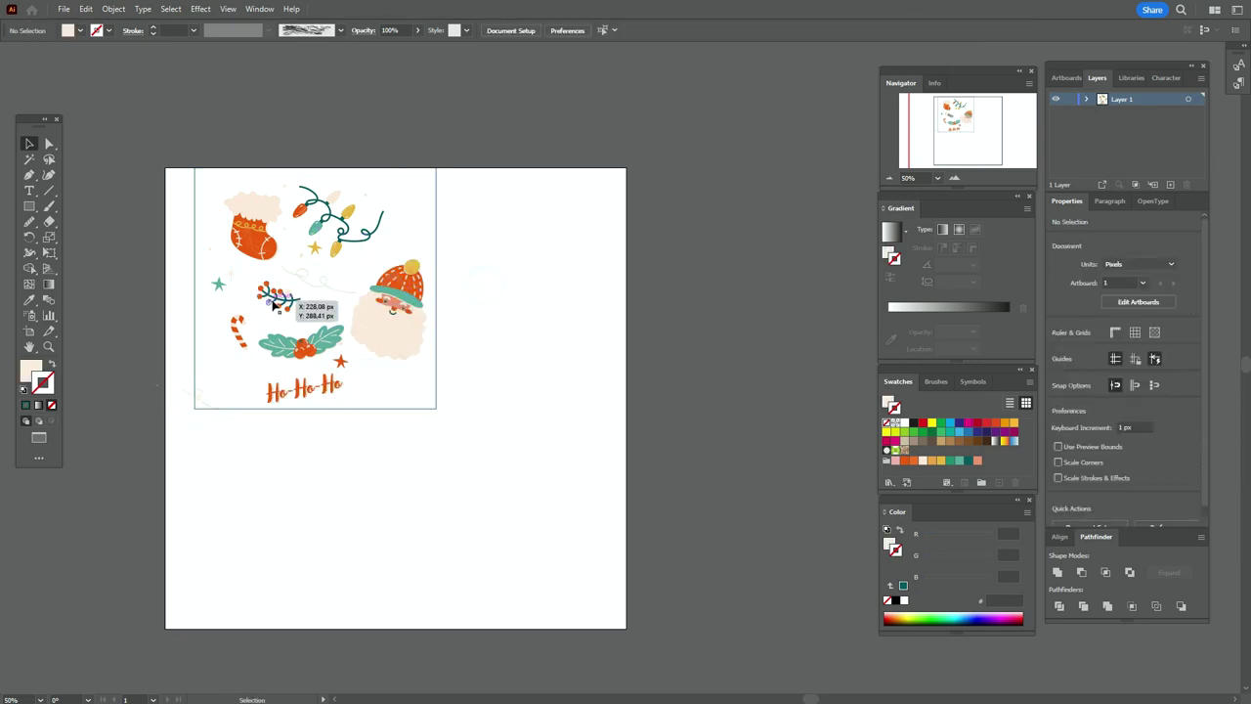
Step: Place a rotated copy of the berry branch in the square's upper-right corner and a red star copy in its upper-left corner
alt+drag(273, 301, 524, 272)
drag(554, 285, 488, 298)
drag(523, 272, 406, 201)
click(485, 111)
alt+drag(342, 362, 211, 185)
Step: Fill the gaps by moving the small swirl beside the lettering, adding a teal star below Santa and placing the yellow star above him
click(248, 278)
click(231, 275)
click(197, 402)
drag(194, 399, 228, 383)
drag(232, 276, 411, 389)
click(527, 369)
drag(316, 248, 408, 243)
click(364, 262)
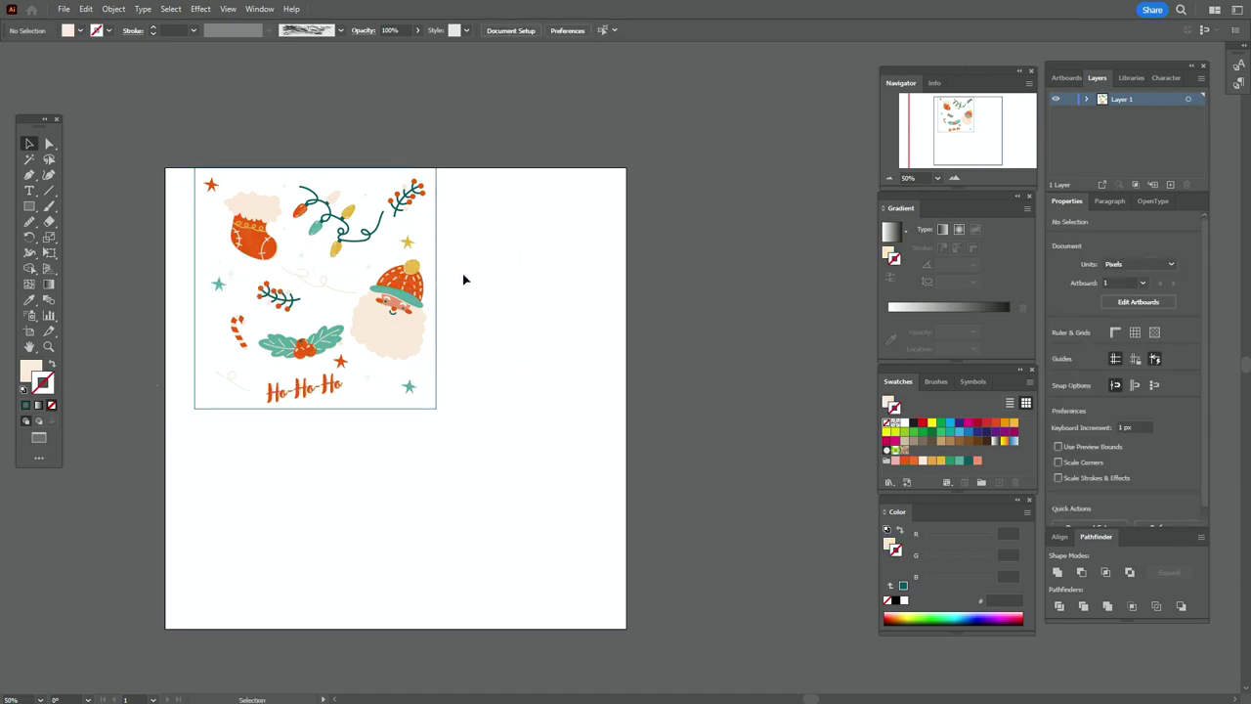
Step: Delete the guide square and scale the whole arrangement down to about 438 × 443 px
click(437, 278)
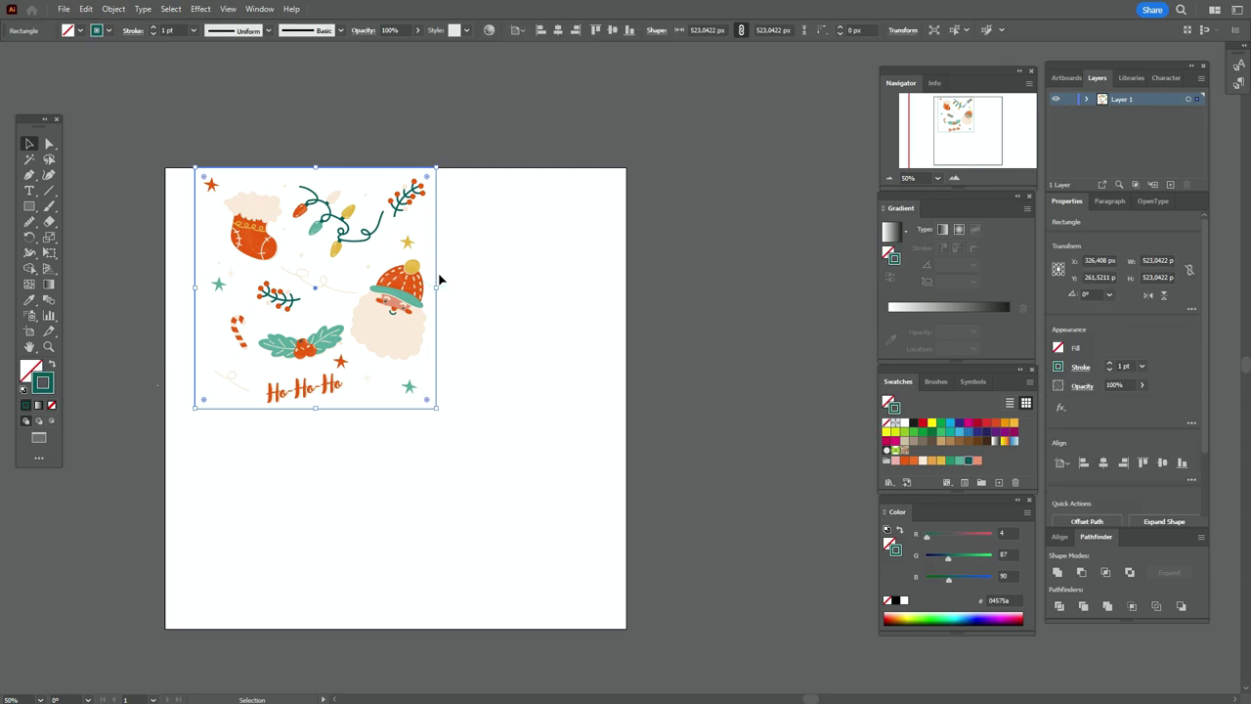
key(Delete)
drag(153, 140, 406, 389)
drag(381, 320, 364, 328)
click(411, 146)
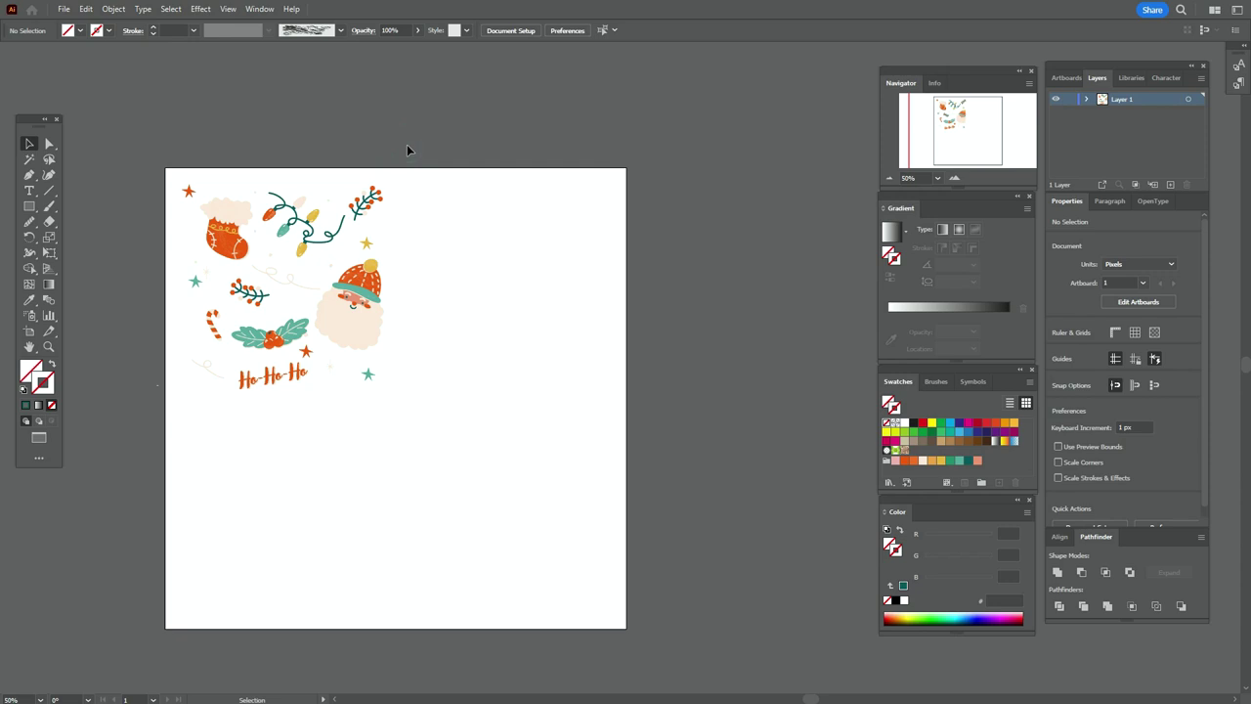
Step: Make a new pattern from all the artwork
drag(154, 146, 450, 444)
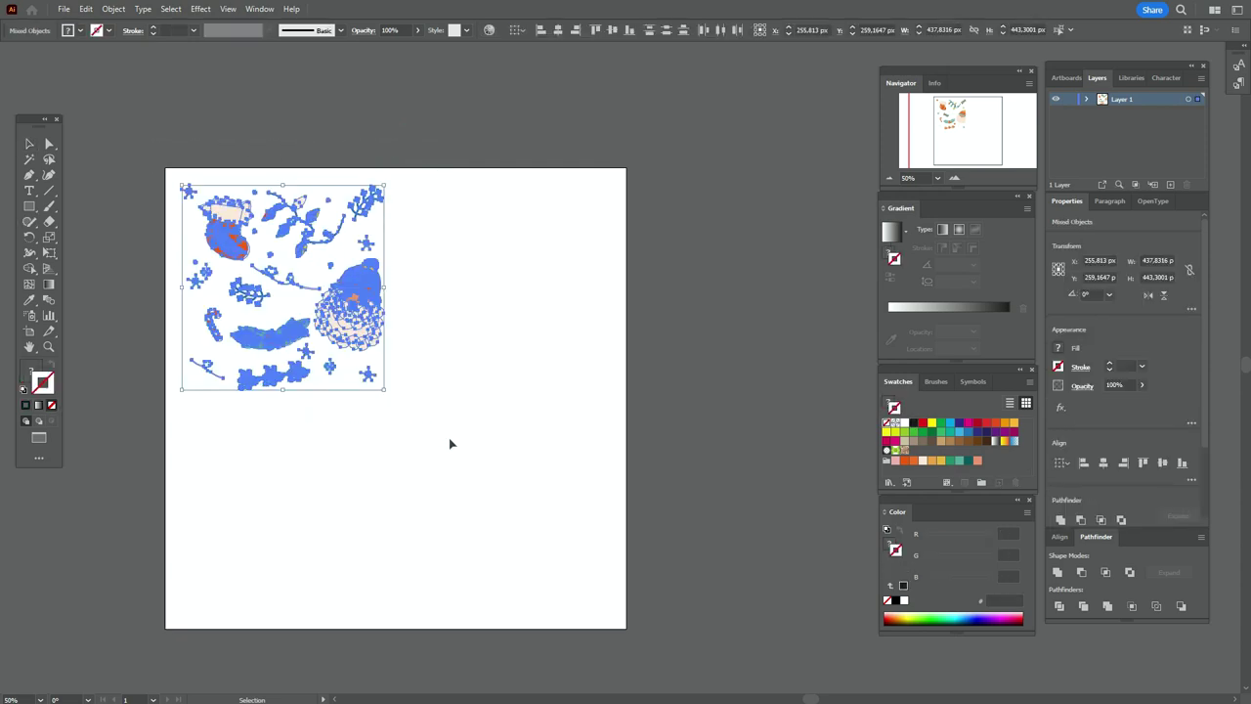
click(114, 9)
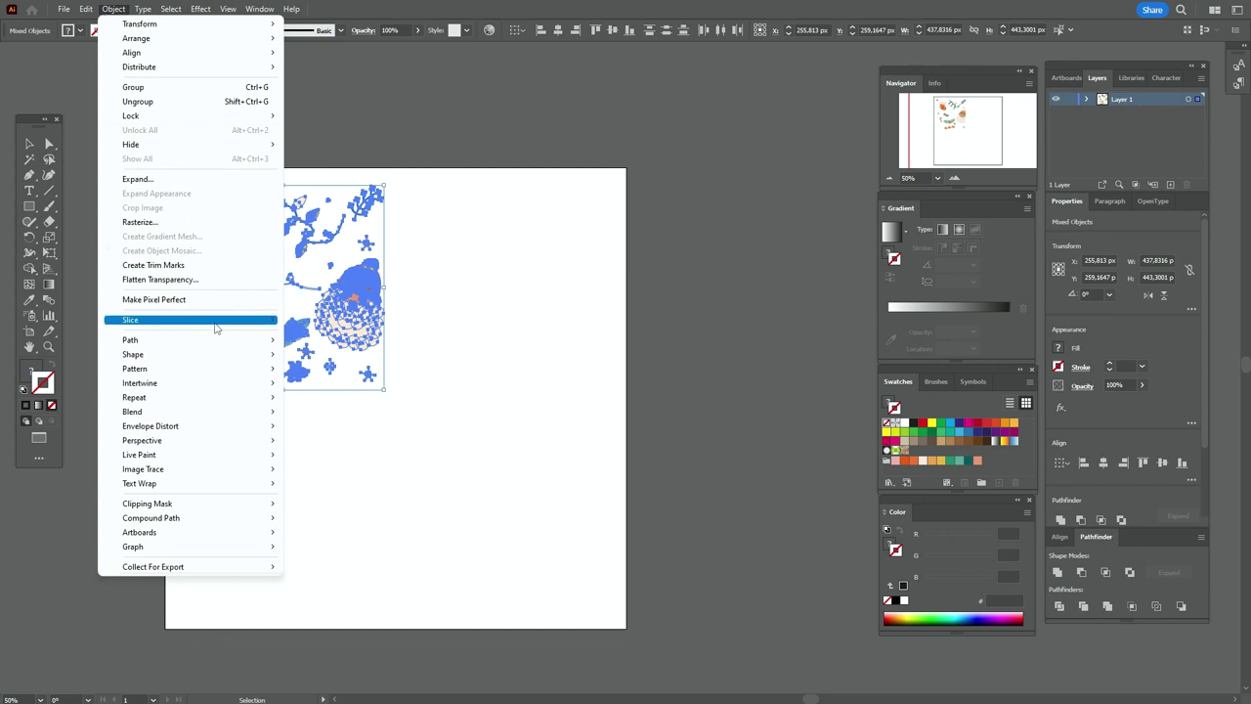
mouse_move(223, 368)
click(318, 373)
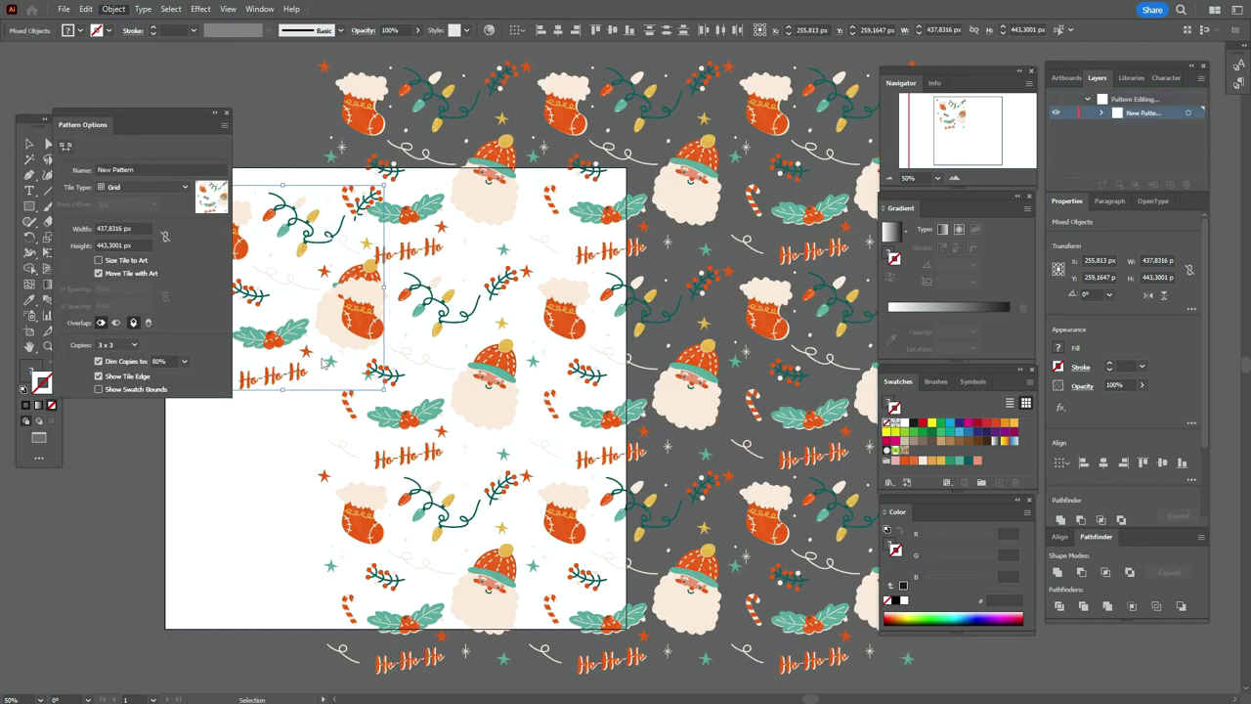
Step: Set the pattern's tile type to Brick by Column and move the small sparkle up to the gap left of the stocking
click(141, 189)
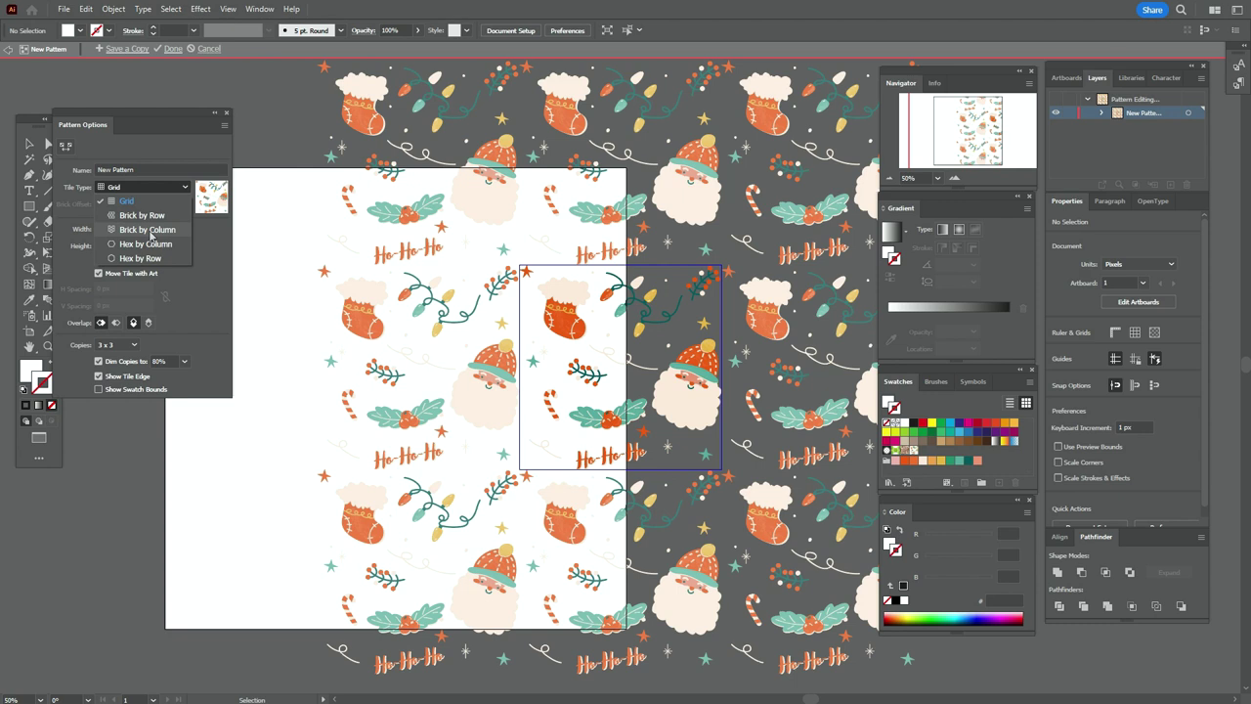
key(Escape)
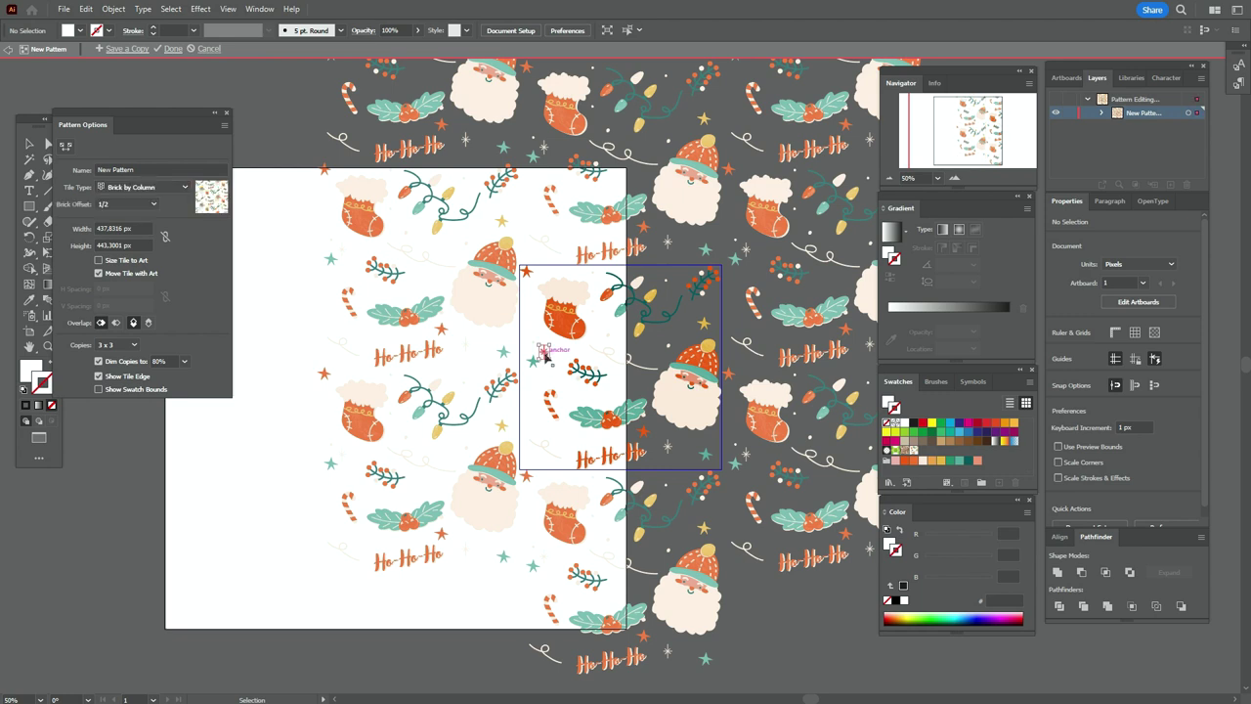
drag(544, 352, 533, 320)
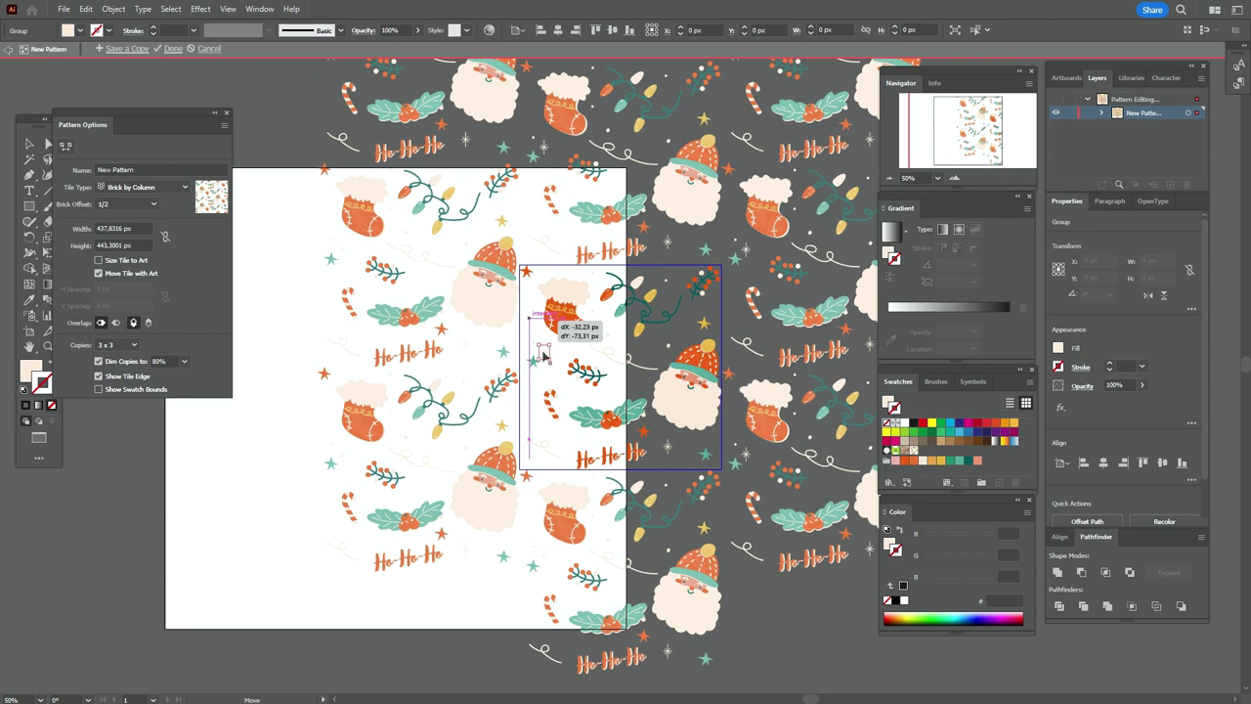
drag(550, 356, 549, 360)
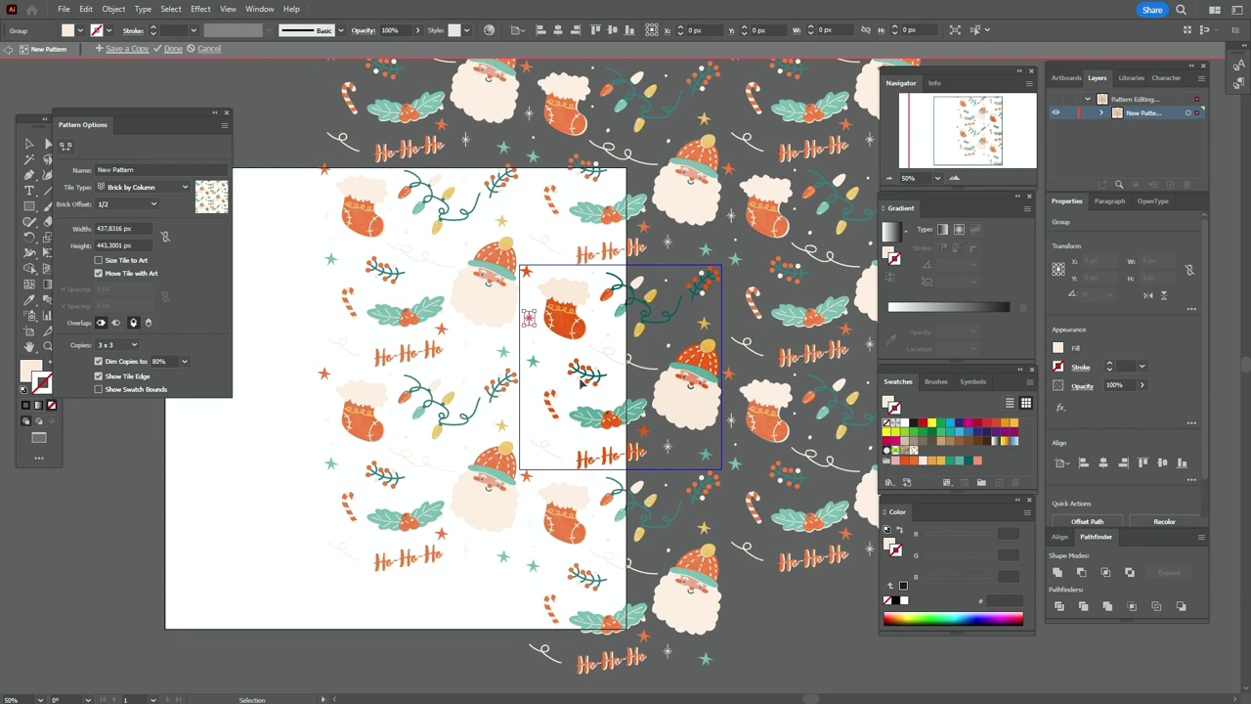
Step: Shift the candy cane slightly left, away from the holly leaves and closer to the tile's left edge
click(610, 422)
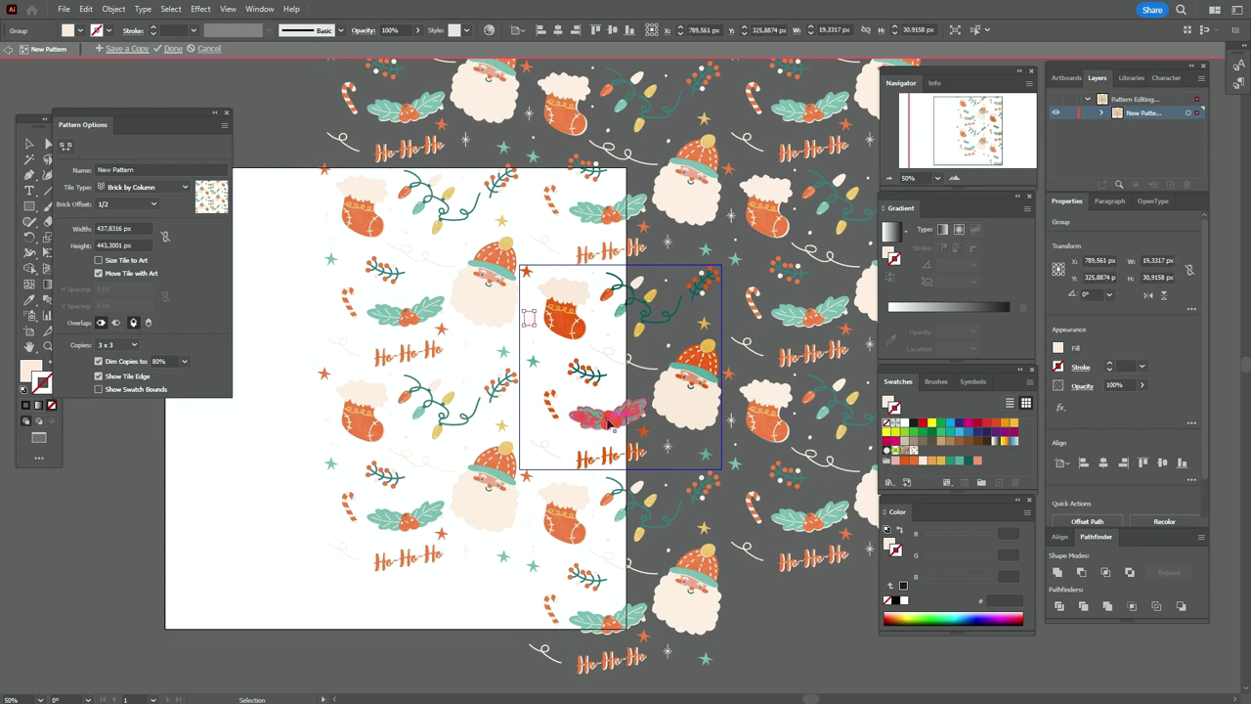
click(551, 412)
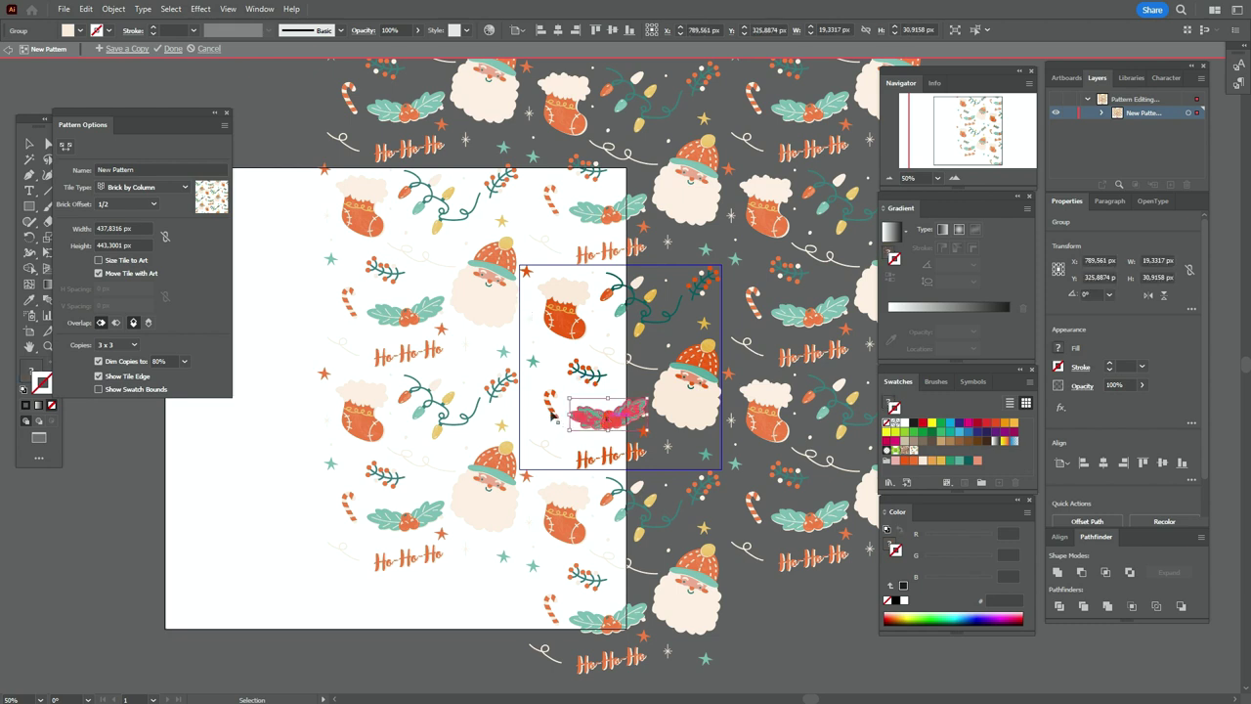
drag(543, 404, 609, 424)
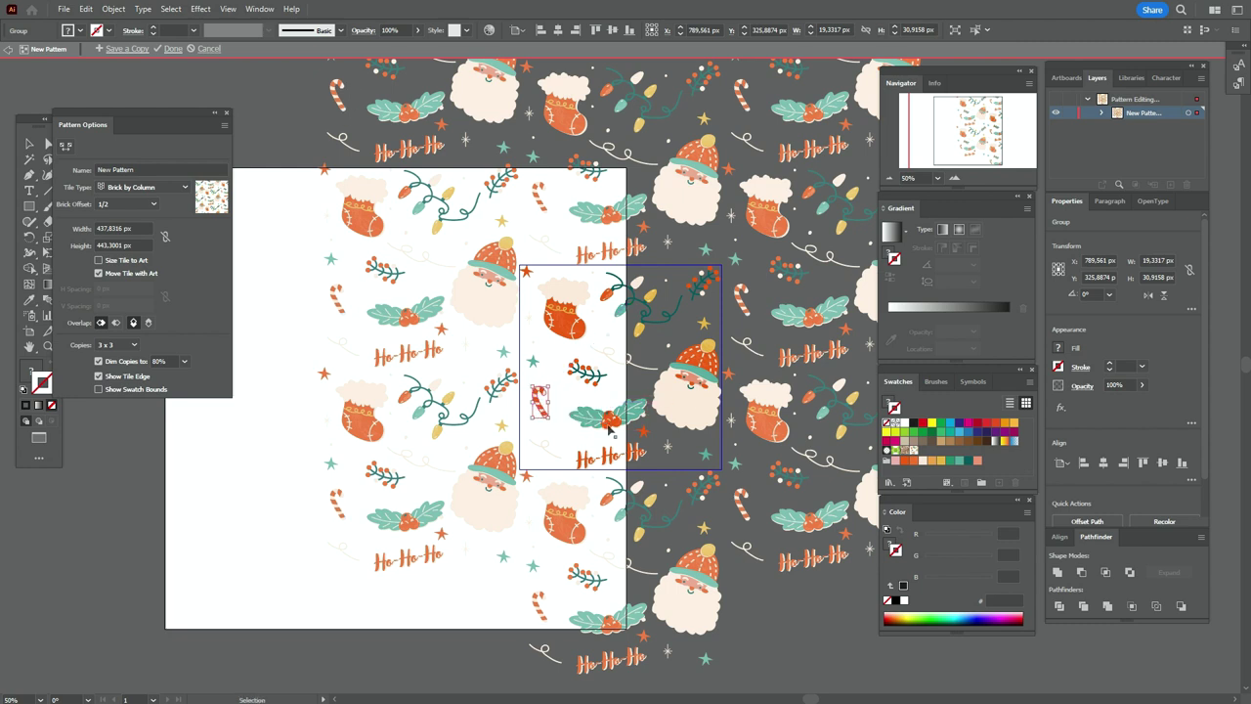
Step: Finish editing the pattern and move all the original artwork off the artboard to its right side
click(174, 50)
click(173, 48)
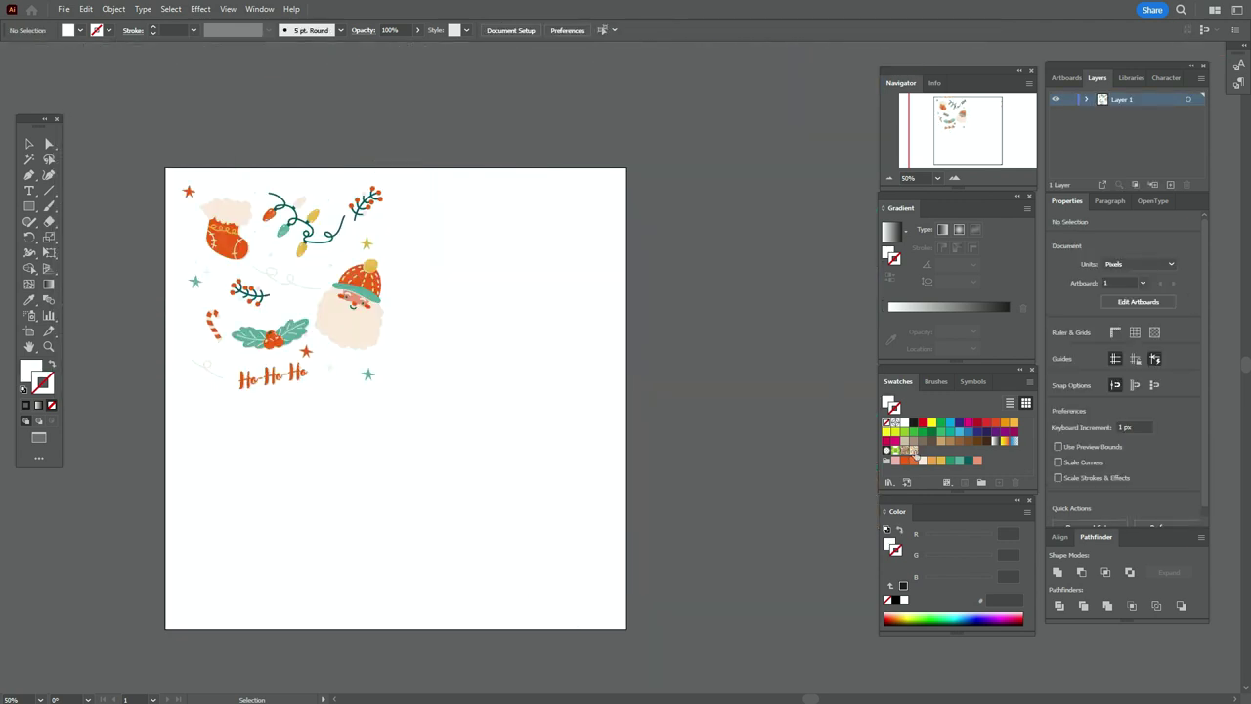
drag(174, 176, 813, 330)
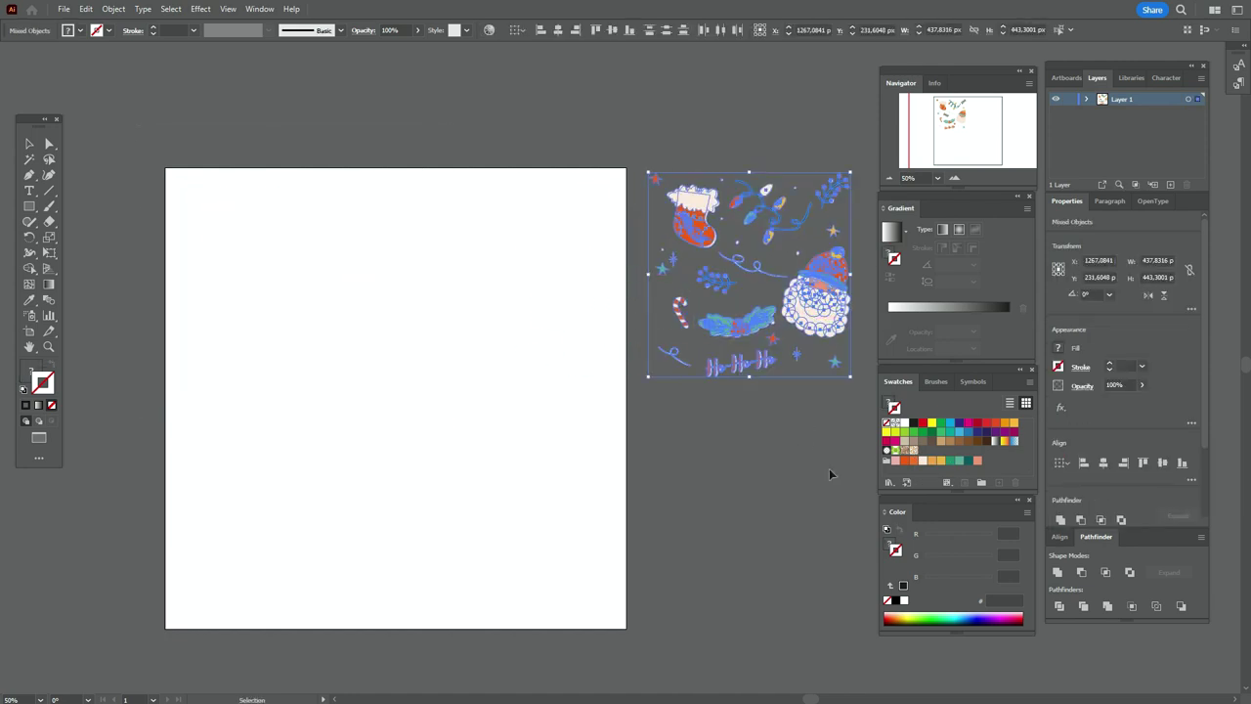
click(799, 468)
Step: Cover the whole artboard with a 1000 × 1000 px rectangle filled with pink ecafaa and no stroke
click(895, 462)
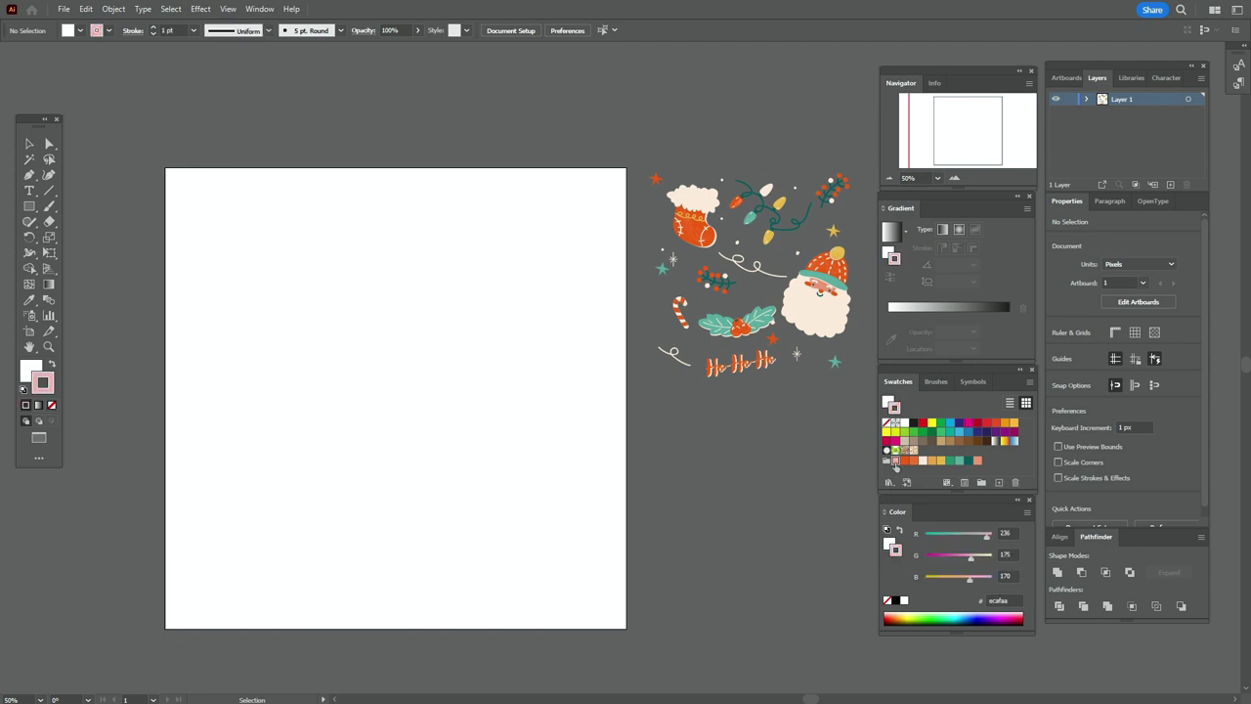
click(52, 405)
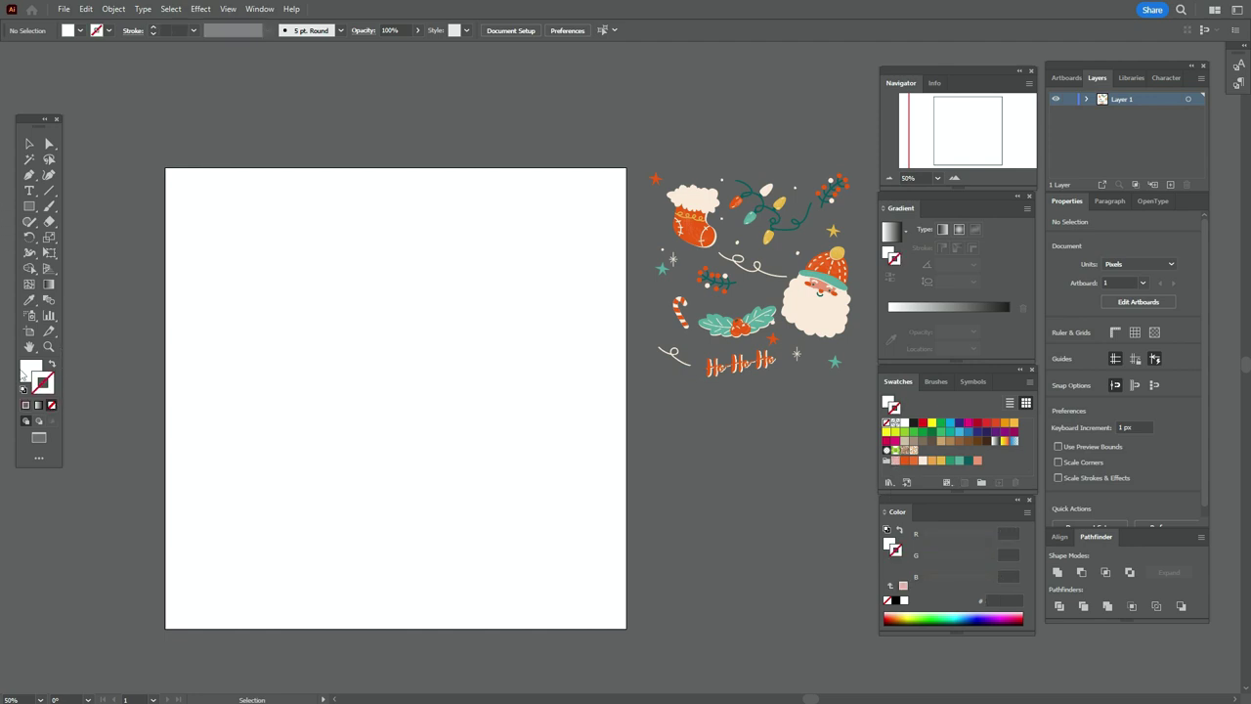
click(893, 461)
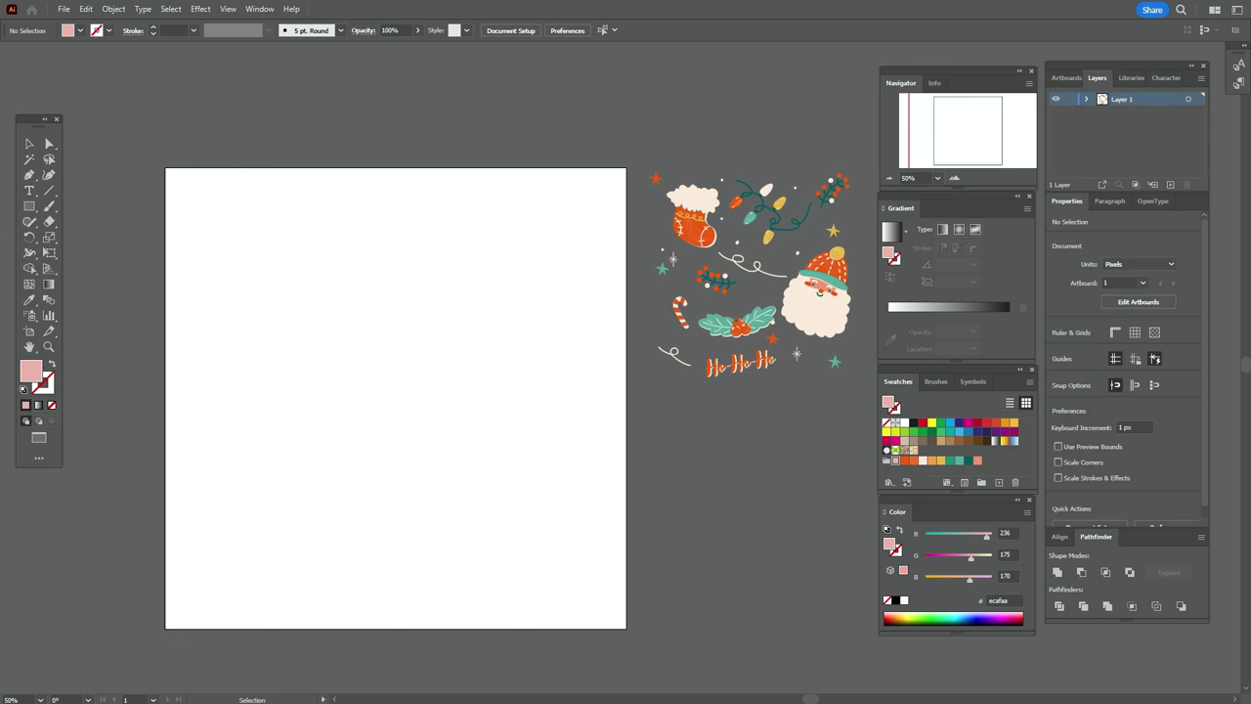
click(29, 205)
drag(165, 168, 626, 628)
click(30, 142)
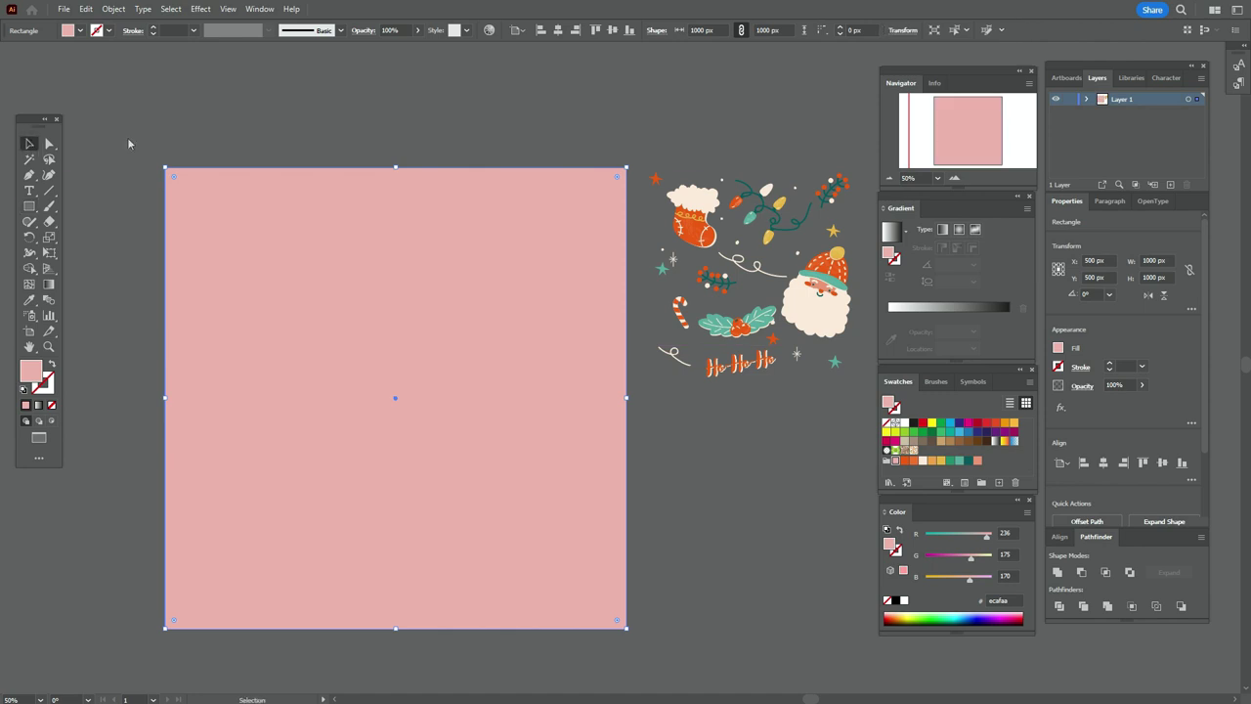
click(153, 151)
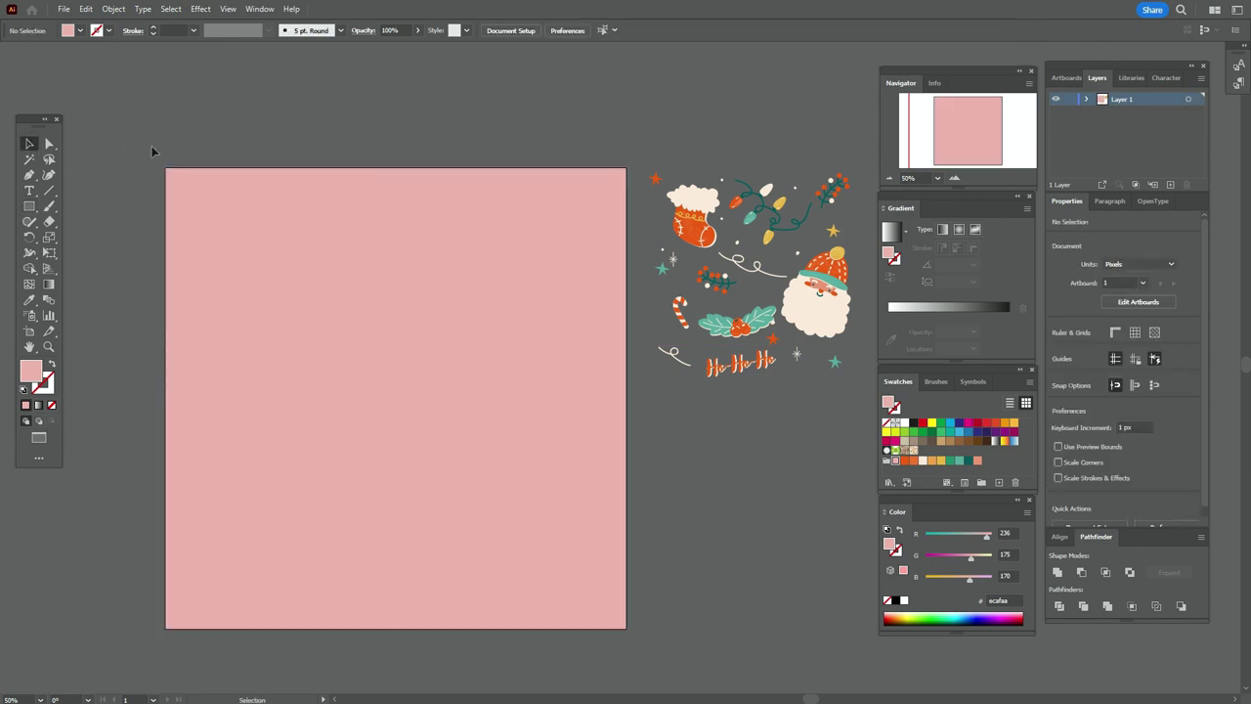
Step: Draw a second 1000 × 1000 px rectangle over the pink background, filled with the new Christmas pattern swatch
click(913, 449)
click(29, 205)
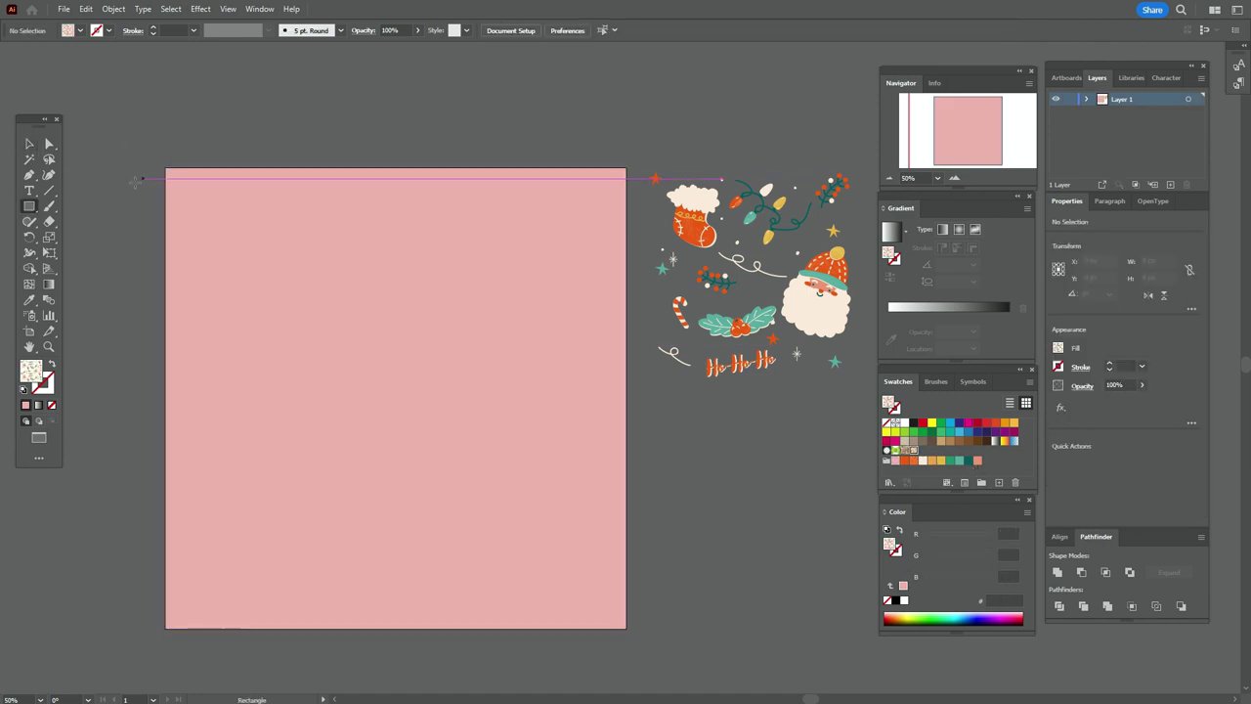
drag(164, 166, 628, 628)
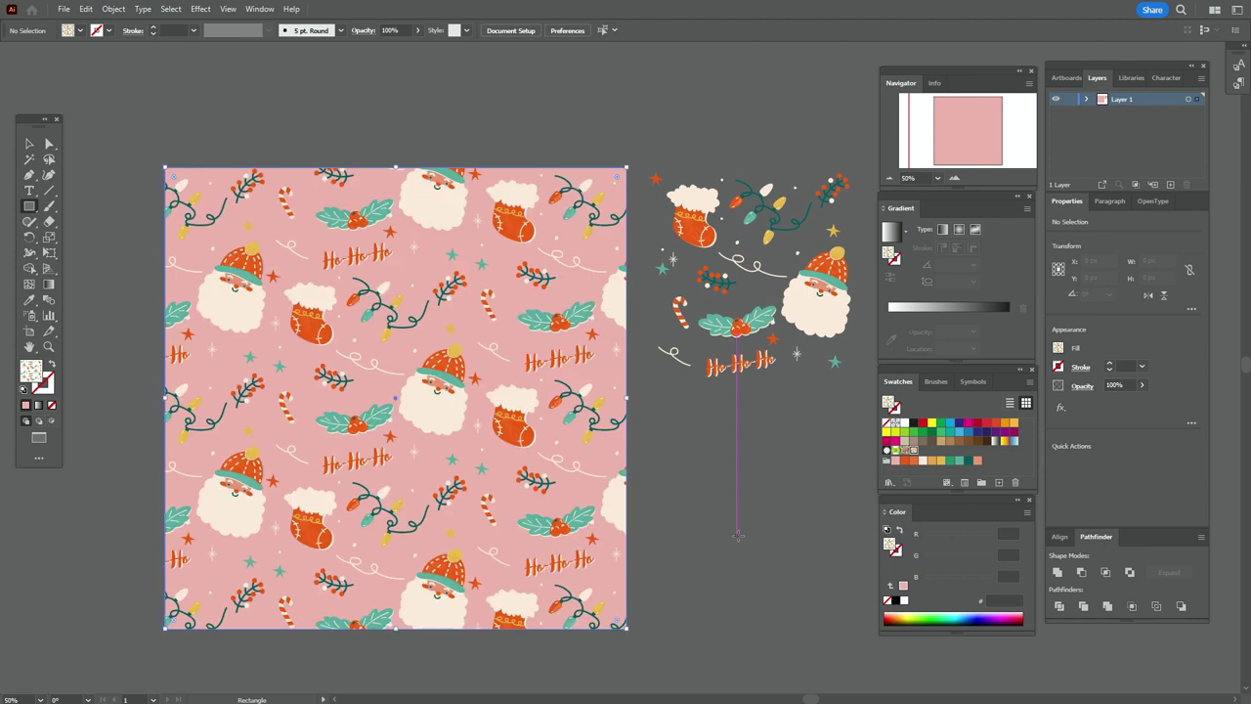
click(30, 144)
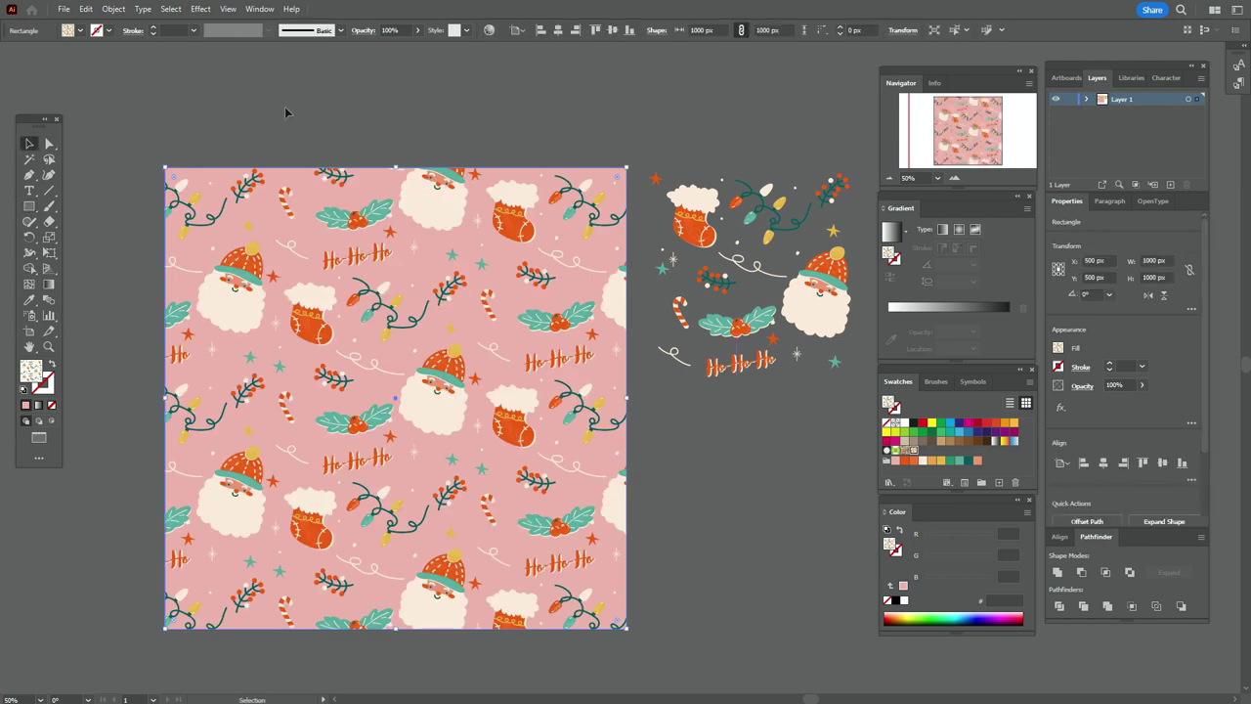
key(ctrl+shift+a)
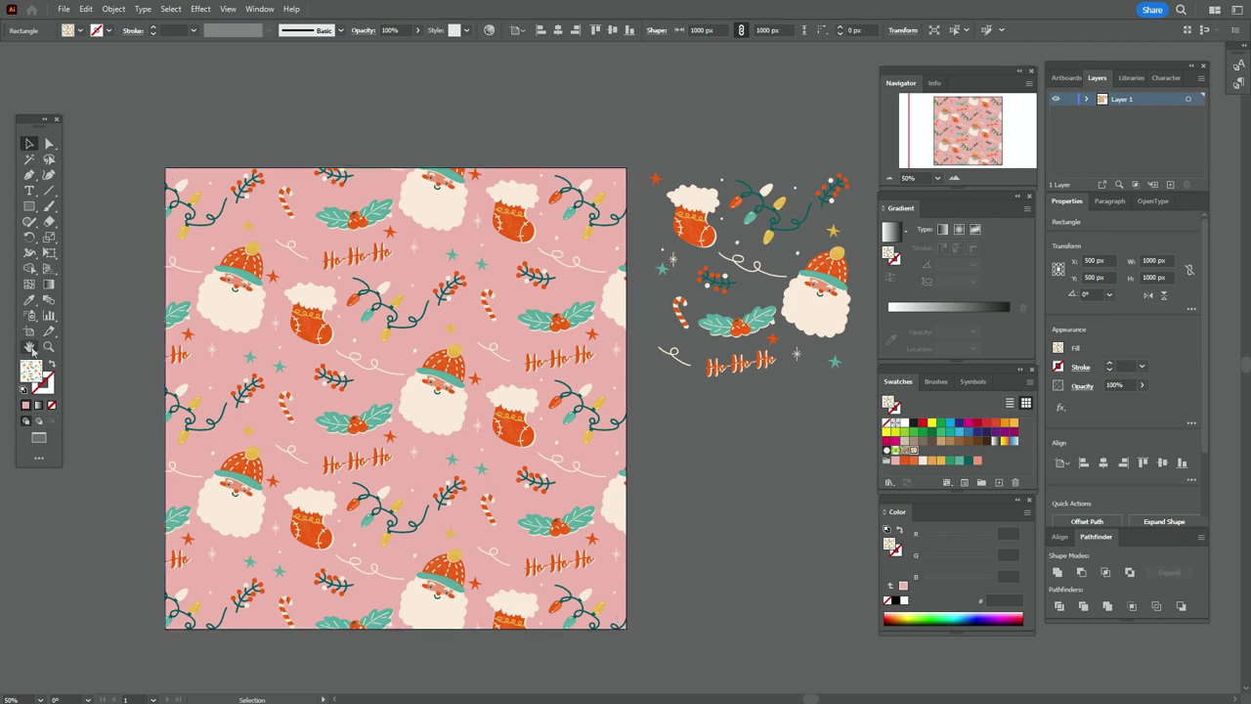
Step: Reopen the Christmas pattern swatch for editing and delete the teal star below Santa's beard
click(31, 347)
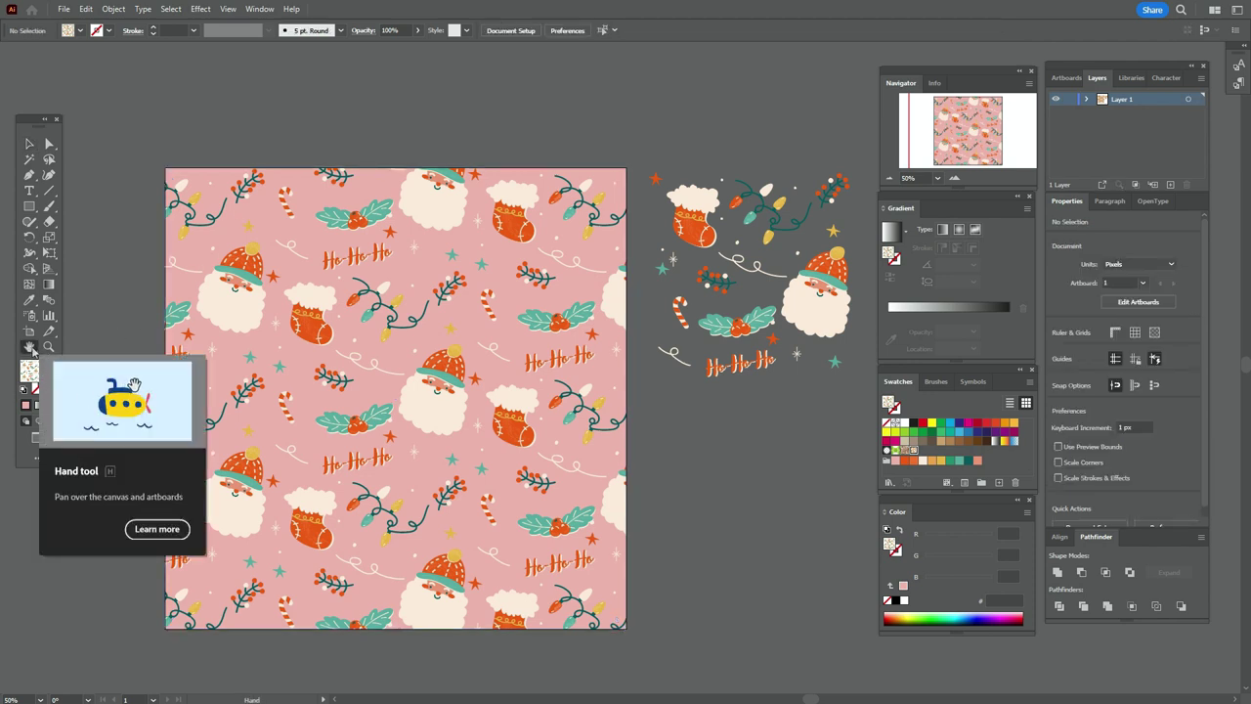
drag(455, 377, 416, 328)
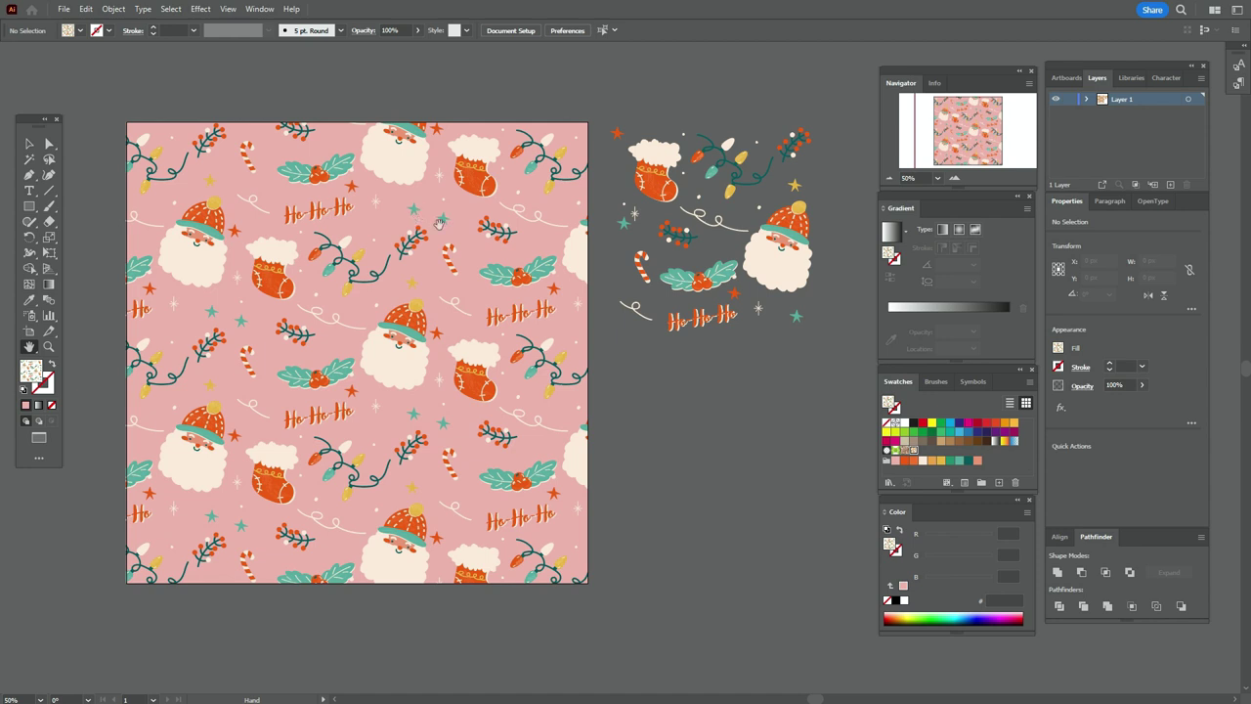
double_click(915, 452)
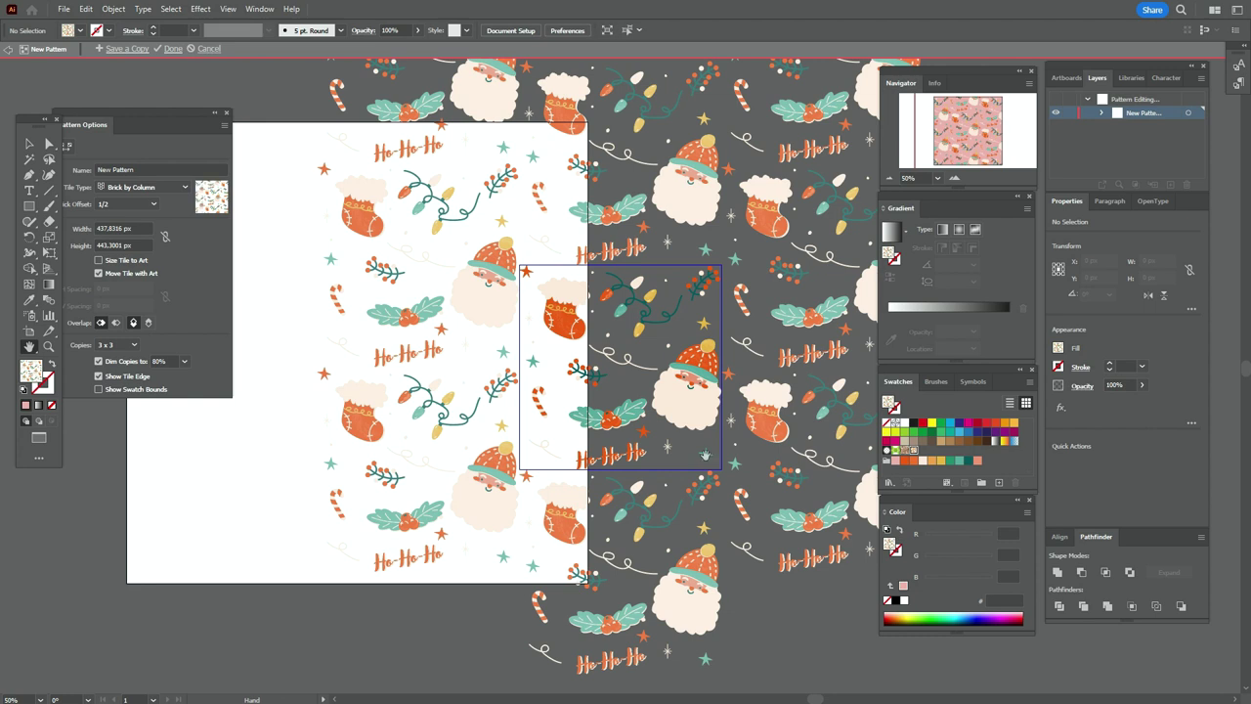
key(v)
click(706, 458)
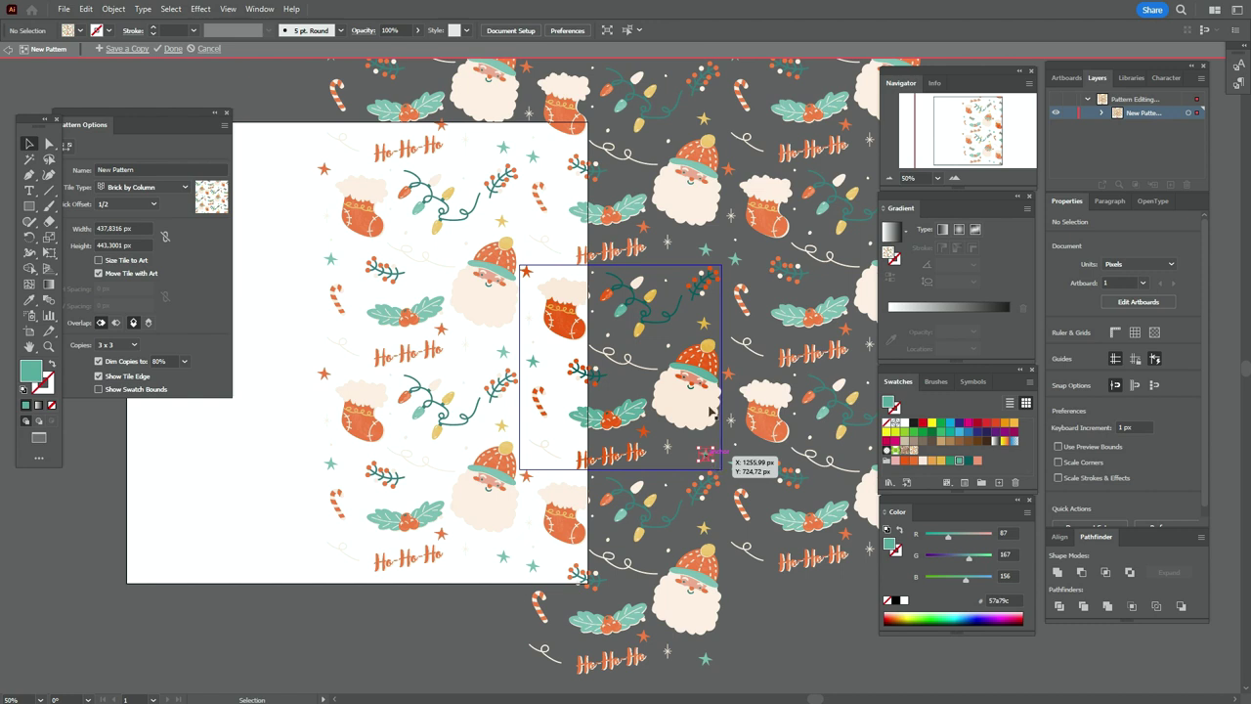
click(713, 463)
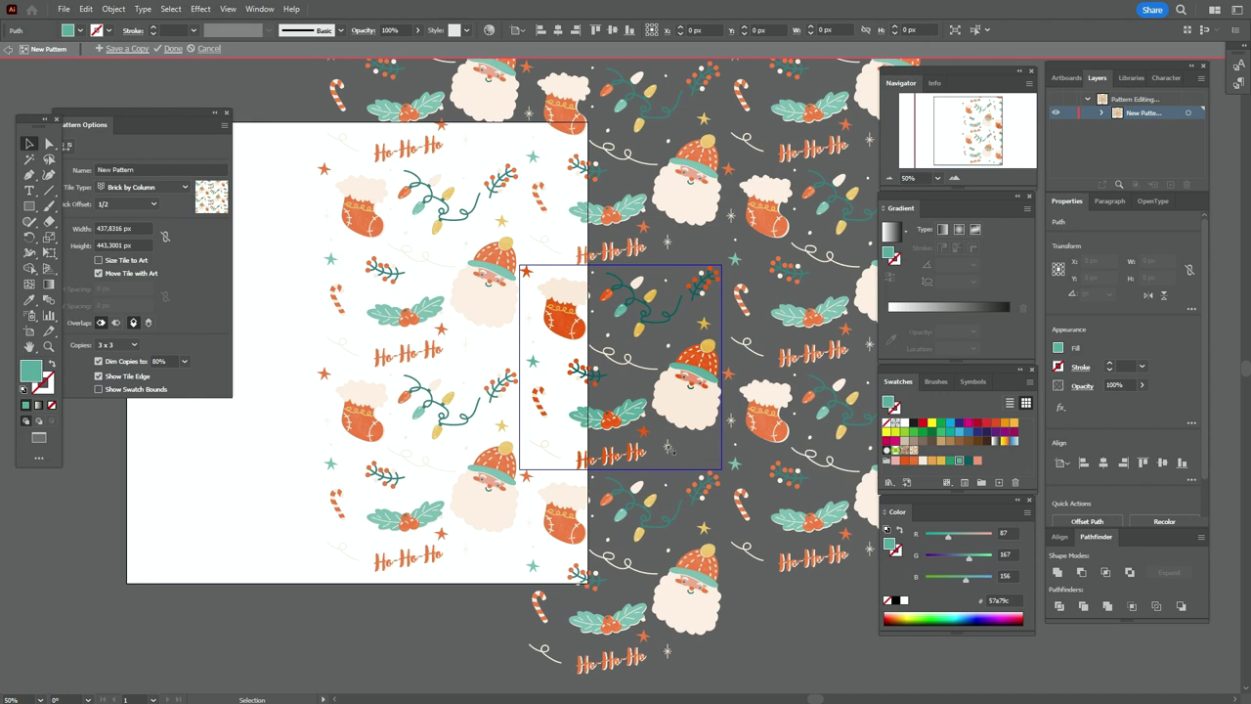
Step: Move the small cream dot from beside Santa's hat to the empty spot below his beard and finish editing the pattern
click(672, 449)
click(671, 345)
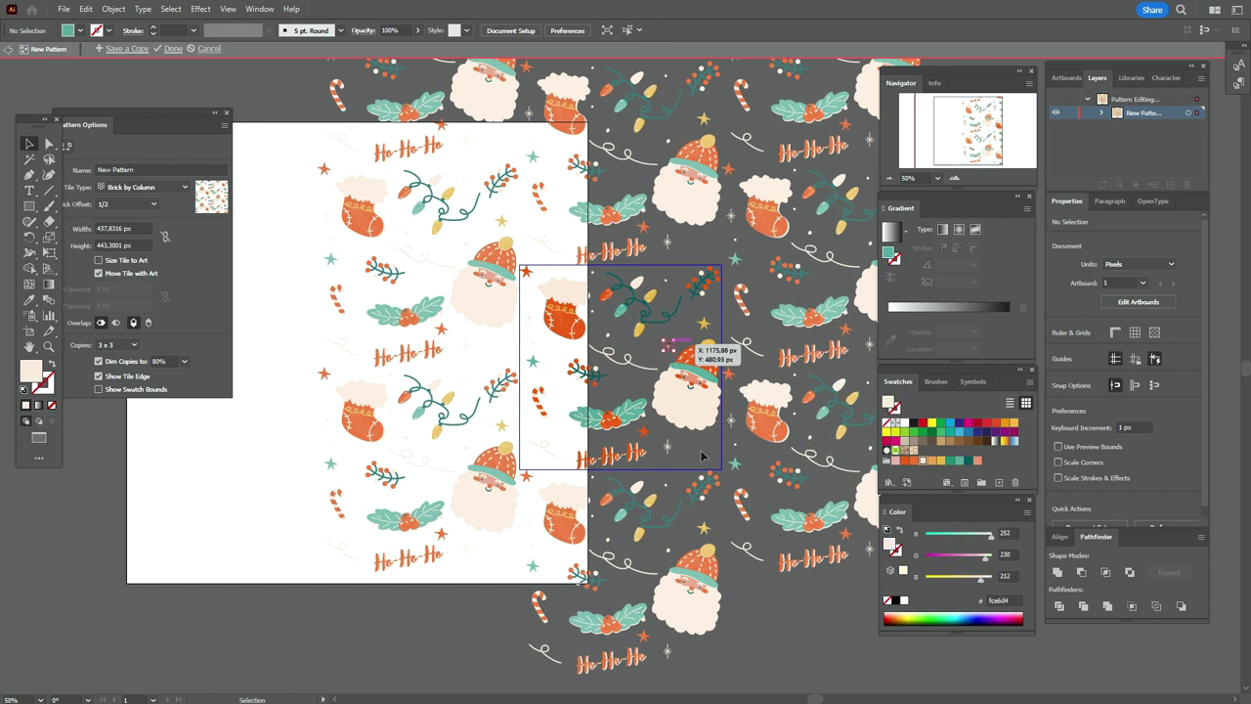
drag(702, 456, 766, 459)
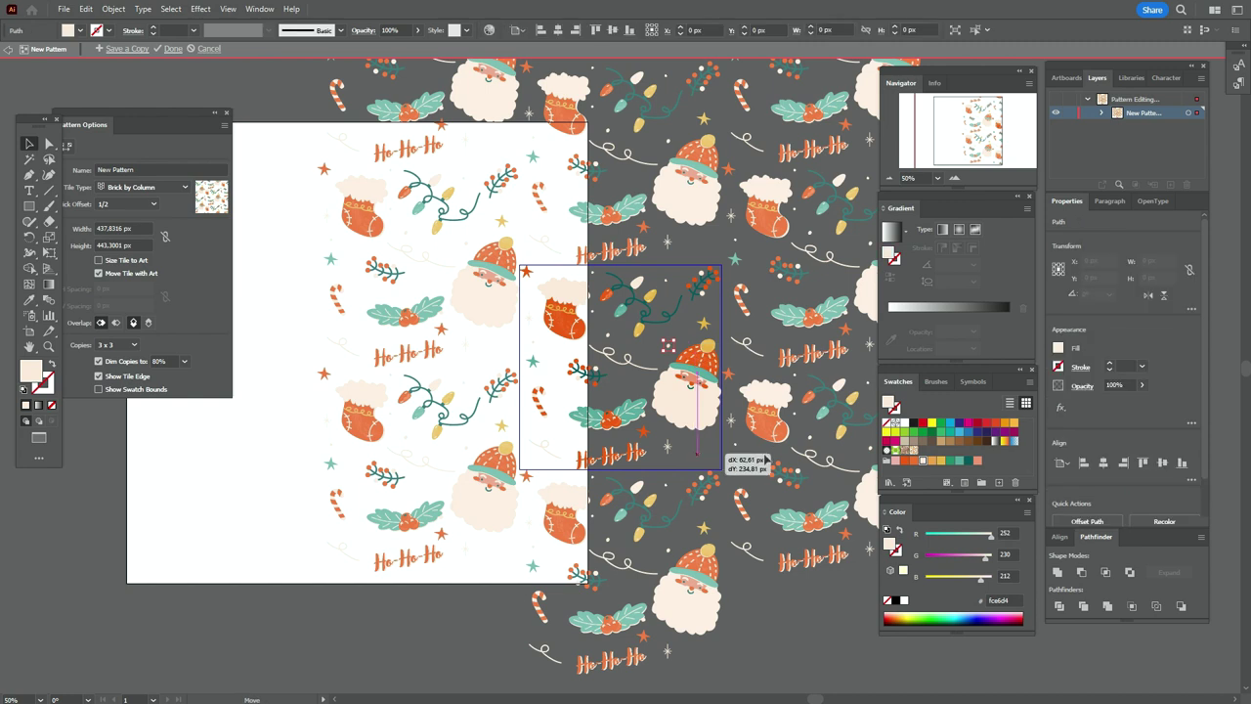
drag(765, 460, 768, 456)
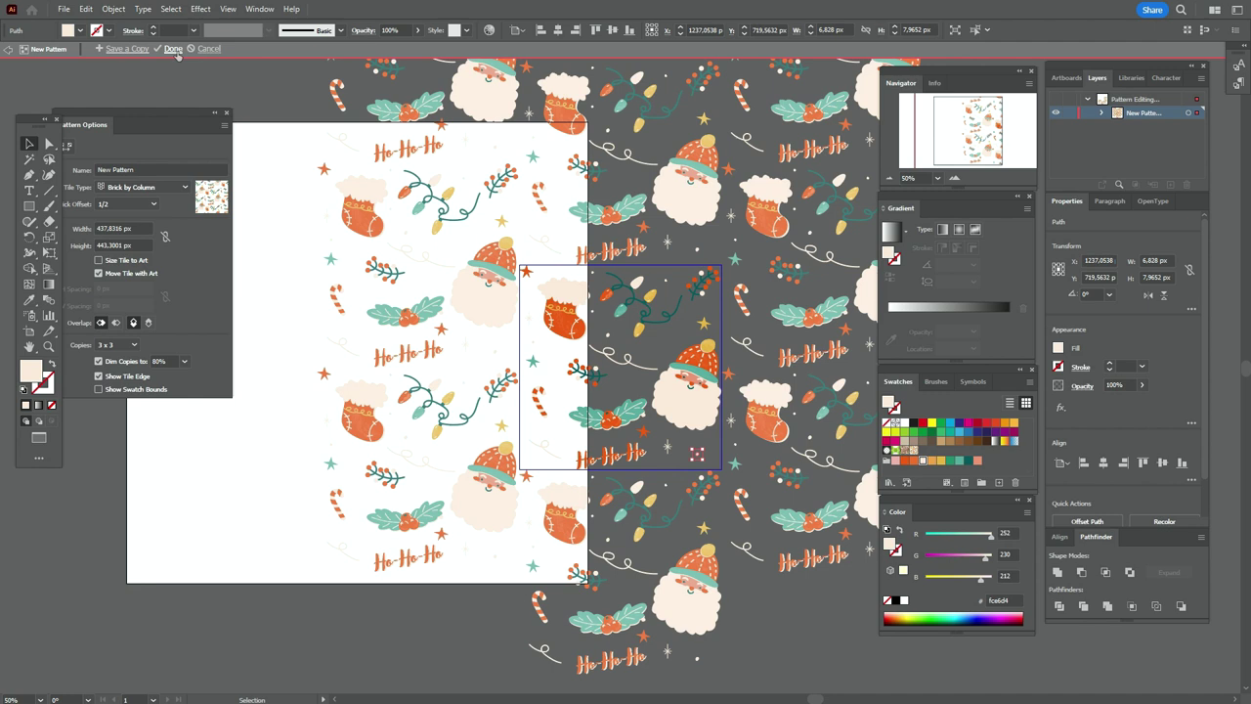
click(173, 49)
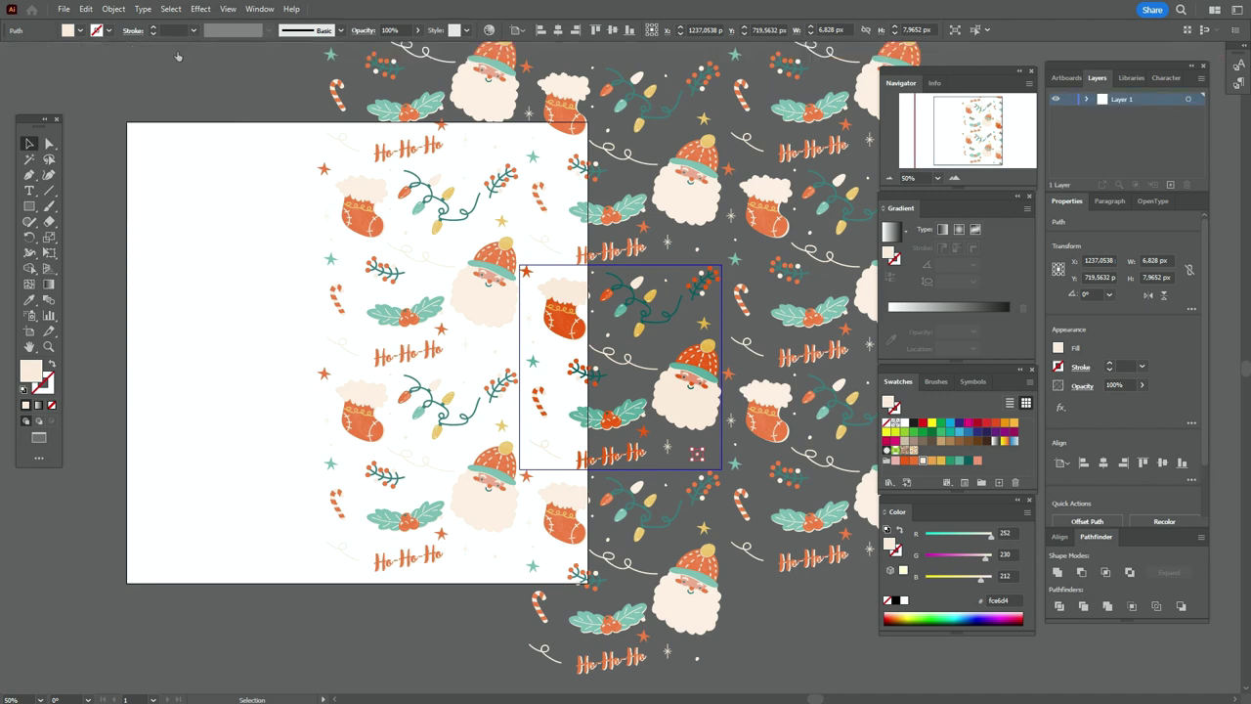